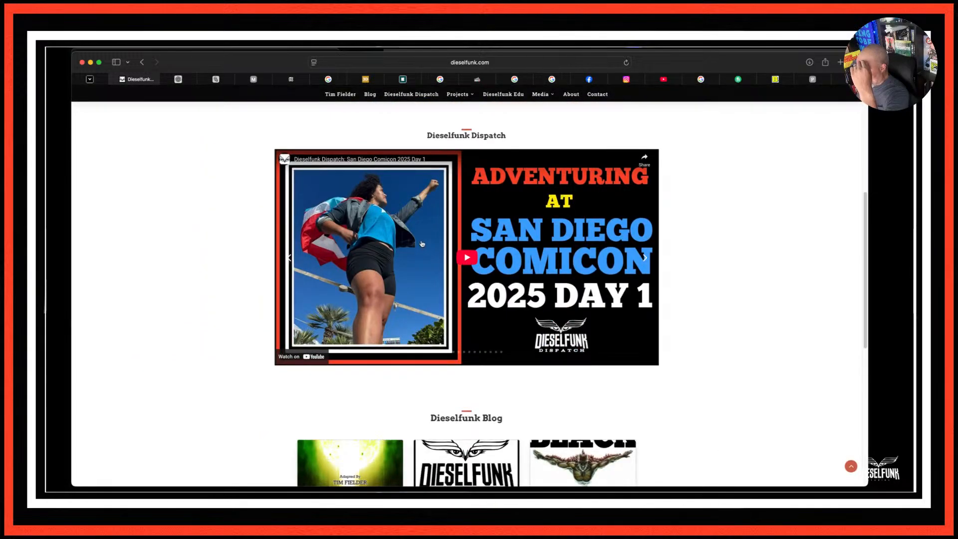
# Play the embedded Dieselfunk Dispatch San Diego Comicon 2025 Day 1 video, skip ahead in it and pause it.
pyautogui.scroll(4, 422, 244)
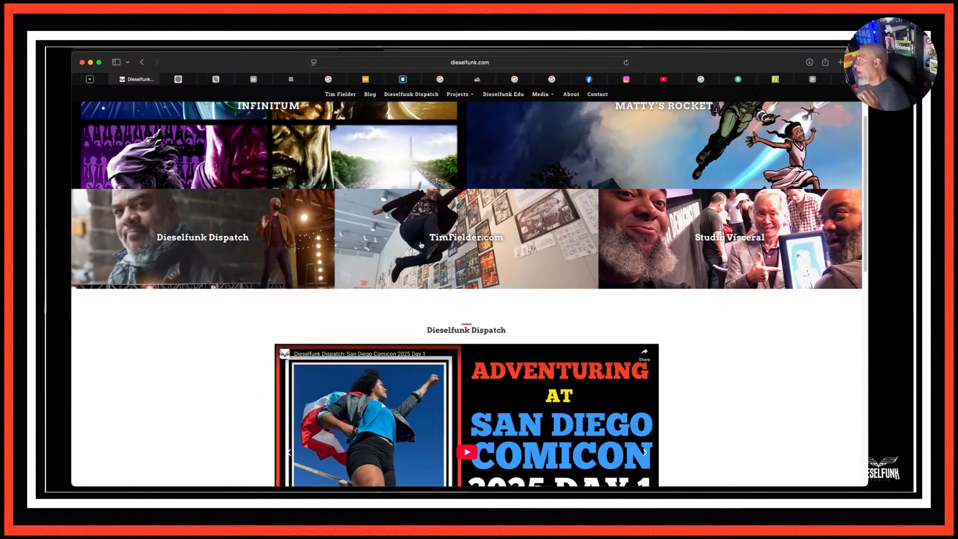
pyautogui.scroll(-4, 474, 388)
pyautogui.click(466, 274)
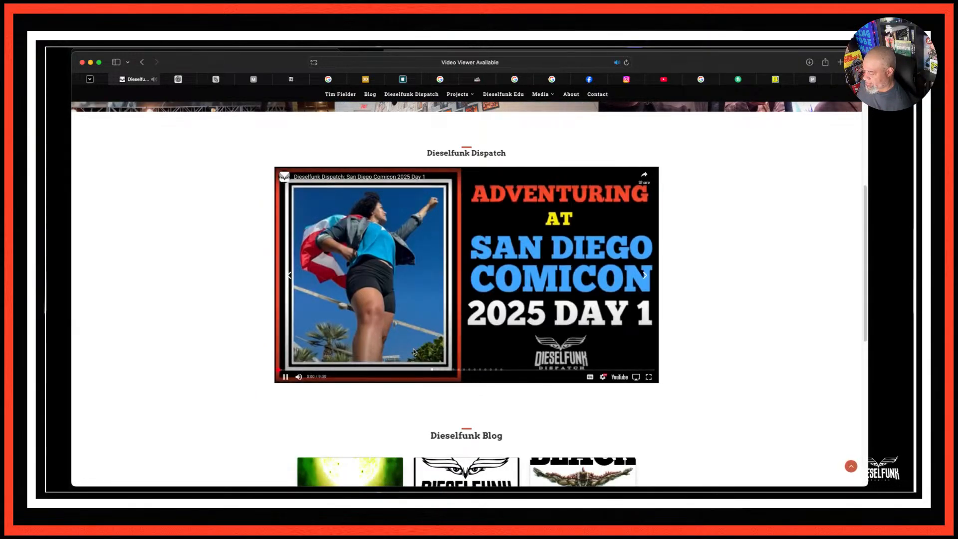
pyautogui.moveTo(286, 370); pyautogui.dragTo(430, 371)
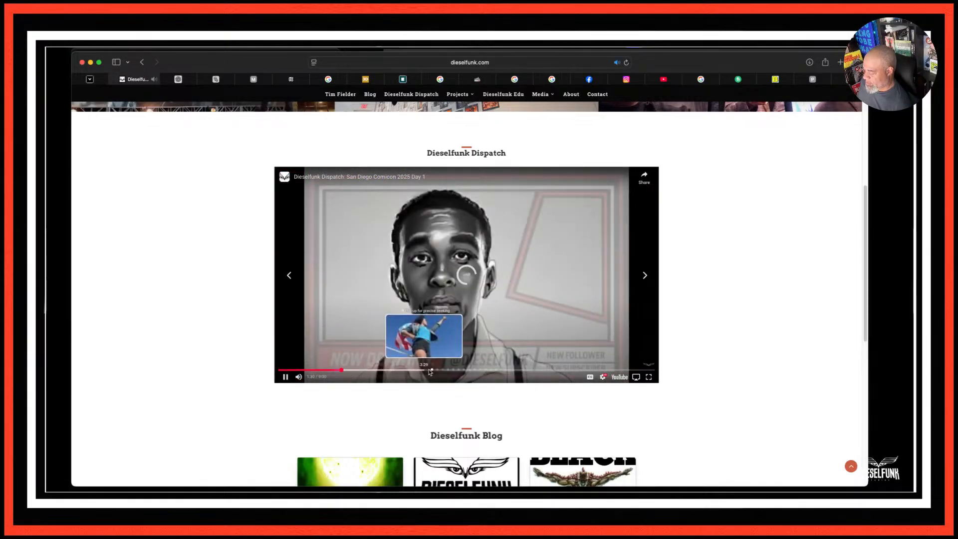
pyautogui.click(285, 377)
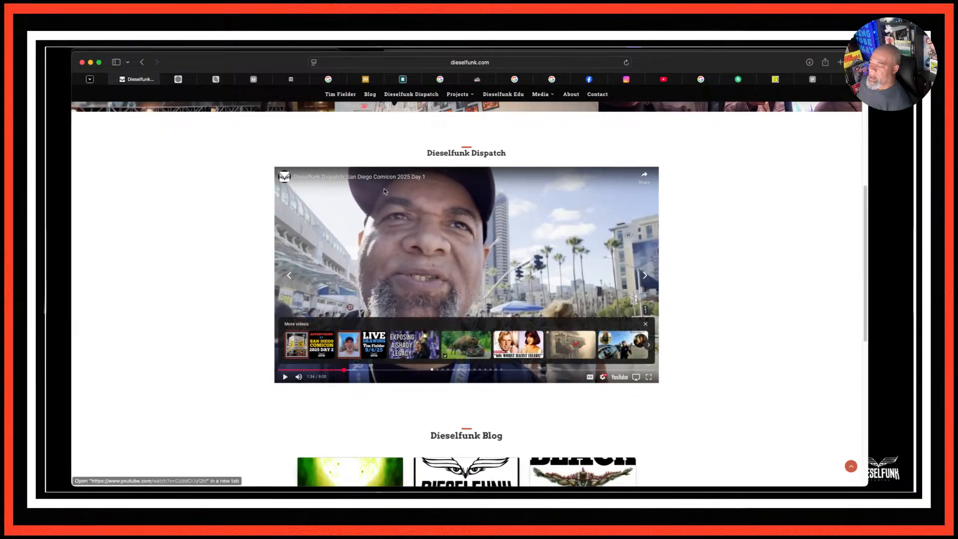
pyautogui.scroll(5, 262, 102)
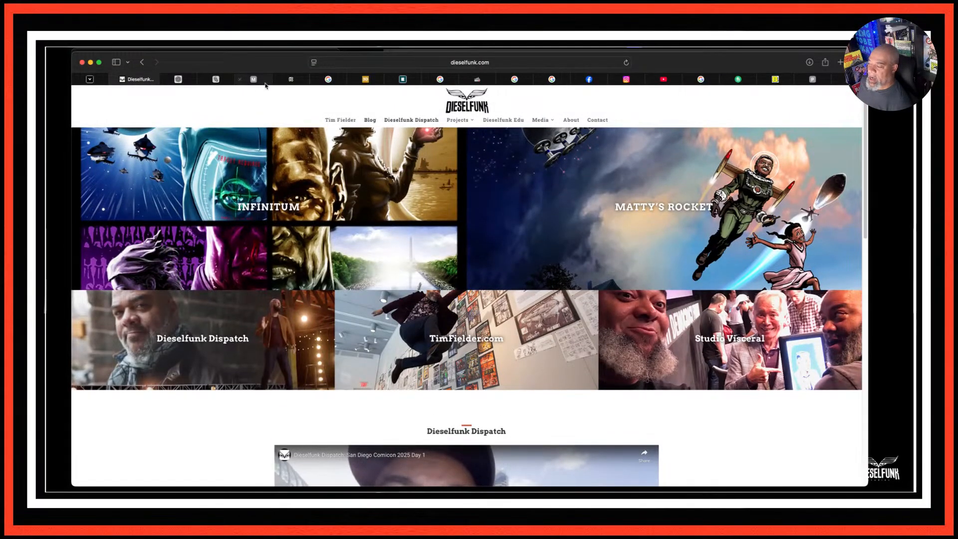
# Switch to Instagram and open the dieselfunk profile's posts.
pyautogui.click(627, 80)
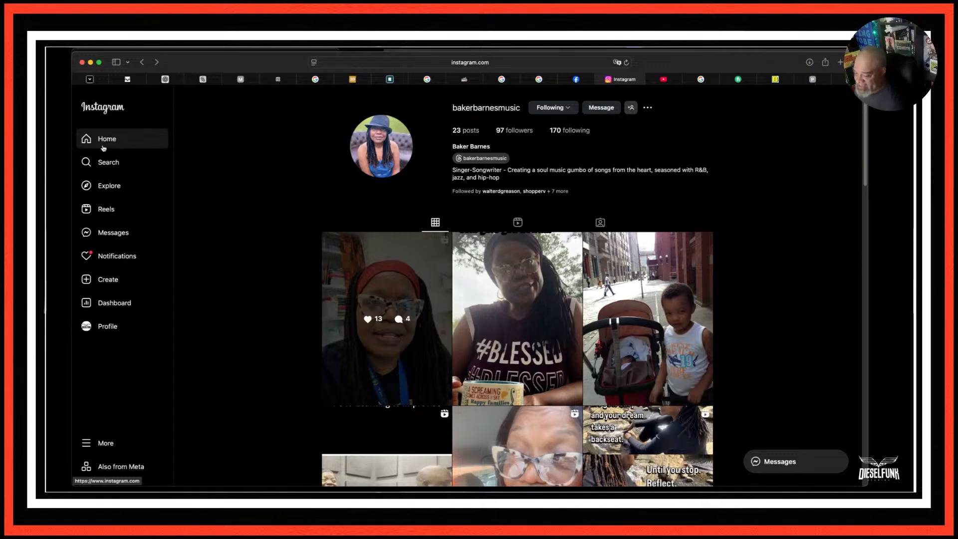
pyautogui.click(106, 325)
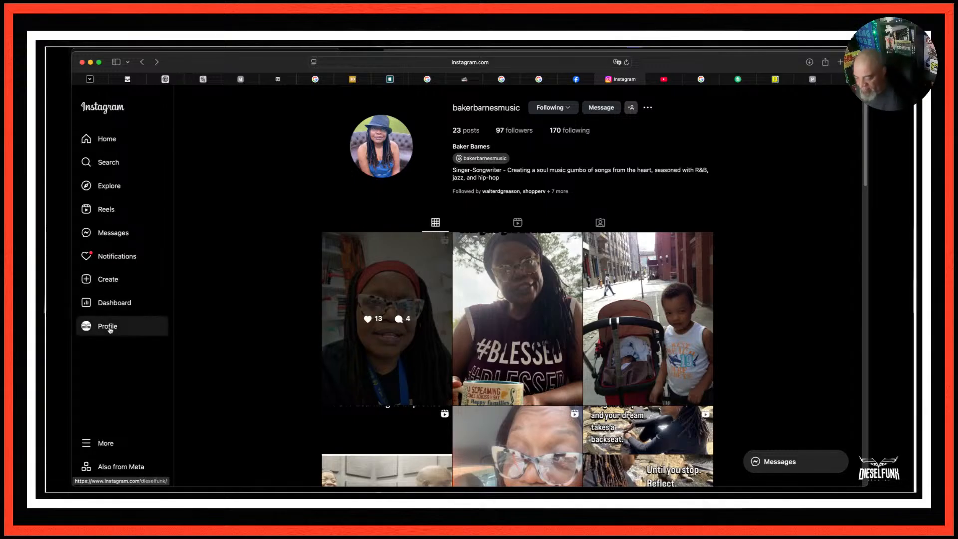
pyautogui.scroll(-2, 516, 356)
pyautogui.scroll(-2, 516, 356)
# View the Chris Do reel, move to the newer "What Is Afrofuturism?" reel and pause it.
pyautogui.click(530, 231)
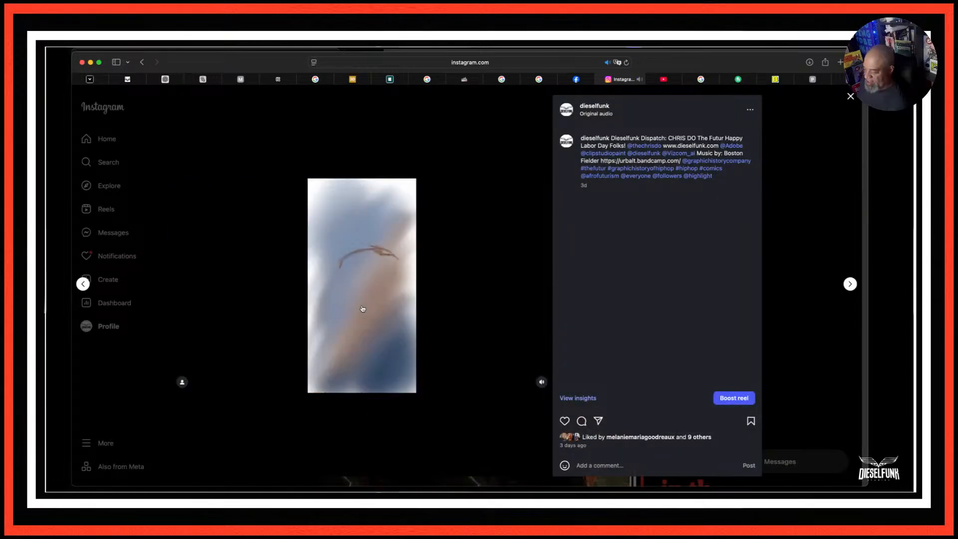
pyautogui.click(83, 284)
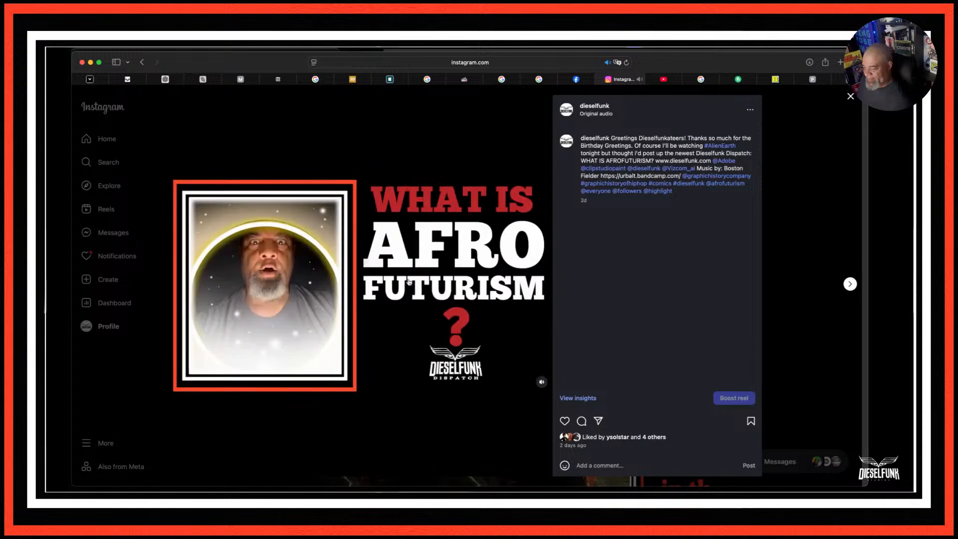
pyautogui.click(357, 295)
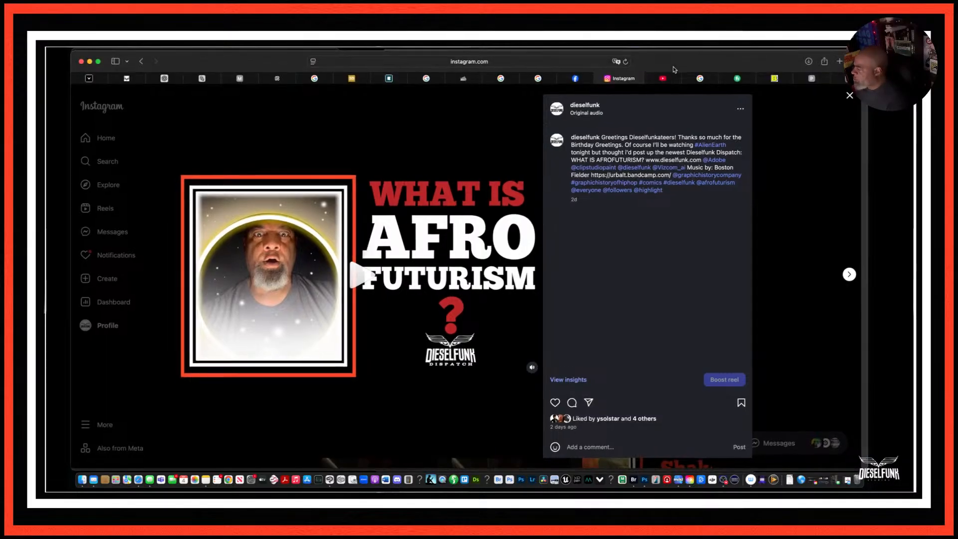
# Load youtube.com in place of the image search for US armored personnel carriers used in Iraq.
pyautogui.click(539, 79)
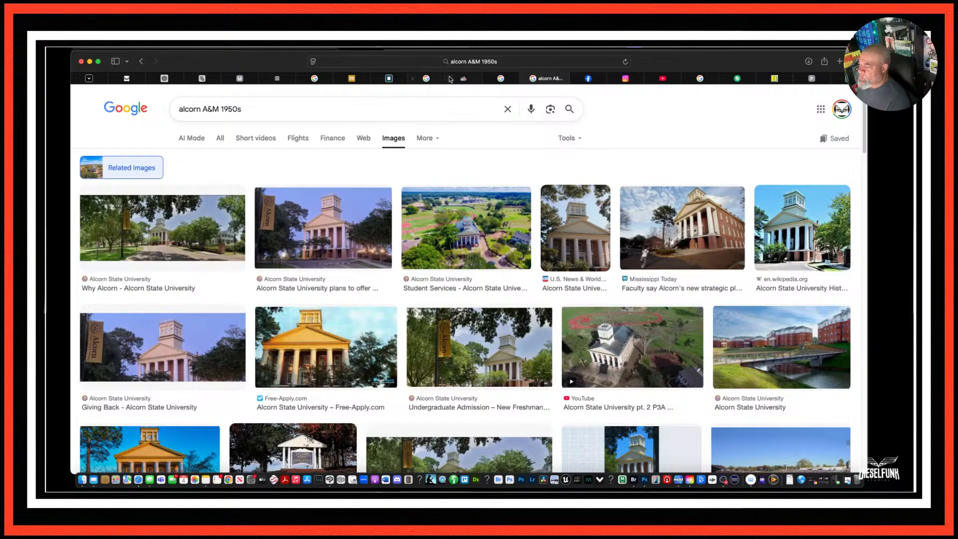
pyautogui.click(506, 79)
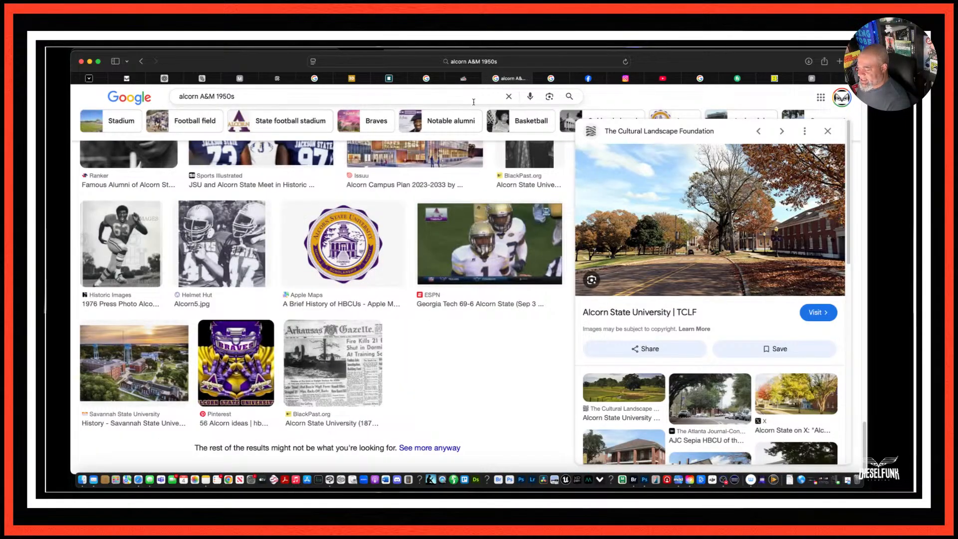
pyautogui.click(428, 79)
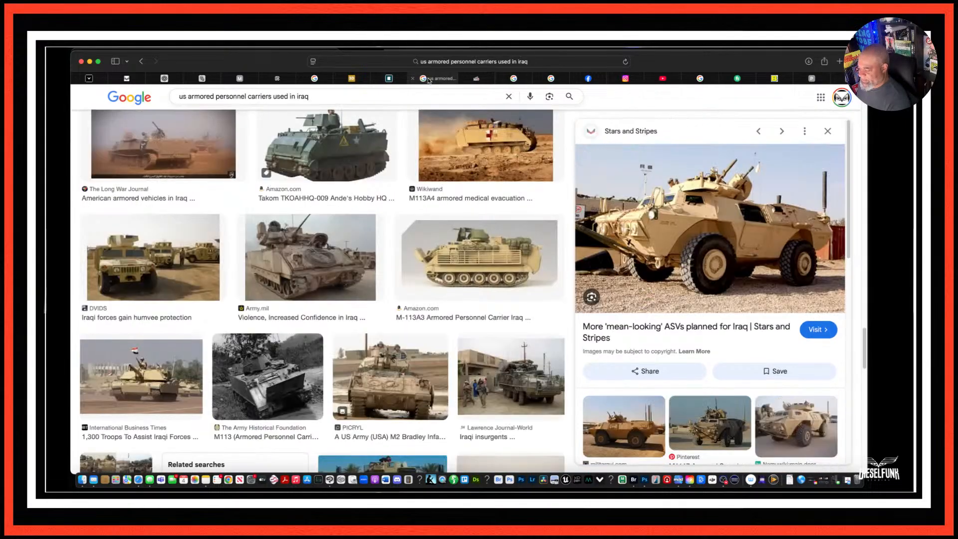
pyautogui.click(492, 62)
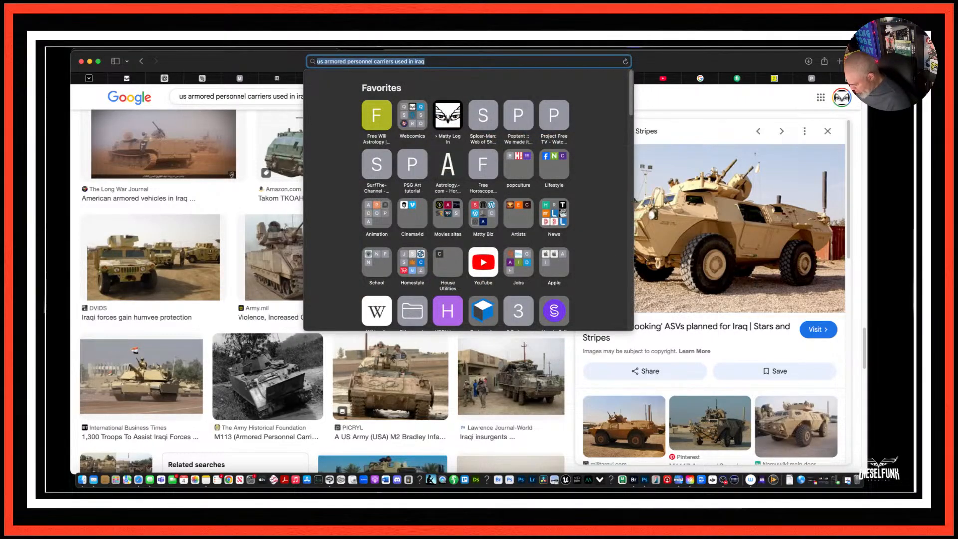
pyautogui.press('BackSpace')
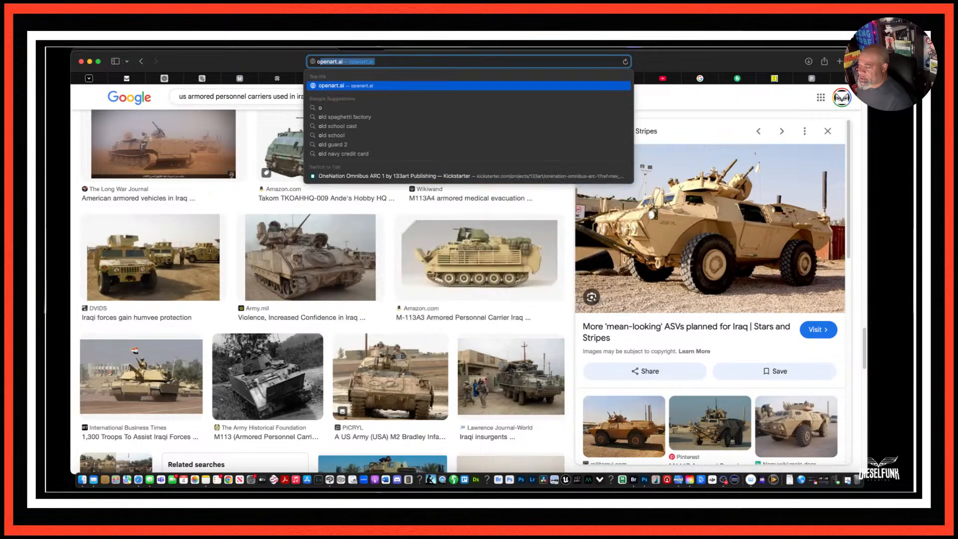
pyautogui.write('youtube.com')
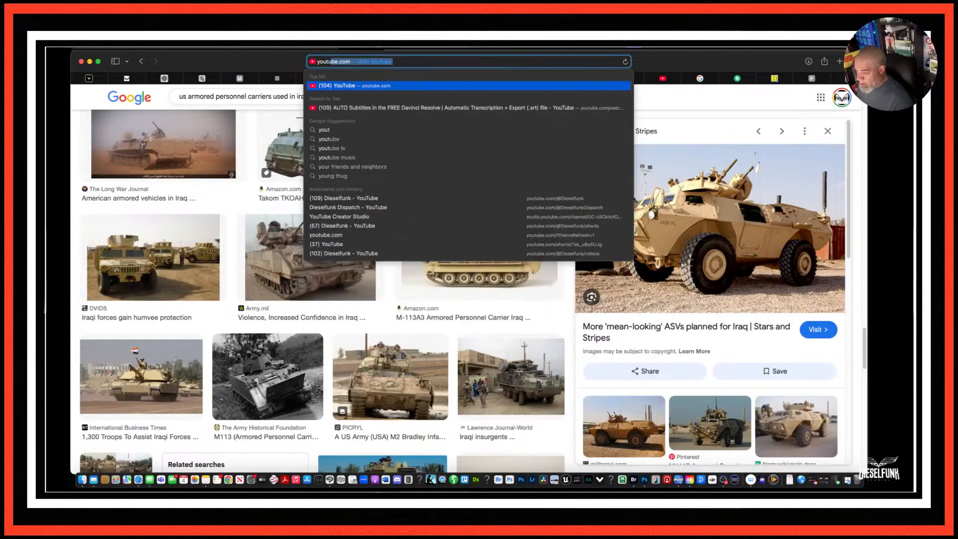
pyautogui.press('Return')
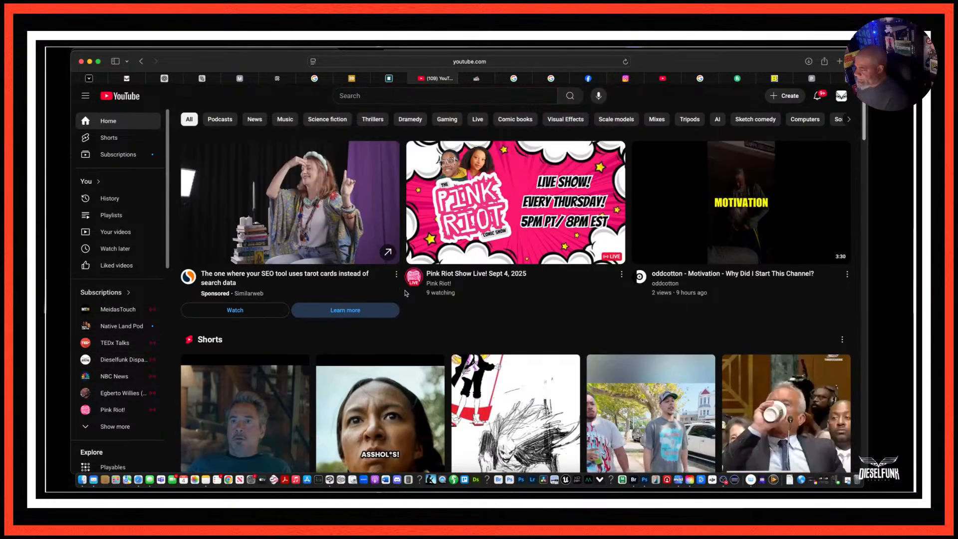
# Search YouTube for "larussell".
pyautogui.click(399, 98)
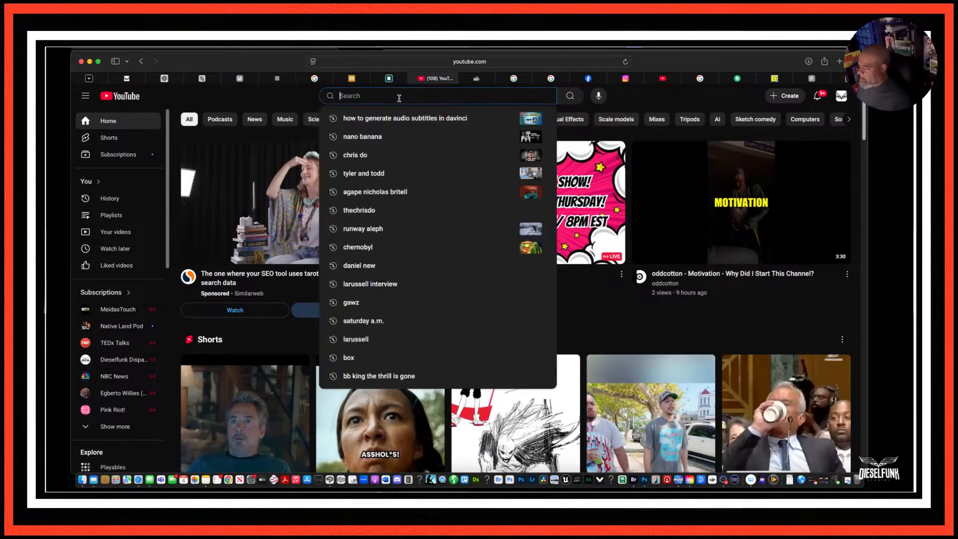
pyautogui.write('Laruss')
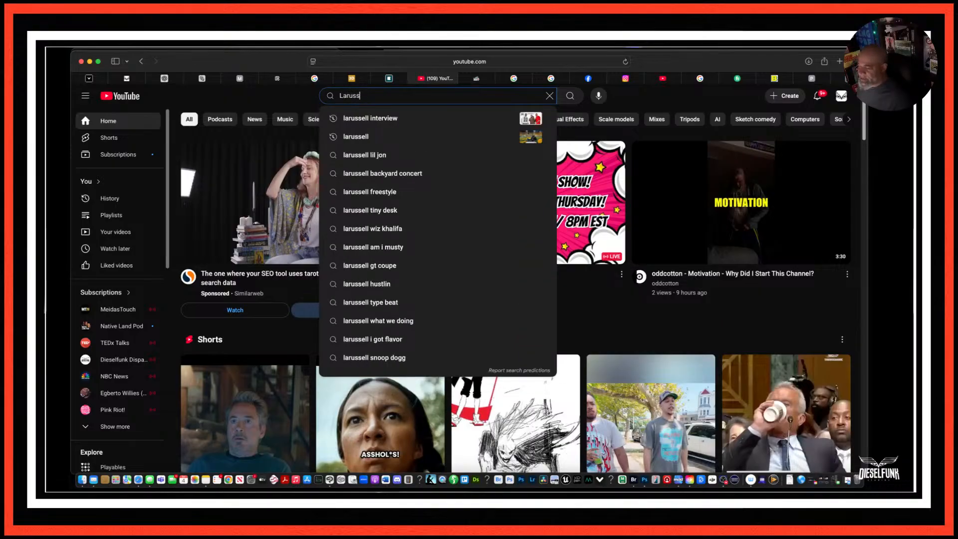
pyautogui.click(363, 138)
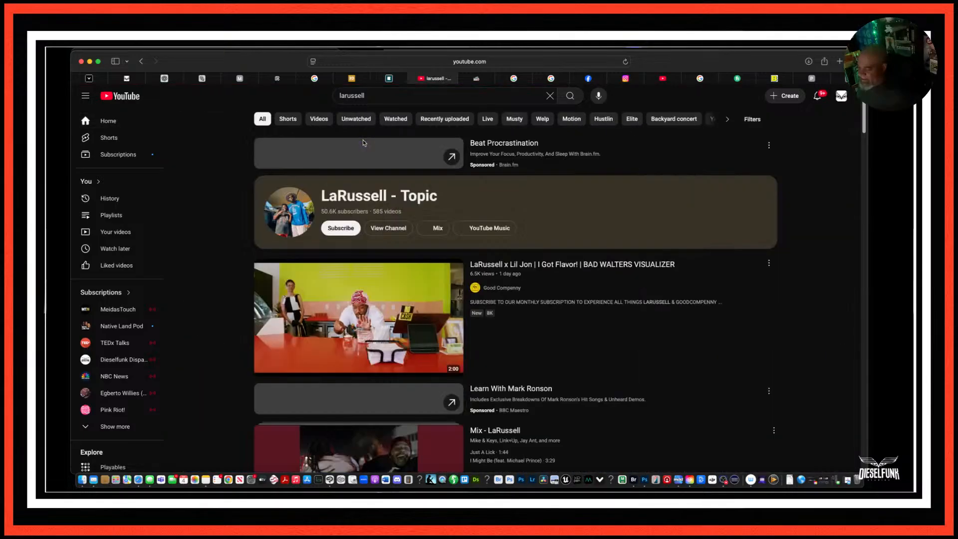
# Open the "LaRussell x Lil Jon | I Got Flavor!" visualizer from the results, skip the ad and pause the video.
pyautogui.scroll(-3, 468, 294)
pyautogui.scroll(-1, 469, 294)
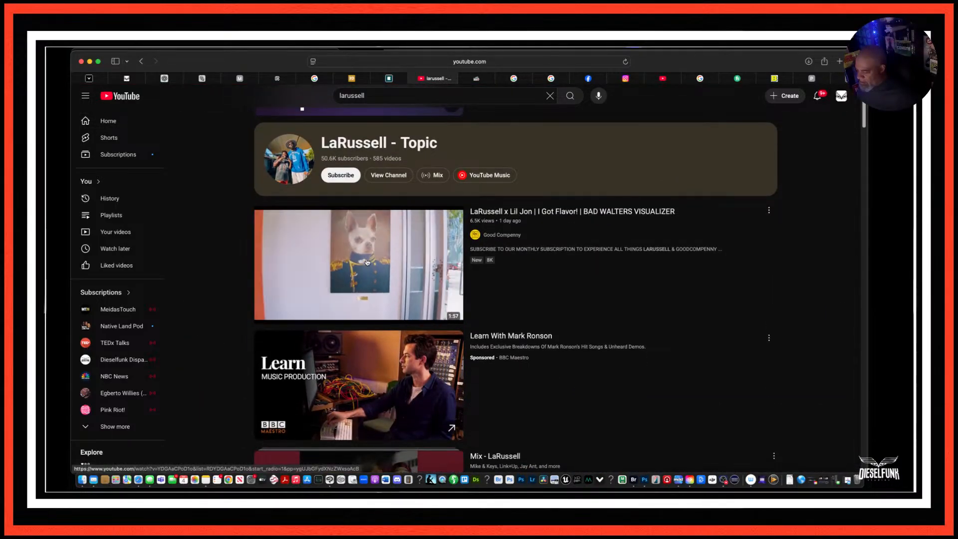
pyautogui.scroll(-1, 364, 261)
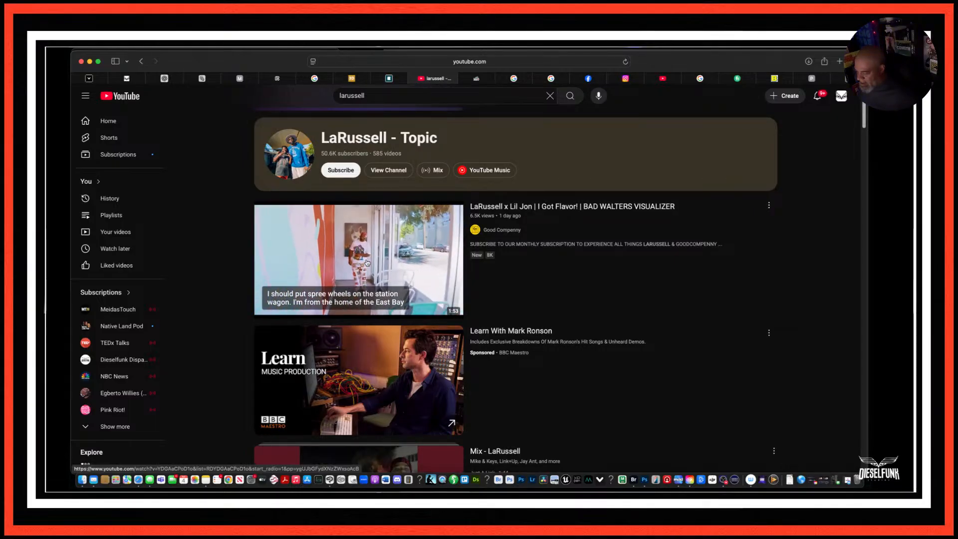
pyautogui.scroll(-6, 367, 261)
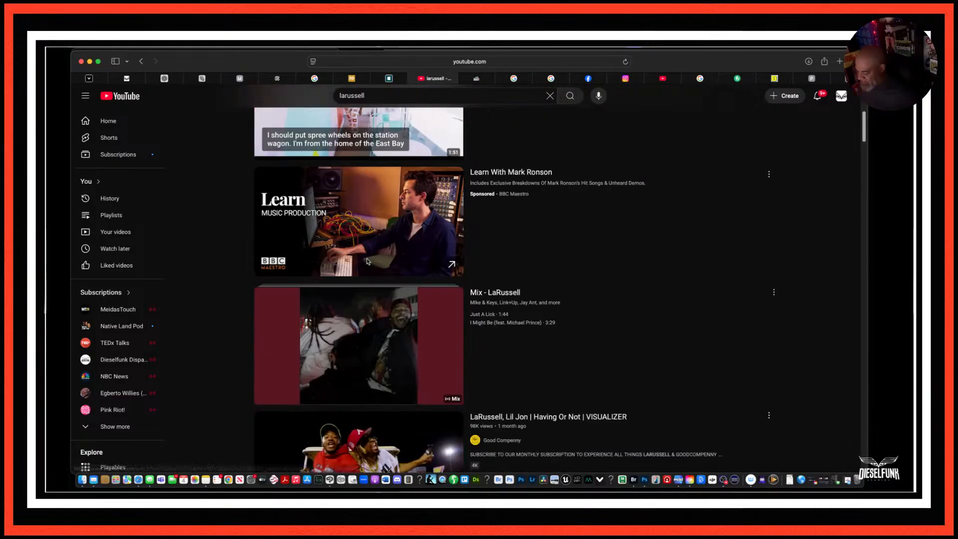
pyautogui.scroll(5, 368, 261)
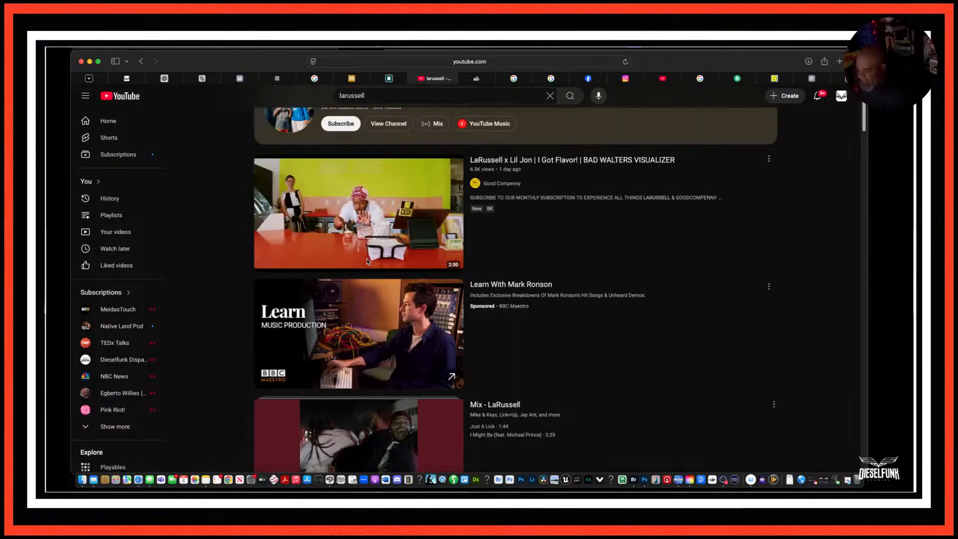
pyautogui.click(369, 226)
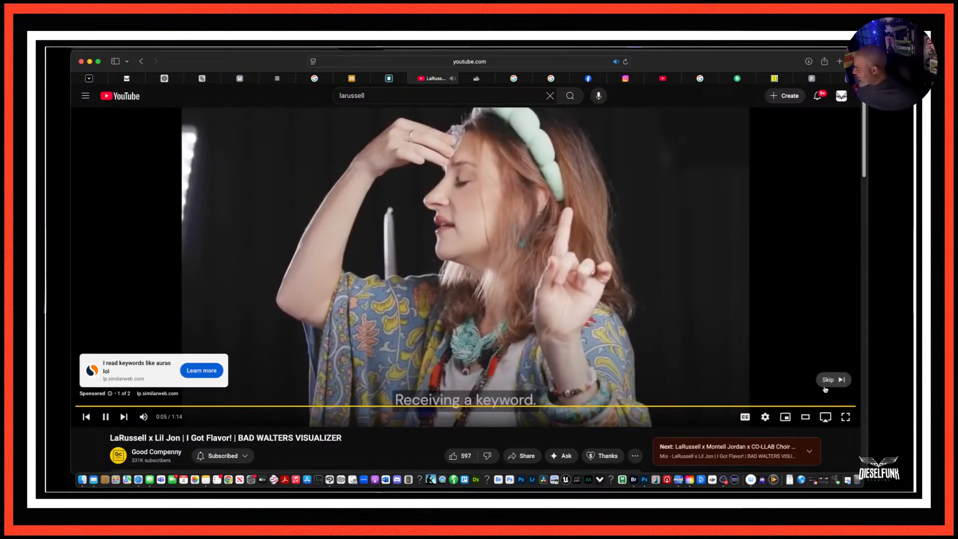
pyautogui.click(829, 381)
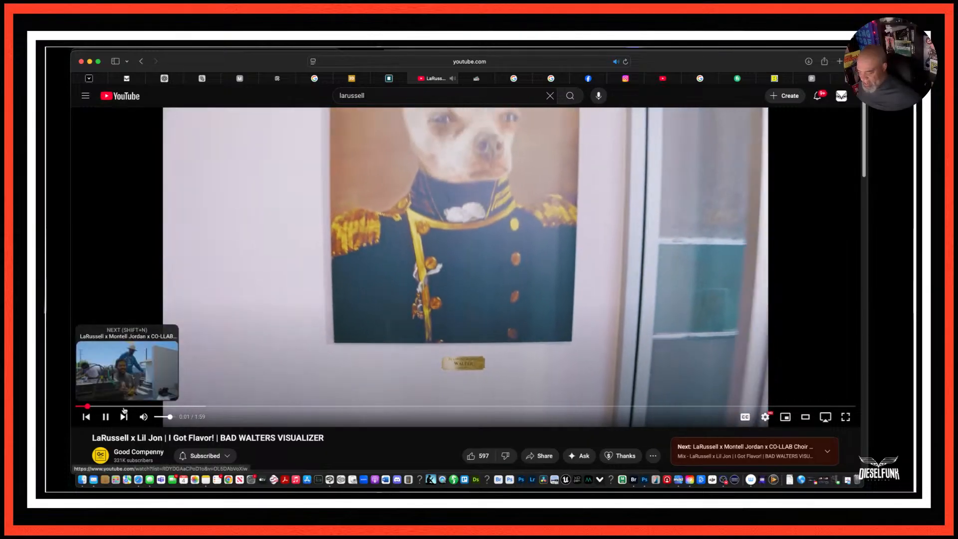
pyautogui.click(105, 418)
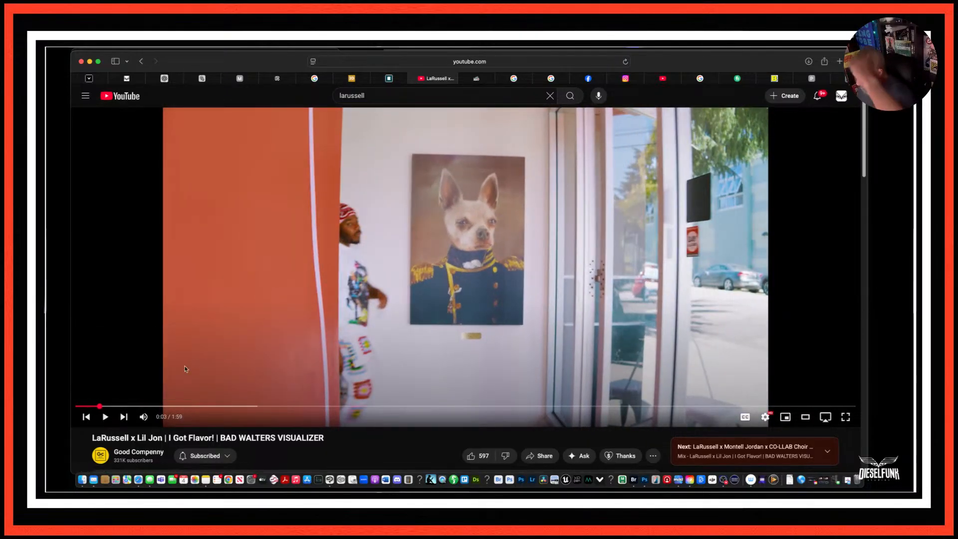
# Mute the video, skip through it to the shop-counter scene and pause it at 0:45.
pyautogui.click(148, 418)
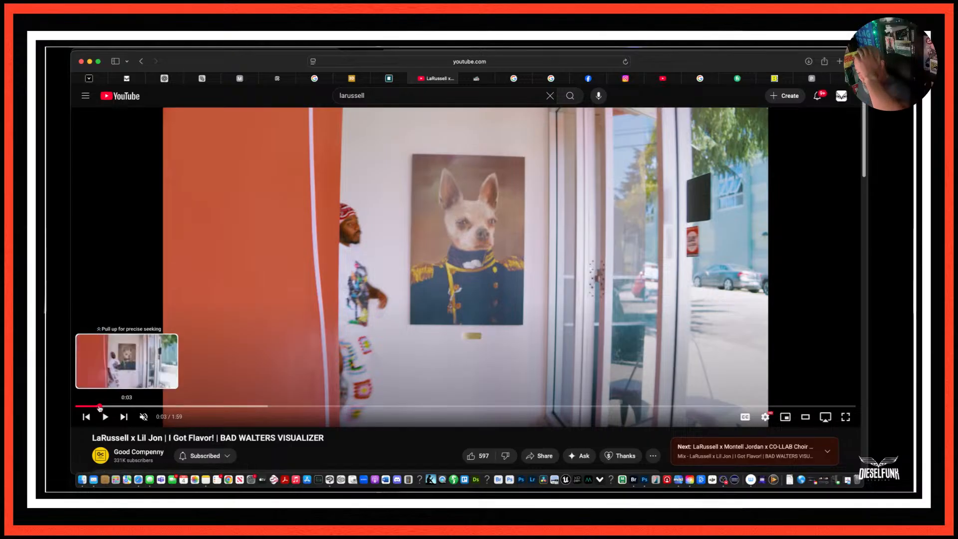
pyautogui.click(121, 407)
pyautogui.moveTo(121, 406); pyautogui.dragTo(207, 407)
pyautogui.click(242, 399)
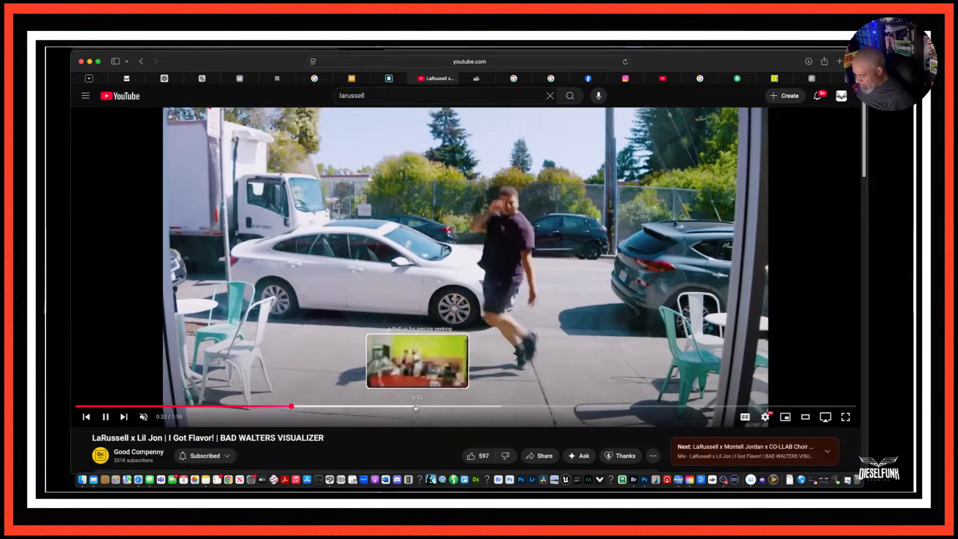
pyautogui.click(400, 407)
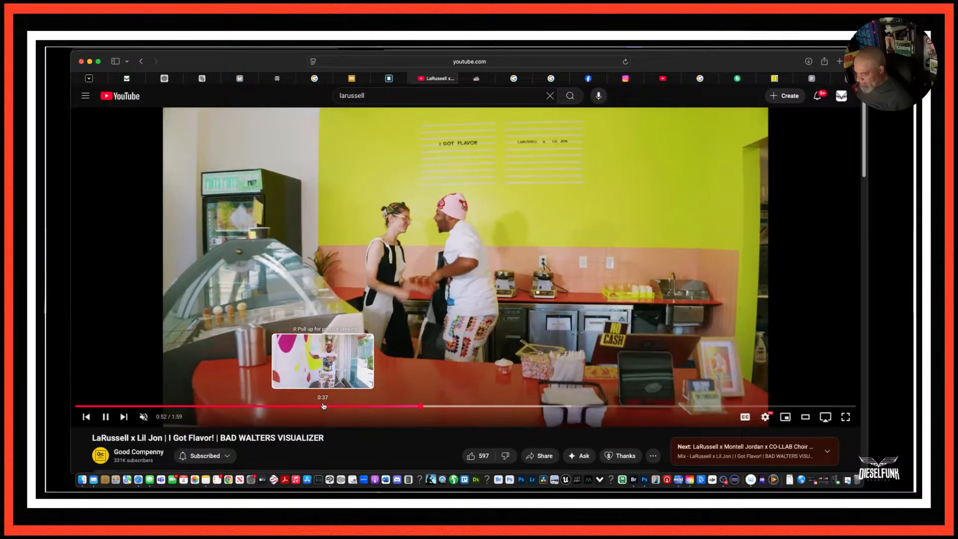
pyautogui.press('space')
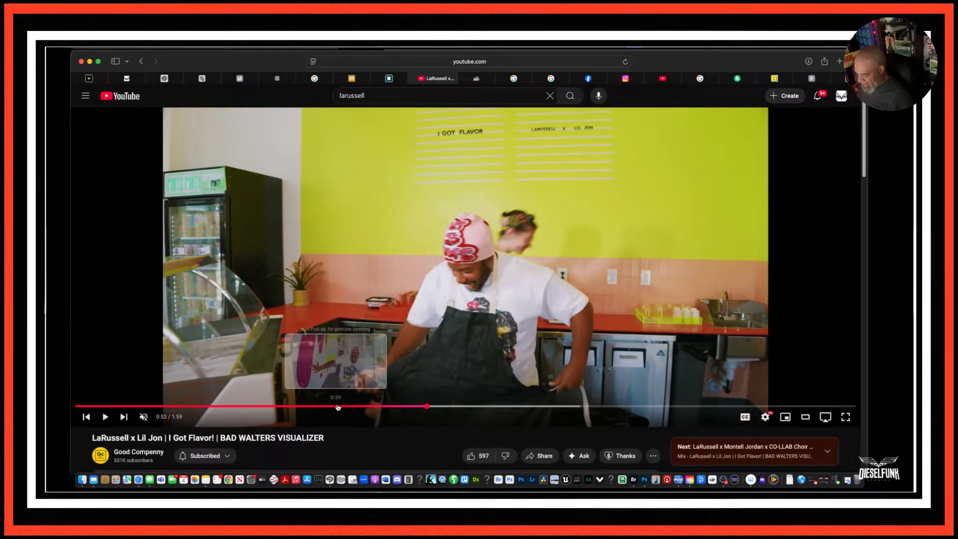
pyautogui.moveTo(336, 407); pyautogui.dragTo(373, 403)
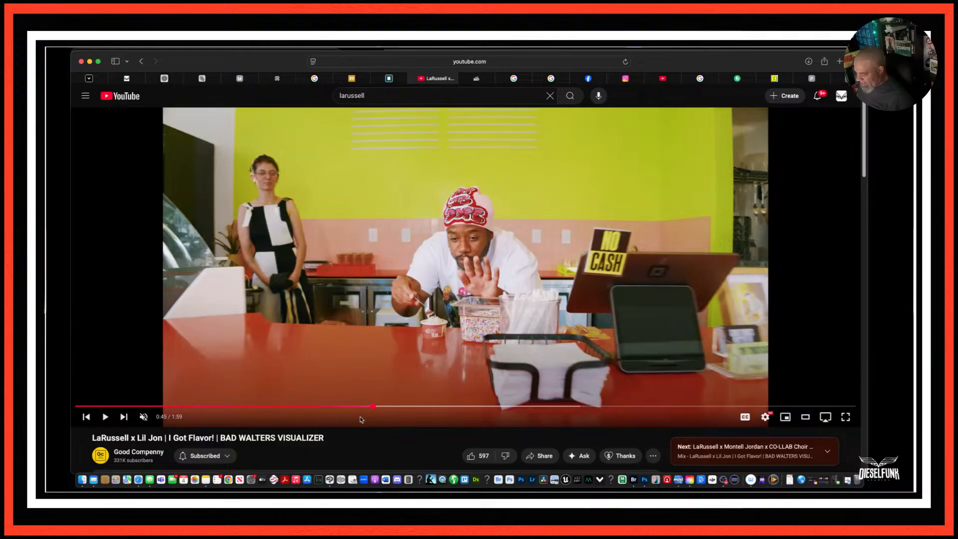
# Play the shop-counter scene in short bursts and leave it paused at 0:49.
pyautogui.press('space')
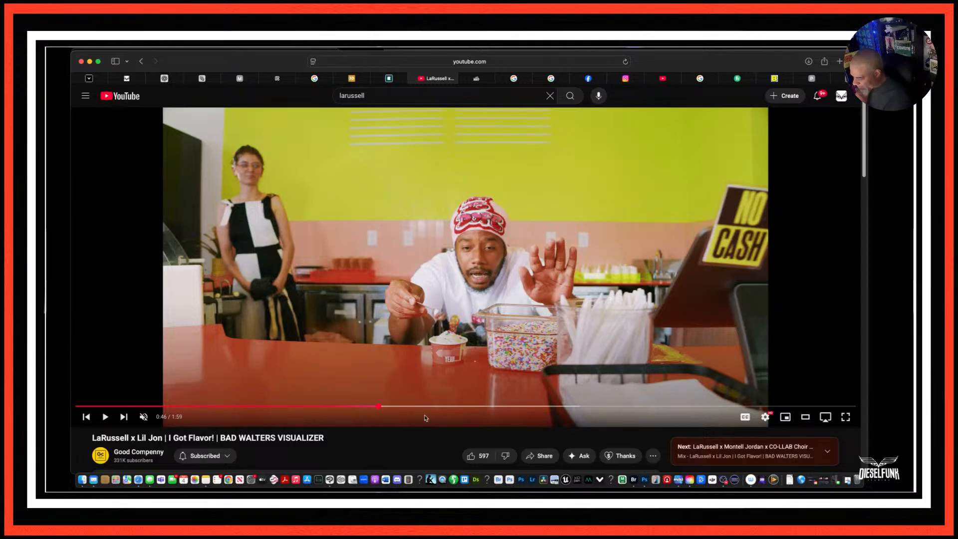
pyautogui.press('space')
pyautogui.press('space')
pyautogui.press('space')
pyautogui.press('space')
pyautogui.press('space')
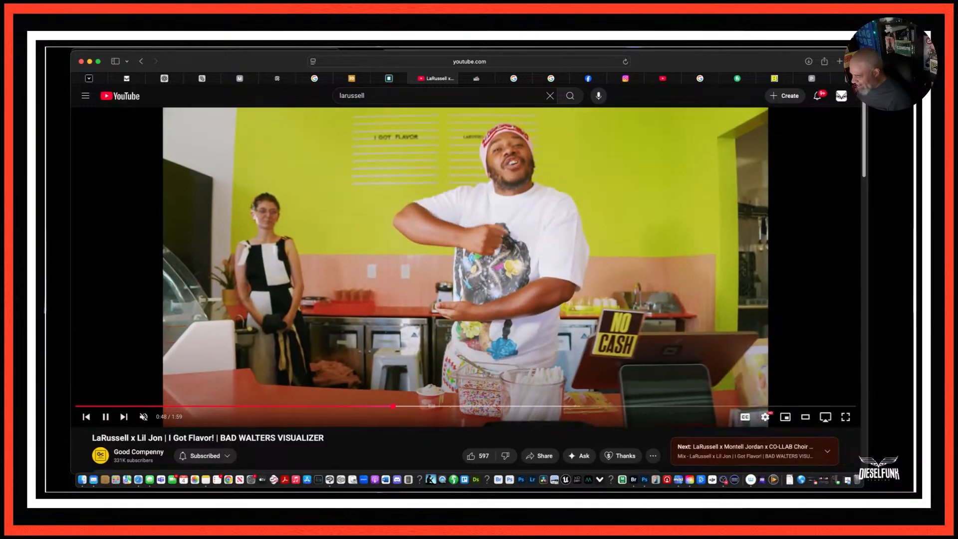
pyautogui.press('space')
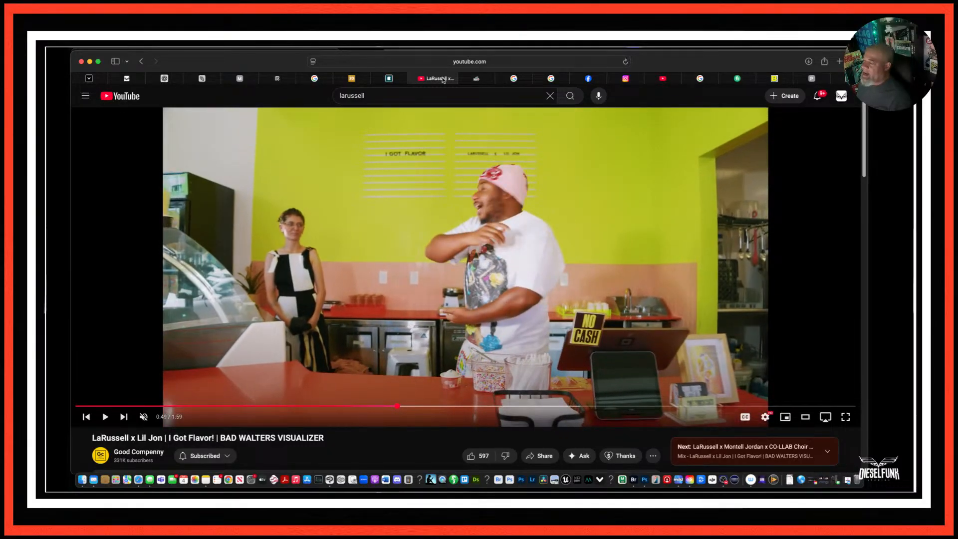
# Return to the "larussell" search results and open "LaRussell: Tiny Desk Concert" by NPR Music.
pyautogui.click(141, 61)
pyautogui.scroll(-2, 378, 301)
pyautogui.scroll(-10, 378, 301)
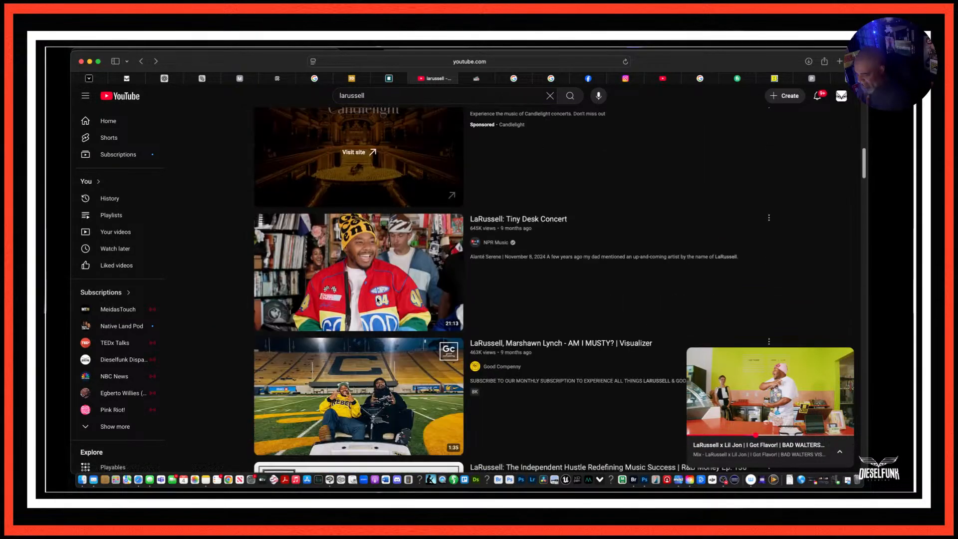
pyautogui.moveTo(384, 275)
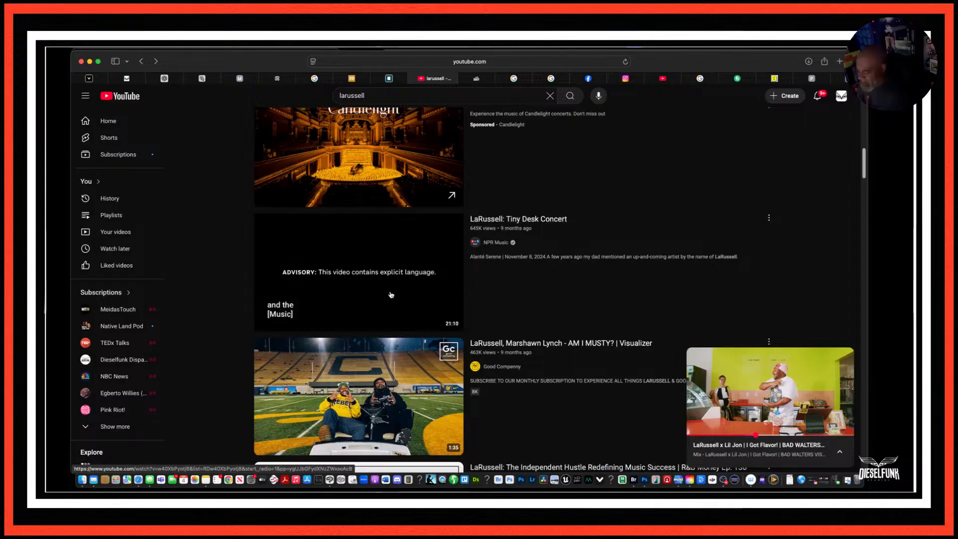
pyautogui.click(391, 295)
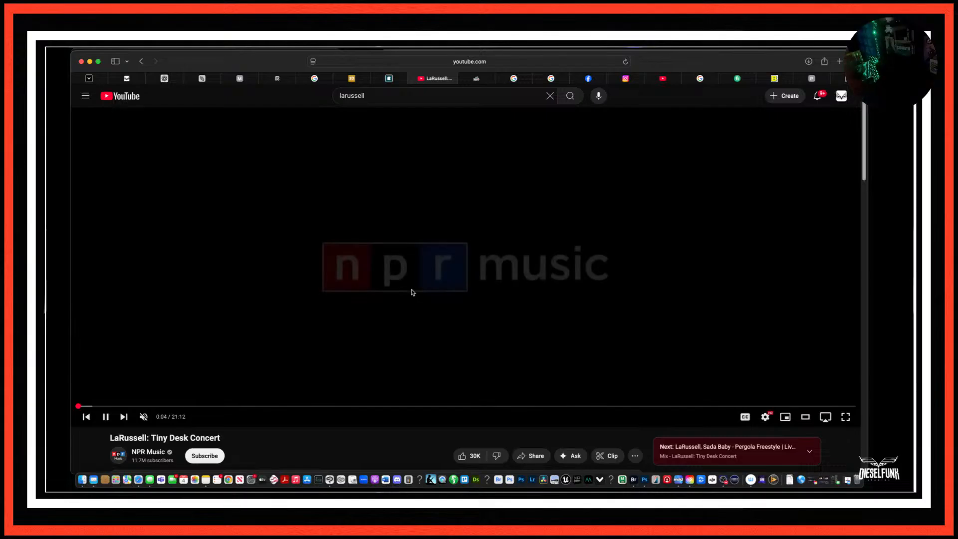
# Skip the concert to about 4:29 and pause on the musicians at 4:30, and resume playback from the full-band shot near 2:40.
pyautogui.click(241, 405)
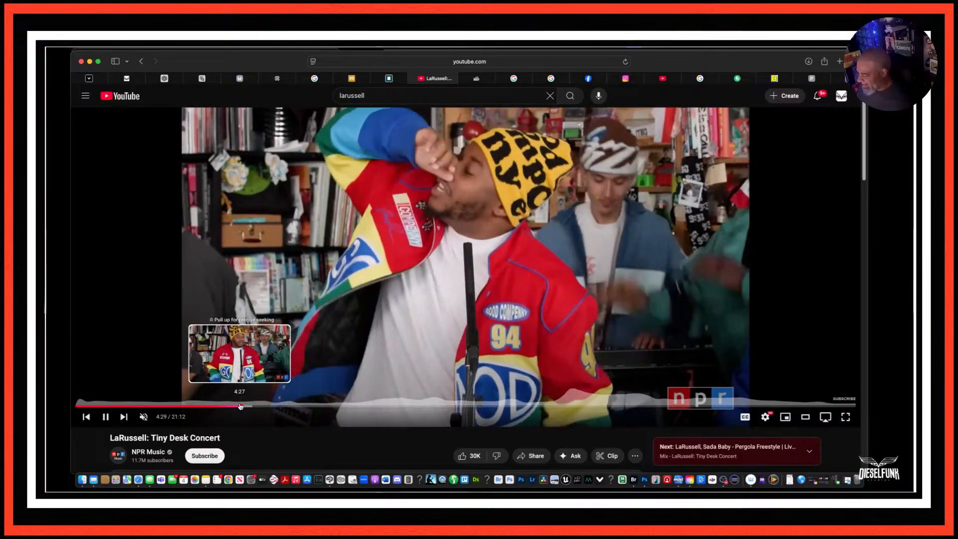
pyautogui.press('space')
pyautogui.press('space')
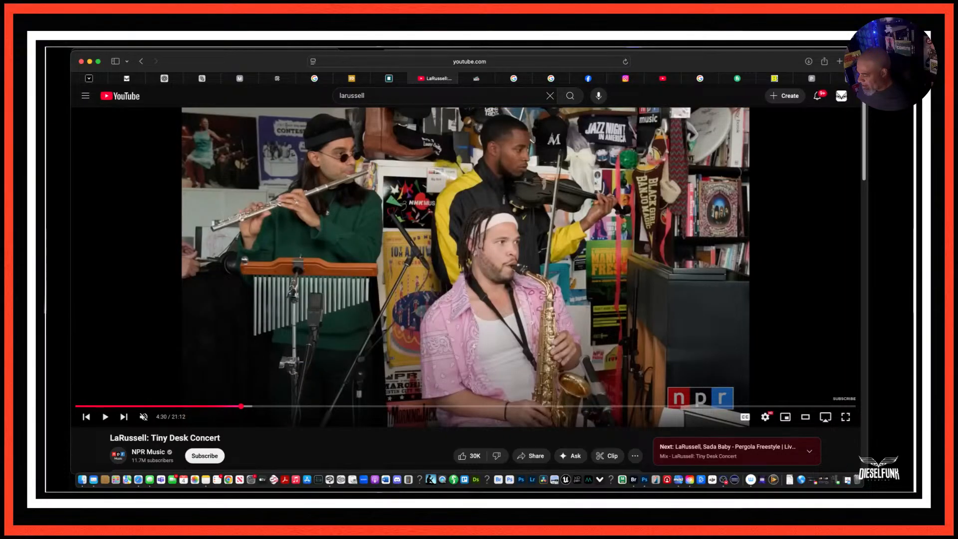
pyautogui.click(171, 405)
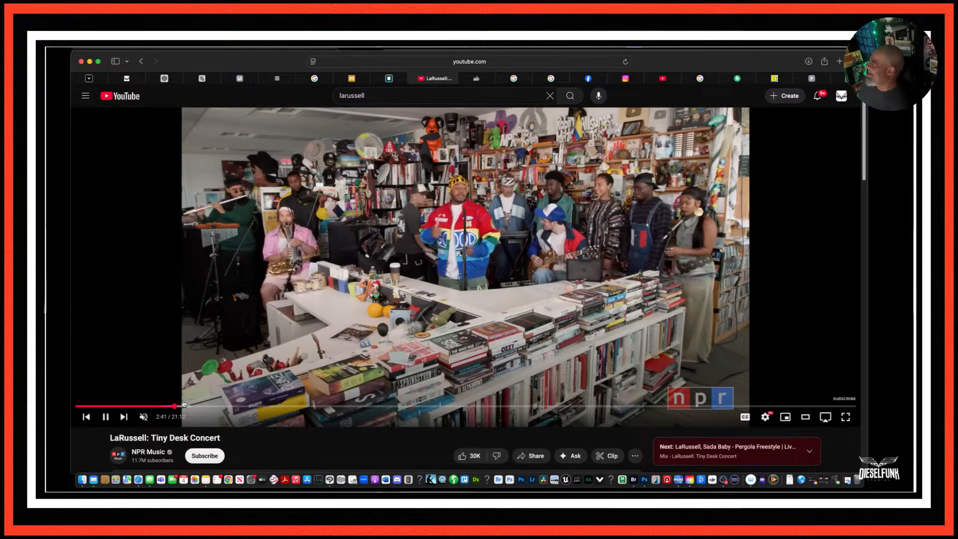
pyautogui.press('space')
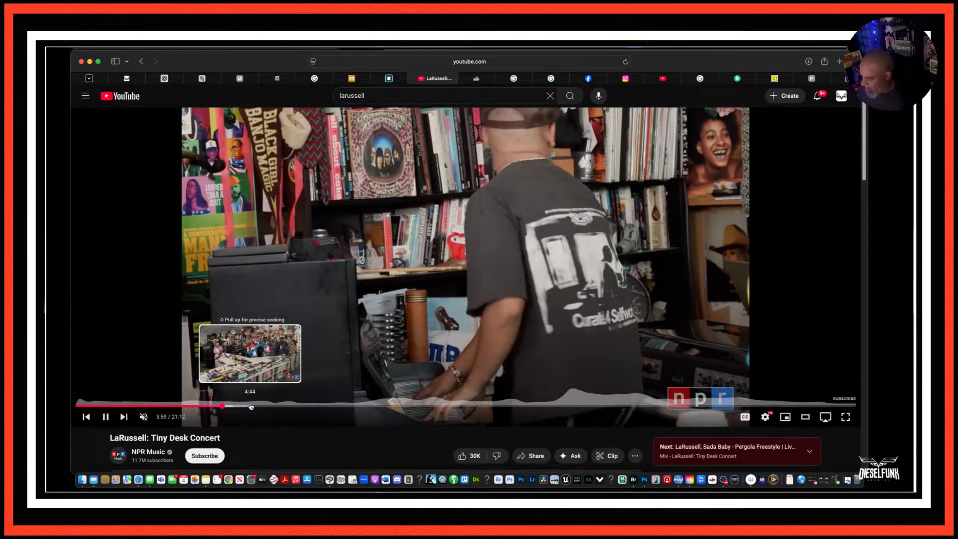
# Skip ahead to about 5:30 in the concert and play the singer's close-up in short bursts to 5:33.
pyautogui.moveTo(254, 406); pyautogui.dragTo(277, 407)
pyautogui.press('space')
pyautogui.press('space')
pyautogui.press('space')
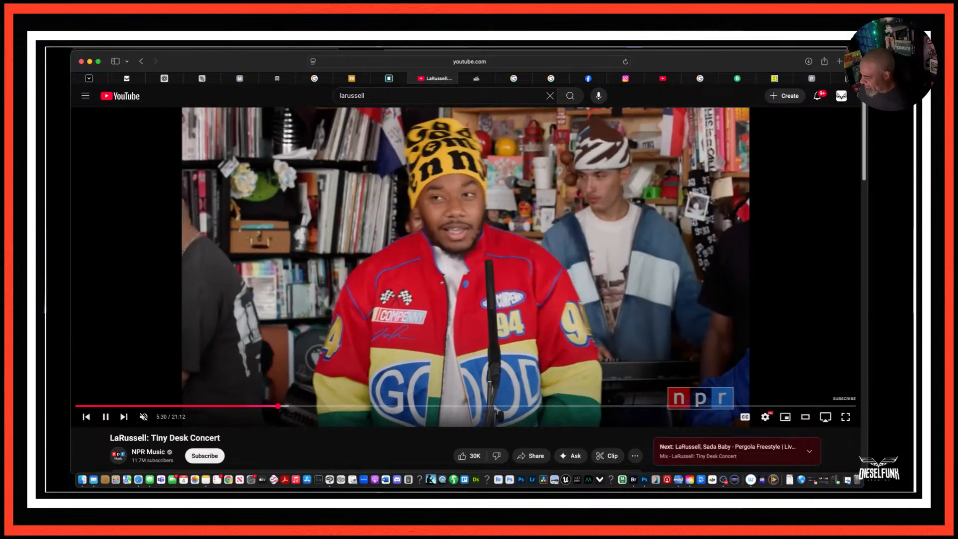
pyautogui.press('space')
pyautogui.press('space')
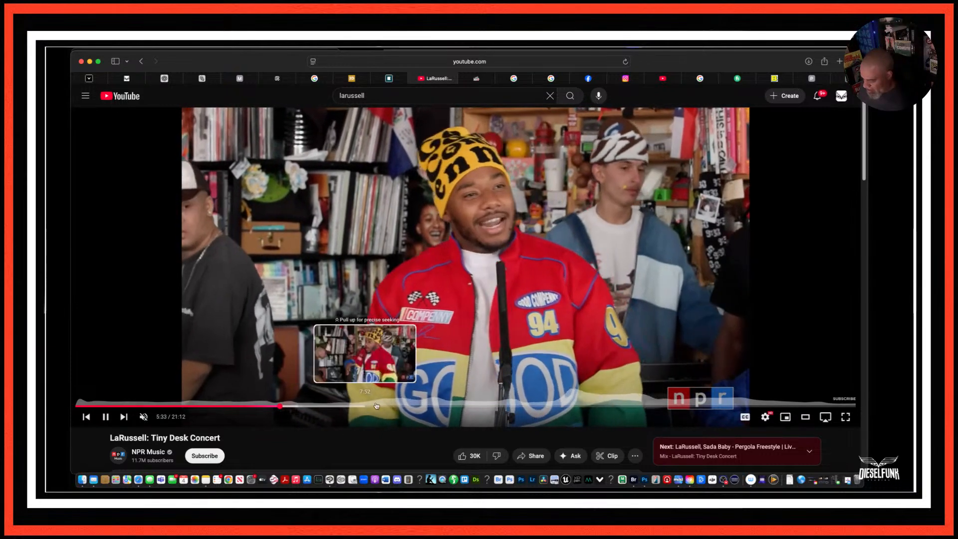
# Pause the concert on the singer's close-up at 11:03, and skip ahead to the full-band shot at 14:13 and play on from it.
pyautogui.click(482, 405)
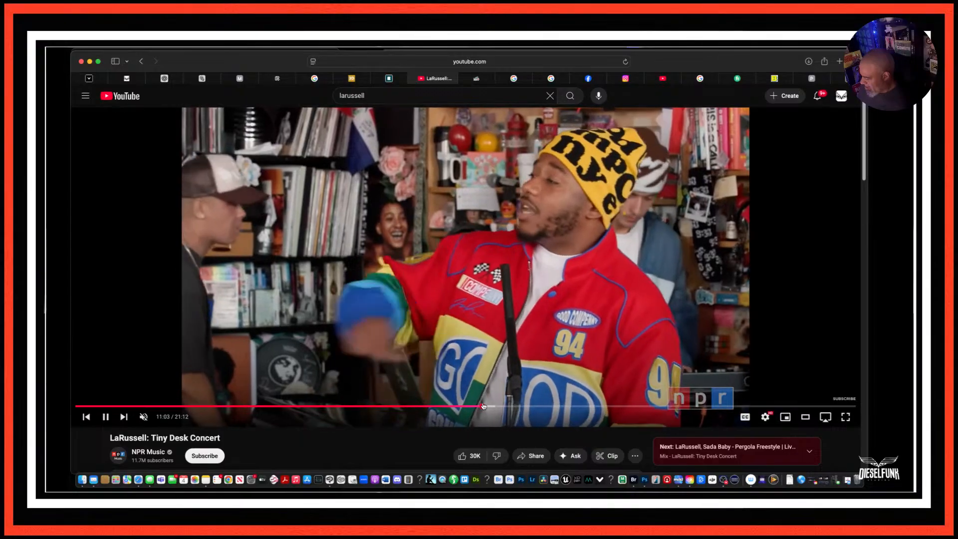
pyautogui.press('space')
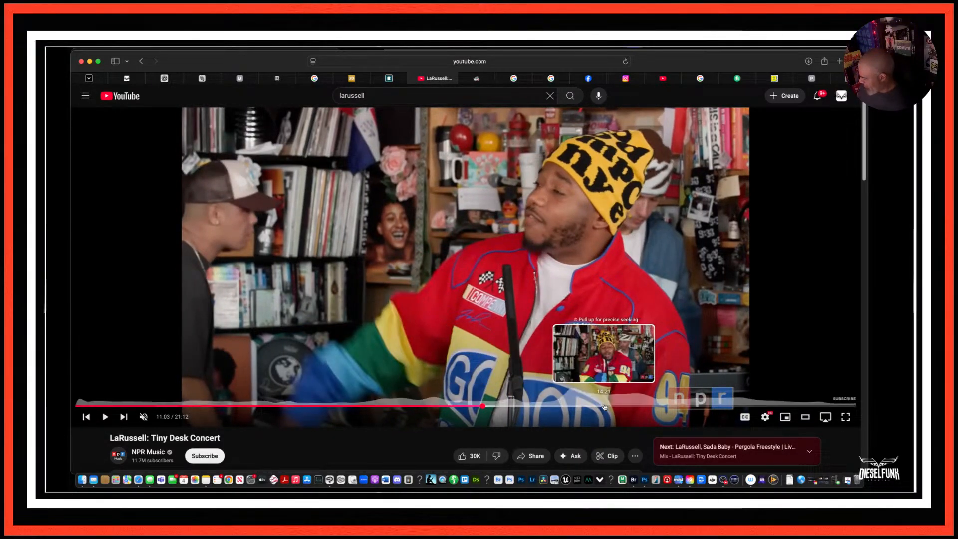
pyautogui.click(599, 406)
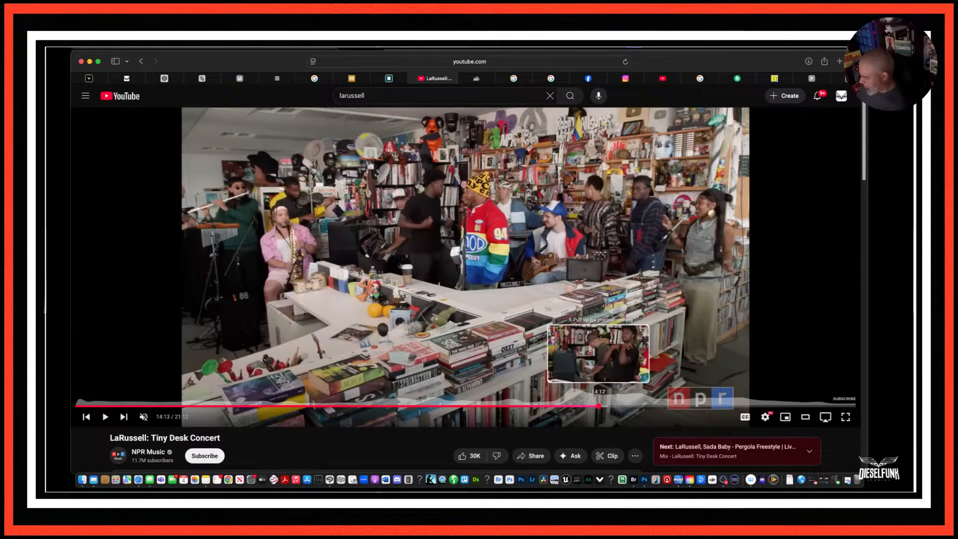
pyautogui.press('space')
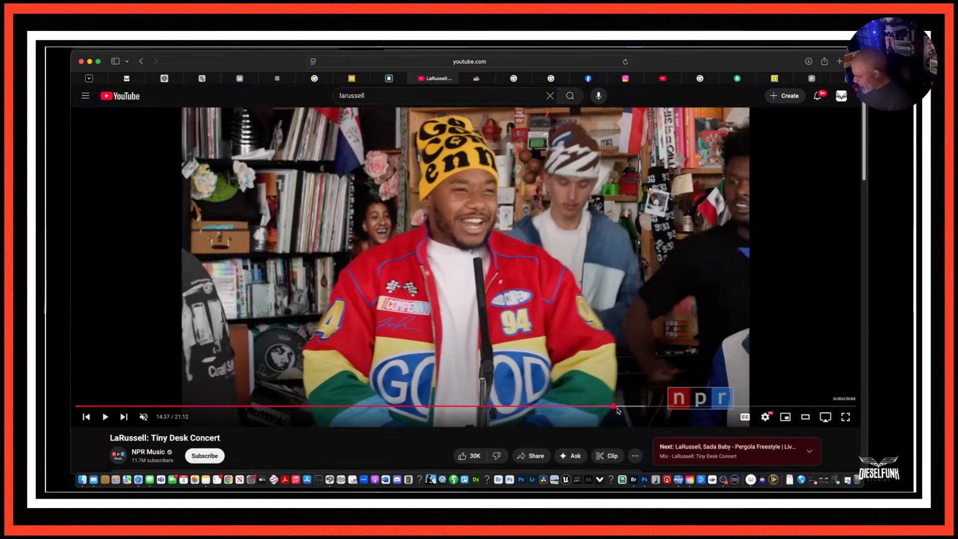
# Rewind the concert five seconds to 14:32 and play the singer's close-up in short bursts up to 14:40.
pyautogui.moveTo(614, 407); pyautogui.dragTo(615, 410)
pyautogui.press('Left')
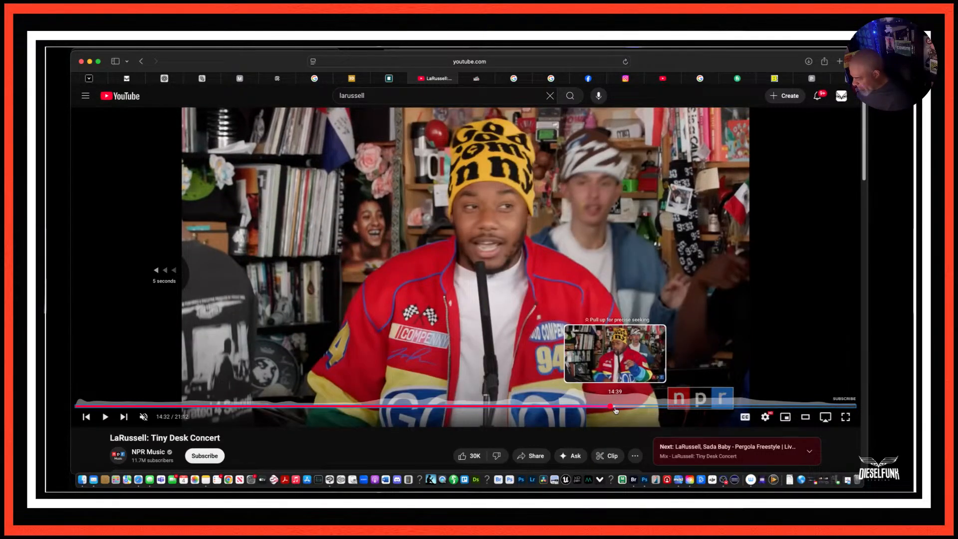
pyautogui.press('space')
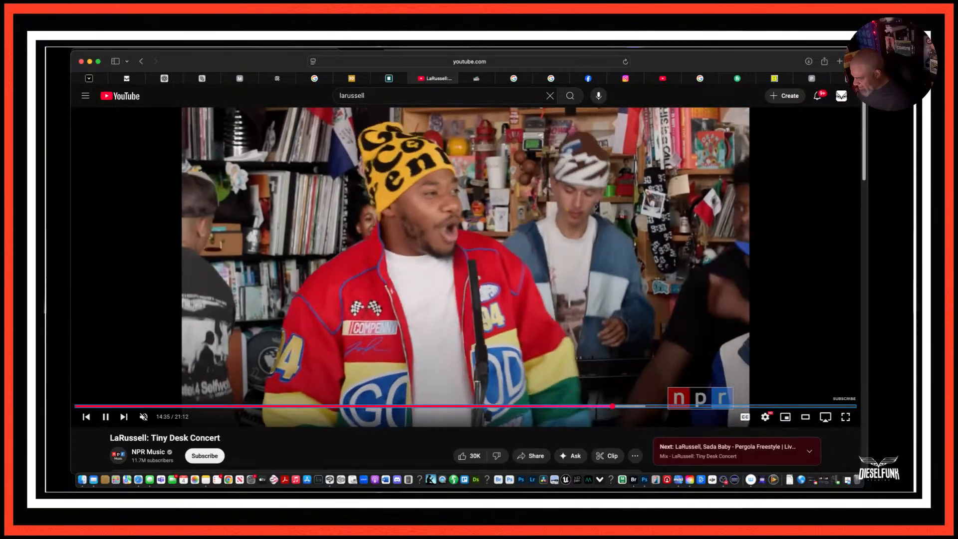
pyautogui.press('space')
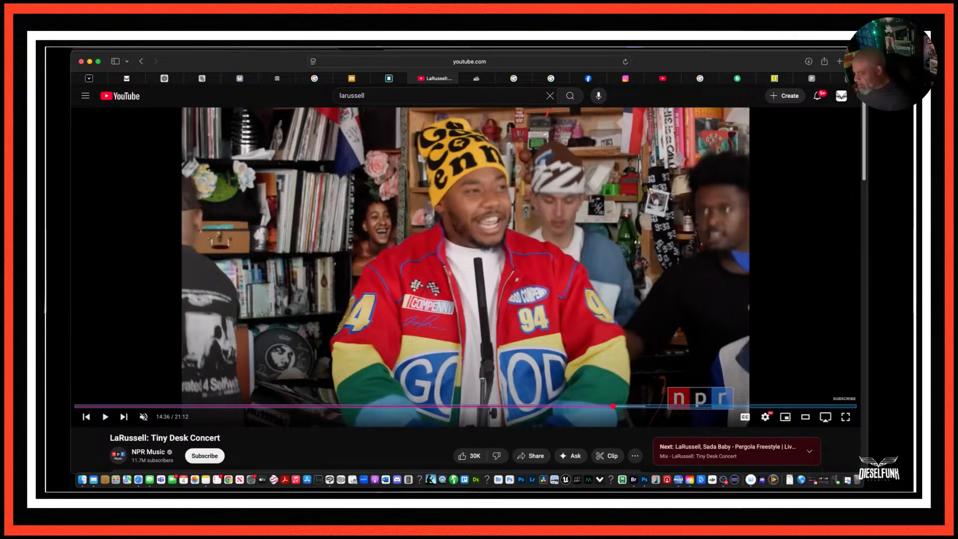
pyautogui.press('space')
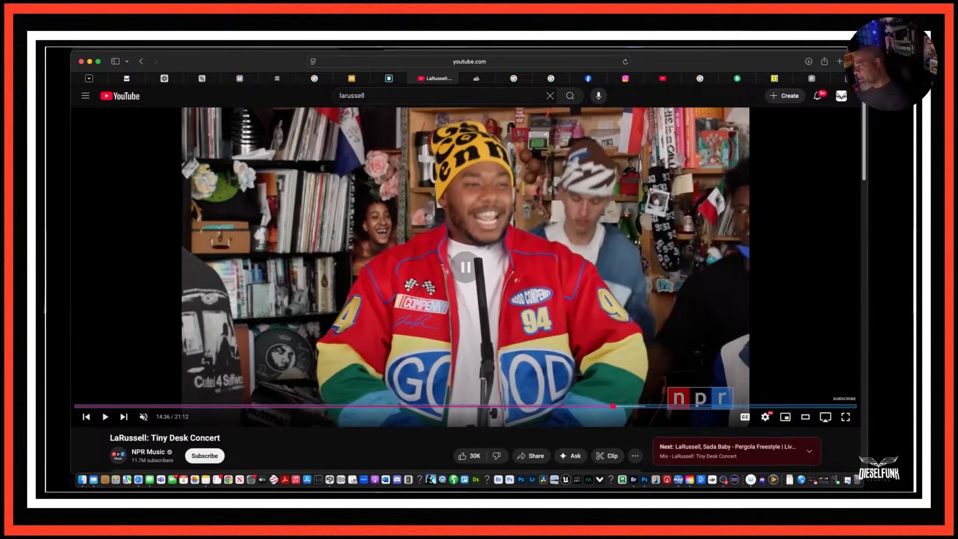
pyautogui.press('space')
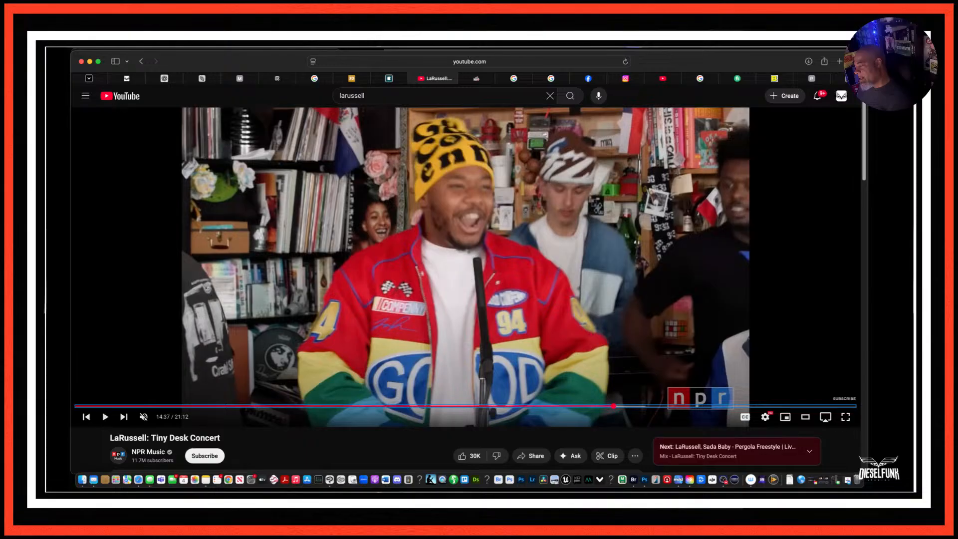
pyautogui.press('space')
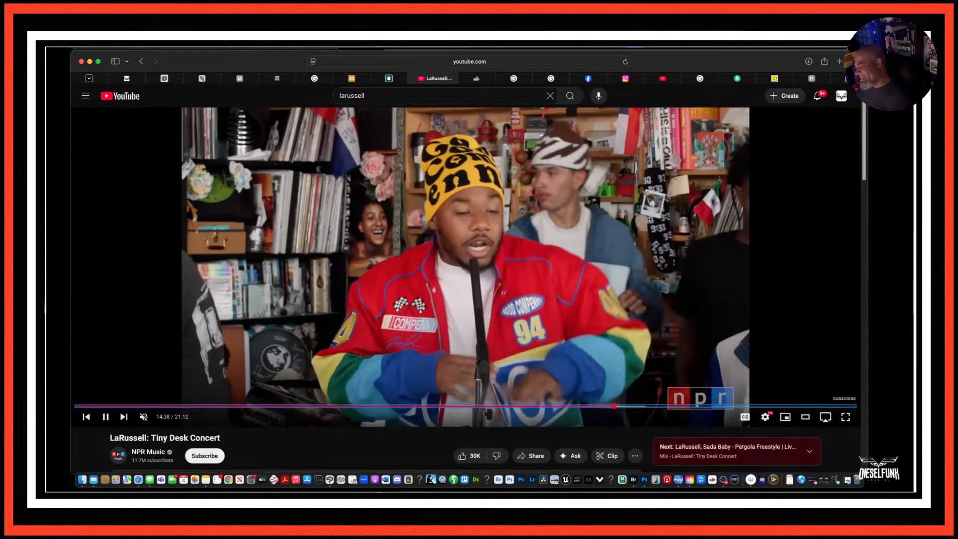
pyautogui.press('space')
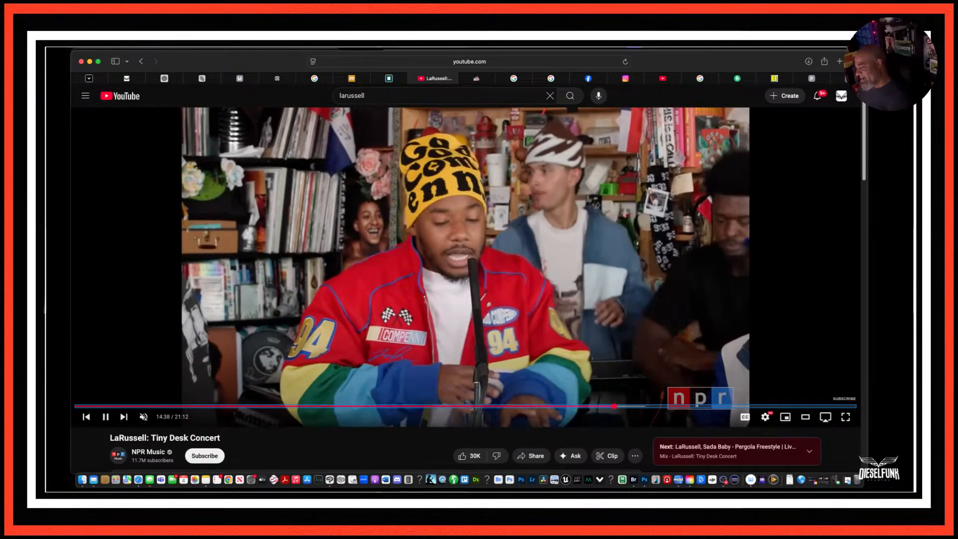
pyautogui.press('space')
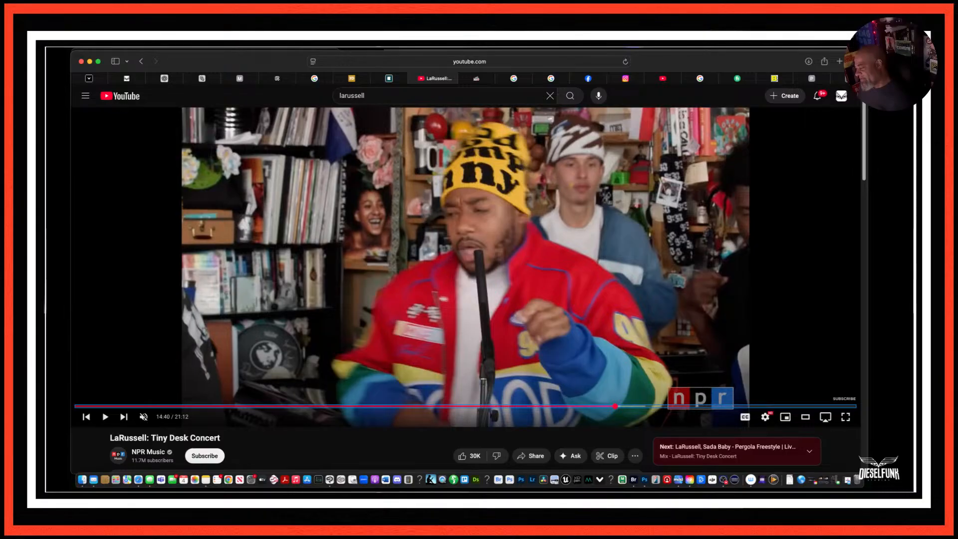
# Play the concert on from 14:40 with pauses up to 15:01, and skip to the full-band shot at 15:52.
pyautogui.press('space')
pyautogui.press('space')
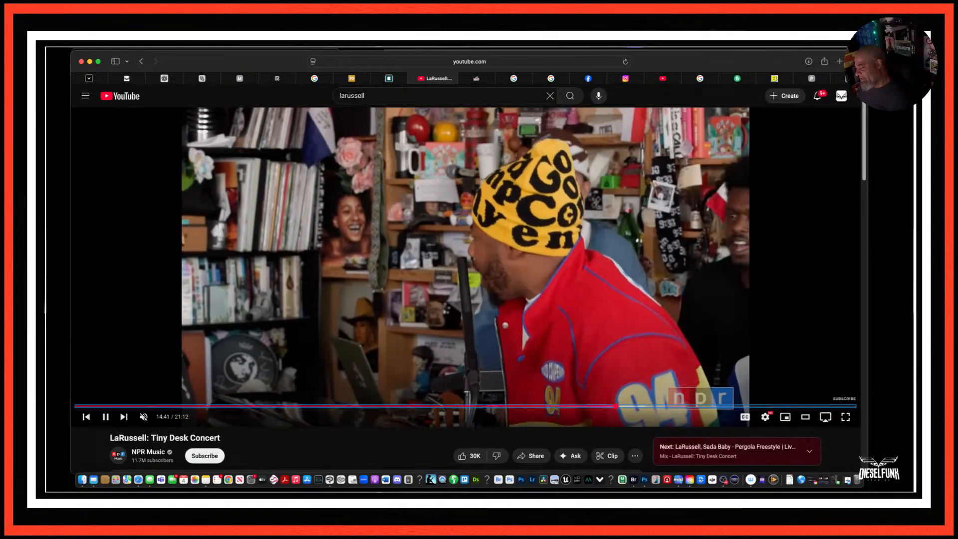
pyautogui.press('space')
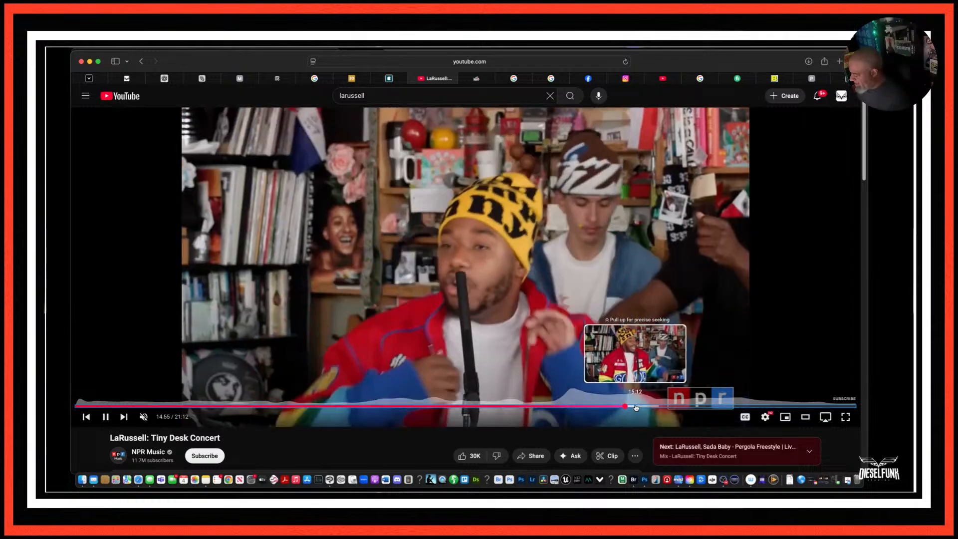
pyautogui.press('space')
pyautogui.press('space')
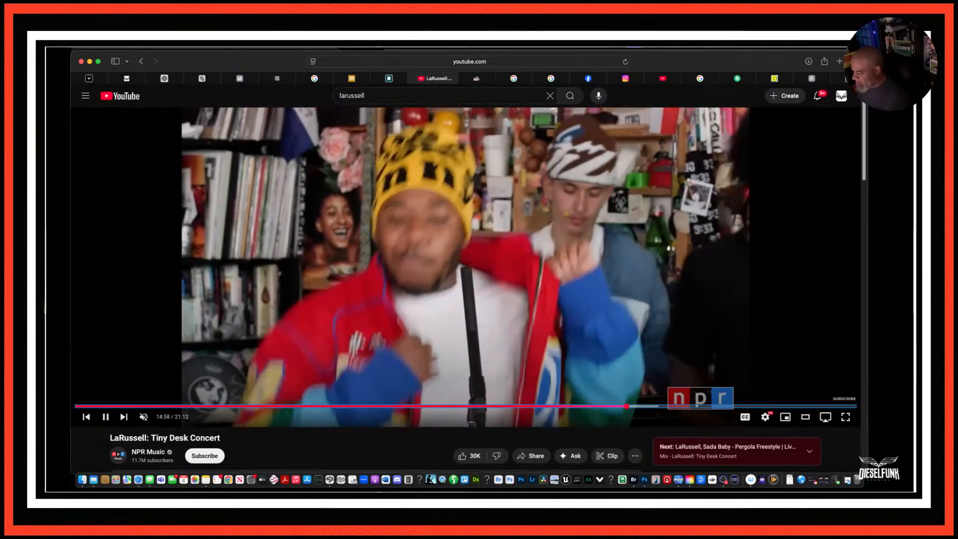
pyautogui.press('space')
pyautogui.press('space')
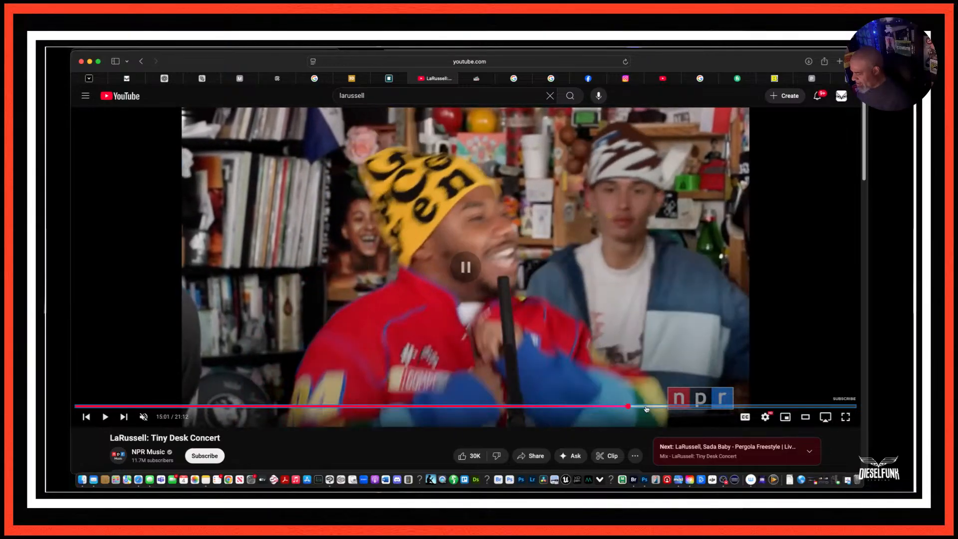
pyautogui.press('space')
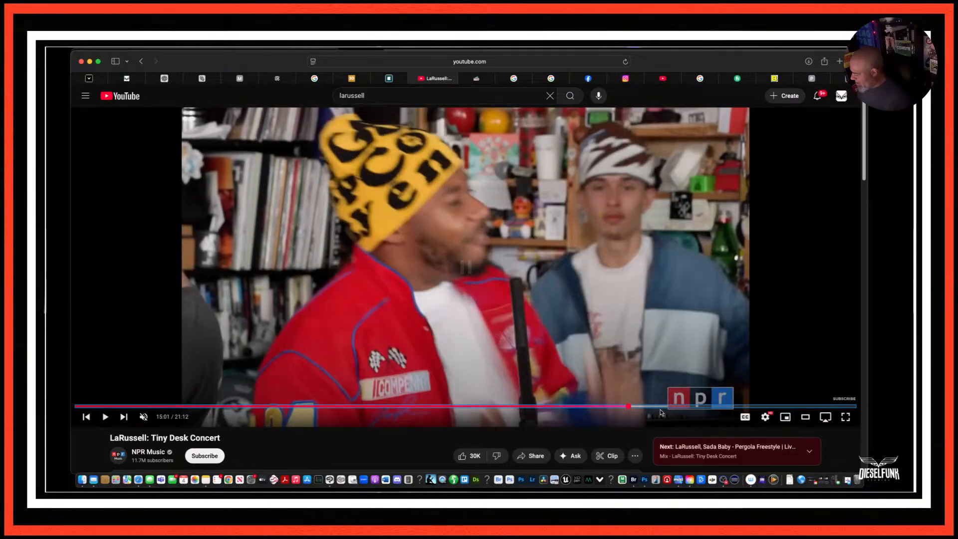
pyautogui.click(660, 408)
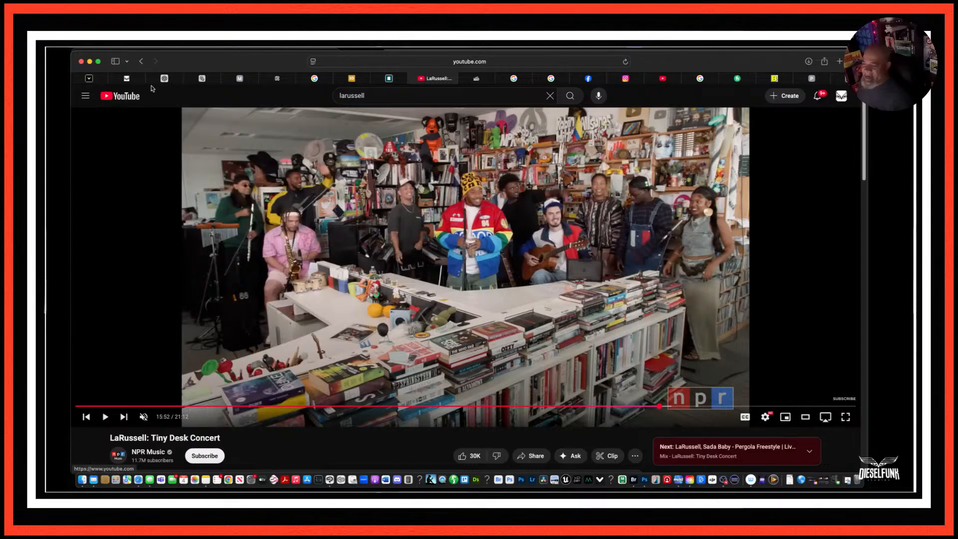
# Return to the larussell search results and look through the listed videos down to the previously watched section.
pyautogui.click(143, 61)
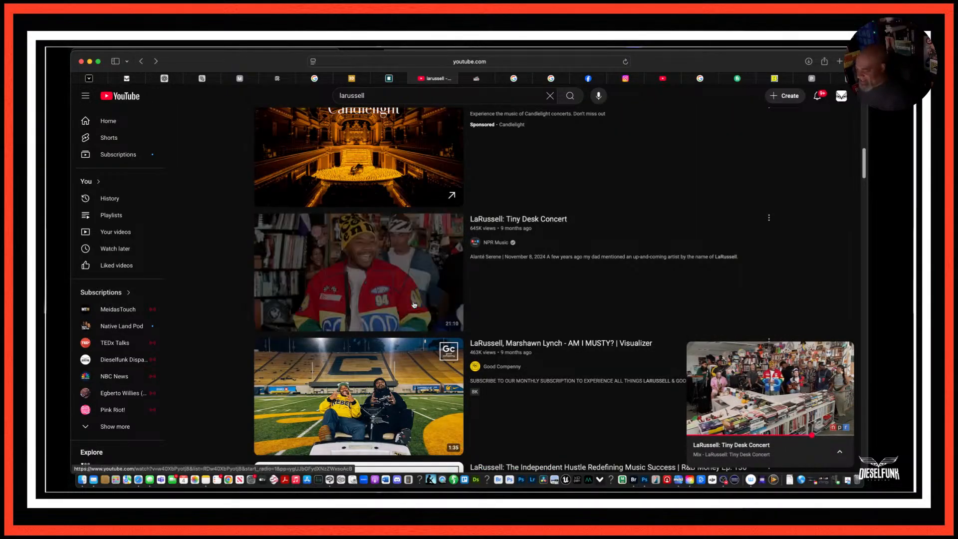
pyautogui.scroll(-5, 413, 304)
pyautogui.scroll(-1, 414, 302)
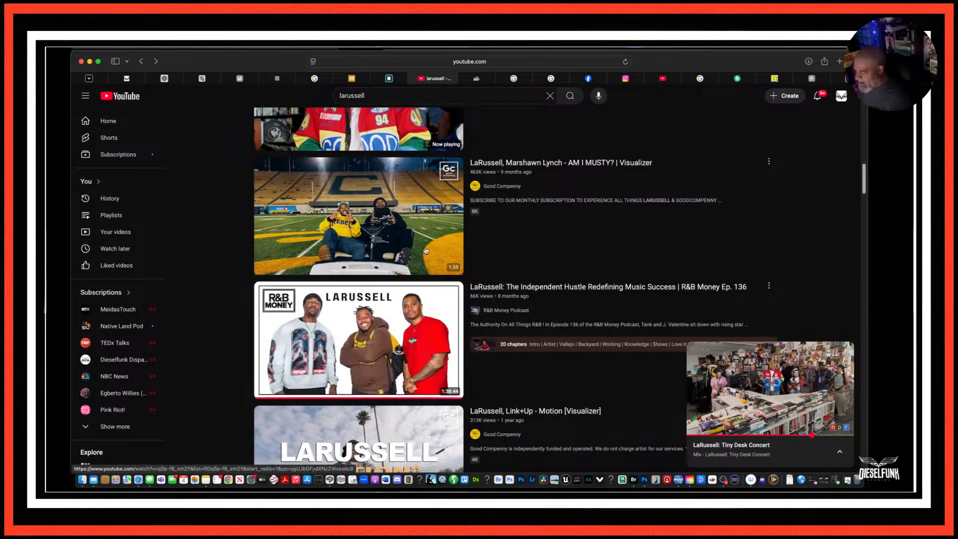
pyautogui.scroll(-9, 424, 249)
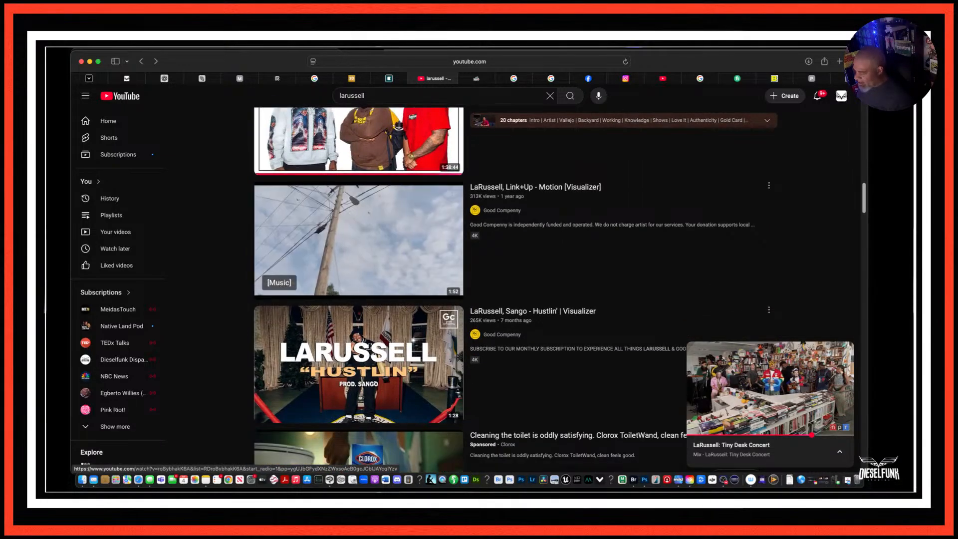
pyautogui.scroll(-4, 318, 231)
pyautogui.scroll(3, 318, 230)
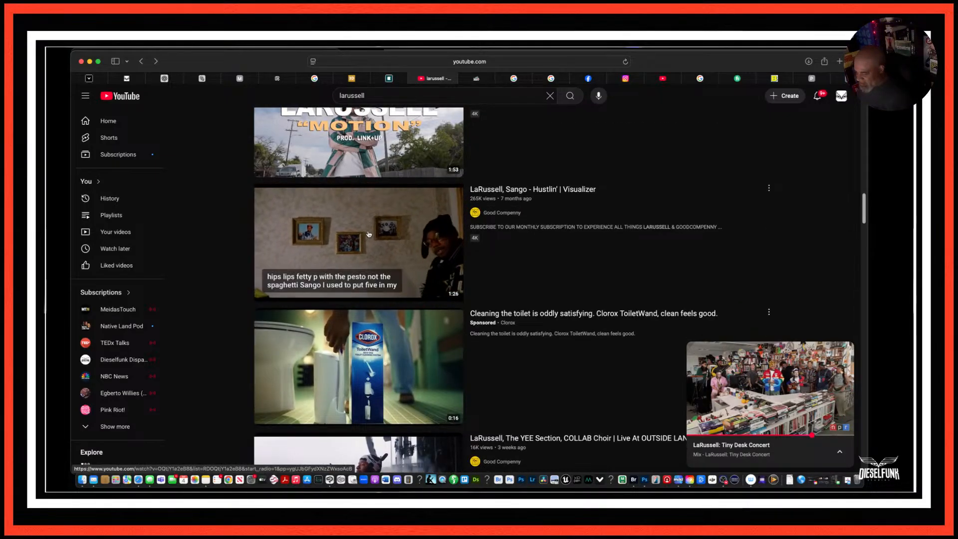
pyautogui.scroll(-8, 369, 235)
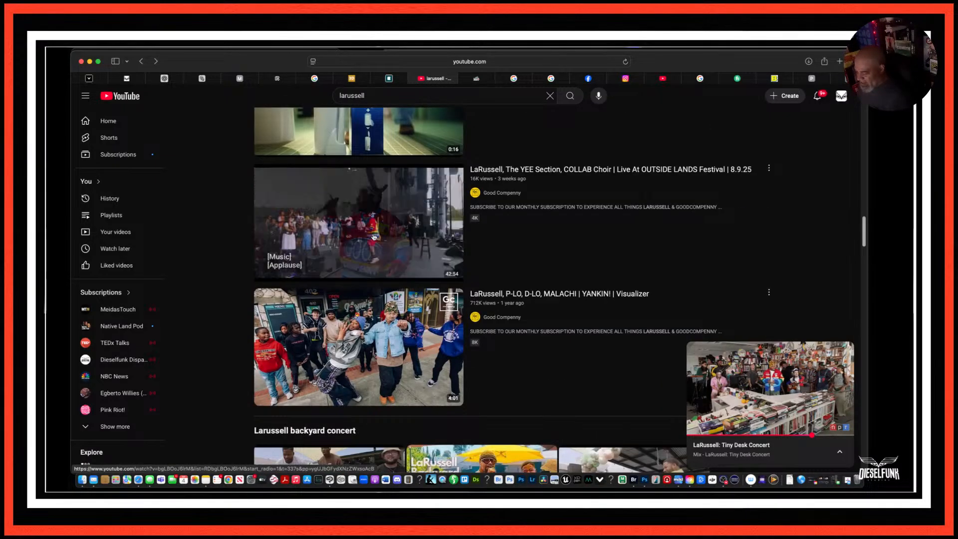
pyautogui.scroll(-12, 375, 236)
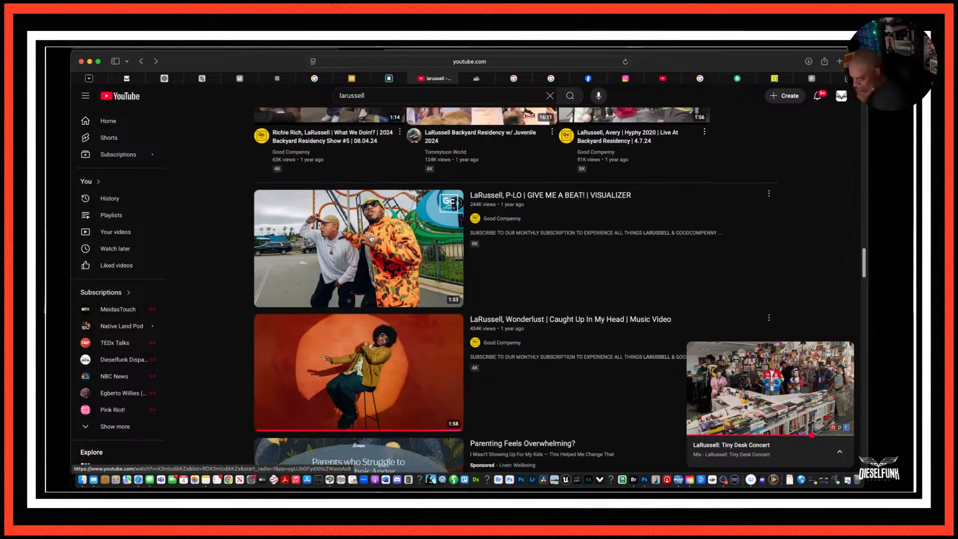
pyautogui.scroll(-10, 371, 238)
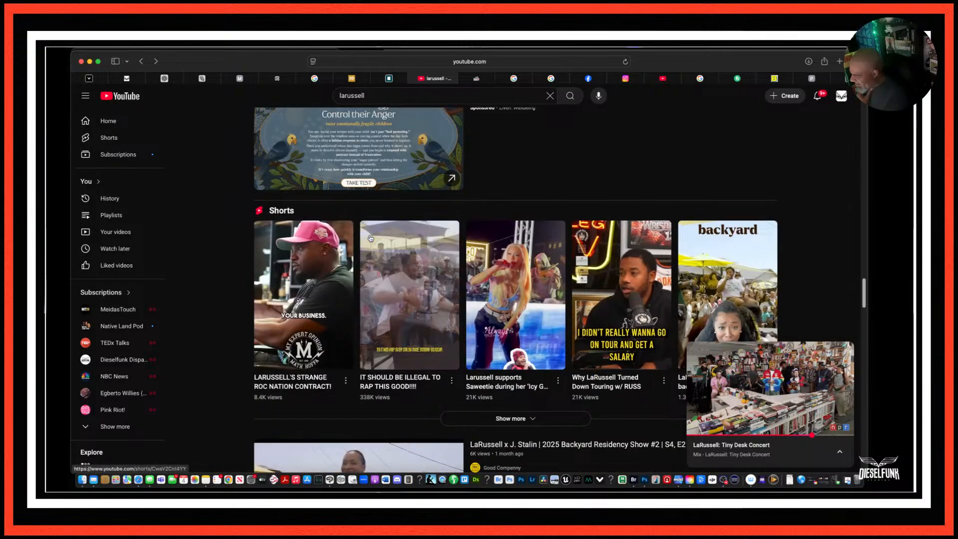
pyautogui.scroll(-6, 370, 238)
pyautogui.scroll(3, 371, 238)
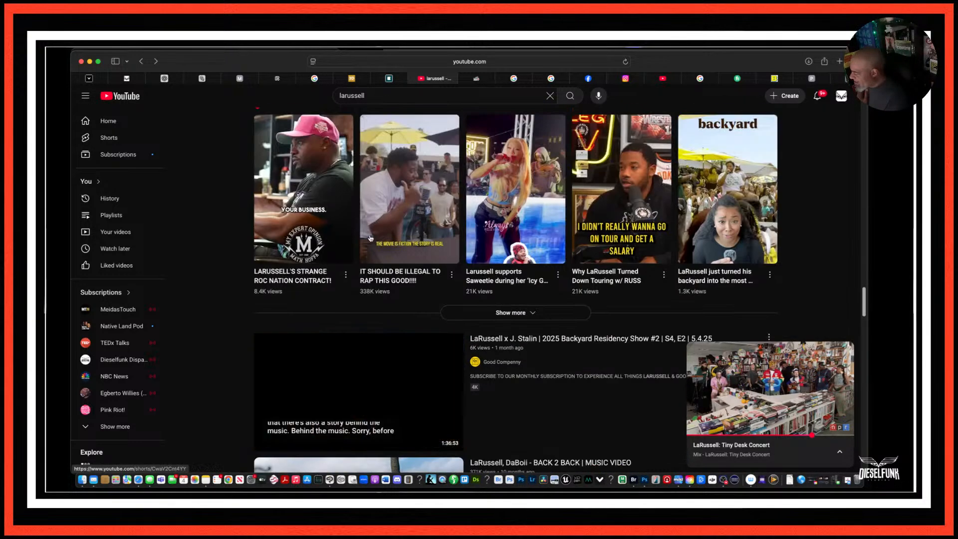
pyautogui.scroll(-10, 466, 319)
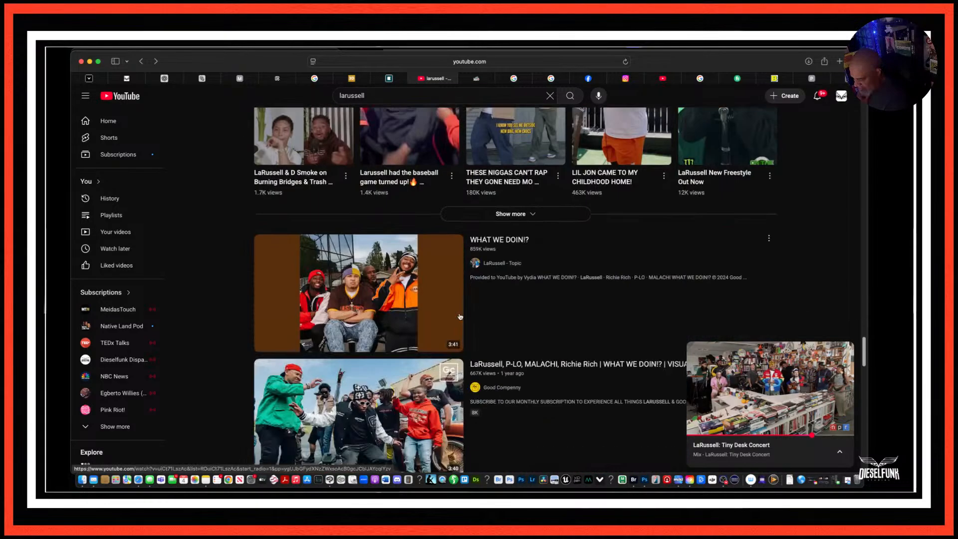
pyautogui.scroll(-4, 460, 316)
pyautogui.scroll(-4, 459, 316)
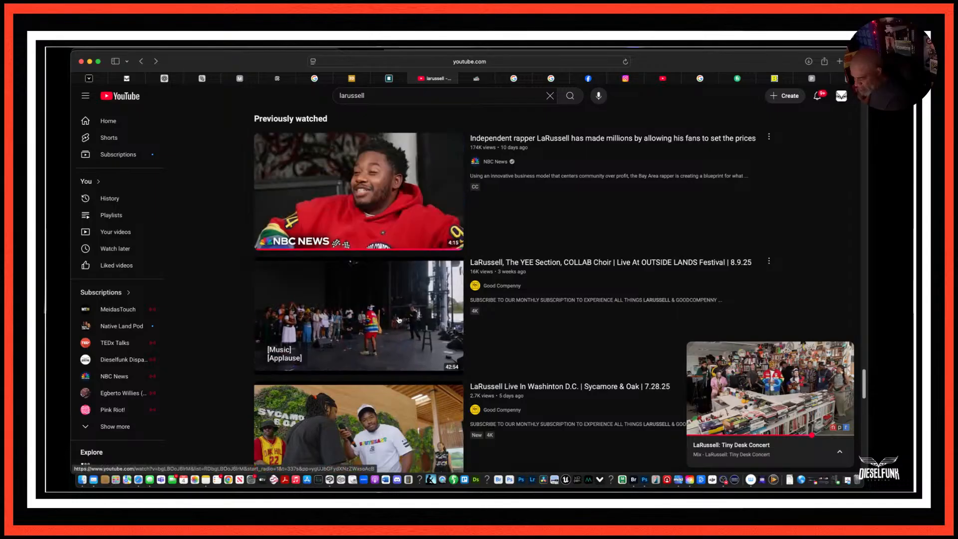
pyautogui.scroll(-2, 394, 318)
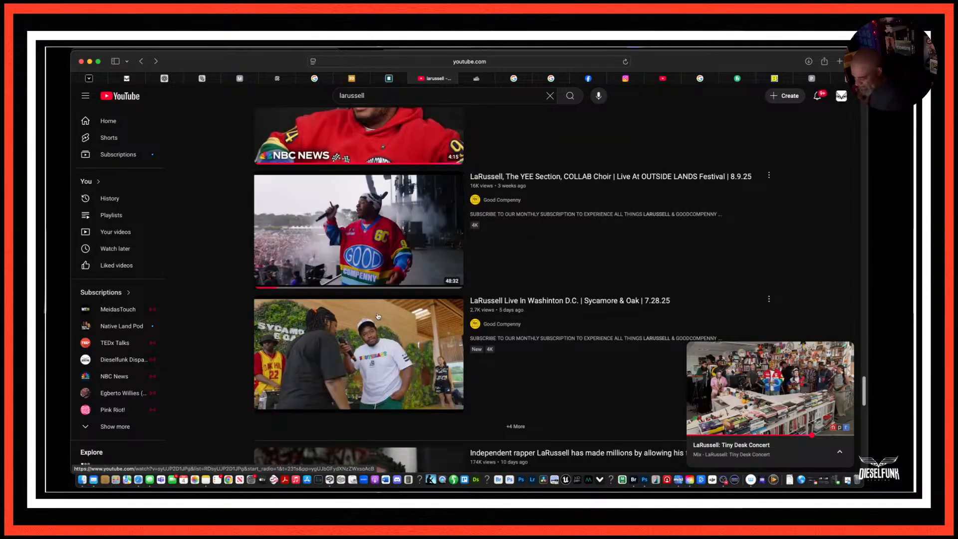
# Open "LaRussell Live In Washinton D.C. | Sycamore & Oak | 7.28.25", skip ahead to 35:43, and skip on to the side view of him facing the crowd.
pyautogui.click(380, 335)
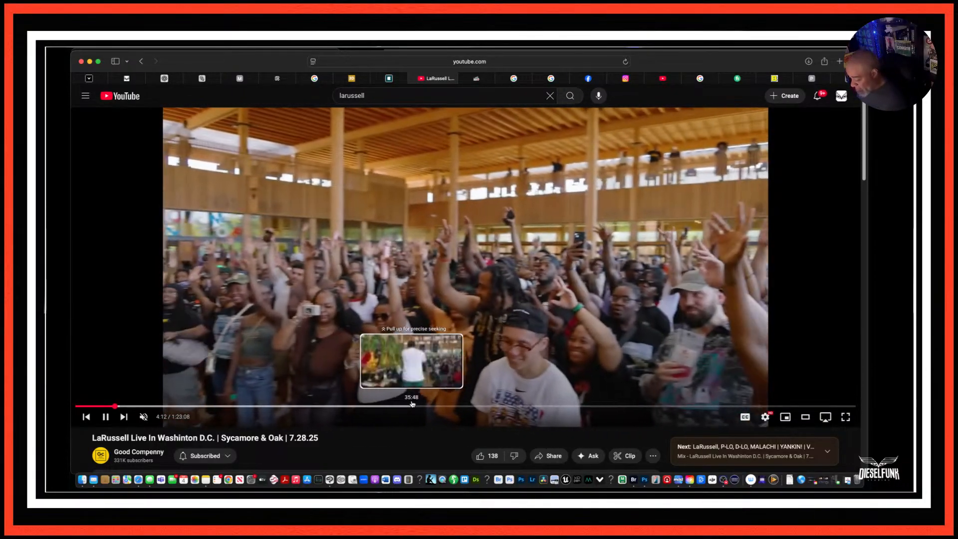
pyautogui.click(410, 405)
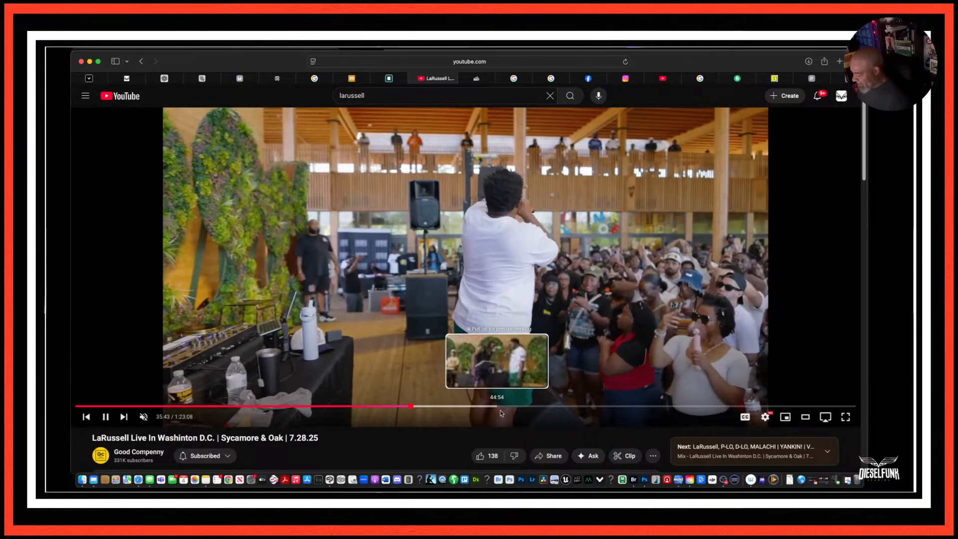
pyautogui.click(506, 406)
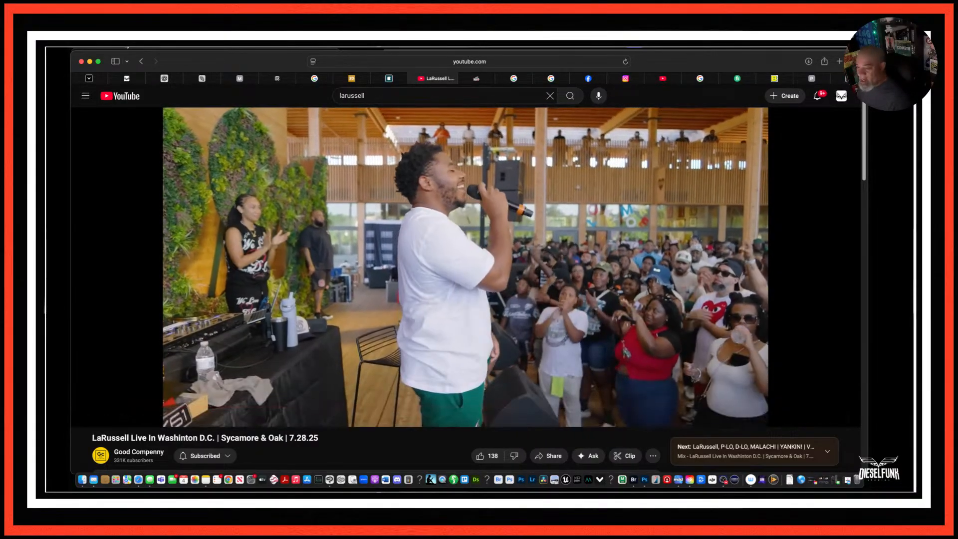
# Return to the search results, open NBC News's "Independent rapper LaRussell has made millions by allowing his fans to set the prices", and skip to 0:22.
pyautogui.click(141, 61)
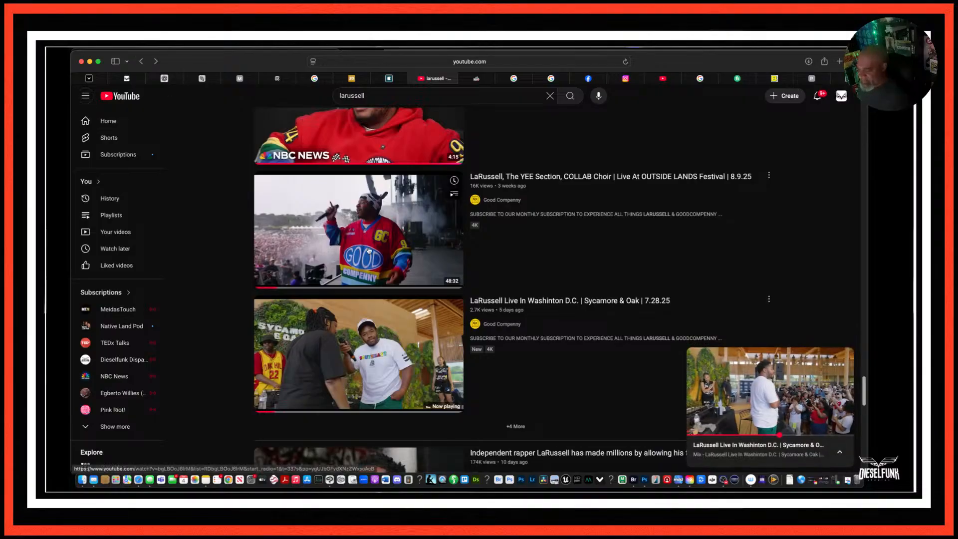
pyautogui.scroll(-2, 364, 281)
pyautogui.scroll(-2, 365, 281)
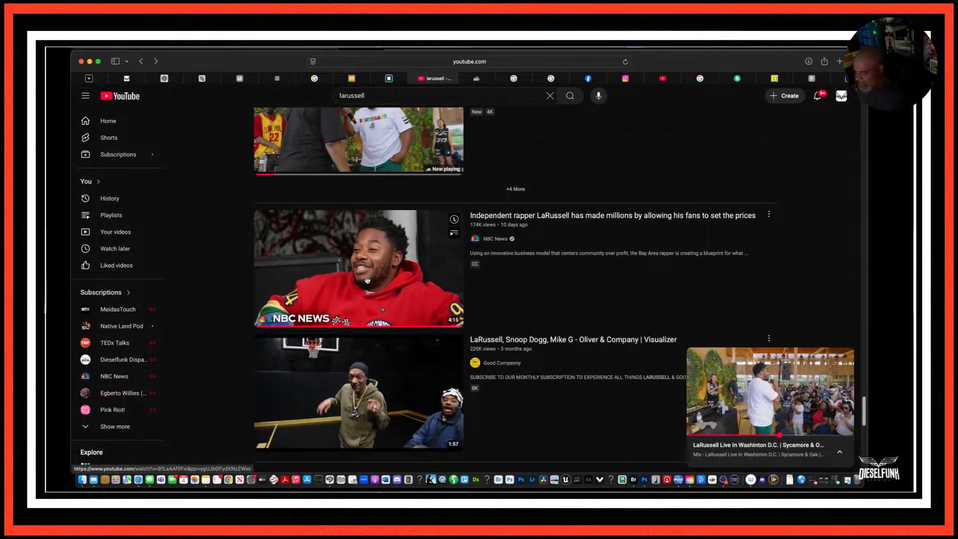
pyautogui.click(367, 279)
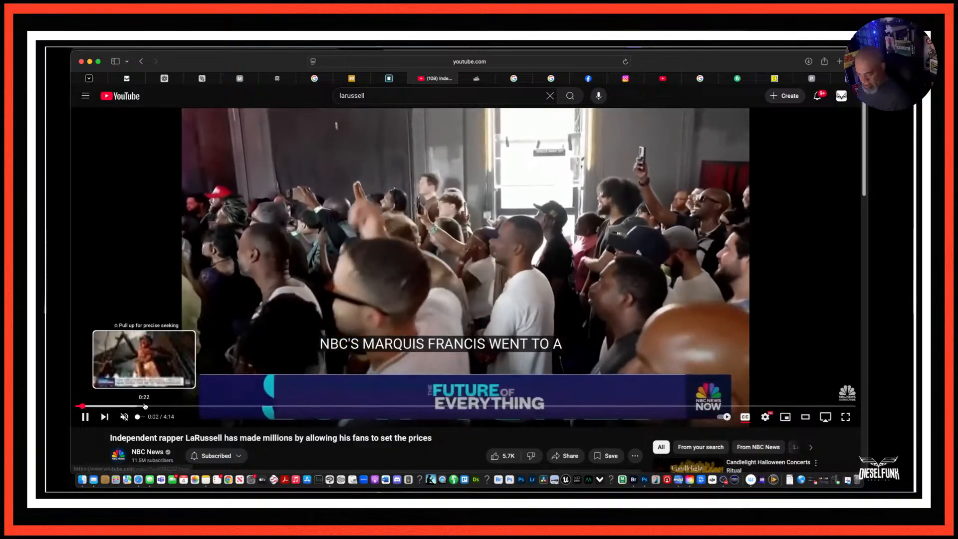
pyautogui.click(144, 406)
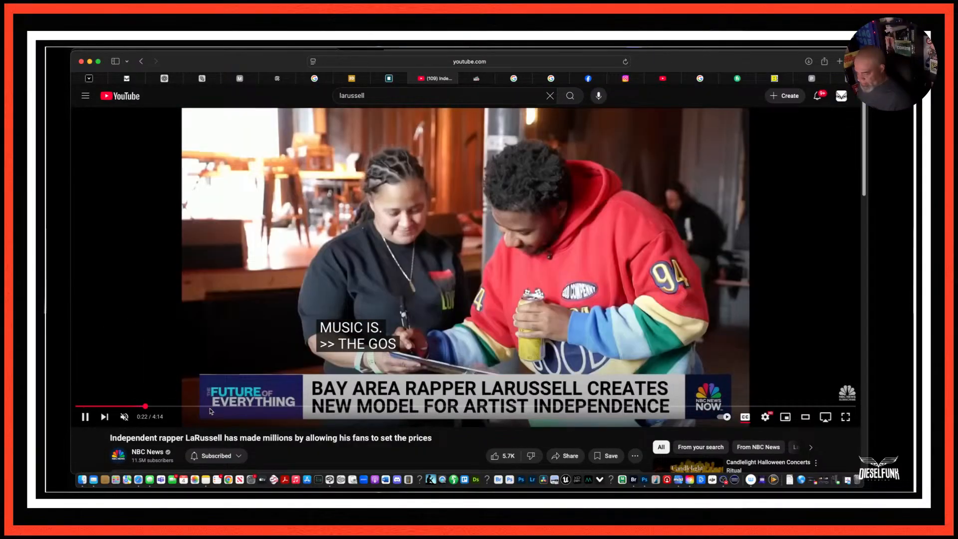
# Skip through the NBC News report via the keyboard shot at 0:50 to the red-hoodie interview at 3:09, and rewind a few seconds.
pyautogui.moveTo(191, 407); pyautogui.dragTo(231, 408)
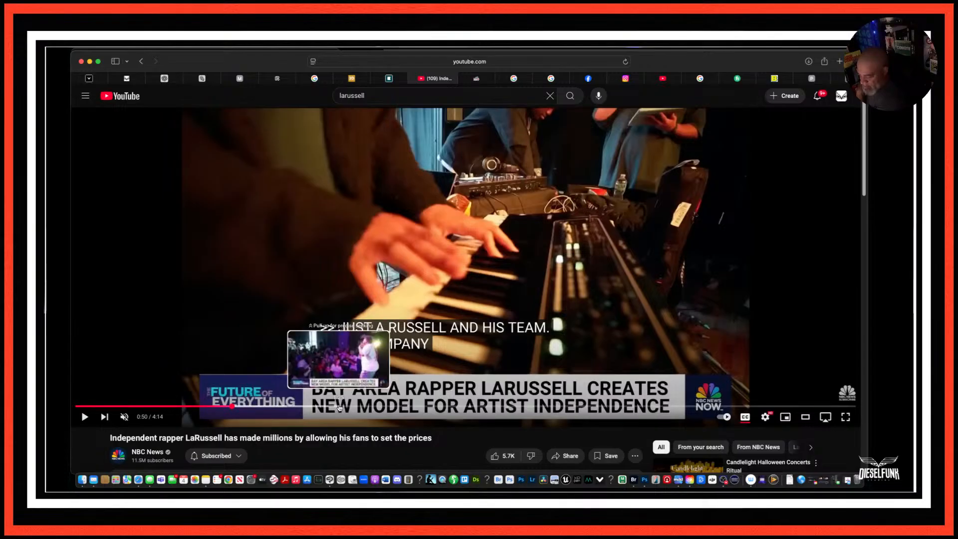
pyautogui.click(340, 407)
pyautogui.moveTo(609, 407); pyautogui.dragTo(659, 407)
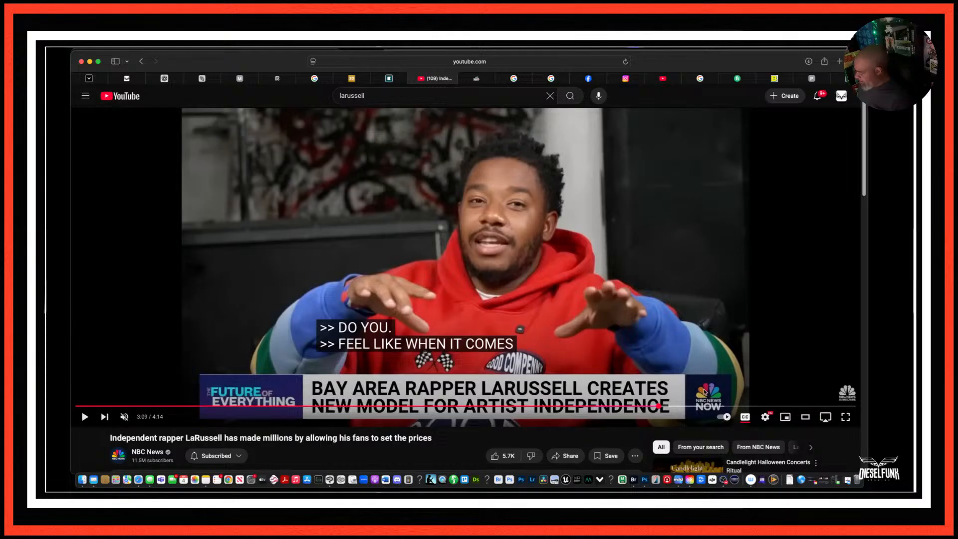
pyautogui.click(641, 407)
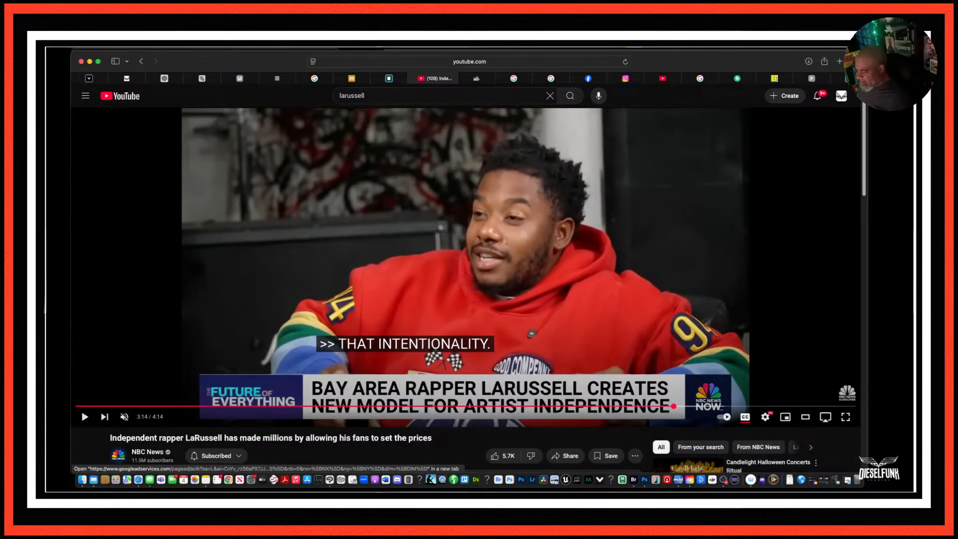
# Play the red-hoodie interview in short bursts from 3:14 to 3:18.
pyautogui.press('space')
pyautogui.press('space')
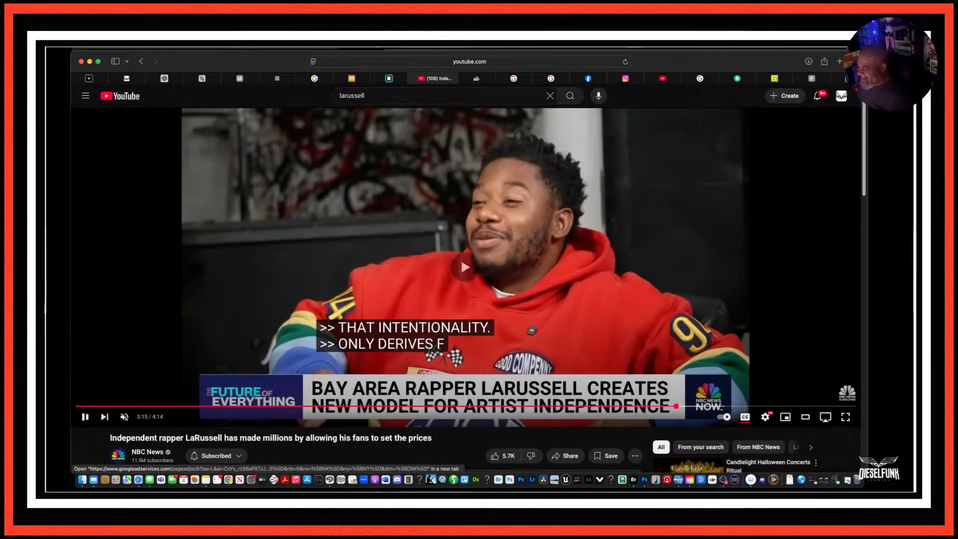
pyautogui.press('space')
pyautogui.press('space')
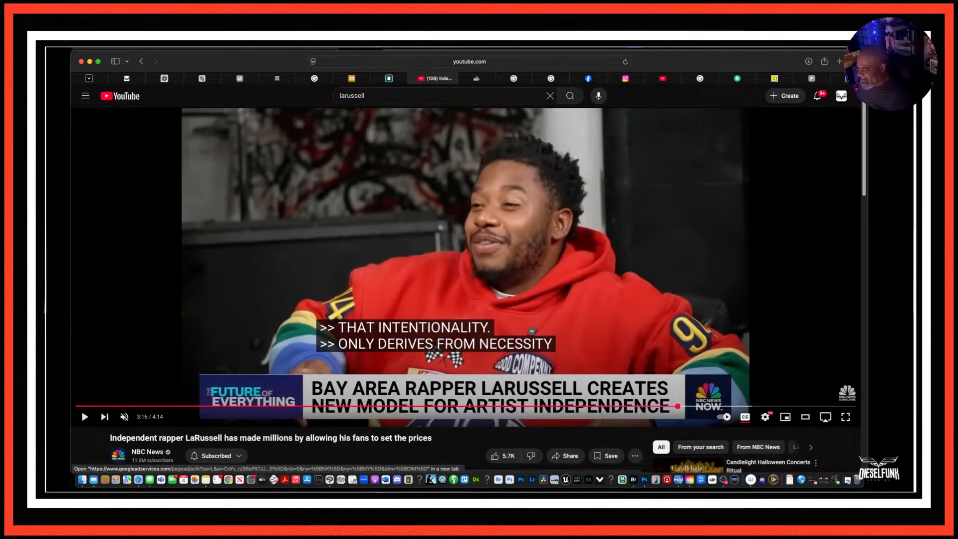
pyautogui.press('space')
pyautogui.press('space')
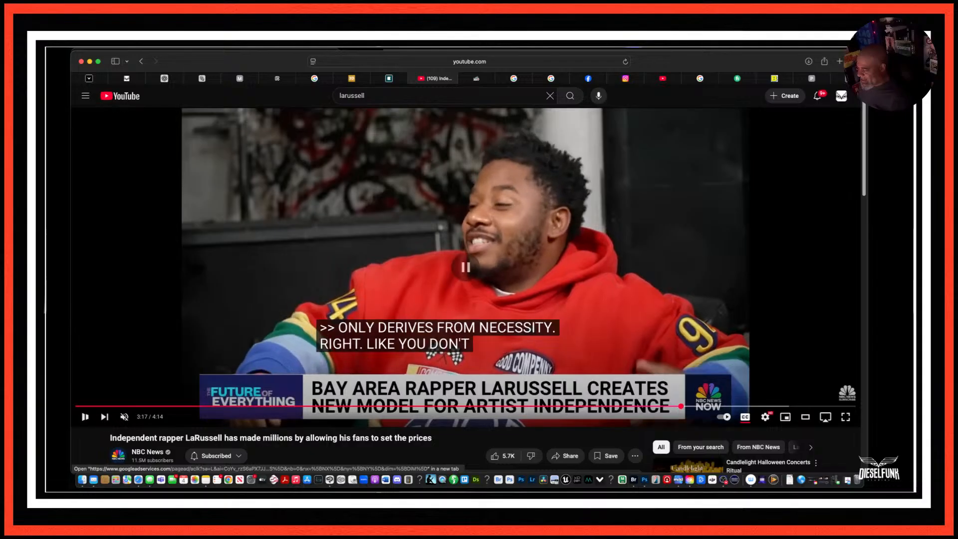
pyautogui.press('space')
pyautogui.press('space')
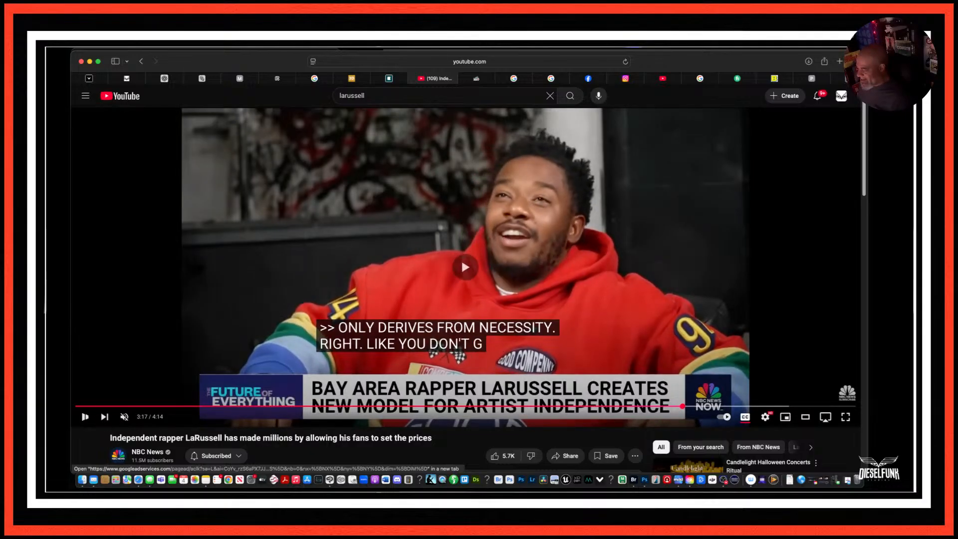
pyautogui.press('space')
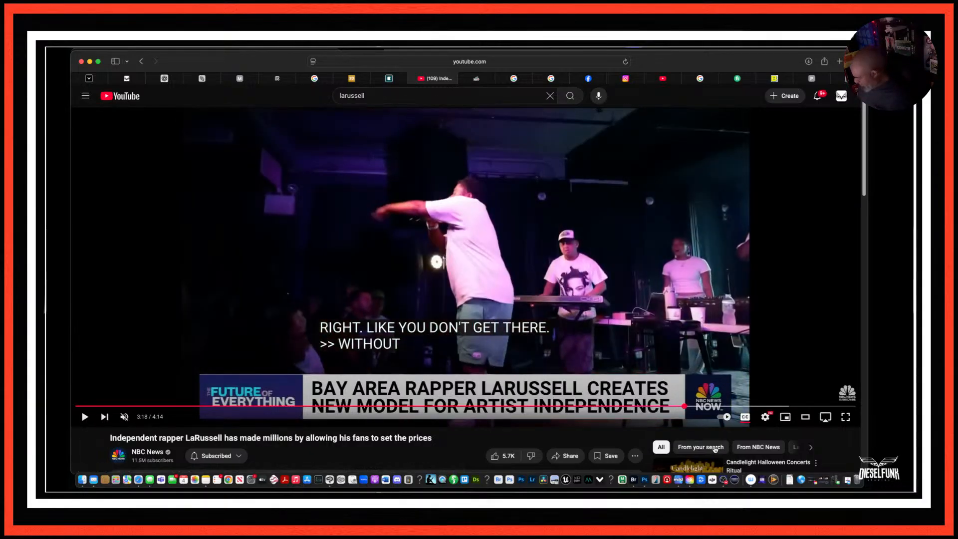
# Jump through the NBC News report in five-second increments to 3:38 and on toward its end.
pyautogui.press('Left')
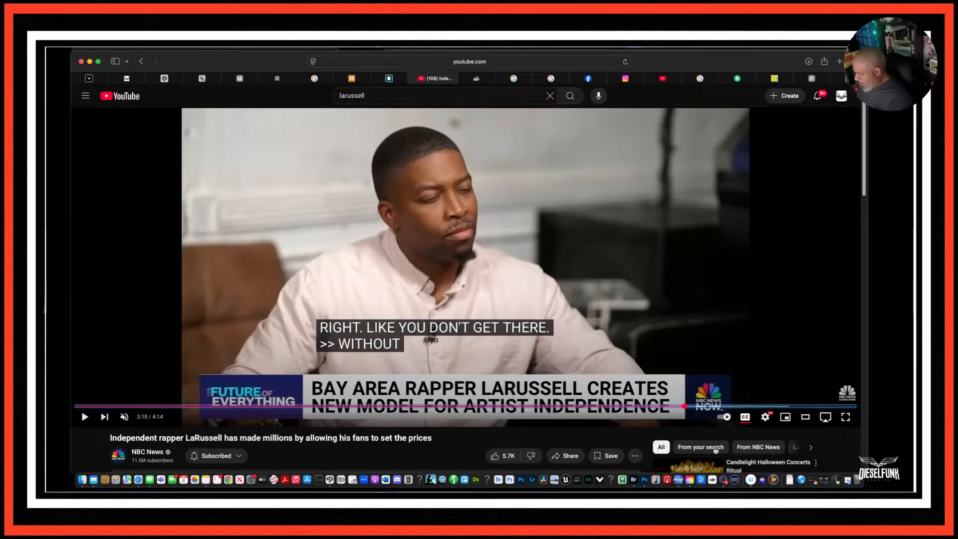
pyautogui.press('Right')
pyautogui.press('Right')
pyautogui.press('Right')
pyautogui.press('Right')
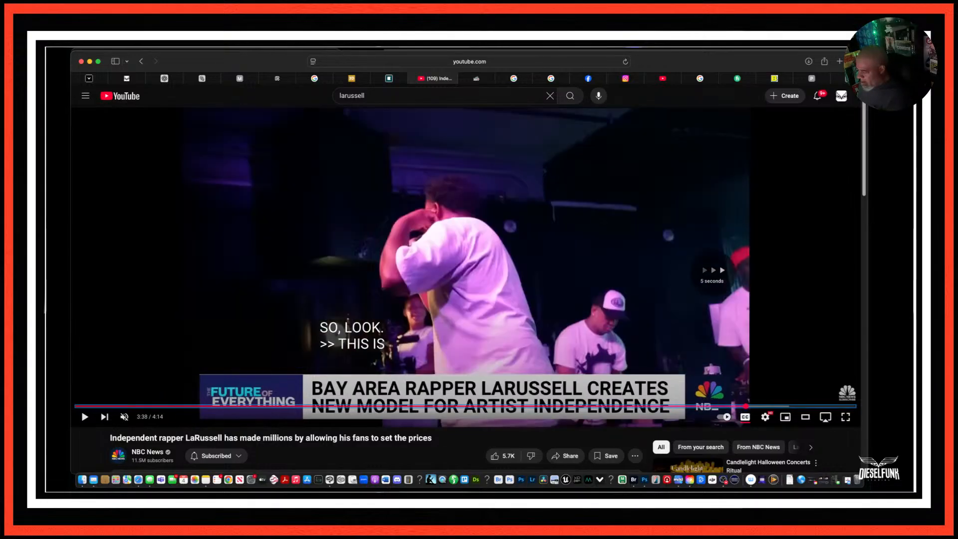
pyautogui.press('Right')
pyautogui.press('Right')
pyautogui.press('Right')
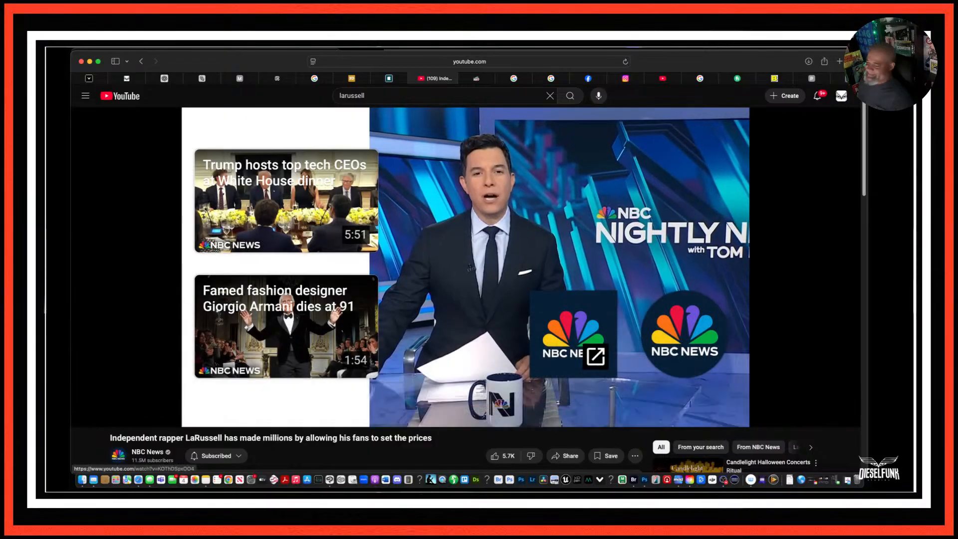
# Return to the search results, open "LaRusseLL Freestyle for bay bay." from further down the list, and pause it at 0:02.
pyautogui.click(142, 61)
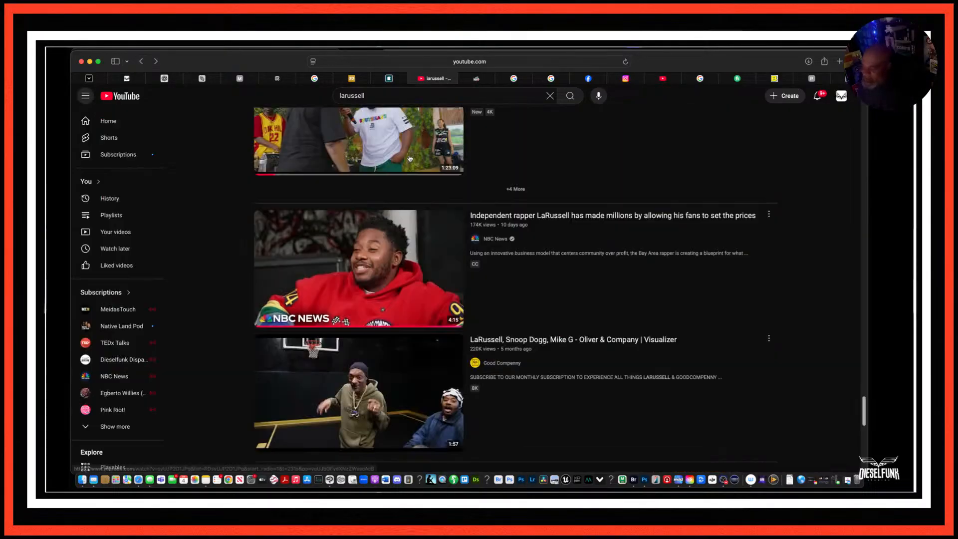
pyautogui.scroll(-6, 409, 334)
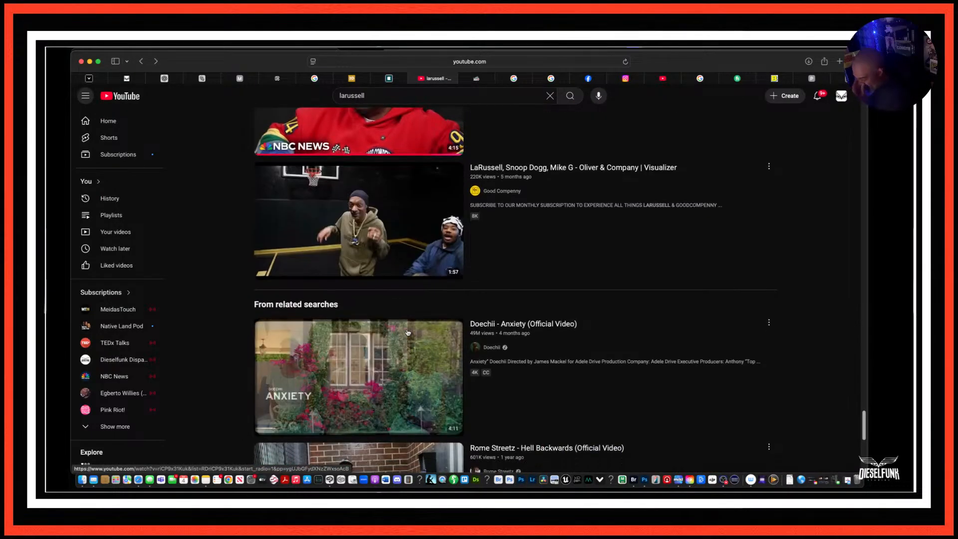
pyautogui.scroll(-5, 408, 332)
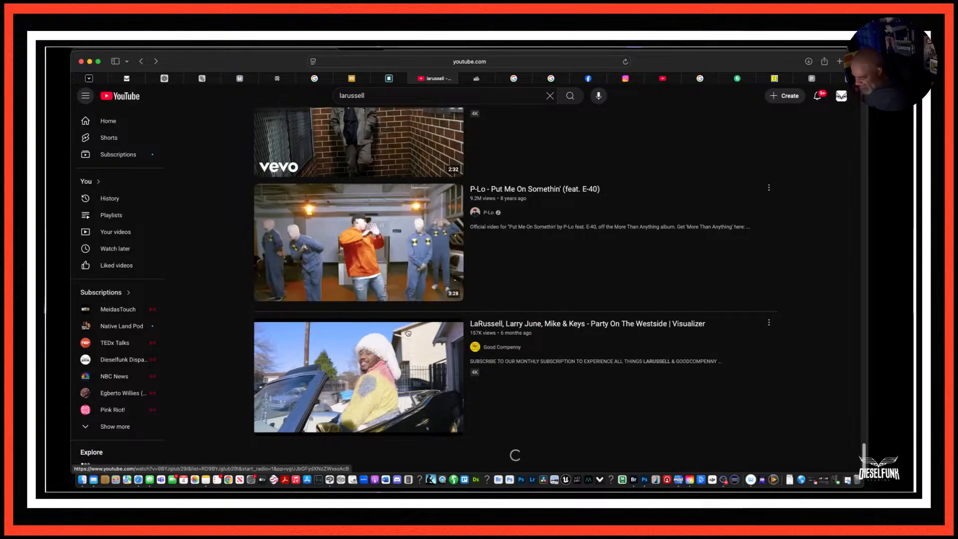
pyautogui.scroll(-5, 408, 333)
pyautogui.scroll(-1, 407, 331)
pyautogui.scroll(-1, 407, 330)
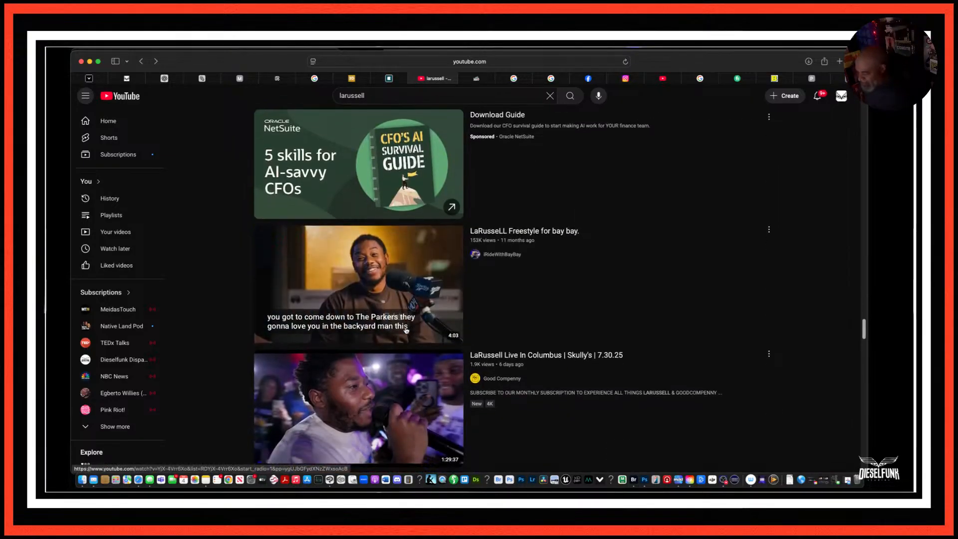
pyautogui.scroll(-1, 407, 330)
pyautogui.click(381, 252)
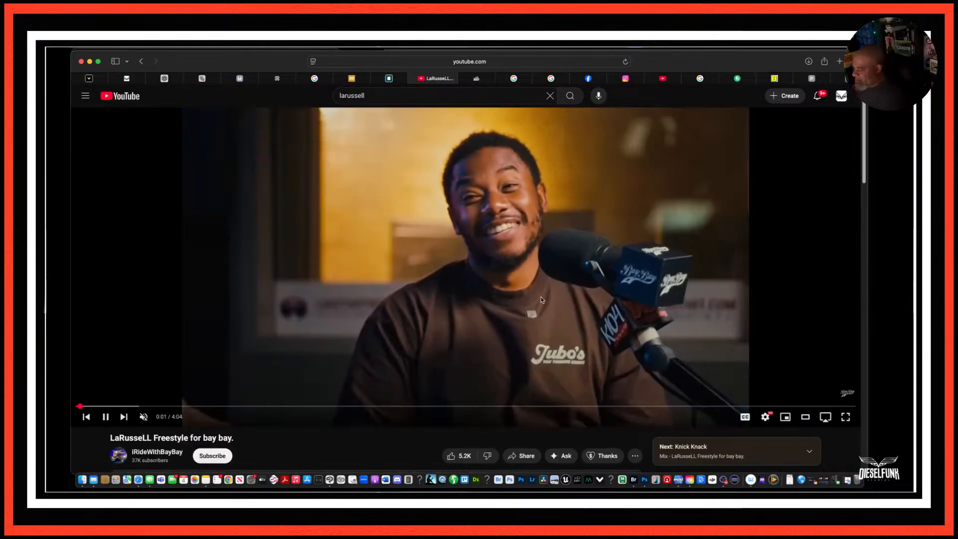
pyautogui.click(482, 277)
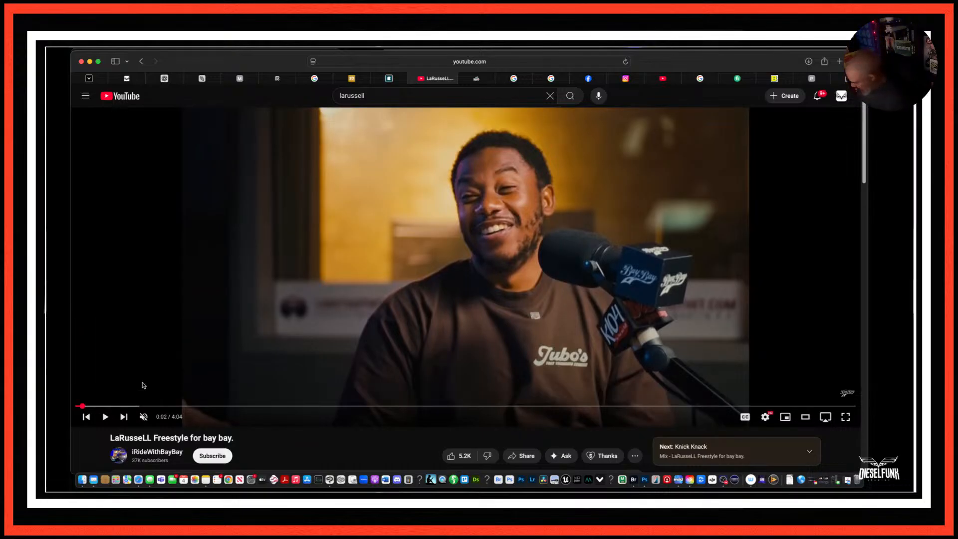
# Rewind the LaRussell freestyle to its opening and play it in short bursts up to 0:07.
pyautogui.press('Left')
pyautogui.press('space')
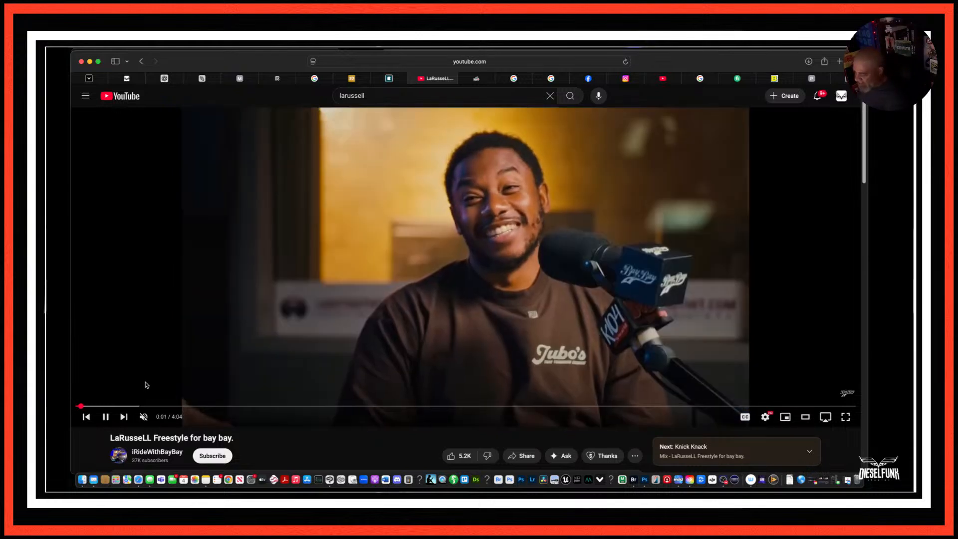
pyautogui.press('space')
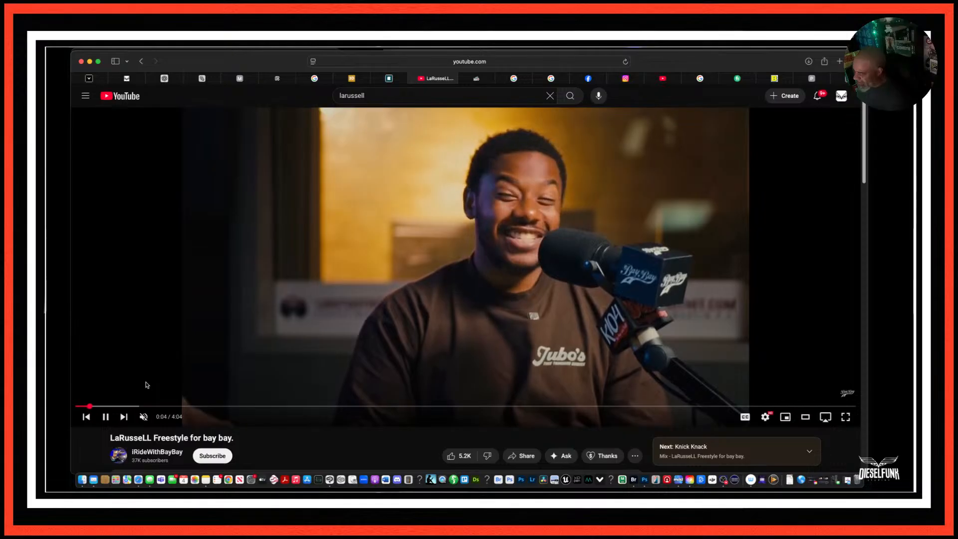
pyautogui.press('space')
pyautogui.press('space')
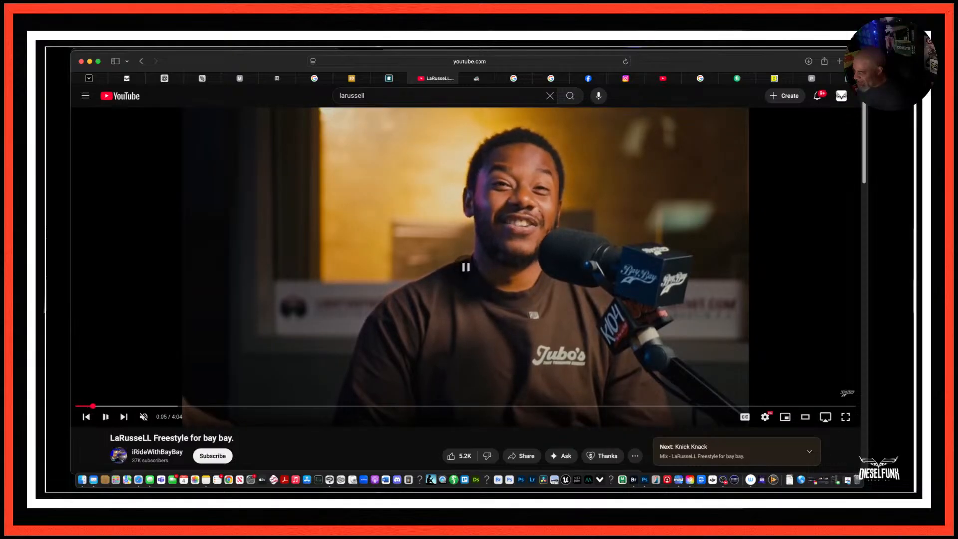
pyautogui.press('space')
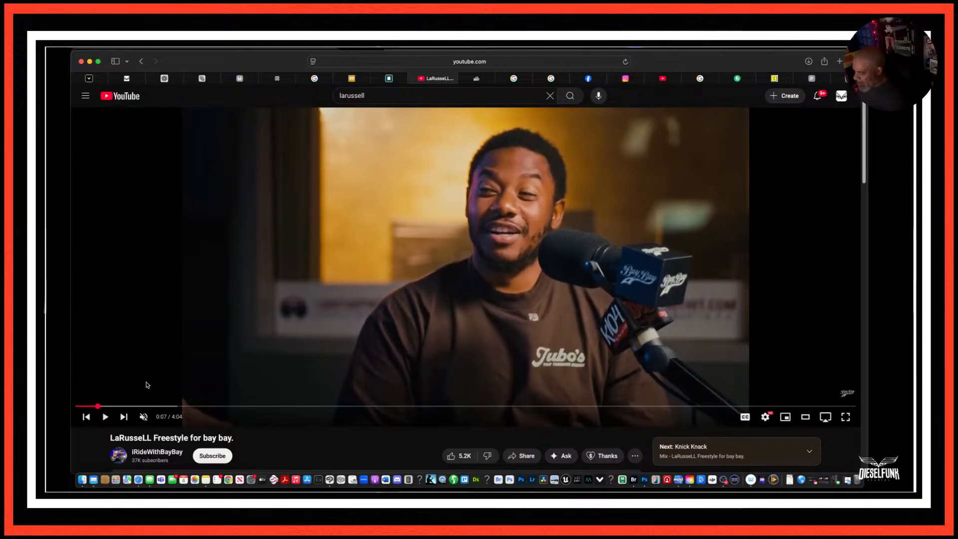
pyautogui.press('space')
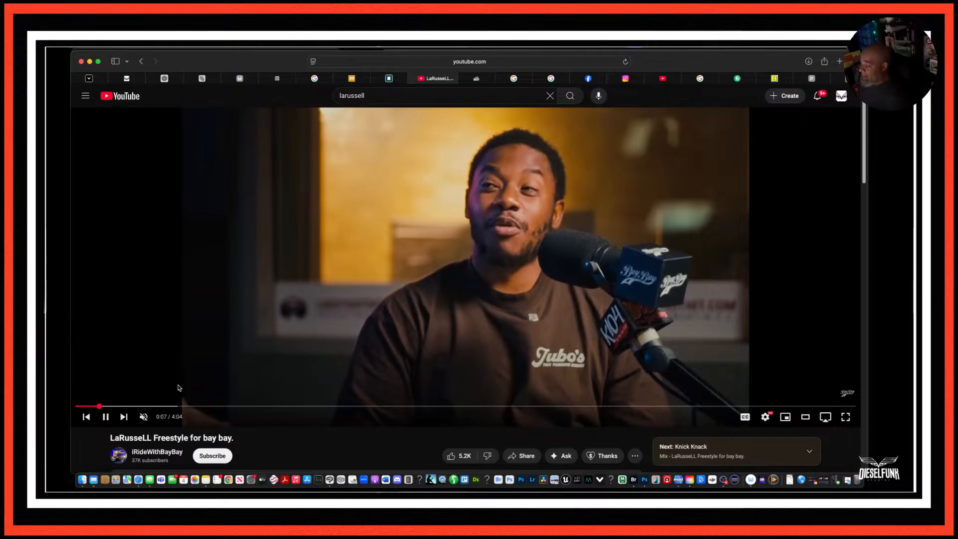
# Rewind the freestyle a few seconds and replay the smiling close-up in short bursts through 0:11.
pyautogui.press('Left')
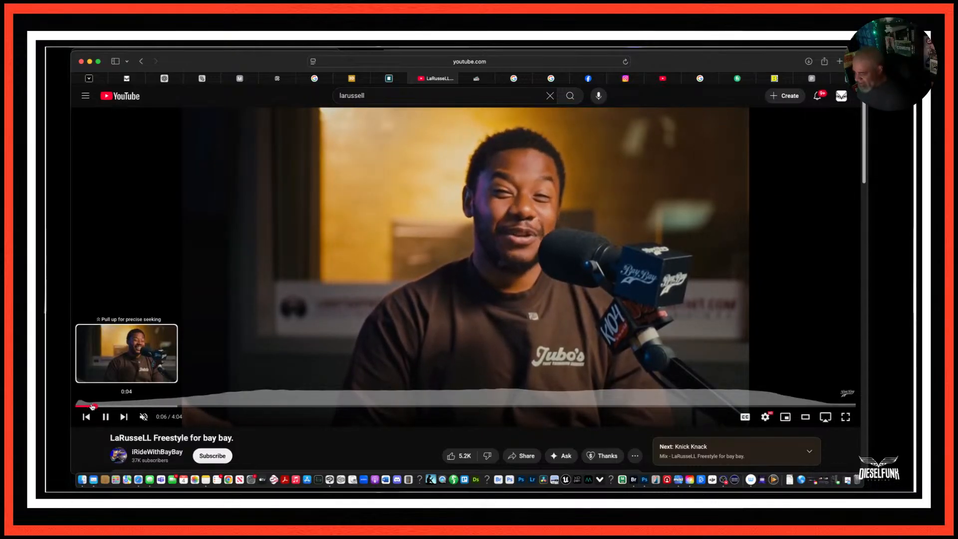
pyautogui.click(104, 333)
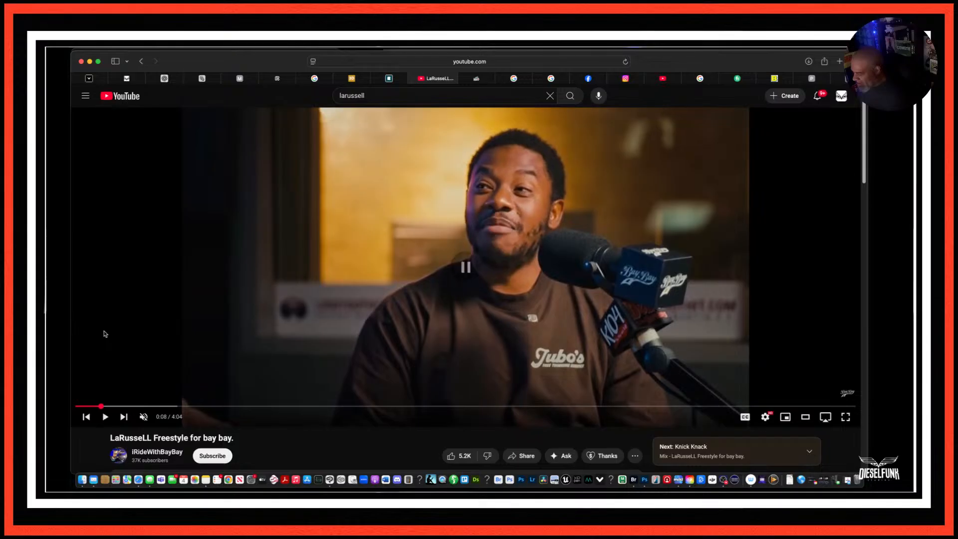
pyautogui.click(105, 333)
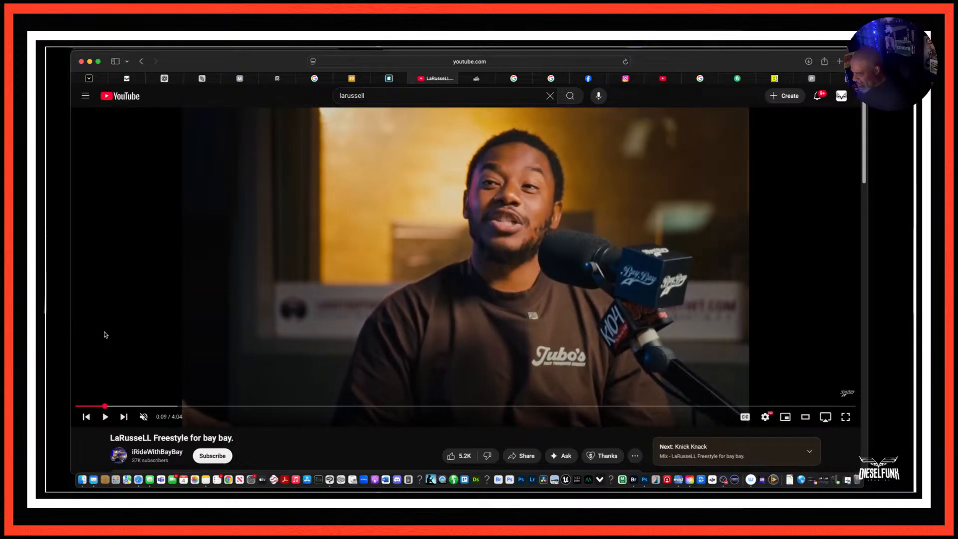
pyautogui.click(104, 334)
pyautogui.click(104, 334)
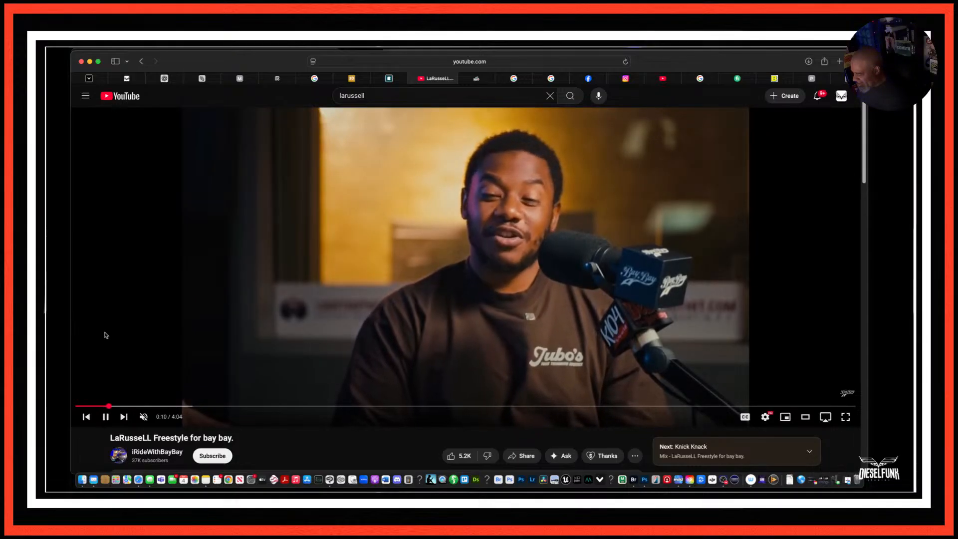
pyautogui.click(105, 335)
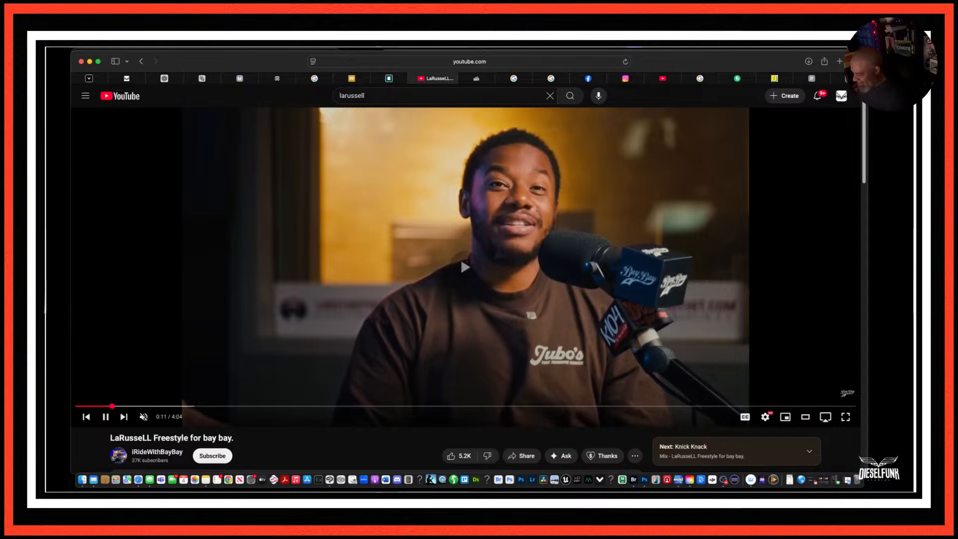
pyautogui.click(107, 335)
# Play the freestyle in short bursts from 0:12 to the two-person studio shot at 0:17, and pause there.
pyautogui.press('space')
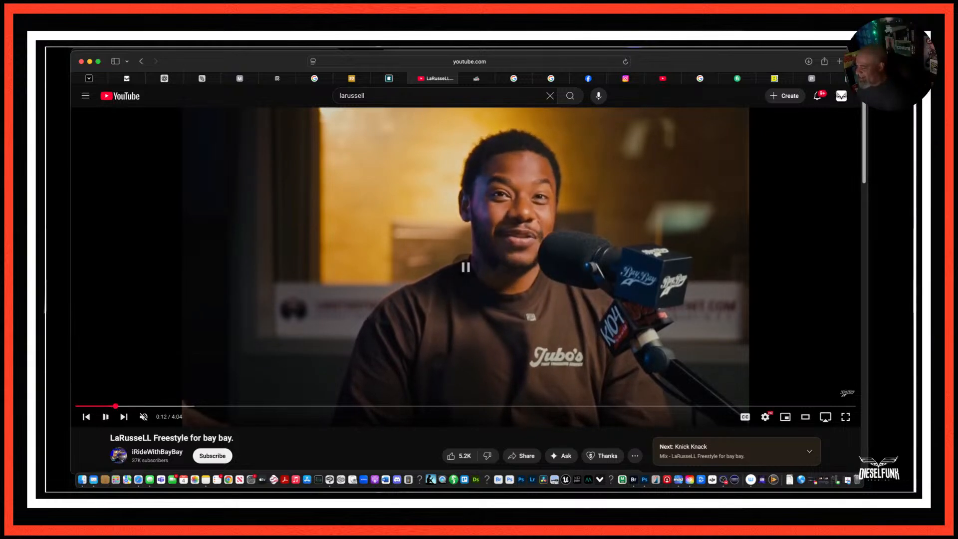
pyautogui.press('space')
pyautogui.press('space')
pyautogui.press('space')
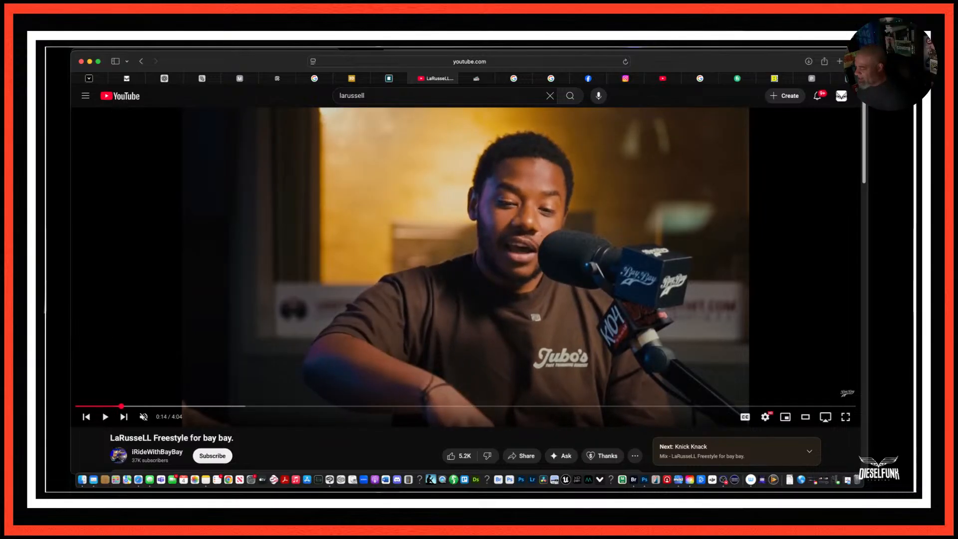
pyautogui.press('space')
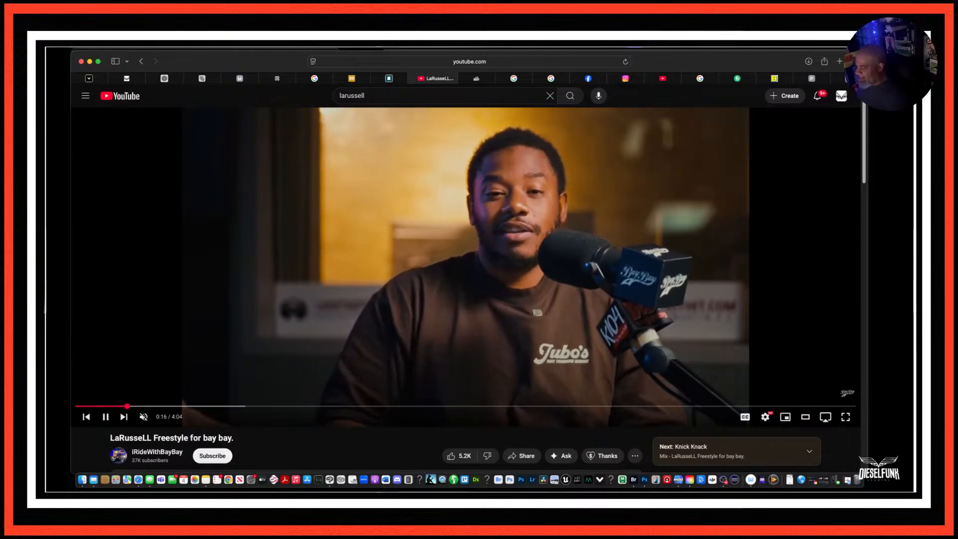
pyautogui.press('space')
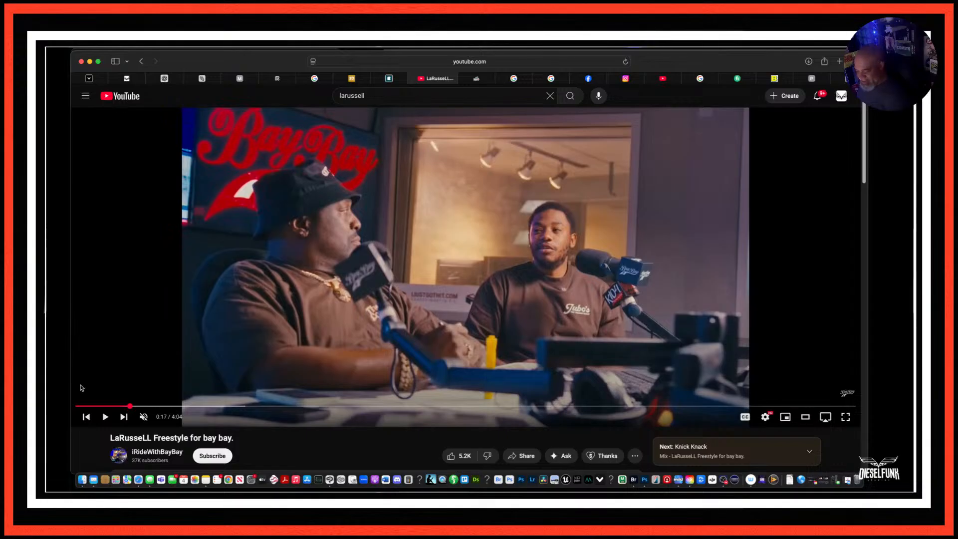
# Resume the freestyle, jump to 1:18, pause at 1:28, and skip ahead to 2:14.
pyautogui.press('space')
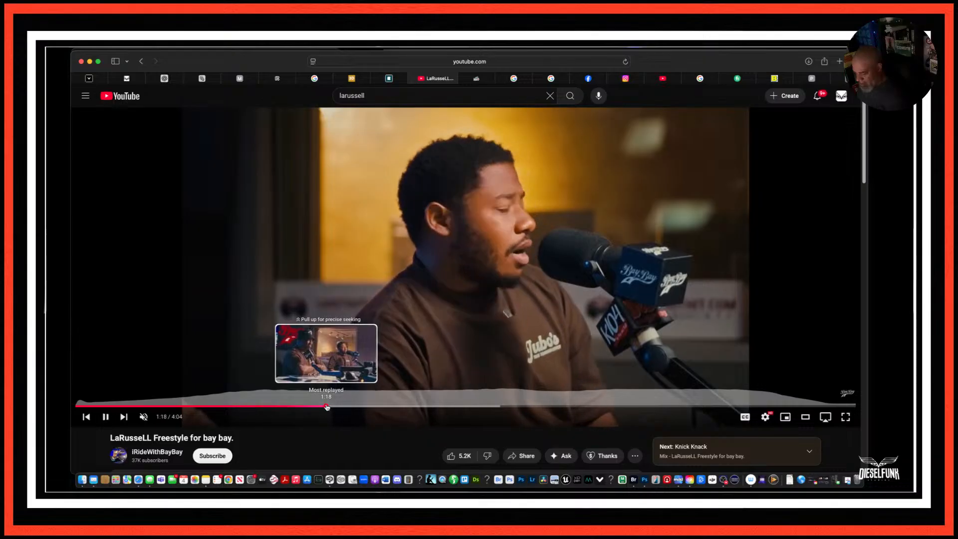
pyautogui.click(327, 407)
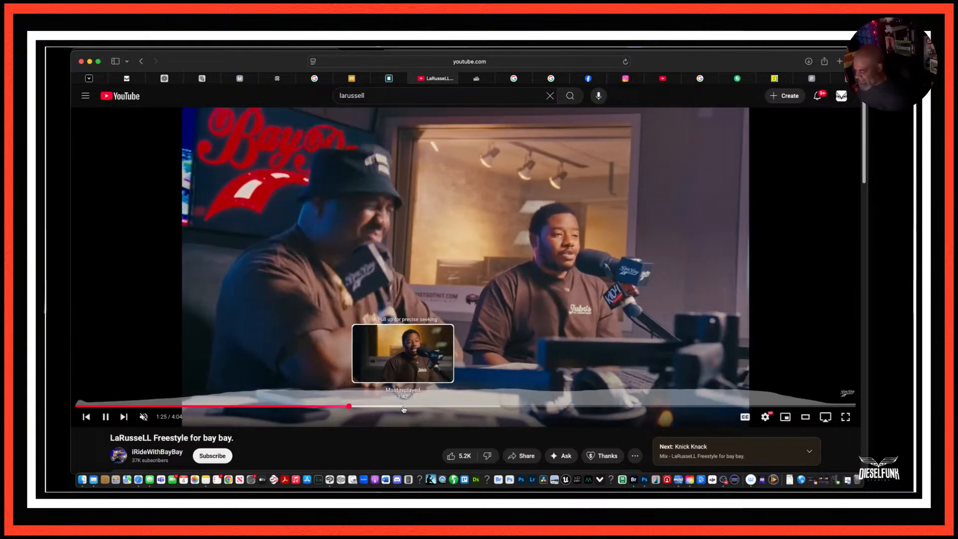
pyautogui.press('space')
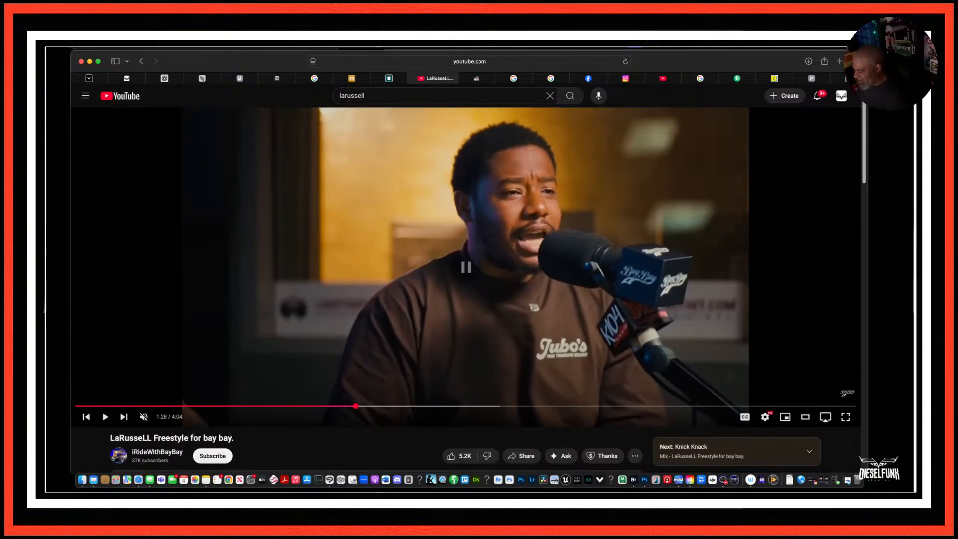
pyautogui.click(505, 407)
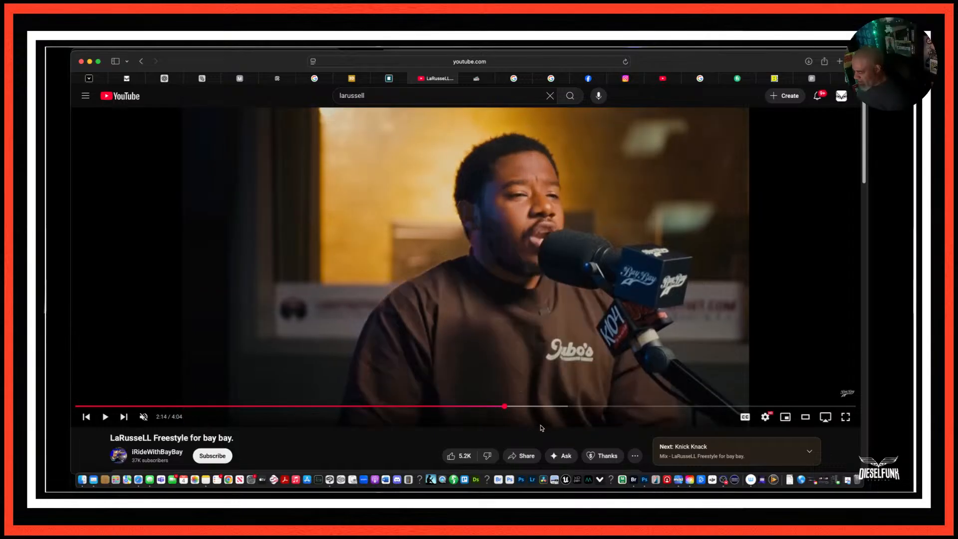
# Replay the freestyle from 2:12, pause at 2:17, and capture a screenshot of the rapper's head and shoulders.
pyautogui.press('space')
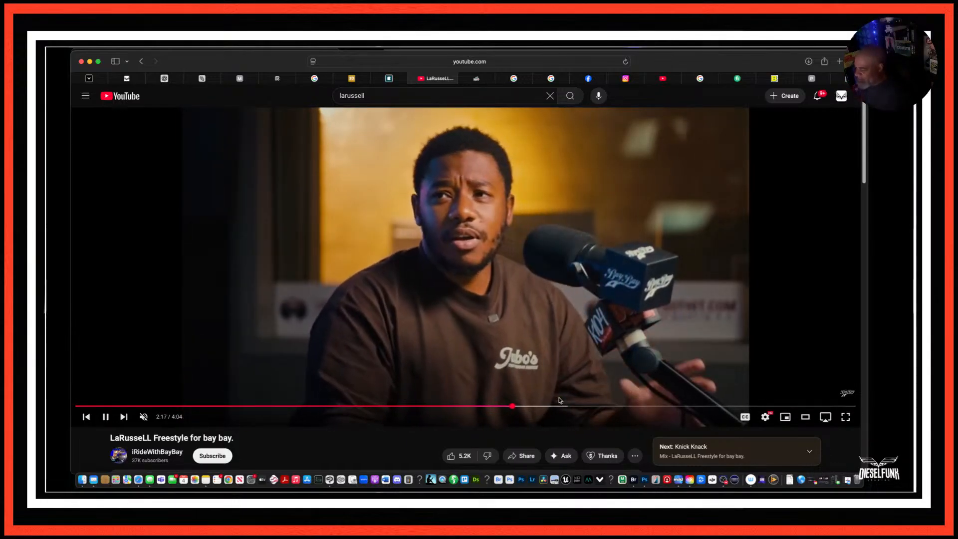
pyautogui.press('space')
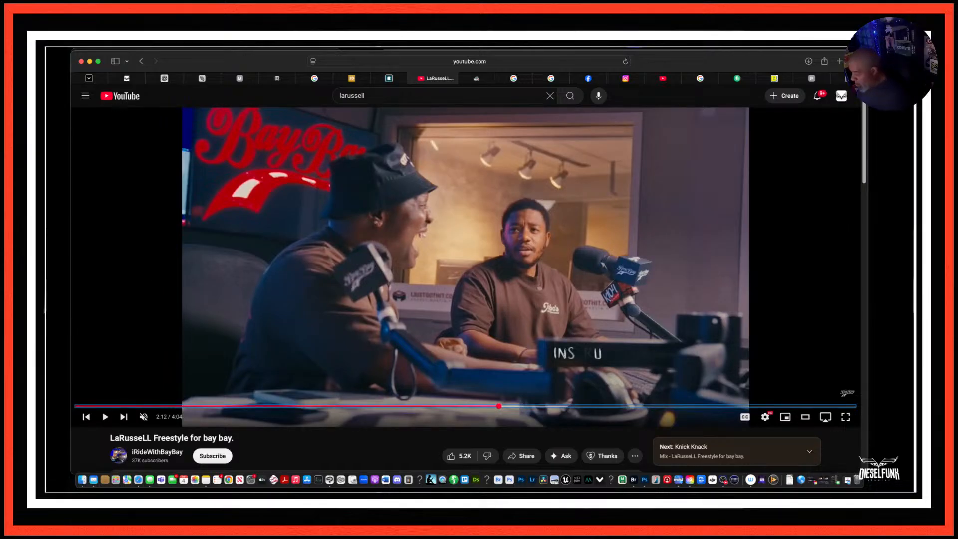
pyautogui.press('Left')
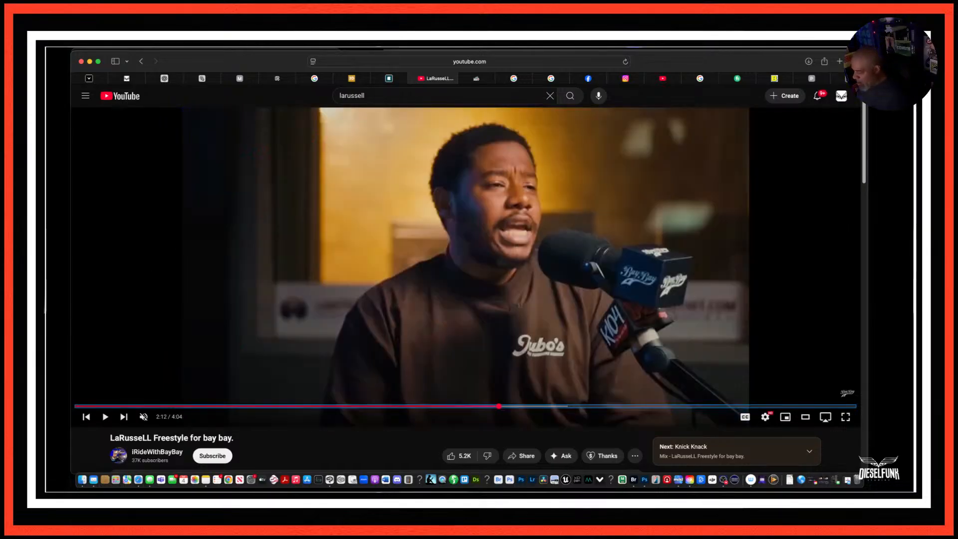
pyautogui.press('space')
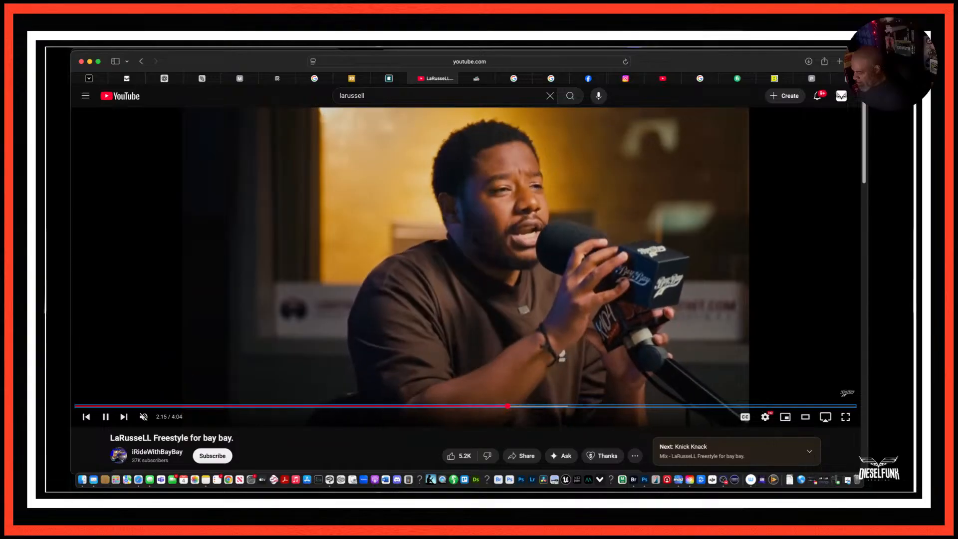
pyautogui.press('space')
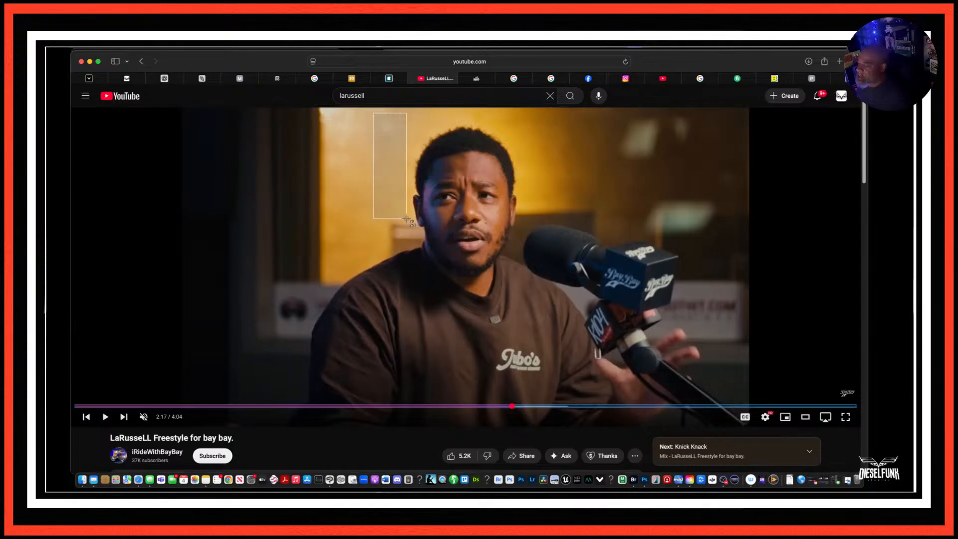
pyautogui.moveTo(397, 201); pyautogui.dragTo(537, 306)
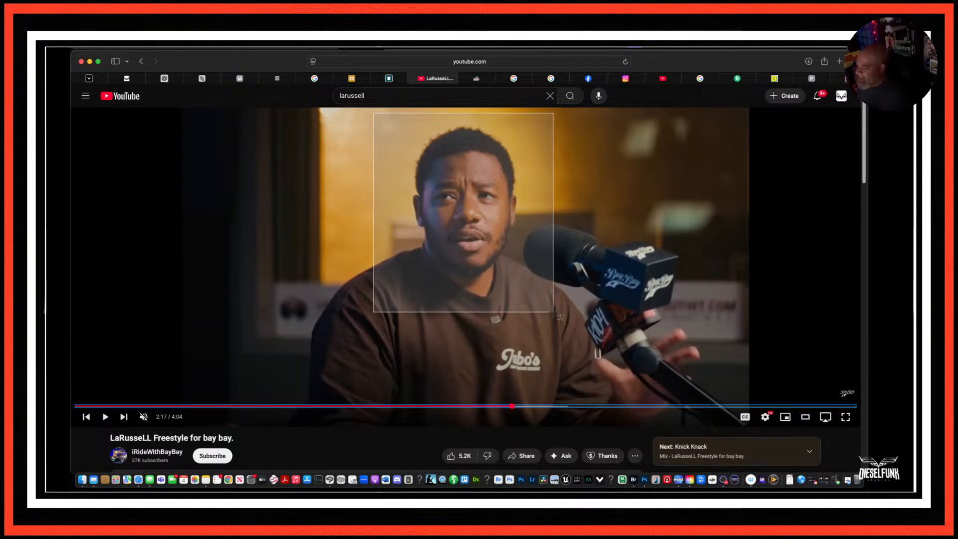
pyautogui.moveTo(553, 311); pyautogui.dragTo(552, 315)
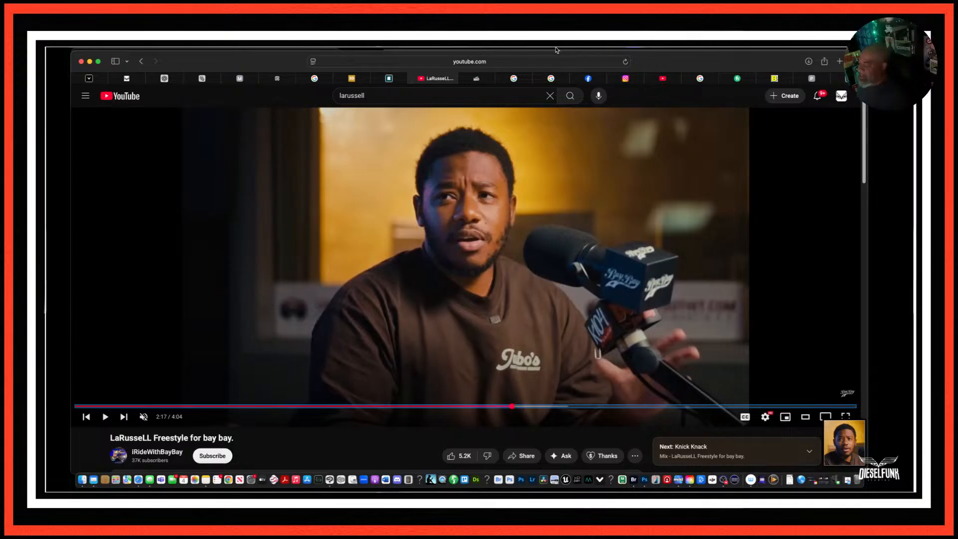
# Pause the freestyle at 2:28 where the rapper looks aside, and capture a screenshot of his head and upper body.
pyautogui.click(553, 344)
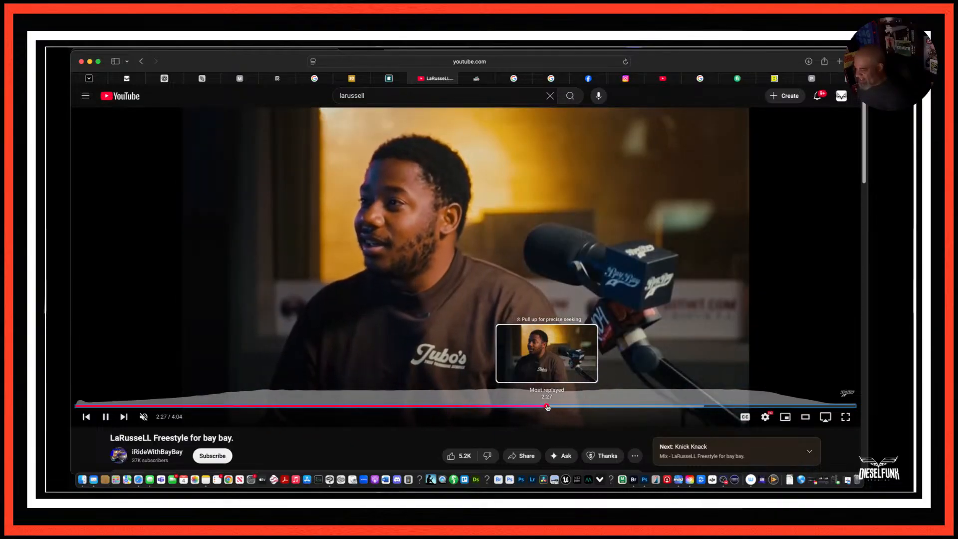
pyautogui.press('space')
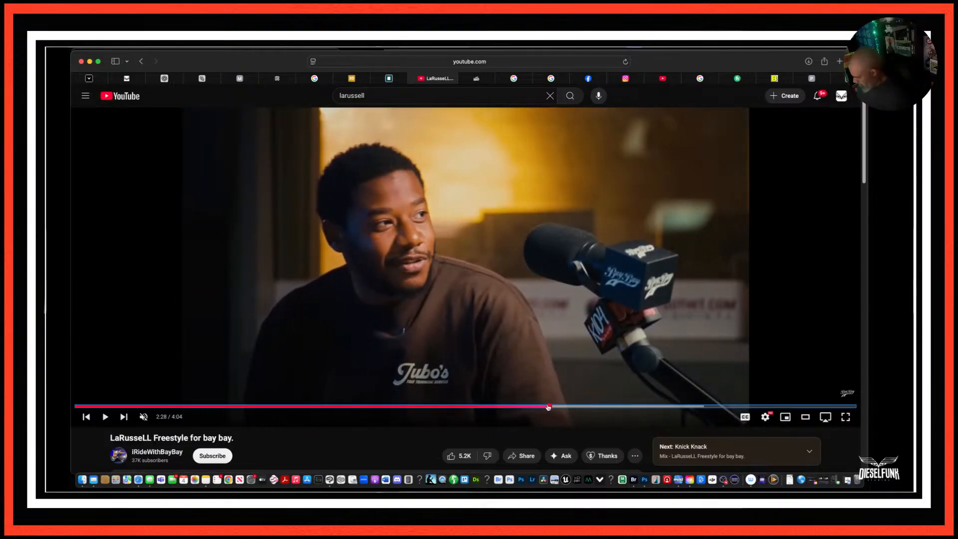
pyautogui.moveTo(543, 408); pyautogui.dragTo(544, 408)
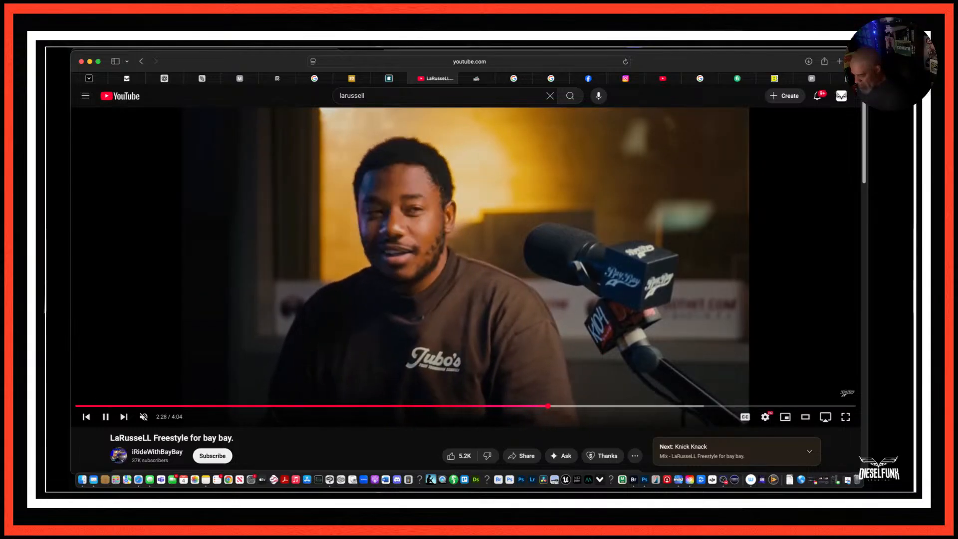
pyautogui.click(467, 264)
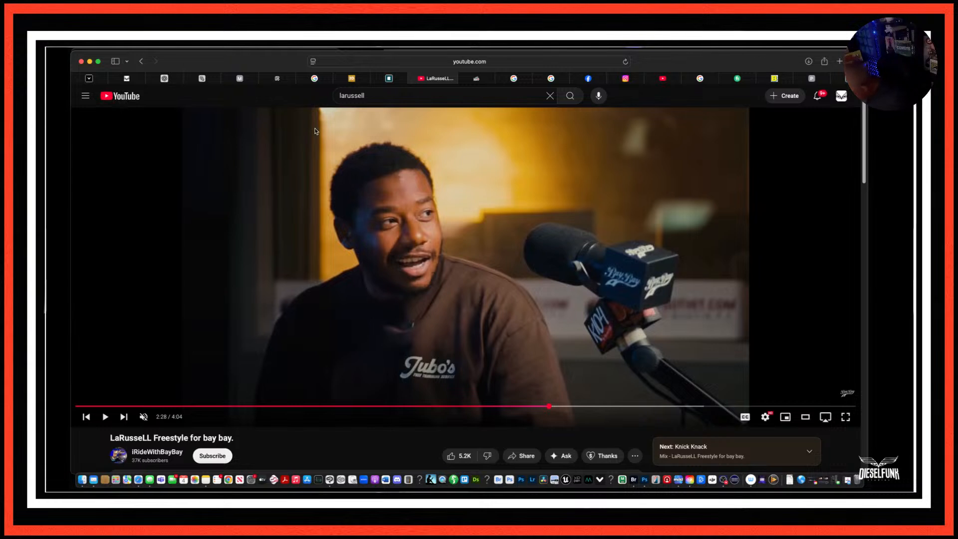
pyautogui.press('super+shift+4')
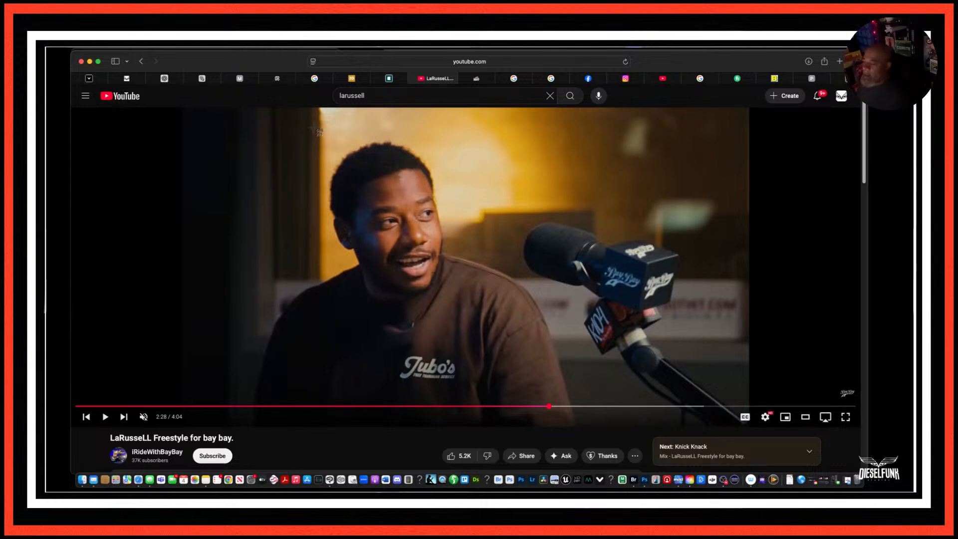
pyautogui.moveTo(304, 125); pyautogui.dragTo(492, 356)
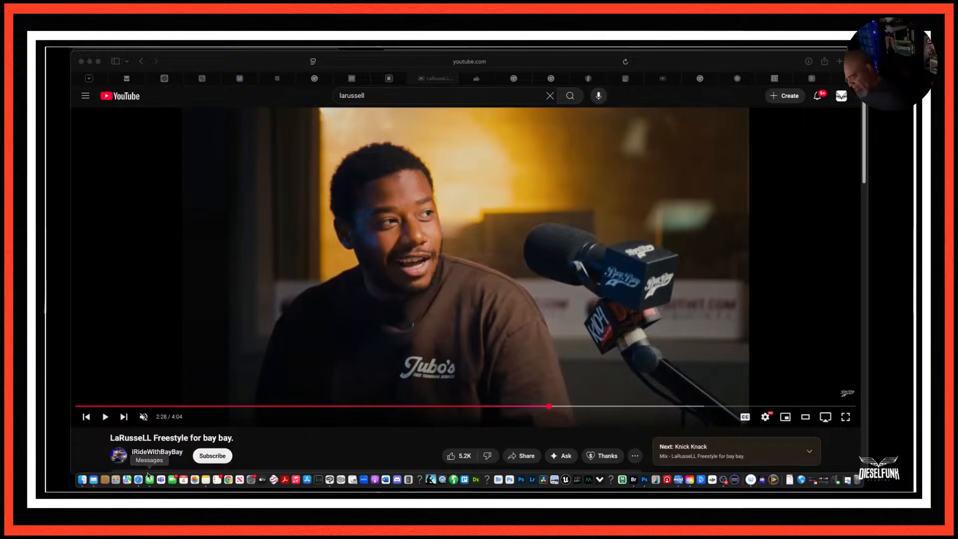
# Switch to Clip Studio Paint, expand the Page 16 folder in BPrince Breakdowns, hide its upper layers and show Layer 174.
pyautogui.click(331, 480)
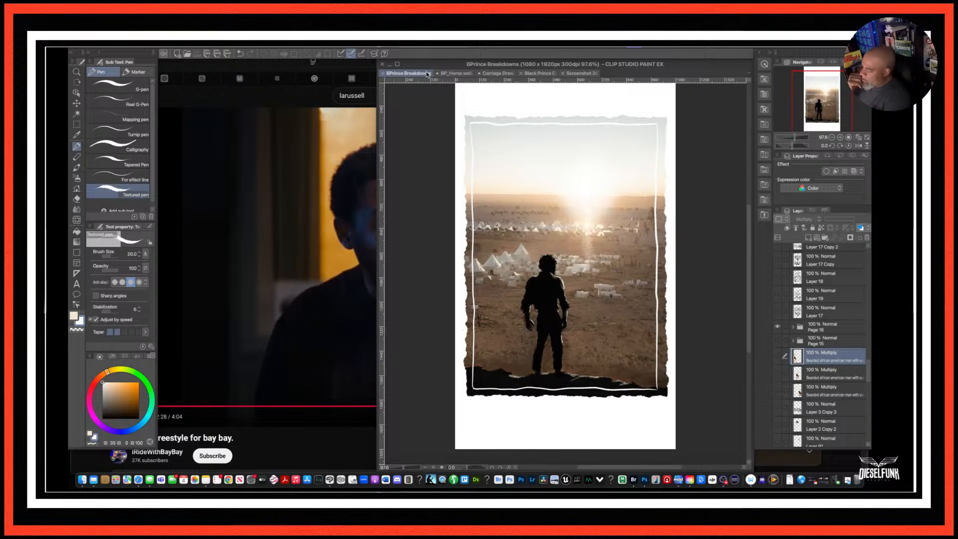
pyautogui.click(794, 328)
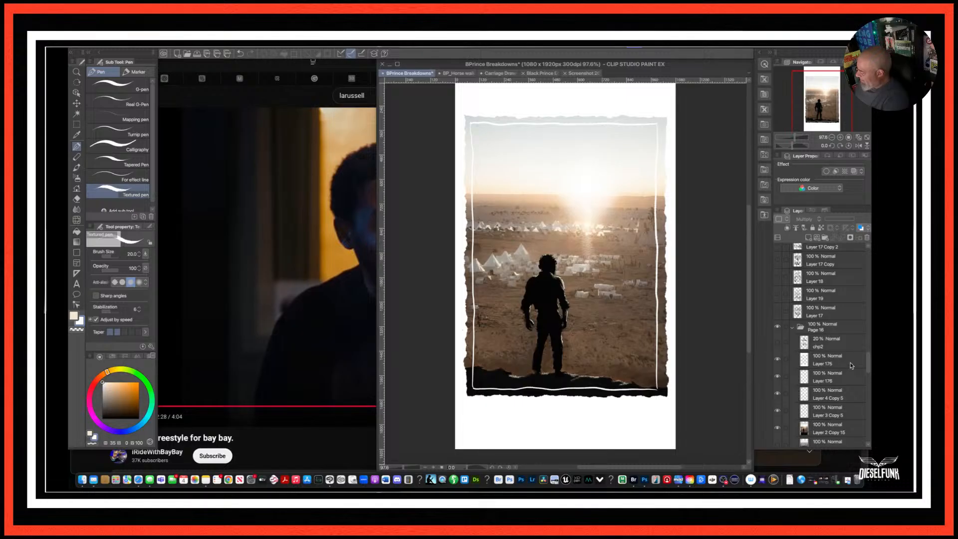
pyautogui.scroll(-1, 867, 365)
pyautogui.scroll(-3, 867, 365)
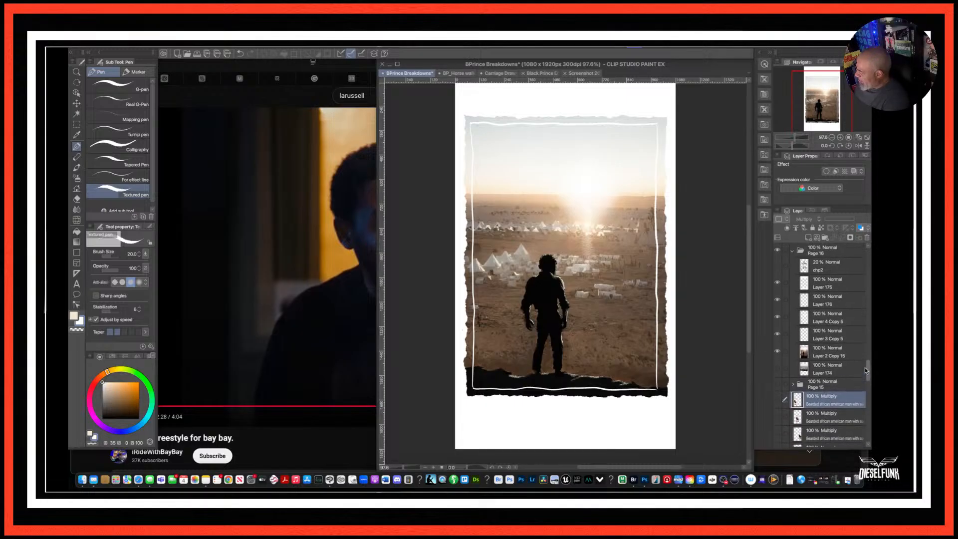
pyautogui.moveTo(777, 291); pyautogui.dragTo(776, 366)
pyautogui.click(778, 376)
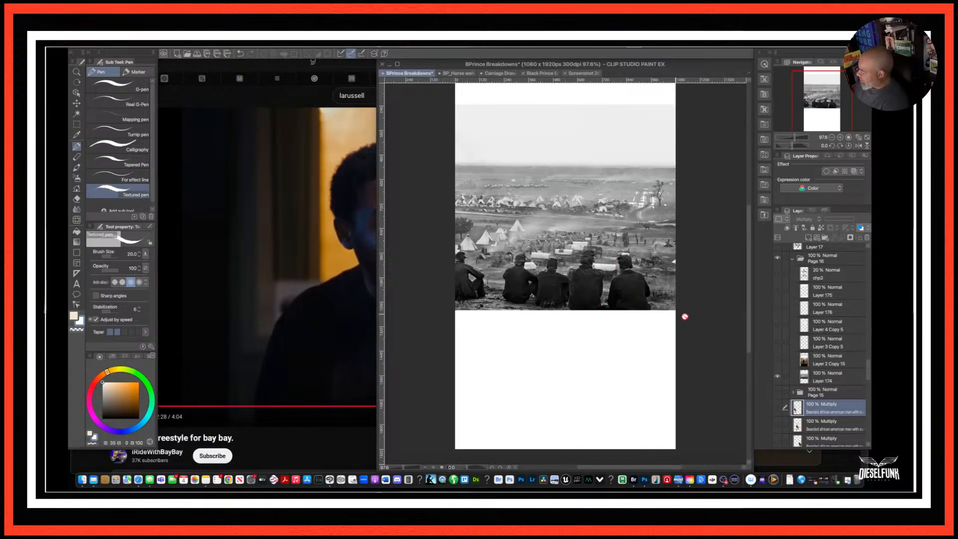
# Hide Layer 174 in the Page 16 folder and show its artwork layers from Layer 2 Copy 15 up to Layer 175.
pyautogui.click(777, 376)
pyautogui.click(777, 342)
pyautogui.click(778, 358)
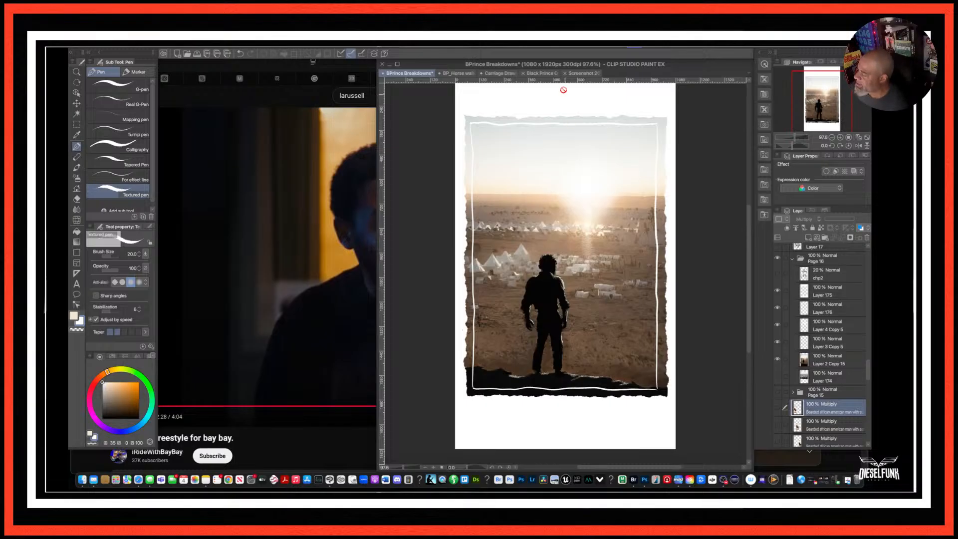
# View the carriage drawing, and create a new 1920 x 1080 px illustration with the paper colour set to white.
pyautogui.click(579, 73)
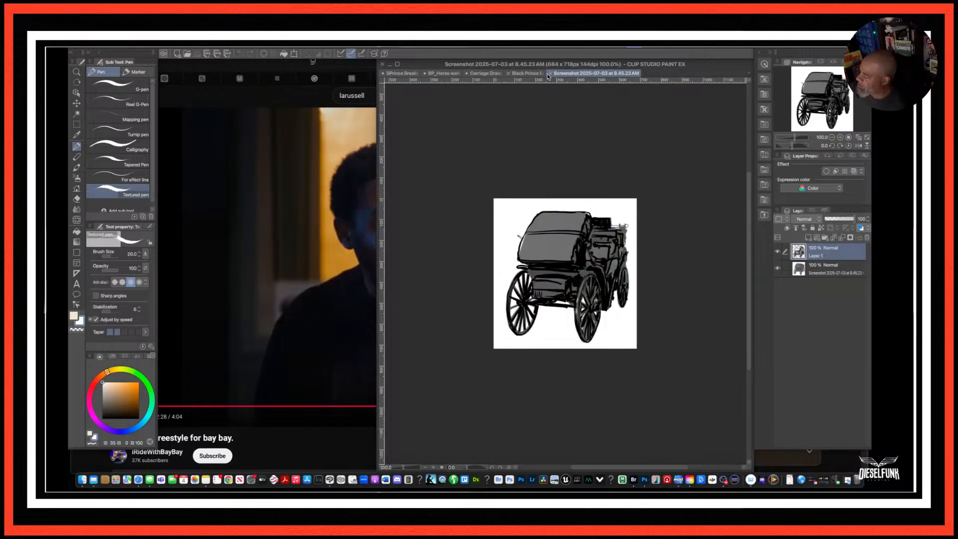
pyautogui.click(164, 53)
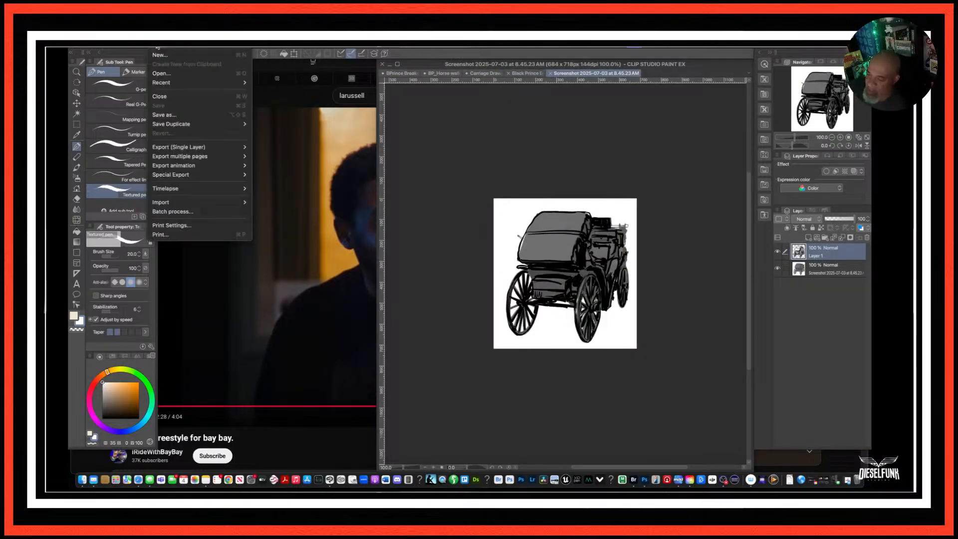
pyautogui.click(166, 59)
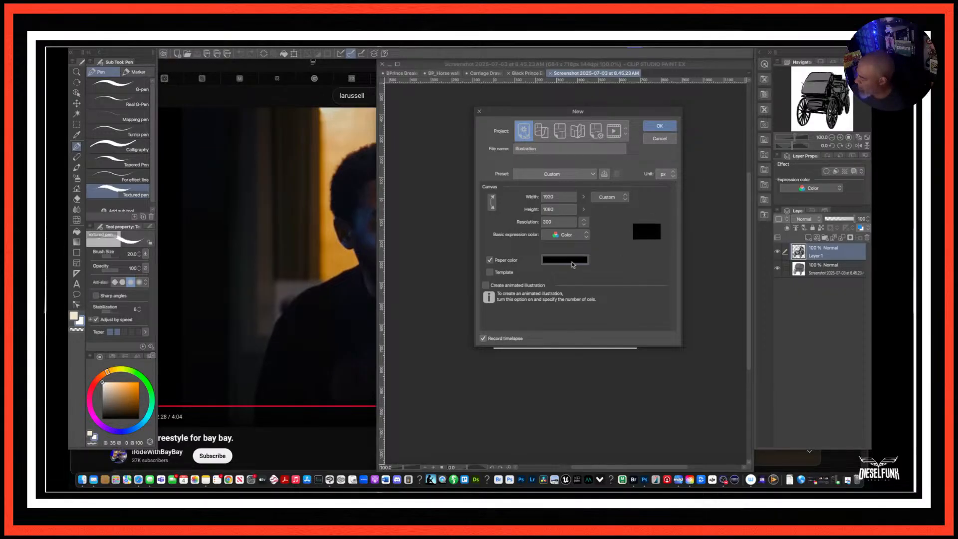
pyautogui.click(575, 264)
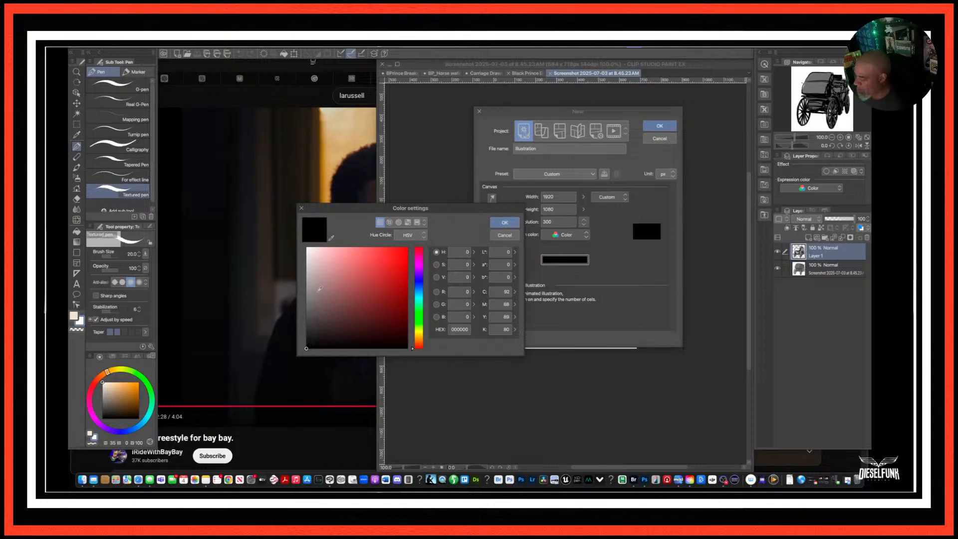
pyautogui.moveTo(319, 257); pyautogui.dragTo(281, 221)
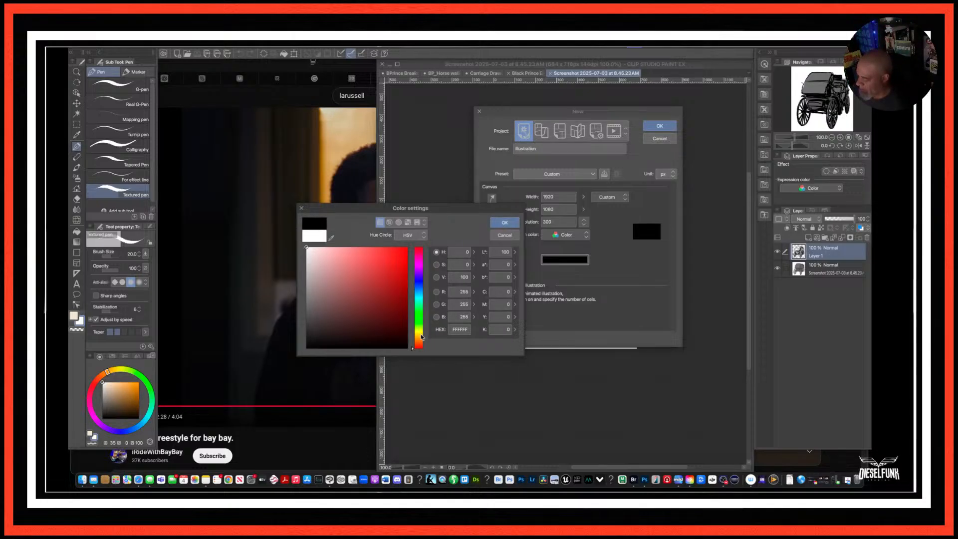
pyautogui.click(420, 338)
pyautogui.moveTo(419, 340); pyautogui.dragTo(419, 339)
pyautogui.moveTo(313, 252); pyautogui.dragTo(307, 248)
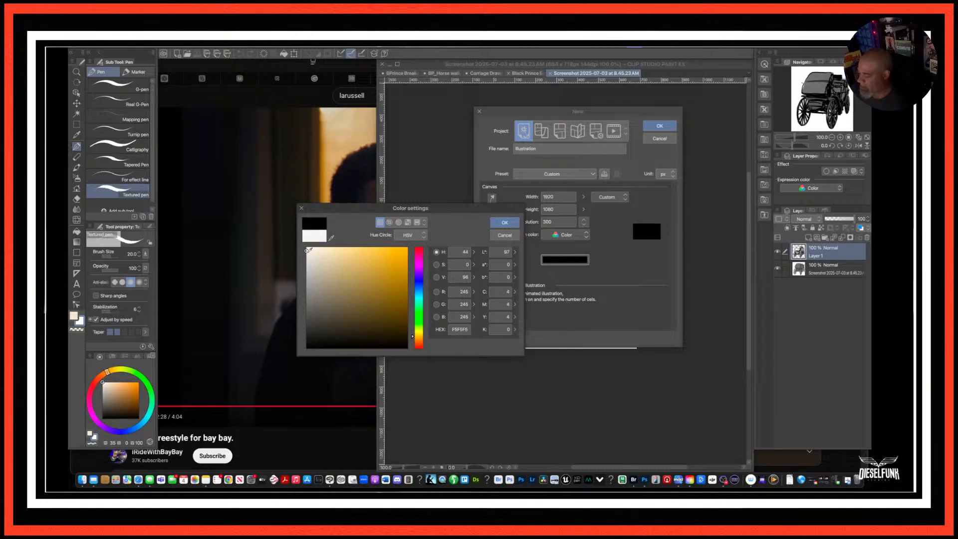
pyautogui.click(505, 223)
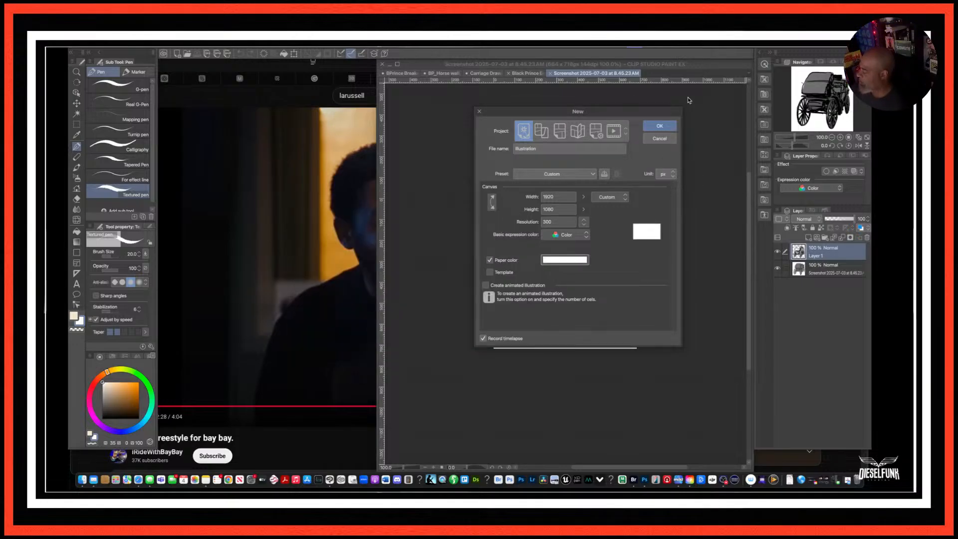
pyautogui.click(660, 128)
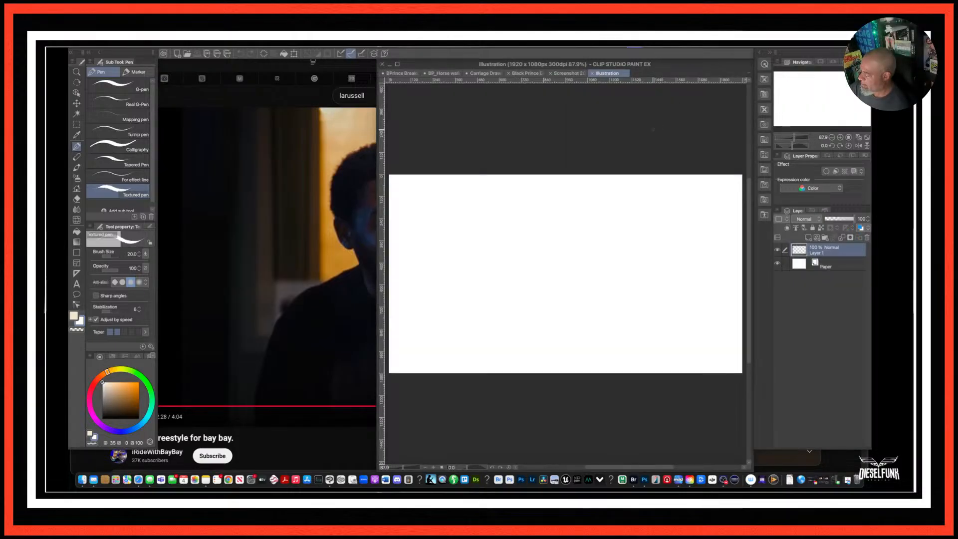
# Close the landscape illustration and create a portrait one of 1080 x 1920 px with white paper.
pyautogui.click(592, 74)
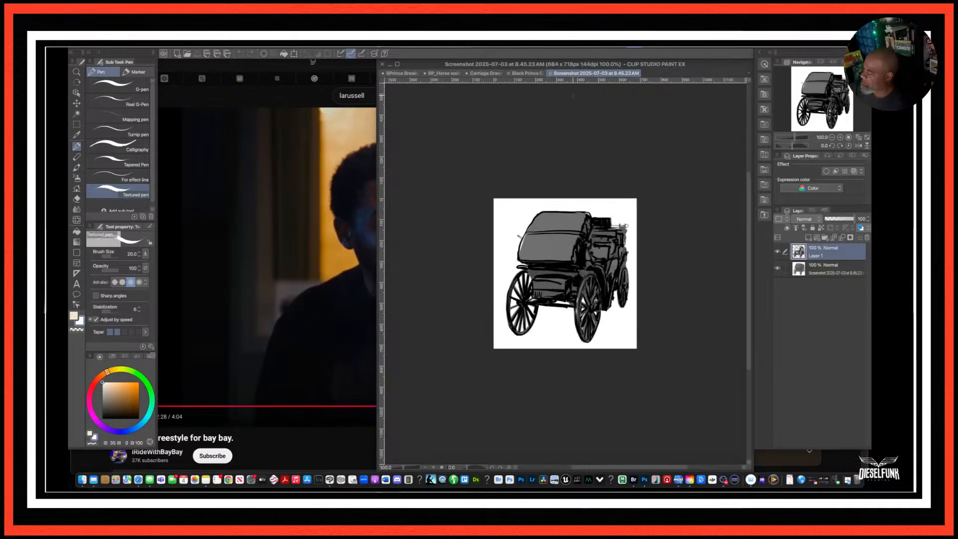
pyautogui.click(159, 46)
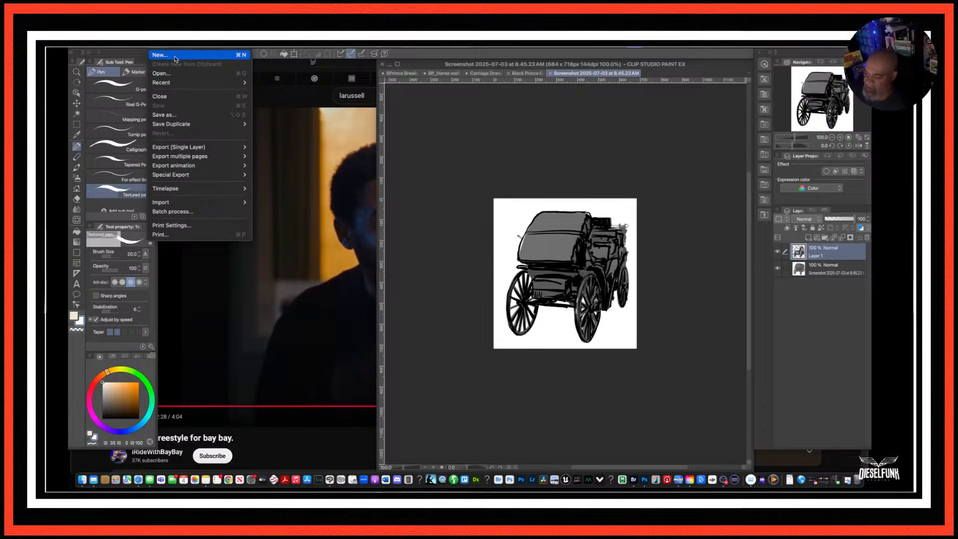
pyautogui.click(160, 55)
pyautogui.click(492, 201)
pyautogui.click(493, 202)
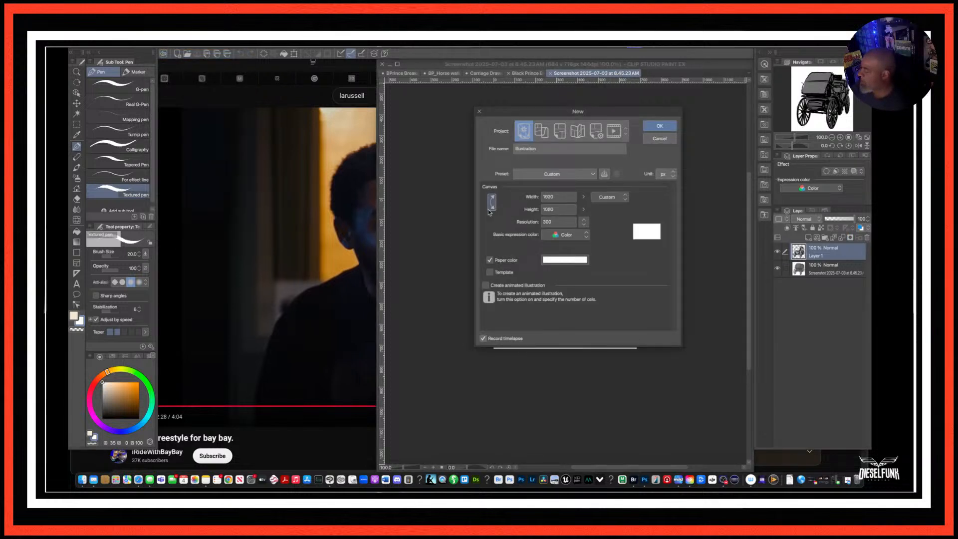
pyautogui.click(492, 209)
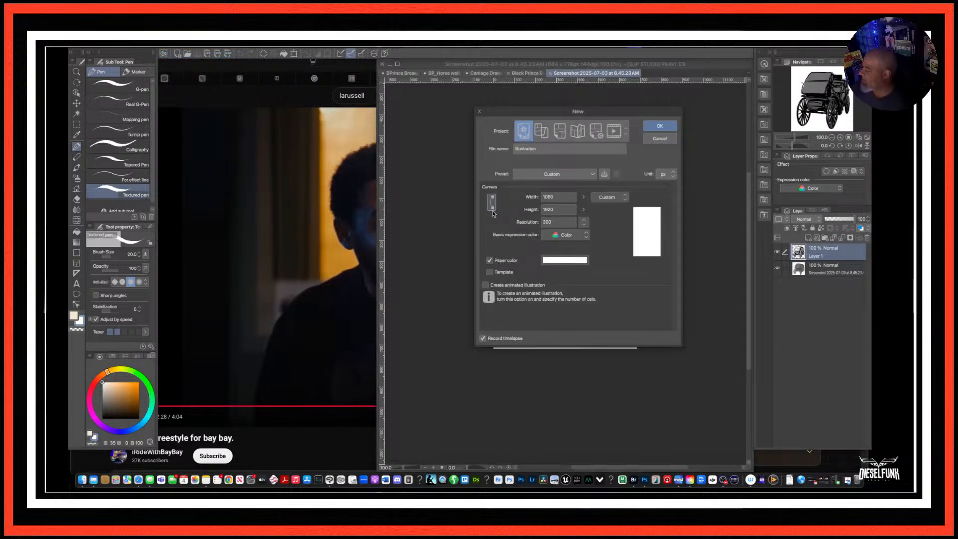
pyautogui.click(658, 128)
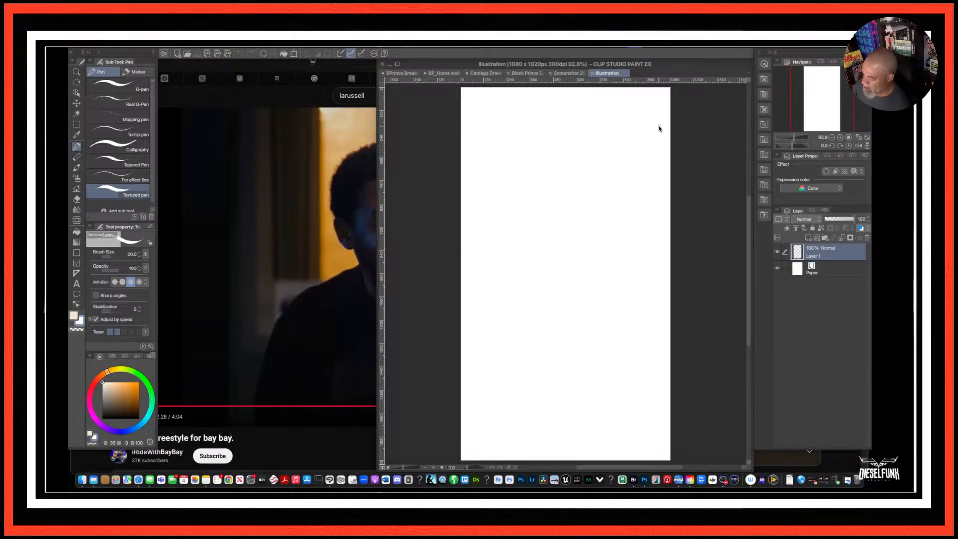
# Narrow the canvas window so the paused freestyle frame can be seen beside the blank page.
pyautogui.moveTo(377, 378); pyautogui.dragTo(492, 358)
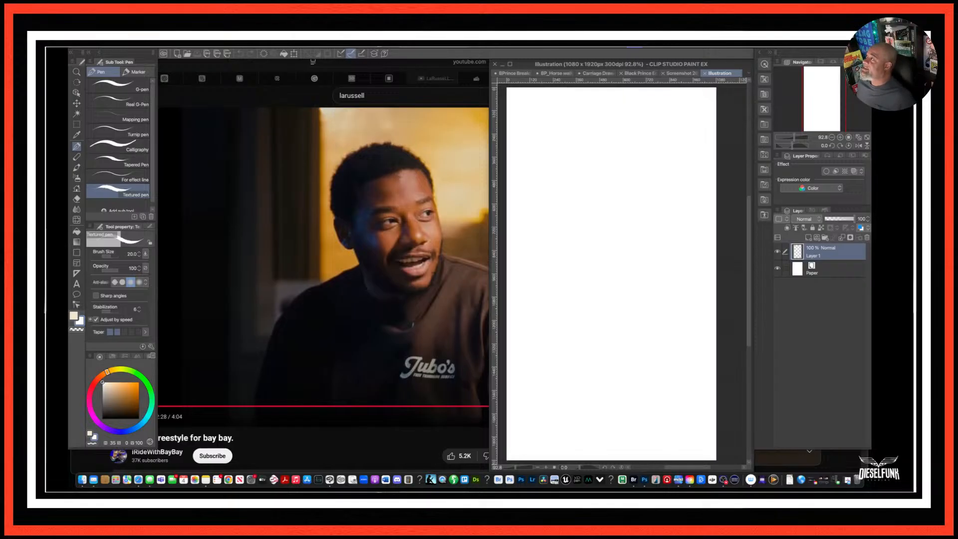
pyautogui.press('Tab')
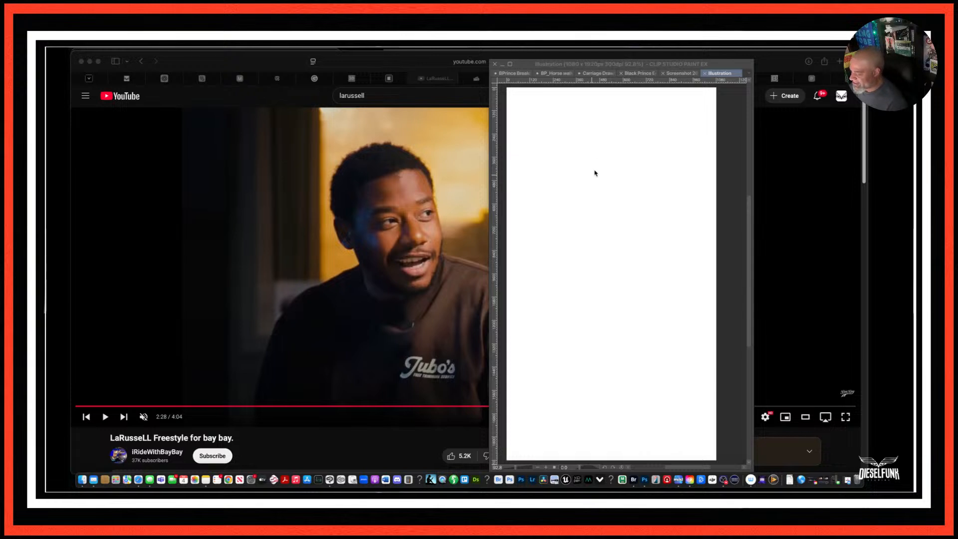
pyautogui.press('Tab')
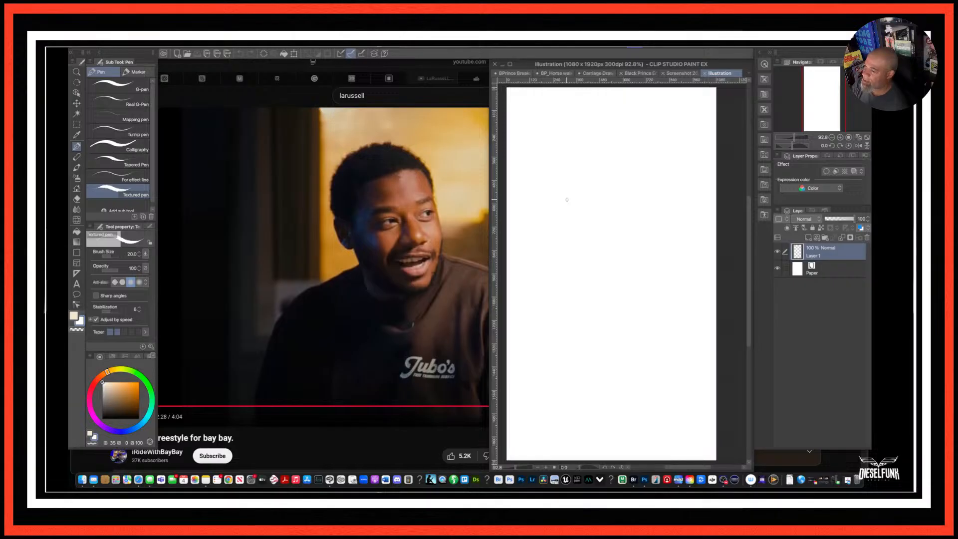
# Set the drawing colour to black, test the Chalk pastel on the page, and choose the Lighter pencil.
pyautogui.moveTo(117, 399); pyautogui.dragTo(100, 419)
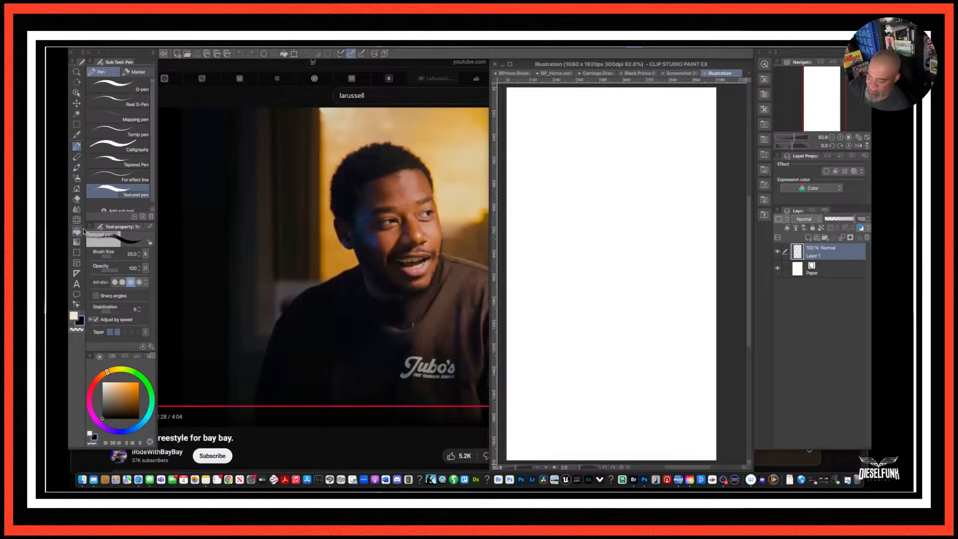
pyautogui.click(77, 158)
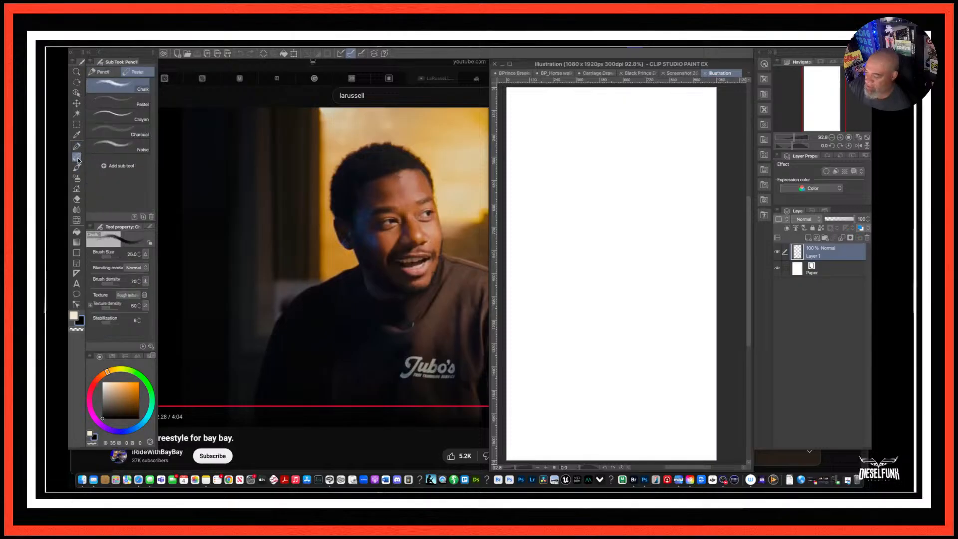
pyautogui.click(566, 208)
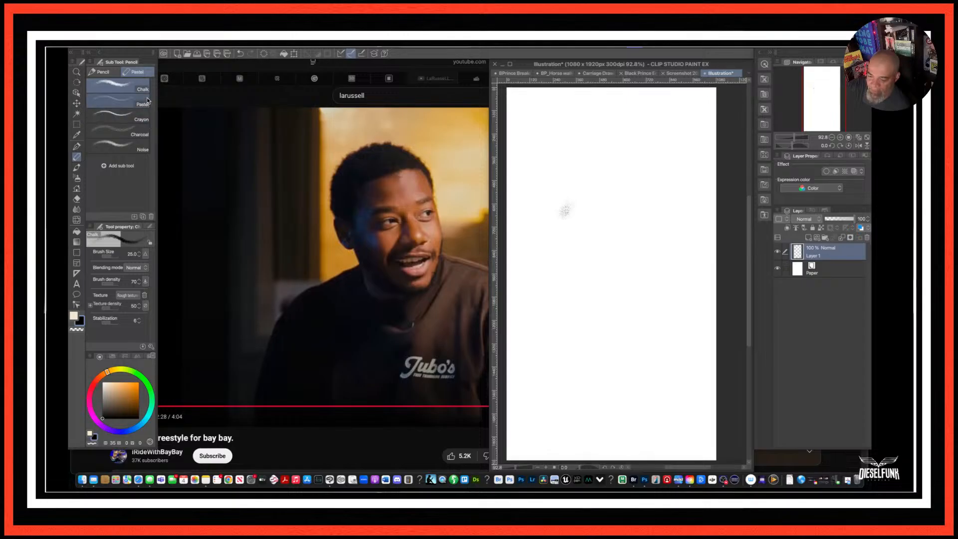
pyautogui.click(103, 71)
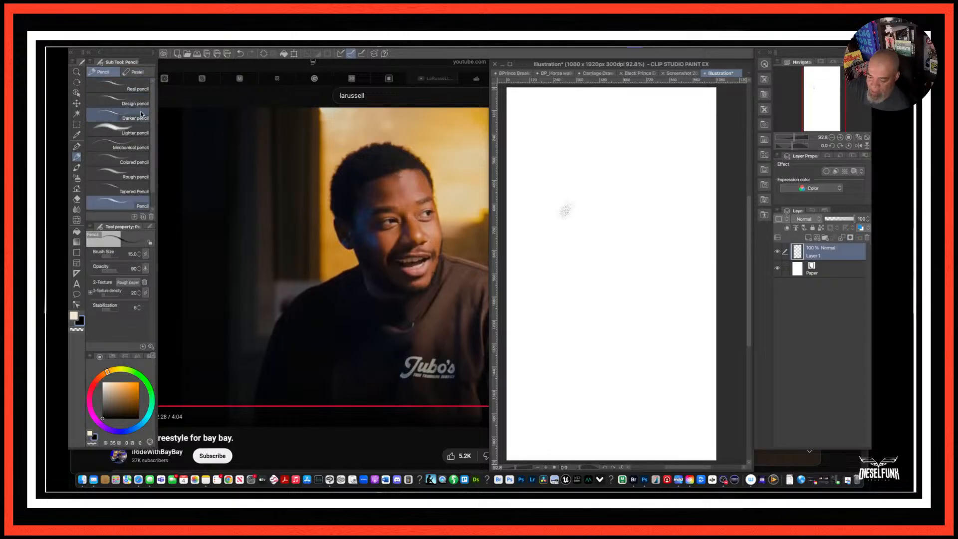
pyautogui.click(137, 133)
pyautogui.moveTo(582, 196)
pyautogui.mouseDown()
pyautogui.moveTo(573, 234)
pyautogui.moveTo(574, 220)
pyautogui.mouseUp()
pyautogui.hotkey('ctrl', 'z')
pyautogui.hotkey('ctrl', 'z')
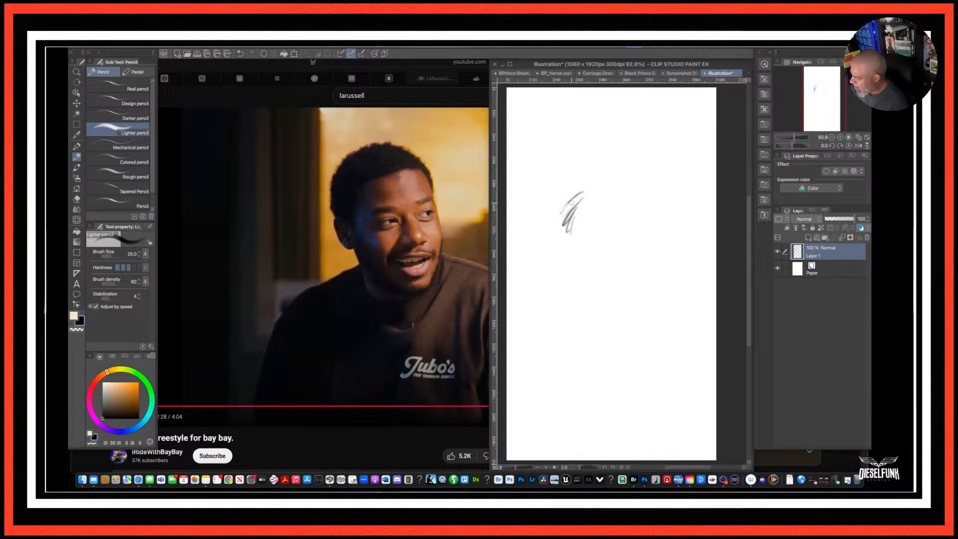
pyautogui.moveTo(570, 204); pyautogui.dragTo(555, 235)
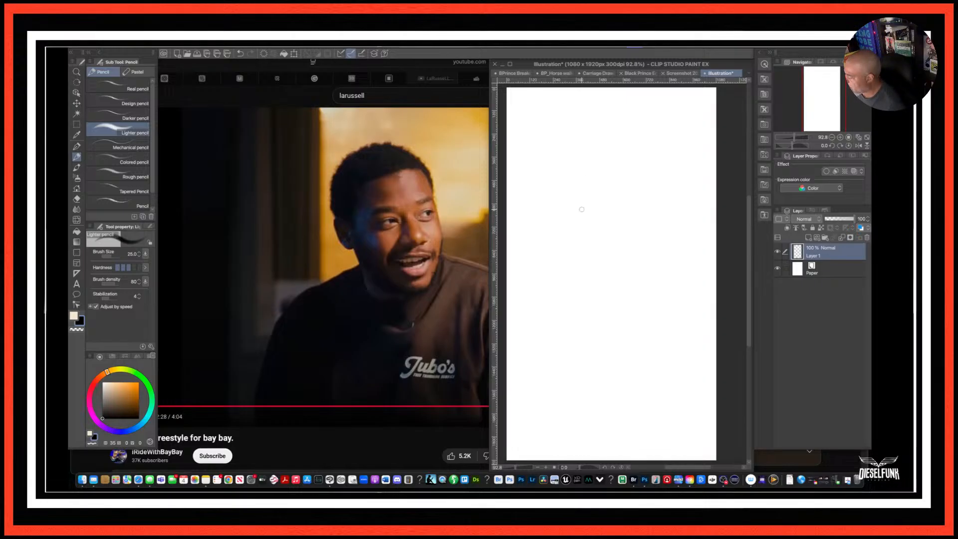
# Sketch the curly top of the rapper's hair and the hairline, and hatch the shadowed side of the forehead.
pyautogui.moveTo(575, 199)
pyautogui.mouseDown()
pyautogui.moveTo(614, 187)
pyautogui.moveTo(612, 164)
pyautogui.moveTo(605, 150)
pyautogui.moveTo(568, 159)
pyautogui.mouseUp()
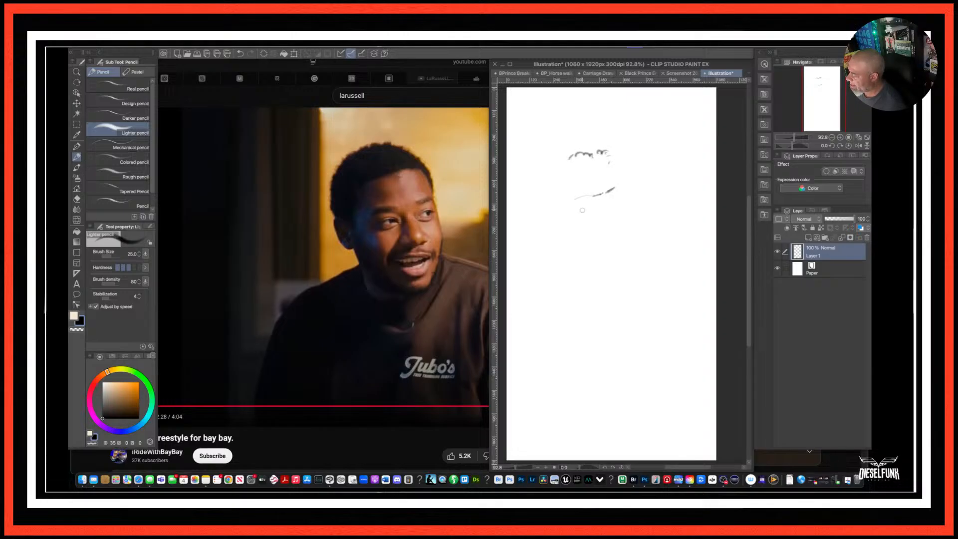
pyautogui.moveTo(575, 203)
pyautogui.mouseDown()
pyautogui.moveTo(565, 219)
pyautogui.moveTo(581, 222)
pyautogui.moveTo(566, 227)
pyautogui.moveTo(582, 215)
pyautogui.mouseUp()
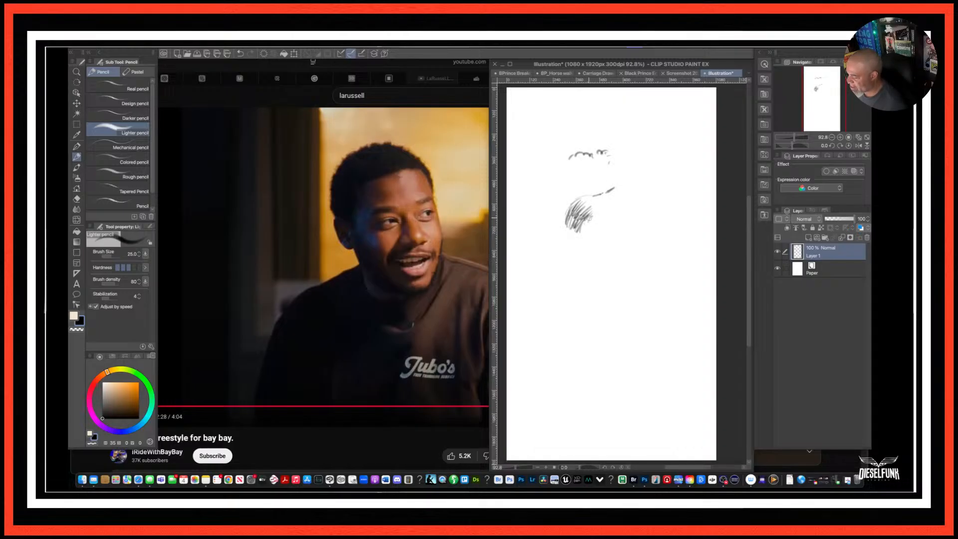
pyautogui.moveTo(600, 207); pyautogui.dragTo(596, 218)
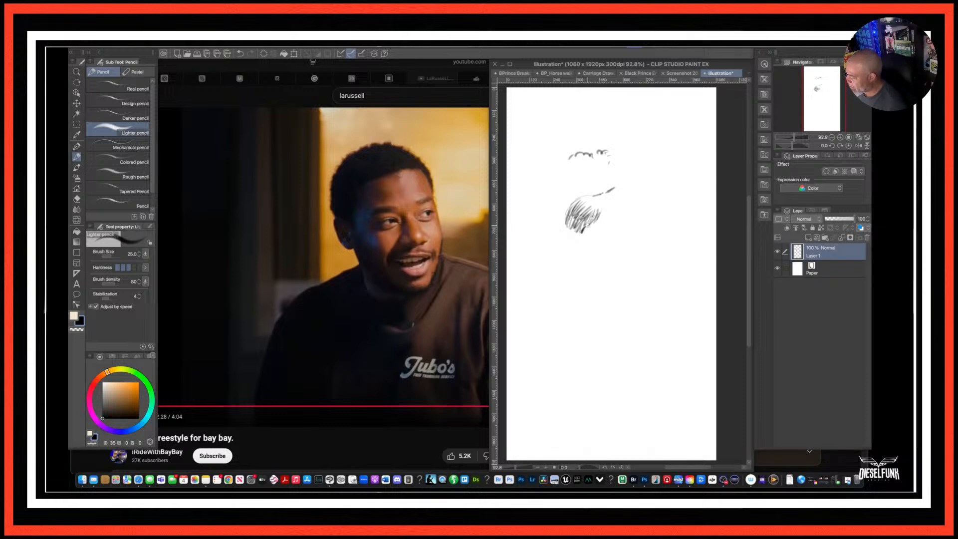
# Draw the dark eyebrow below the forehead hatching, and shade the far hairline and the brow down along the nose bridge.
pyautogui.moveTo(601, 228)
pyautogui.mouseDown()
pyautogui.moveTo(587, 231)
pyautogui.moveTo(607, 220)
pyautogui.moveTo(582, 230)
pyautogui.mouseUp()
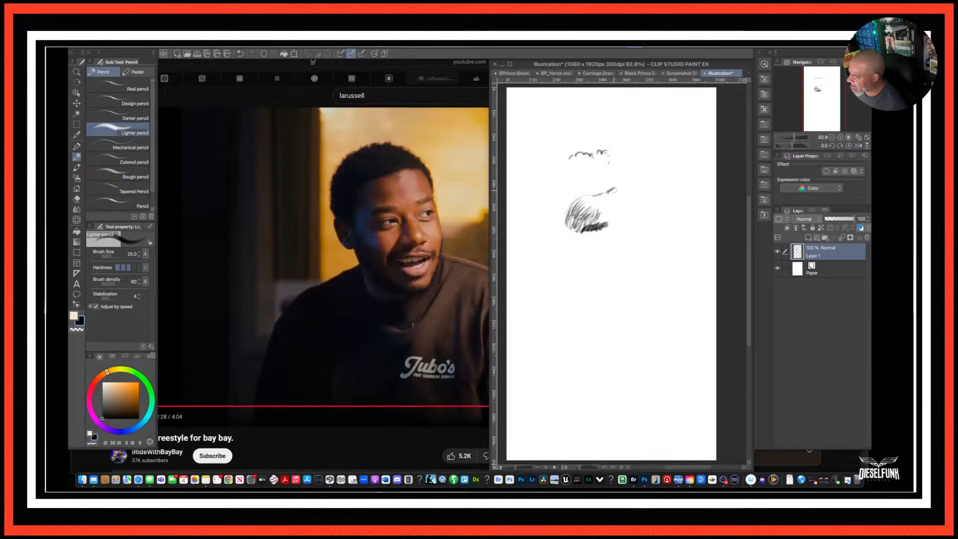
pyautogui.moveTo(610, 190); pyautogui.dragTo(615, 197)
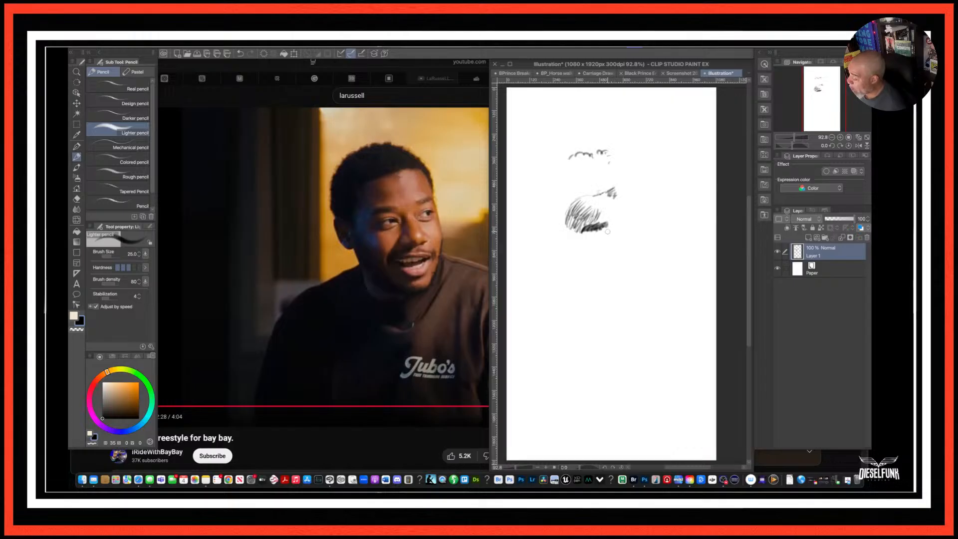
pyautogui.moveTo(611, 233); pyautogui.dragTo(614, 233)
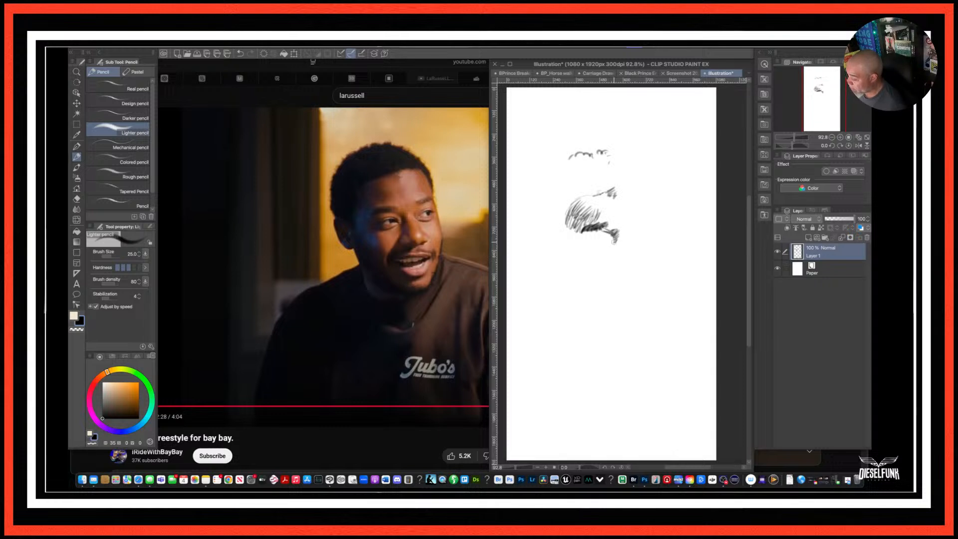
pyautogui.moveTo(615, 241); pyautogui.dragTo(623, 258)
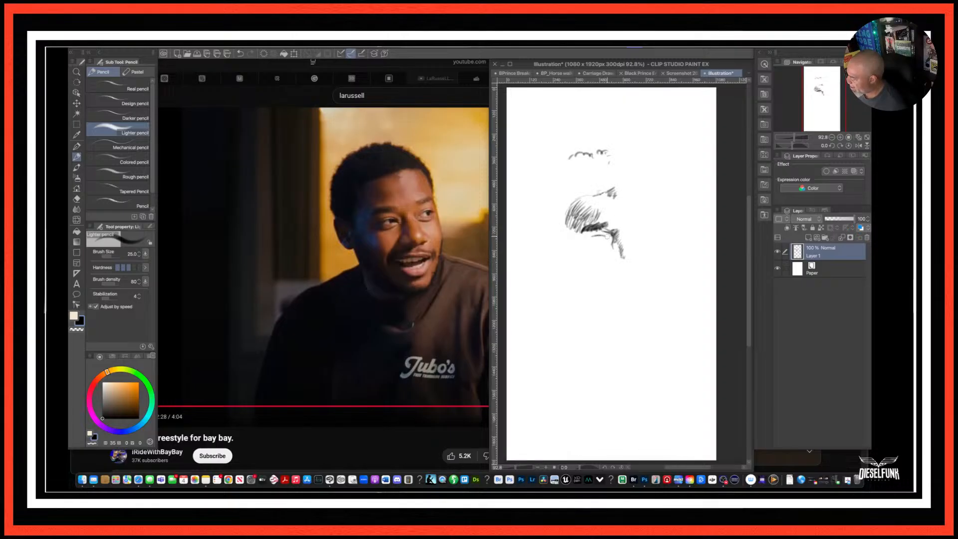
# Draw the eye under the eyebrow, darken the eyebrow, and shade the outer corner and area below the eye.
pyautogui.moveTo(606, 233)
pyautogui.mouseDown()
pyautogui.moveTo(588, 236)
pyautogui.moveTo(597, 234)
pyautogui.mouseUp()
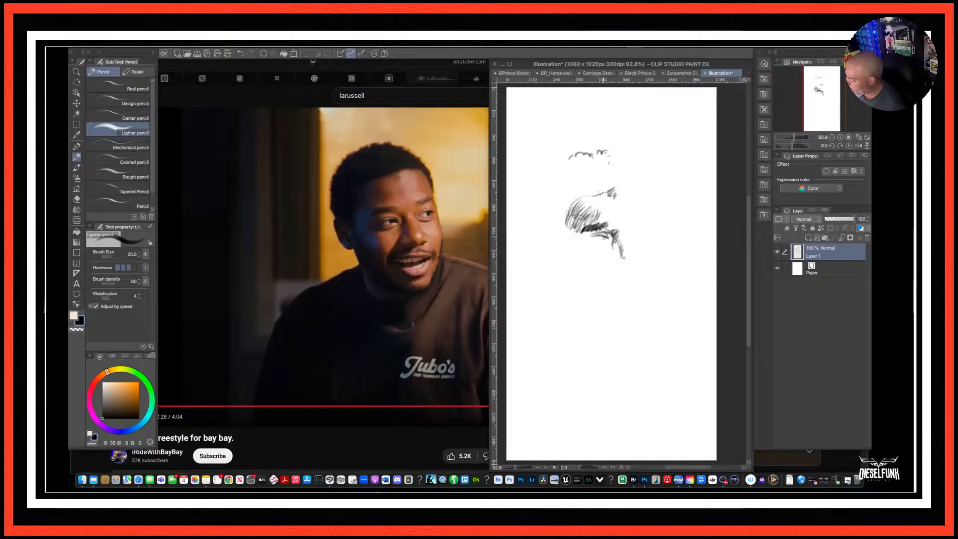
pyautogui.moveTo(596, 236)
pyautogui.mouseDown()
pyautogui.moveTo(612, 244)
pyautogui.moveTo(591, 241)
pyautogui.mouseUp()
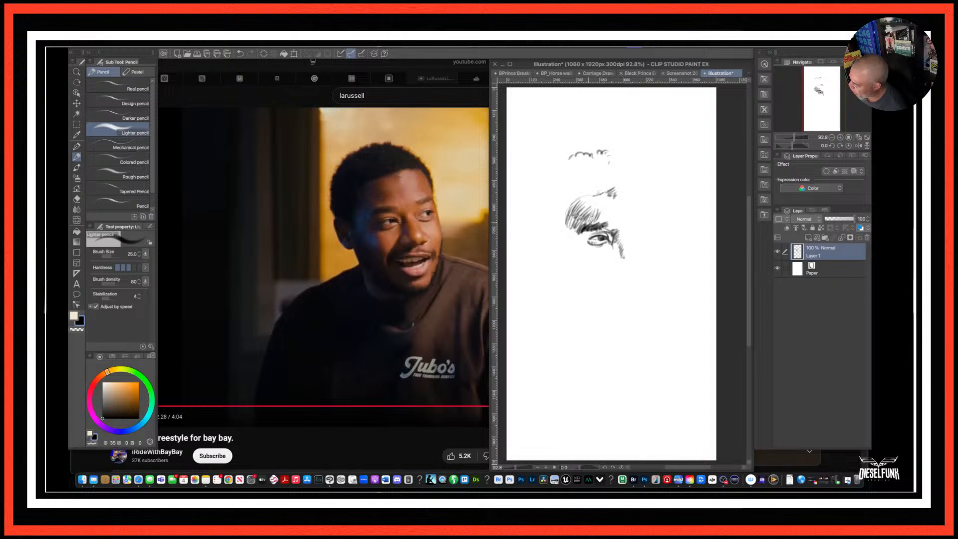
pyautogui.moveTo(600, 228); pyautogui.dragTo(613, 221)
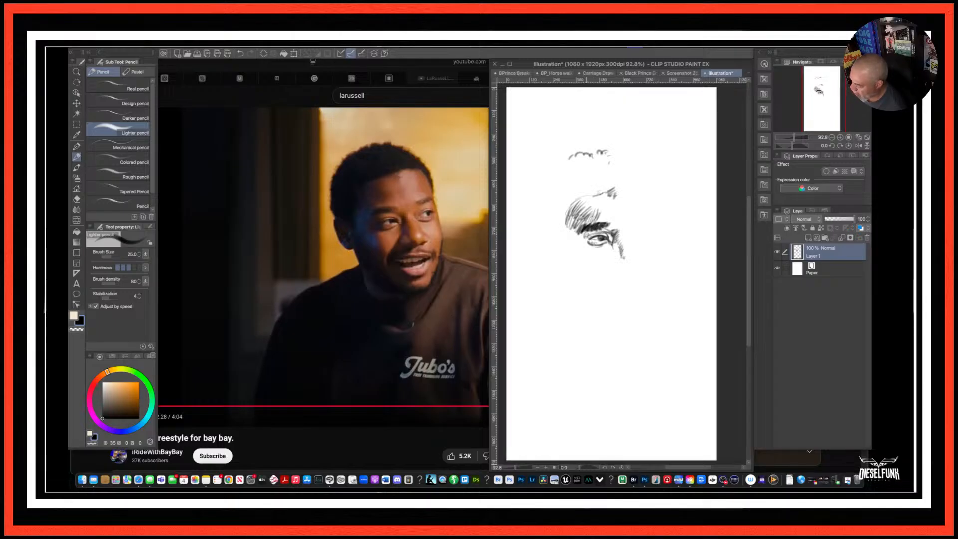
pyautogui.moveTo(580, 239)
pyautogui.mouseDown()
pyautogui.moveTo(592, 234)
pyautogui.moveTo(578, 238)
pyautogui.mouseUp()
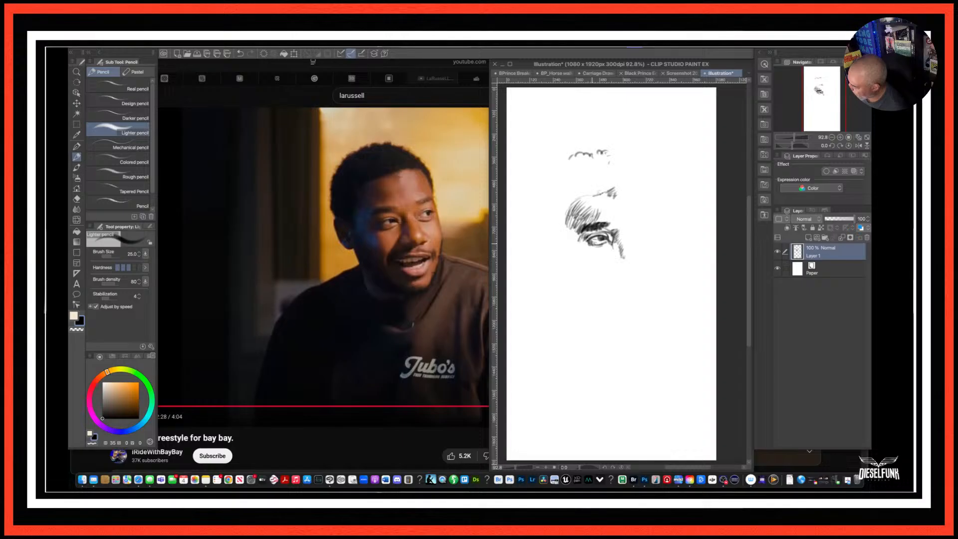
pyautogui.moveTo(591, 242)
pyautogui.mouseDown()
pyautogui.moveTo(608, 242)
pyautogui.moveTo(588, 253)
pyautogui.mouseUp()
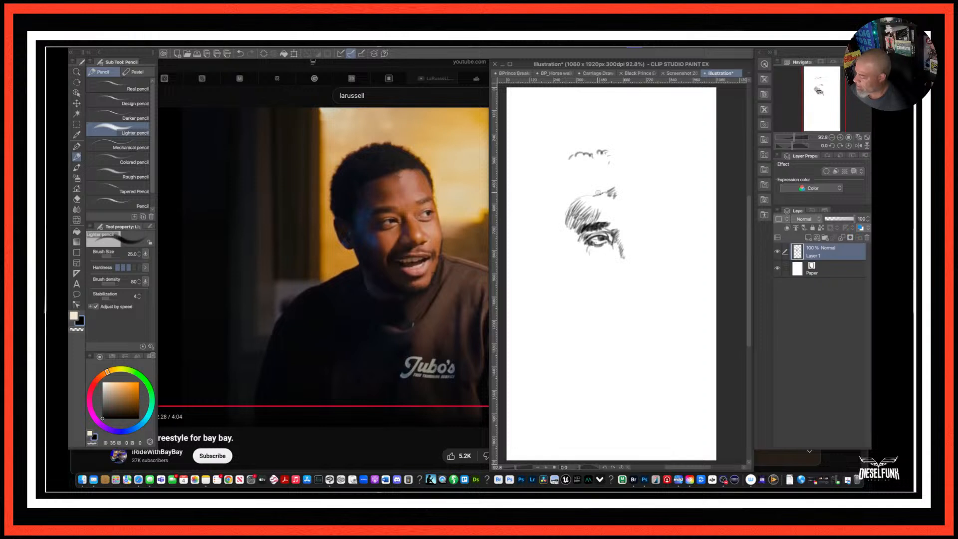
# Hatch the shadowed temple and side of the face beside the eye, and draw the cheek line running down below the eye.
pyautogui.moveTo(573, 203)
pyautogui.mouseDown()
pyautogui.moveTo(560, 237)
pyautogui.moveTo(578, 197)
pyautogui.mouseUp()
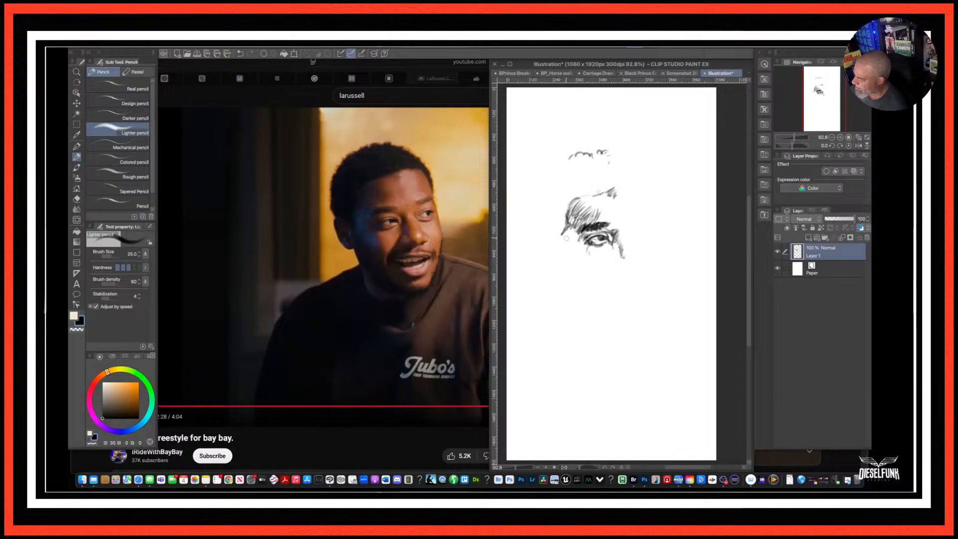
pyautogui.moveTo(565, 235)
pyautogui.mouseDown()
pyautogui.moveTo(559, 256)
pyautogui.moveTo(564, 235)
pyautogui.moveTo(566, 251)
pyautogui.mouseUp()
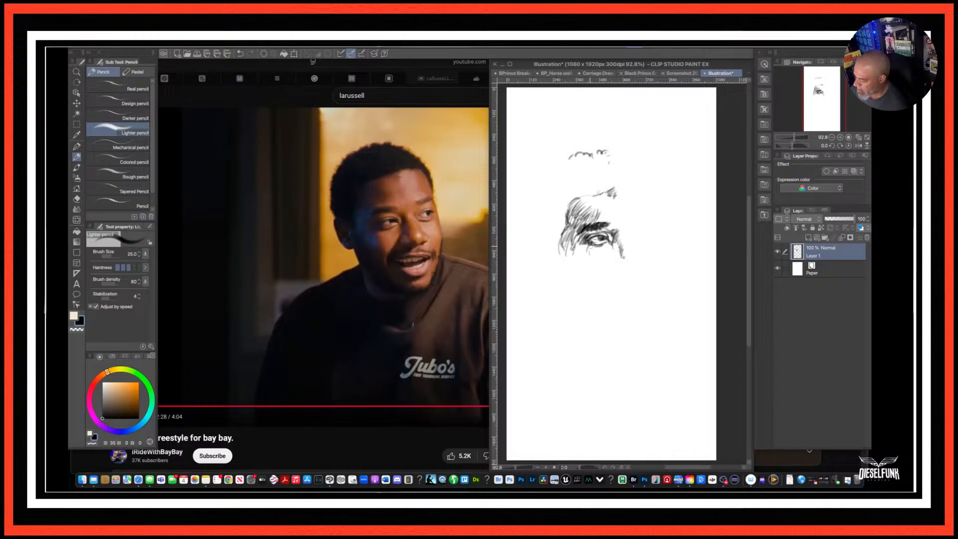
pyautogui.moveTo(577, 237)
pyautogui.mouseDown()
pyautogui.moveTo(577, 260)
pyautogui.moveTo(604, 247)
pyautogui.moveTo(580, 252)
pyautogui.moveTo(595, 271)
pyautogui.mouseUp()
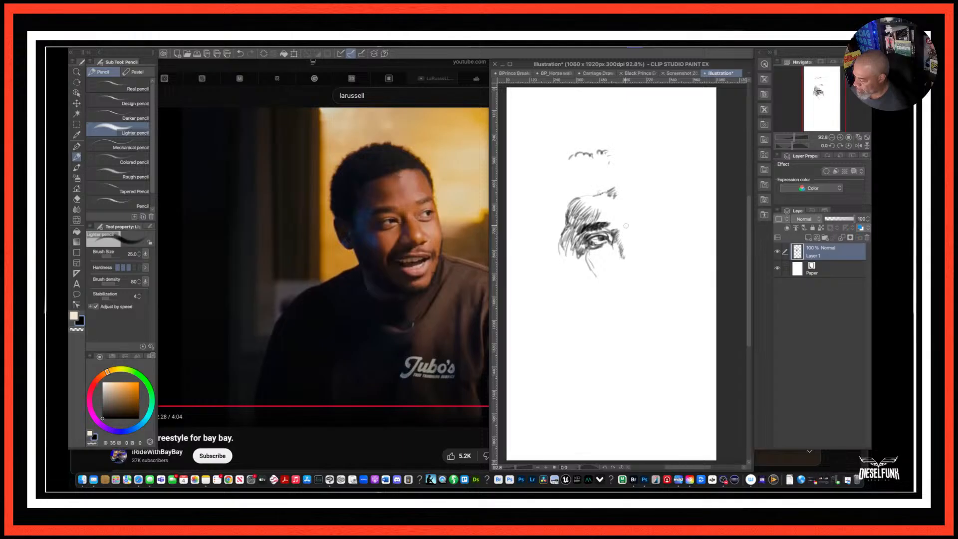
# Draw the near nostril and the base of the nose, and darken the shading down the side of the nose bridge.
pyautogui.moveTo(615, 257)
pyautogui.mouseDown()
pyautogui.moveTo(613, 271)
pyautogui.moveTo(639, 263)
pyautogui.moveTo(619, 272)
pyautogui.moveTo(637, 264)
pyautogui.moveTo(626, 262)
pyautogui.mouseUp()
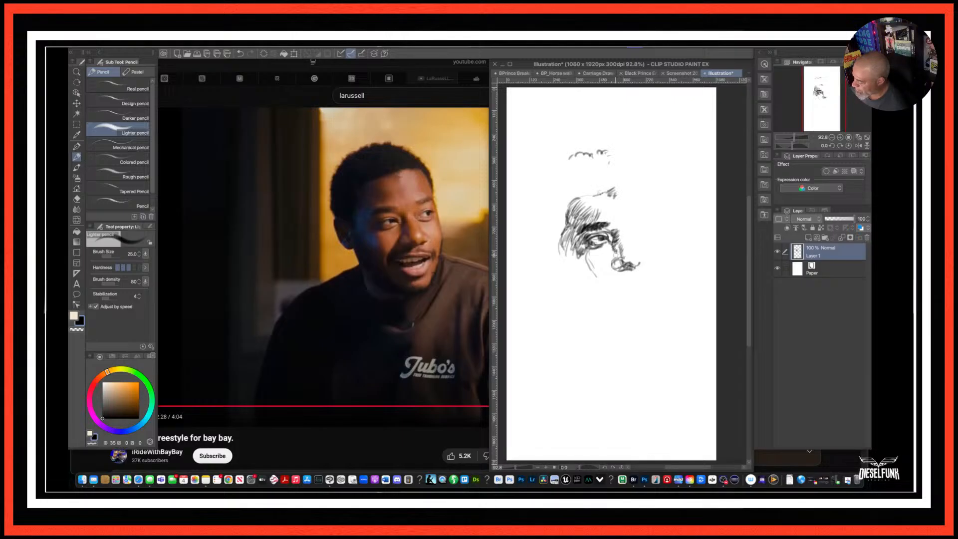
pyautogui.moveTo(613, 251); pyautogui.dragTo(625, 257)
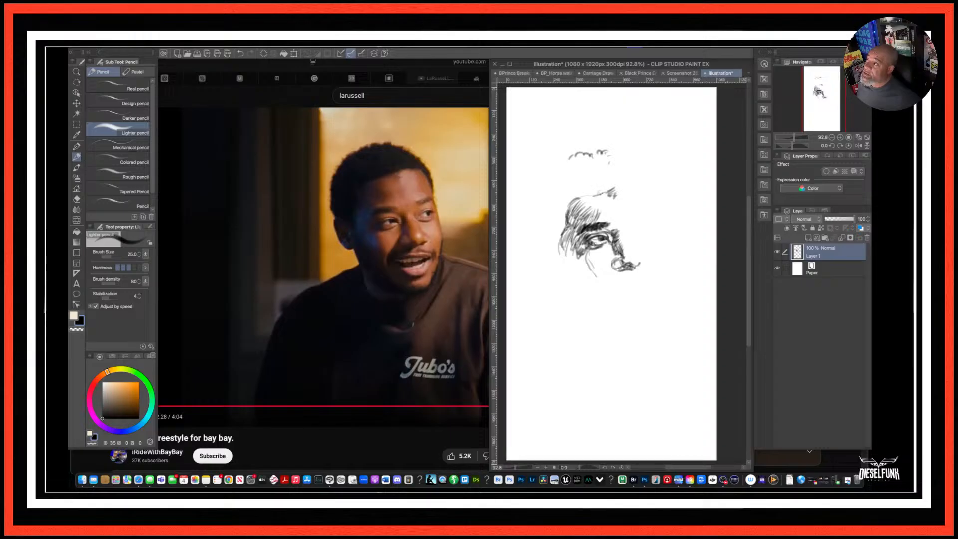
pyautogui.press('super+Tab')
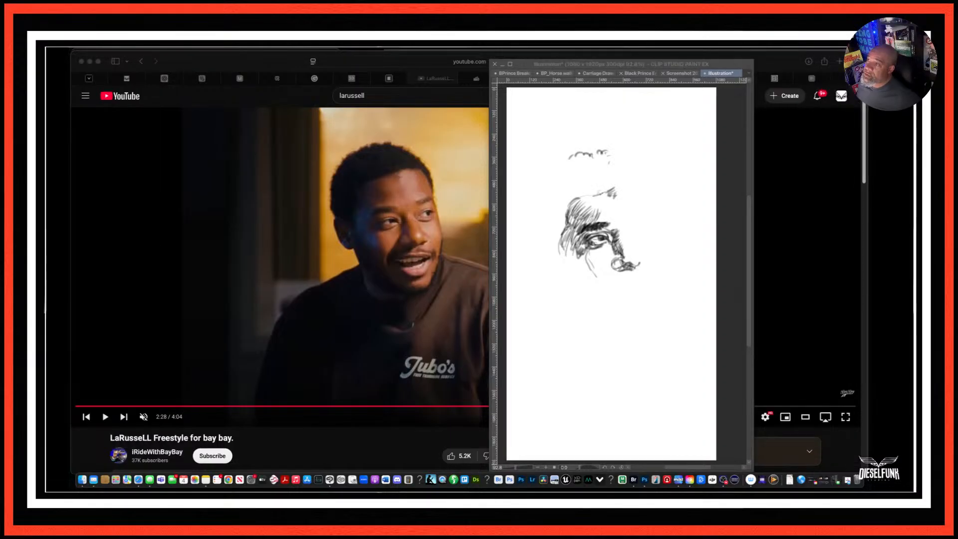
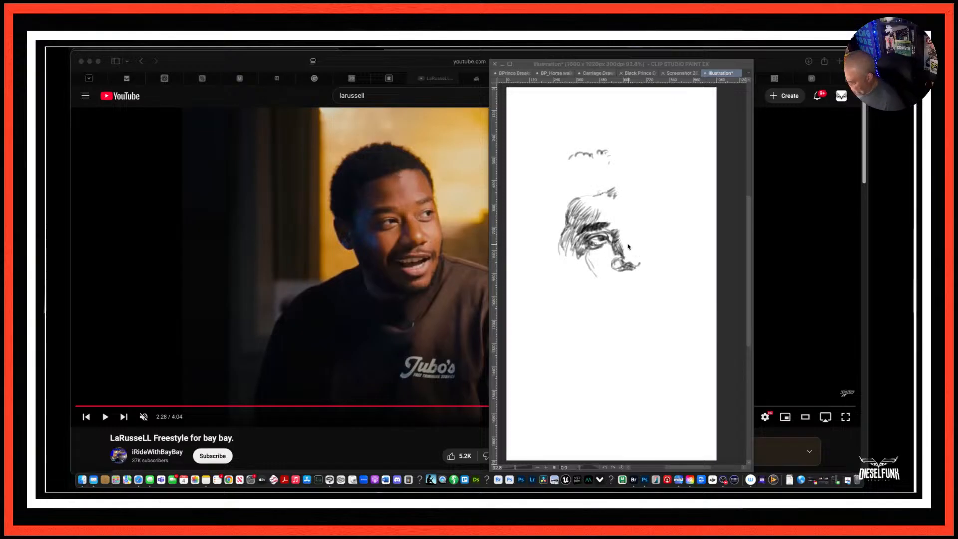
pyautogui.press('Tab')
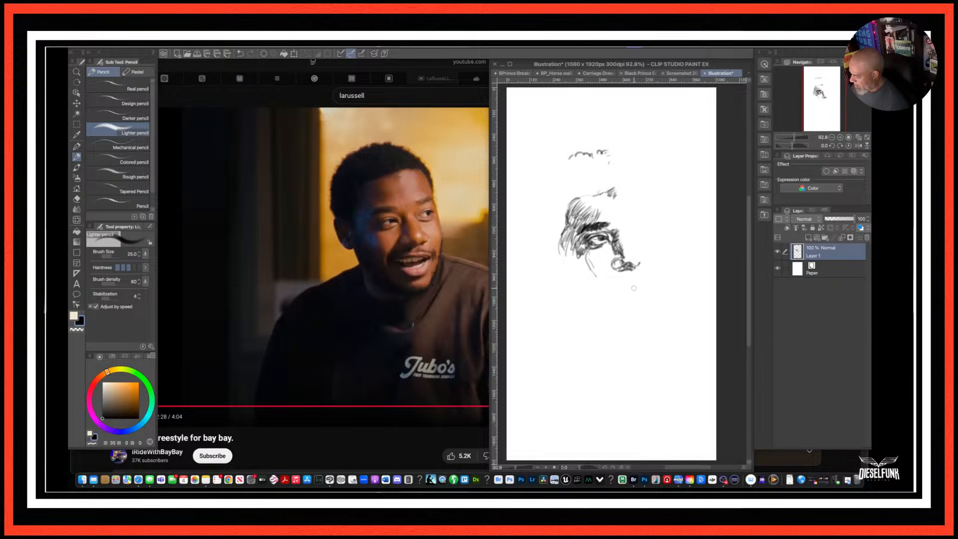
# Outline the far contour and tip of the nose, and lightly mark the upper lip line beneath it.
pyautogui.moveTo(632, 290); pyautogui.dragTo(623, 273)
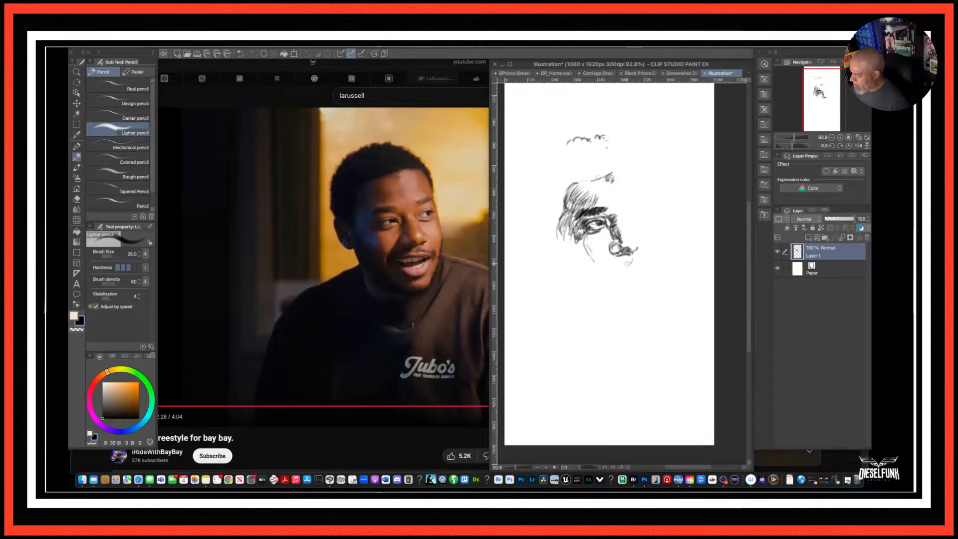
pyautogui.moveTo(608, 267); pyautogui.dragTo(616, 265)
pyautogui.moveTo(607, 268); pyautogui.dragTo(638, 268)
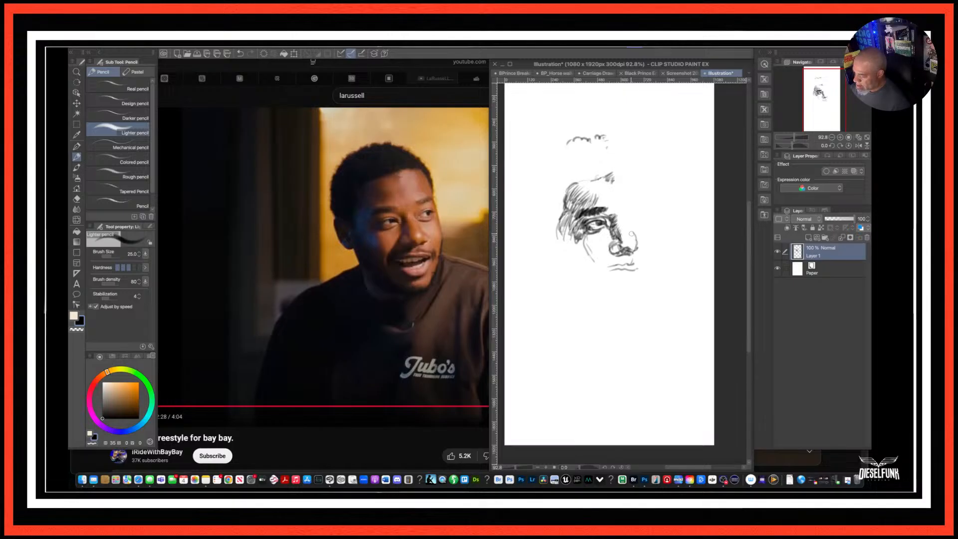
pyautogui.moveTo(634, 234)
pyautogui.mouseDown()
pyautogui.moveTo(630, 224)
pyautogui.moveTo(640, 243)
pyautogui.mouseUp()
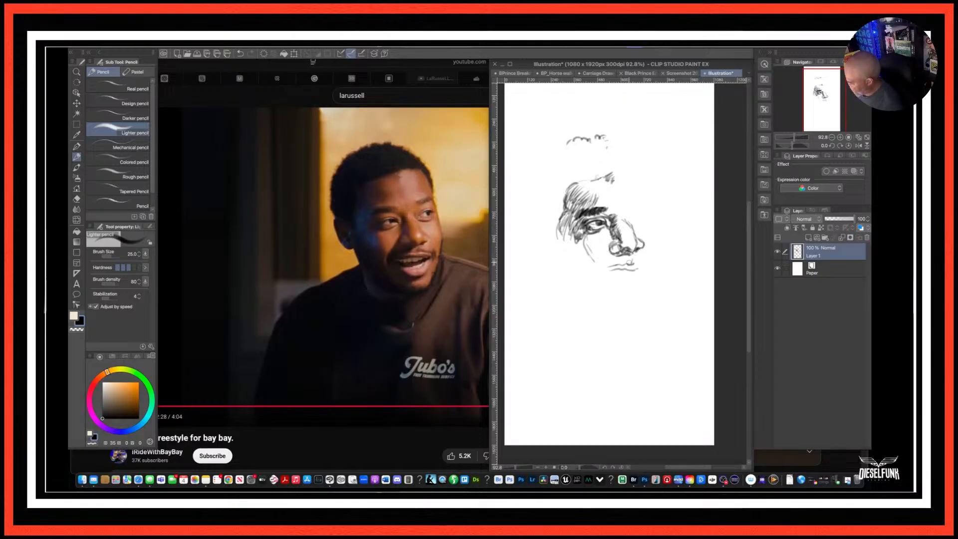
# Fill in the moustache under the nose, and draw the open mouth with the upper teeth and both lips.
pyautogui.moveTo(622, 264)
pyautogui.mouseDown()
pyautogui.moveTo(609, 270)
pyautogui.moveTo(645, 266)
pyautogui.mouseUp()
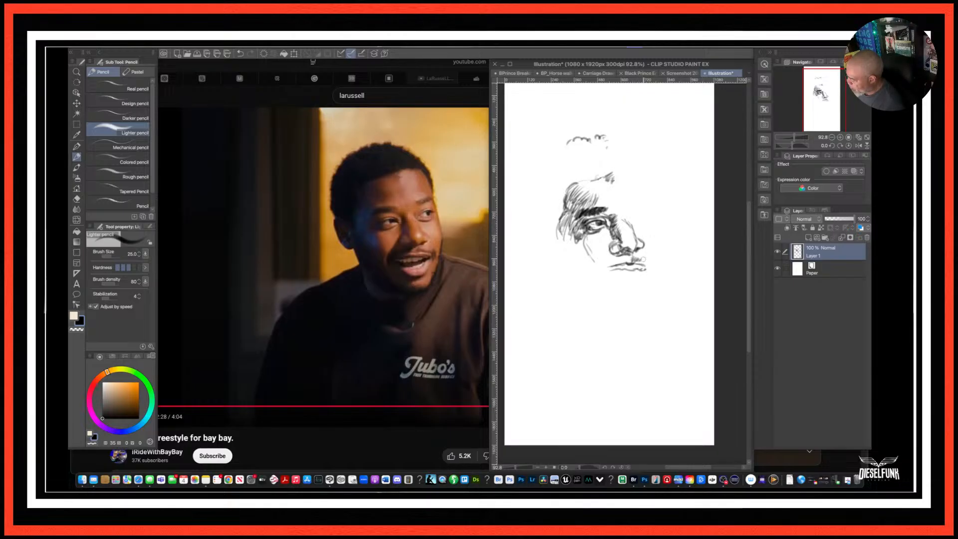
pyautogui.moveTo(645, 259); pyautogui.dragTo(651, 278)
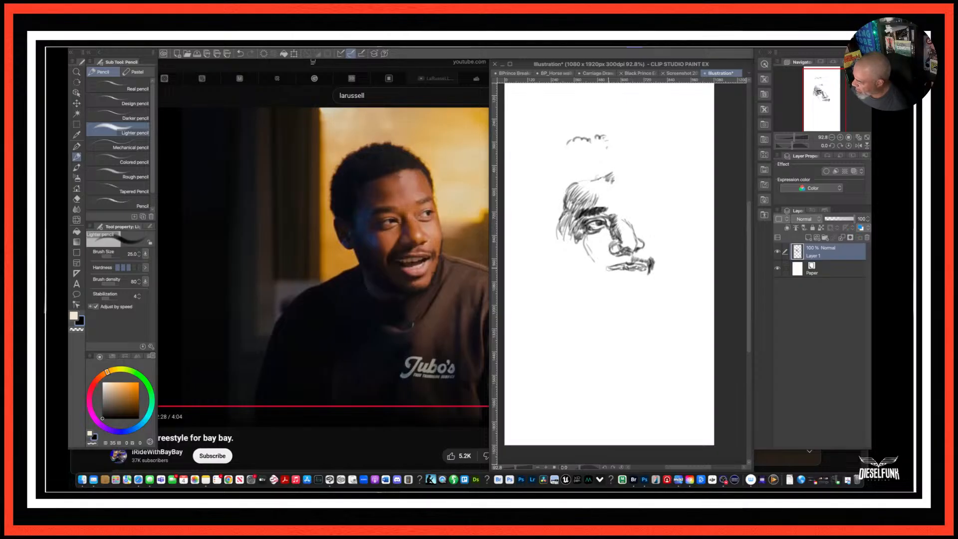
pyautogui.moveTo(622, 266); pyautogui.dragTo(610, 269)
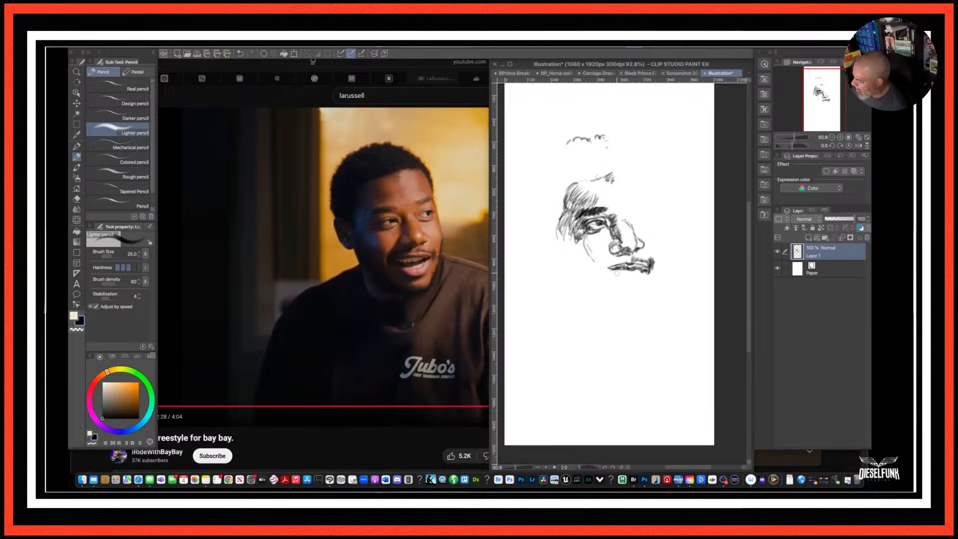
pyautogui.moveTo(613, 272); pyautogui.dragTo(623, 273)
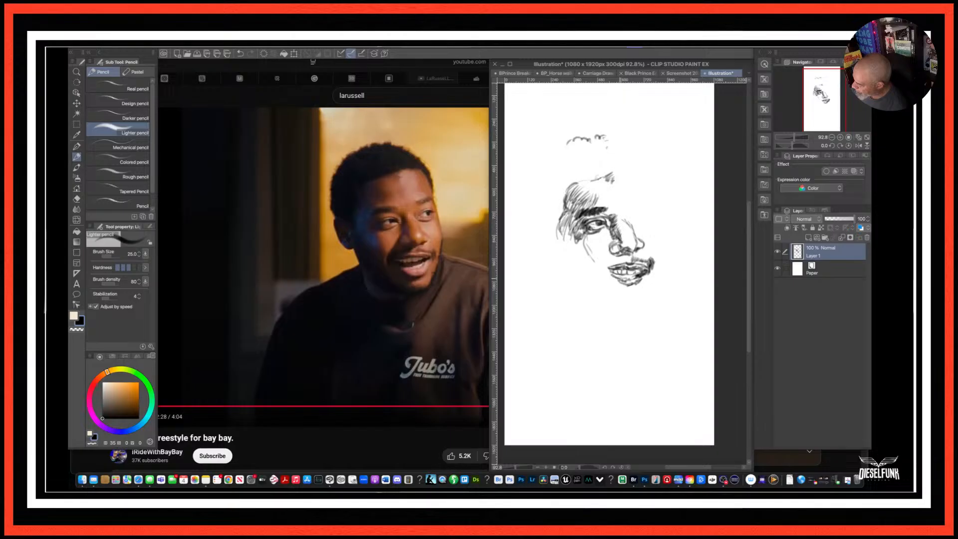
pyautogui.moveTo(614, 272); pyautogui.dragTo(620, 277)
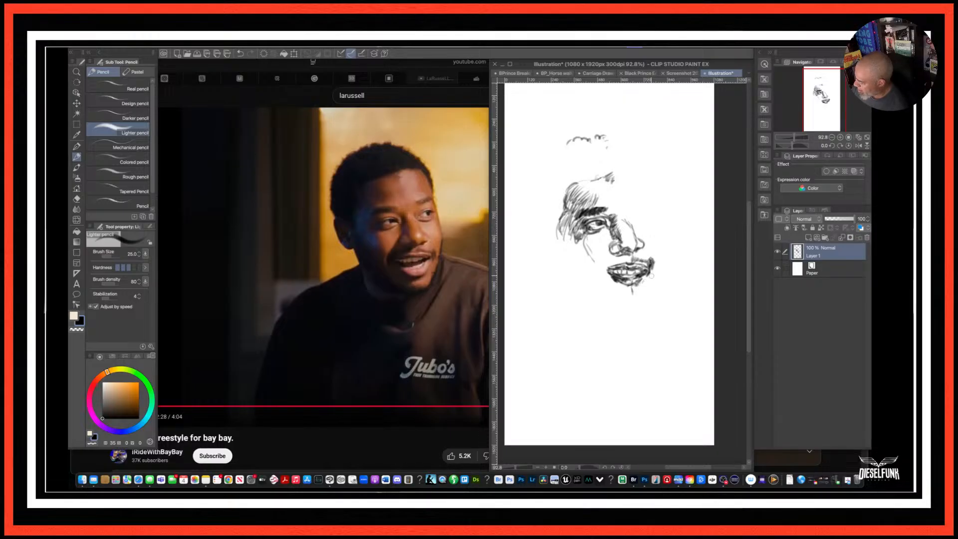
# Shade around and below the lower lip, and hatch the smile crease from the nostril down beside the mouth.
pyautogui.moveTo(650, 277)
pyautogui.mouseDown()
pyautogui.moveTo(629, 293)
pyautogui.moveTo(640, 296)
pyautogui.mouseUp()
pyautogui.moveTo(626, 288); pyautogui.dragTo(638, 293)
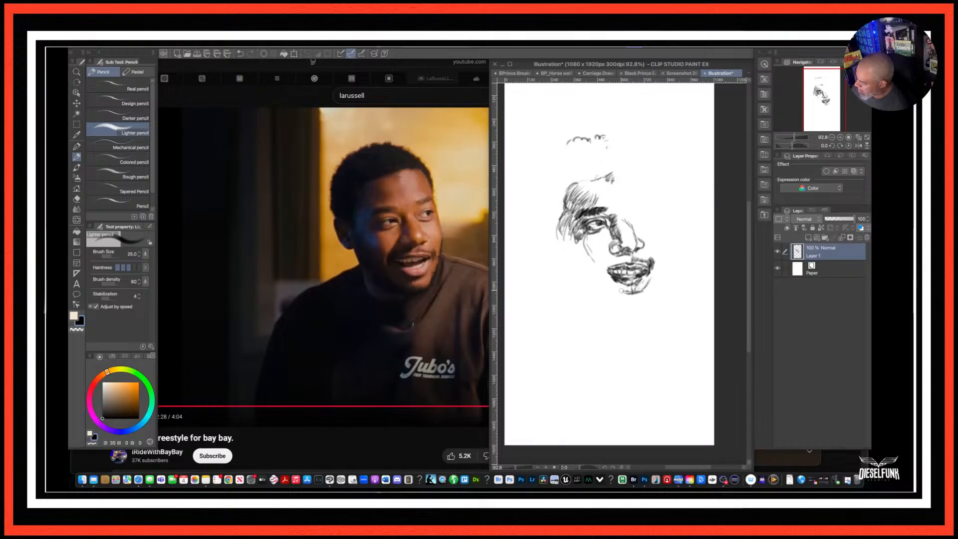
pyautogui.moveTo(612, 281); pyautogui.dragTo(620, 301)
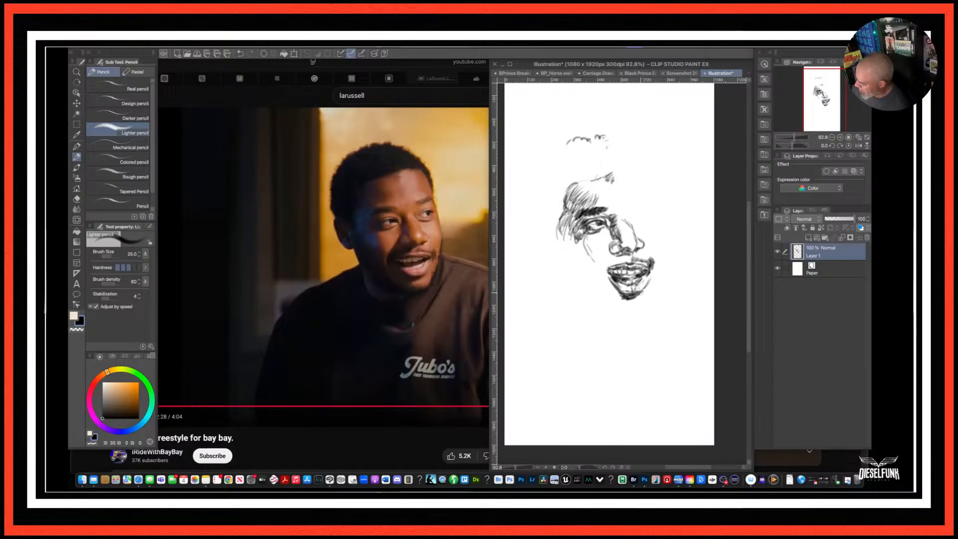
pyautogui.moveTo(612, 284); pyautogui.dragTo(624, 300)
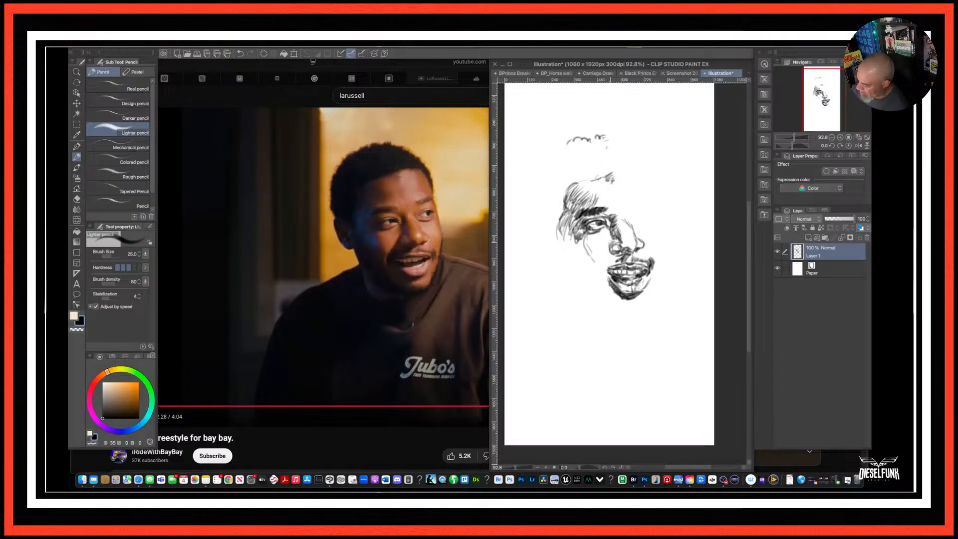
pyautogui.moveTo(611, 239)
pyautogui.mouseDown()
pyautogui.moveTo(597, 279)
pyautogui.moveTo(594, 259)
pyautogui.moveTo(590, 276)
pyautogui.moveTo(597, 284)
pyautogui.moveTo(599, 258)
pyautogui.mouseUp()
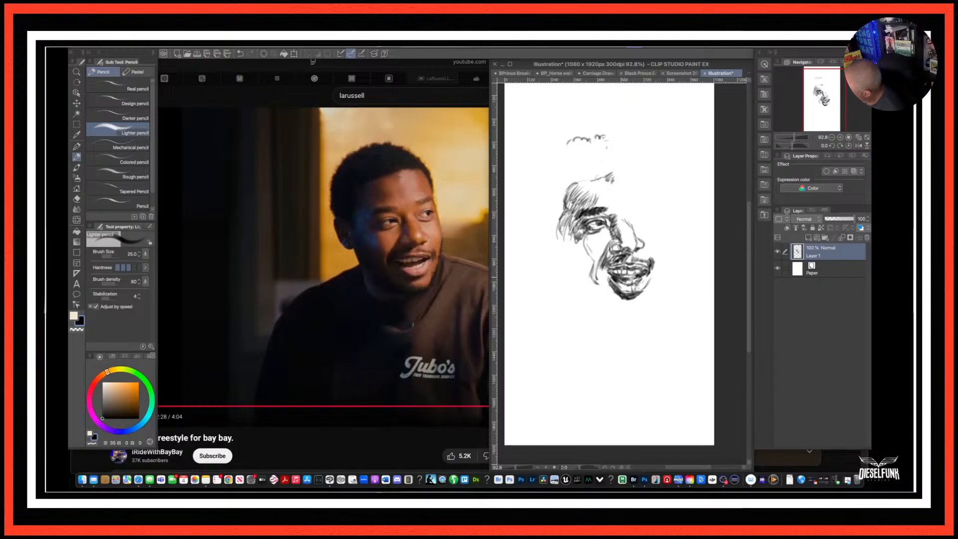
pyautogui.moveTo(627, 278); pyautogui.dragTo(638, 278)
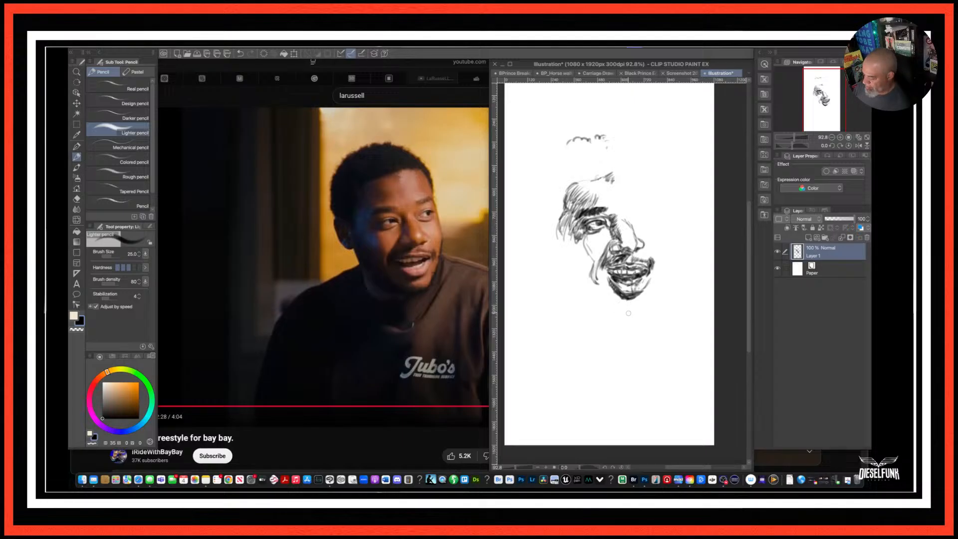
# Draw the bearded chin and the far jaw contour up to the cheek, hatching the beard dark along both.
pyautogui.moveTo(623, 314); pyautogui.dragTo(651, 311)
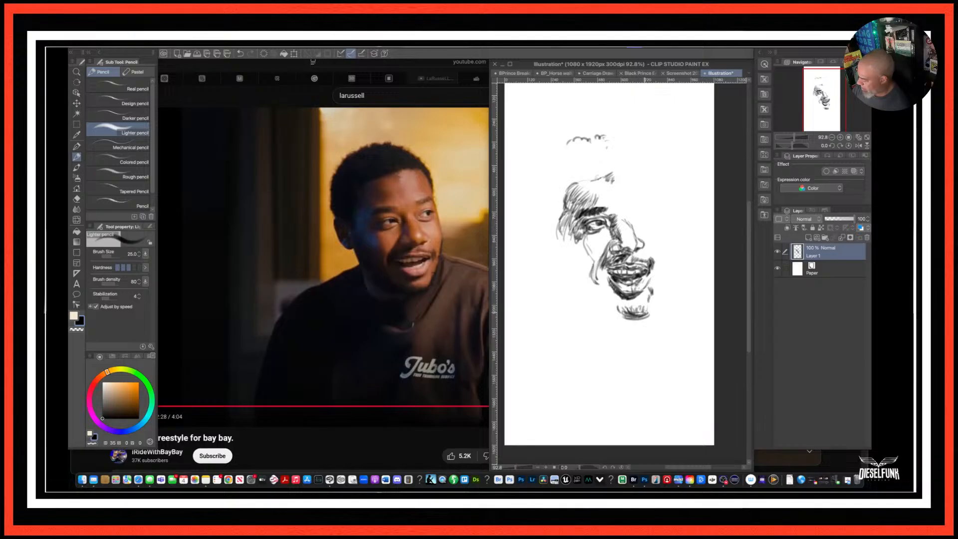
pyautogui.moveTo(644, 313); pyautogui.dragTo(660, 285)
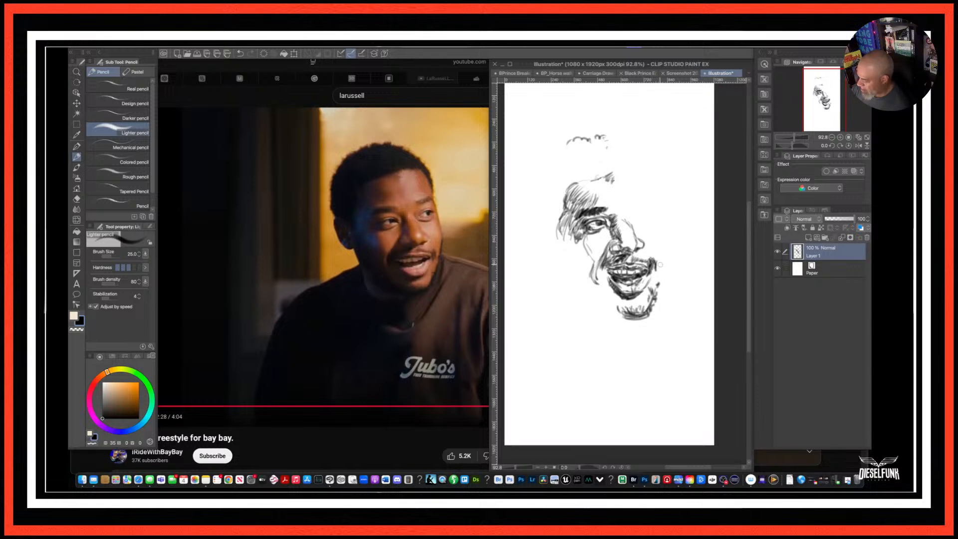
pyautogui.moveTo(659, 268); pyautogui.dragTo(657, 288)
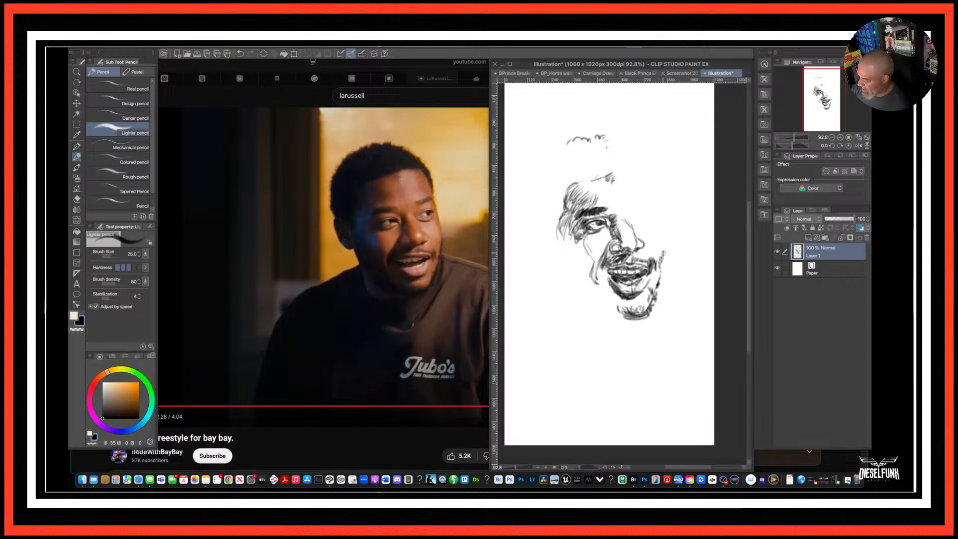
pyautogui.moveTo(664, 248); pyautogui.dragTo(651, 311)
pyautogui.moveTo(663, 273); pyautogui.dragTo(645, 311)
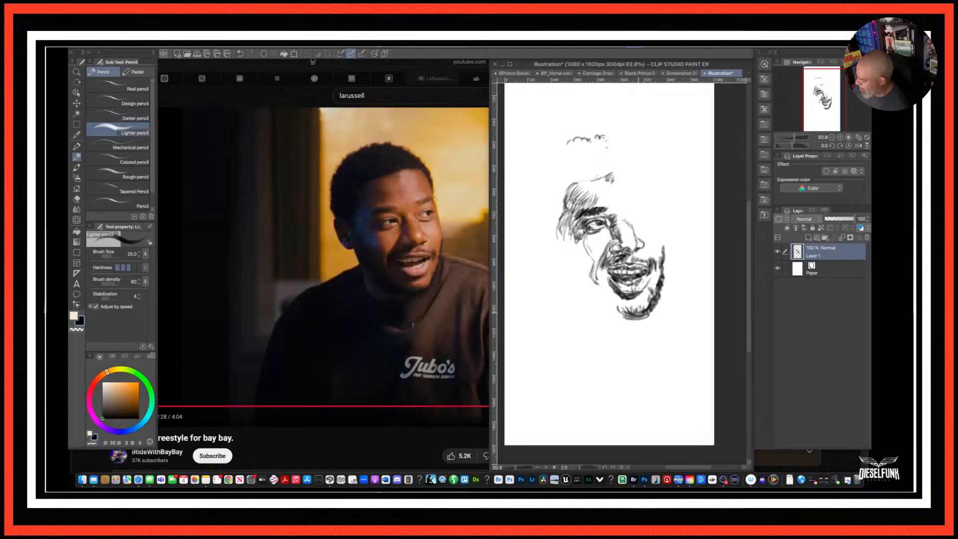
pyautogui.moveTo(633, 308); pyautogui.dragTo(639, 314)
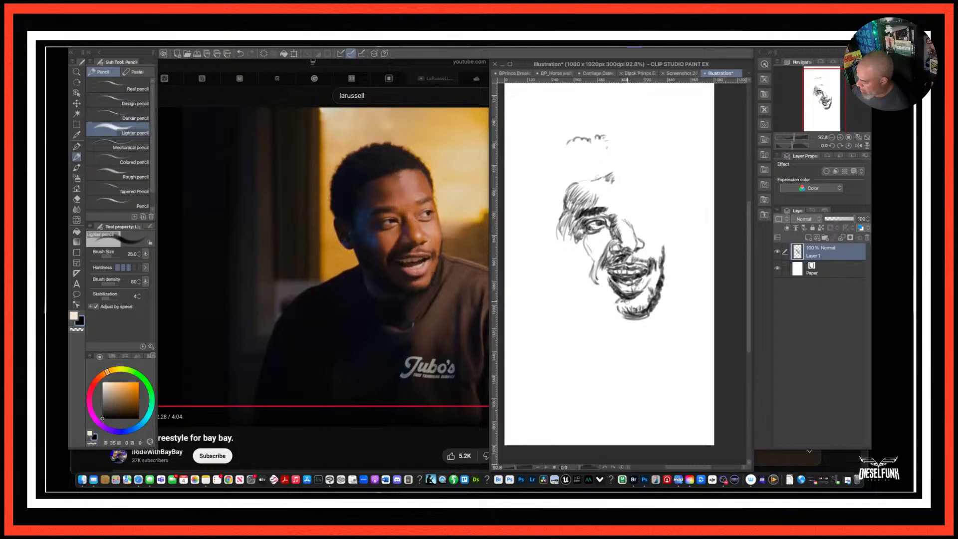
pyautogui.moveTo(624, 304); pyautogui.dragTo(648, 307)
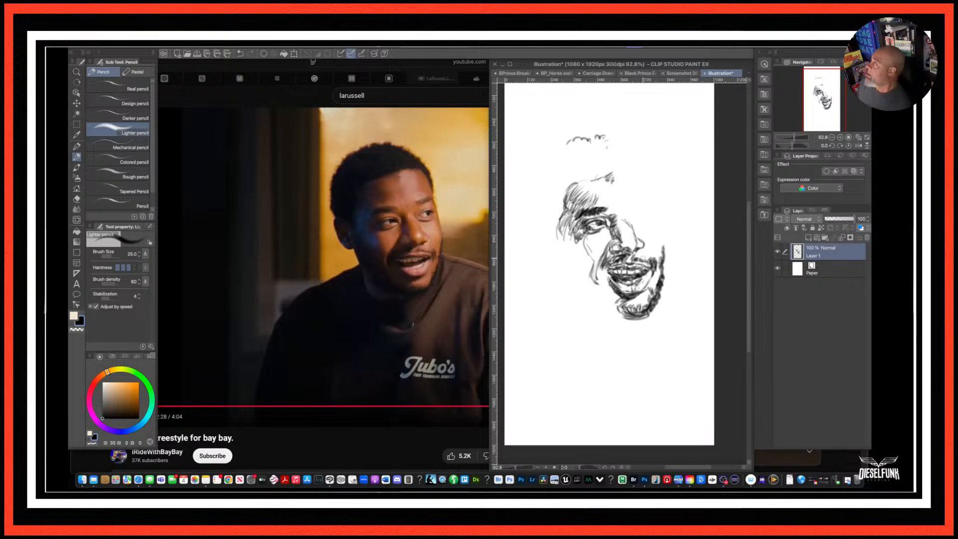
# Hatch the near side of the beard from the mouth corner to the chin, and draw the jawline beneath it.
pyautogui.scroll(-1, 325, 299)
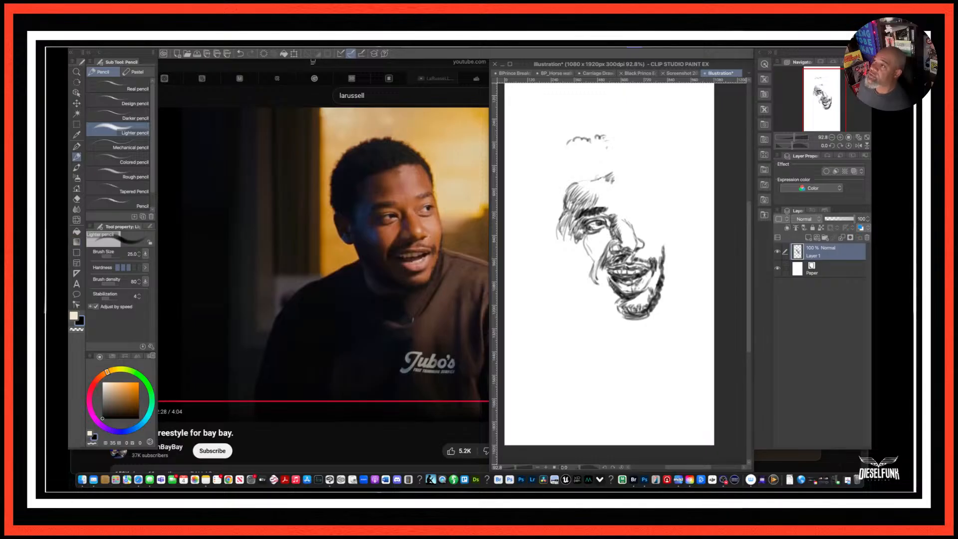
pyautogui.press('super+Tab')
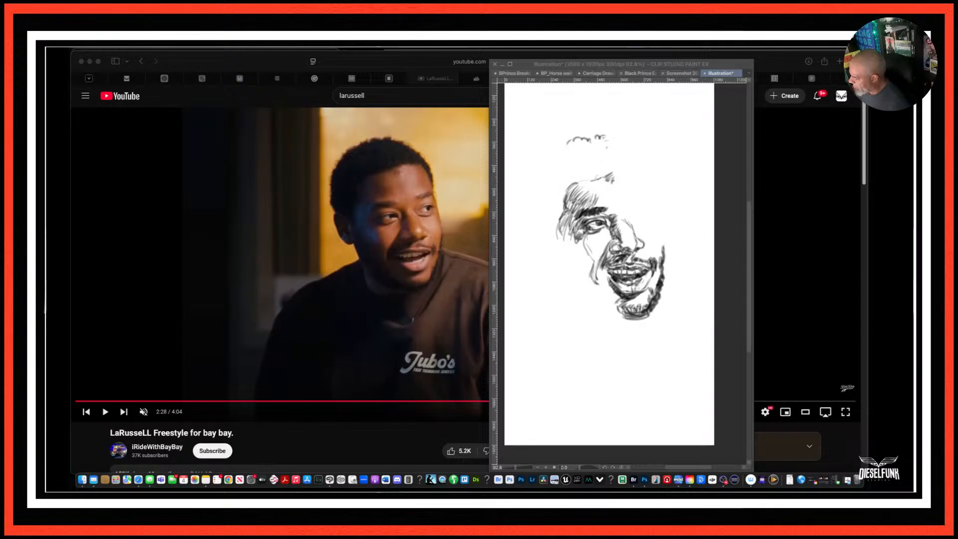
pyautogui.click(625, 214)
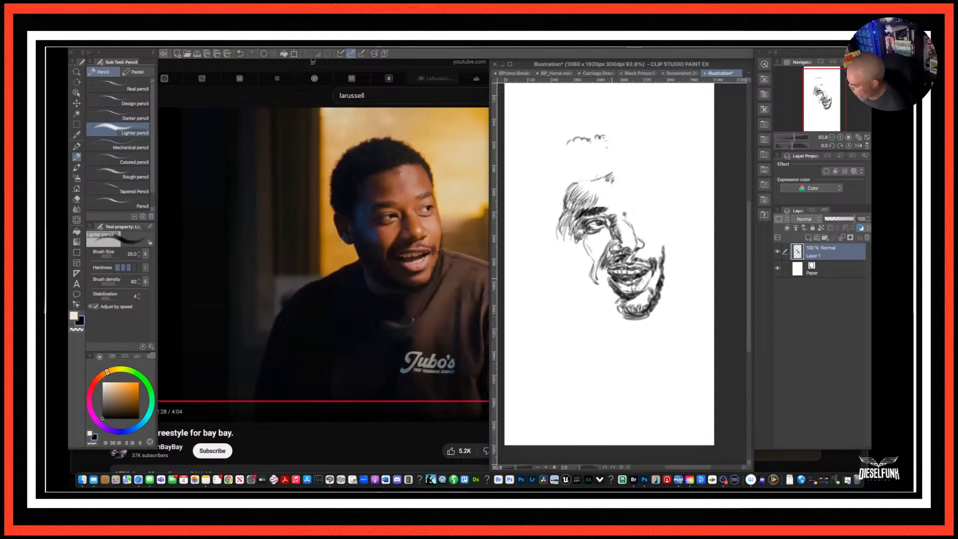
pyautogui.moveTo(600, 271)
pyautogui.mouseDown()
pyautogui.moveTo(606, 277)
pyautogui.moveTo(595, 260)
pyautogui.moveTo(596, 282)
pyautogui.mouseUp()
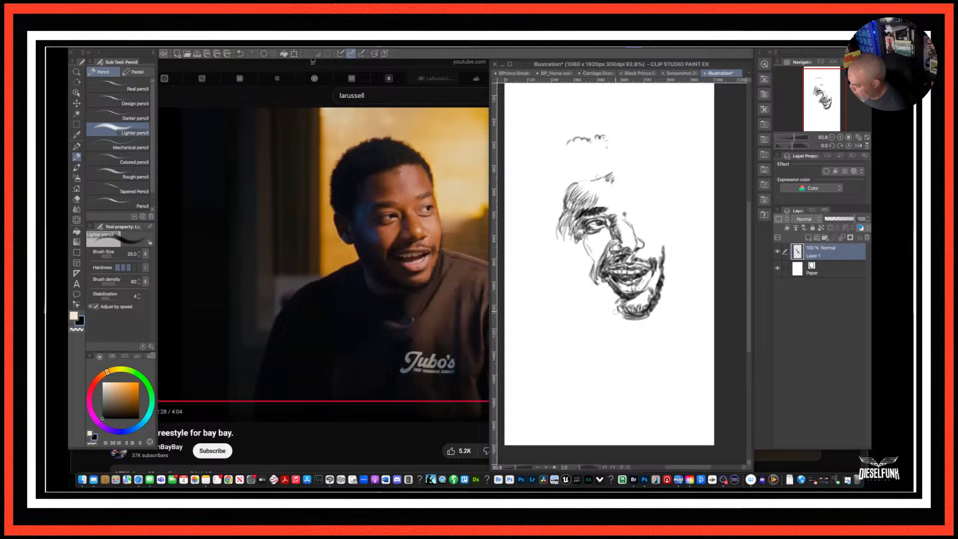
pyautogui.moveTo(593, 291); pyautogui.dragTo(599, 301)
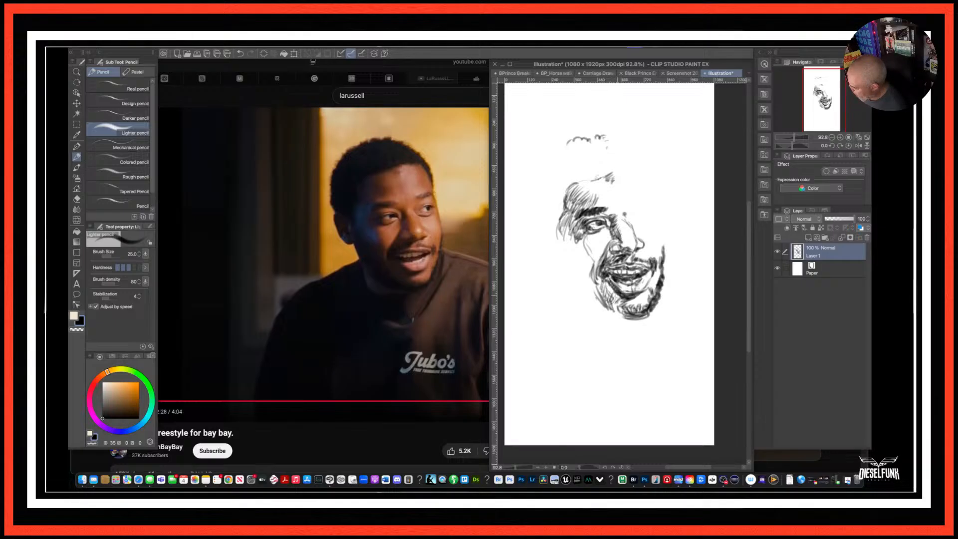
pyautogui.moveTo(623, 302)
pyautogui.mouseDown()
pyautogui.moveTo(632, 315)
pyautogui.moveTo(640, 309)
pyautogui.moveTo(613, 306)
pyautogui.moveTo(626, 317)
pyautogui.moveTo(604, 316)
pyautogui.moveTo(636, 320)
pyautogui.mouseUp()
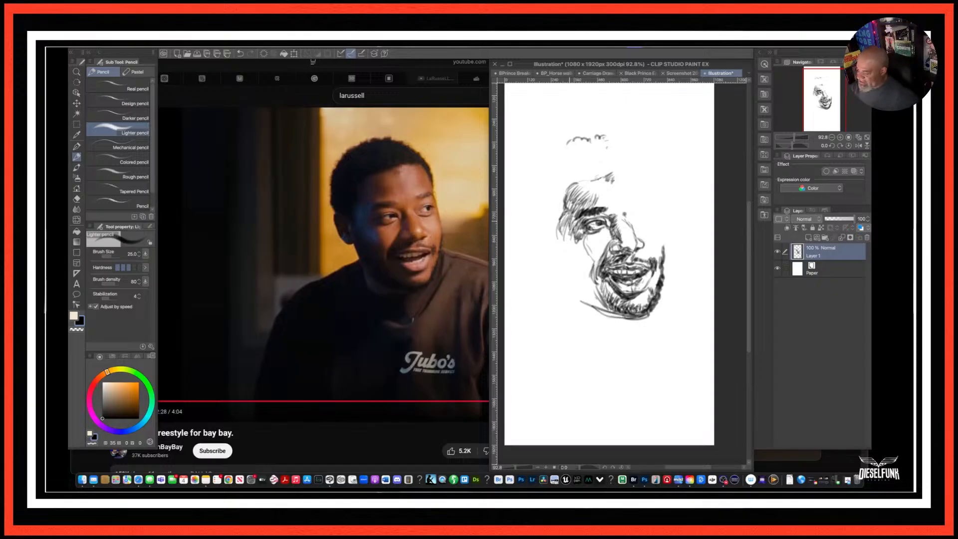
# Darken the sideburn, sketch the upper ear beside it, and hatch the near cheek below the eye.
pyautogui.moveTo(566, 224); pyautogui.dragTo(561, 237)
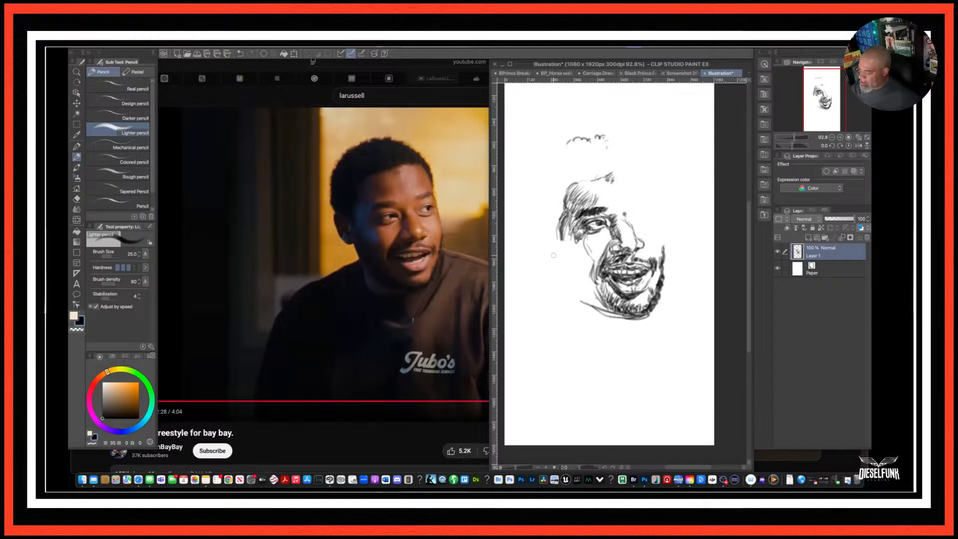
pyautogui.moveTo(562, 238)
pyautogui.mouseDown()
pyautogui.moveTo(534, 217)
pyautogui.moveTo(536, 237)
pyautogui.mouseUp()
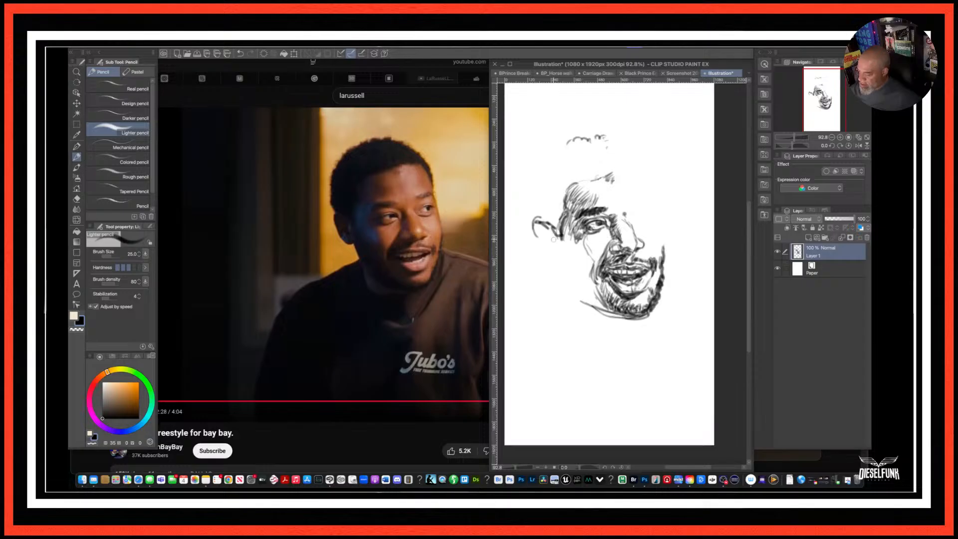
pyautogui.moveTo(542, 225)
pyautogui.mouseDown()
pyautogui.moveTo(560, 254)
pyautogui.moveTo(566, 246)
pyautogui.moveTo(557, 244)
pyautogui.moveTo(563, 253)
pyautogui.moveTo(569, 240)
pyautogui.moveTo(595, 263)
pyautogui.moveTo(588, 239)
pyautogui.moveTo(594, 266)
pyautogui.mouseUp()
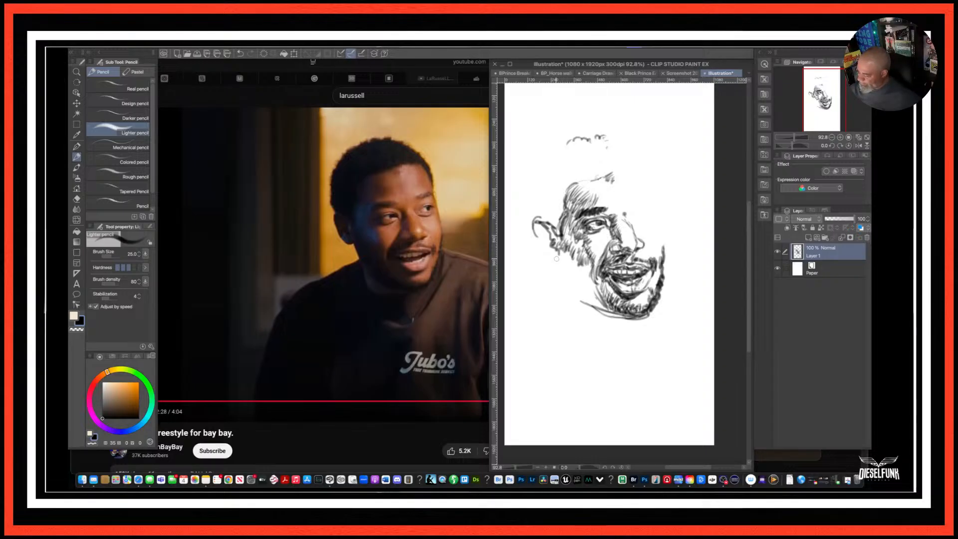
# Draw the near jaw contour from the ear to under the chin, and hatch the cheek and underside of the jaw.
pyautogui.moveTo(558, 257)
pyautogui.mouseDown()
pyautogui.moveTo(558, 279)
pyautogui.moveTo(581, 302)
pyautogui.mouseUp()
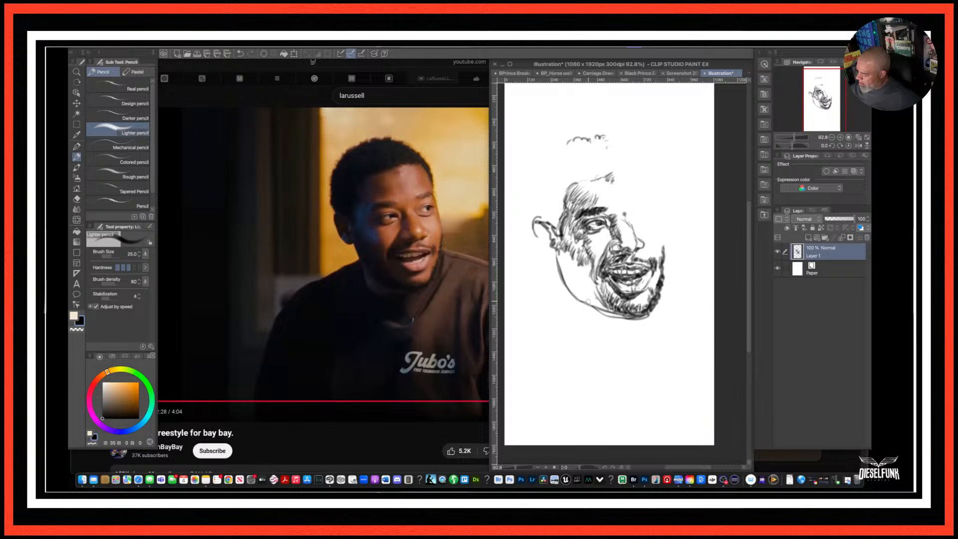
pyautogui.moveTo(584, 291)
pyautogui.mouseDown()
pyautogui.moveTo(569, 302)
pyautogui.moveTo(587, 292)
pyautogui.moveTo(569, 272)
pyautogui.moveTo(579, 285)
pyautogui.mouseUp()
pyautogui.moveTo(598, 272)
pyautogui.mouseDown()
pyautogui.moveTo(592, 311)
pyautogui.moveTo(578, 292)
pyautogui.mouseUp()
pyautogui.moveTo(578, 254)
pyautogui.mouseDown()
pyautogui.moveTo(571, 287)
pyautogui.moveTo(558, 284)
pyautogui.moveTo(594, 311)
pyautogui.mouseUp()
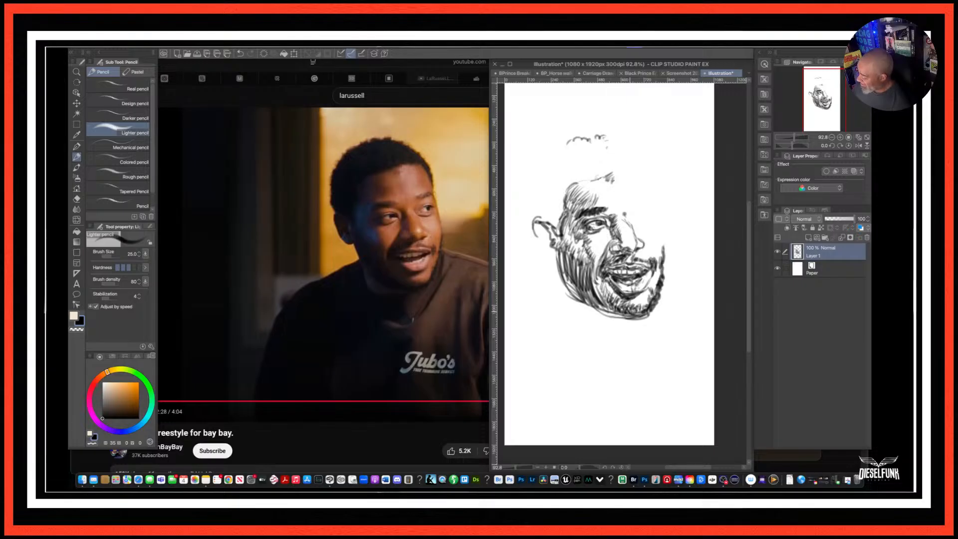
pyautogui.moveTo(617, 325); pyautogui.dragTo(611, 327)
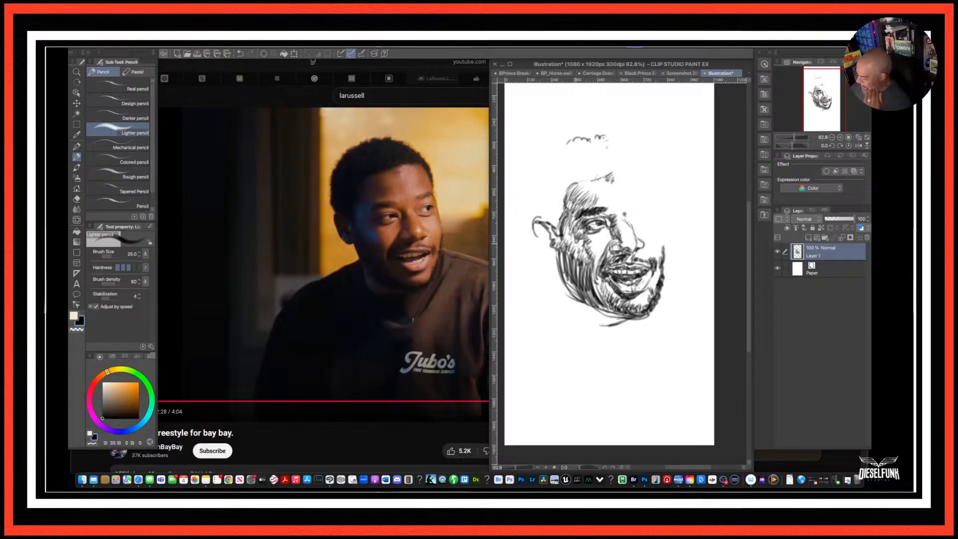
pyautogui.moveTo(564, 281)
pyautogui.mouseDown()
pyautogui.moveTo(572, 310)
pyautogui.moveTo(603, 317)
pyautogui.moveTo(574, 313)
pyautogui.moveTo(610, 320)
pyautogui.moveTo(583, 309)
pyautogui.moveTo(580, 286)
pyautogui.moveTo(586, 316)
pyautogui.moveTo(615, 327)
pyautogui.mouseUp()
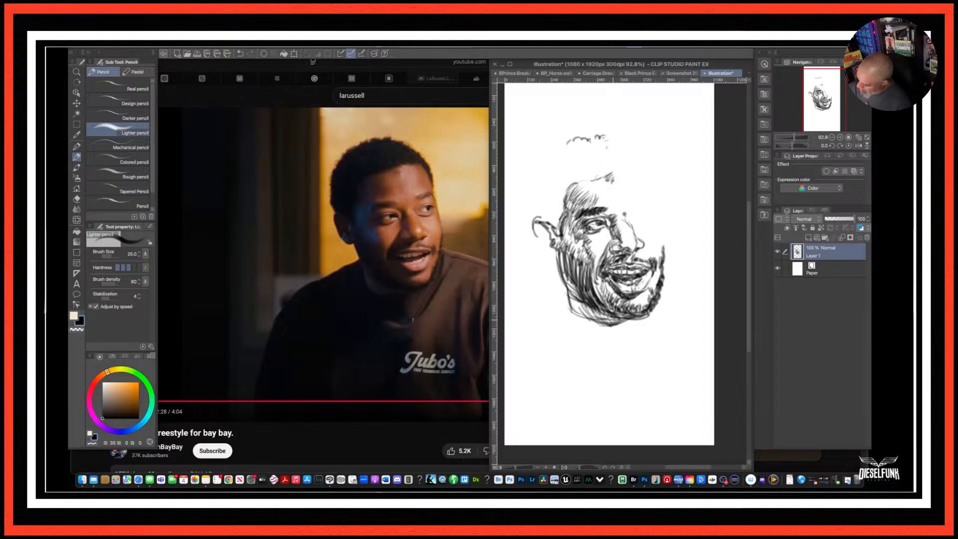
pyautogui.moveTo(569, 301)
pyautogui.mouseDown()
pyautogui.moveTo(599, 325)
pyautogui.moveTo(641, 318)
pyautogui.moveTo(610, 313)
pyautogui.moveTo(602, 298)
pyautogui.moveTo(615, 310)
pyautogui.mouseUp()
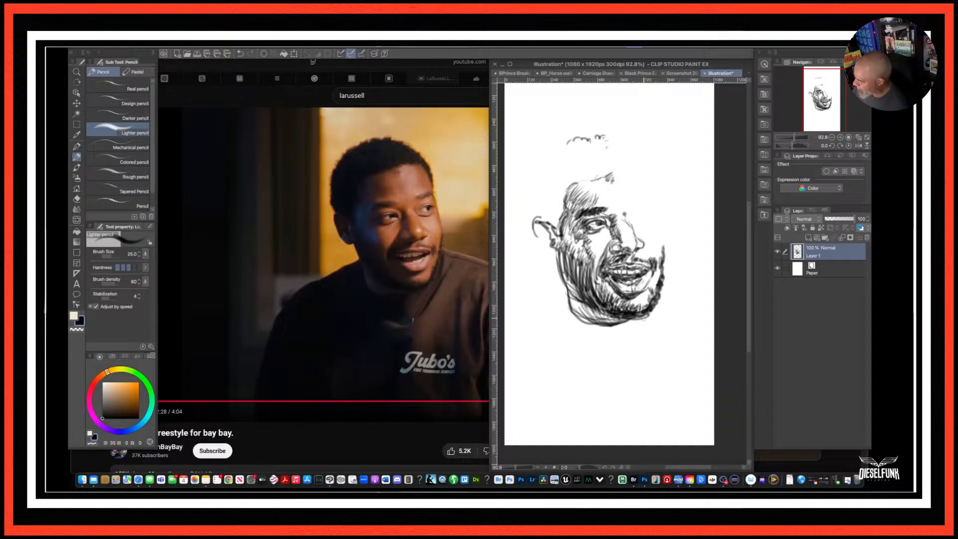
# Complete the ear's outline, and sketch the first neck and collar lines beneath the chin and behind the jaw.
pyautogui.moveTo(635, 320)
pyautogui.mouseDown()
pyautogui.moveTo(600, 339)
pyautogui.moveTo(593, 360)
pyautogui.moveTo(586, 347)
pyautogui.moveTo(603, 343)
pyautogui.moveTo(610, 366)
pyautogui.moveTo(594, 329)
pyautogui.moveTo(572, 321)
pyautogui.mouseUp()
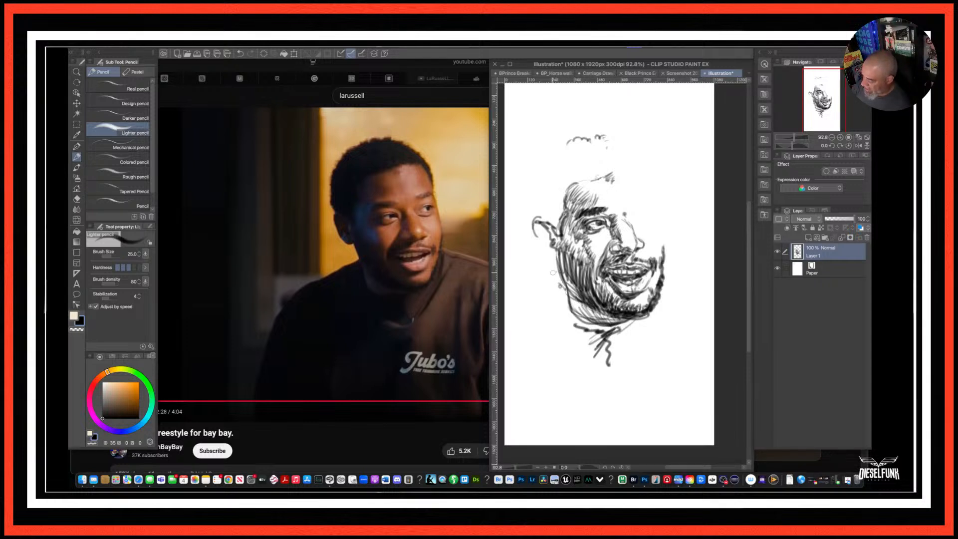
pyautogui.moveTo(533, 226); pyautogui.dragTo(558, 259)
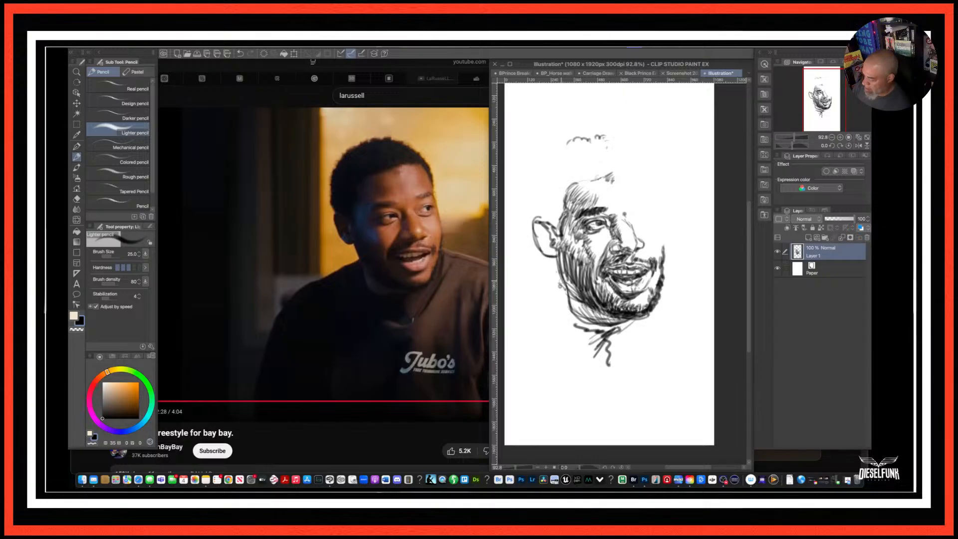
pyautogui.moveTo(551, 285); pyautogui.dragTo(574, 321)
pyautogui.moveTo(564, 285); pyautogui.dragTo(568, 302)
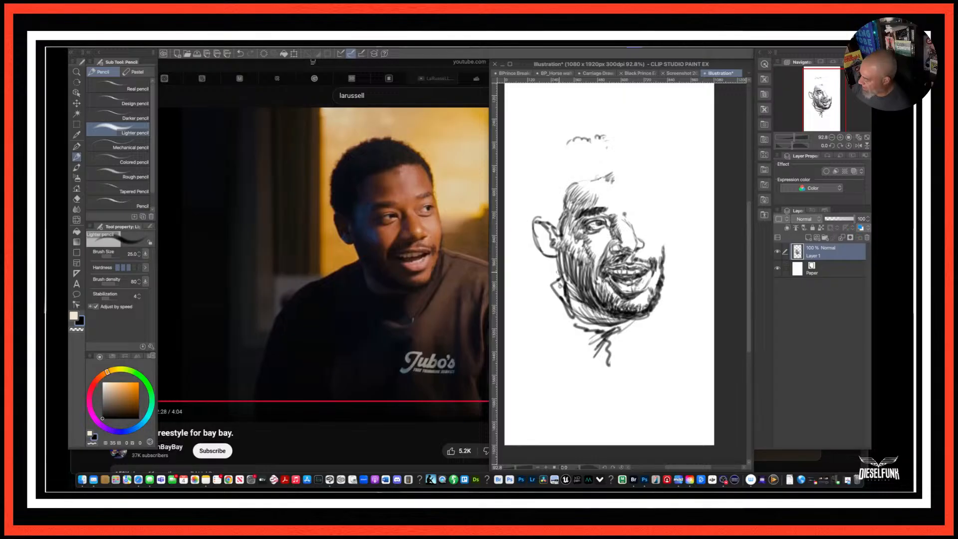
# Outline the loose collar around both sides of the neck and hatch its near side with dark strokes.
pyautogui.moveTo(556, 267)
pyautogui.mouseDown()
pyautogui.moveTo(536, 277)
pyautogui.moveTo(552, 279)
pyautogui.moveTo(554, 272)
pyautogui.moveTo(530, 282)
pyautogui.moveTo(563, 312)
pyautogui.moveTo(625, 328)
pyautogui.moveTo(573, 335)
pyautogui.moveTo(563, 313)
pyautogui.moveTo(631, 351)
pyautogui.moveTo(655, 331)
pyautogui.mouseUp()
pyautogui.moveTo(664, 286)
pyautogui.mouseDown()
pyautogui.moveTo(694, 299)
pyautogui.moveTo(651, 349)
pyautogui.mouseUp()
pyautogui.moveTo(673, 310)
pyautogui.mouseDown()
pyautogui.moveTo(641, 342)
pyautogui.moveTo(615, 344)
pyautogui.mouseUp()
pyautogui.moveTo(530, 283); pyautogui.dragTo(573, 339)
pyautogui.moveTo(533, 308); pyautogui.dragTo(597, 365)
pyautogui.moveTo(562, 324)
pyautogui.mouseDown()
pyautogui.moveTo(577, 357)
pyautogui.moveTo(609, 361)
pyautogui.moveTo(532, 302)
pyautogui.moveTo(507, 309)
pyautogui.moveTo(546, 299)
pyautogui.moveTo(519, 317)
pyautogui.moveTo(581, 363)
pyautogui.moveTo(543, 330)
pyautogui.mouseUp()
pyautogui.moveTo(578, 357)
pyautogui.mouseDown()
pyautogui.moveTo(526, 319)
pyautogui.moveTo(574, 337)
pyautogui.mouseUp()
pyautogui.moveTo(544, 282)
pyautogui.mouseDown()
pyautogui.moveTo(524, 291)
pyautogui.moveTo(572, 323)
pyautogui.mouseUp()
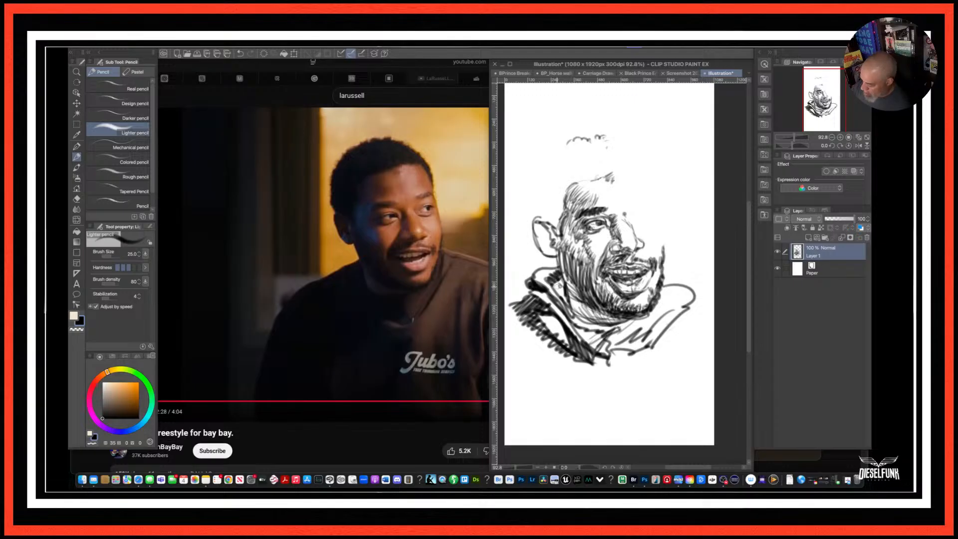
# Darken the inner folds of the near collar, and fill in the neck shadow beneath the jaw and chin.
pyautogui.moveTo(557, 280)
pyautogui.mouseDown()
pyautogui.moveTo(551, 296)
pyautogui.moveTo(532, 280)
pyautogui.moveTo(546, 282)
pyautogui.moveTo(543, 323)
pyautogui.moveTo(559, 348)
pyautogui.moveTo(538, 310)
pyautogui.moveTo(546, 315)
pyautogui.mouseUp()
pyautogui.moveTo(575, 304)
pyautogui.mouseDown()
pyautogui.moveTo(552, 334)
pyautogui.moveTo(567, 344)
pyautogui.moveTo(571, 334)
pyautogui.moveTo(586, 339)
pyautogui.moveTo(598, 355)
pyautogui.mouseUp()
pyautogui.moveTo(598, 326)
pyautogui.mouseDown()
pyautogui.moveTo(583, 340)
pyautogui.moveTo(577, 332)
pyautogui.mouseUp()
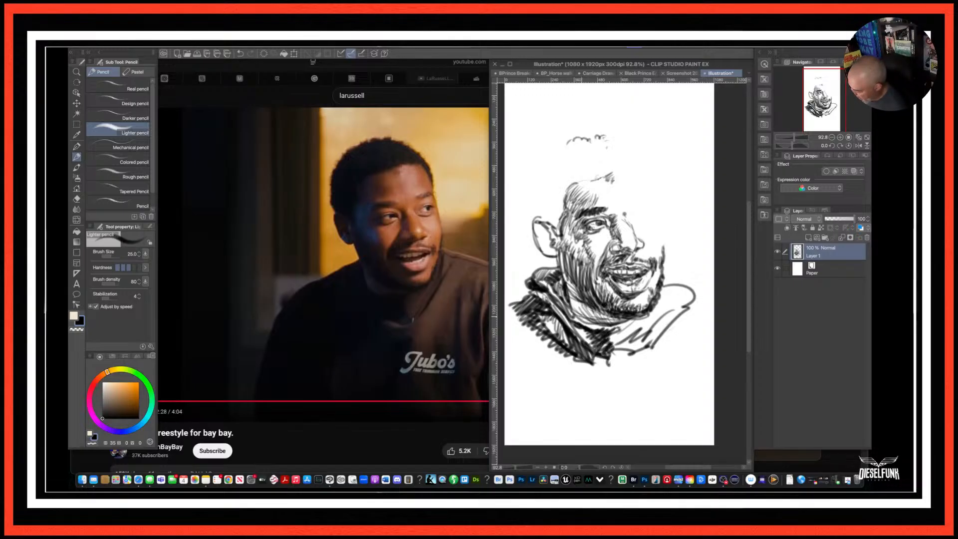
pyautogui.moveTo(577, 298); pyautogui.dragTo(566, 325)
pyautogui.moveTo(599, 317)
pyautogui.mouseDown()
pyautogui.moveTo(576, 328)
pyautogui.moveTo(590, 330)
pyautogui.mouseUp()
pyautogui.moveTo(591, 307); pyautogui.dragTo(572, 324)
pyautogui.moveTo(587, 298)
pyautogui.mouseDown()
pyautogui.moveTo(568, 325)
pyautogui.moveTo(583, 328)
pyautogui.mouseUp()
pyautogui.moveTo(604, 319)
pyautogui.mouseDown()
pyautogui.moveTo(587, 331)
pyautogui.moveTo(595, 330)
pyautogui.mouseUp()
pyautogui.moveTo(624, 320); pyautogui.dragTo(610, 332)
pyautogui.moveTo(629, 320)
pyautogui.mouseDown()
pyautogui.moveTo(614, 331)
pyautogui.moveTo(575, 316)
pyautogui.moveTo(586, 317)
pyautogui.mouseUp()
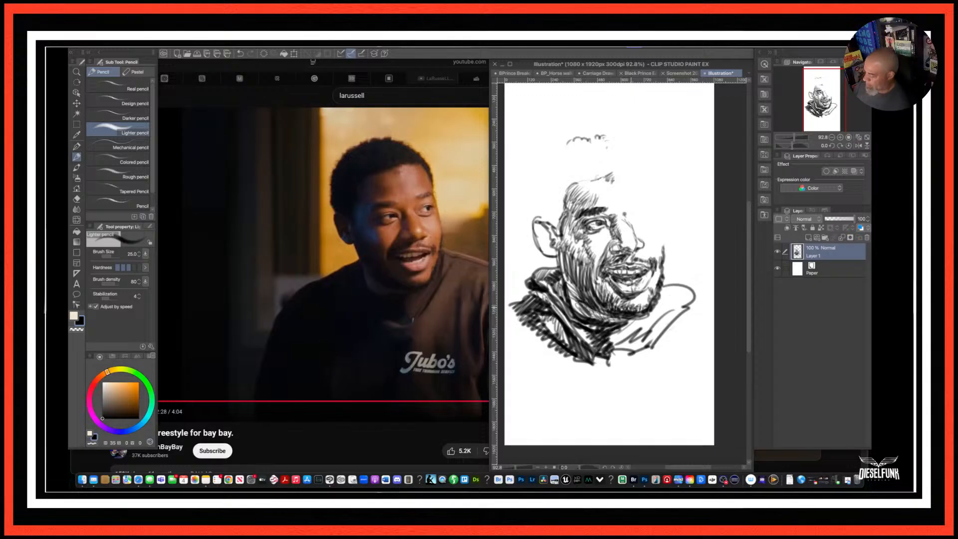
pyautogui.moveTo(614, 317); pyautogui.dragTo(631, 317)
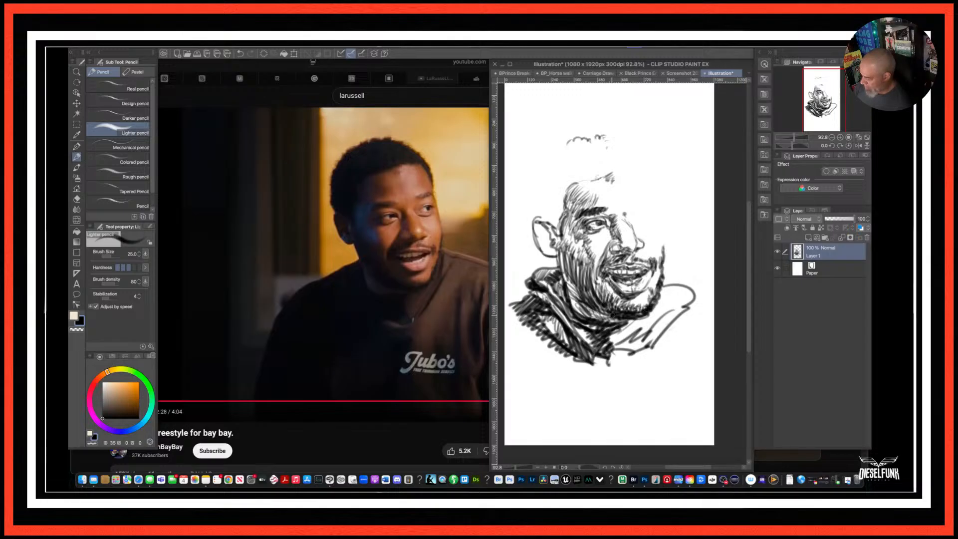
# Deepen the shading along the near jaw and cheek, and shade the inside of the ear.
pyautogui.moveTo(596, 306)
pyautogui.mouseDown()
pyautogui.moveTo(603, 315)
pyautogui.moveTo(580, 296)
pyautogui.moveTo(581, 306)
pyautogui.moveTo(568, 278)
pyautogui.moveTo(569, 293)
pyautogui.mouseUp()
pyautogui.moveTo(570, 248)
pyautogui.mouseDown()
pyautogui.moveTo(566, 263)
pyautogui.moveTo(555, 257)
pyautogui.mouseUp()
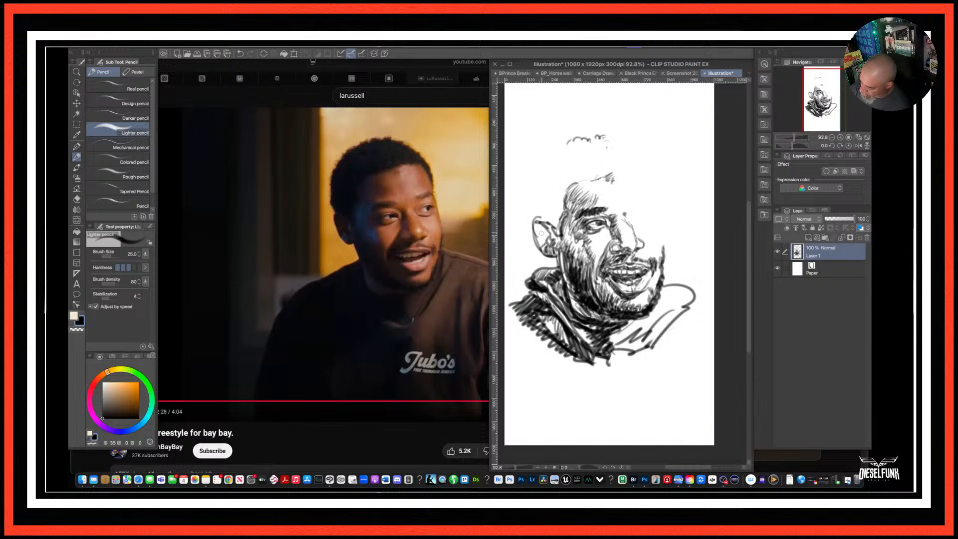
pyautogui.moveTo(541, 239)
pyautogui.mouseDown()
pyautogui.moveTo(532, 218)
pyautogui.moveTo(542, 225)
pyautogui.mouseUp()
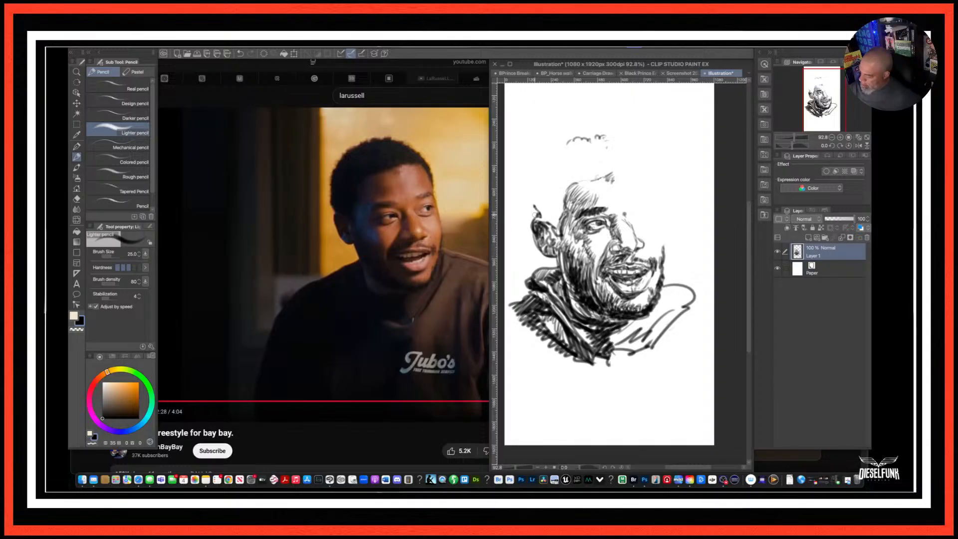
# Outline the curly hair from the ear up to the crown, and hatch the hair dark between ear and temple.
pyautogui.moveTo(533, 192)
pyautogui.mouseDown()
pyautogui.moveTo(539, 152)
pyautogui.moveTo(601, 133)
pyautogui.mouseUp()
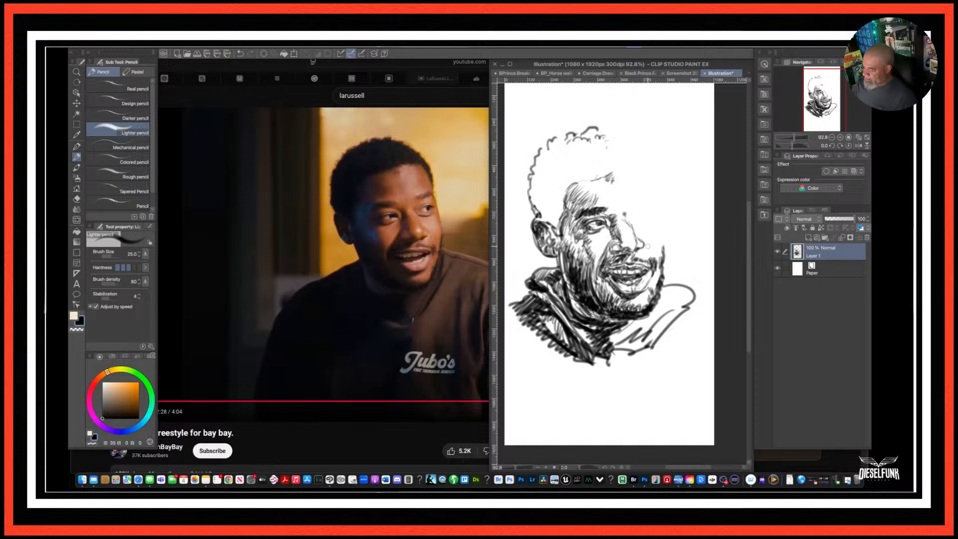
pyautogui.moveTo(652, 248); pyautogui.dragTo(656, 261)
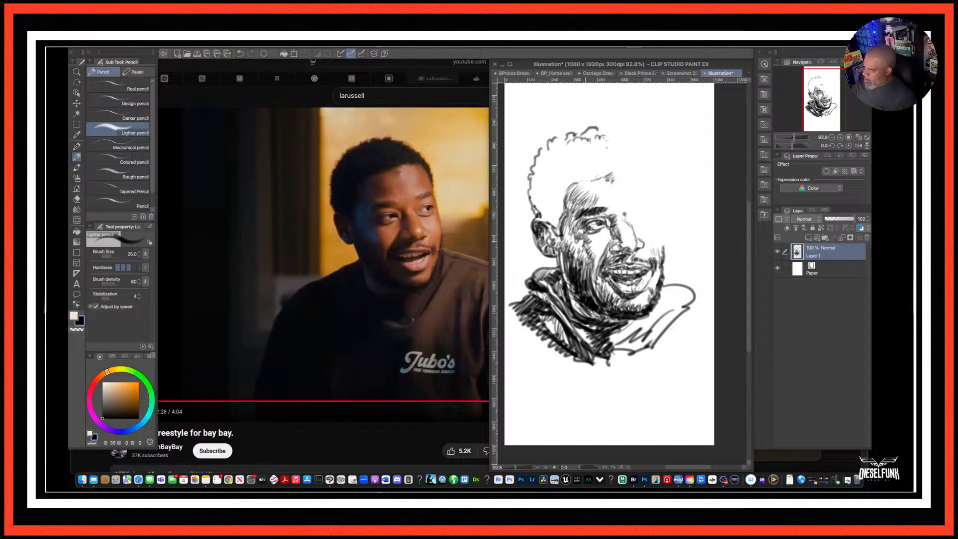
pyautogui.moveTo(581, 244)
pyautogui.mouseDown()
pyautogui.moveTo(590, 259)
pyautogui.moveTo(574, 243)
pyautogui.mouseUp()
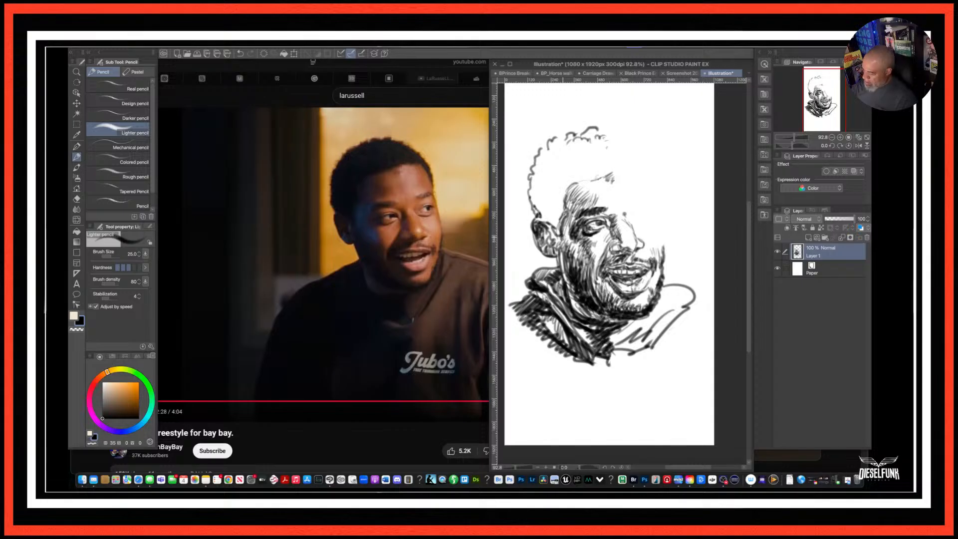
pyautogui.moveTo(572, 214)
pyautogui.mouseDown()
pyautogui.moveTo(558, 237)
pyautogui.moveTo(549, 230)
pyautogui.mouseUp()
pyautogui.moveTo(563, 197); pyautogui.dragTo(540, 222)
pyautogui.moveTo(546, 212); pyautogui.dragTo(538, 221)
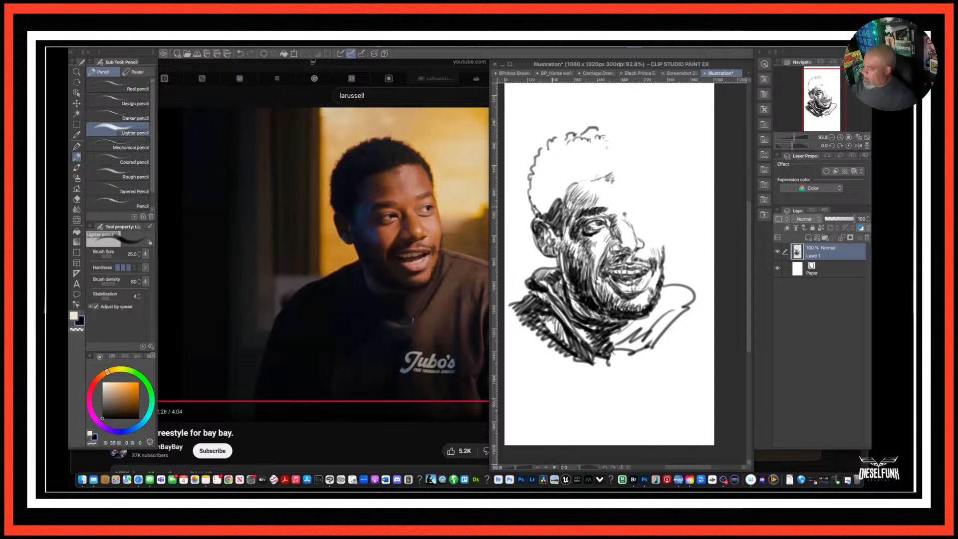
# Deepen the shadow along the near jaw and neck, and hatch folds into the far side of the collar.
pyautogui.moveTo(568, 251)
pyautogui.mouseDown()
pyautogui.moveTo(561, 285)
pyautogui.moveTo(559, 272)
pyautogui.mouseUp()
pyautogui.moveTo(572, 274)
pyautogui.mouseDown()
pyautogui.moveTo(564, 288)
pyautogui.moveTo(546, 278)
pyautogui.moveTo(557, 298)
pyautogui.mouseUp()
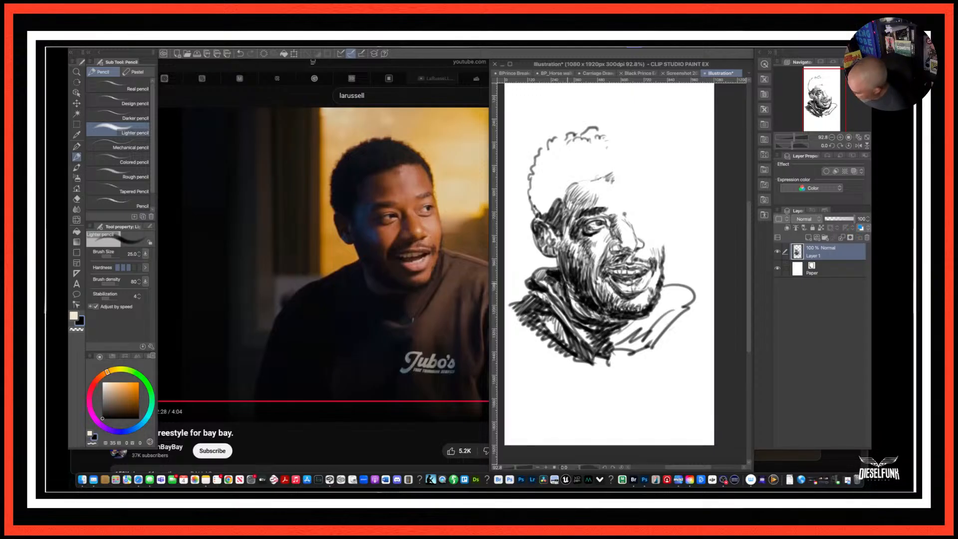
pyautogui.moveTo(581, 297); pyautogui.dragTo(573, 304)
pyautogui.moveTo(597, 306); pyautogui.dragTo(579, 324)
pyautogui.moveTo(567, 288); pyautogui.dragTo(557, 304)
pyautogui.moveTo(563, 282); pyautogui.dragTo(556, 301)
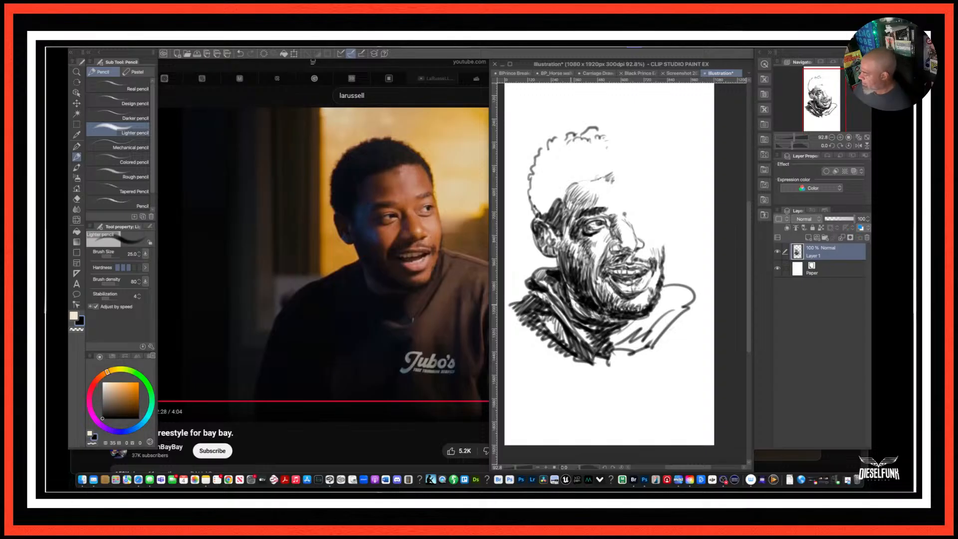
pyautogui.moveTo(674, 289)
pyautogui.mouseDown()
pyautogui.moveTo(664, 296)
pyautogui.moveTo(691, 298)
pyautogui.moveTo(674, 291)
pyautogui.moveTo(664, 313)
pyautogui.moveTo(639, 331)
pyautogui.moveTo(662, 304)
pyautogui.moveTo(611, 344)
pyautogui.moveTo(632, 351)
pyautogui.moveTo(621, 369)
pyautogui.mouseUp()
pyautogui.moveTo(684, 300)
pyautogui.mouseDown()
pyautogui.moveTo(677, 311)
pyautogui.moveTo(687, 274)
pyautogui.moveTo(693, 291)
pyautogui.moveTo(663, 285)
pyautogui.moveTo(673, 289)
pyautogui.mouseUp()
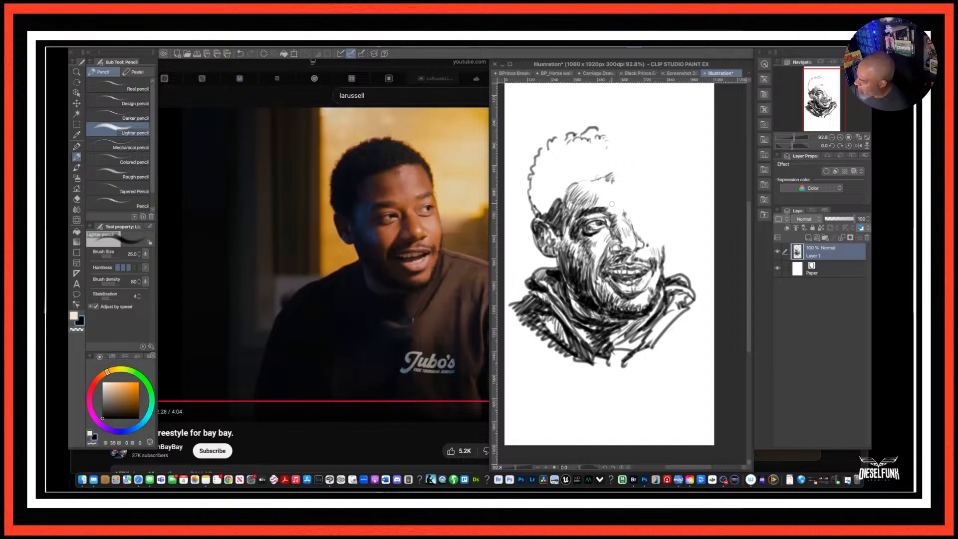
# Draw the far eye beside the nose bridge with its lids and pupil, and add the dark far eyebrow above it.
pyautogui.moveTo(619, 204); pyautogui.dragTo(620, 214)
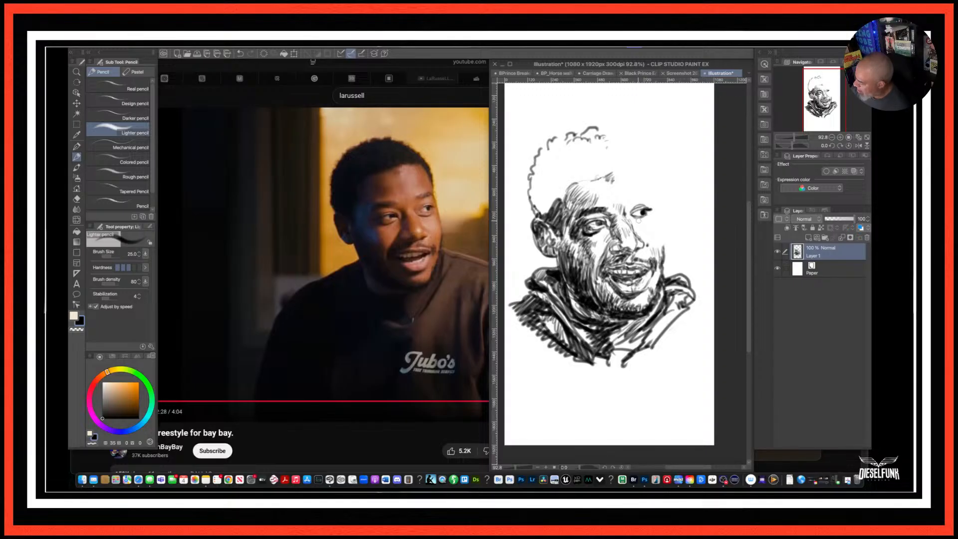
pyautogui.moveTo(633, 224); pyautogui.dragTo(649, 218)
pyautogui.moveTo(652, 222); pyautogui.dragTo(649, 217)
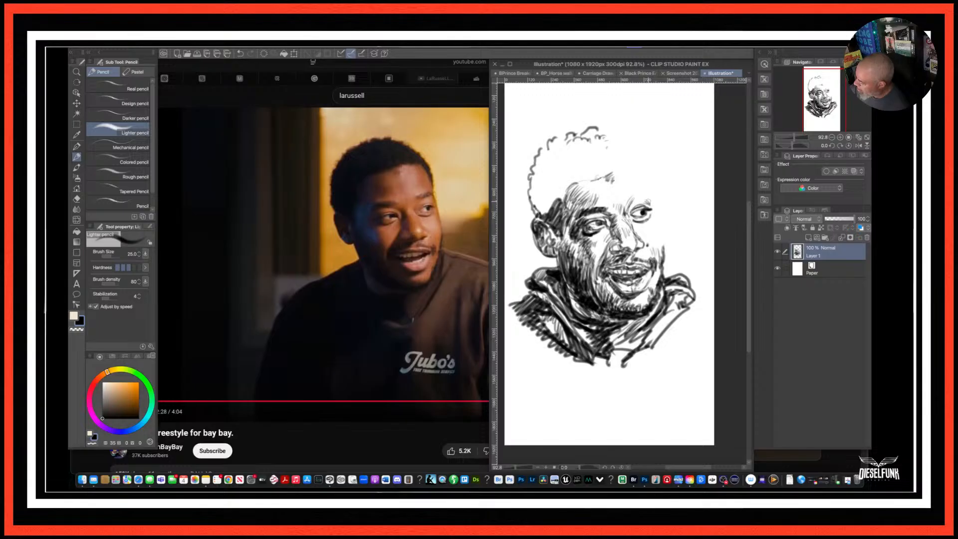
pyautogui.moveTo(648, 194); pyautogui.dragTo(654, 208)
pyautogui.moveTo(635, 194); pyautogui.dragTo(599, 211)
pyautogui.moveTo(612, 206); pyautogui.dragTo(604, 212)
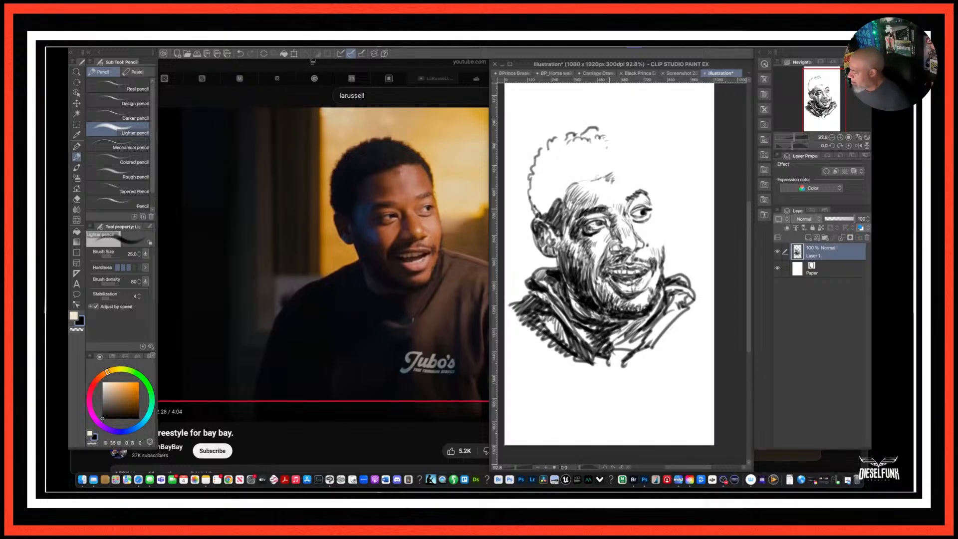
# Draw the far face contour from the forehead to the beard, and deepen the shading around the nose and mouth.
pyautogui.moveTo(657, 209)
pyautogui.mouseDown()
pyautogui.moveTo(664, 253)
pyautogui.moveTo(640, 234)
pyautogui.moveTo(643, 242)
pyautogui.mouseUp()
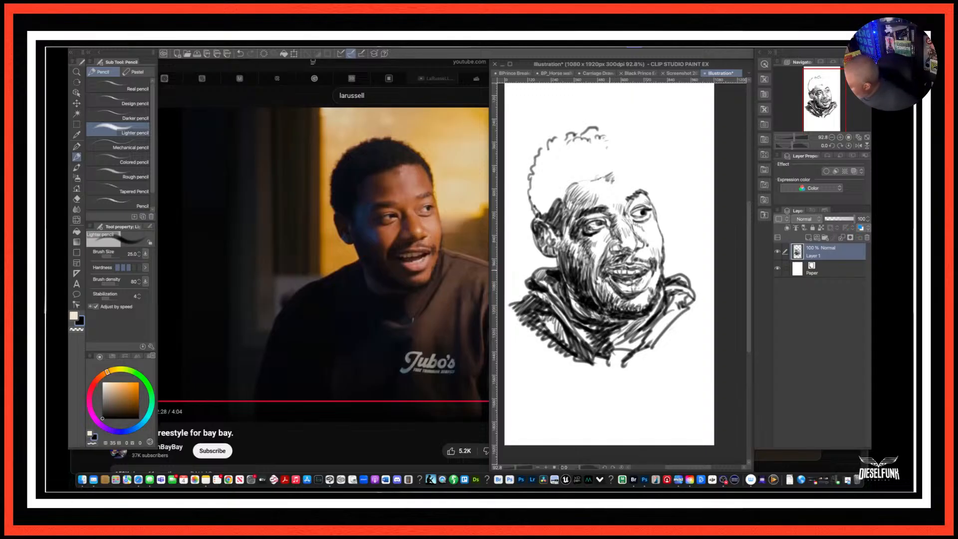
pyautogui.moveTo(608, 274); pyautogui.dragTo(626, 270)
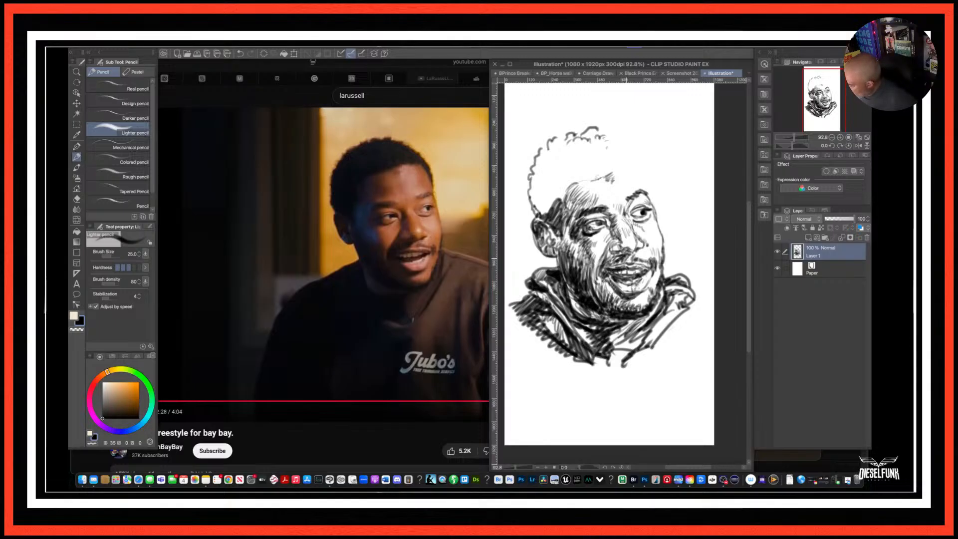
pyautogui.moveTo(620, 260)
pyautogui.mouseDown()
pyautogui.moveTo(606, 267)
pyautogui.moveTo(632, 251)
pyautogui.moveTo(618, 234)
pyautogui.mouseUp()
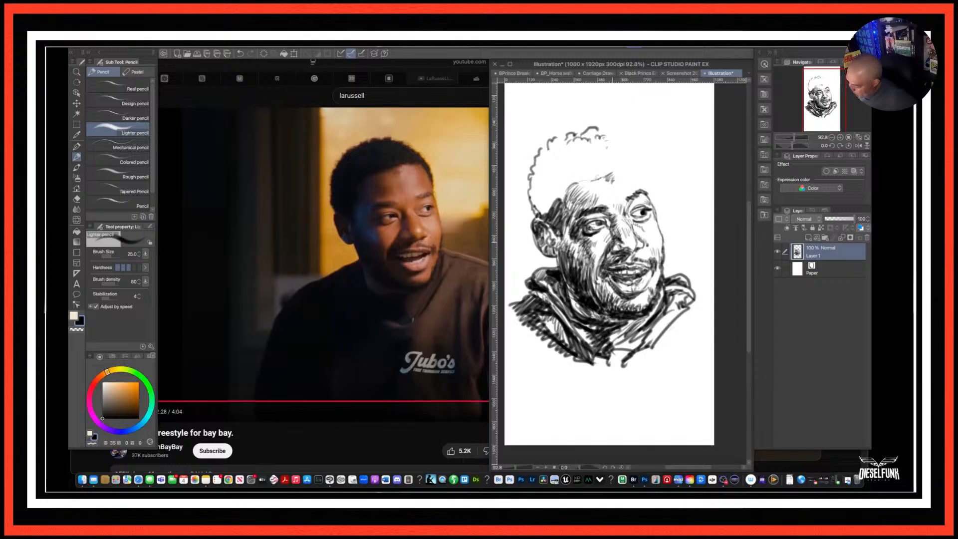
pyautogui.moveTo(613, 235); pyautogui.dragTo(620, 227)
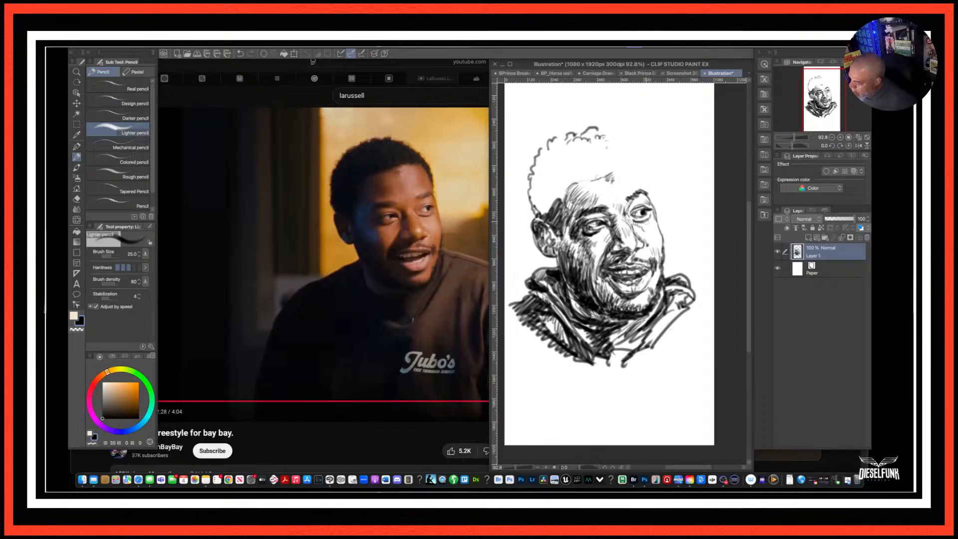
pyautogui.moveTo(651, 217)
pyautogui.mouseDown()
pyautogui.moveTo(661, 240)
pyautogui.moveTo(653, 248)
pyautogui.moveTo(668, 256)
pyautogui.mouseUp()
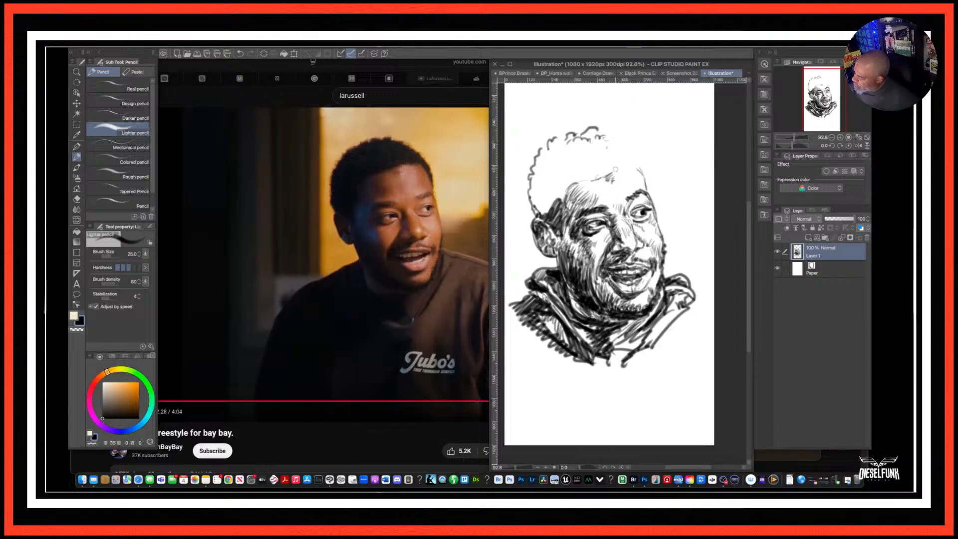
# Draw the hairline across the forehead to the far temple, and close the curly hair outline over the crown.
pyautogui.moveTo(589, 178)
pyautogui.mouseDown()
pyautogui.moveTo(629, 159)
pyautogui.moveTo(651, 196)
pyautogui.mouseUp()
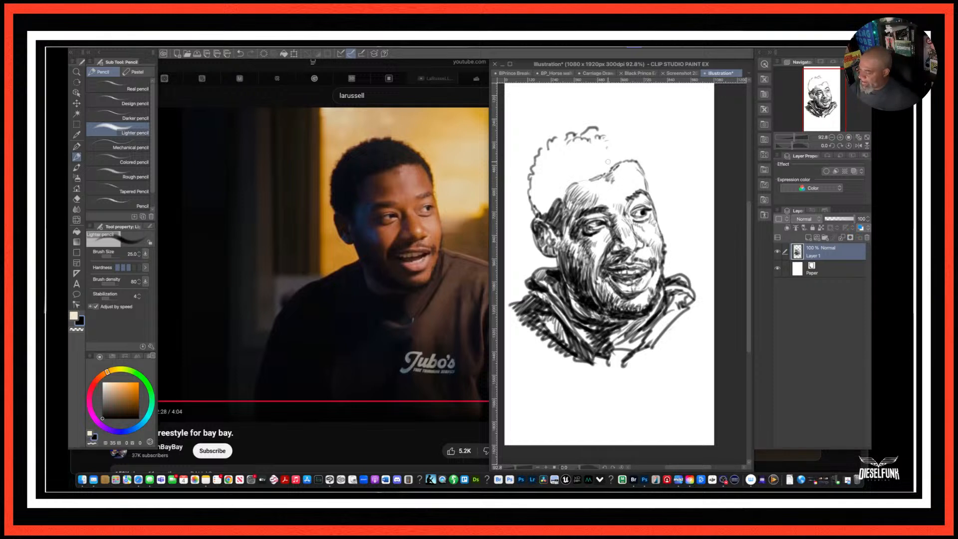
pyautogui.moveTo(608, 168)
pyautogui.mouseDown()
pyautogui.moveTo(567, 181)
pyautogui.moveTo(605, 174)
pyautogui.mouseUp()
pyautogui.moveTo(599, 132)
pyautogui.mouseDown()
pyautogui.moveTo(633, 146)
pyautogui.moveTo(650, 185)
pyautogui.moveTo(647, 170)
pyautogui.mouseUp()
pyautogui.moveTo(647, 158); pyautogui.dragTo(633, 145)
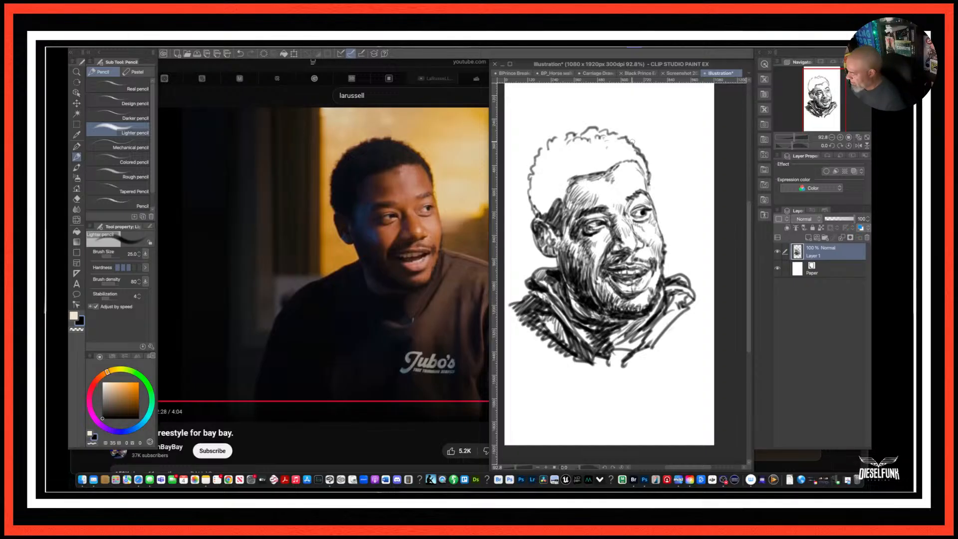
# Hatch the shirt below the collar with diagonal strokes, and darken the front hair and forehead around the hairline.
pyautogui.moveTo(590, 375)
pyautogui.mouseDown()
pyautogui.moveTo(617, 367)
pyautogui.moveTo(597, 396)
pyautogui.moveTo(574, 385)
pyautogui.moveTo(552, 389)
pyautogui.moveTo(535, 345)
pyautogui.moveTo(548, 373)
pyautogui.moveTo(619, 379)
pyautogui.moveTo(539, 342)
pyautogui.moveTo(541, 326)
pyautogui.mouseUp()
pyautogui.moveTo(674, 341)
pyautogui.mouseDown()
pyautogui.moveTo(624, 402)
pyautogui.moveTo(661, 383)
pyautogui.moveTo(643, 357)
pyautogui.moveTo(684, 333)
pyautogui.moveTo(675, 356)
pyautogui.mouseUp()
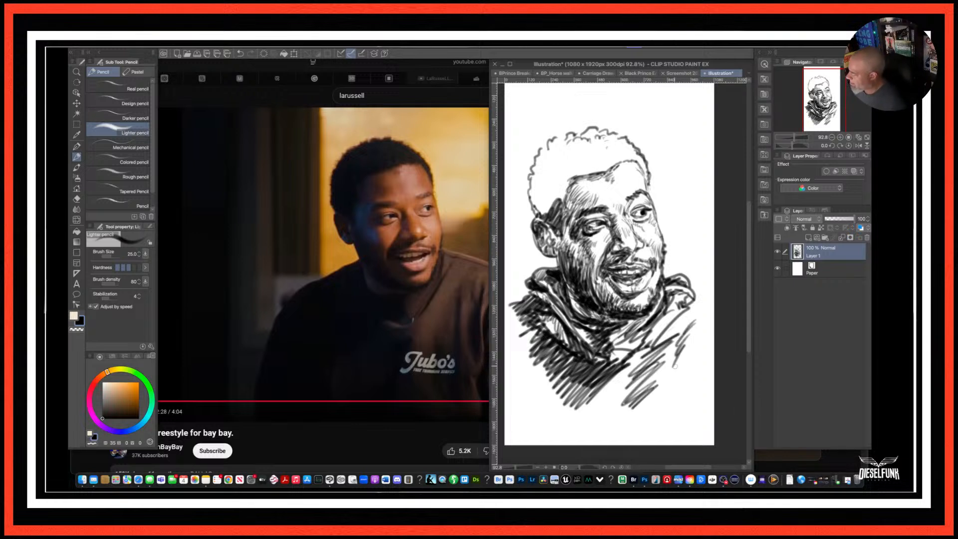
pyautogui.moveTo(561, 146)
pyautogui.mouseDown()
pyautogui.moveTo(584, 173)
pyautogui.moveTo(615, 157)
pyautogui.moveTo(604, 145)
pyautogui.moveTo(621, 149)
pyautogui.moveTo(608, 165)
pyautogui.moveTo(636, 159)
pyautogui.mouseUp()
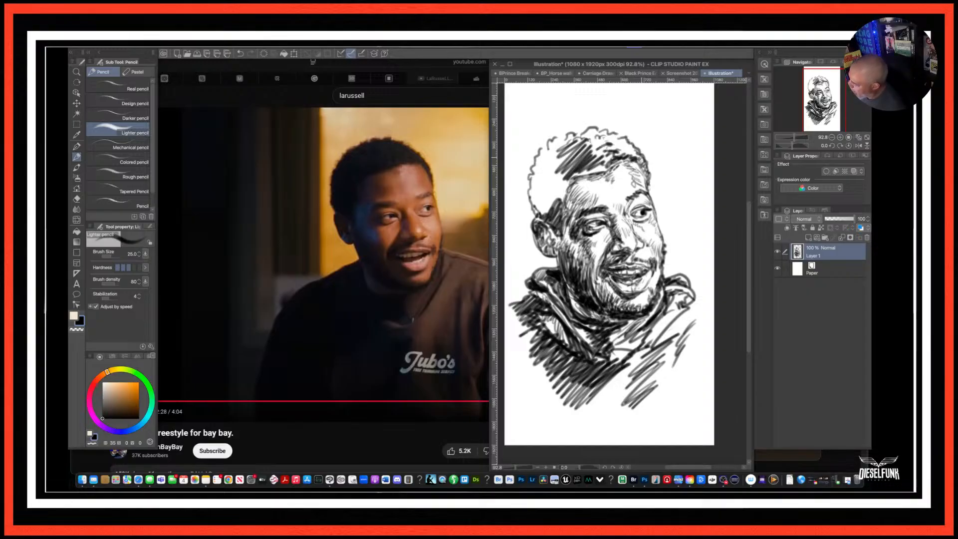
pyautogui.moveTo(576, 184); pyautogui.dragTo(610, 196)
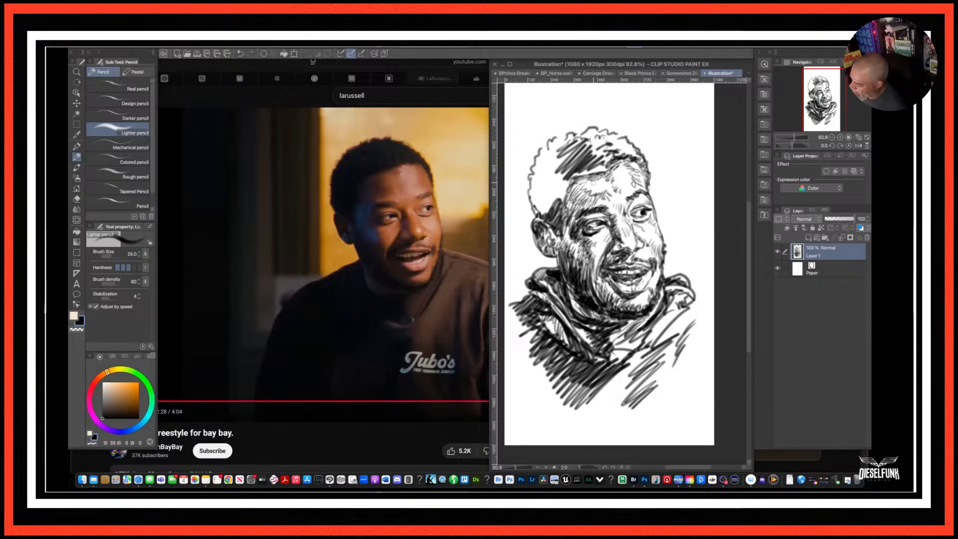
pyautogui.moveTo(590, 169); pyautogui.dragTo(611, 163)
pyautogui.moveTo(610, 145)
pyautogui.mouseDown()
pyautogui.moveTo(623, 139)
pyautogui.moveTo(577, 138)
pyautogui.moveTo(599, 160)
pyautogui.mouseUp()
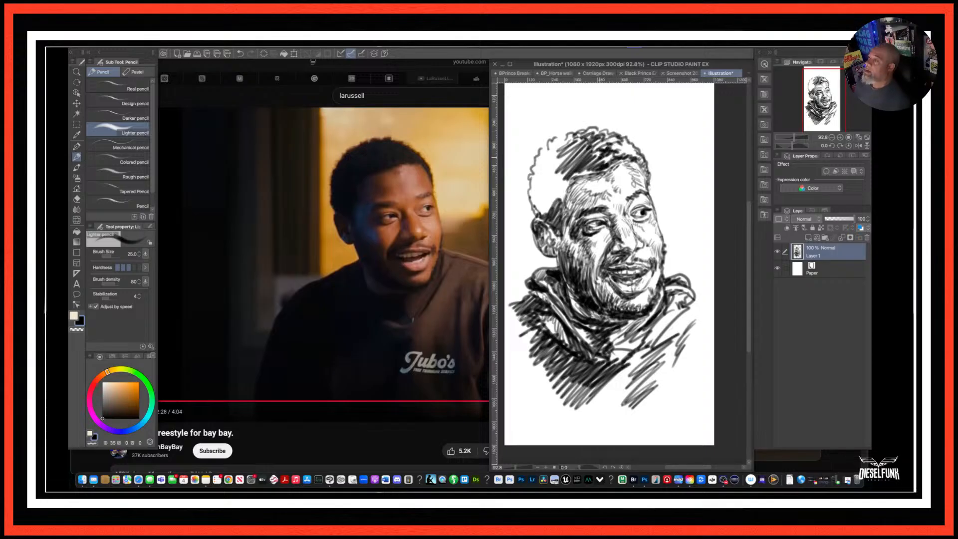
pyautogui.scroll(-1, 608, 259)
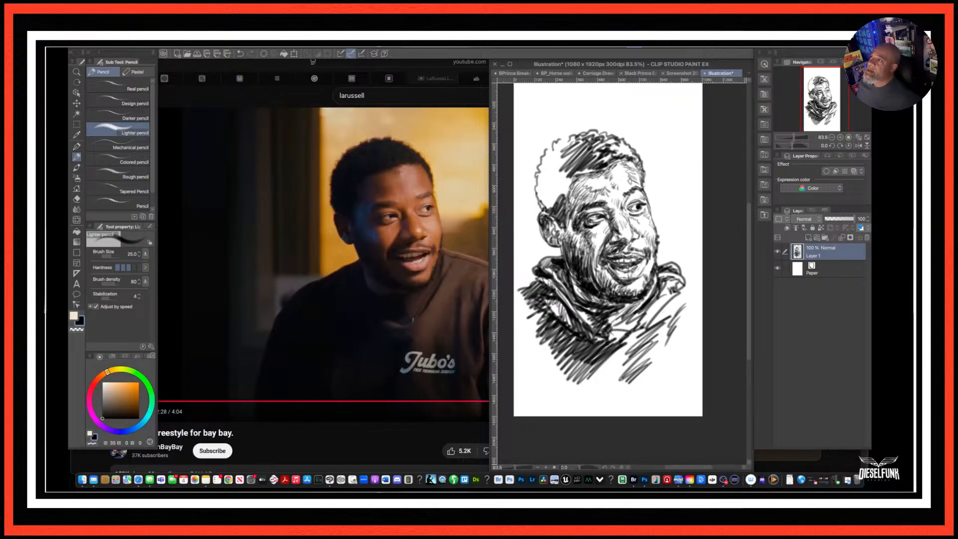
pyautogui.press('super+Tab')
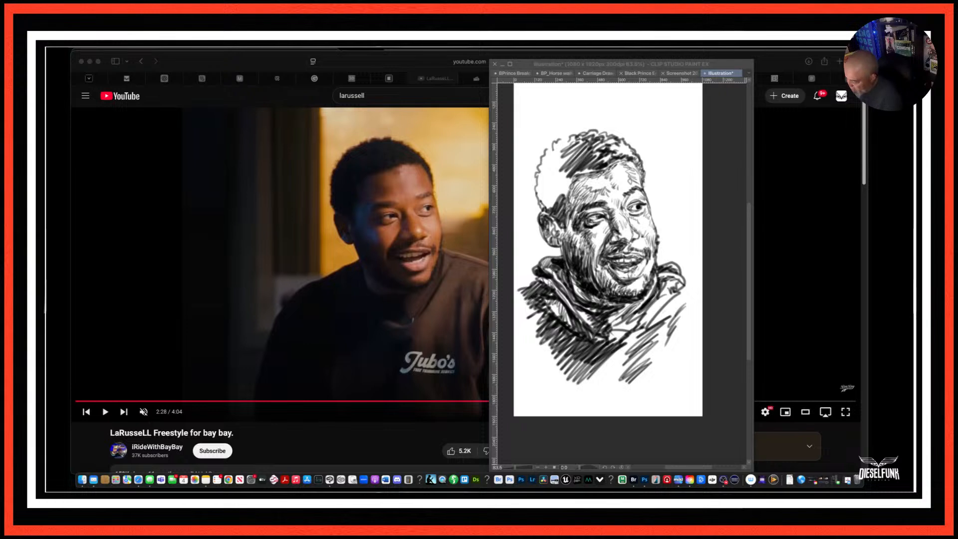
pyautogui.press('super+Tab')
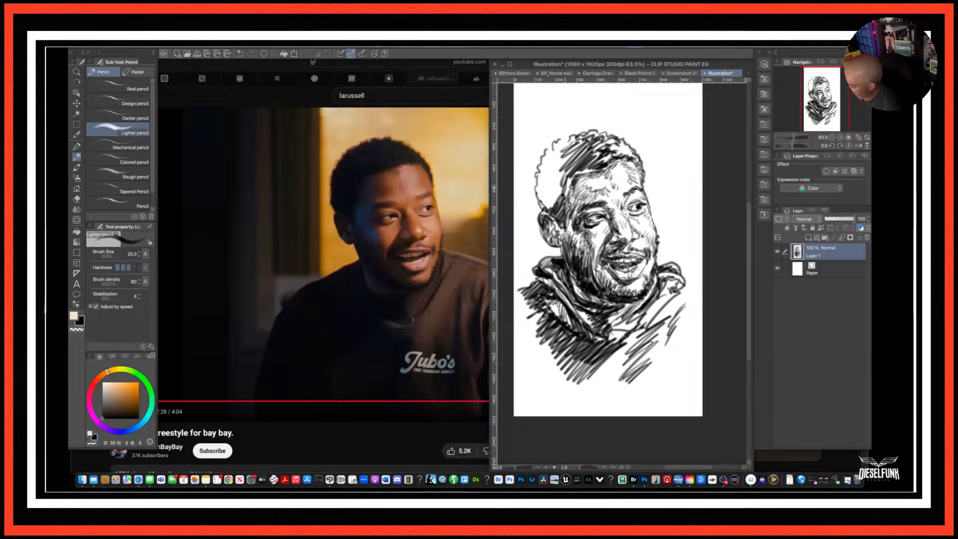
# Fill the side and back of the hair with solid black using the Lighter pencil at size 80.
pyautogui.press(']')
pyautogui.press(']')
pyautogui.press(']')
pyautogui.press(']')
pyautogui.press(']')
pyautogui.press(']')
pyautogui.moveTo(585, 144)
pyautogui.mouseDown()
pyautogui.moveTo(566, 159)
pyautogui.moveTo(558, 145)
pyautogui.moveTo(547, 199)
pyautogui.moveTo(568, 154)
pyautogui.moveTo(557, 147)
pyautogui.moveTo(546, 164)
pyautogui.moveTo(539, 204)
pyautogui.moveTo(558, 202)
pyautogui.mouseUp()
pyautogui.moveTo(571, 160)
pyautogui.mouseDown()
pyautogui.moveTo(580, 134)
pyautogui.moveTo(566, 135)
pyautogui.moveTo(567, 144)
pyautogui.moveTo(579, 140)
pyautogui.moveTo(579, 165)
pyautogui.moveTo(616, 151)
pyautogui.moveTo(563, 144)
pyautogui.moveTo(548, 158)
pyautogui.moveTo(541, 197)
pyautogui.moveTo(549, 205)
pyautogui.moveTo(571, 167)
pyautogui.moveTo(564, 198)
pyautogui.moveTo(539, 192)
pyautogui.moveTo(541, 183)
pyautogui.moveTo(544, 206)
pyautogui.mouseUp()
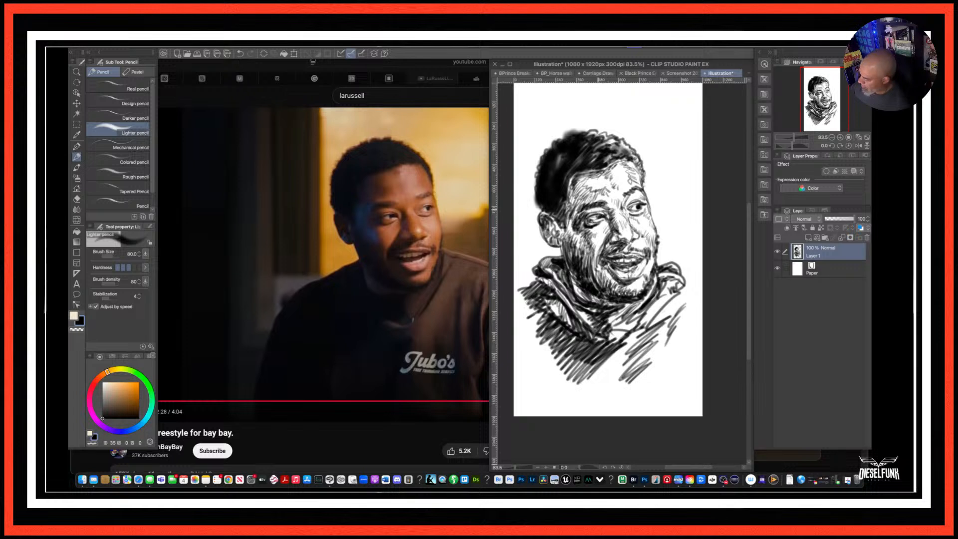
# Add soft tone to the near cheek and jaw, around the nose and far eye, and above the brows.
pyautogui.moveTo(582, 234)
pyautogui.mouseDown()
pyautogui.moveTo(598, 250)
pyautogui.moveTo(579, 252)
pyautogui.moveTo(594, 287)
pyautogui.mouseUp()
pyautogui.moveTo(611, 246)
pyautogui.mouseDown()
pyautogui.moveTo(594, 272)
pyautogui.moveTo(609, 252)
pyautogui.mouseUp()
pyautogui.moveTo(644, 217)
pyautogui.mouseDown()
pyautogui.moveTo(620, 243)
pyautogui.moveTo(610, 216)
pyautogui.moveTo(628, 229)
pyautogui.moveTo(619, 221)
pyautogui.mouseUp()
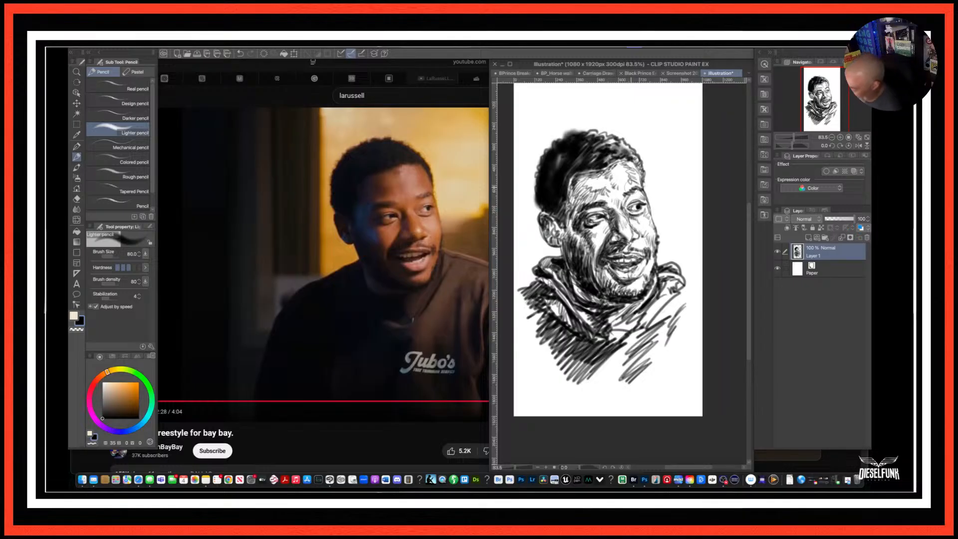
pyautogui.moveTo(630, 186); pyautogui.dragTo(604, 202)
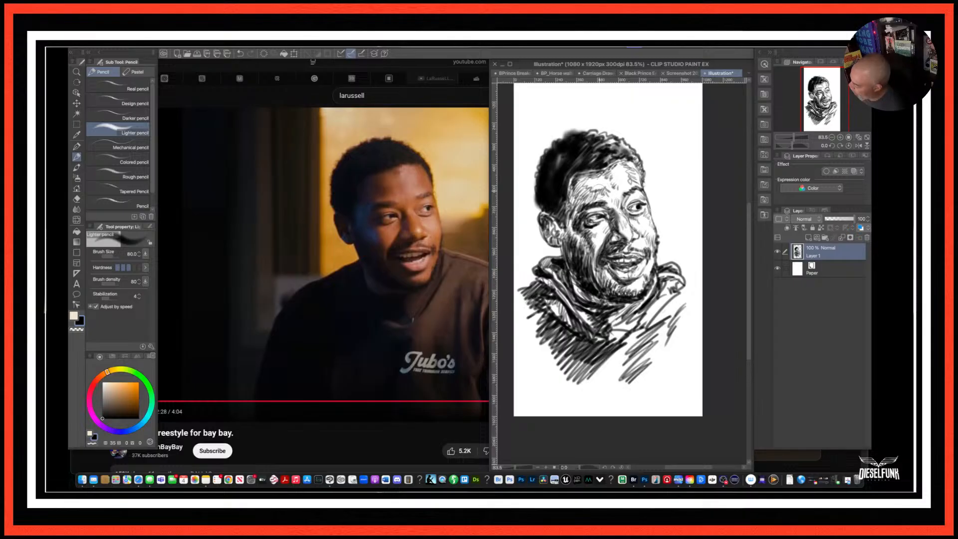
# Shade the near temple and forehead below the hairline, and deepen the black across the crown and side hair.
pyautogui.moveTo(589, 167)
pyautogui.mouseDown()
pyautogui.moveTo(576, 192)
pyautogui.moveTo(592, 201)
pyautogui.moveTo(569, 187)
pyautogui.moveTo(570, 212)
pyautogui.moveTo(570, 199)
pyautogui.mouseUp()
pyautogui.moveTo(585, 194)
pyautogui.mouseDown()
pyautogui.moveTo(575, 206)
pyautogui.moveTo(582, 190)
pyautogui.mouseUp()
pyautogui.moveTo(603, 189); pyautogui.dragTo(593, 203)
pyautogui.moveTo(629, 167)
pyautogui.mouseDown()
pyautogui.moveTo(600, 167)
pyautogui.moveTo(591, 188)
pyautogui.mouseUp()
pyautogui.moveTo(607, 174); pyautogui.dragTo(593, 189)
pyautogui.moveTo(629, 164); pyautogui.dragTo(620, 189)
pyautogui.moveTo(628, 156)
pyautogui.mouseDown()
pyautogui.moveTo(584, 160)
pyautogui.moveTo(561, 177)
pyautogui.moveTo(541, 167)
pyautogui.moveTo(536, 190)
pyautogui.mouseUp()
pyautogui.moveTo(595, 158); pyautogui.dragTo(574, 160)
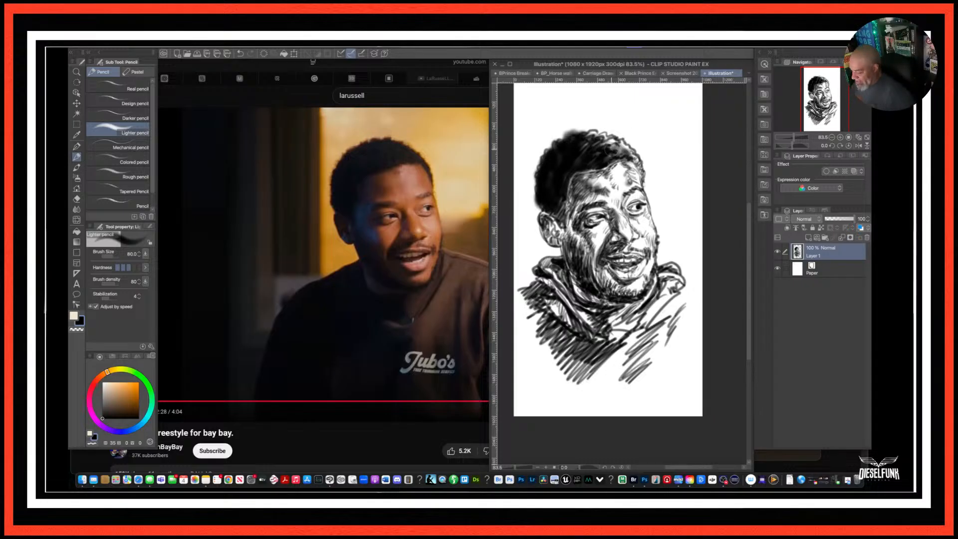
# Darken the neck shadow under the chin, and add light tone to the near cheek and forehead.
pyautogui.moveTo(613, 303)
pyautogui.mouseDown()
pyautogui.moveTo(605, 291)
pyautogui.moveTo(592, 309)
pyautogui.moveTo(601, 308)
pyautogui.moveTo(581, 306)
pyautogui.mouseUp()
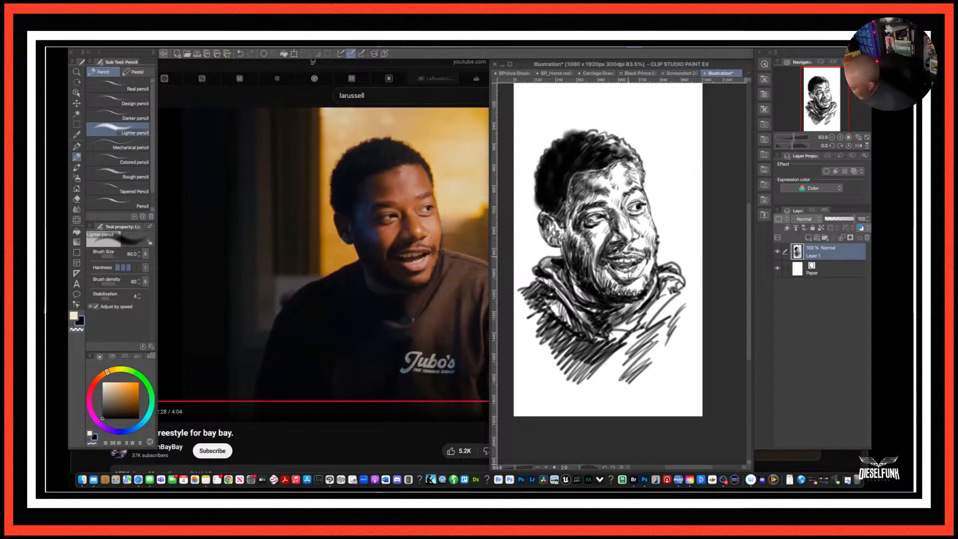
pyautogui.moveTo(611, 260)
pyautogui.mouseDown()
pyautogui.moveTo(619, 272)
pyautogui.moveTo(594, 263)
pyautogui.moveTo(601, 254)
pyautogui.mouseUp()
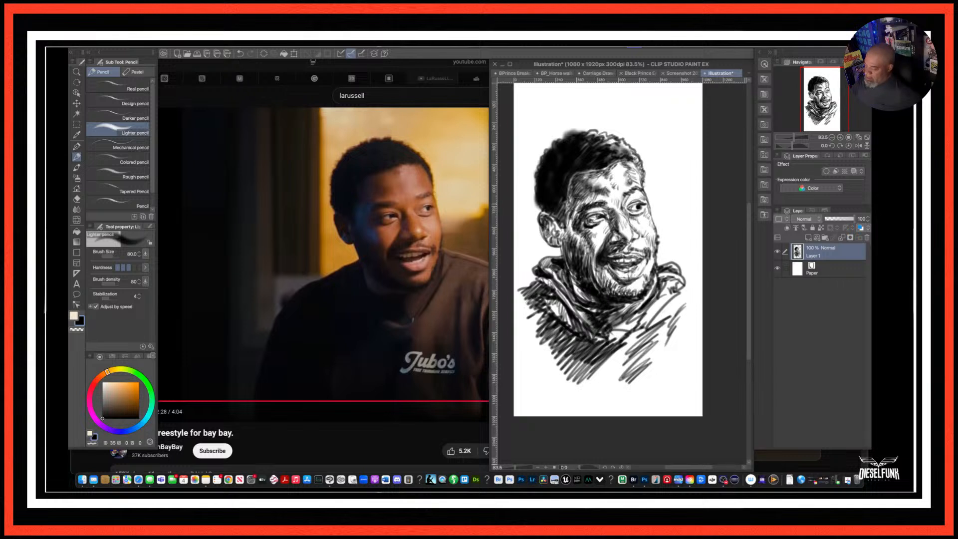
pyautogui.moveTo(598, 192)
pyautogui.mouseDown()
pyautogui.moveTo(576, 205)
pyautogui.moveTo(617, 175)
pyautogui.mouseUp()
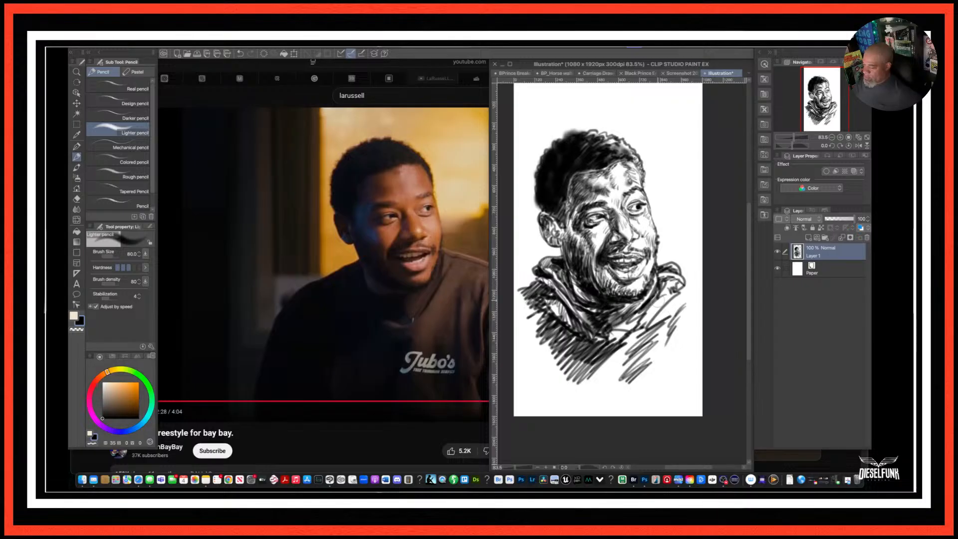
# Refine the contours of the crown and the far side of the collar with Liquify at brush size 250.
pyautogui.click(76, 220)
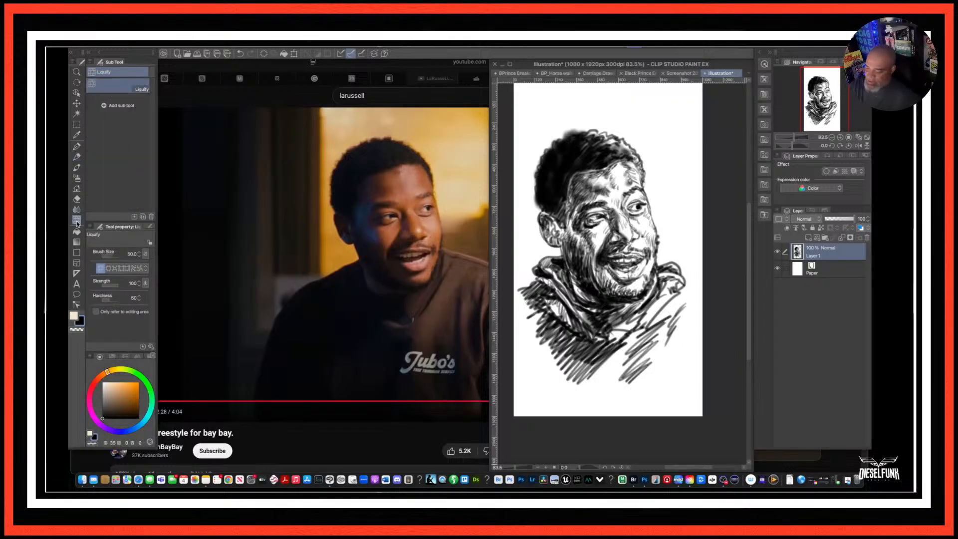
pyautogui.press(']')
pyautogui.press(']')
pyautogui.press(']')
pyautogui.press(']')
pyautogui.press(']')
pyautogui.press(']')
pyautogui.press(']')
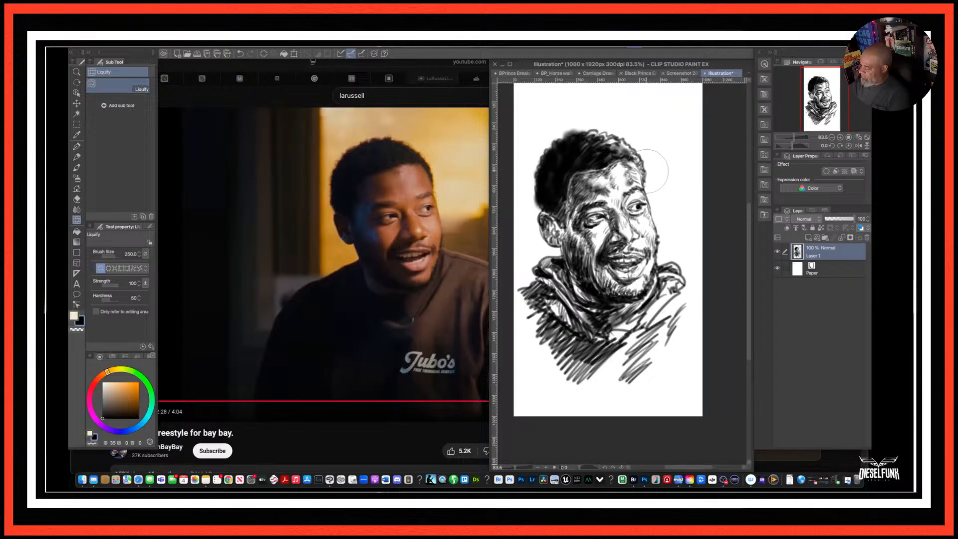
pyautogui.moveTo(626, 135)
pyautogui.mouseDown()
pyautogui.moveTo(653, 160)
pyautogui.moveTo(594, 121)
pyautogui.moveTo(554, 121)
pyautogui.mouseUp()
pyautogui.moveTo(686, 282)
pyautogui.mouseDown()
pyautogui.moveTo(607, 293)
pyautogui.moveTo(642, 302)
pyautogui.moveTo(618, 282)
pyautogui.mouseUp()
pyautogui.press('[')
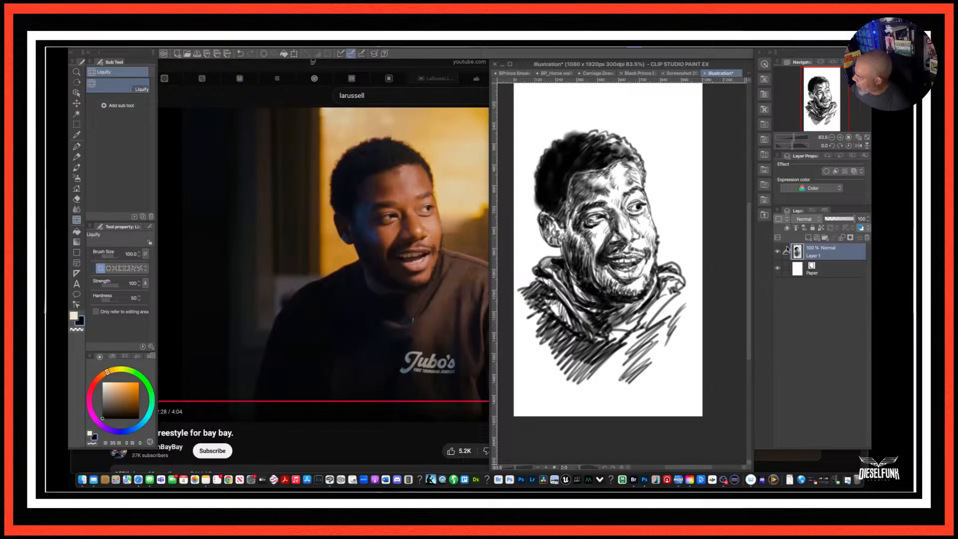
# Duplicate the Layer 1 sketch layer and hide the original.
pyautogui.rightClick(824, 255)
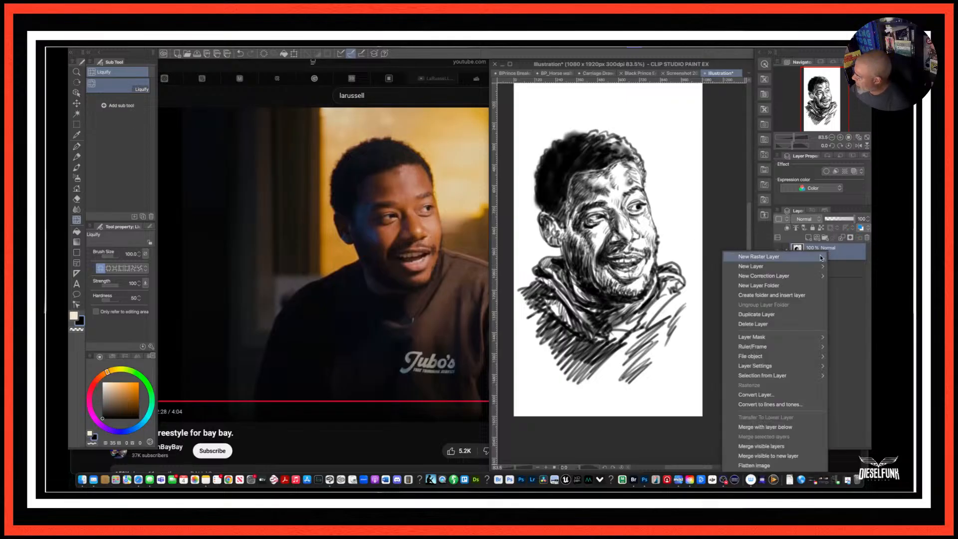
pyautogui.click(770, 314)
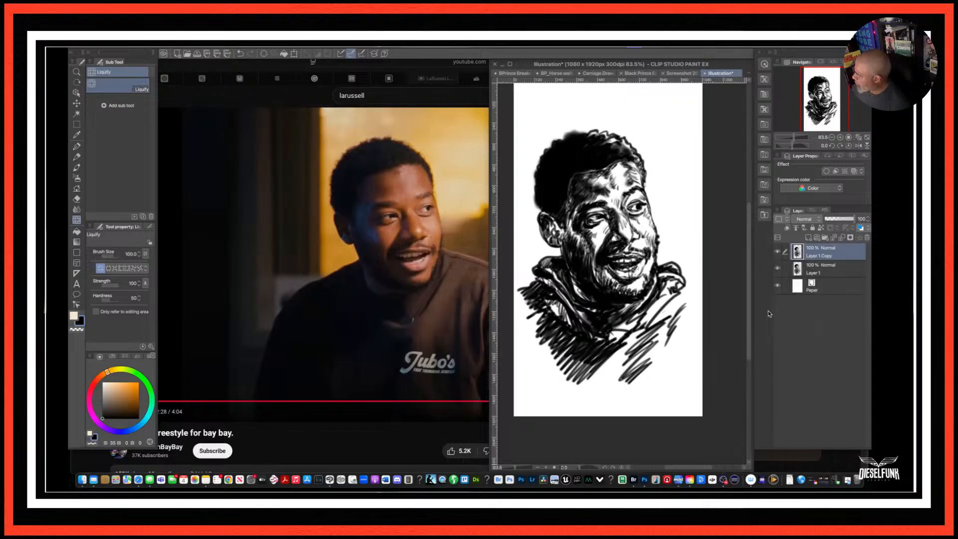
pyautogui.click(777, 269)
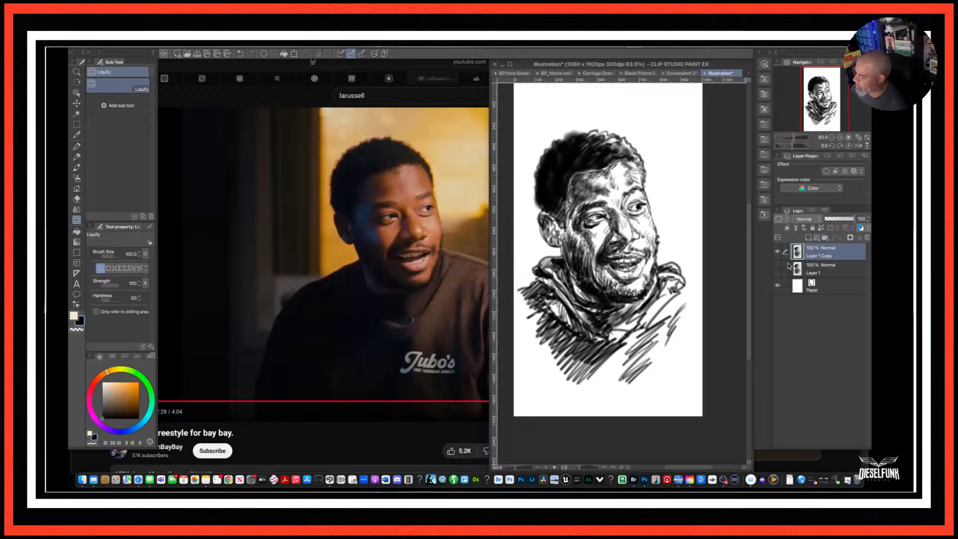
# Add a new raster layer and spray pale yellow over the face and front hair with the Soft airbrush at size 170.
pyautogui.click(809, 237)
pyautogui.click(128, 385)
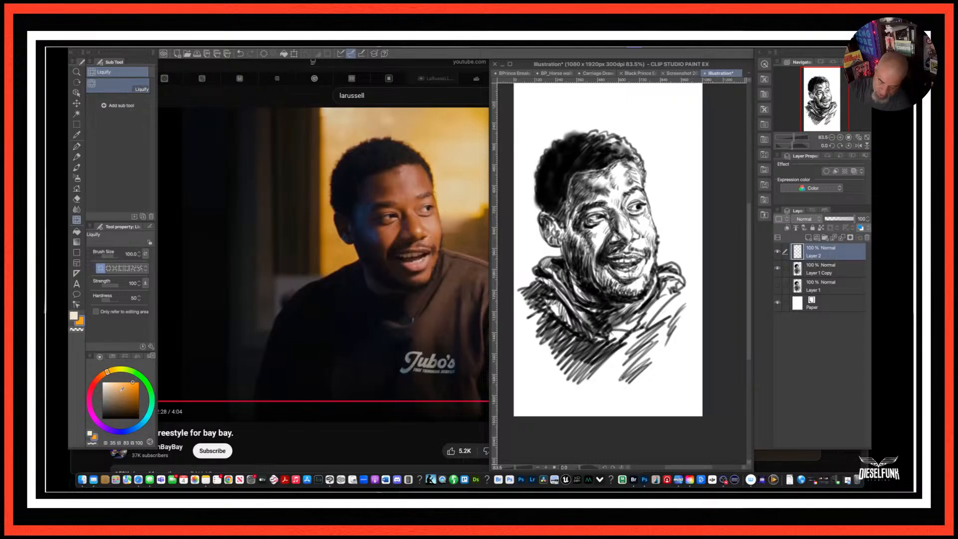
pyautogui.click(91, 432)
pyautogui.click(124, 382)
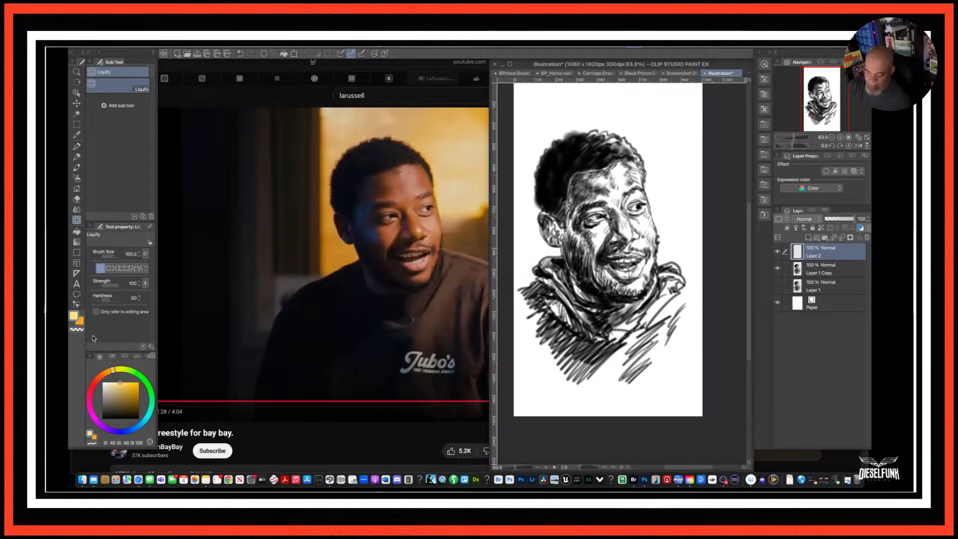
pyautogui.click(78, 179)
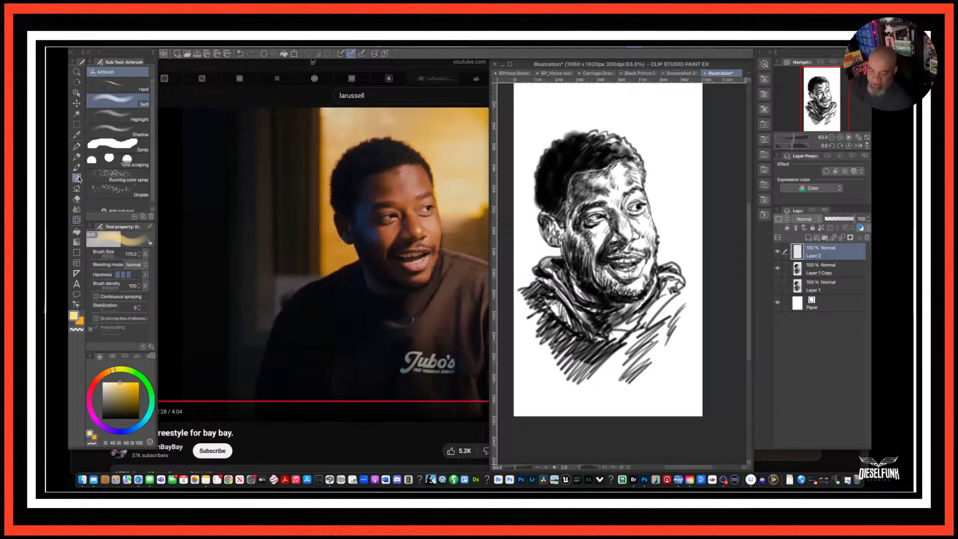
pyautogui.moveTo(624, 134)
pyautogui.mouseDown()
pyautogui.moveTo(658, 137)
pyautogui.moveTo(677, 164)
pyautogui.moveTo(598, 250)
pyautogui.moveTo(627, 240)
pyautogui.mouseUp()
# Set the colour layer's blending mode to Multiply, and airbrush pale yellow over most of the canvas at brush size 800.
pyautogui.click(804, 219)
pyautogui.click(805, 219)
pyautogui.click(804, 219)
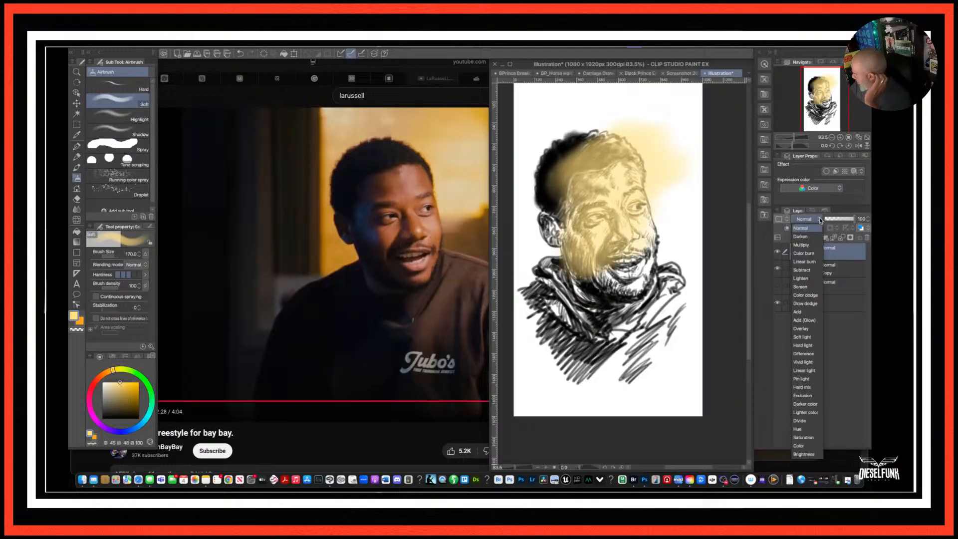
pyautogui.click(811, 247)
pyautogui.scroll(-2, 641, 290)
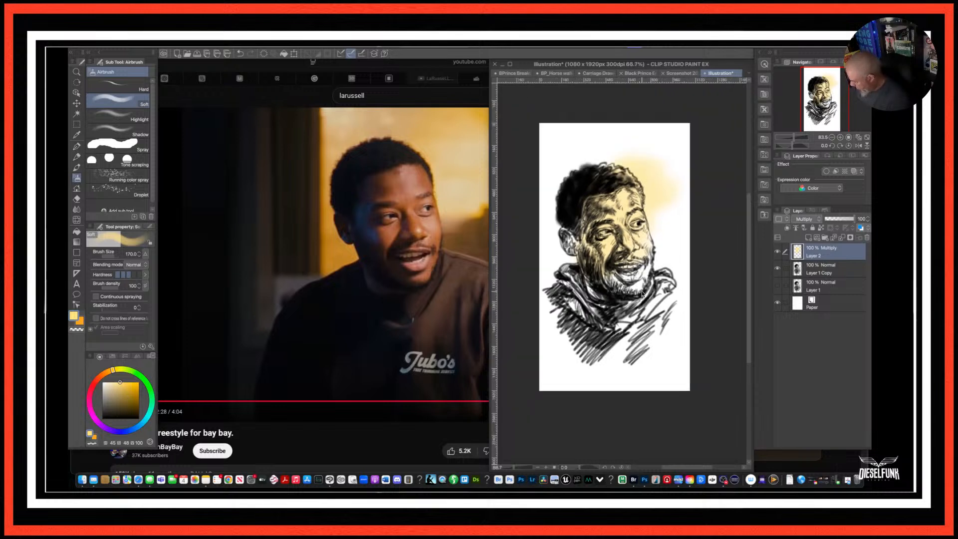
pyautogui.moveTo(668, 200)
pyautogui.mouseDown()
pyautogui.moveTo(630, 167)
pyautogui.moveTo(598, 172)
pyautogui.moveTo(605, 162)
pyautogui.moveTo(615, 179)
pyautogui.moveTo(577, 194)
pyautogui.moveTo(616, 239)
pyautogui.mouseUp()
pyautogui.moveTo(622, 272)
pyautogui.mouseDown()
pyautogui.moveTo(648, 310)
pyautogui.moveTo(629, 204)
pyautogui.moveTo(664, 209)
pyautogui.mouseUp()
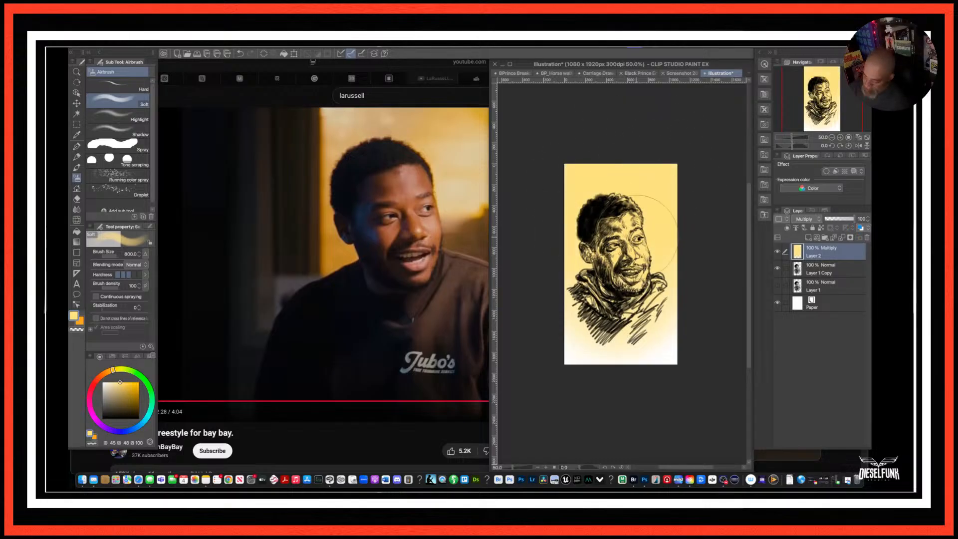
# Airbrush saturated orange over the lower part of the canvas, across the shirt area.
pyautogui.click(107, 372)
pyautogui.click(132, 382)
pyautogui.moveTo(664, 300)
pyautogui.mouseDown()
pyautogui.moveTo(574, 370)
pyautogui.moveTo(605, 375)
pyautogui.moveTo(579, 299)
pyautogui.moveTo(581, 265)
pyautogui.moveTo(659, 345)
pyautogui.moveTo(584, 253)
pyautogui.moveTo(545, 257)
pyautogui.moveTo(549, 248)
pyautogui.moveTo(589, 259)
pyautogui.moveTo(584, 229)
pyautogui.moveTo(555, 347)
pyautogui.mouseUp()
# Airbrush darker orange-brown along the bottom and behind the back of the head, and soft pale peach beside the far face.
pyautogui.click(131, 403)
pyautogui.click(128, 400)
pyautogui.moveTo(584, 345)
pyautogui.mouseDown()
pyautogui.moveTo(573, 384)
pyautogui.moveTo(675, 371)
pyautogui.moveTo(582, 352)
pyautogui.moveTo(573, 300)
pyautogui.moveTo(599, 344)
pyautogui.moveTo(582, 363)
pyautogui.moveTo(659, 350)
pyautogui.moveTo(571, 299)
pyautogui.mouseUp()
pyautogui.click(138, 401)
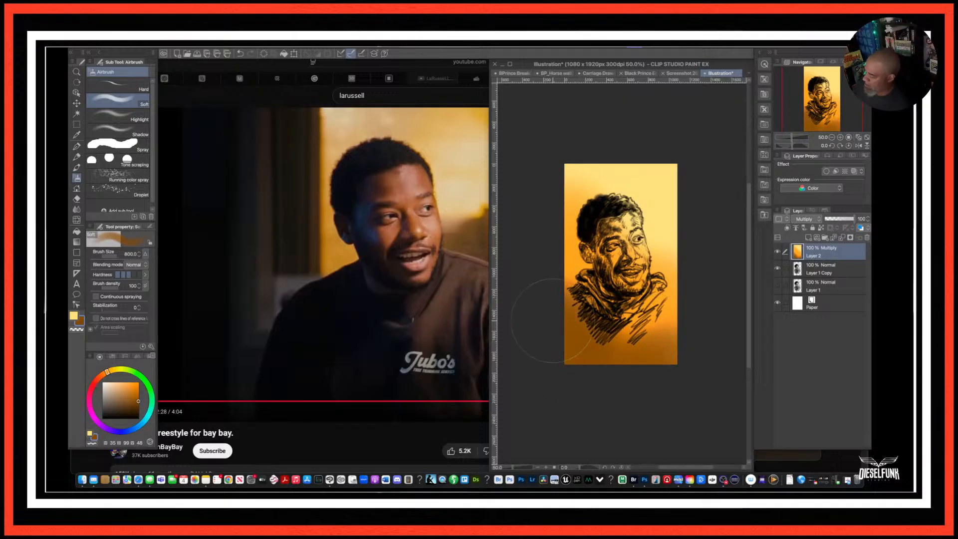
pyautogui.moveTo(535, 268); pyautogui.dragTo(529, 349)
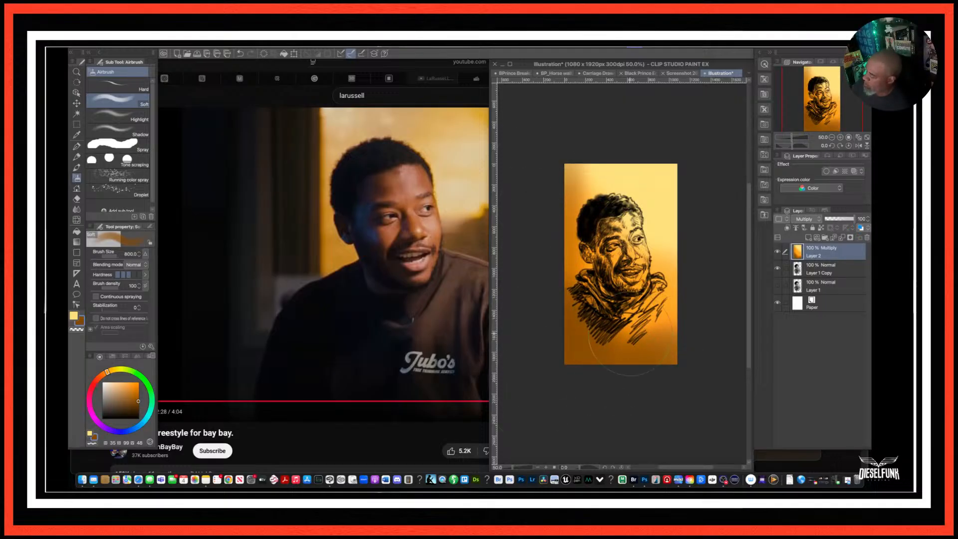
pyautogui.click(110, 382)
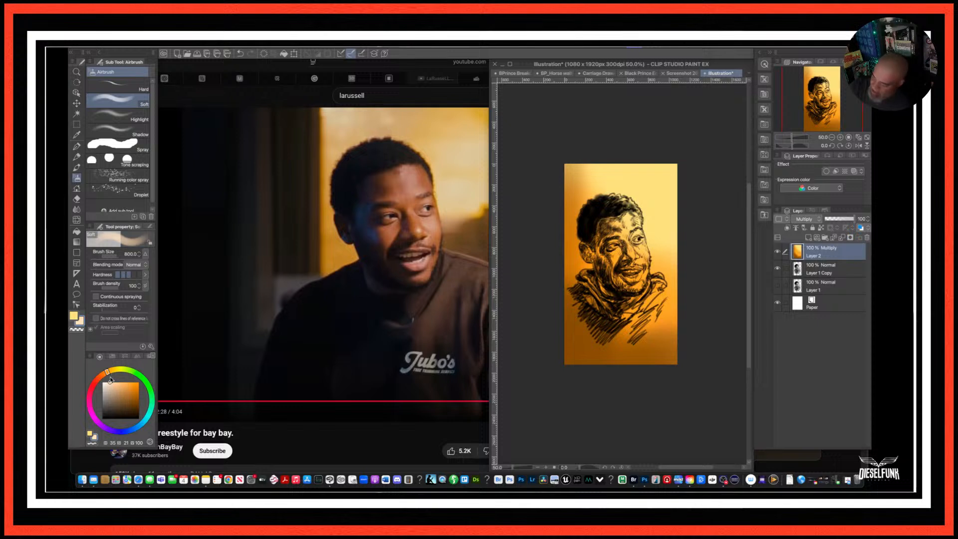
pyautogui.moveTo(672, 225)
pyautogui.mouseDown()
pyautogui.moveTo(680, 254)
pyautogui.moveTo(649, 202)
pyautogui.moveTo(664, 209)
pyautogui.moveTo(663, 183)
pyautogui.mouseUp()
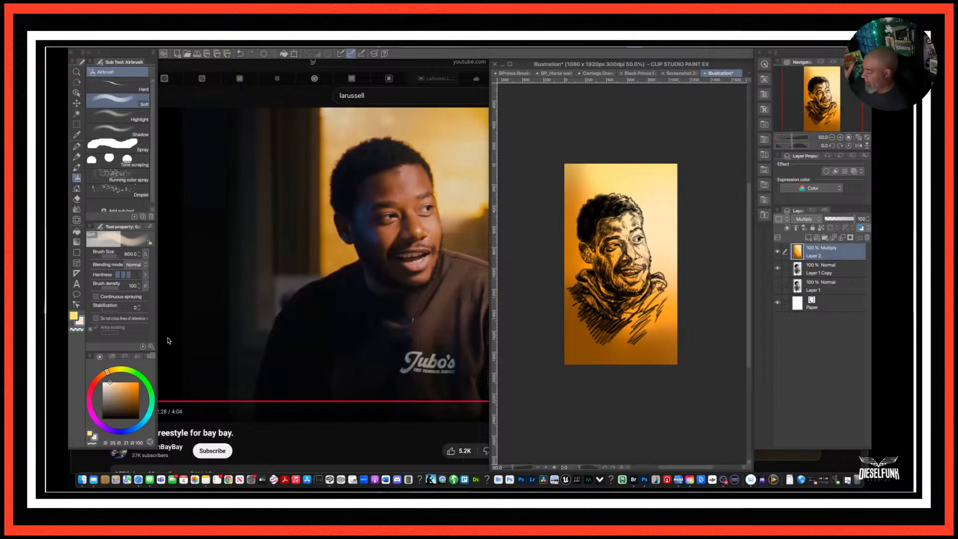
# Select the Layer 1 Copy sketch layer, set the drawing colour to black, and reduce the Soft airbrush to size 170.
pyautogui.click(825, 266)
pyautogui.click(74, 317)
pyautogui.click(83, 325)
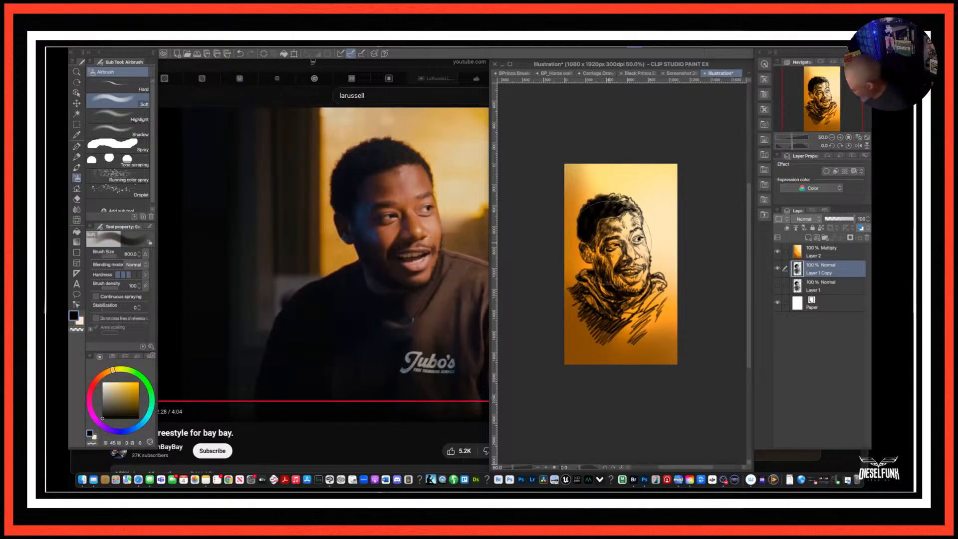
pyautogui.press('[')
pyautogui.press('[')
pyautogui.press('[')
pyautogui.press('[')
pyautogui.press('[')
pyautogui.press('[')
pyautogui.press('[')
pyautogui.press('[')
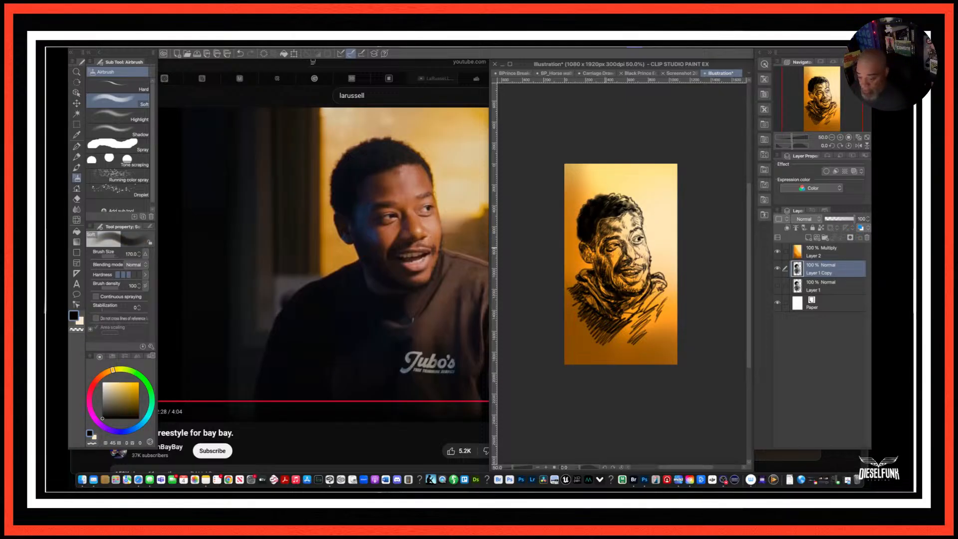
# Switch to the Lighter pencil and set its brush size to 25.
pyautogui.click(78, 167)
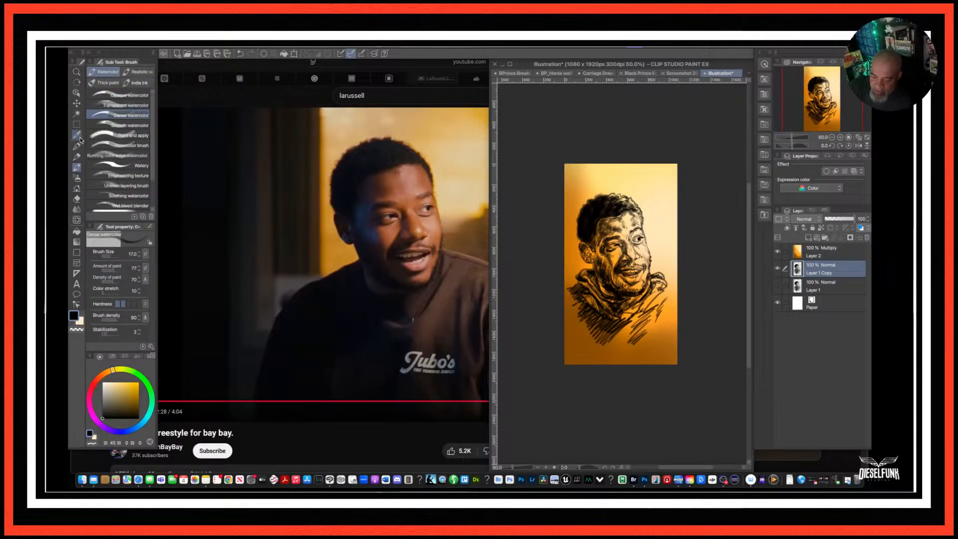
pyautogui.click(77, 177)
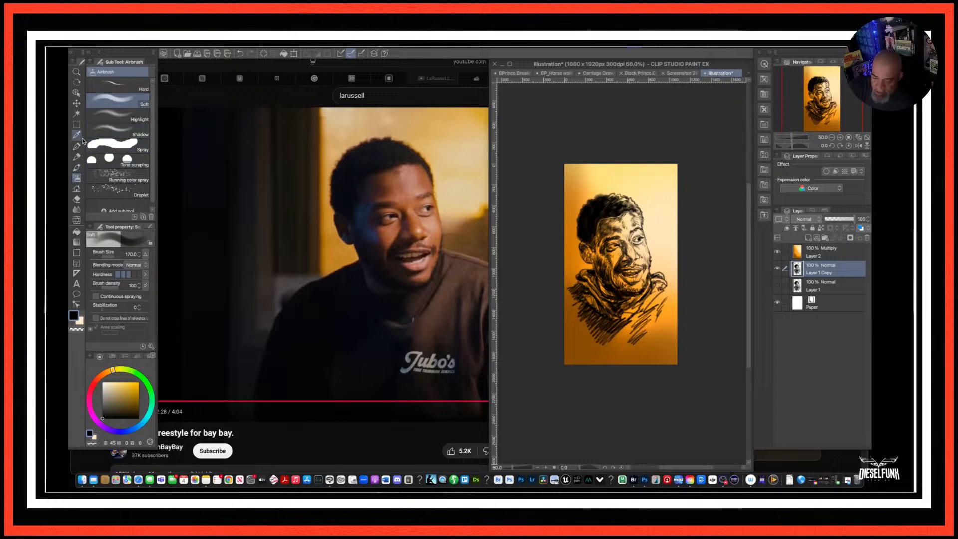
pyautogui.click(77, 157)
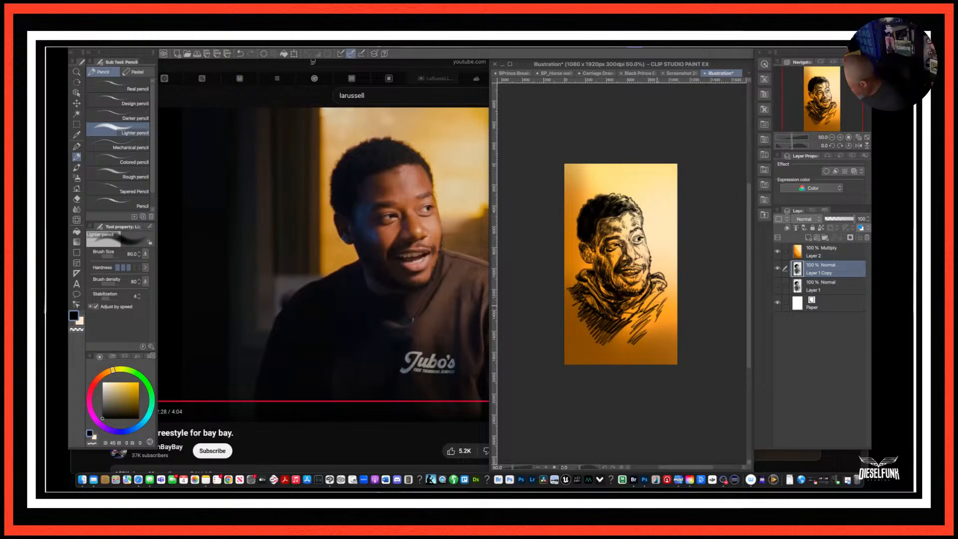
pyautogui.press('[')
pyautogui.press('[')
pyautogui.press('[')
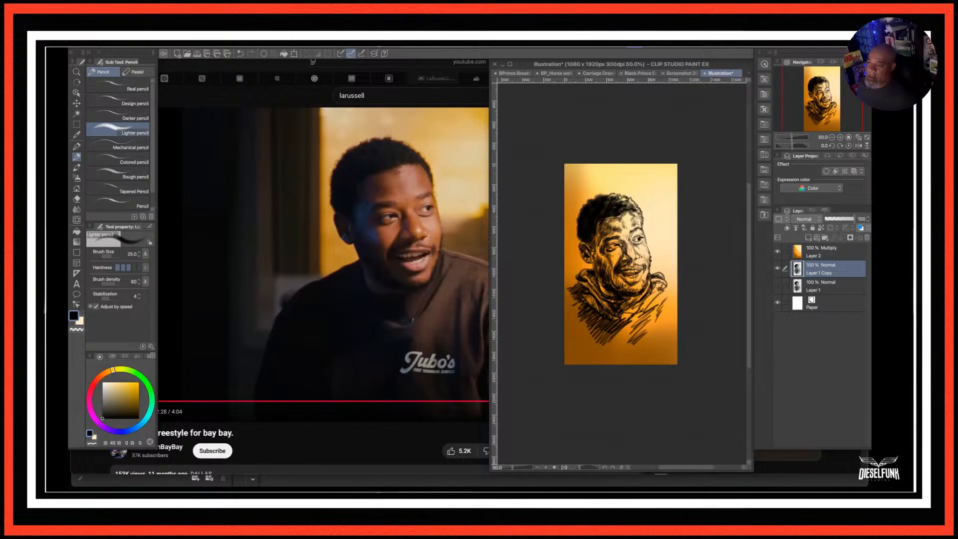
pyautogui.press('super+Tab')
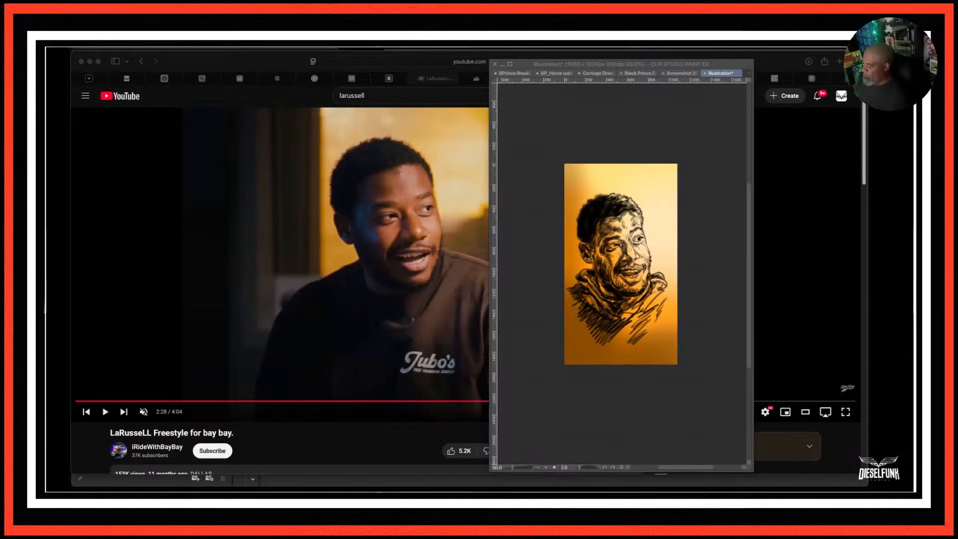
pyautogui.press('Tab')
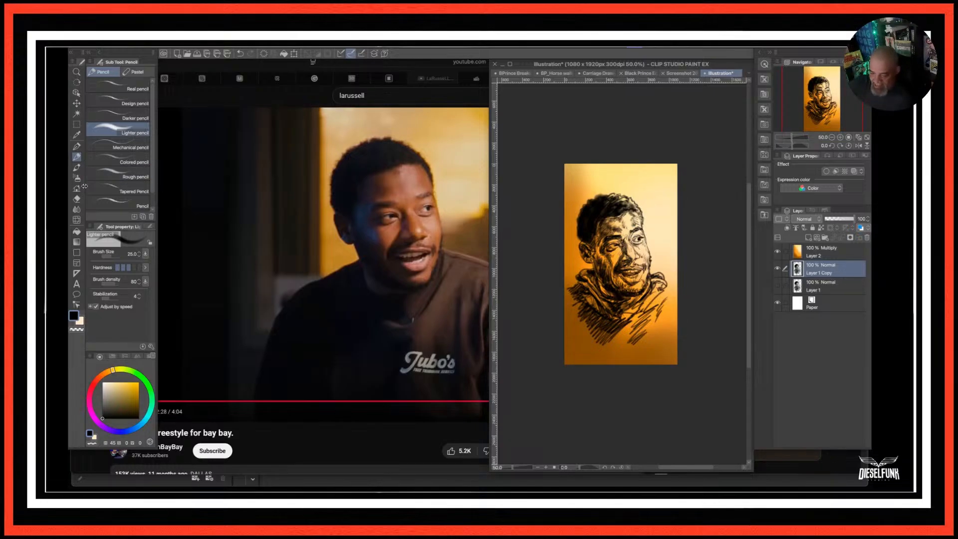
# Push the neck and collar lines beneath the chin slightly down toward the far shoulder with the Liquify tool at brush size 200.
pyautogui.click(80, 220)
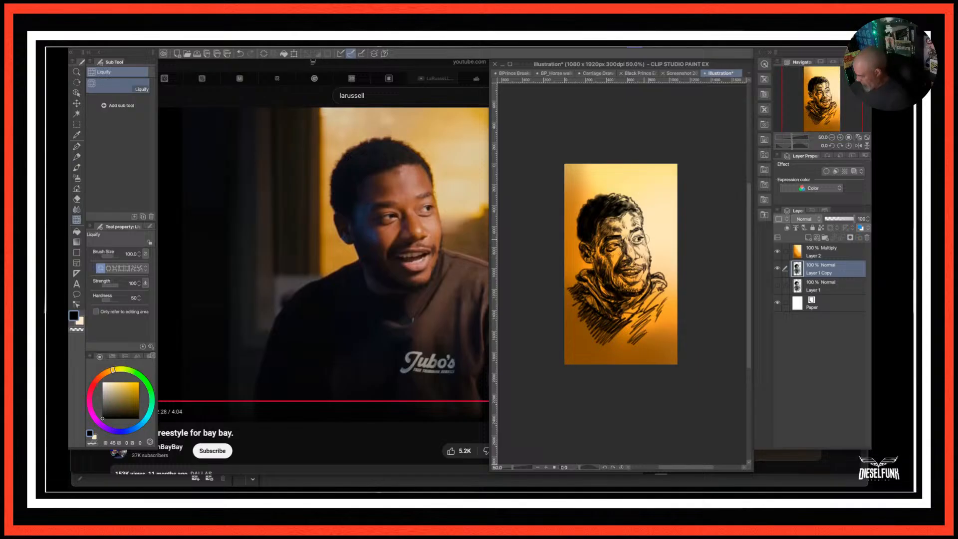
pyautogui.press(']')
pyautogui.press(']')
pyautogui.press(']')
pyautogui.press(']')
pyautogui.press(']')
pyautogui.press(']')
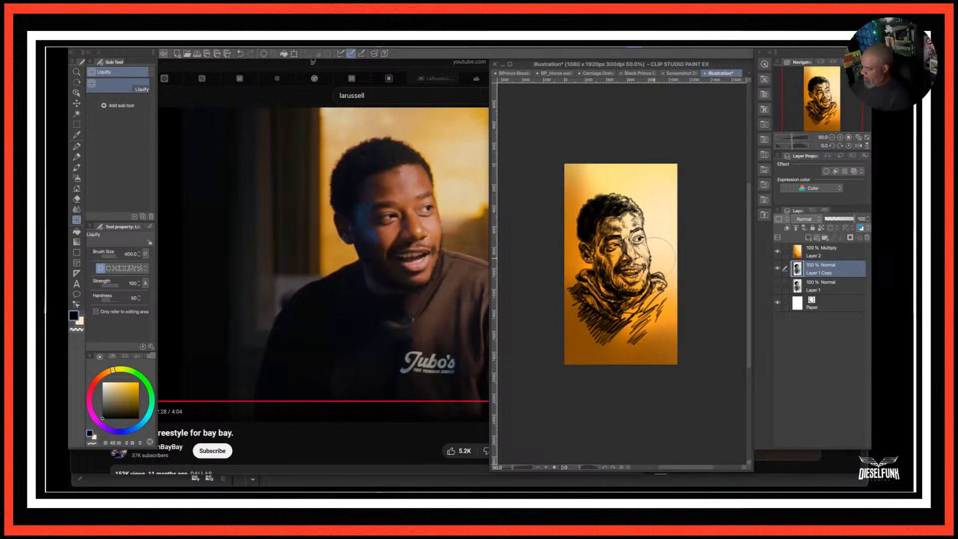
pyautogui.press('[')
pyautogui.press('[')
pyautogui.press('[')
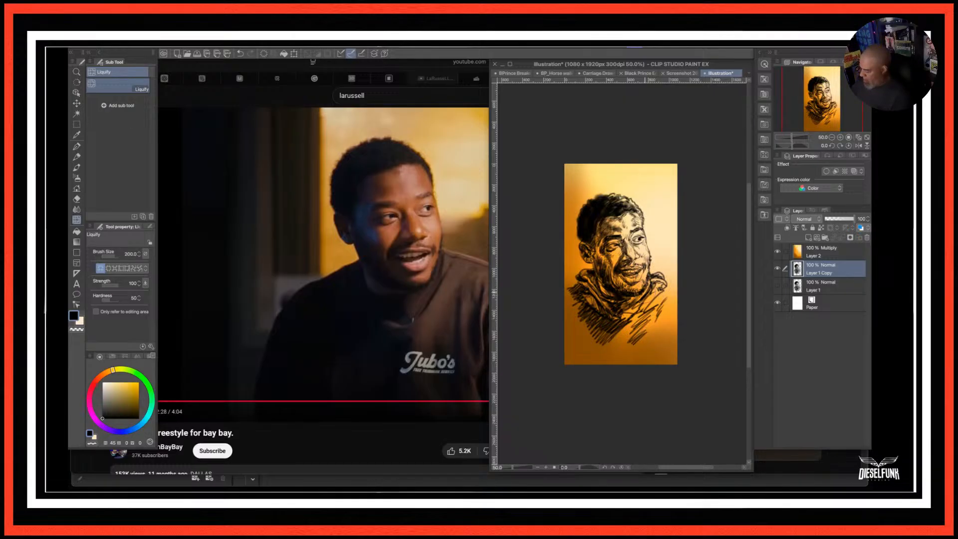
pyautogui.moveTo(624, 292); pyautogui.dragTo(636, 300)
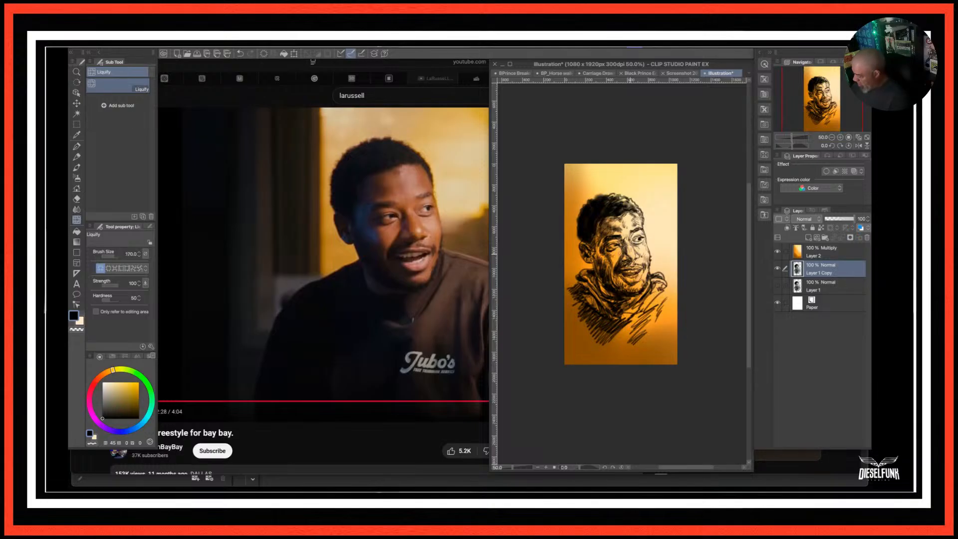
# Fine-tune the sketch linework with the Liquify tool at brush size 100, and enlarge the brush to 250.
pyautogui.press('[')
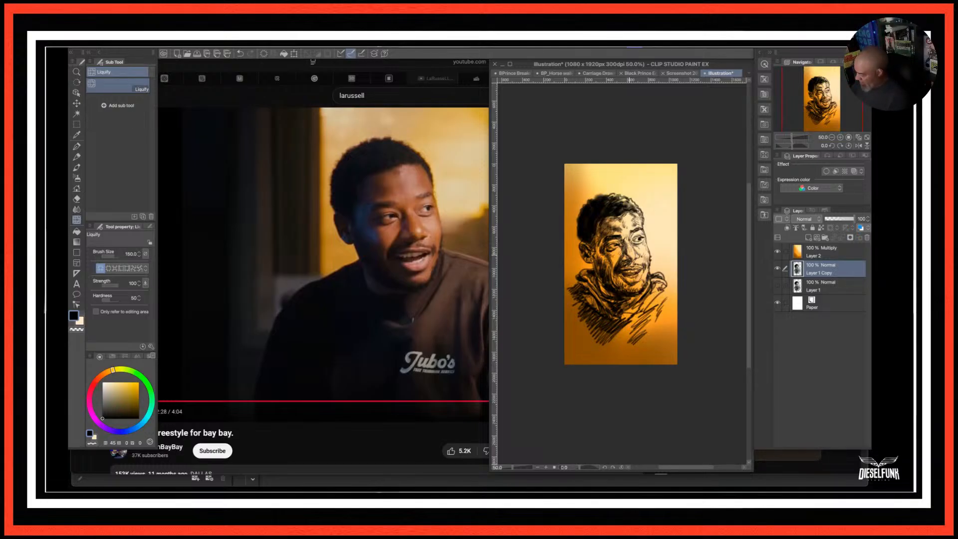
pyautogui.press('[')
pyautogui.press('[')
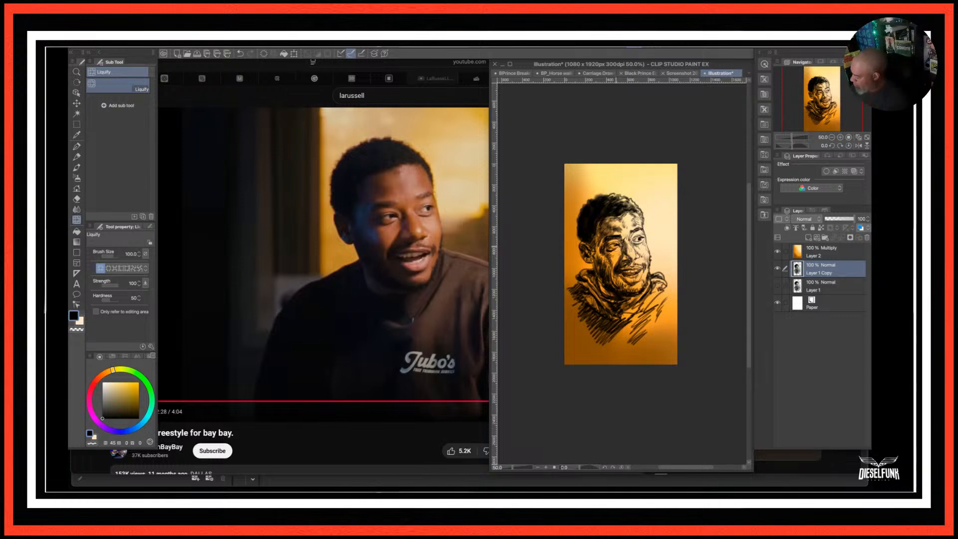
pyautogui.press(']')
pyautogui.press(']')
pyautogui.press(']')
pyautogui.press(']')
pyautogui.press(']')
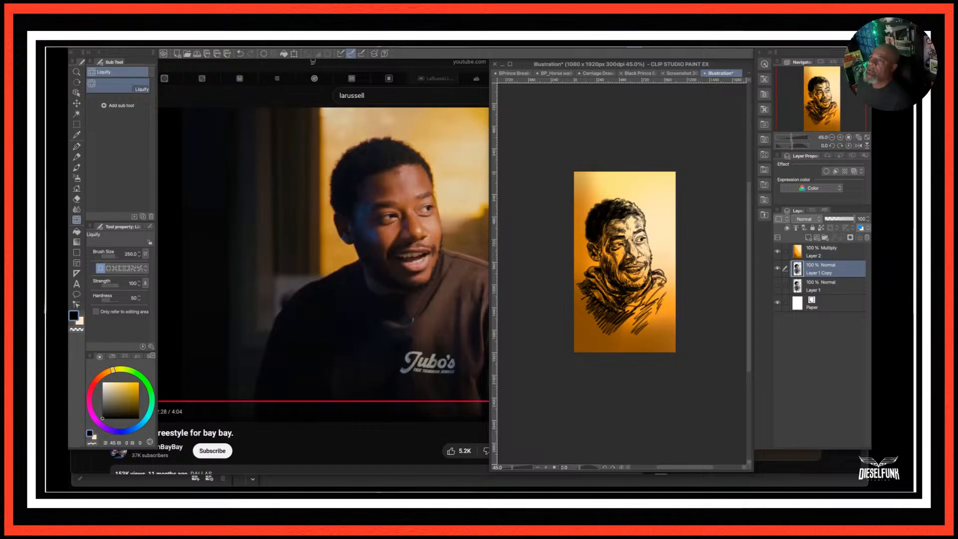
# Switch to the browser, look through the open pages, and load graphichistorycompany.com in the tab showing the Fiverr flat-colour offer.
pyautogui.press('super+Tab')
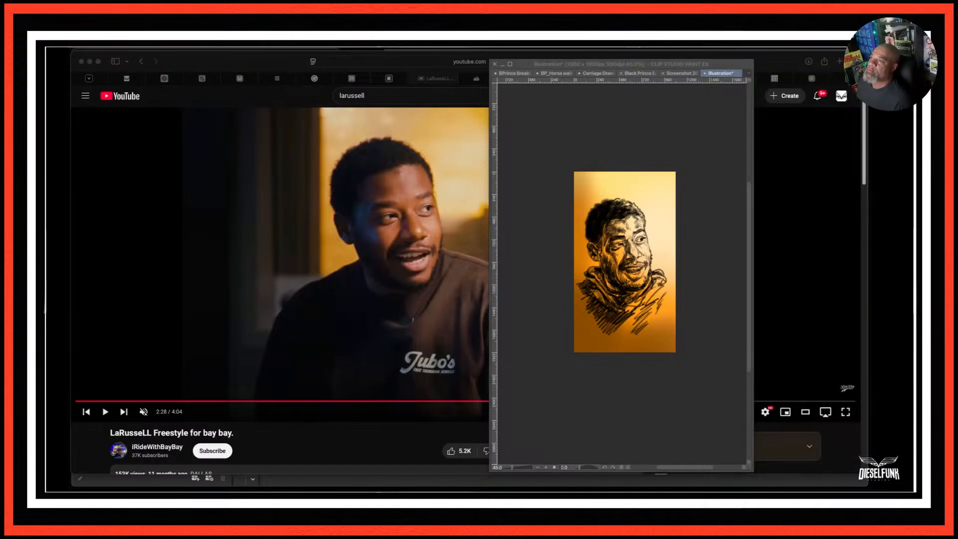
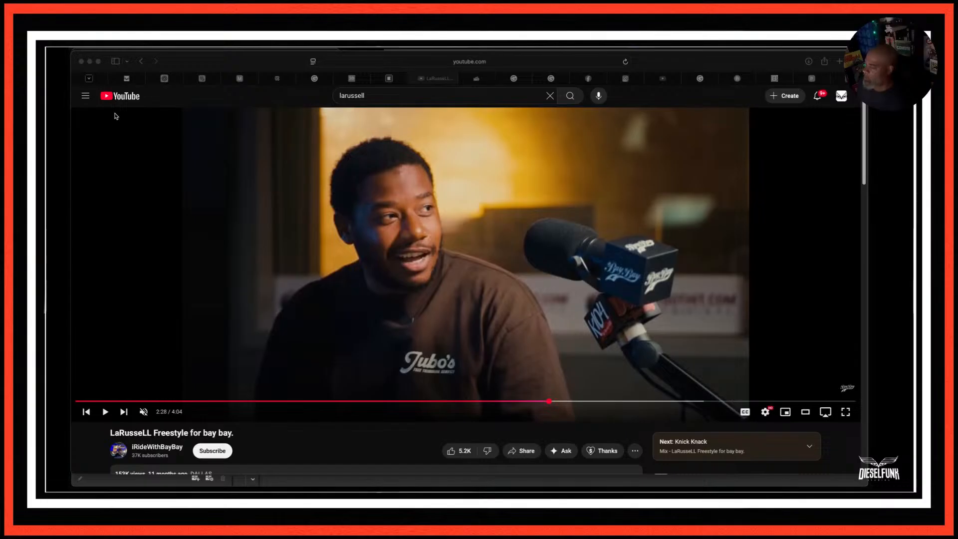
pyautogui.click(688, 65)
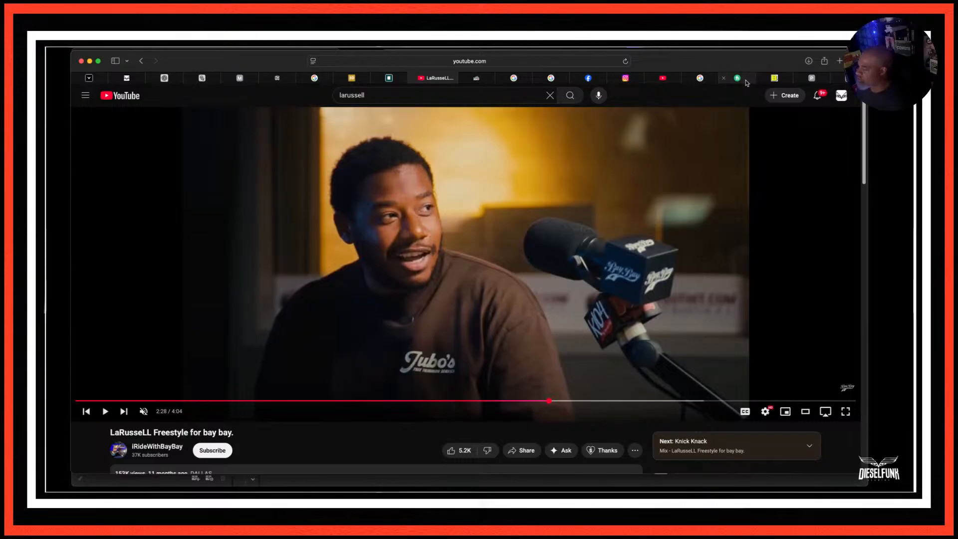
pyautogui.click(843, 83)
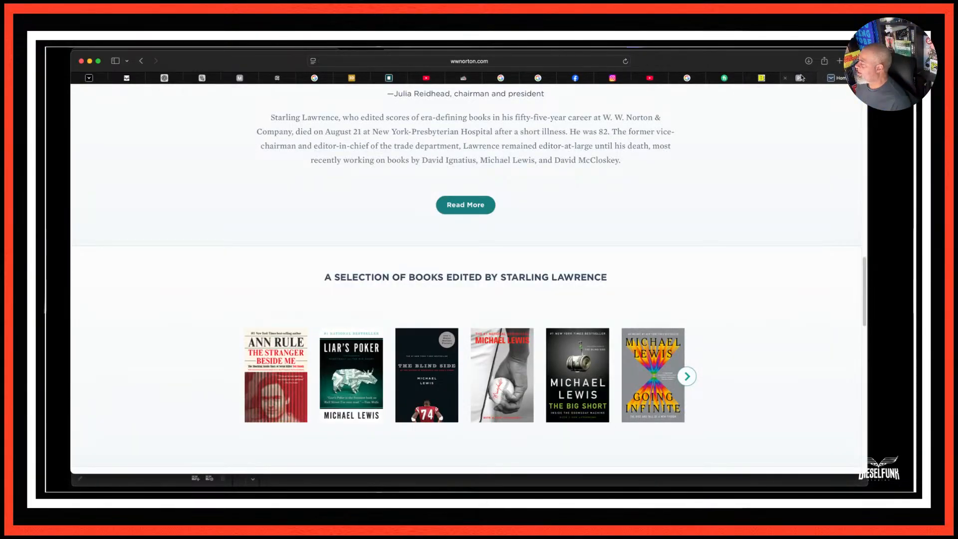
pyautogui.click(801, 77)
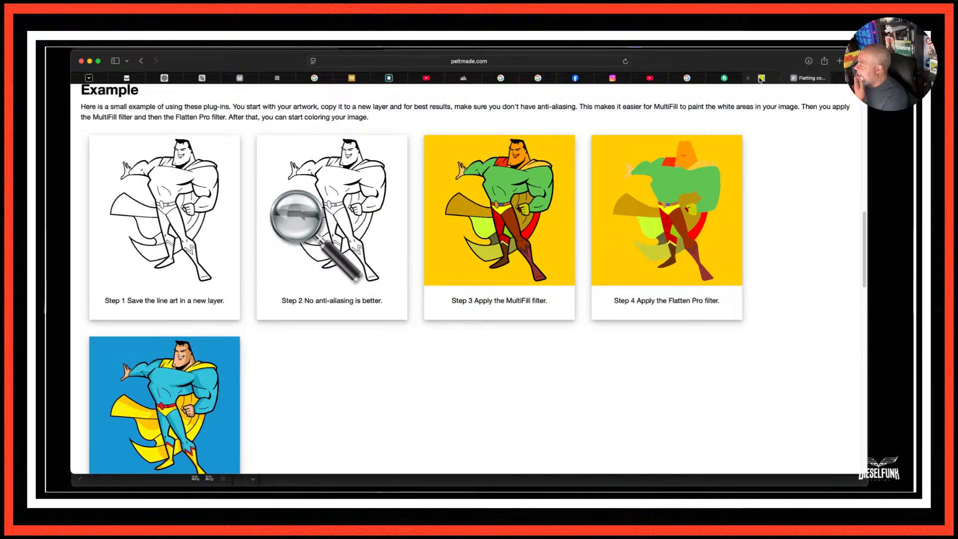
pyautogui.click(726, 78)
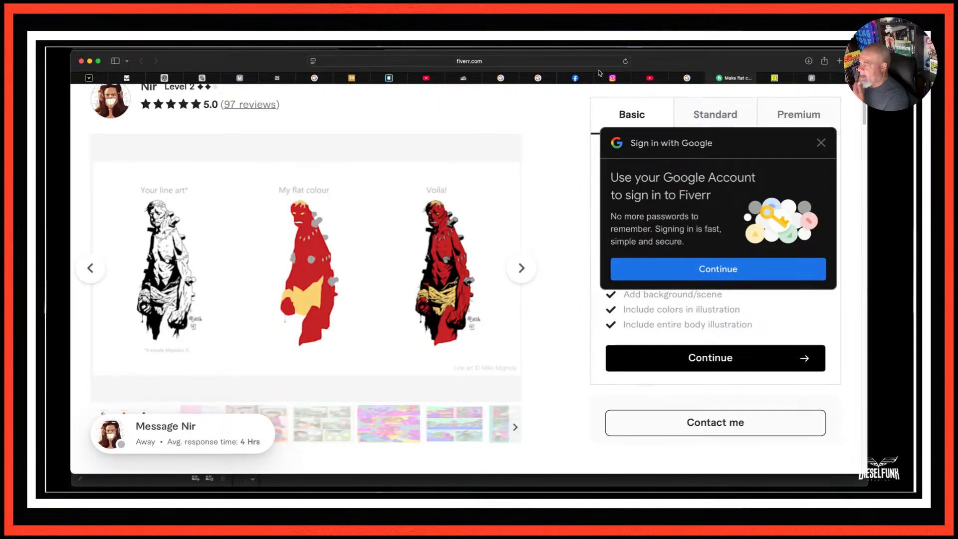
pyautogui.click(514, 62)
pyautogui.write('graphi')
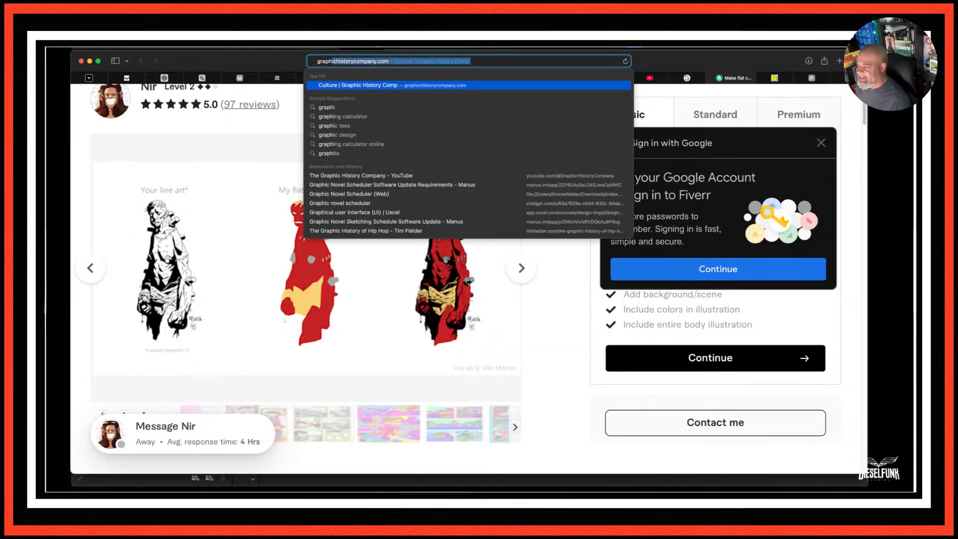
pyautogui.press('Return')
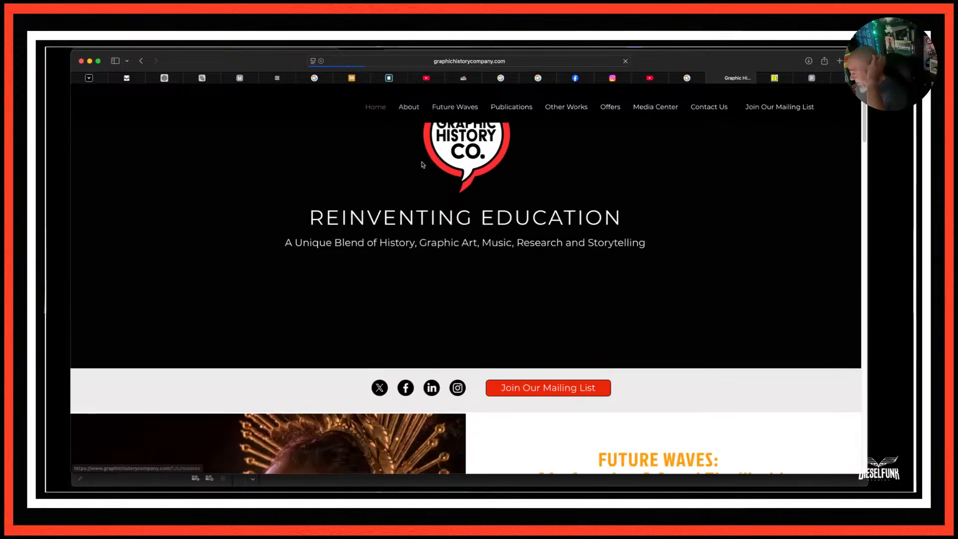
# Examine the Graphic History Company home page, from the Future Waves event through the hip hop book to the graphic novel publishing section.
pyautogui.scroll(-6, 404, 257)
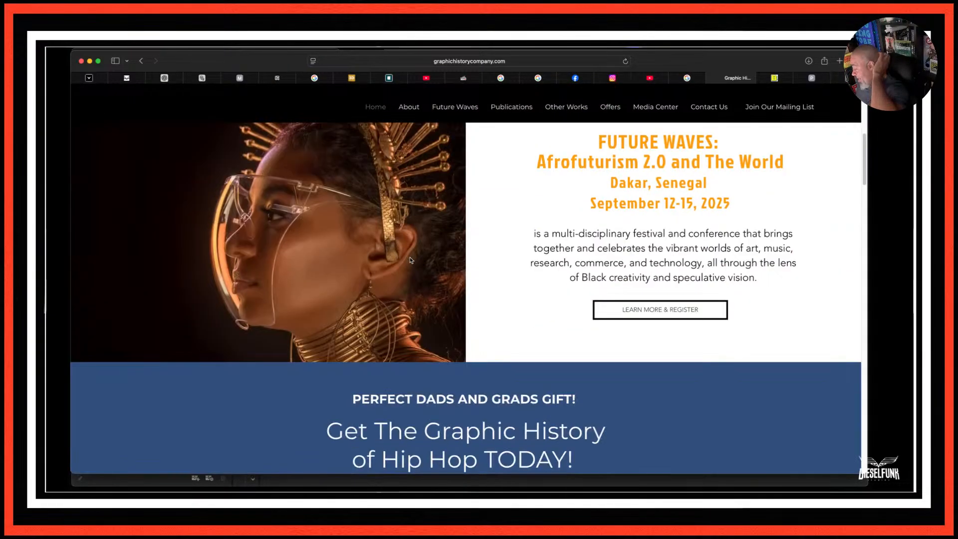
pyautogui.scroll(-3, 410, 259)
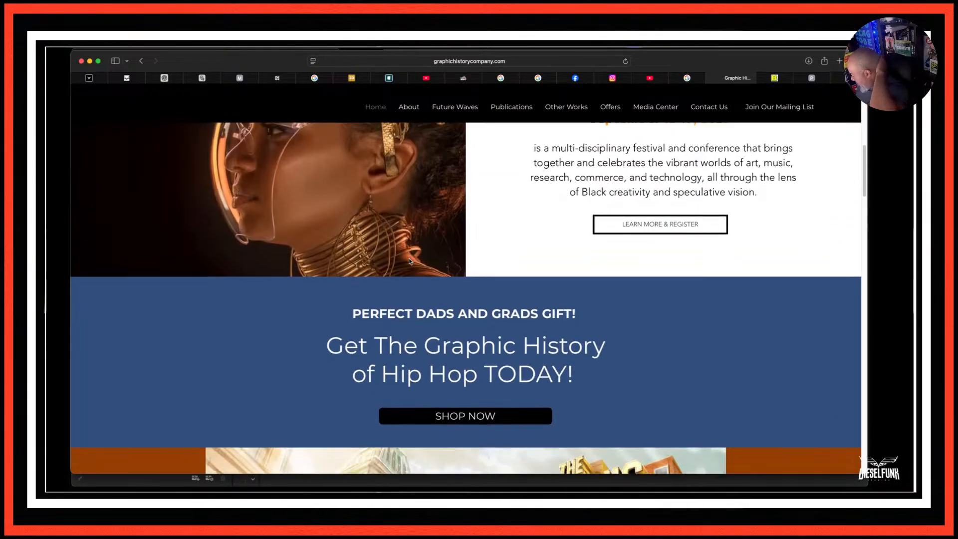
pyautogui.scroll(-10, 409, 259)
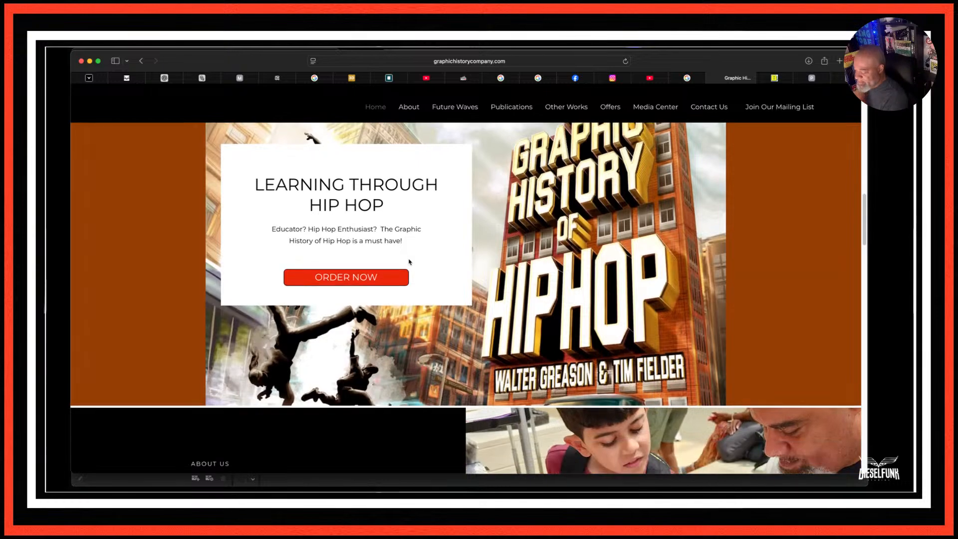
pyautogui.scroll(-8, 410, 261)
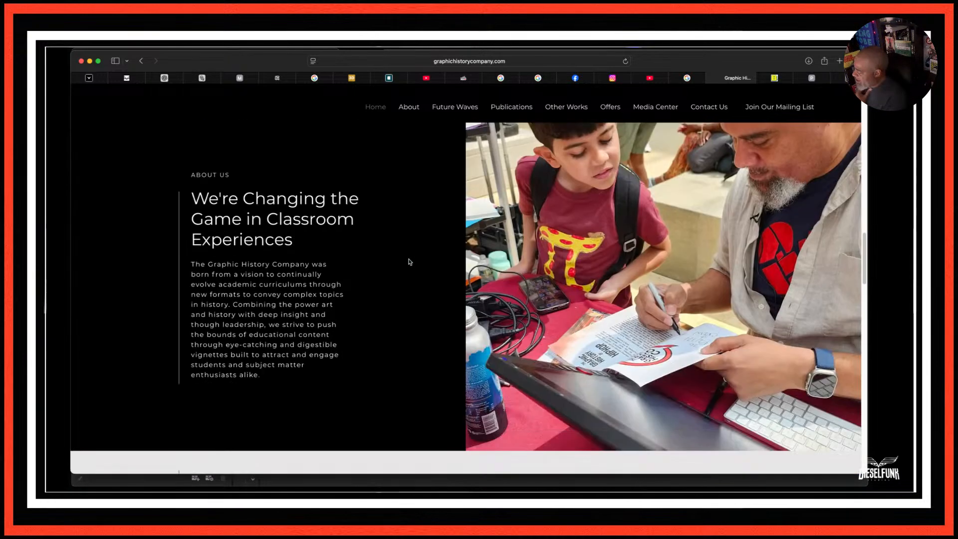
pyautogui.scroll(-9, 409, 261)
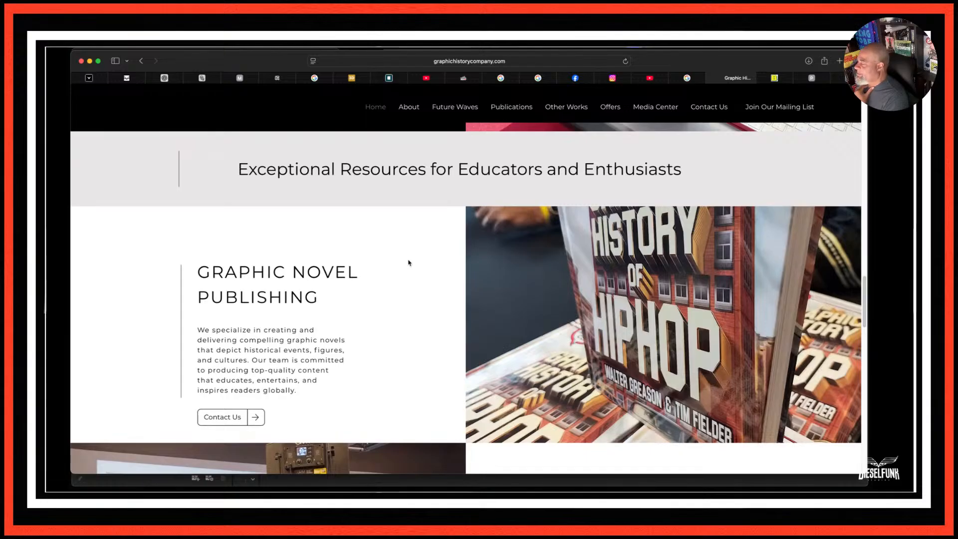
pyautogui.scroll(8, 408, 262)
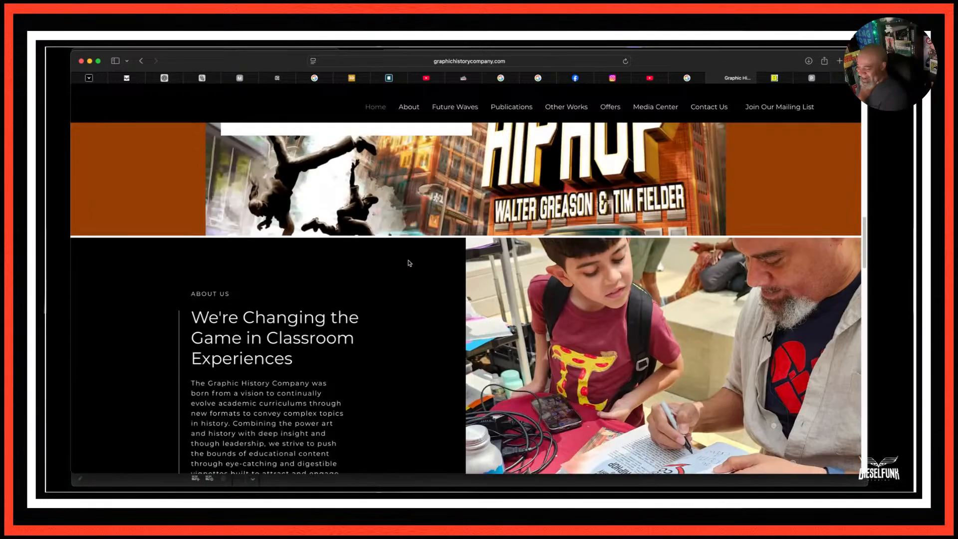
pyautogui.scroll(-1, 409, 264)
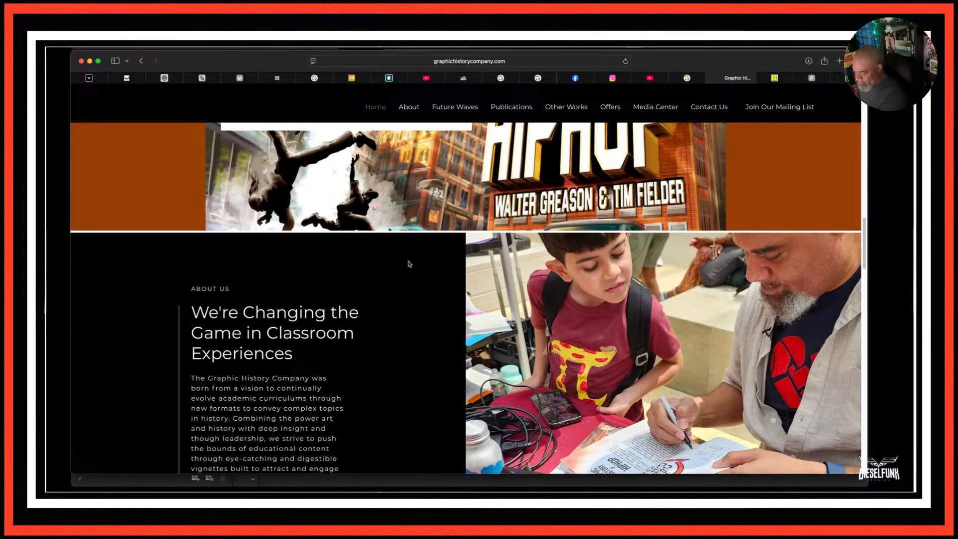
pyautogui.scroll(5, 409, 264)
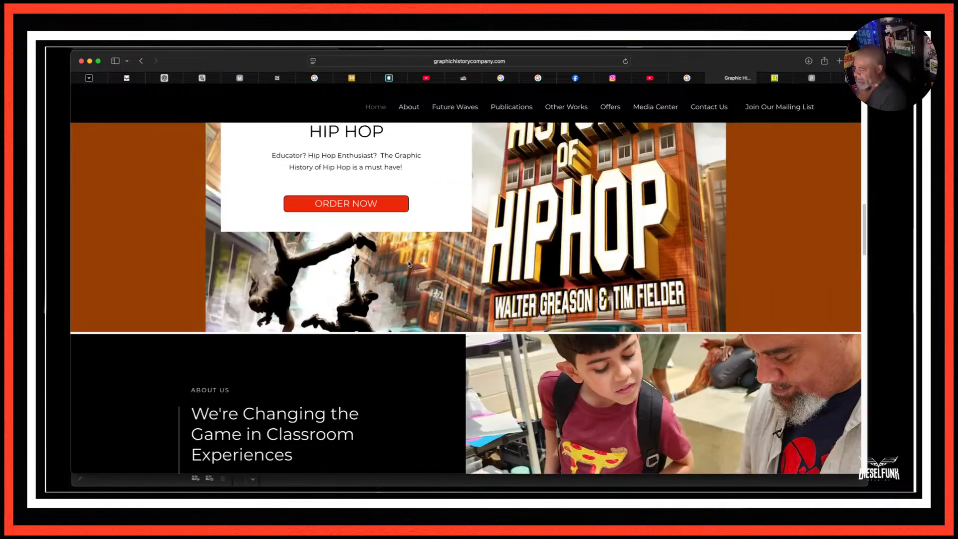
pyautogui.scroll(10, 409, 263)
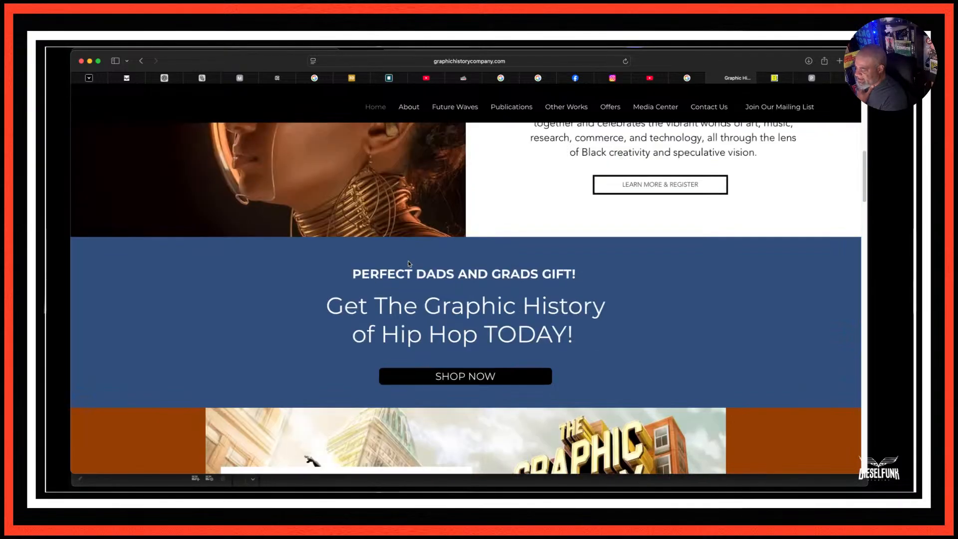
pyautogui.scroll(1, 409, 264)
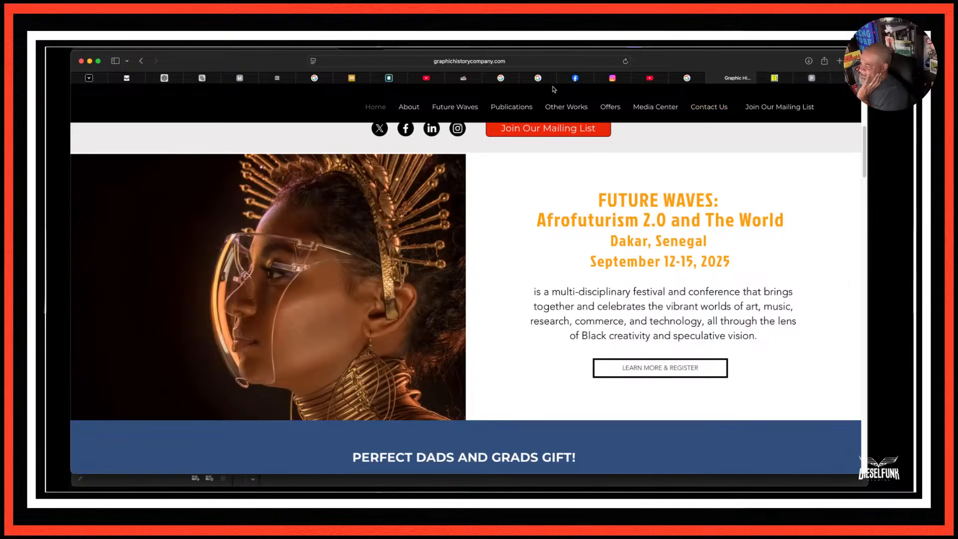
# Switch to the open Instagram page and go from the Afrofuturism reel to the home feed.
pyautogui.click(612, 79)
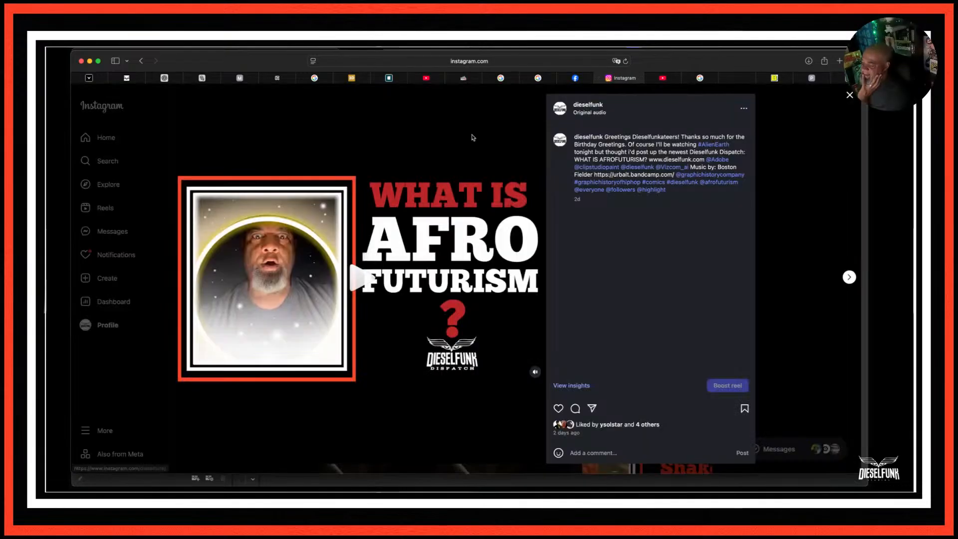
pyautogui.click(104, 109)
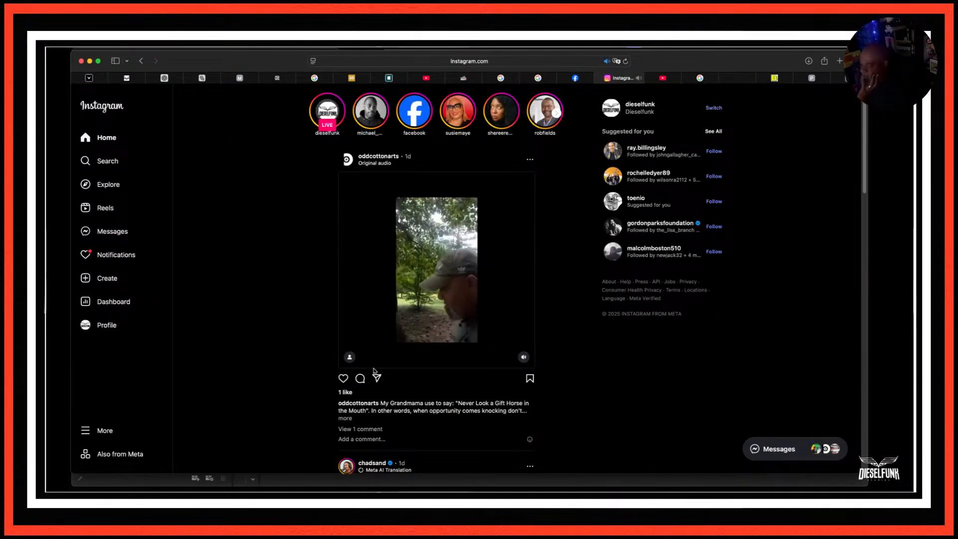
# Mute and pause the video post in the Instagram home feed, and open the account's notifications.
pyautogui.click(523, 357)
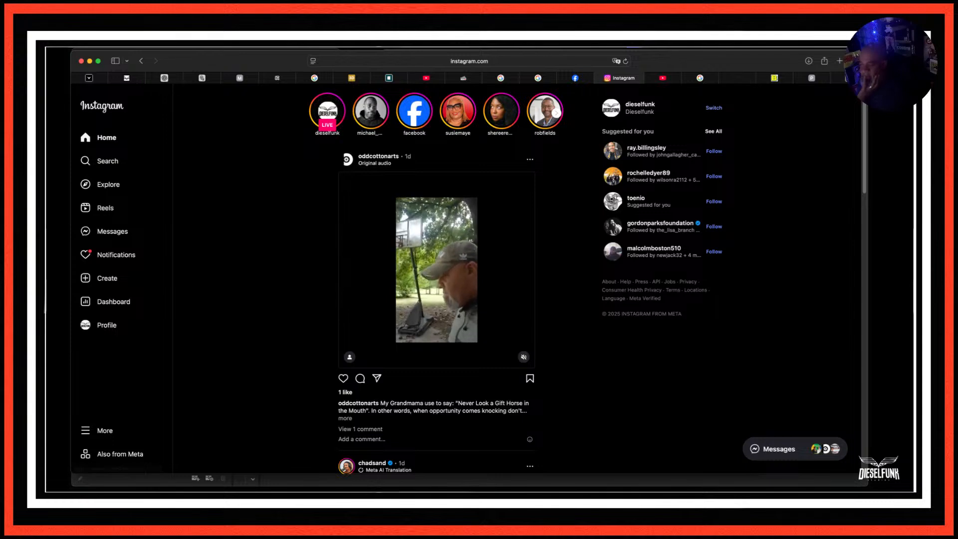
pyautogui.click(432, 290)
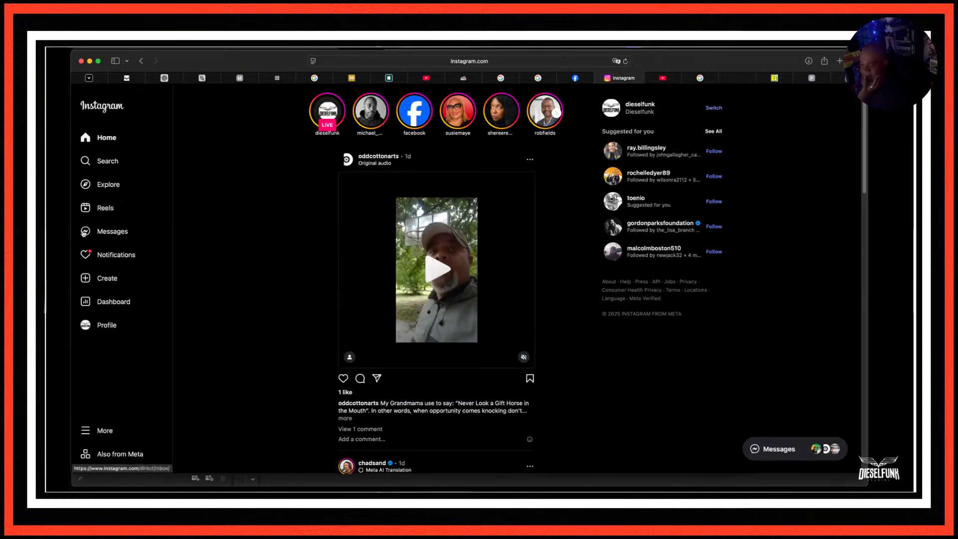
pyautogui.click(107, 255)
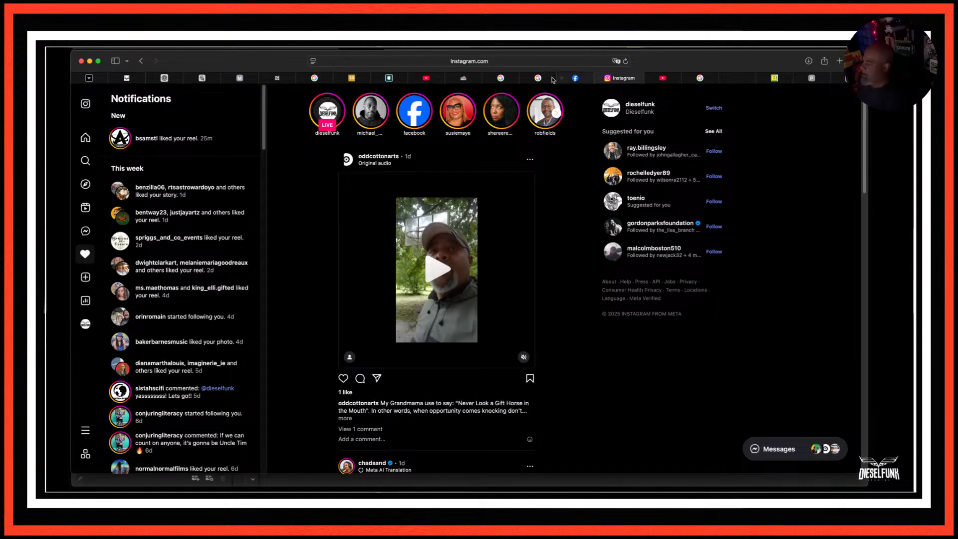
# View the Dieselfunk home page, then read the Comics Beat manga article down to the New Yorker passage, dismissing its newsletter pop-up.
pyautogui.click(128, 79)
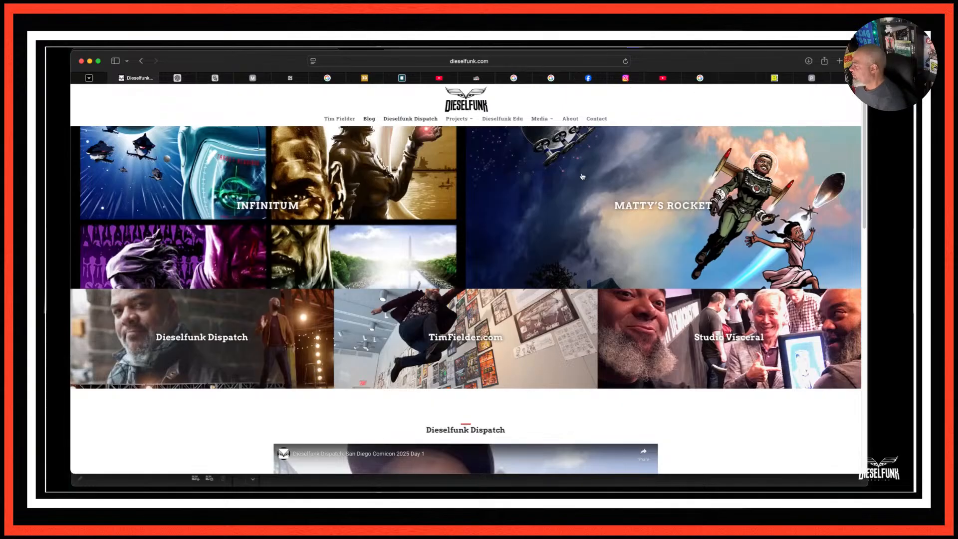
pyautogui.click(775, 79)
pyautogui.scroll(-1, 823, 245)
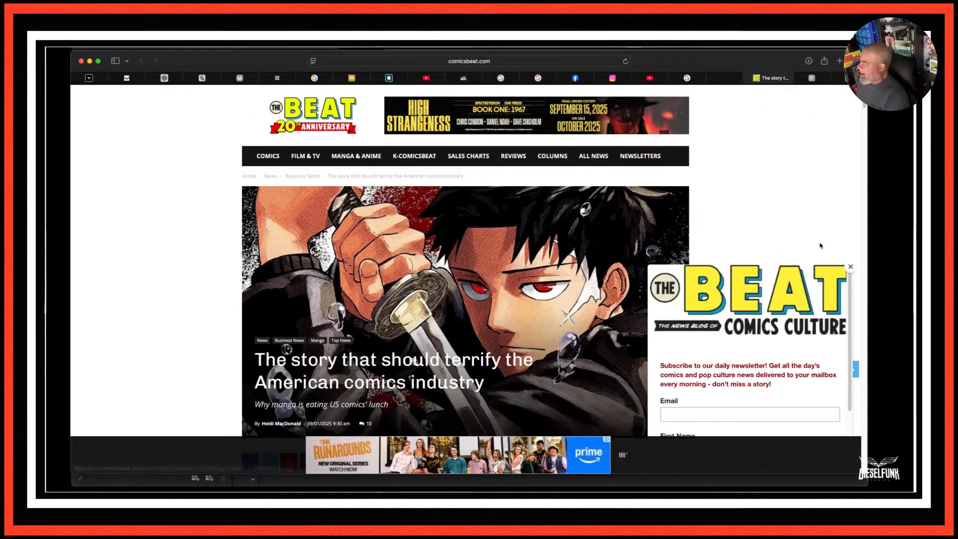
pyautogui.click(850, 266)
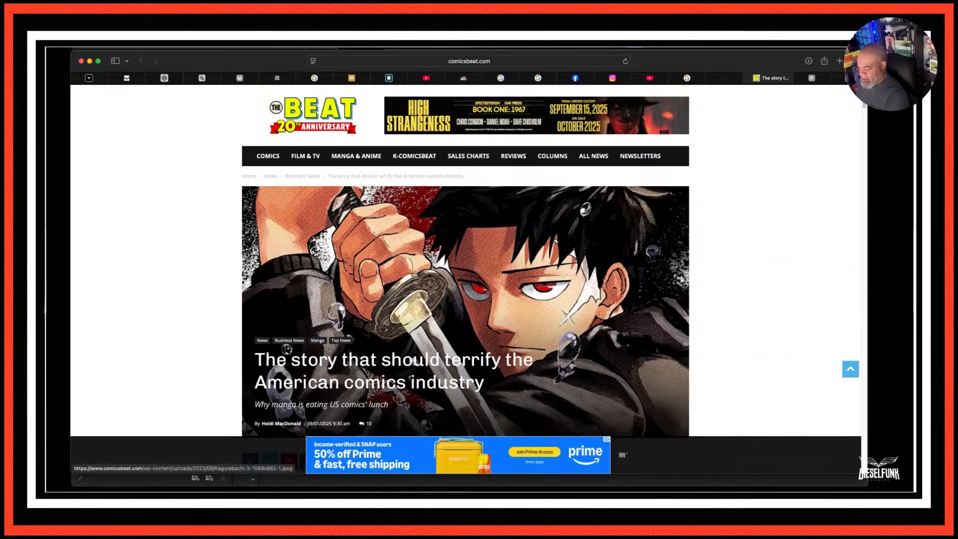
pyautogui.scroll(-2, 407, 188)
pyautogui.scroll(-10, 406, 189)
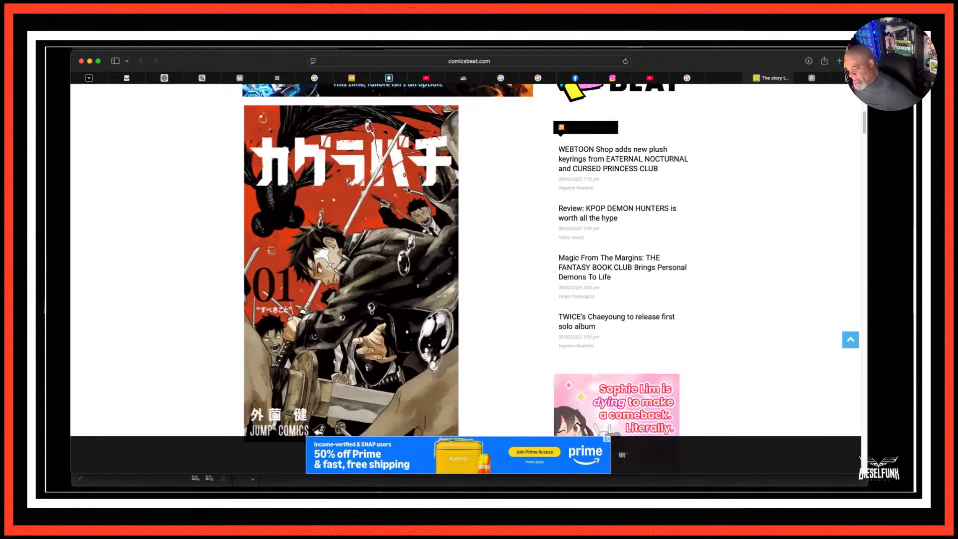
pyautogui.scroll(-8, 408, 189)
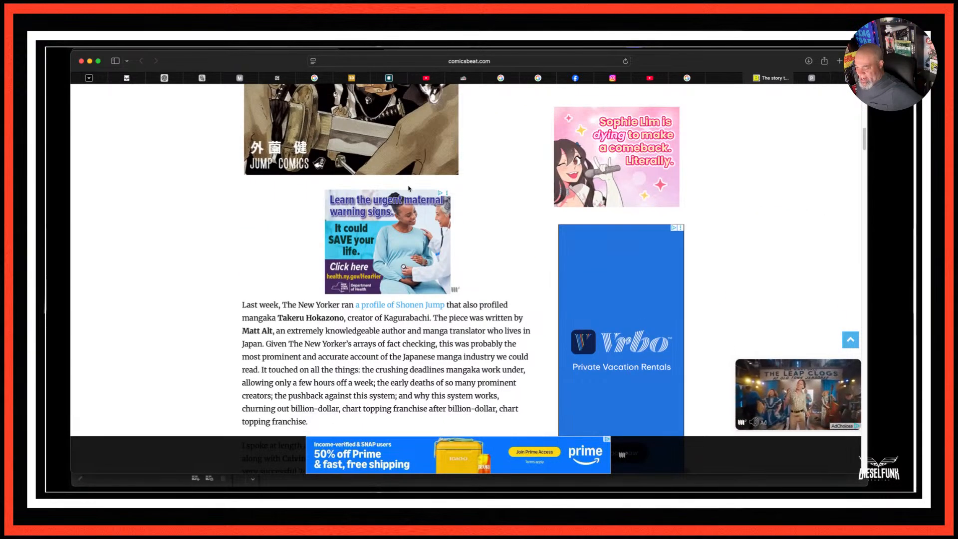
pyautogui.scroll(-1, 408, 189)
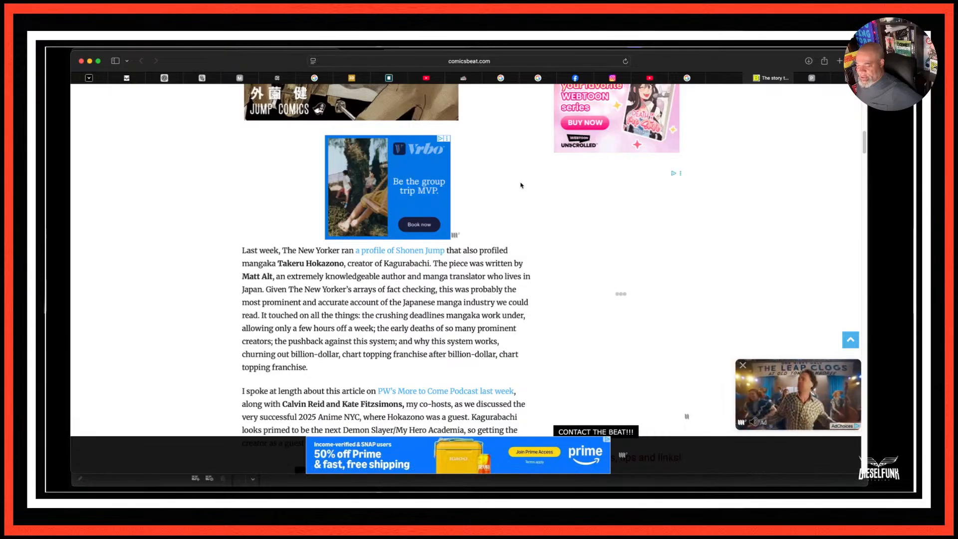
pyautogui.scroll(-1, 521, 186)
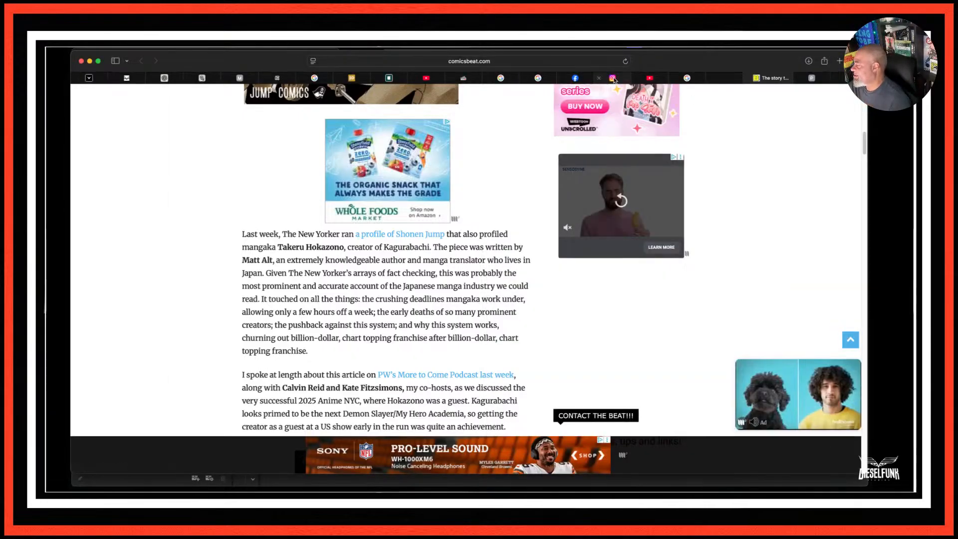
# Look past the Instagram and DaVinci subtitles pages and return to the LaRussell freestyle video used as the portrait reference.
pyautogui.click(627, 78)
pyautogui.click(662, 78)
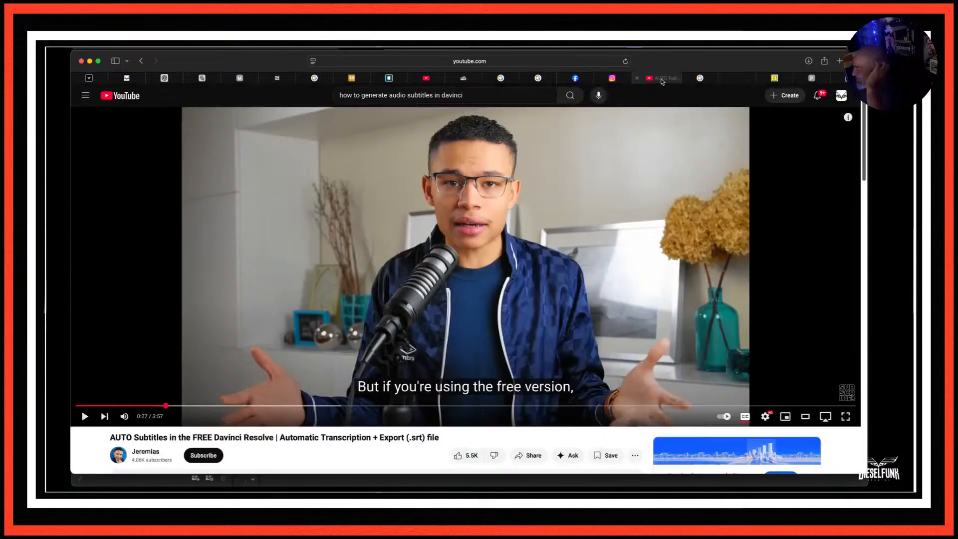
pyautogui.click(426, 78)
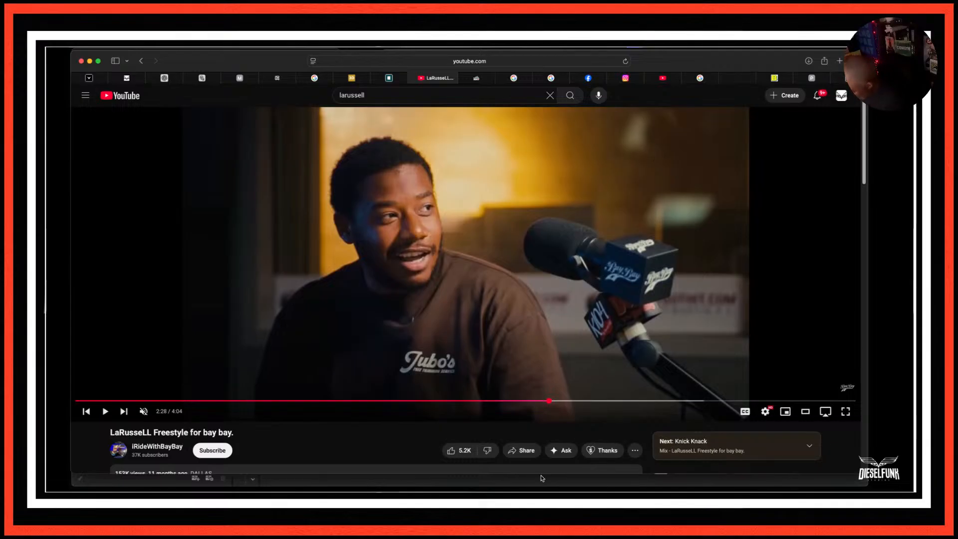
pyautogui.moveTo(528, 485)
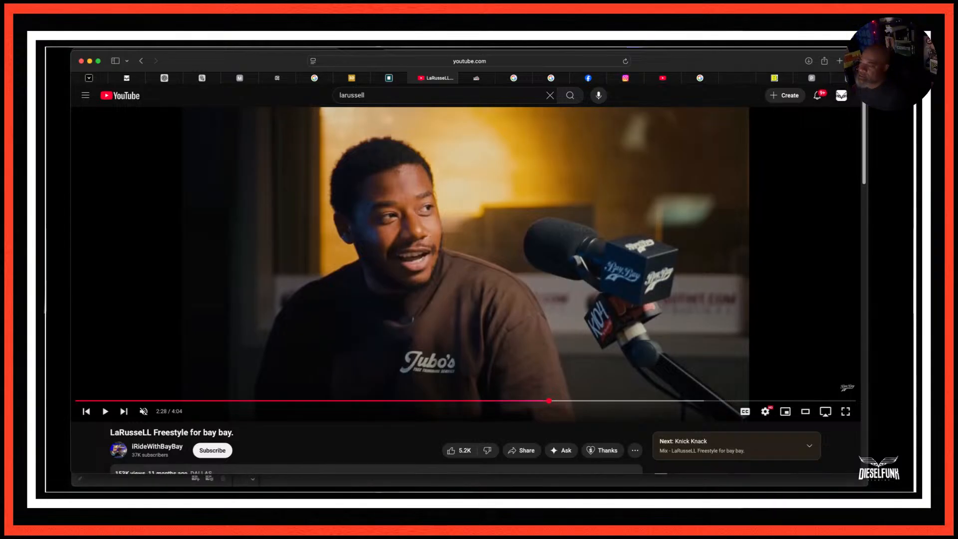
# Switch to Clip Studio Paint and smooth the portrait's face shading on Layer 1 Copy with the Blend tool at brush size 25.
pyautogui.press('super+Tab')
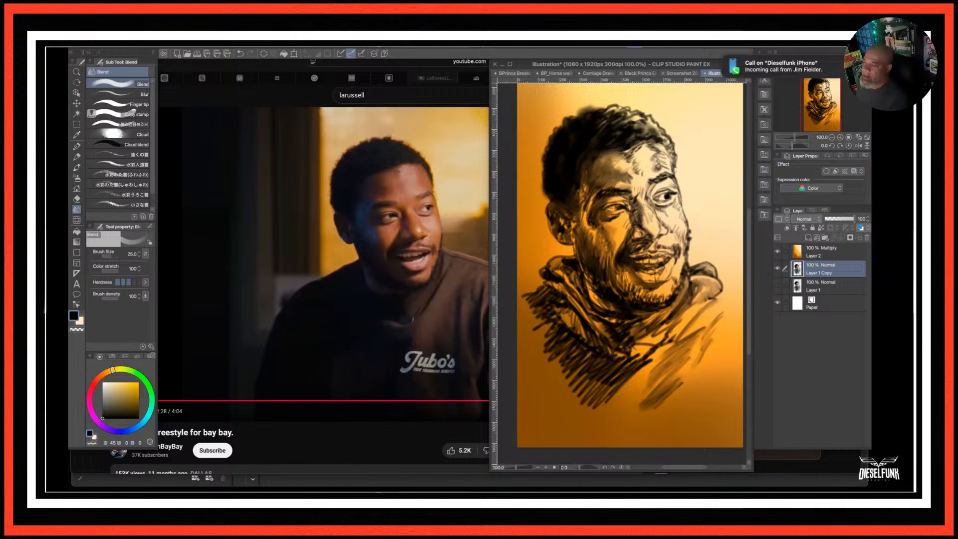
pyautogui.press('super+Tab')
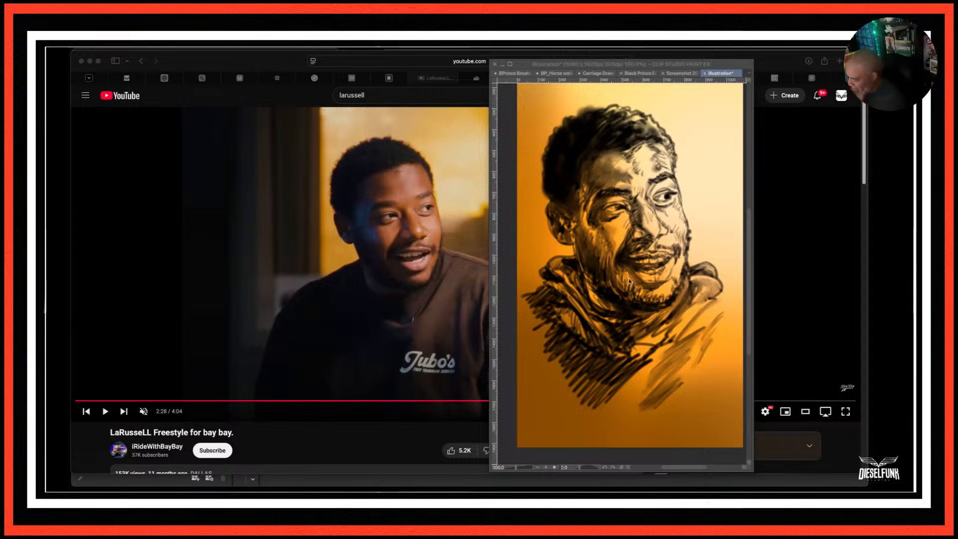
pyautogui.press('Tab')
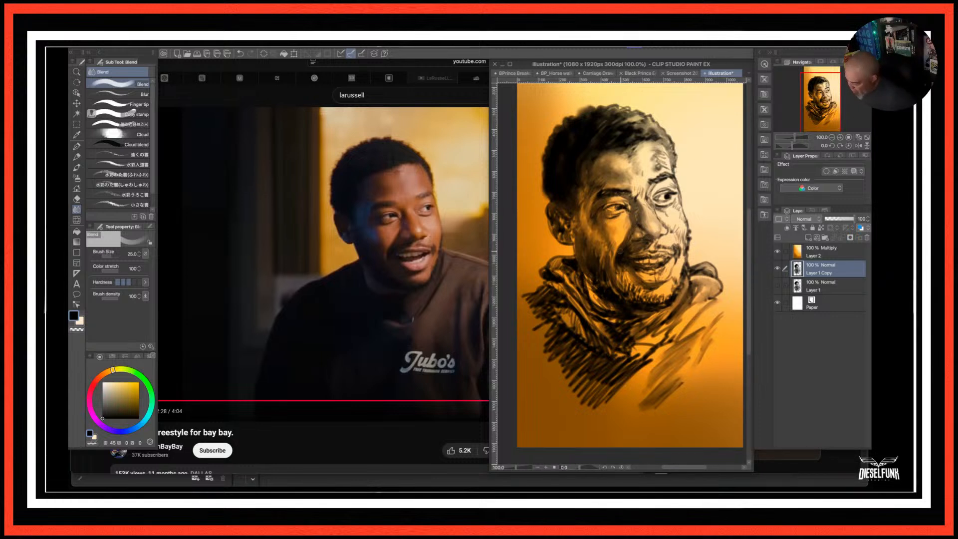
pyautogui.moveTo(612, 243); pyautogui.dragTo(612, 253)
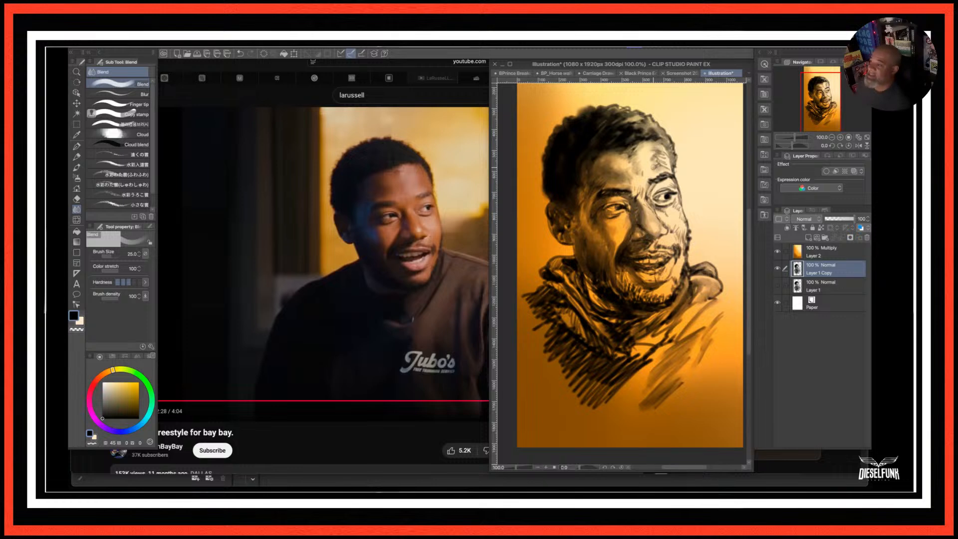
pyautogui.scroll(-2, 673, 160)
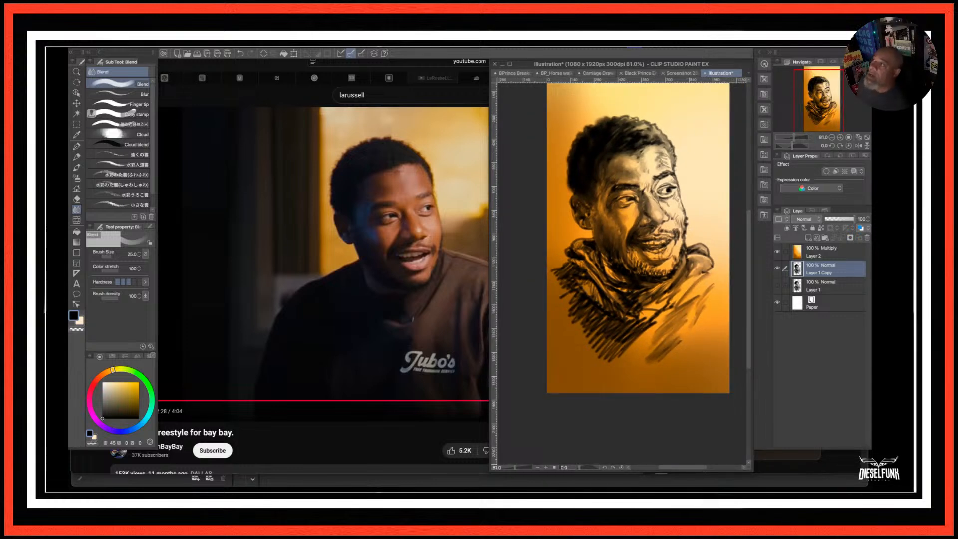
# Reduce the Blend brush to size 12 and soften the fine shading across the face.
pyautogui.press('super+Tab')
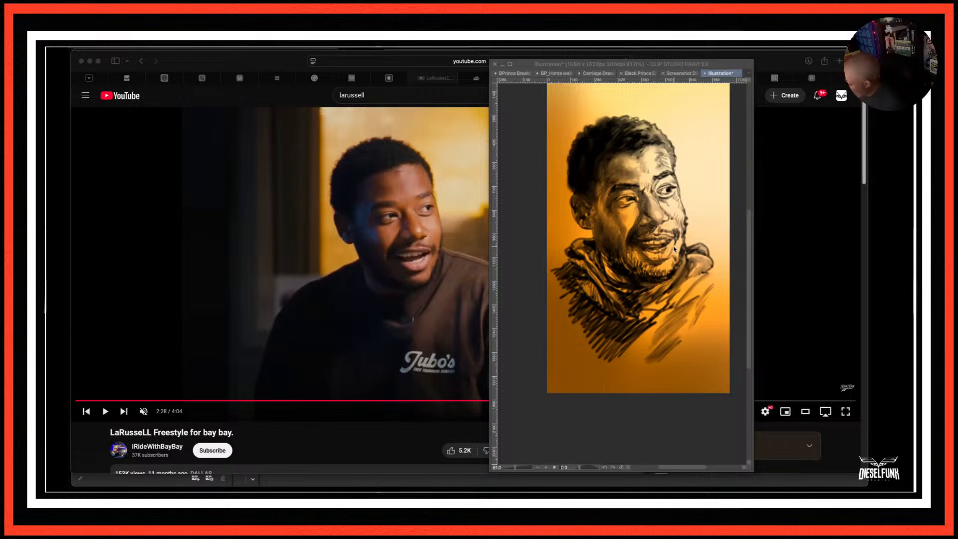
pyautogui.press('Tab')
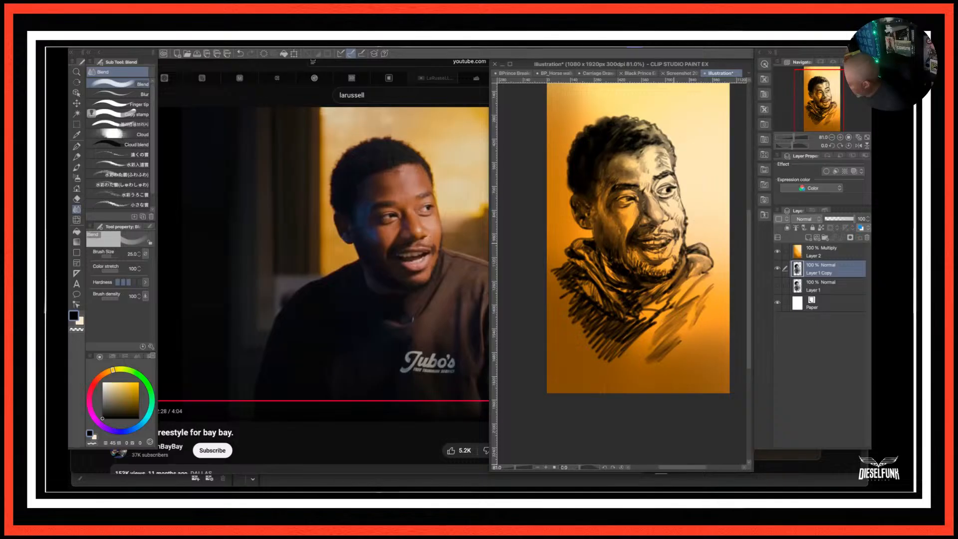
pyautogui.press('[')
pyautogui.press('[')
pyautogui.press('[')
pyautogui.press('[')
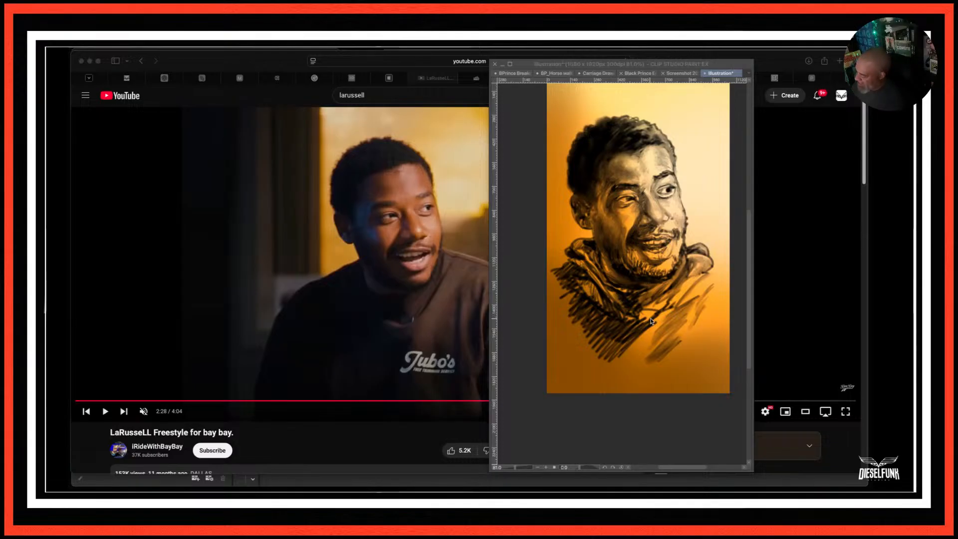
# Enlarge the Blend brush to size 30 and smudge the dark hatching of the clothing below the neck.
pyautogui.press('Tab')
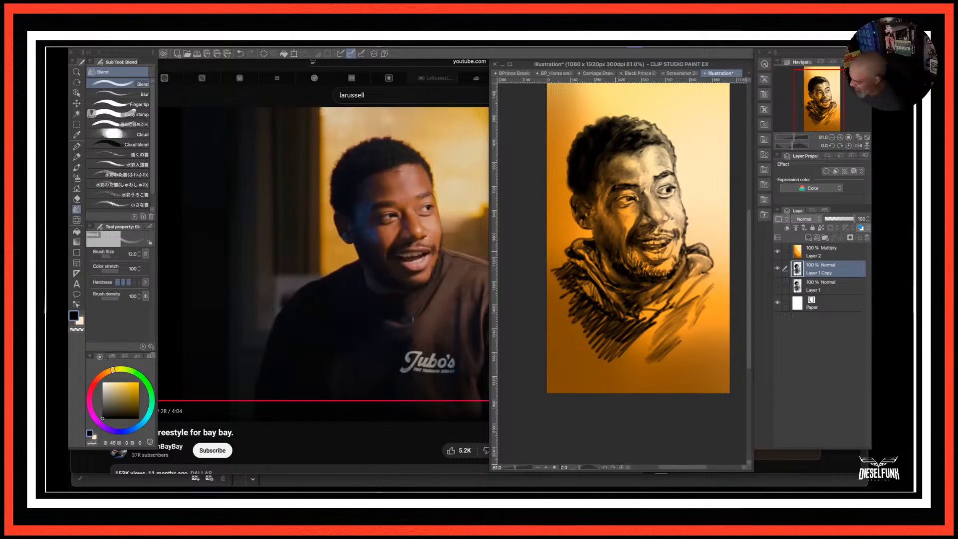
pyautogui.press(']')
pyautogui.press(']')
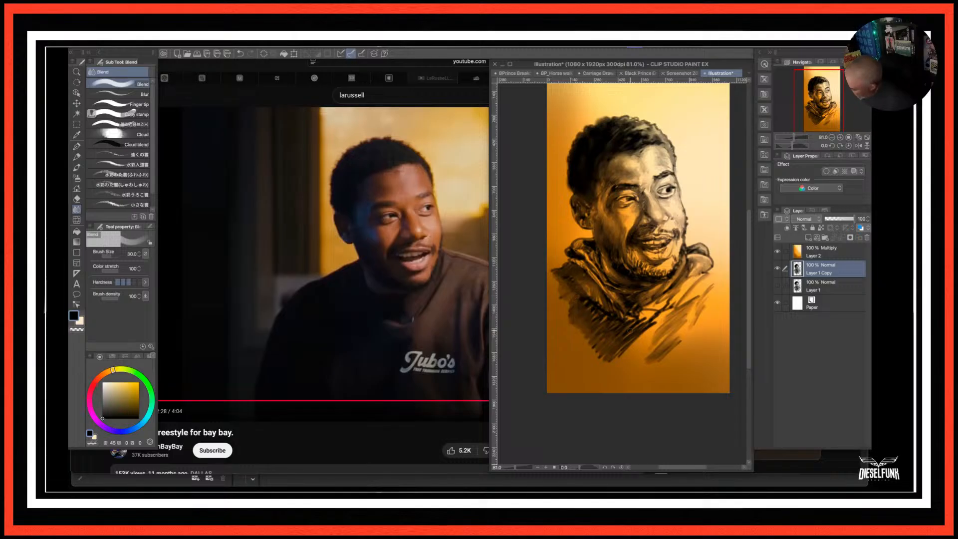
# Continue blending the clothing and collar strokes into smoother tones, using Blend brush size 70 and then 30.
pyautogui.press(']')
pyautogui.press(']')
pyautogui.press(']')
pyautogui.press(']')
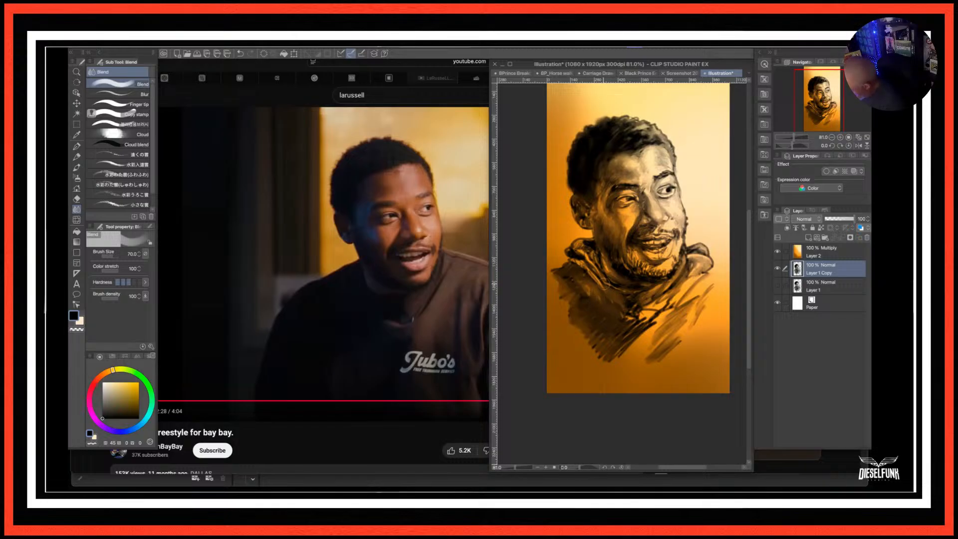
pyautogui.press('[')
pyautogui.press('[')
pyautogui.press('[')
pyautogui.press('[')
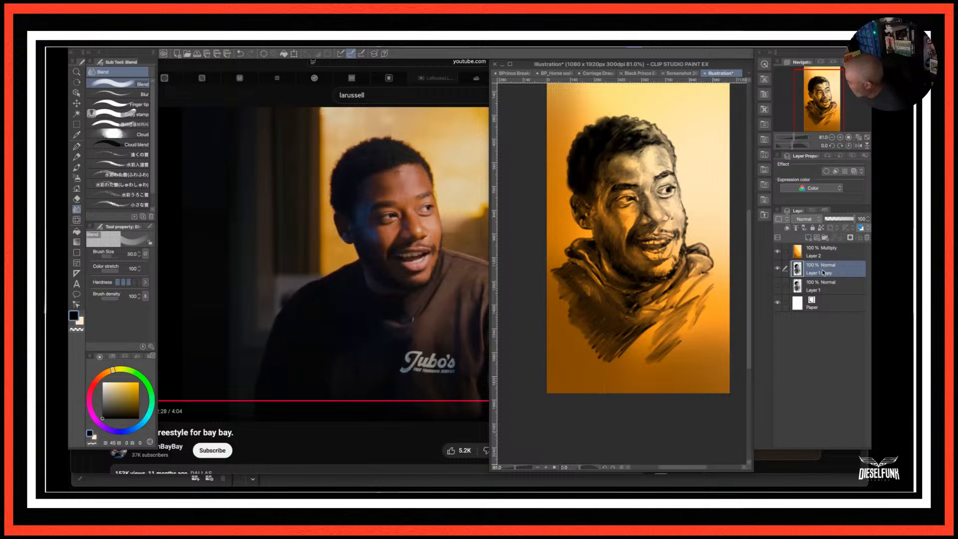
# Add a new layer above Layer 1 Copy, choose a burnt orange colour, and set the layer's blending mode to Overlay.
pyautogui.click(817, 238)
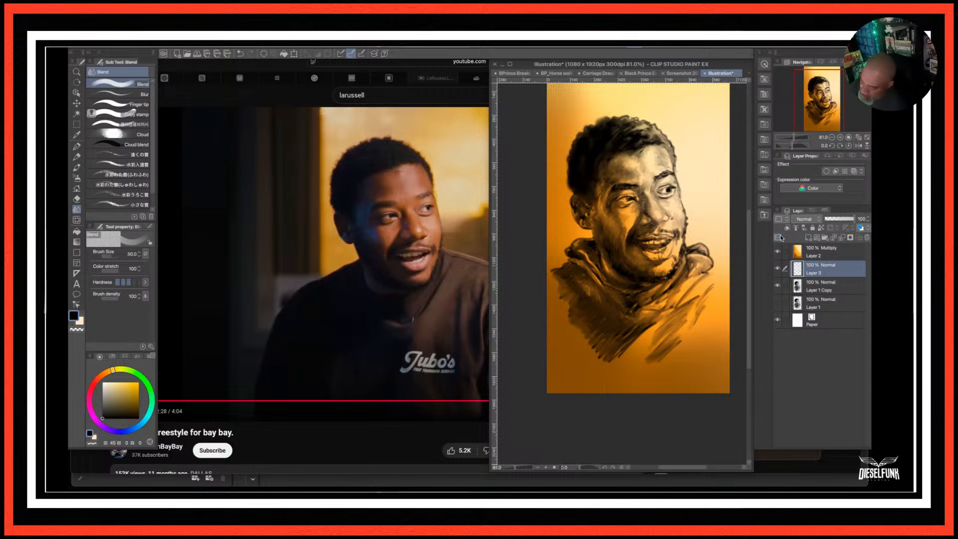
pyautogui.moveTo(113, 370)
pyautogui.mouseDown()
pyautogui.moveTo(105, 373)
pyautogui.moveTo(131, 393)
pyautogui.mouseUp()
pyautogui.click(131, 391)
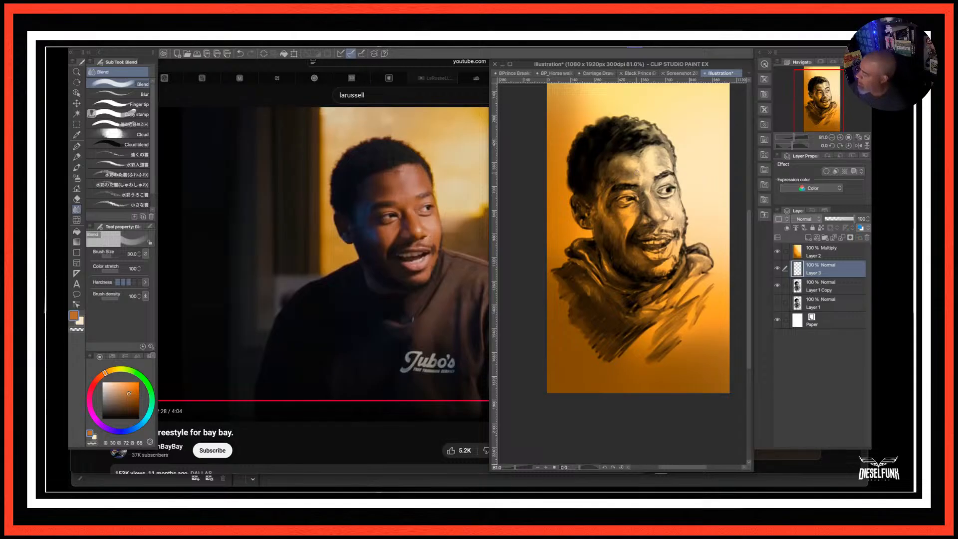
pyautogui.click(818, 219)
pyautogui.click(807, 322)
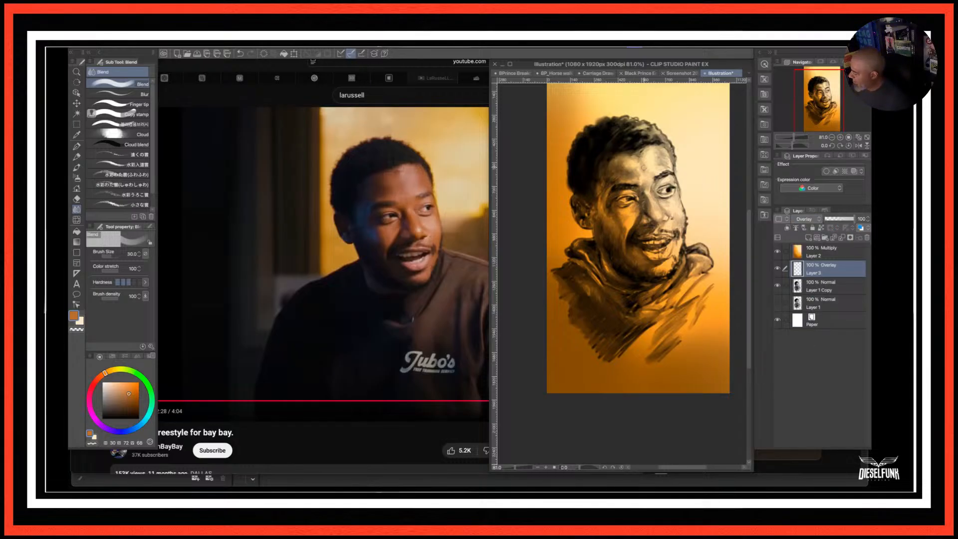
# Enlarge the brush to size 170 and switch from Blend to the Soft airbrush.
pyautogui.press(']')
pyautogui.press(']')
pyautogui.press(']')
pyautogui.press(']')
pyautogui.press(']')
pyautogui.press(']')
pyautogui.press(']')
pyautogui.press(']')
pyautogui.press(']')
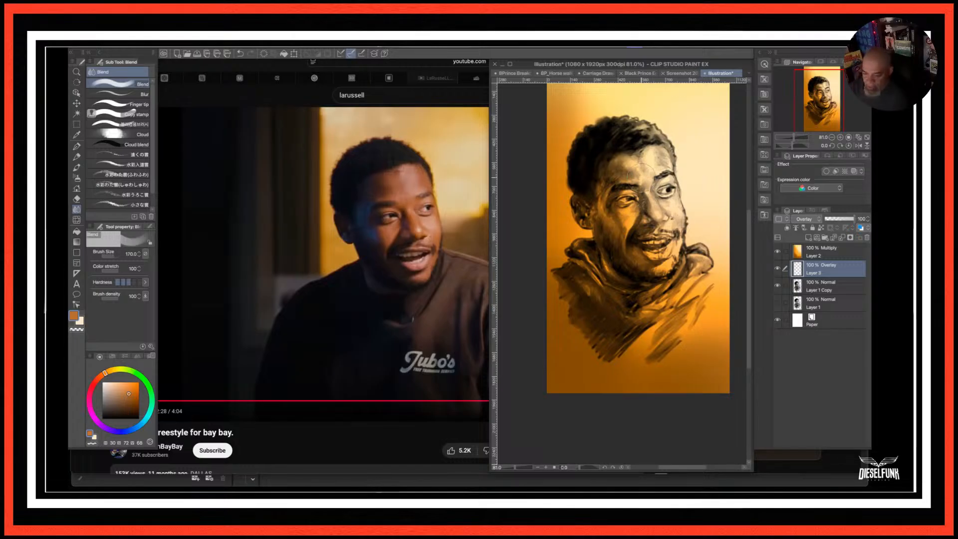
pyautogui.click(77, 177)
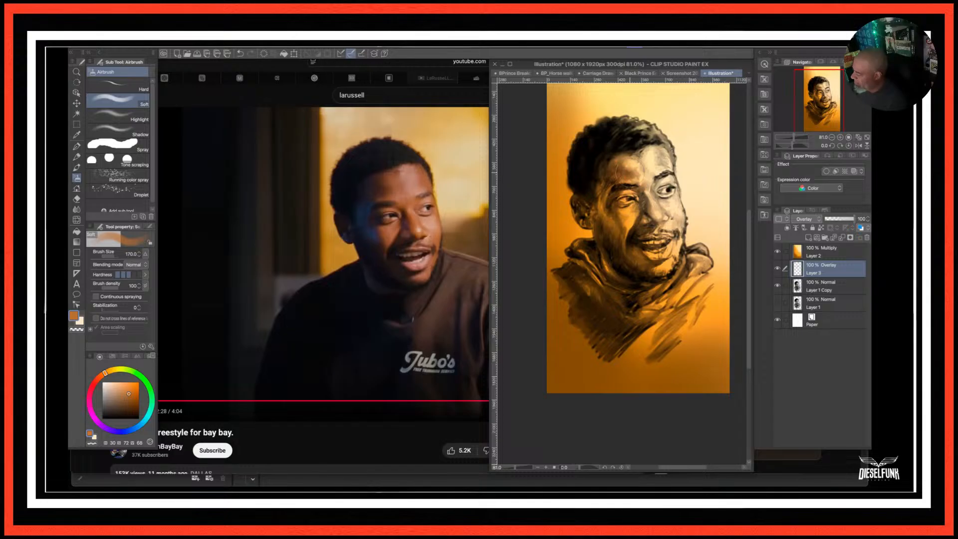
# Airbrush burnt orange skin tones over the face on the Overlay layer, using brush size 100 and then 40.
pyautogui.press('[')
pyautogui.press('[')
pyautogui.press('[')
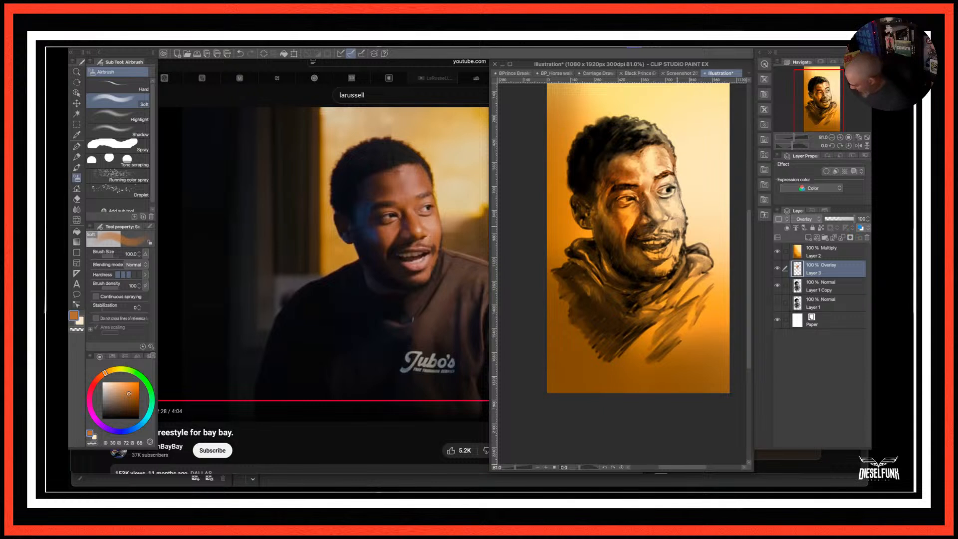
pyautogui.press('[')
pyautogui.press('[')
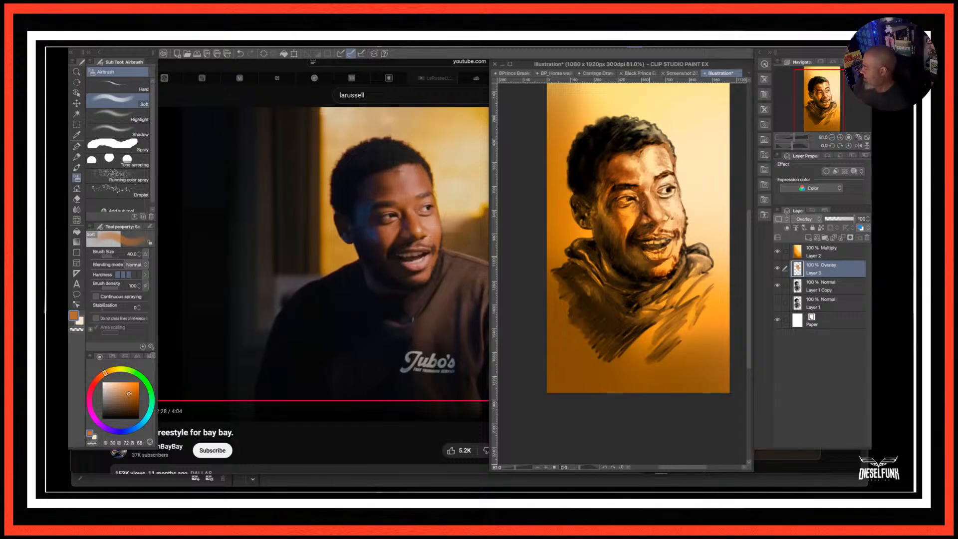
# Change the skin-tone layer's blending mode to Multiply and choose a muted red painting colour.
pyautogui.click(818, 220)
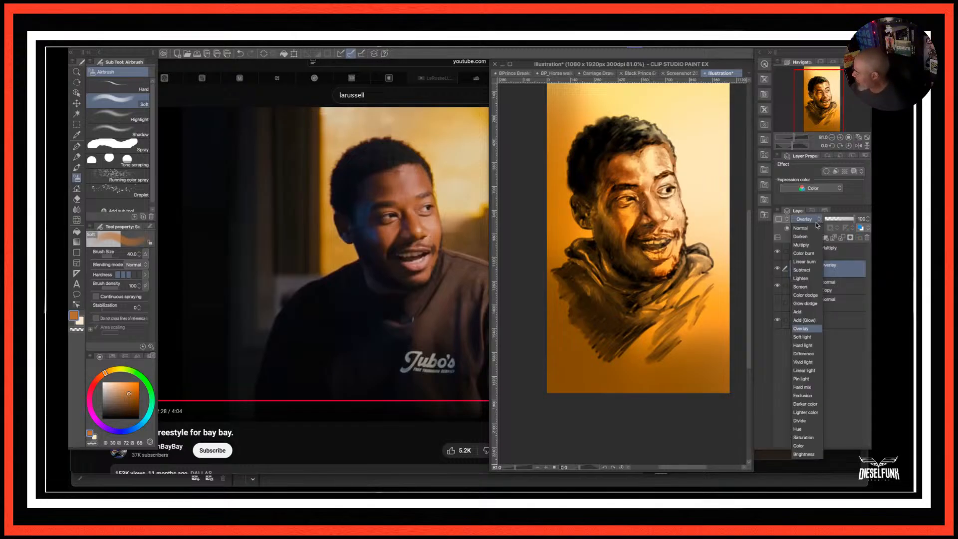
pyautogui.click(809, 245)
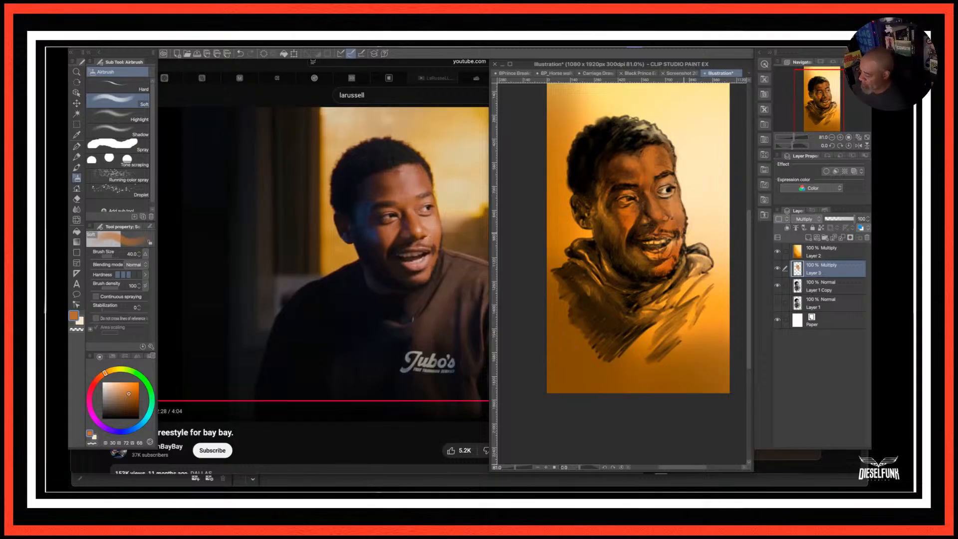
pyautogui.click(98, 379)
pyautogui.moveTo(129, 388); pyautogui.dragTo(128, 397)
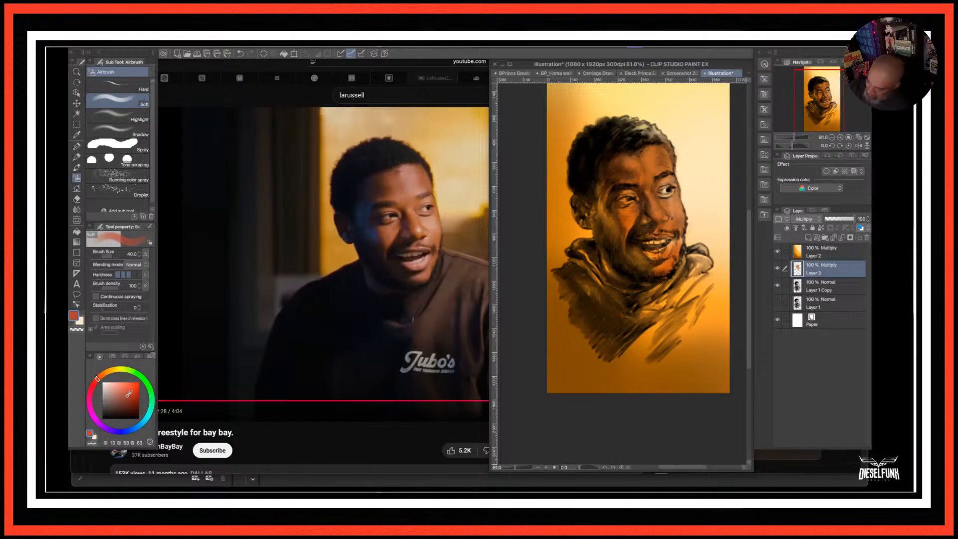
# Airbrush muted red around the mouth and chin on Layer 3, and choose a greyed rose colour after sampling brown and trying coral.
pyautogui.moveTo(664, 243); pyautogui.dragTo(636, 261)
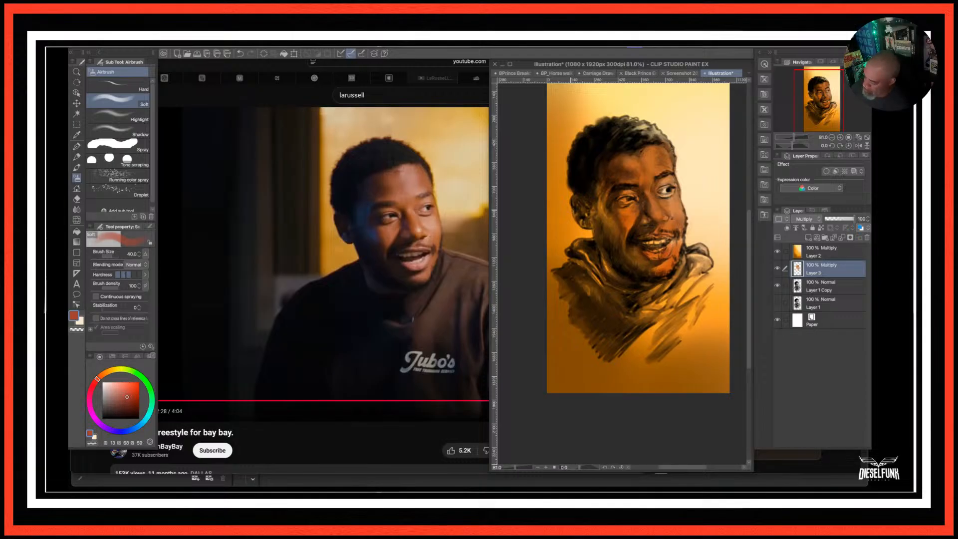
pyautogui.keyDown('alt'); pyautogui.click(619, 220); pyautogui.keyUp('alt')
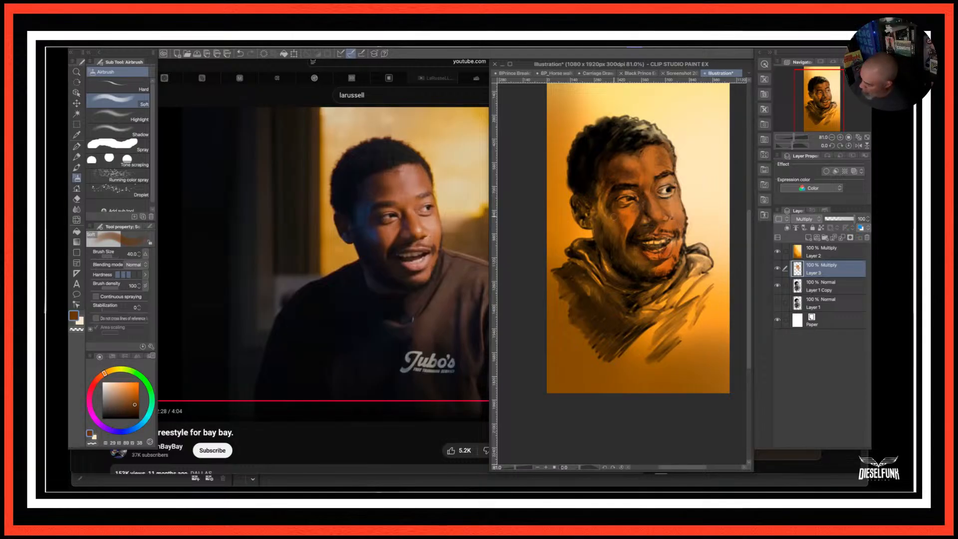
pyautogui.moveTo(104, 373)
pyautogui.mouseDown()
pyautogui.moveTo(96, 380)
pyautogui.moveTo(126, 389)
pyautogui.mouseUp()
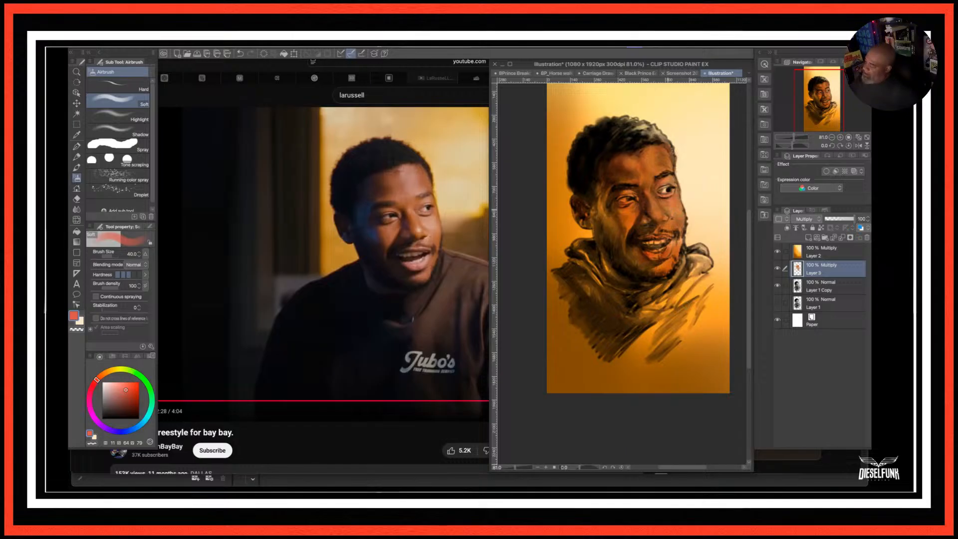
pyautogui.click(114, 392)
pyautogui.click(112, 397)
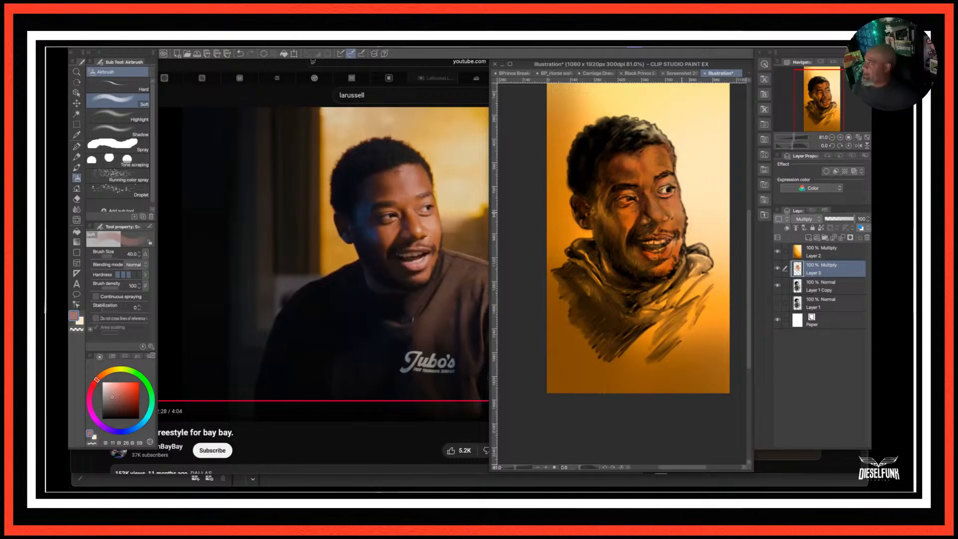
# Choose a pale peach colour and airbrush it over the forehead on the skin-tone layer.
pyautogui.click(105, 372)
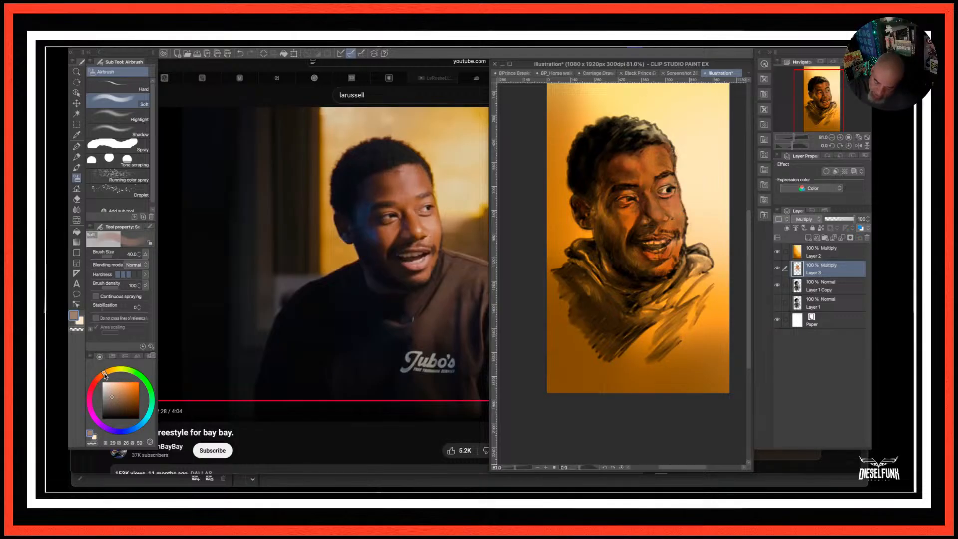
pyautogui.click(112, 381)
pyautogui.click(111, 382)
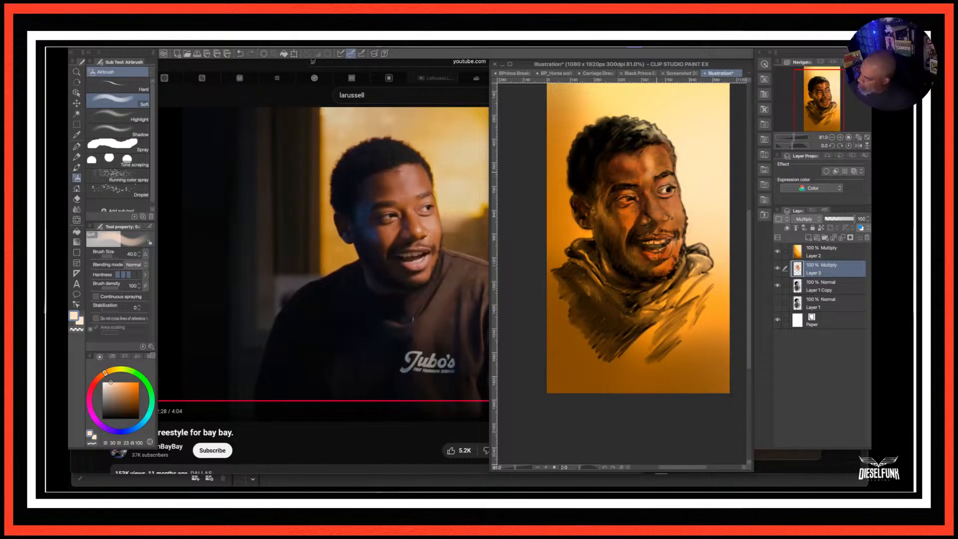
pyautogui.moveTo(646, 153); pyautogui.dragTo(636, 168)
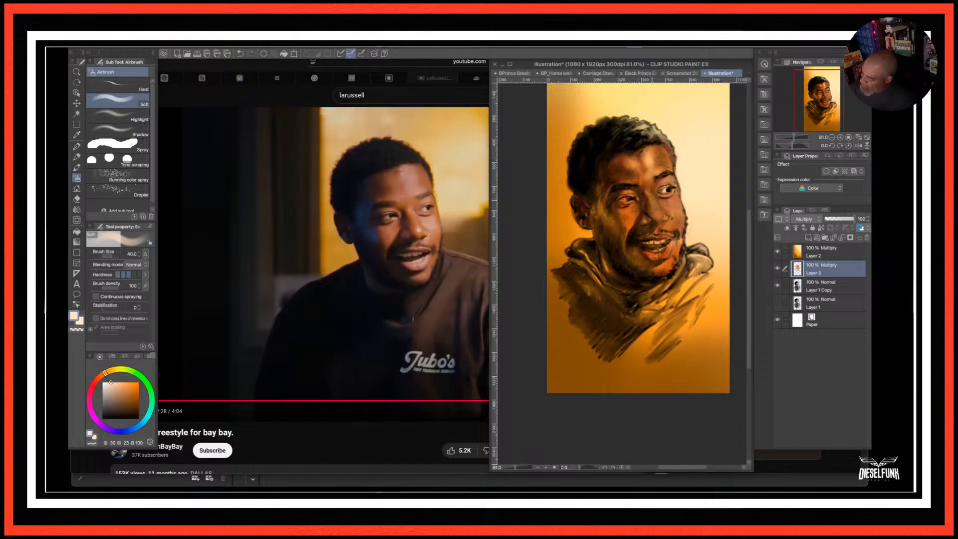
# Reduce the Soft airbrush to size 12 and paint fine pale peach highlights across the face.
pyautogui.press('[')
pyautogui.press('[')
pyautogui.press('[')
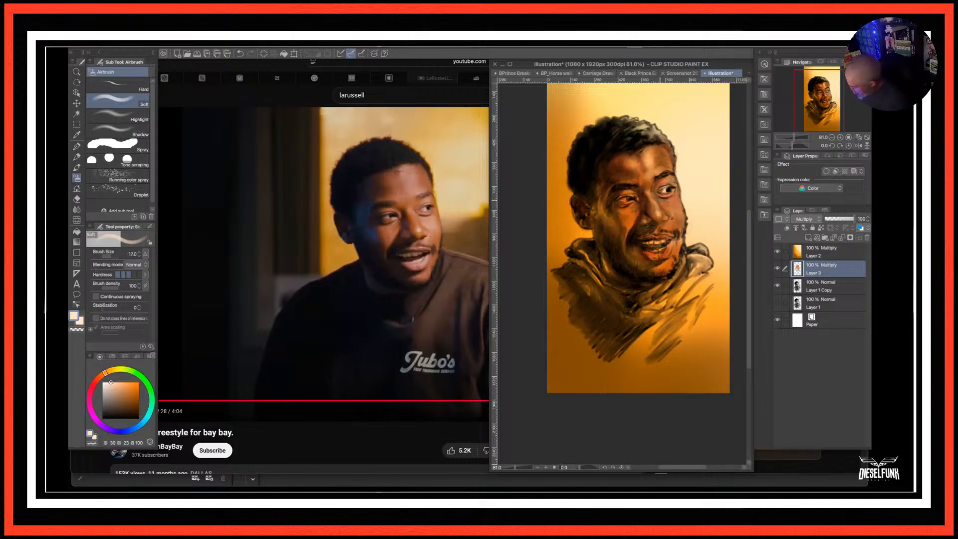
pyautogui.press('[')
pyautogui.press('[')
pyautogui.press('[')
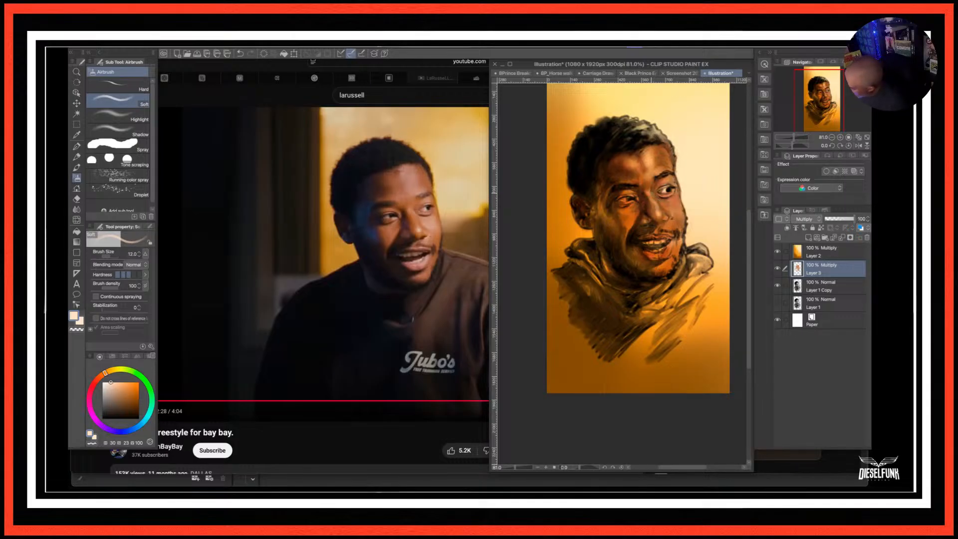
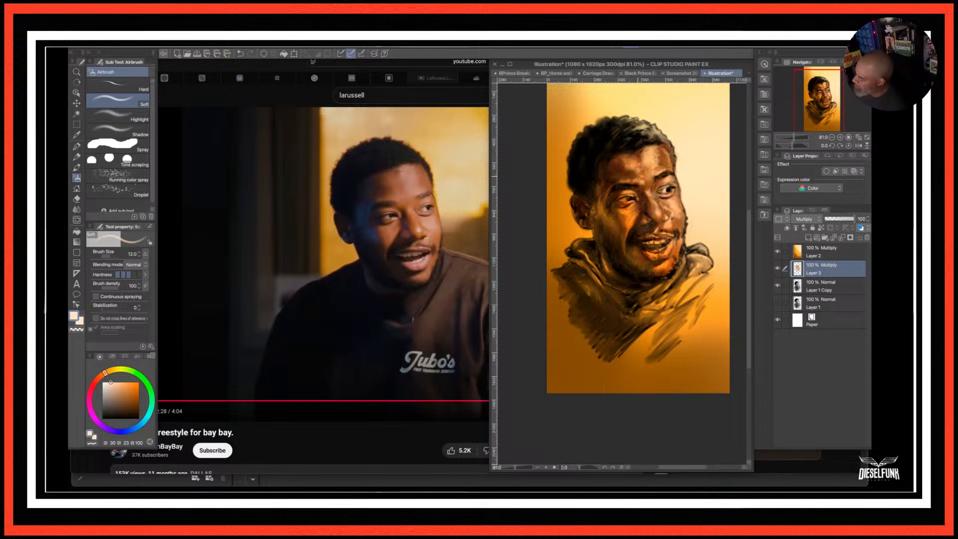
# Enlarge the Soft airbrush to size 60 and choose a strong, saturated red painting colour.
pyautogui.press(']')
pyautogui.press(']')
pyautogui.press(']')
pyautogui.press(']')
pyautogui.press(']')
pyautogui.press(']')
pyautogui.press(']')
pyautogui.press(']')
pyautogui.press(']')
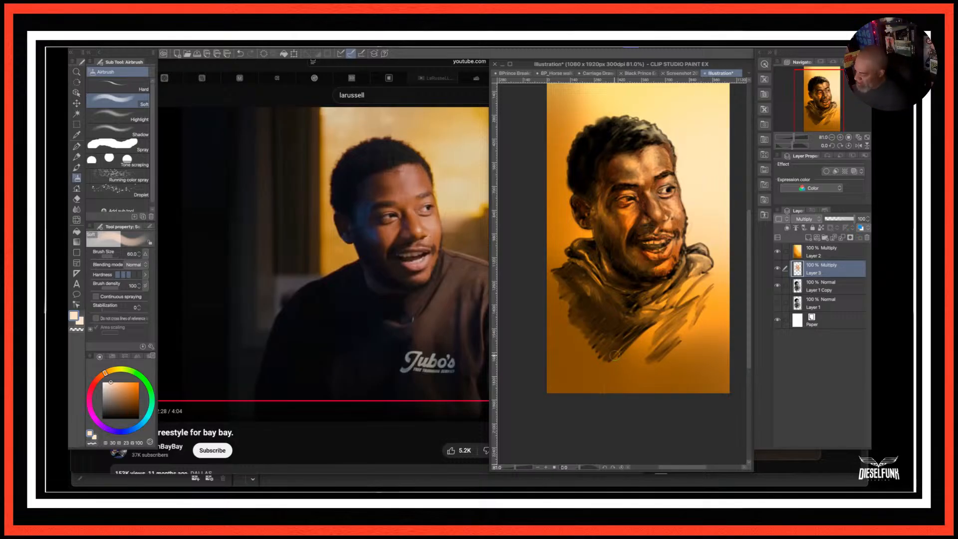
pyautogui.click(99, 379)
pyautogui.click(131, 388)
pyautogui.click(97, 380)
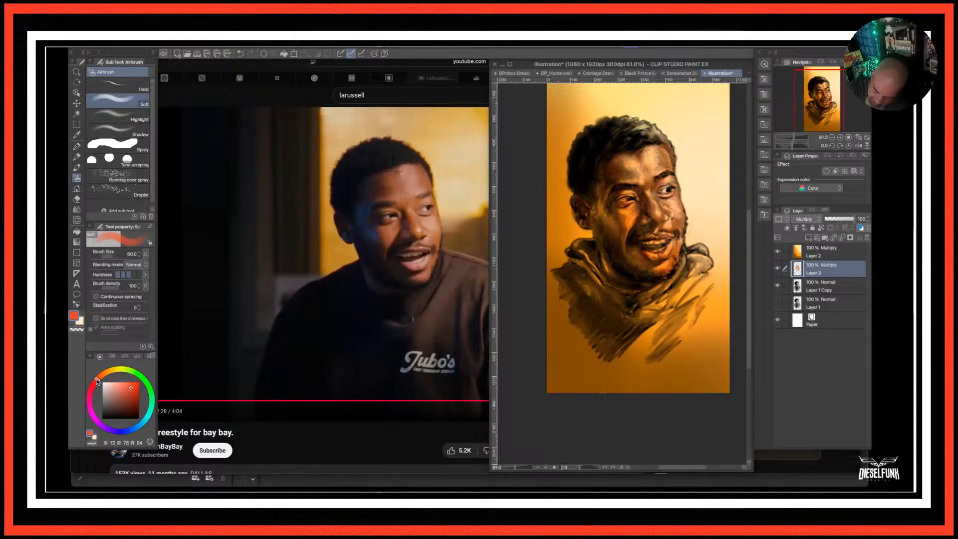
pyautogui.click(133, 394)
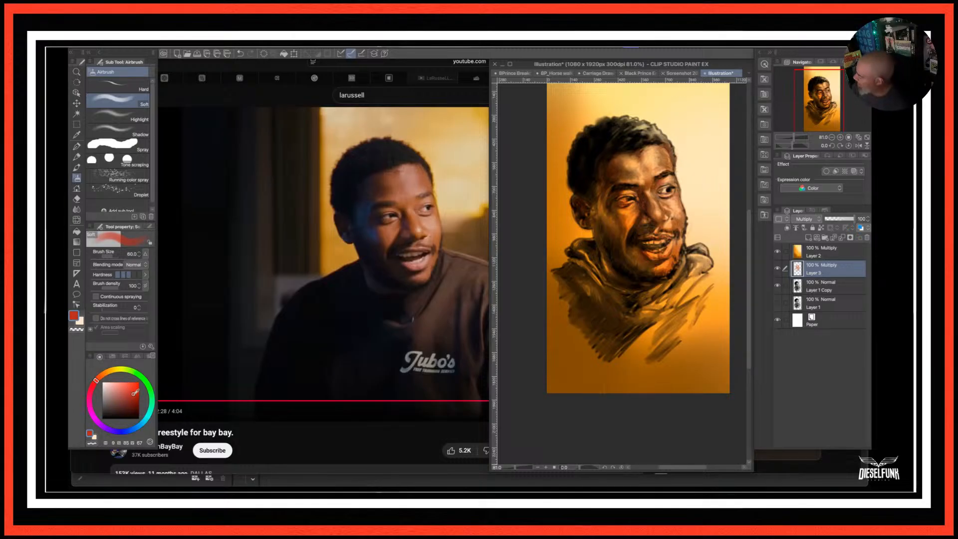
# Add a new layer above Layer 3 and airbrush broad red strokes over the lower hoodie and its sunlit side.
pyautogui.click(809, 238)
pyautogui.moveTo(671, 306)
pyautogui.mouseDown()
pyautogui.moveTo(599, 372)
pyautogui.moveTo(613, 373)
pyautogui.mouseUp()
pyautogui.moveTo(696, 321); pyautogui.dragTo(624, 379)
pyautogui.moveTo(701, 278)
pyautogui.mouseDown()
pyautogui.moveTo(649, 325)
pyautogui.moveTo(664, 295)
pyautogui.mouseUp()
# Reduce the airbrush to size 30 and paint red along the hood's collar and folds around the neck.
pyautogui.press('[')
pyautogui.press('[')
pyautogui.press('[')
pyautogui.moveTo(683, 263)
pyautogui.mouseDown()
pyautogui.moveTo(706, 244)
pyautogui.moveTo(704, 276)
pyautogui.moveTo(709, 257)
pyautogui.moveTo(659, 324)
pyautogui.moveTo(647, 304)
pyautogui.mouseUp()
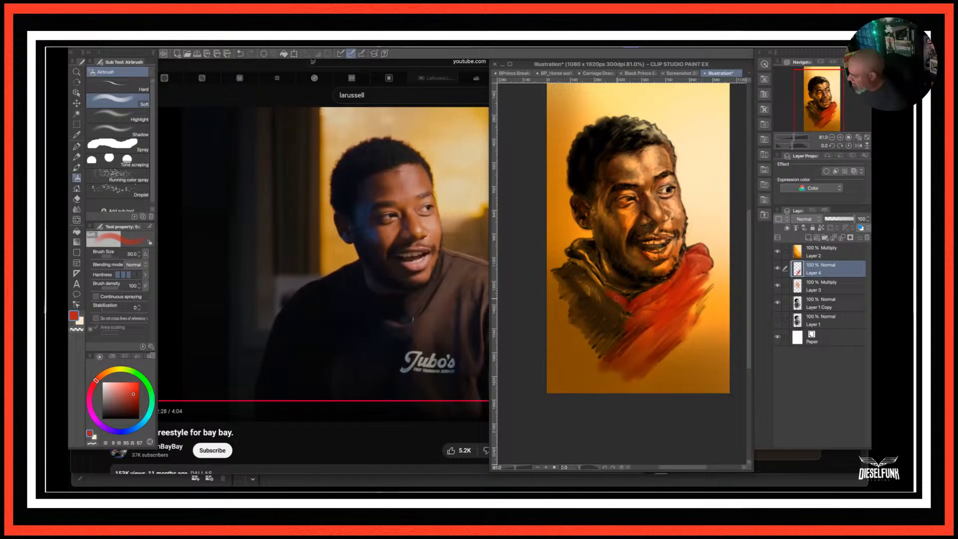
pyautogui.moveTo(617, 298); pyautogui.dragTo(617, 300)
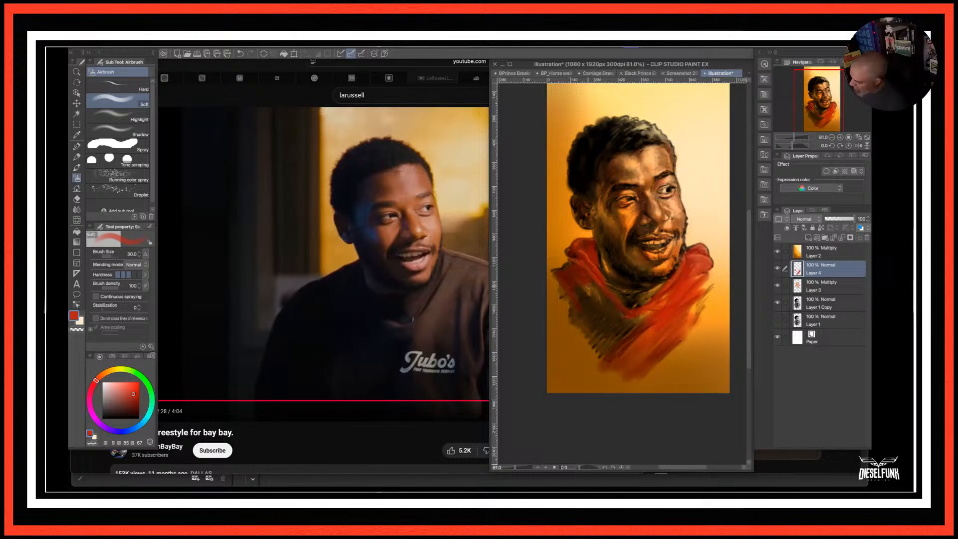
# Enlarge the airbrush to size 70 and fill the rest of the hoodie with red down to the canvas's lower edge.
pyautogui.press(']')
pyautogui.press(']')
pyautogui.press(']')
pyautogui.press(']')
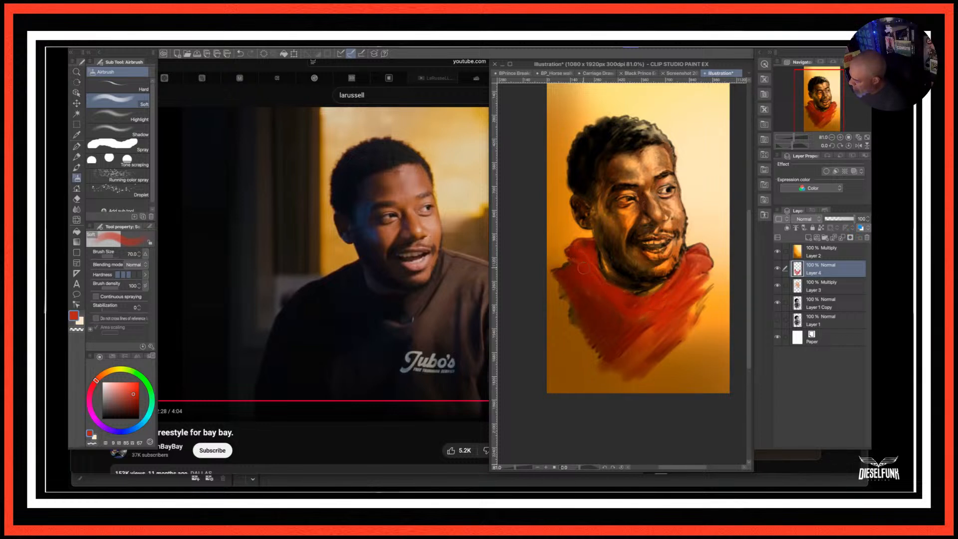
pyautogui.moveTo(623, 339)
pyautogui.mouseDown()
pyautogui.moveTo(649, 350)
pyautogui.moveTo(693, 309)
pyautogui.moveTo(697, 278)
pyautogui.mouseUp()
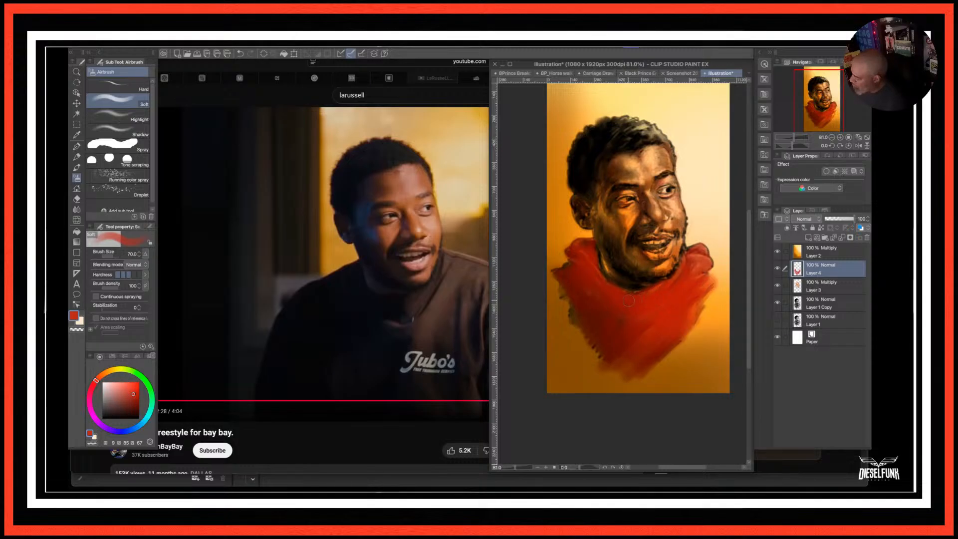
pyautogui.moveTo(576, 298)
pyautogui.mouseDown()
pyautogui.moveTo(563, 290)
pyautogui.moveTo(570, 312)
pyautogui.moveTo(599, 330)
pyautogui.mouseUp()
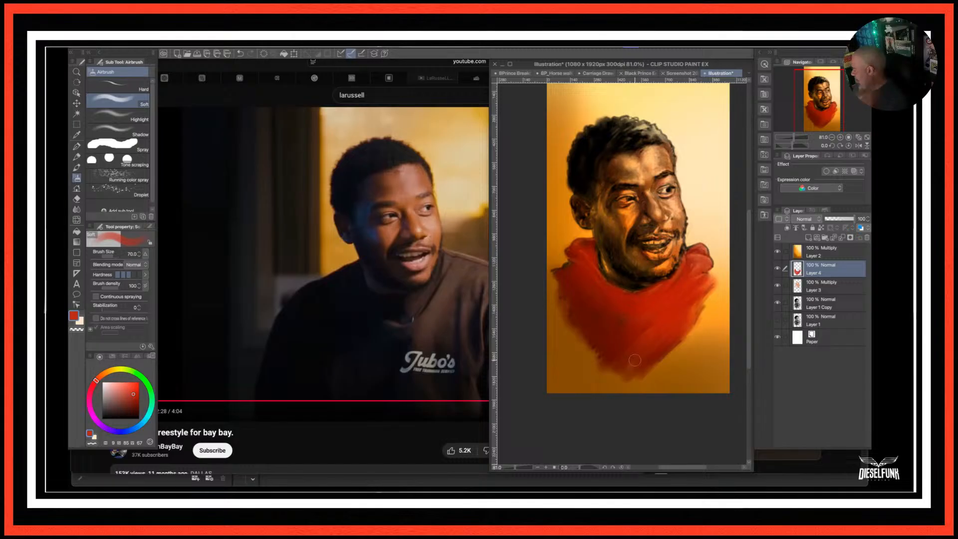
pyautogui.moveTo(574, 379)
pyautogui.mouseDown()
pyautogui.moveTo(644, 379)
pyautogui.moveTo(554, 340)
pyautogui.moveTo(564, 371)
pyautogui.mouseUp()
pyautogui.moveTo(636, 386)
pyautogui.mouseDown()
pyautogui.moveTo(620, 436)
pyautogui.moveTo(686, 359)
pyautogui.moveTo(620, 421)
pyautogui.moveTo(680, 358)
pyautogui.moveTo(638, 391)
pyautogui.mouseUp()
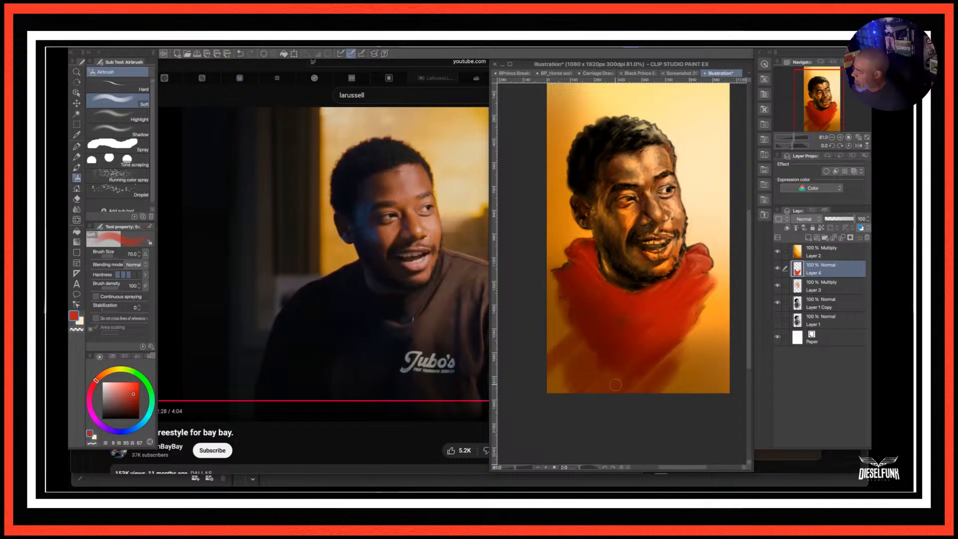
# Try Overlay on the red hoodie layer, then set its blending mode to Multiply at 100% opacity.
pyautogui.click(819, 220)
pyautogui.click(803, 329)
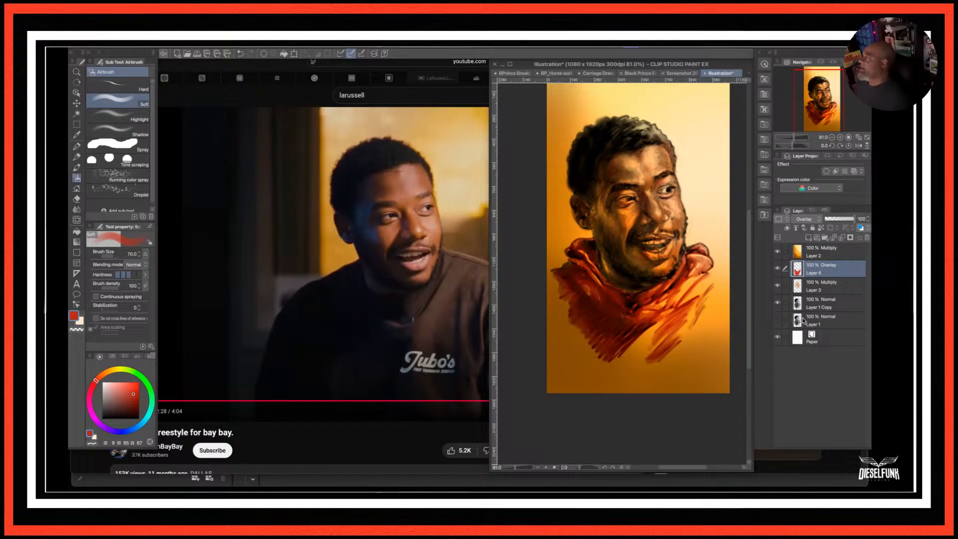
pyautogui.click(819, 220)
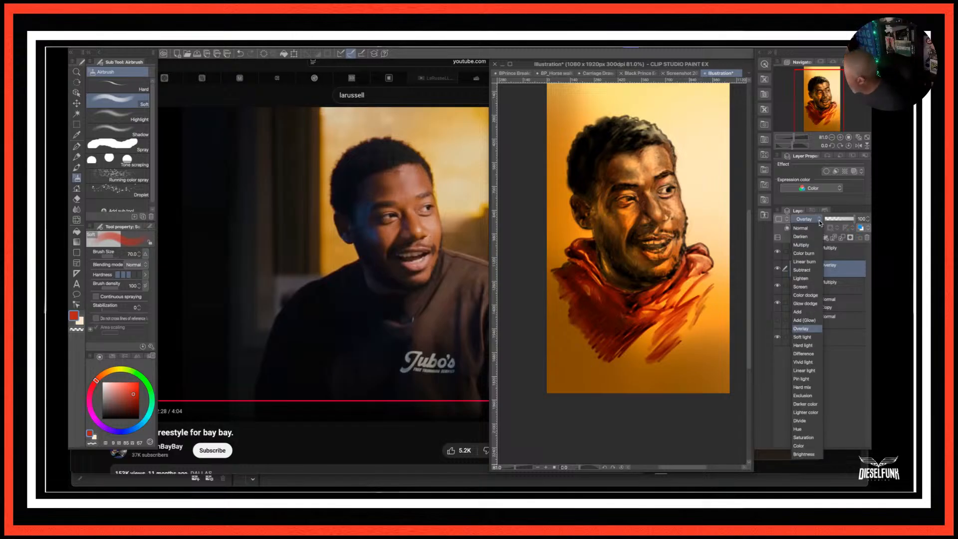
pyautogui.click(809, 246)
pyautogui.moveTo(853, 220); pyautogui.dragTo(861, 220)
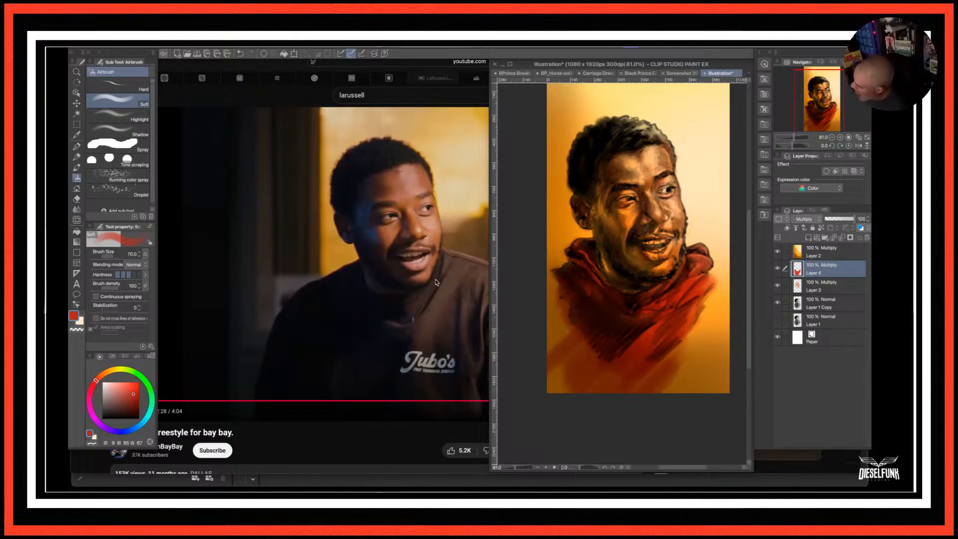
# Select skin-tone Layer 3, choose a dark muted red, and reduce the Soft airbrush to size 20.
pyautogui.click(812, 288)
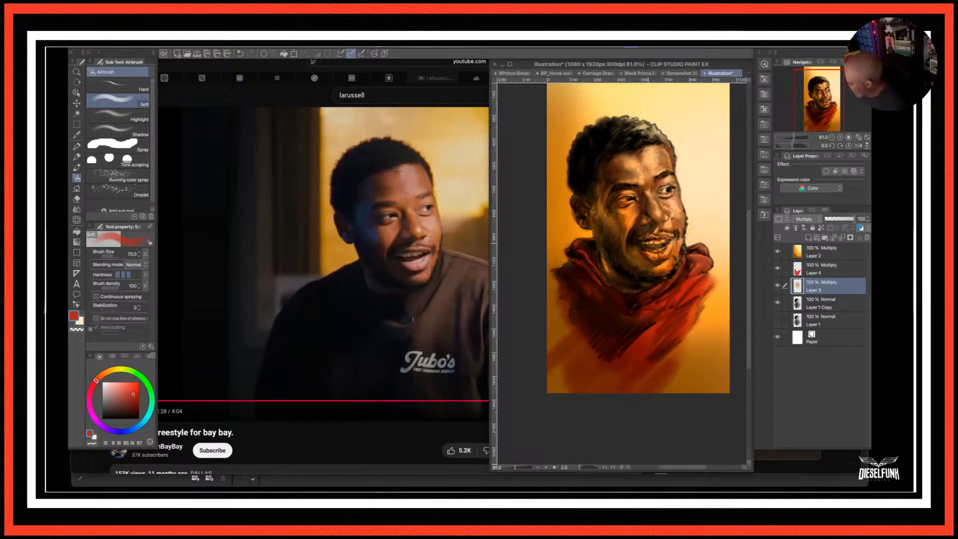
pyautogui.click(127, 390)
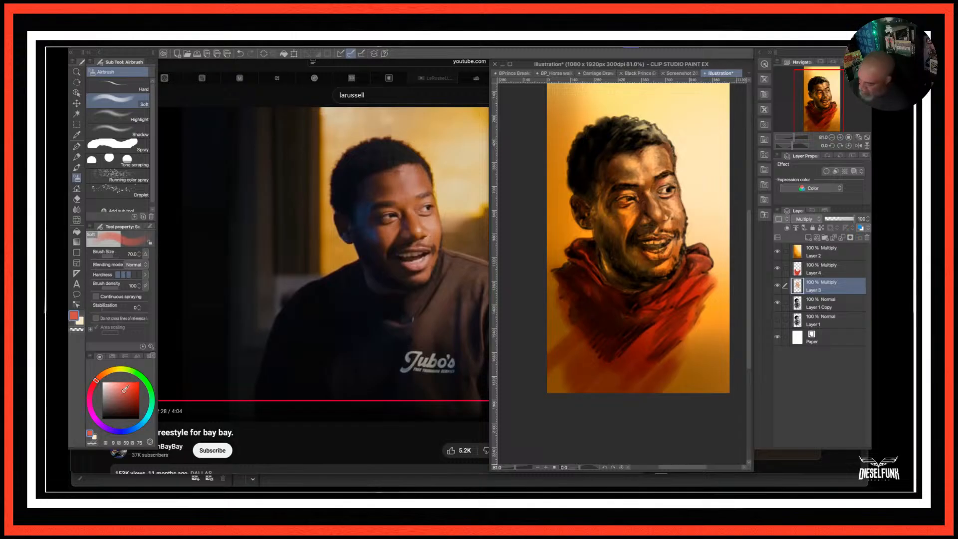
pyautogui.click(124, 393)
pyautogui.click(119, 402)
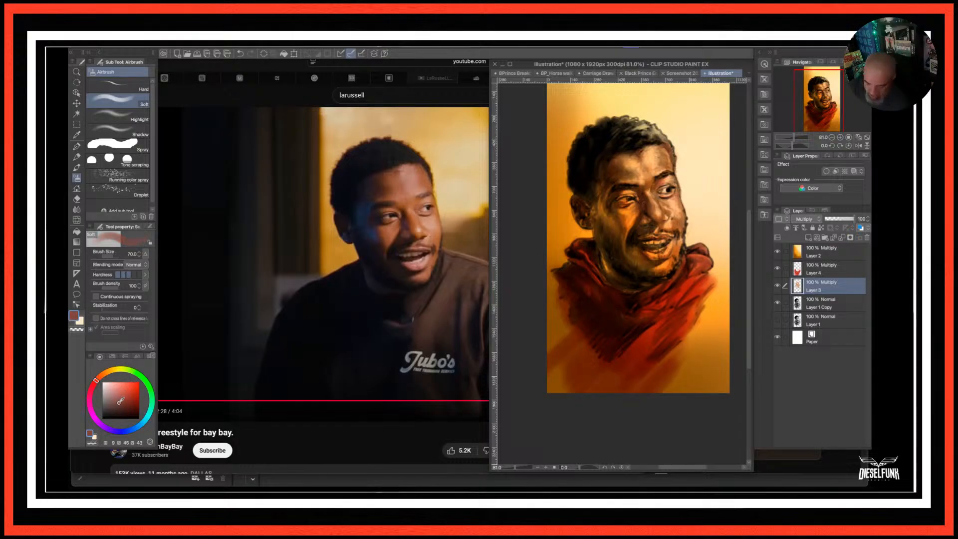
pyautogui.press('[')
pyautogui.press('[')
pyautogui.press('[')
pyautogui.press('[')
pyautogui.press('[')
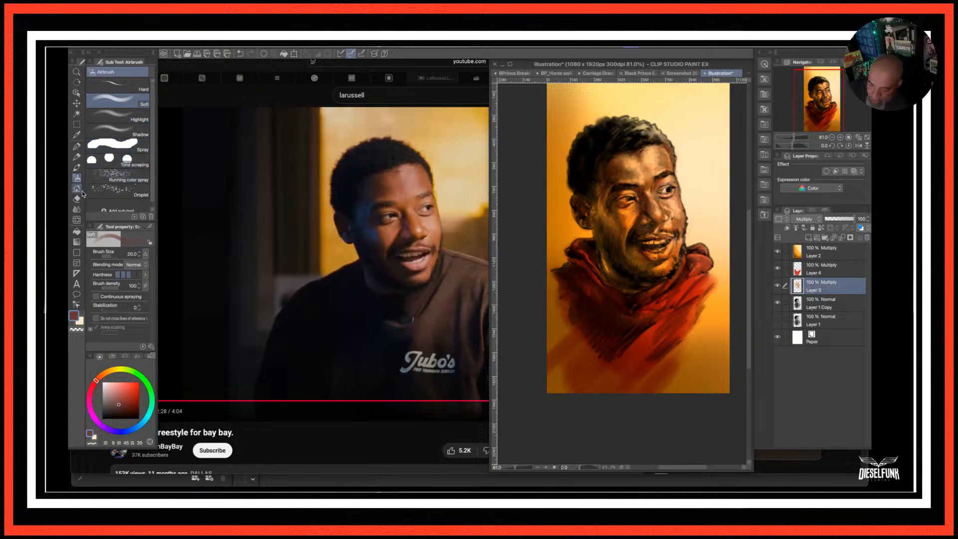
# Switch to the Blur blending tool at size 80 and soften the hoodie's pencil strokes on Layer 1 Copy.
pyautogui.click(76, 209)
pyautogui.click(146, 94)
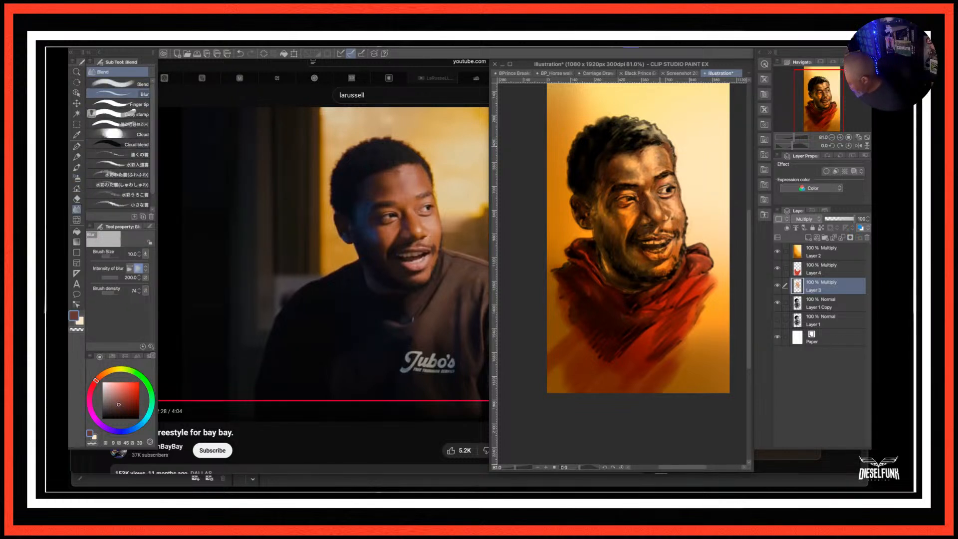
pyautogui.press(']')
pyautogui.press(']')
pyautogui.press(']')
pyautogui.press(']')
pyautogui.press(']')
pyautogui.press(']')
pyautogui.press(']')
pyautogui.press(']')
pyautogui.press(']')
pyautogui.press(']')
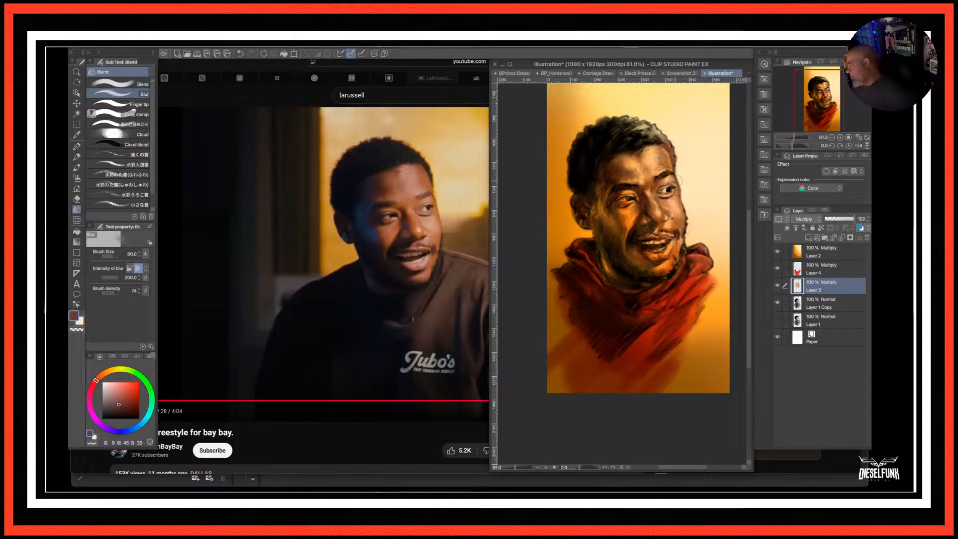
pyautogui.click(824, 302)
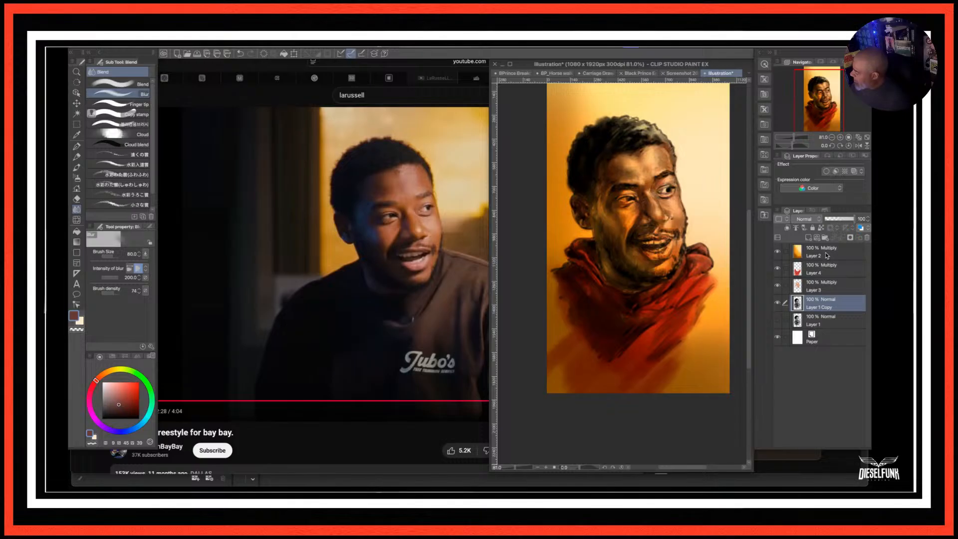
# Add a new layer at the top of the layer stack and choose a bright cyan colour.
pyautogui.hotkey('ctrl', 'shift', 'n')
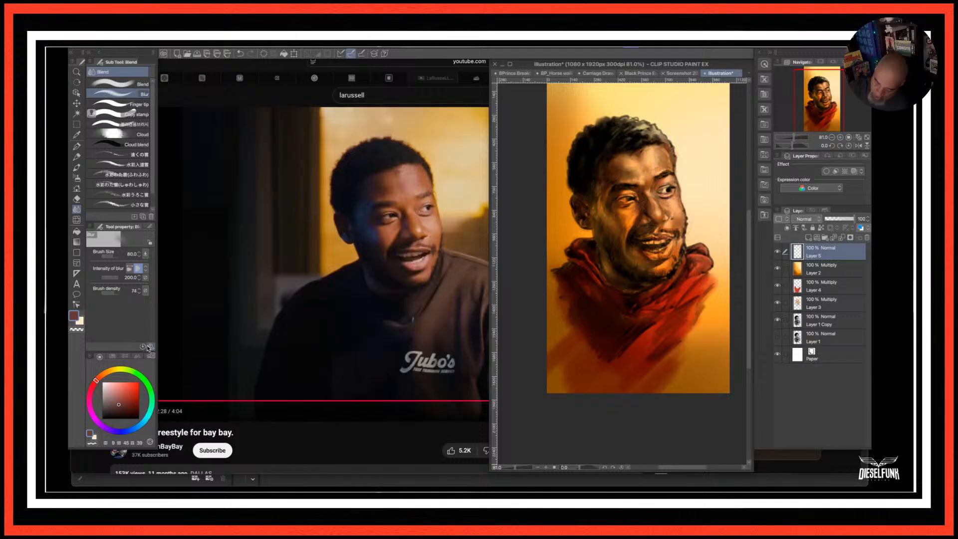
pyautogui.moveTo(136, 431); pyautogui.dragTo(138, 426)
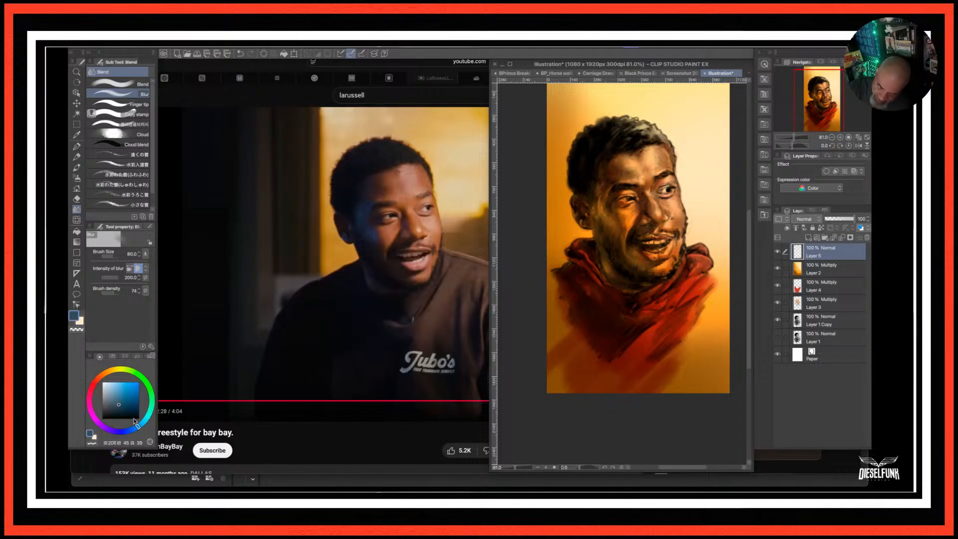
pyautogui.click(149, 418)
pyautogui.click(123, 382)
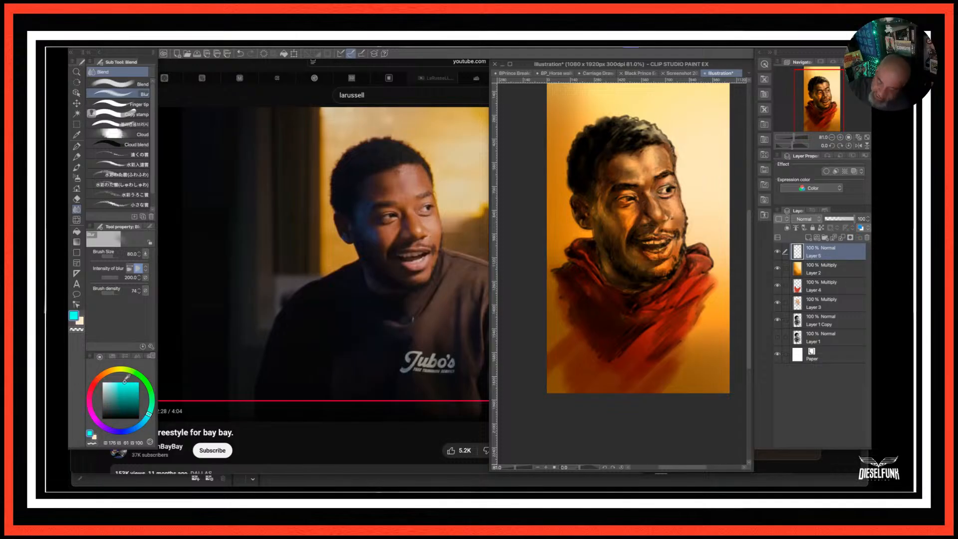
# Switch back to the Soft airbrush and enlarge its brush size to 30.
pyautogui.click(76, 147)
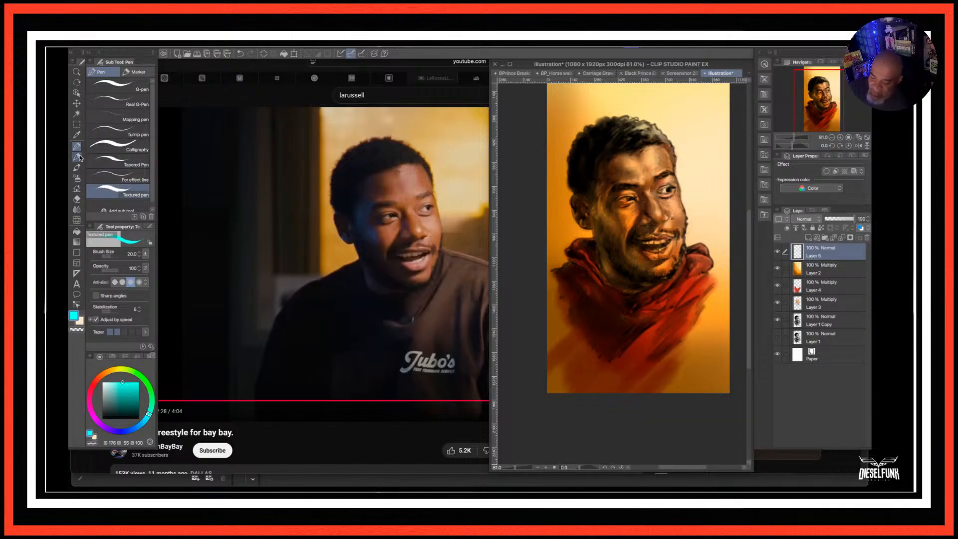
pyautogui.click(78, 178)
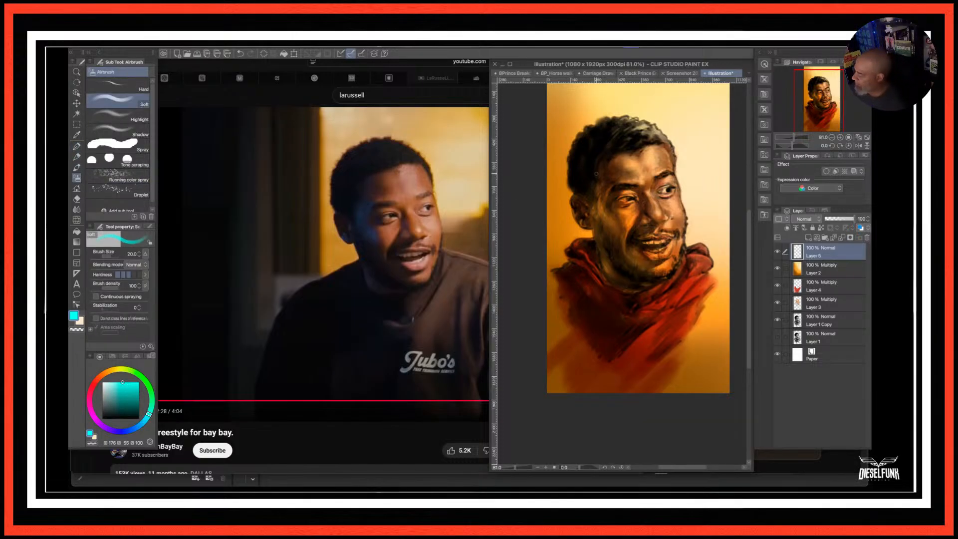
pyautogui.press(']')
pyautogui.press(']')
pyautogui.press(']')
pyautogui.press(']')
pyautogui.press(']')
pyautogui.press(']')
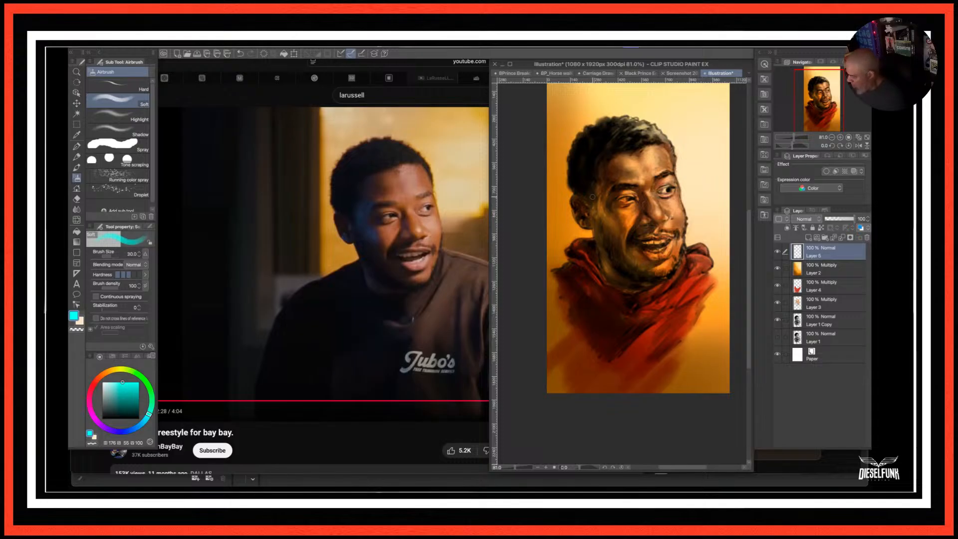
# Airbrush soft cyan light on Layer 5 over the shadowed side of the hair, temple and cheek, using brush size 40.
pyautogui.moveTo(591, 137)
pyautogui.mouseDown()
pyautogui.moveTo(586, 184)
pyautogui.moveTo(596, 149)
pyautogui.moveTo(604, 195)
pyautogui.moveTo(604, 160)
pyautogui.mouseUp()
pyautogui.press('[')
pyautogui.press('[')
pyautogui.press('[')
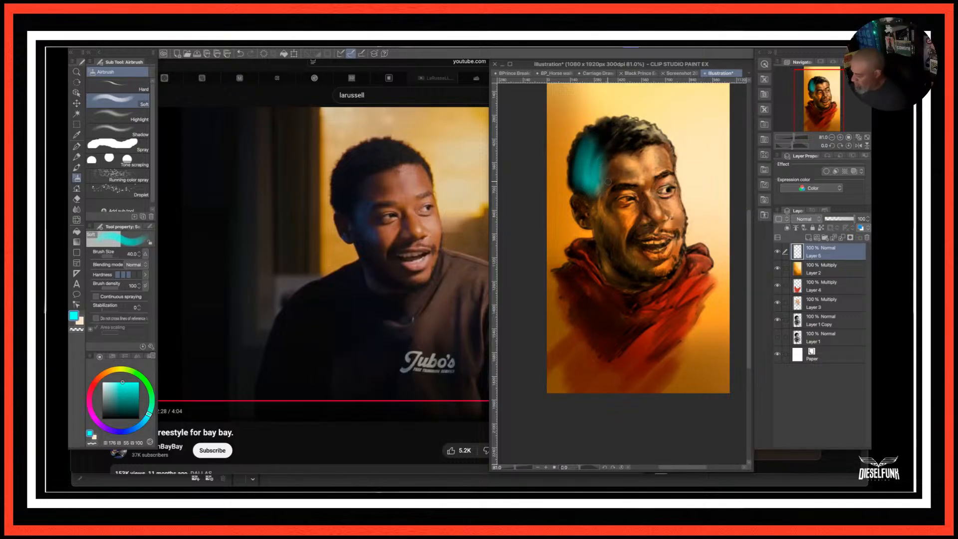
pyautogui.moveTo(616, 185)
pyautogui.mouseDown()
pyautogui.moveTo(601, 213)
pyautogui.moveTo(612, 163)
pyautogui.mouseUp()
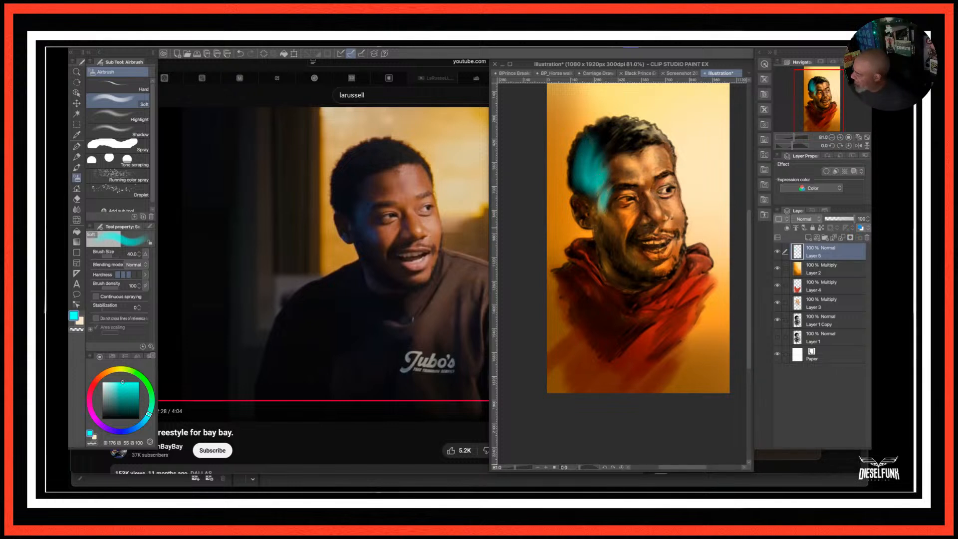
pyautogui.moveTo(578, 154)
pyautogui.mouseDown()
pyautogui.moveTo(583, 189)
pyautogui.moveTo(610, 181)
pyautogui.moveTo(600, 206)
pyautogui.mouseUp()
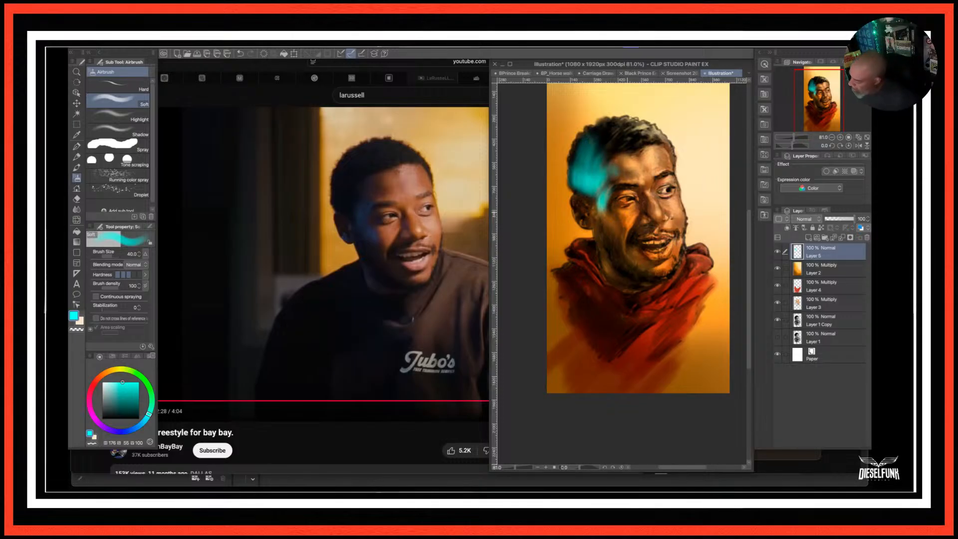
pyautogui.moveTo(611, 214)
pyautogui.mouseDown()
pyautogui.moveTo(615, 227)
pyautogui.moveTo(601, 218)
pyautogui.moveTo(604, 207)
pyautogui.moveTo(647, 206)
pyautogui.mouseUp()
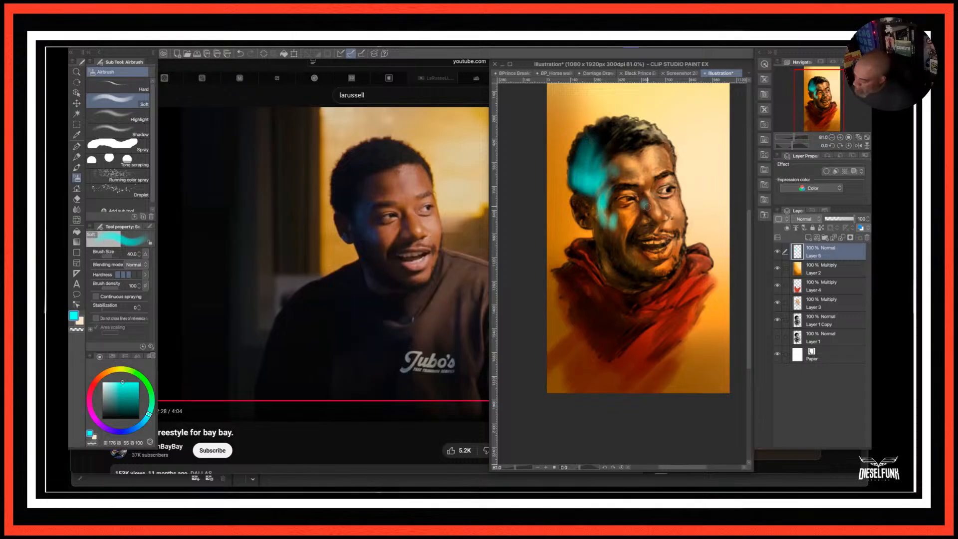
# Reduce the airbrush to size 20 and paint cyan rim light on the ear, jaw, mouth area and adjoining hood folds.
pyautogui.press('[')
pyautogui.press('[')
pyautogui.press('[')
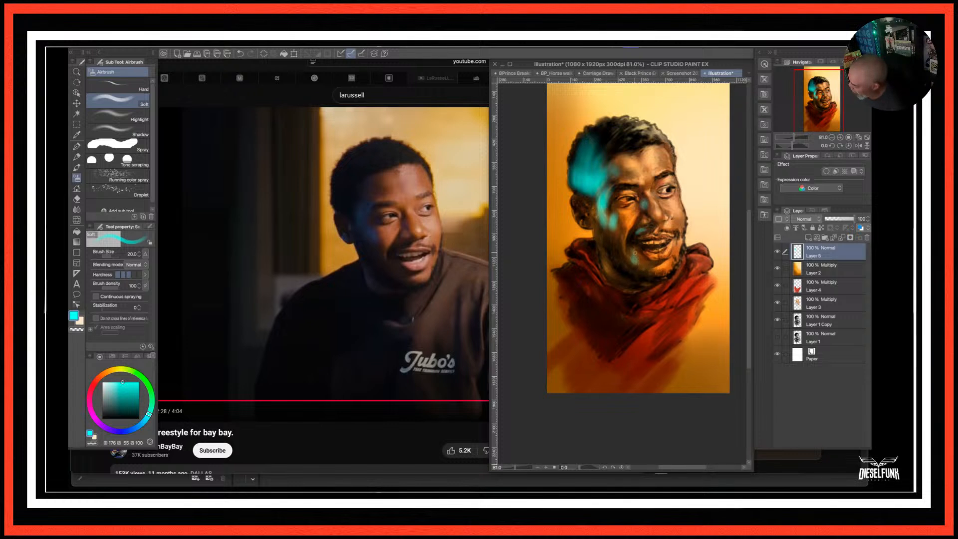
pyautogui.moveTo(612, 269)
pyautogui.mouseDown()
pyautogui.moveTo(605, 255)
pyautogui.moveTo(610, 273)
pyautogui.moveTo(615, 267)
pyautogui.mouseUp()
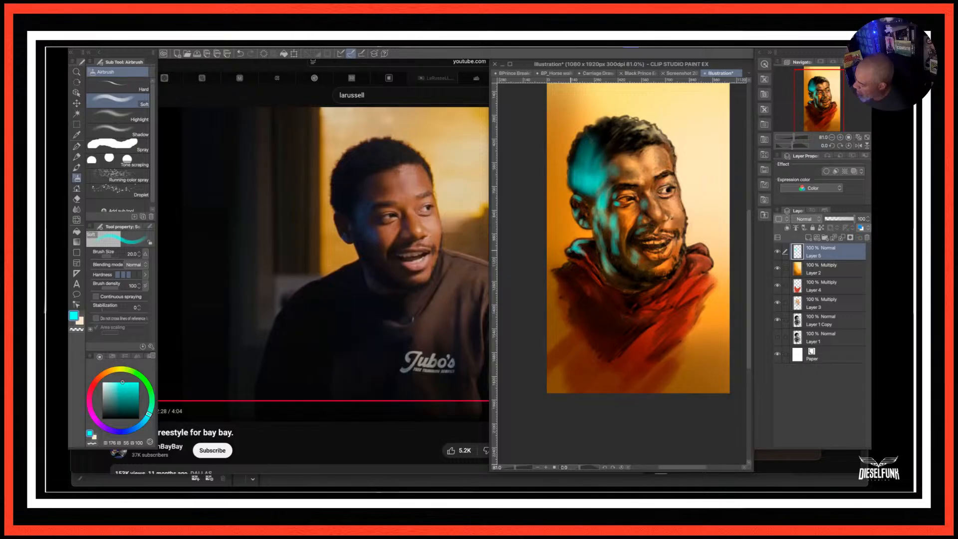
pyautogui.moveTo(569, 255)
pyautogui.mouseDown()
pyautogui.moveTo(589, 252)
pyautogui.moveTo(578, 263)
pyautogui.moveTo(592, 261)
pyautogui.moveTo(598, 273)
pyautogui.moveTo(605, 261)
pyautogui.moveTo(604, 272)
pyautogui.mouseUp()
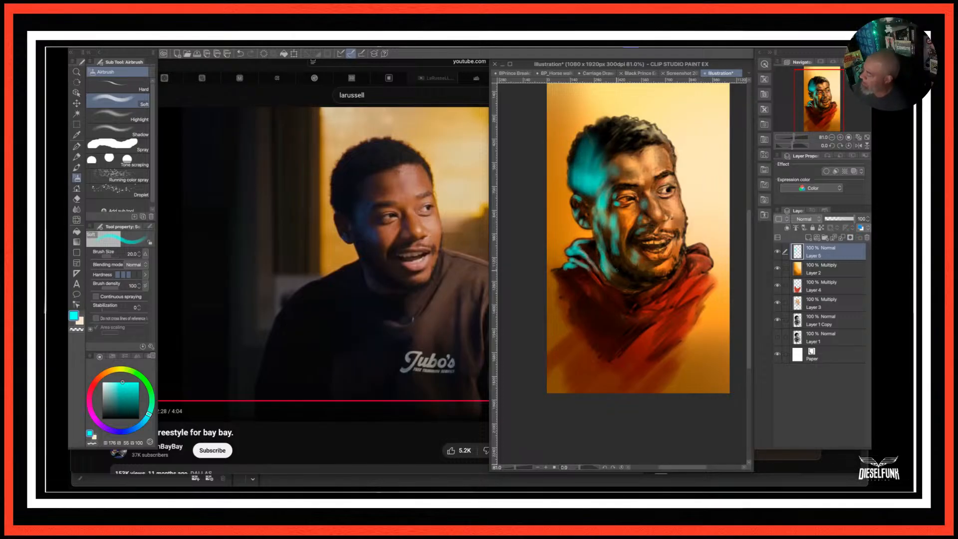
# Sample the darker teal from the painted hair and airbrush it along the hair's outer edge and crown.
pyautogui.keyDown('alt'); pyautogui.click(579, 138); pyautogui.keyUp('alt')
pyautogui.keyDown('alt'); pyautogui.click(578, 142); pyautogui.keyUp('alt')
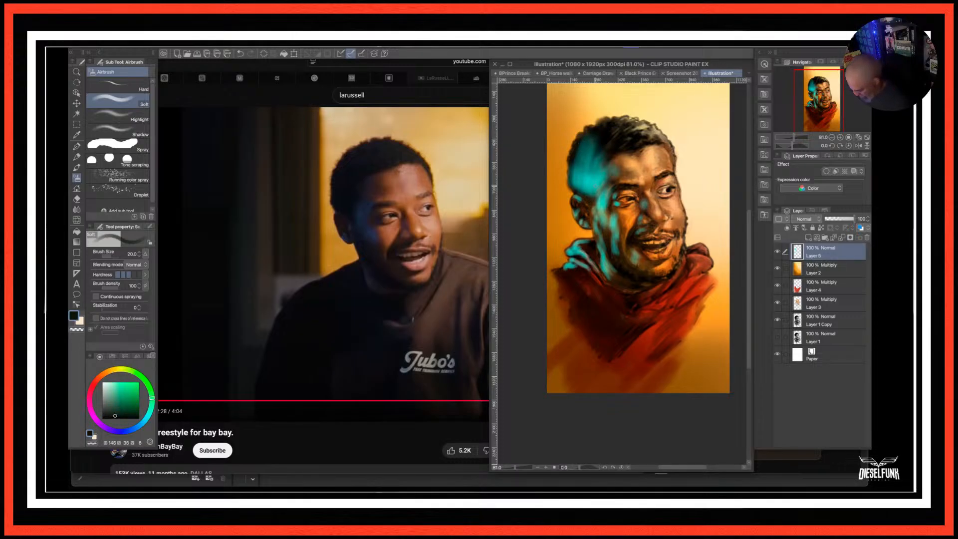
pyautogui.keyDown('alt'); pyautogui.click(596, 178); pyautogui.keyUp('alt')
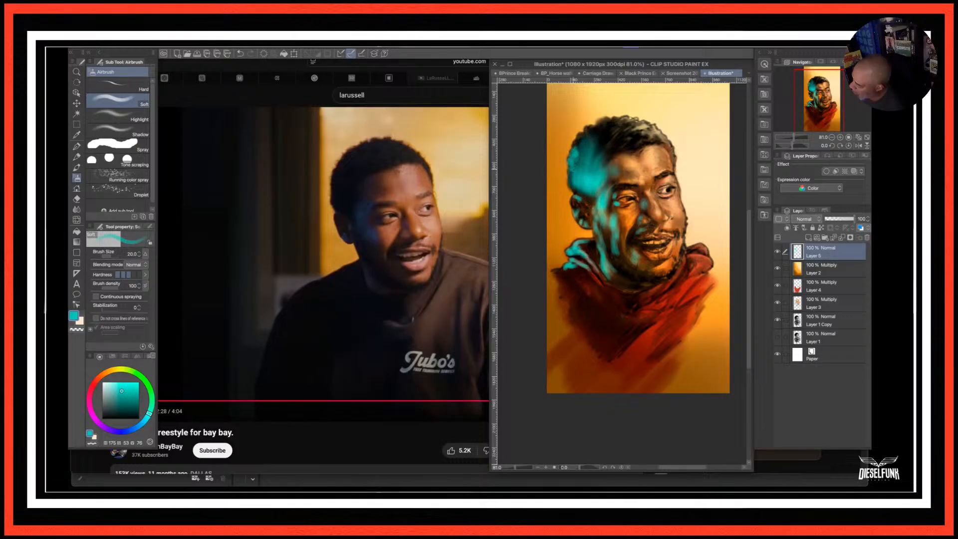
pyautogui.moveTo(583, 138)
pyautogui.mouseDown()
pyautogui.moveTo(584, 147)
pyautogui.moveTo(590, 131)
pyautogui.moveTo(600, 135)
pyautogui.moveTo(572, 174)
pyautogui.moveTo(598, 136)
pyautogui.mouseUp()
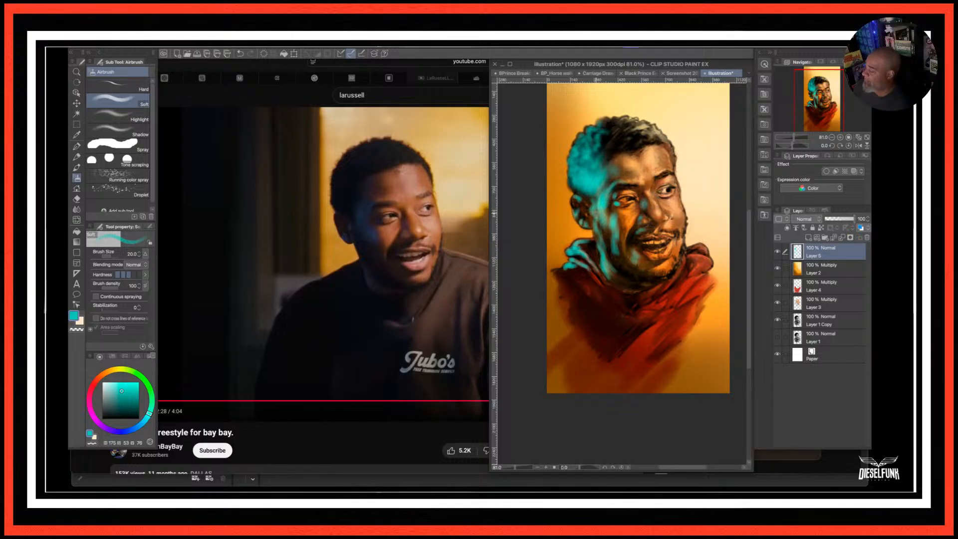
# Open the blending mode choices for Layer 5.
pyautogui.click(819, 220)
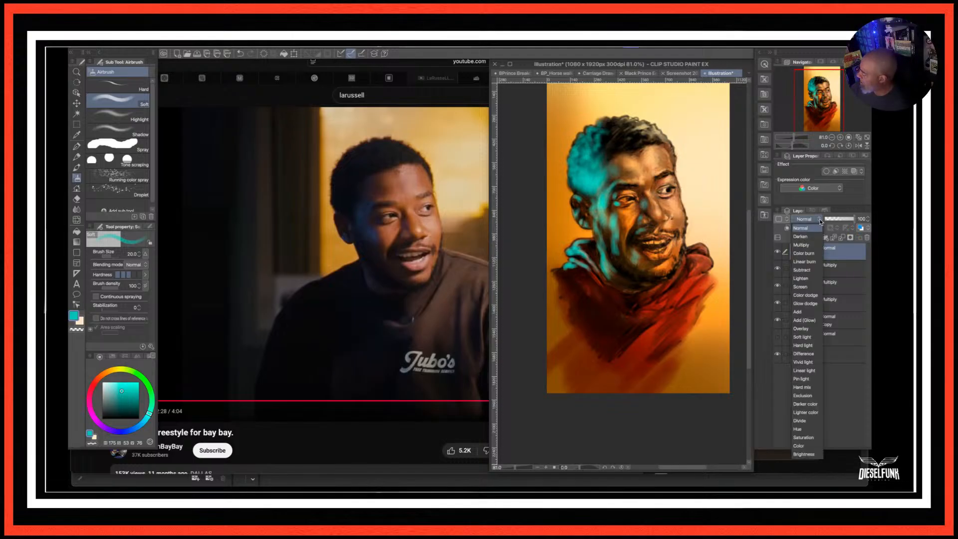
# Try the Add (Glow), Color dodge, Overlay and Soft light blending modes on Layer 5 with the teal highlights.
pyautogui.click(807, 319)
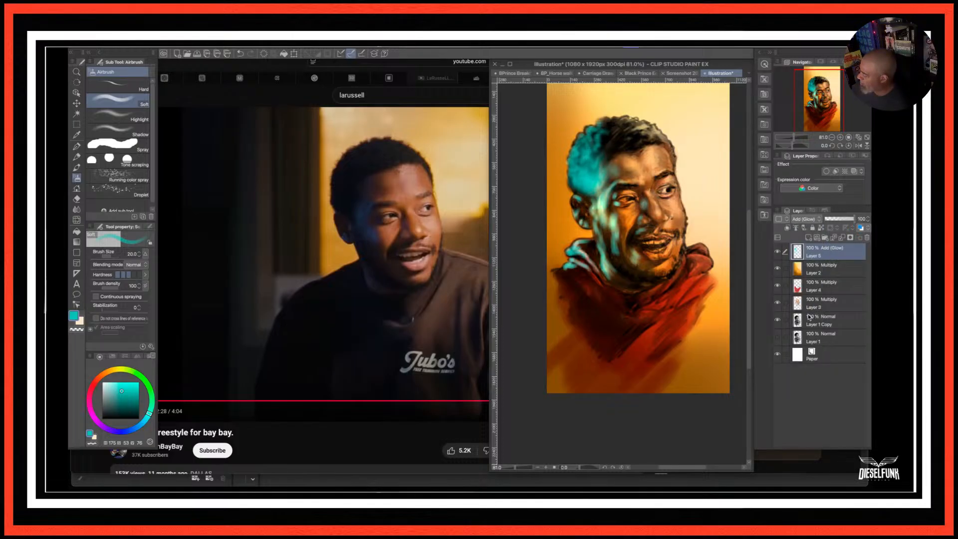
pyautogui.click(819, 219)
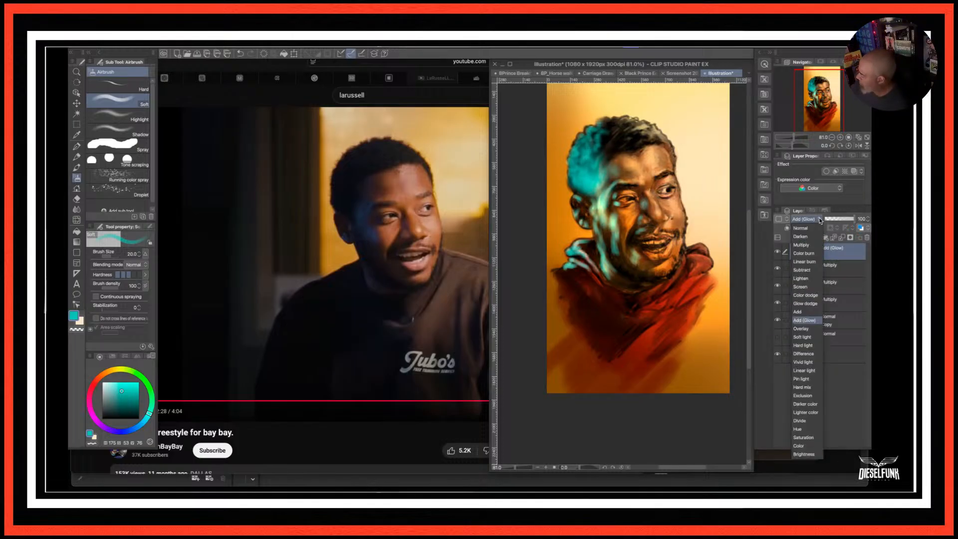
pyautogui.click(811, 295)
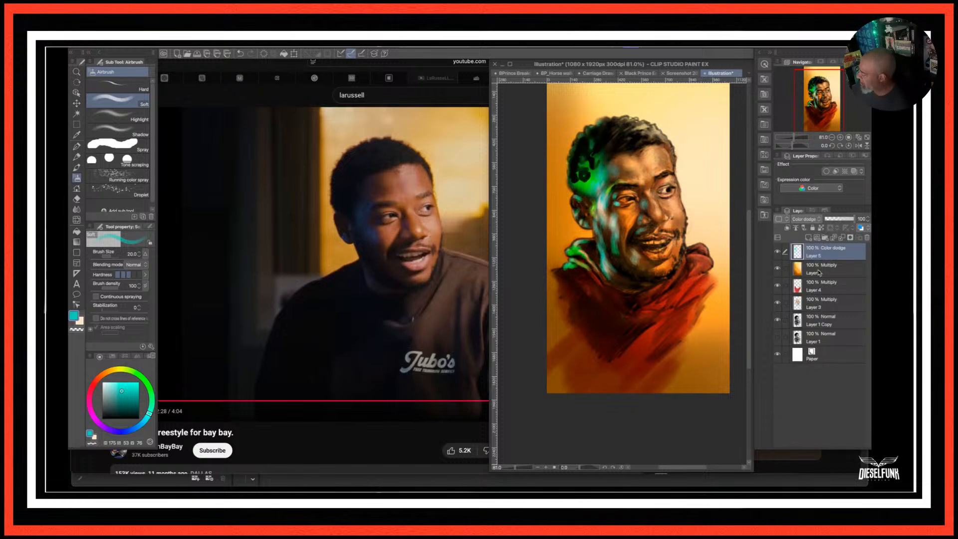
pyautogui.click(819, 219)
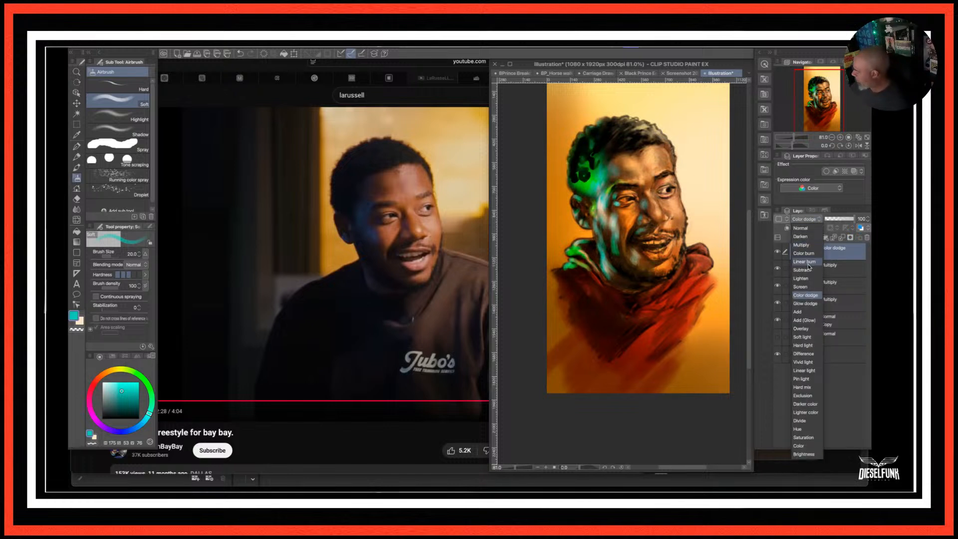
pyautogui.click(809, 329)
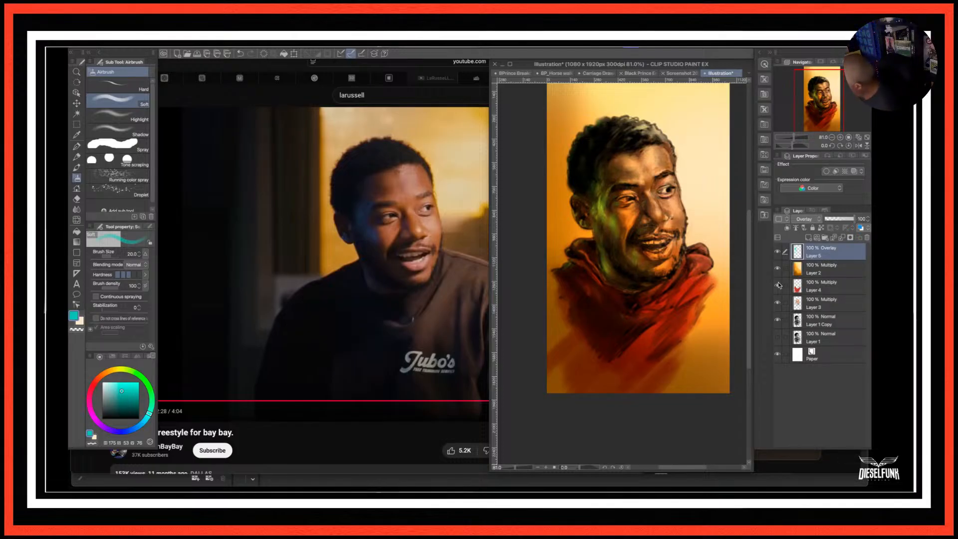
pyautogui.click(818, 220)
pyautogui.click(803, 337)
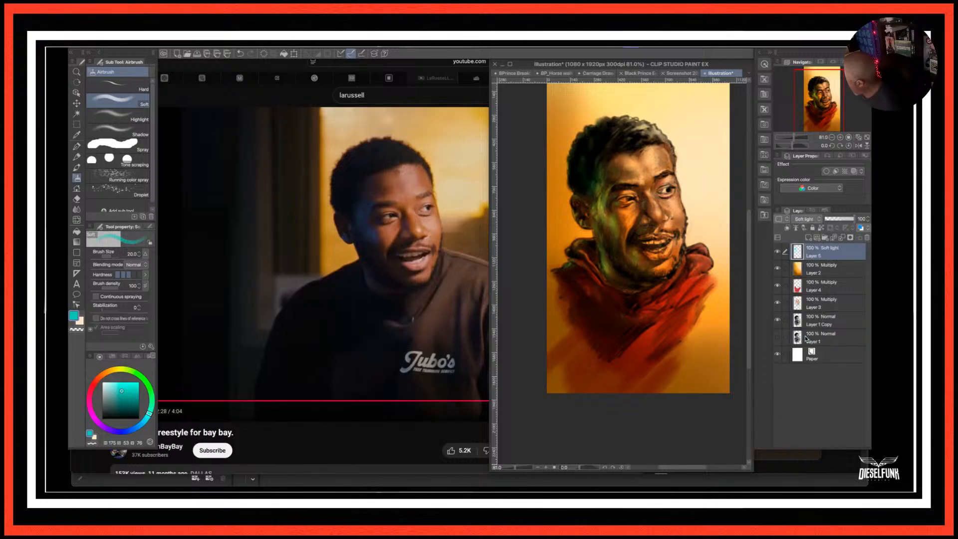
# Try the Lighten blending mode on Layer 5 with its opacity lowered to about 68%.
pyautogui.click(811, 219)
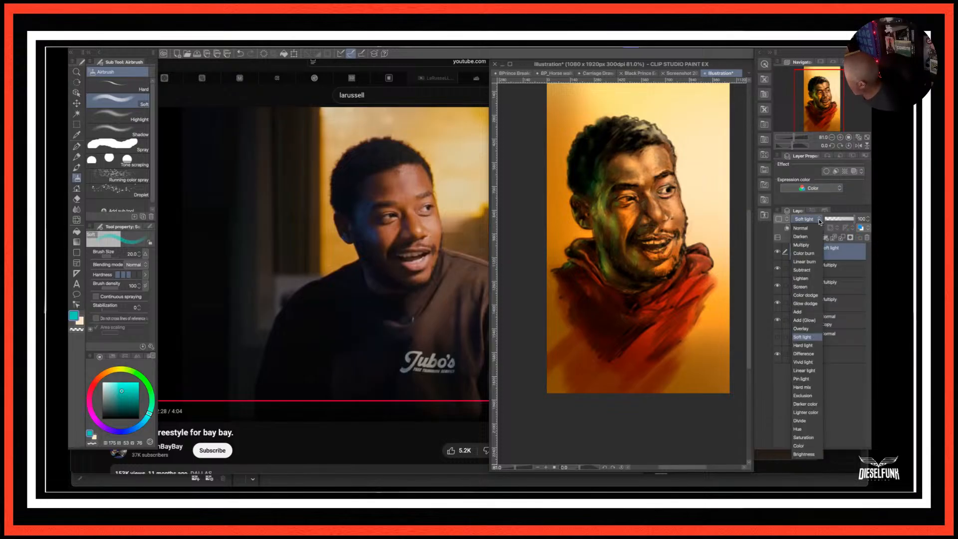
pyautogui.click(808, 278)
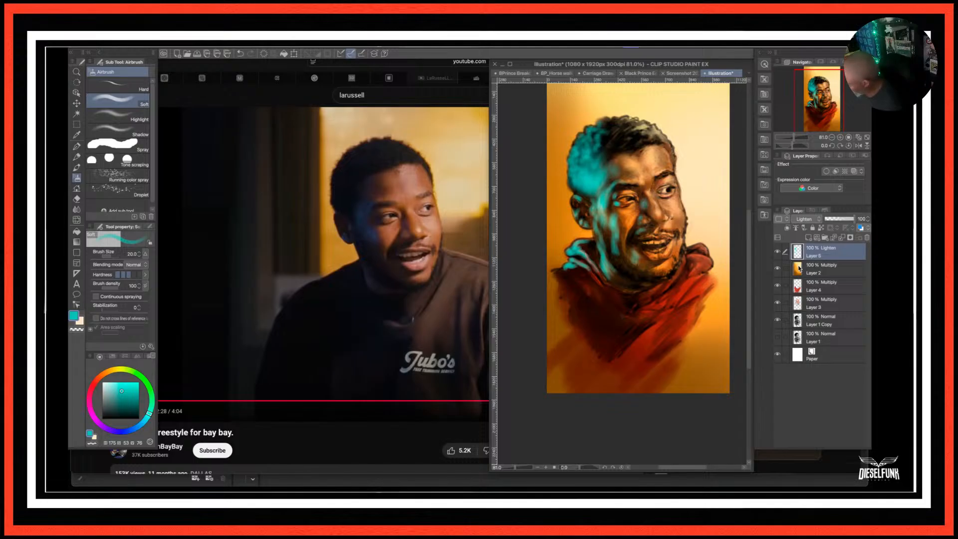
pyautogui.moveTo(854, 223); pyautogui.dragTo(837, 226)
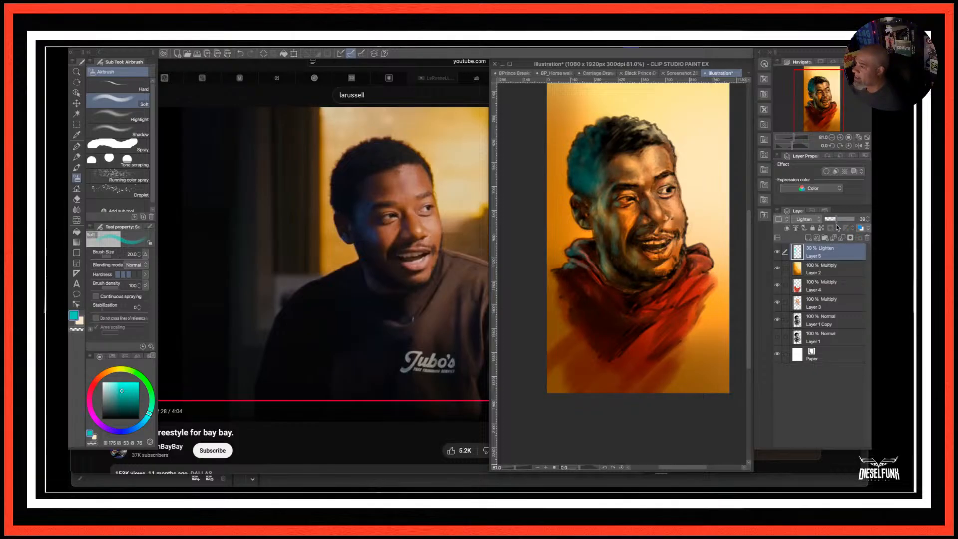
pyautogui.moveTo(838, 227)
pyautogui.mouseDown()
pyautogui.moveTo(855, 227)
pyautogui.moveTo(844, 224)
pyautogui.mouseUp()
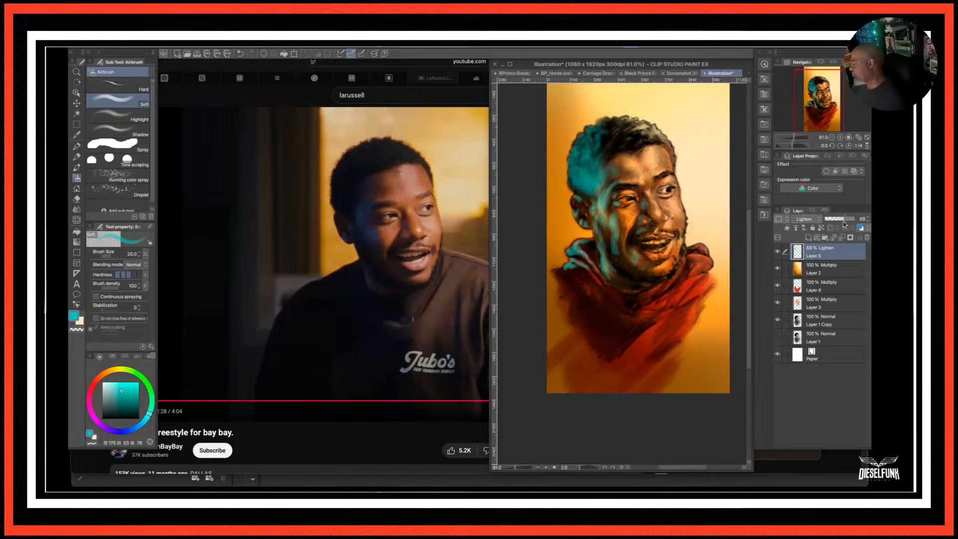
# Restore Layer 5 to 100% opacity and try the Multiply and Subtract blending modes on it.
pyautogui.click(816, 219)
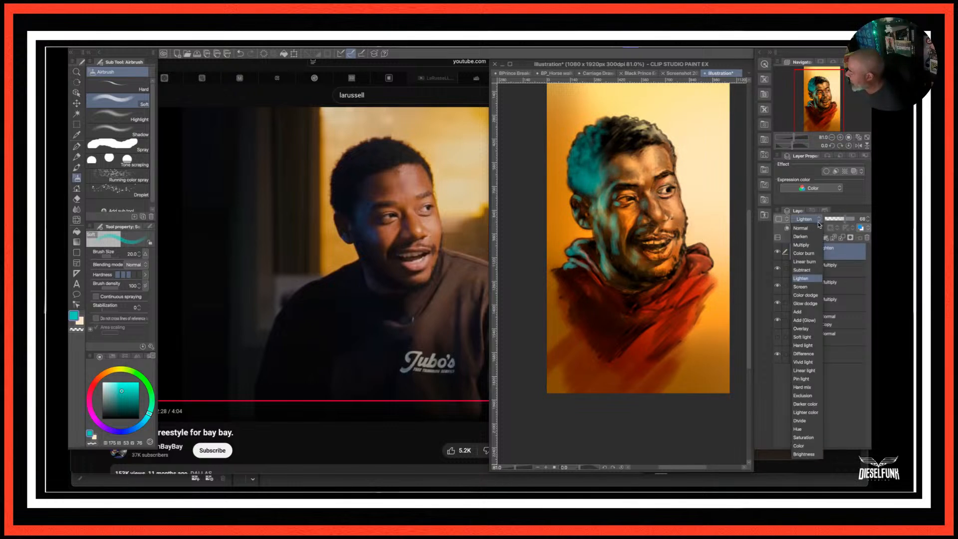
pyautogui.click(810, 246)
pyautogui.moveTo(847, 219); pyautogui.dragTo(856, 217)
pyautogui.click(817, 220)
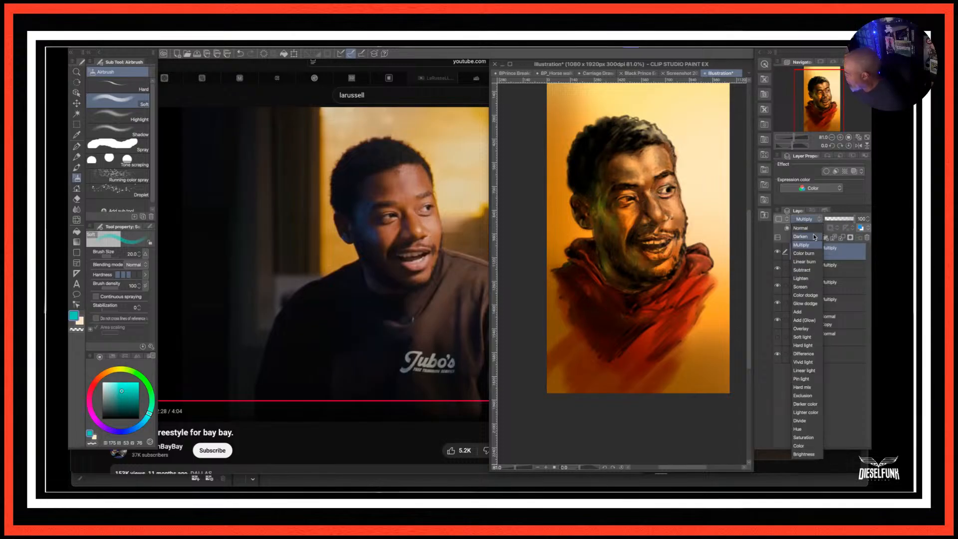
pyautogui.click(804, 270)
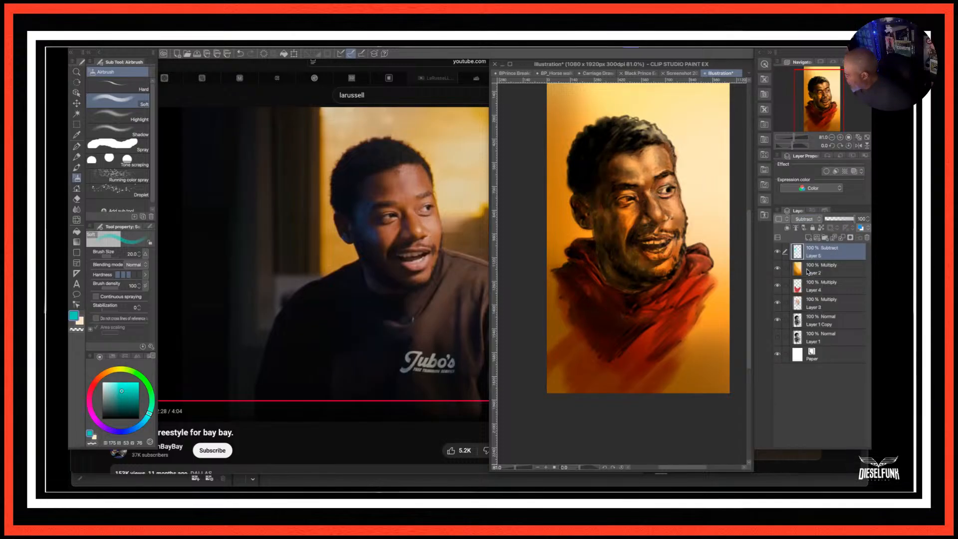
# Try the Lighten, Screen and Color dodge blending modes on Layer 5 at full opacity.
pyautogui.click(817, 220)
pyautogui.click(808, 279)
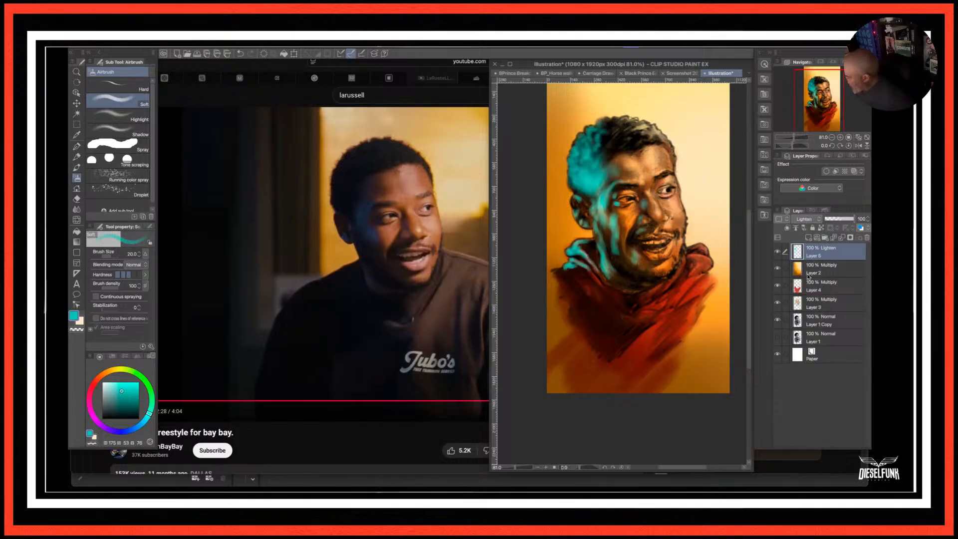
pyautogui.click(819, 220)
pyautogui.click(815, 286)
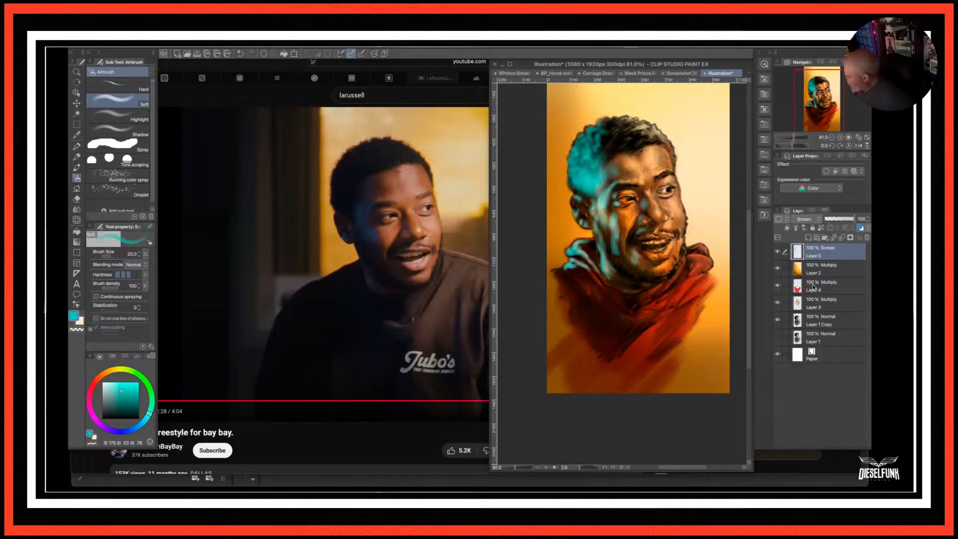
pyautogui.click(819, 220)
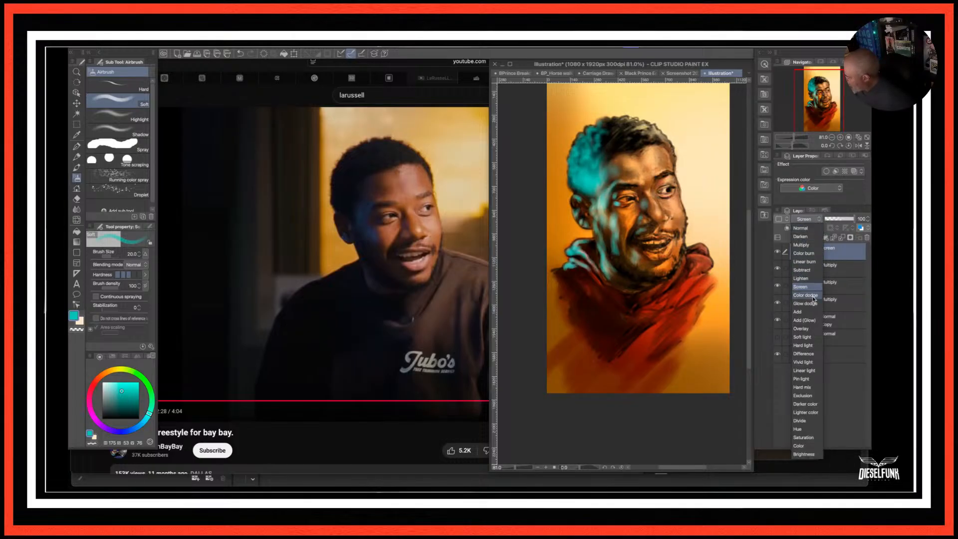
pyautogui.click(812, 299)
# Try the Glow dodge, Add and Add (Glow) blending modes on the teal highlight layer.
pyautogui.click(819, 220)
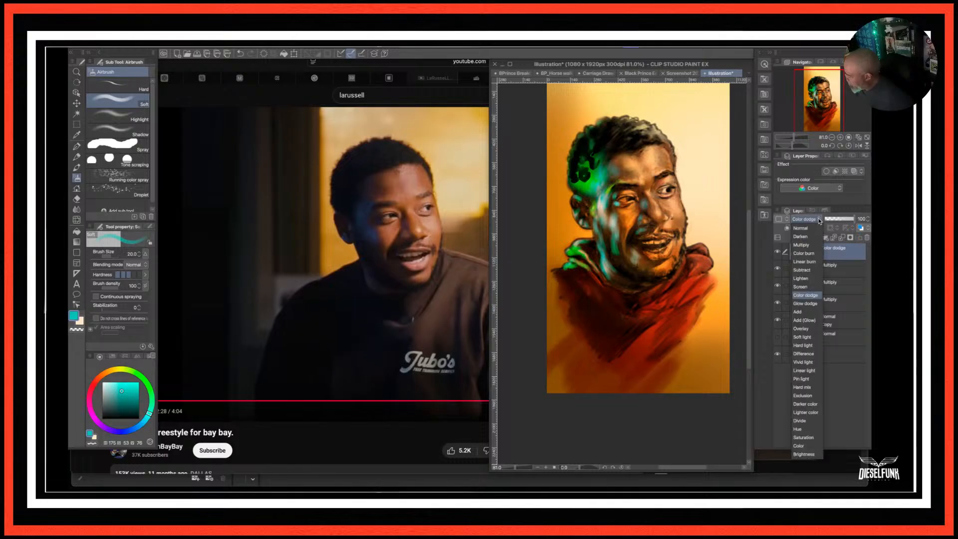
pyautogui.click(813, 303)
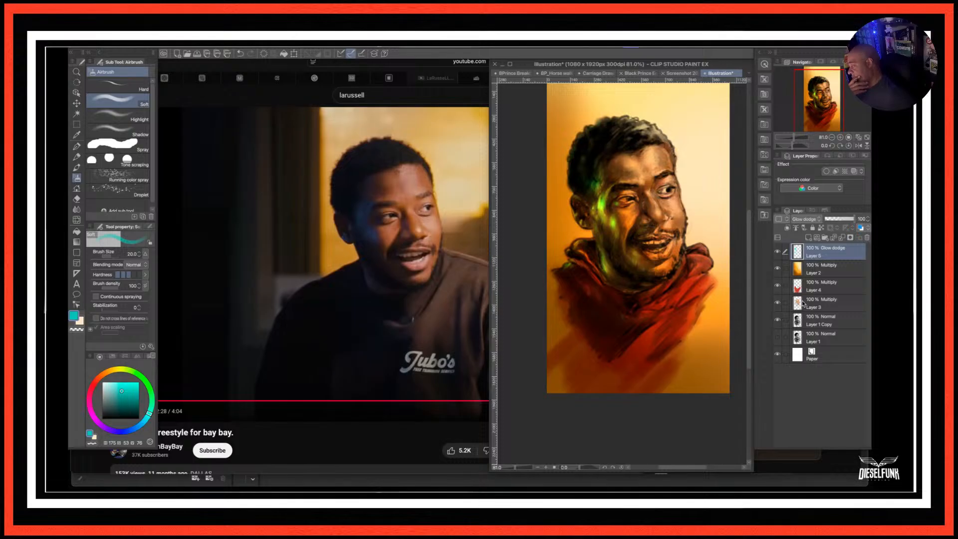
pyautogui.click(819, 220)
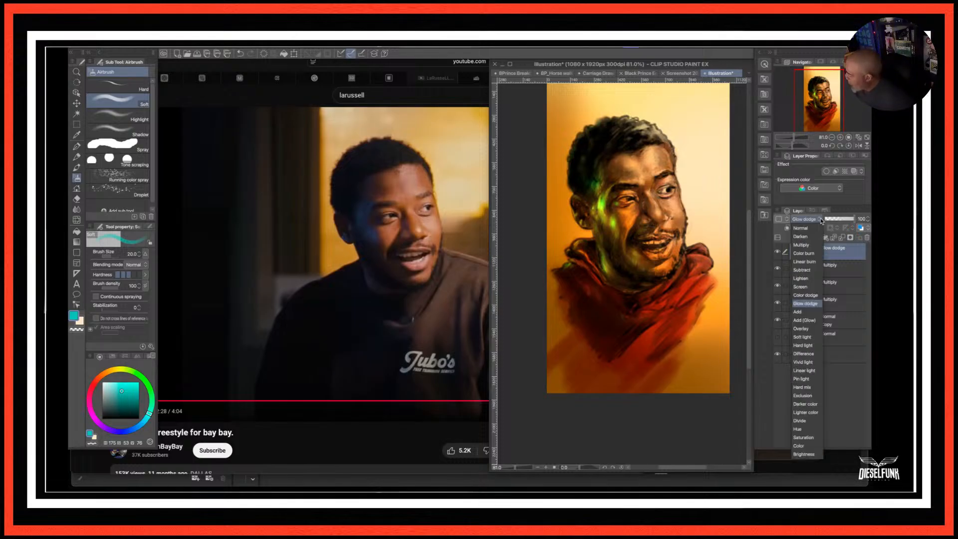
pyautogui.click(798, 312)
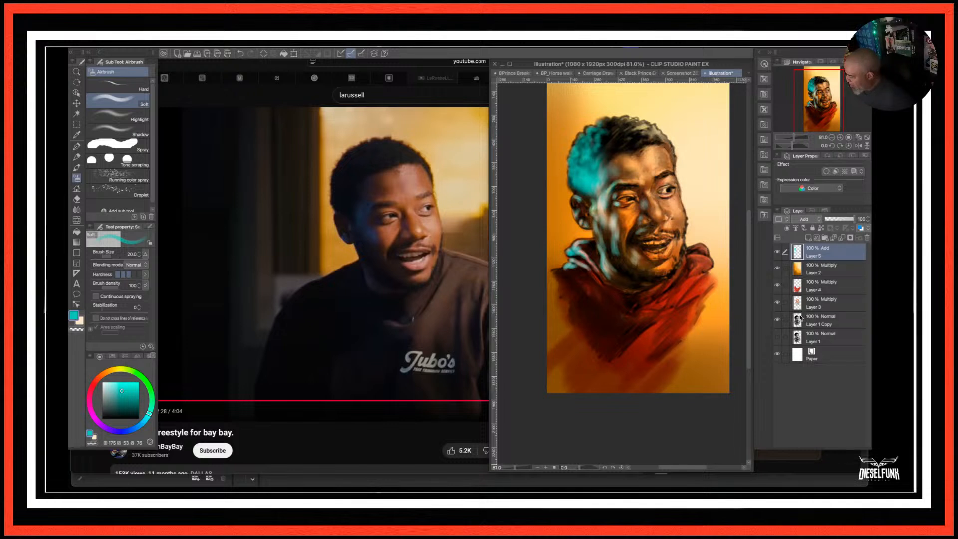
pyautogui.click(819, 222)
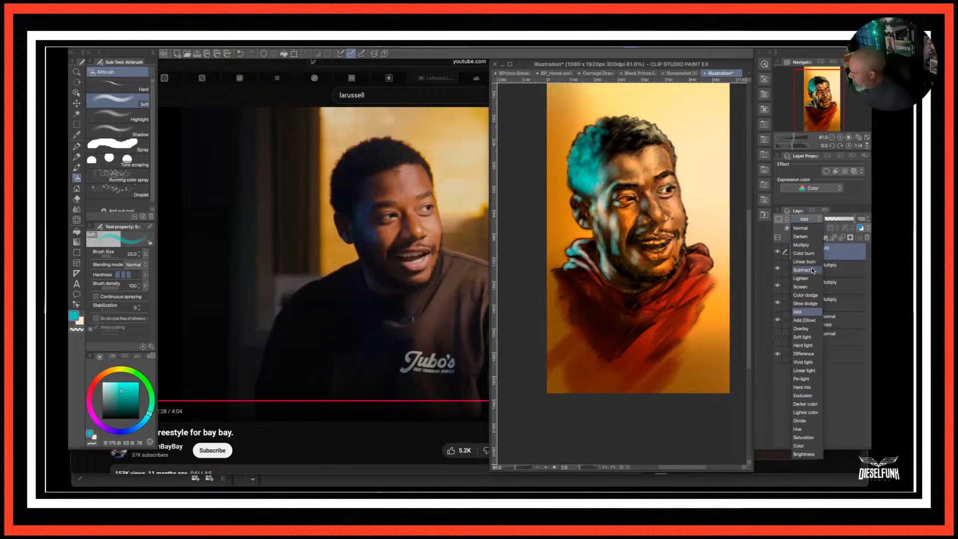
pyautogui.click(809, 321)
# Compare Overlay and Soft light on Layer 5, and set its blending mode to Hard light.
pyautogui.click(818, 222)
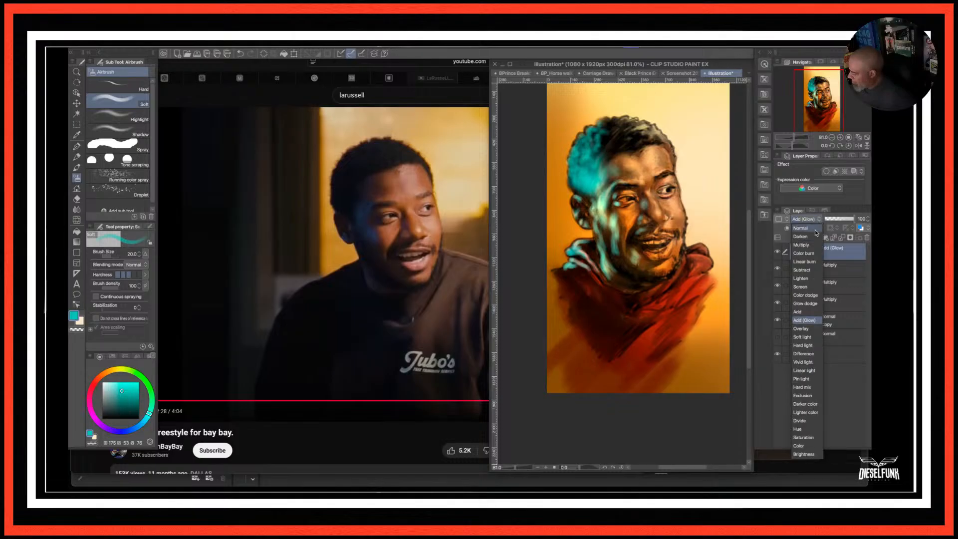
pyautogui.click(808, 328)
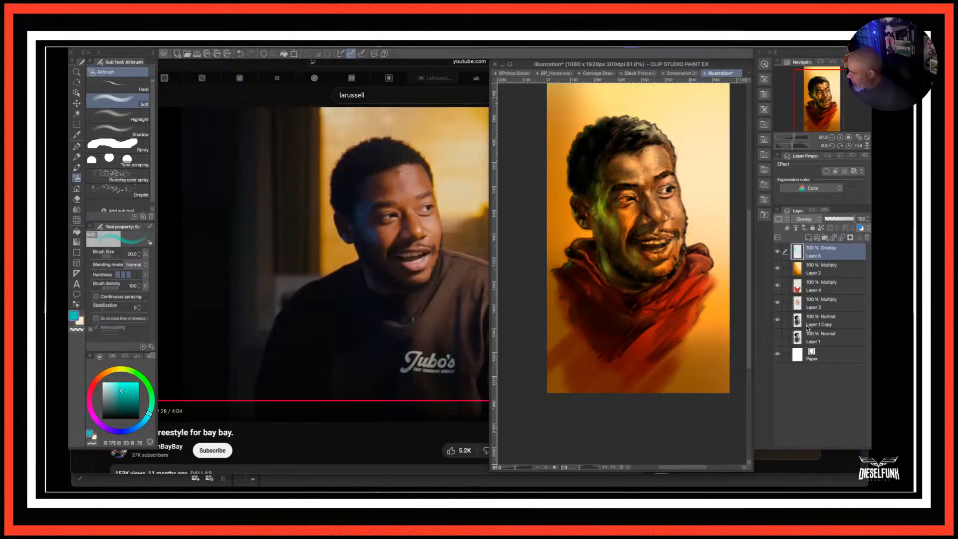
pyautogui.click(813, 221)
pyautogui.click(812, 336)
pyautogui.click(813, 221)
pyautogui.click(814, 344)
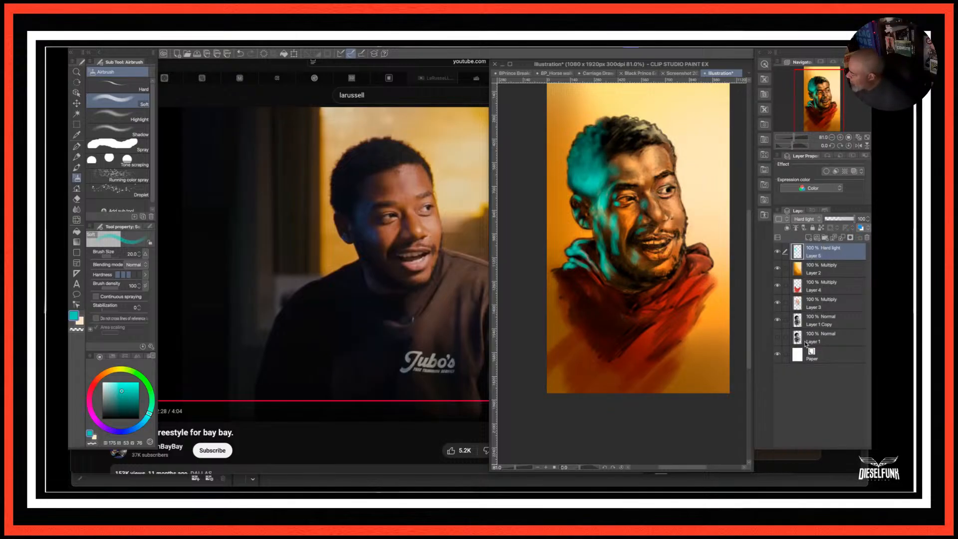
# Duplicate the teal highlight layer and hide the copy as a backup.
pyautogui.rightClick(834, 253)
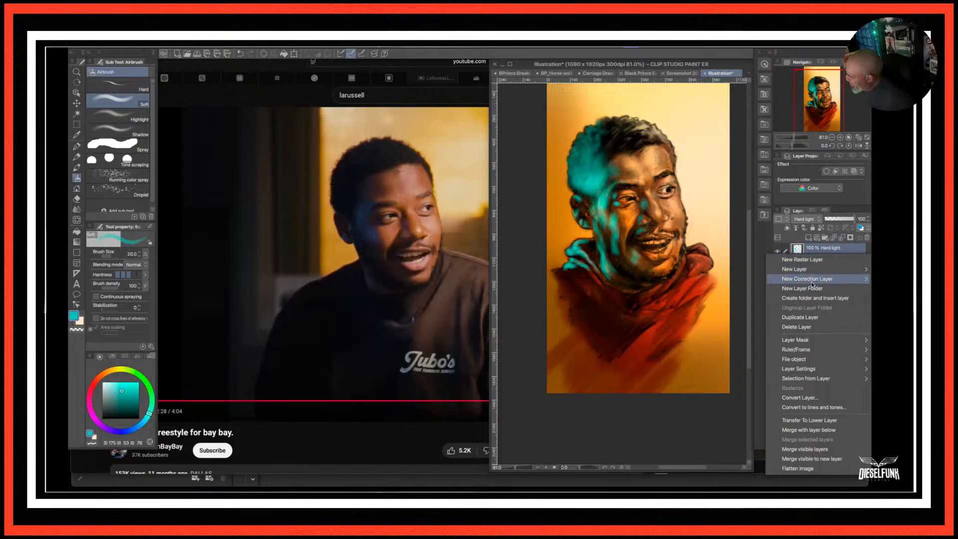
pyautogui.click(809, 317)
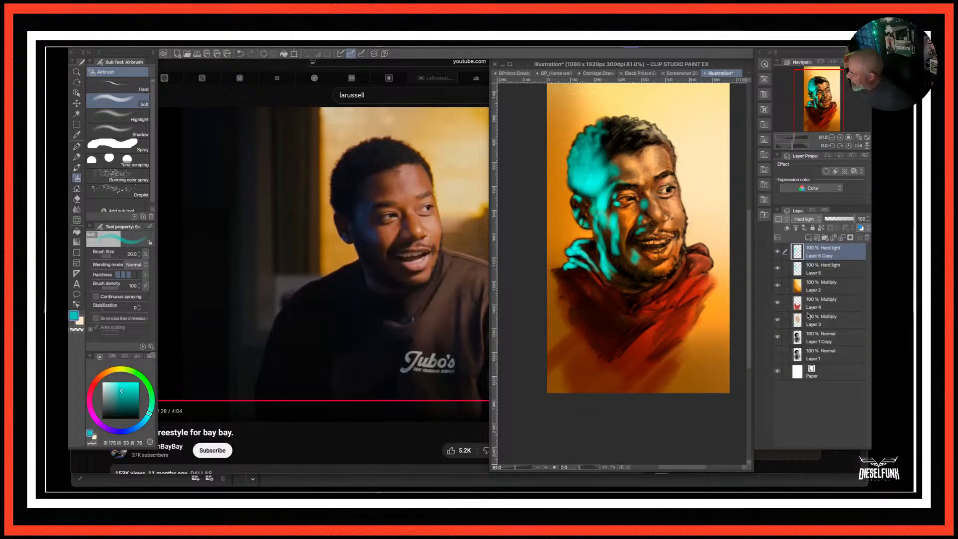
pyautogui.click(777, 252)
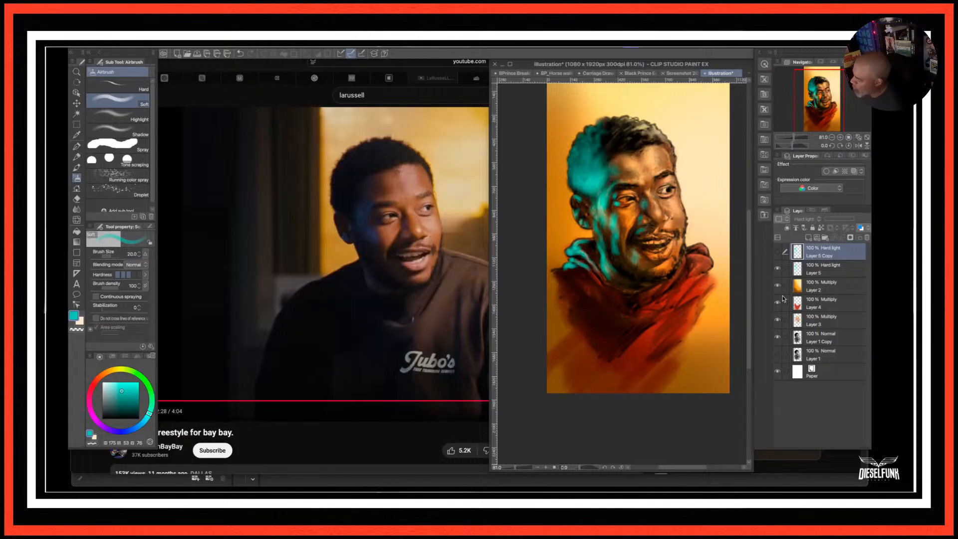
# Soften the teal light over the hair on the original Layer 5 using the Blend brush at size 70.
pyautogui.click(76, 208)
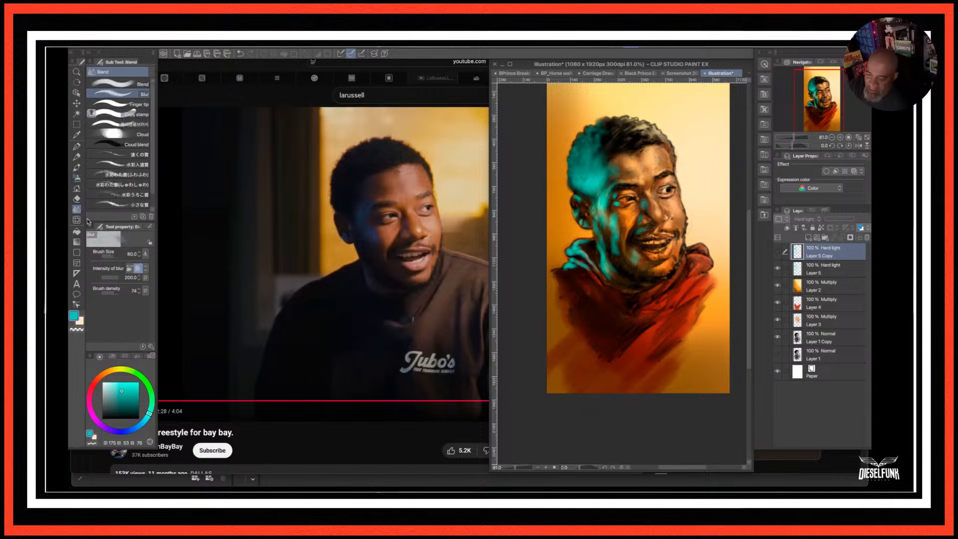
pyautogui.click(822, 267)
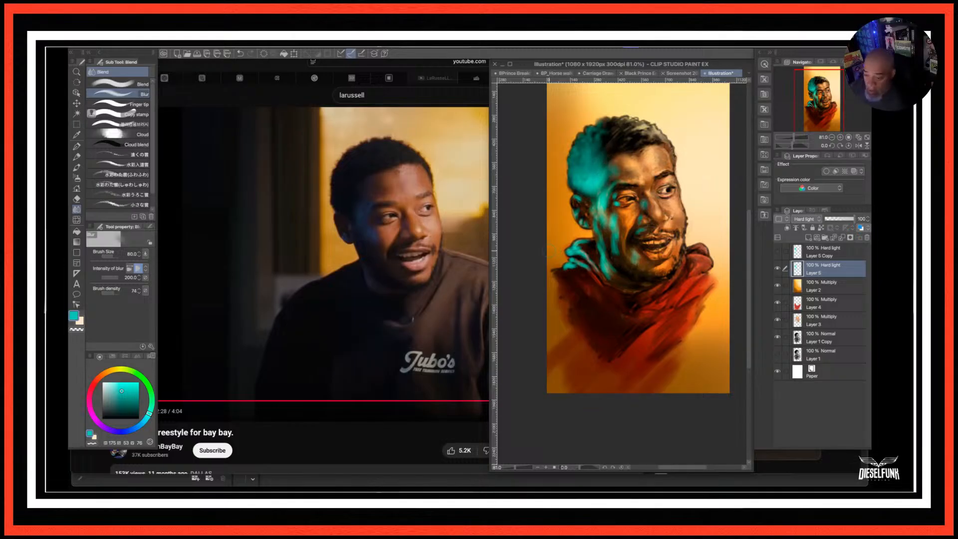
pyautogui.click(138, 85)
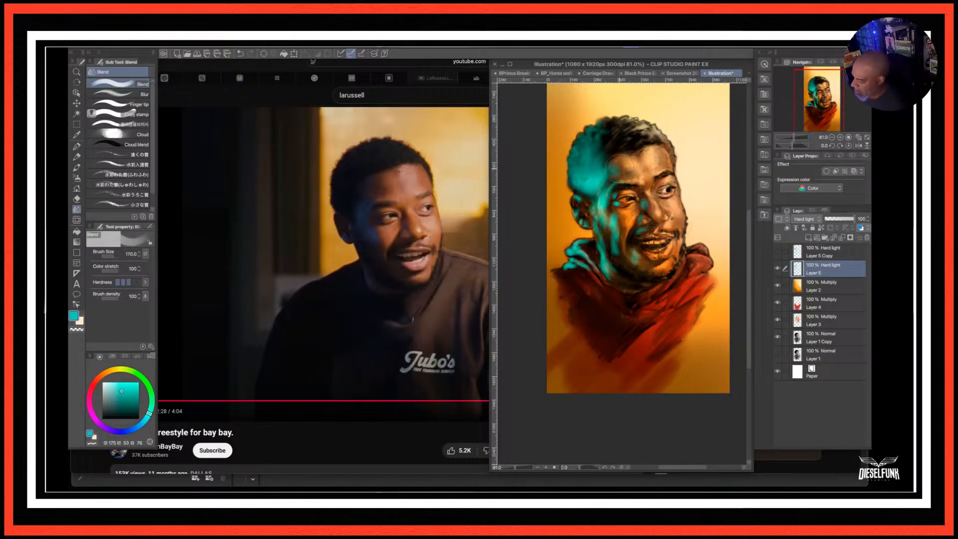
pyautogui.press('[')
pyautogui.press('[')
pyautogui.press('[')
pyautogui.press('[')
pyautogui.moveTo(615, 135)
pyautogui.mouseDown()
pyautogui.moveTo(589, 152)
pyautogui.moveTo(602, 160)
pyautogui.mouseUp()
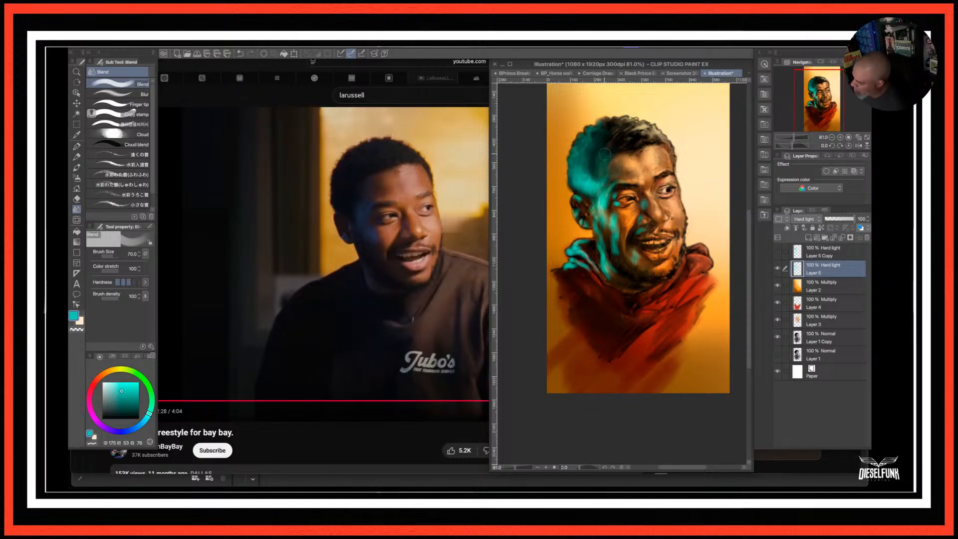
pyautogui.moveTo(594, 182)
pyautogui.mouseDown()
pyautogui.moveTo(585, 179)
pyautogui.moveTo(590, 162)
pyautogui.moveTo(580, 180)
pyautogui.moveTo(577, 170)
pyautogui.moveTo(577, 184)
pyautogui.moveTo(591, 191)
pyautogui.moveTo(580, 158)
pyautogui.moveTo(598, 139)
pyautogui.mouseUp()
pyautogui.moveTo(585, 186)
pyautogui.mouseDown()
pyautogui.moveTo(614, 142)
pyautogui.moveTo(605, 161)
pyautogui.moveTo(614, 195)
pyautogui.moveTo(615, 175)
pyautogui.moveTo(626, 184)
pyautogui.moveTo(608, 177)
pyautogui.mouseUp()
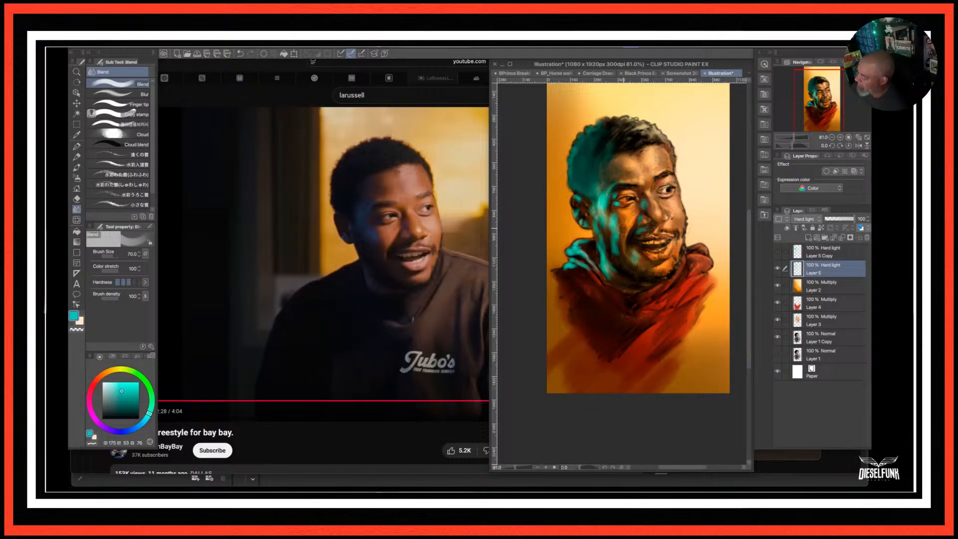
# Reduce the Blend brush to size 40 and smooth the teal light on the face and hood, keeping Layer 5 at 100% opacity.
pyautogui.press('[')
pyautogui.press('[')
pyautogui.press('[')
pyautogui.press('[')
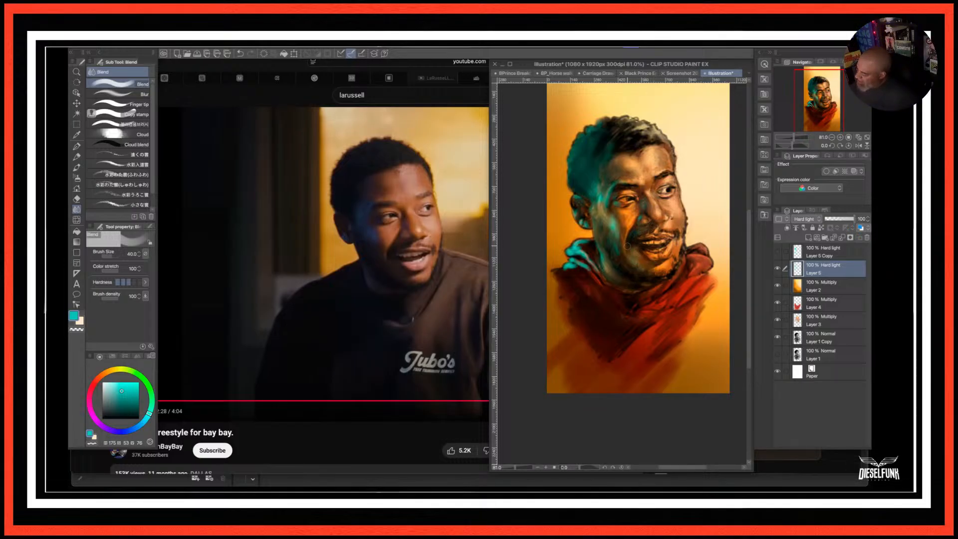
pyautogui.moveTo(589, 248)
pyautogui.mouseDown()
pyautogui.moveTo(580, 245)
pyautogui.moveTo(597, 266)
pyautogui.moveTo(563, 274)
pyautogui.mouseUp()
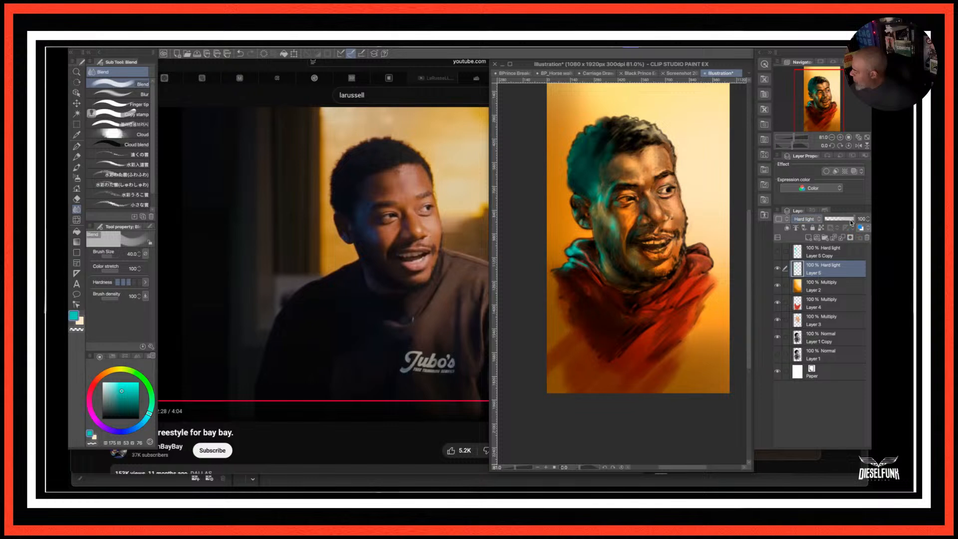
pyautogui.moveTo(853, 223)
pyautogui.mouseDown()
pyautogui.moveTo(830, 229)
pyautogui.moveTo(861, 227)
pyautogui.mouseUp()
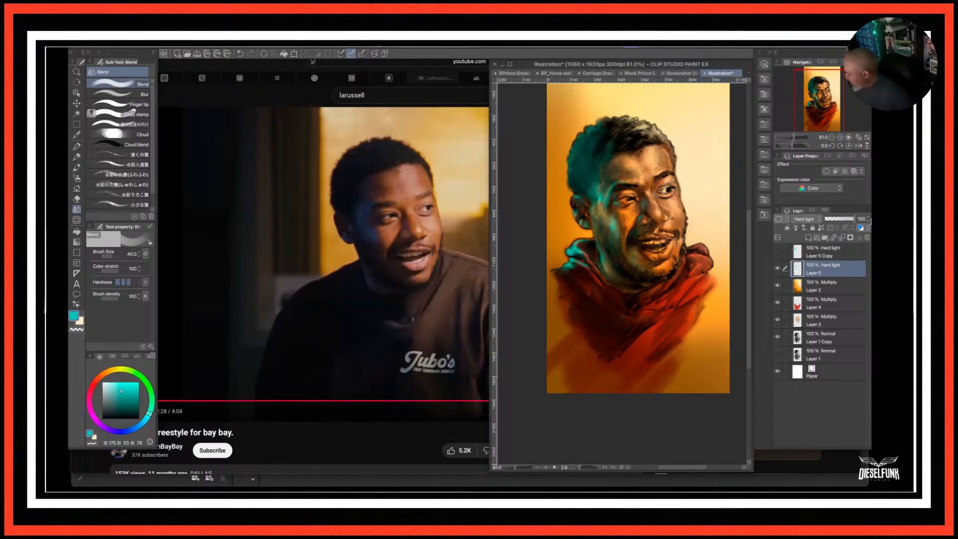
# Try Add (Glow), Color dodge and Normal blending on Layer 5, and compare the portrait with that layer hidden and shown.
pyautogui.click(814, 219)
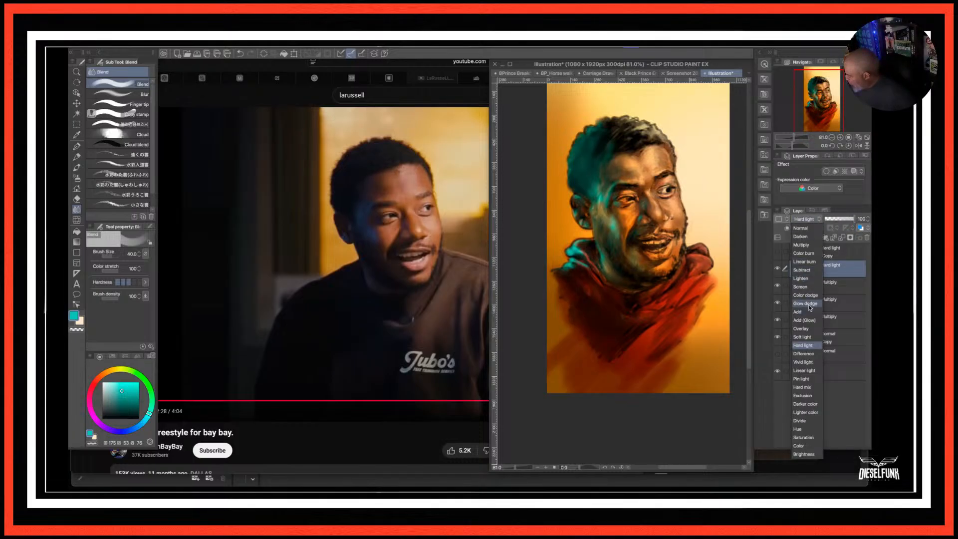
pyautogui.click(808, 321)
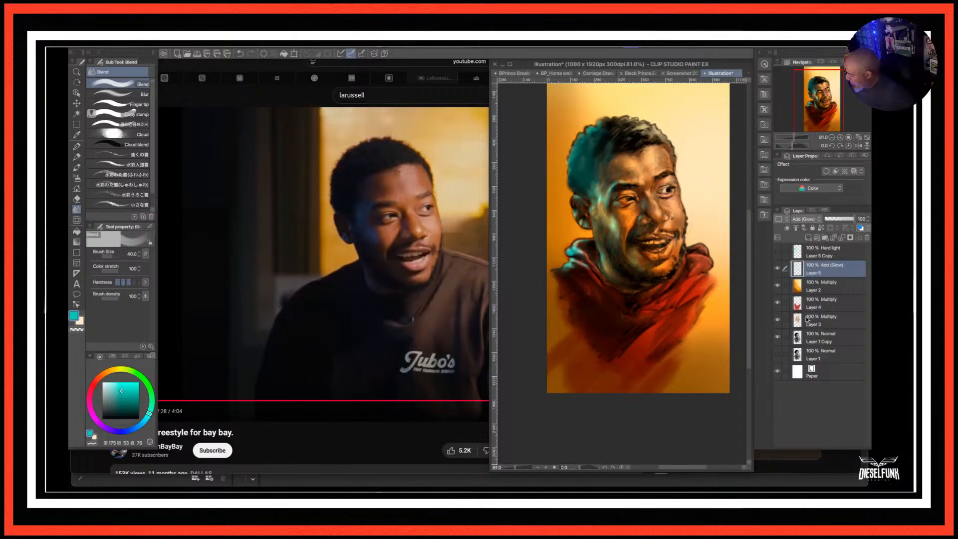
pyautogui.click(814, 219)
pyautogui.click(808, 295)
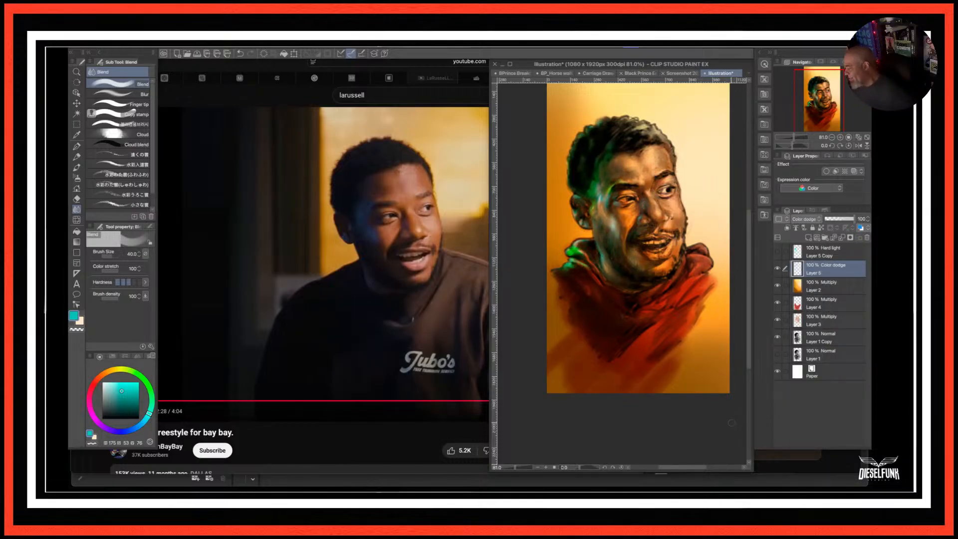
pyautogui.click(806, 220)
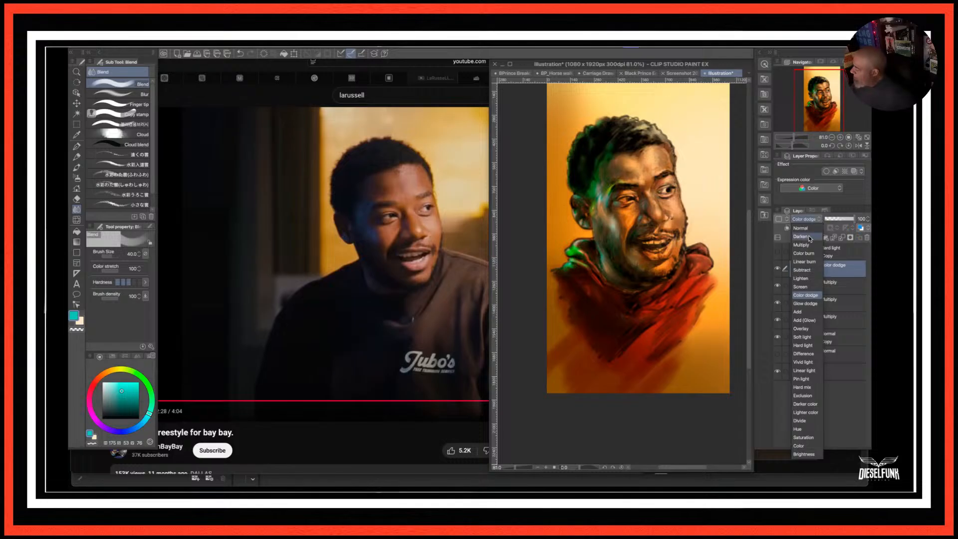
pyautogui.click(805, 232)
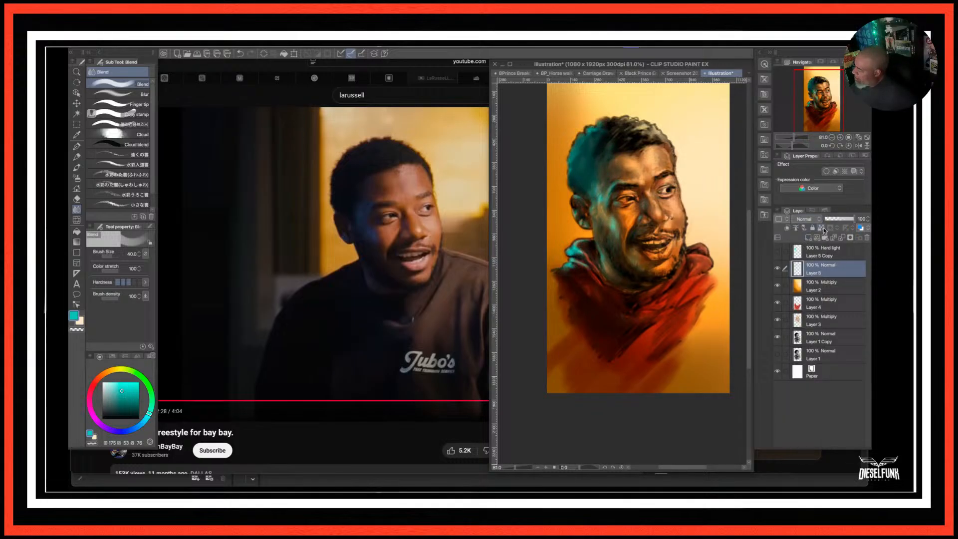
pyautogui.click(780, 269)
pyautogui.click(780, 270)
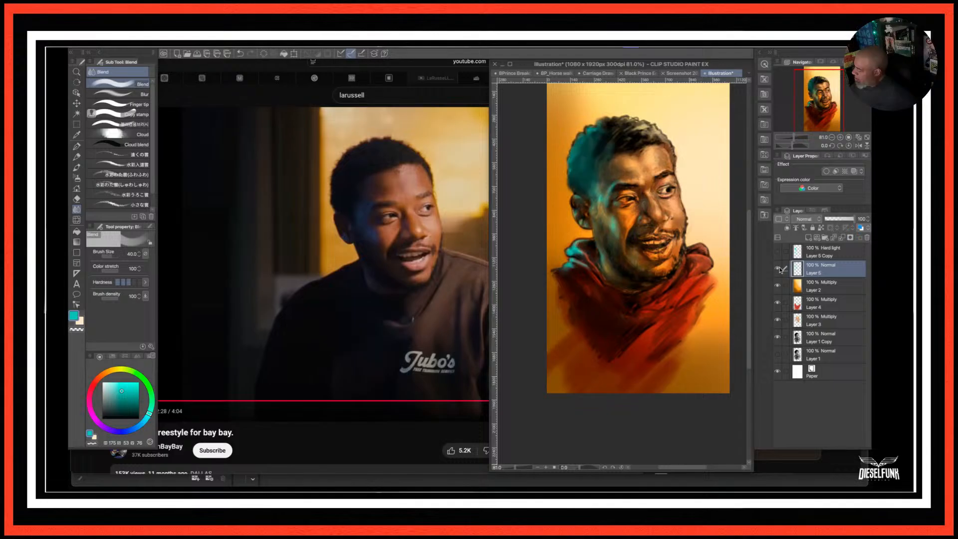
# Compare Linear burn, Color, Brightness, Saturation and Hue on Layer 5, and set its blending mode to Lighter color.
pyautogui.click(819, 219)
pyautogui.click(811, 261)
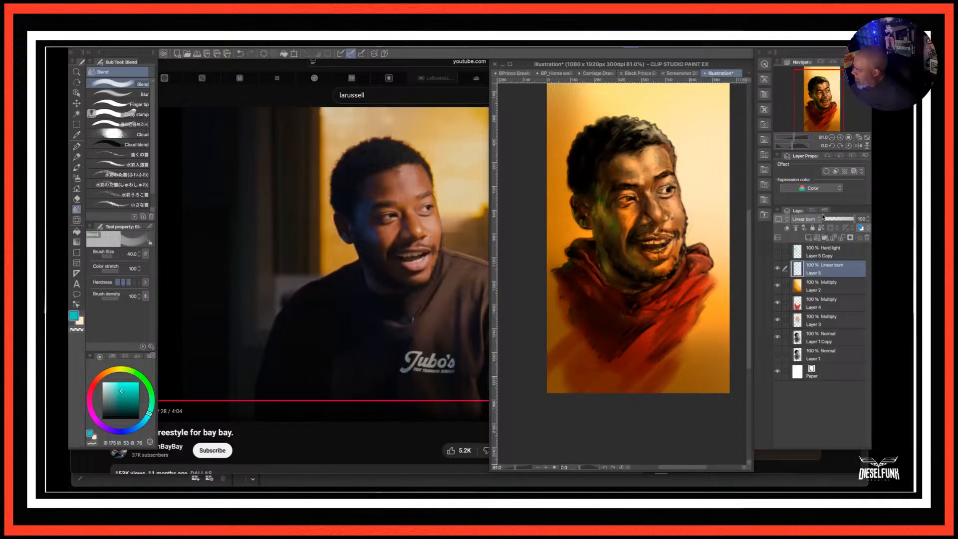
pyautogui.click(819, 220)
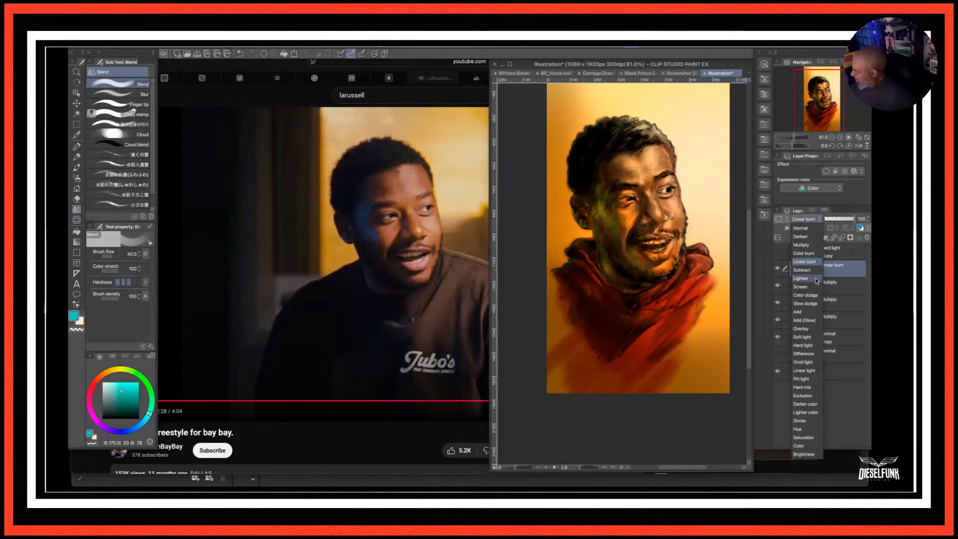
pyautogui.click(799, 446)
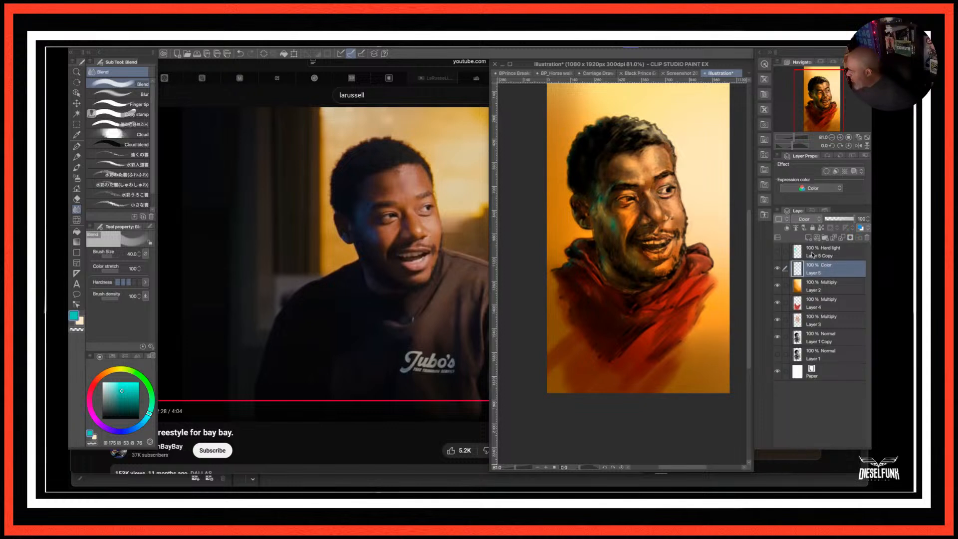
pyautogui.click(818, 220)
pyautogui.click(811, 454)
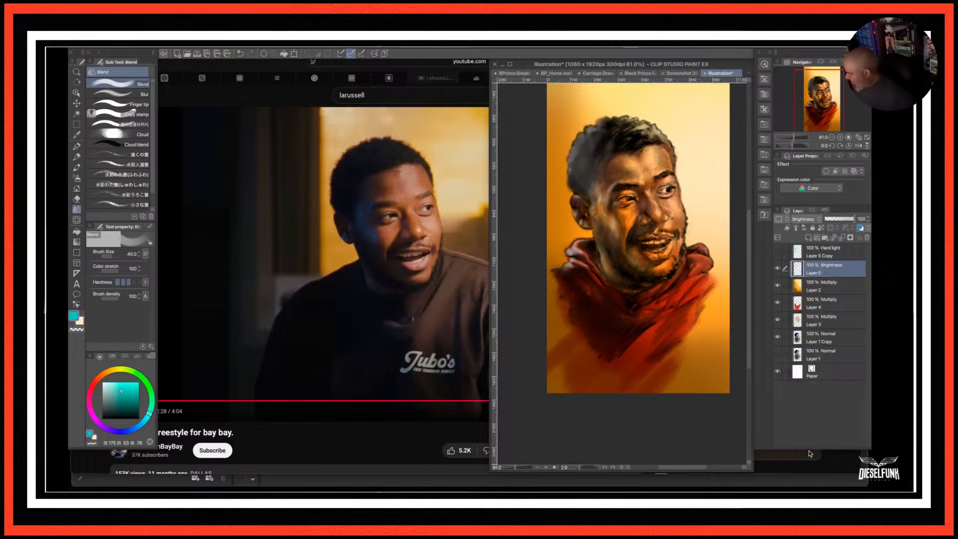
pyautogui.click(813, 220)
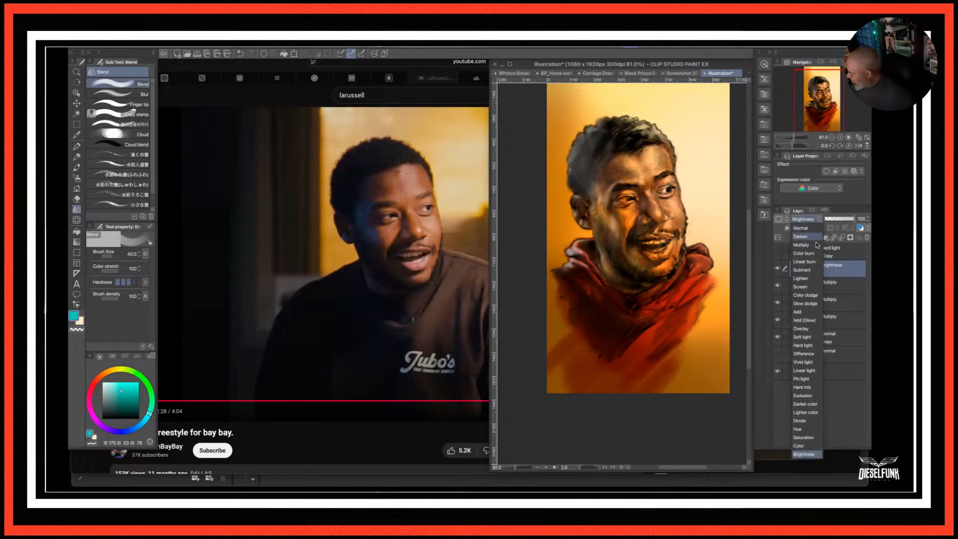
pyautogui.click(808, 438)
pyautogui.click(818, 220)
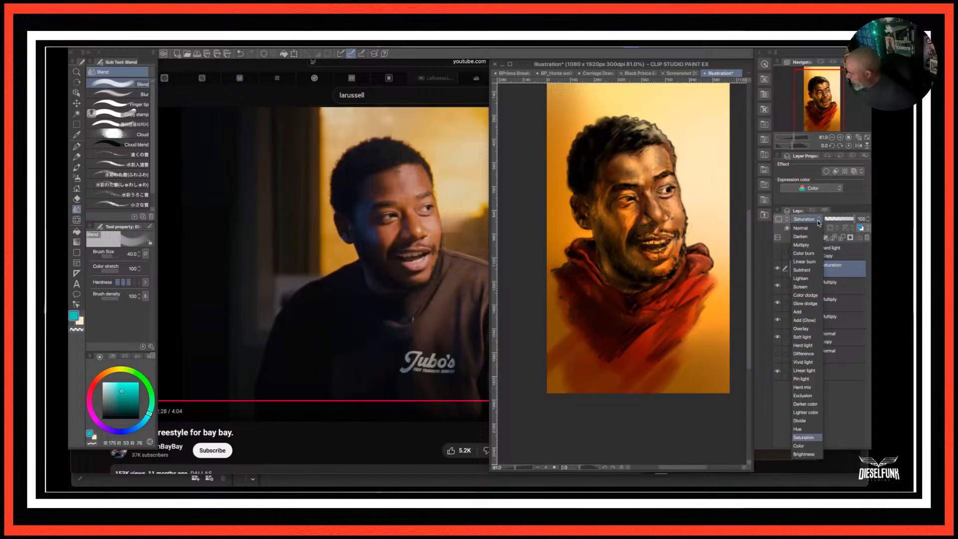
pyautogui.click(801, 429)
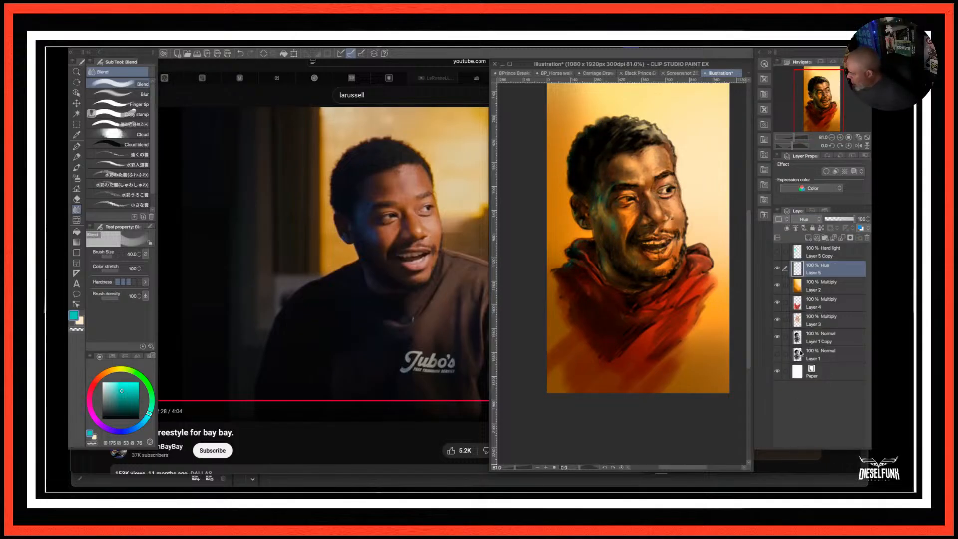
pyautogui.click(817, 220)
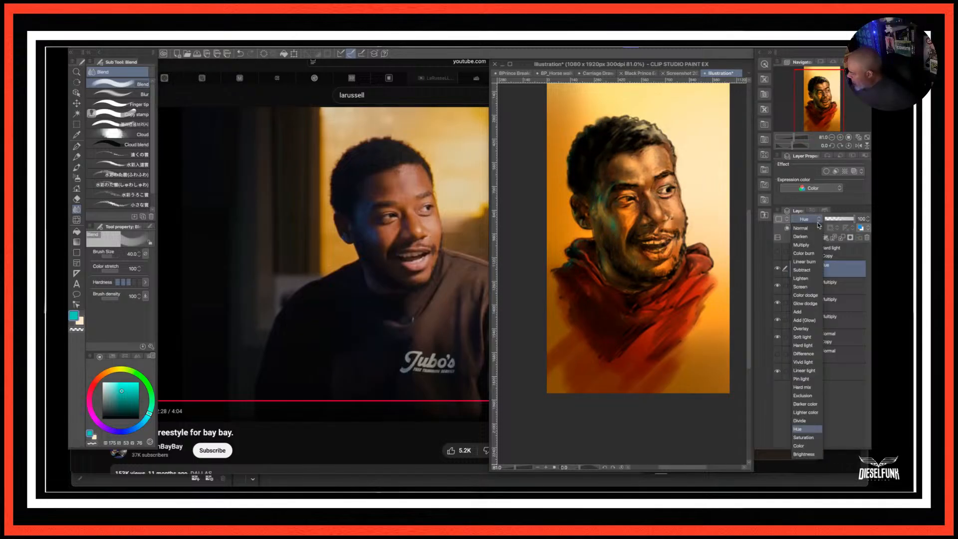
pyautogui.click(806, 412)
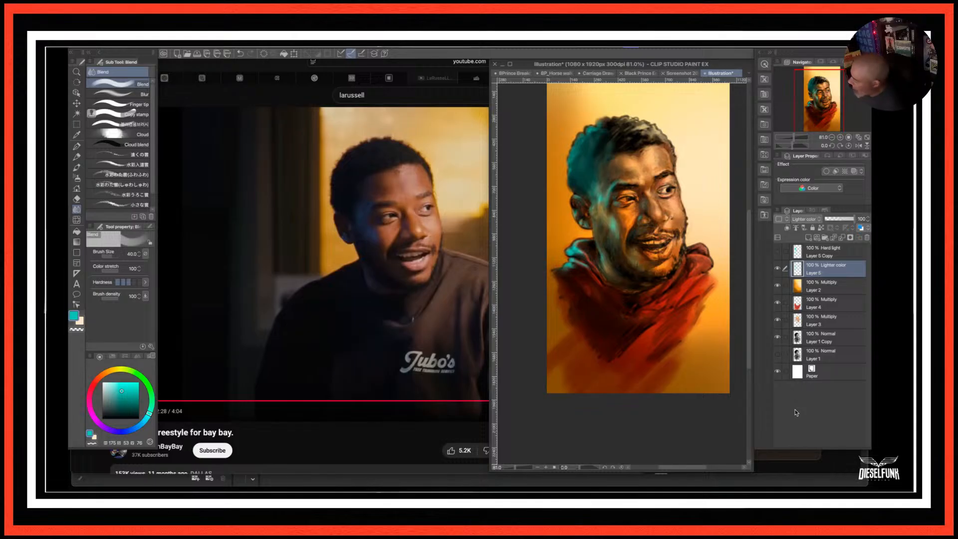
# Thin out the teal light over the hair on Layer 5 using the Soft eraser at size 70.
pyautogui.click(76, 198)
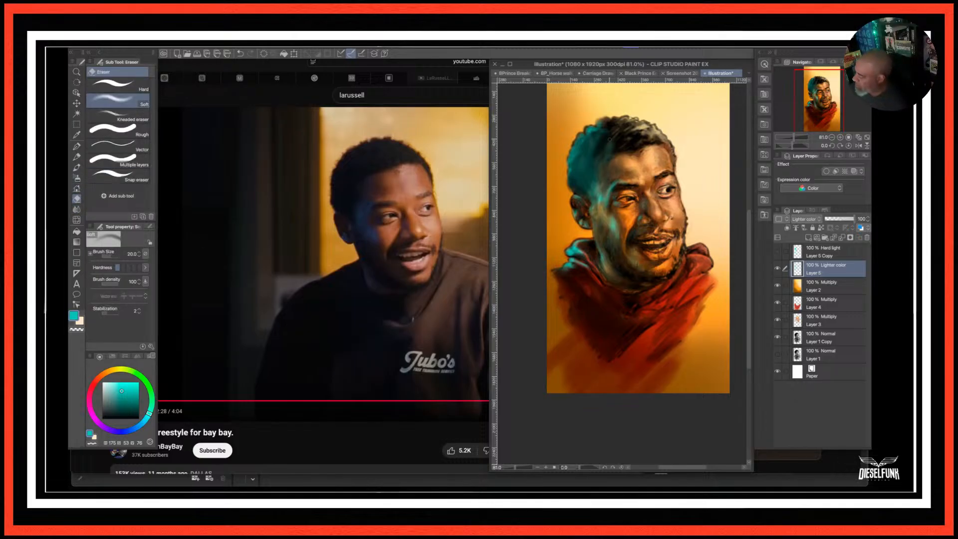
pyautogui.press(']')
pyautogui.press(']')
pyautogui.press(']')
pyautogui.press(']')
pyautogui.press(']')
pyautogui.press(']')
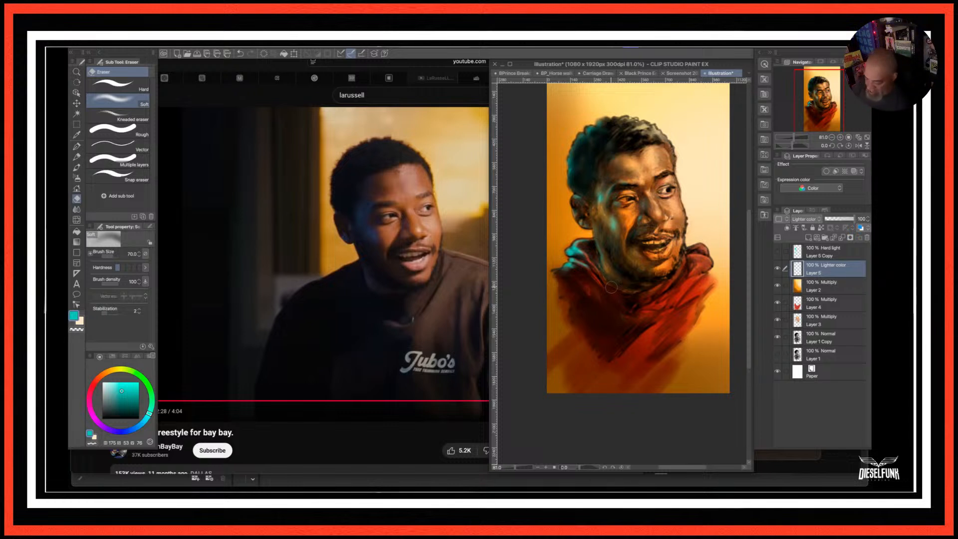
# Paint lighter, muted teal edge highlights on the hair, face and hood on a new layer using the Textured pen at size 20.
pyautogui.click(118, 394)
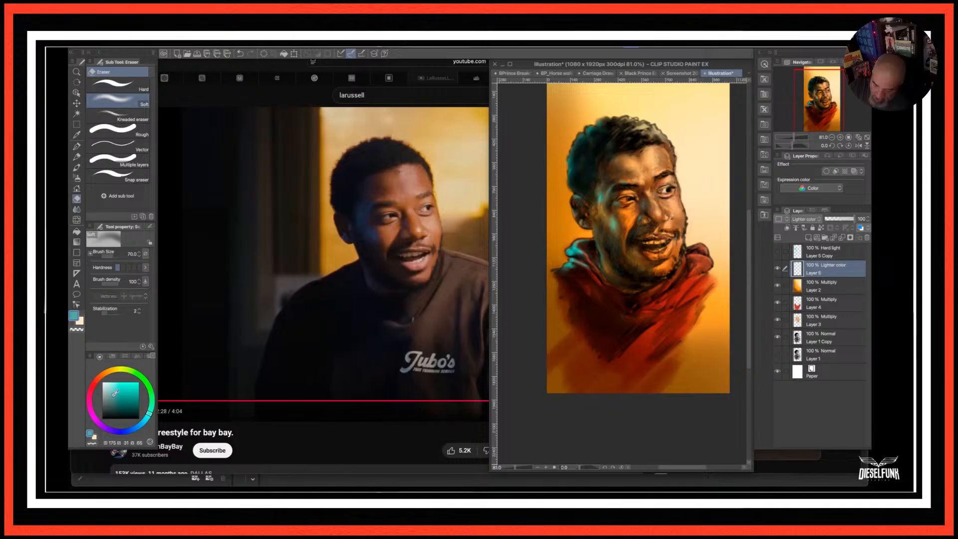
pyautogui.press('p')
pyautogui.click(777, 268)
pyautogui.click(777, 268)
pyautogui.click(809, 238)
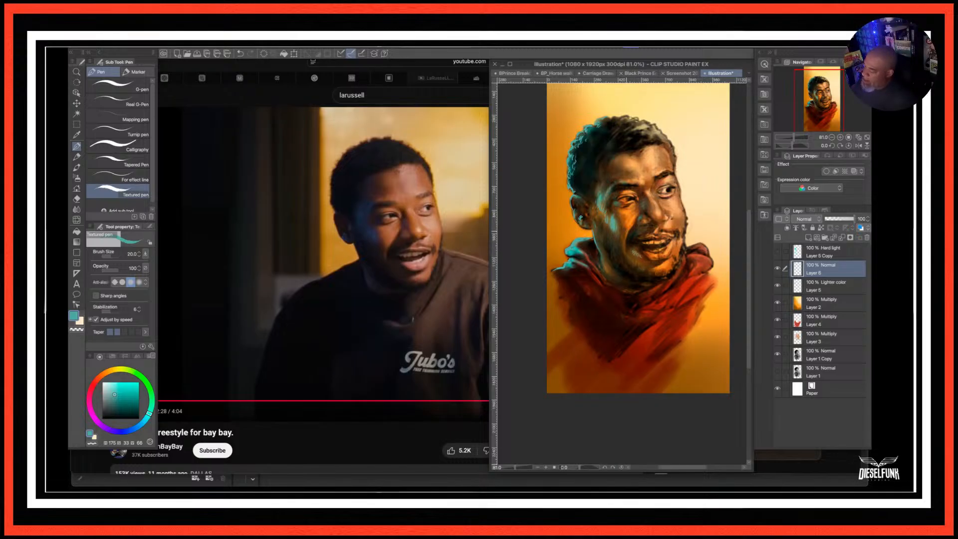
# Try Glow dodge on Layer 6, set it to Color dodge, and soften its teal highlights using the Blend brush at size 20.
pyautogui.click(78, 210)
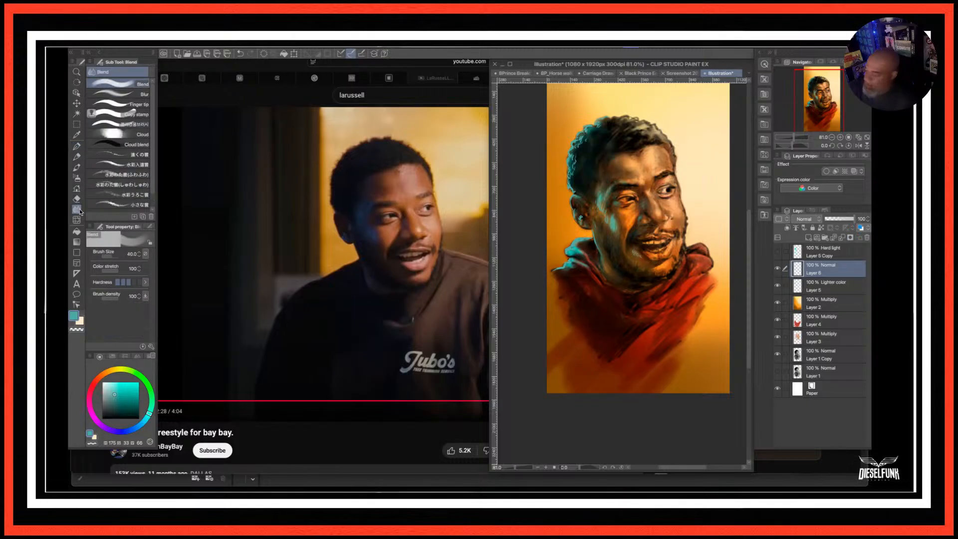
pyautogui.click(820, 220)
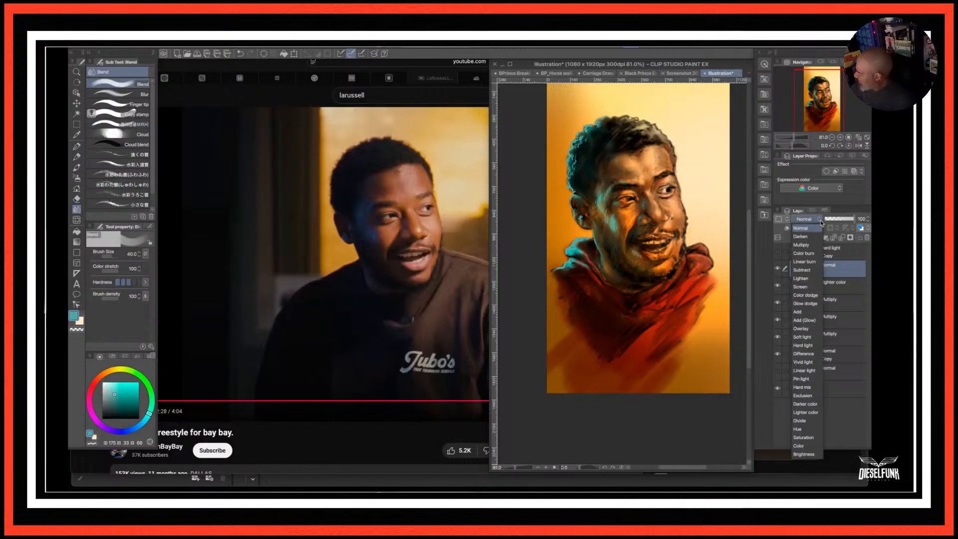
pyautogui.click(807, 304)
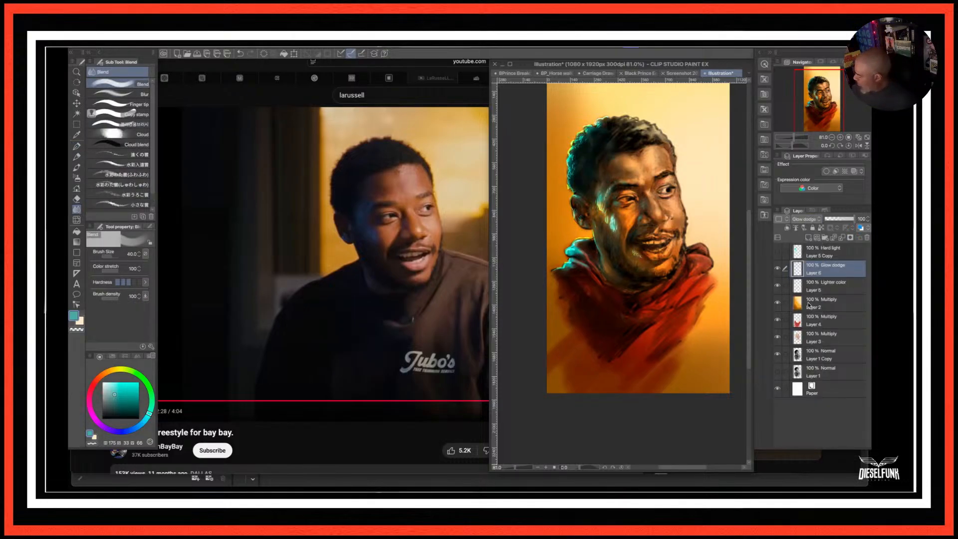
pyautogui.click(821, 222)
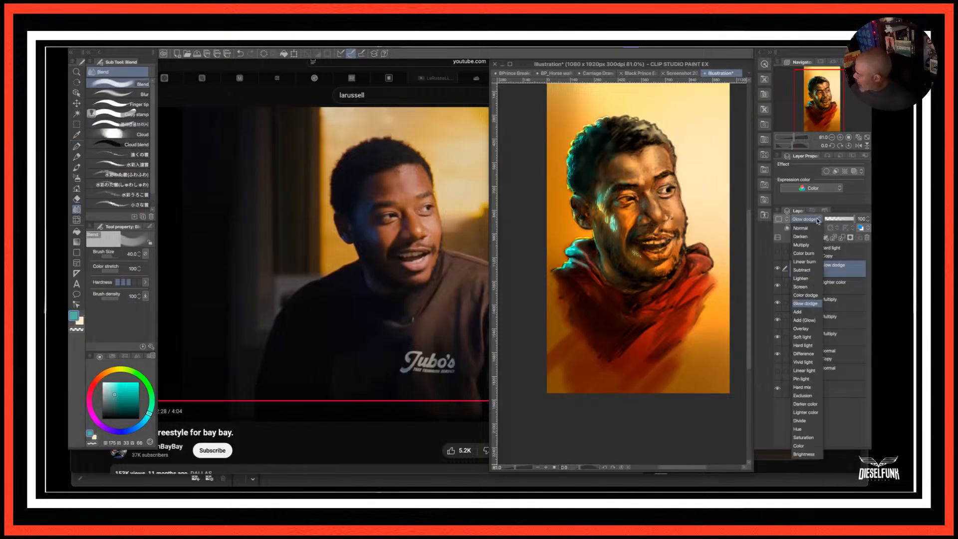
pyautogui.click(811, 297)
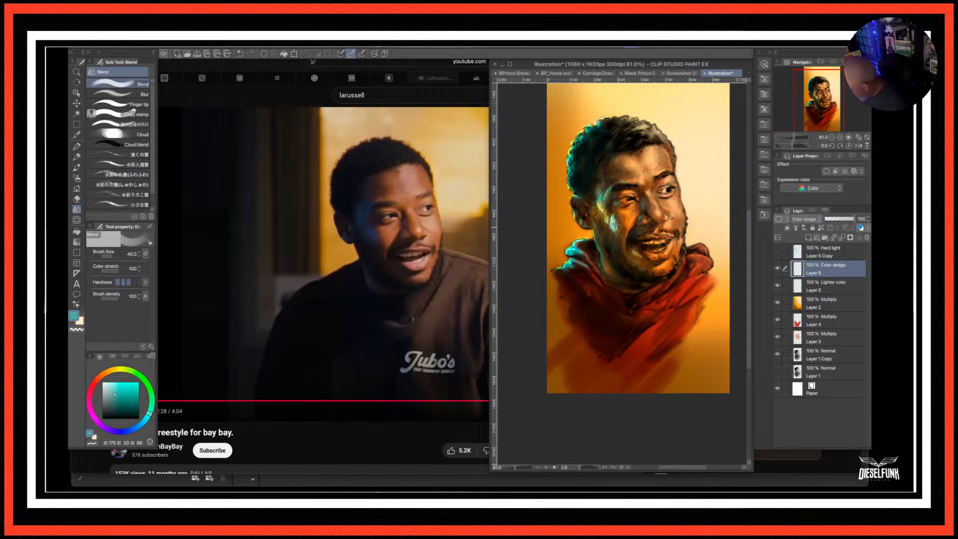
pyautogui.press('[')
pyautogui.press('[')
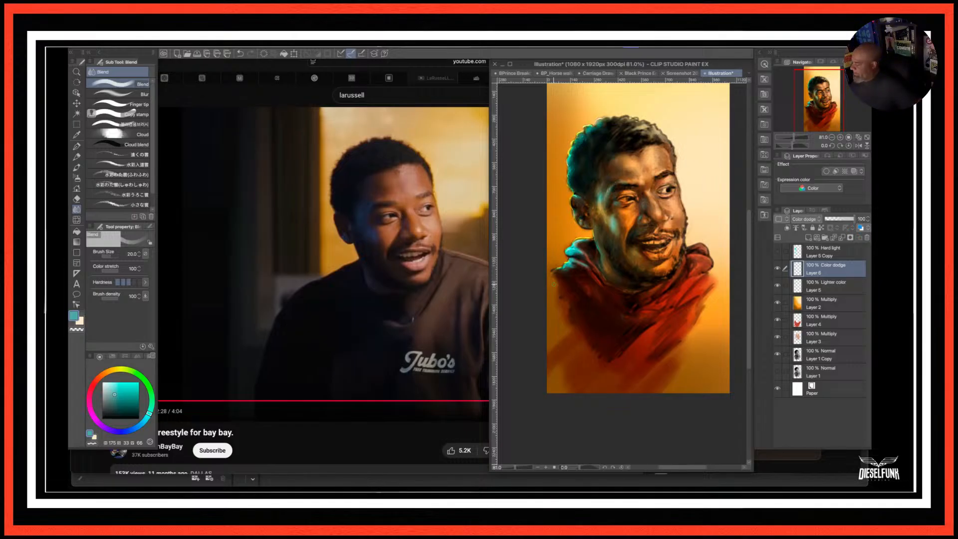
# Reduce Layer 6's opacity to 62% and compare the portrait with the layer hidden and shown.
pyautogui.click(852, 220)
pyautogui.moveTo(852, 220); pyautogui.dragTo(843, 223)
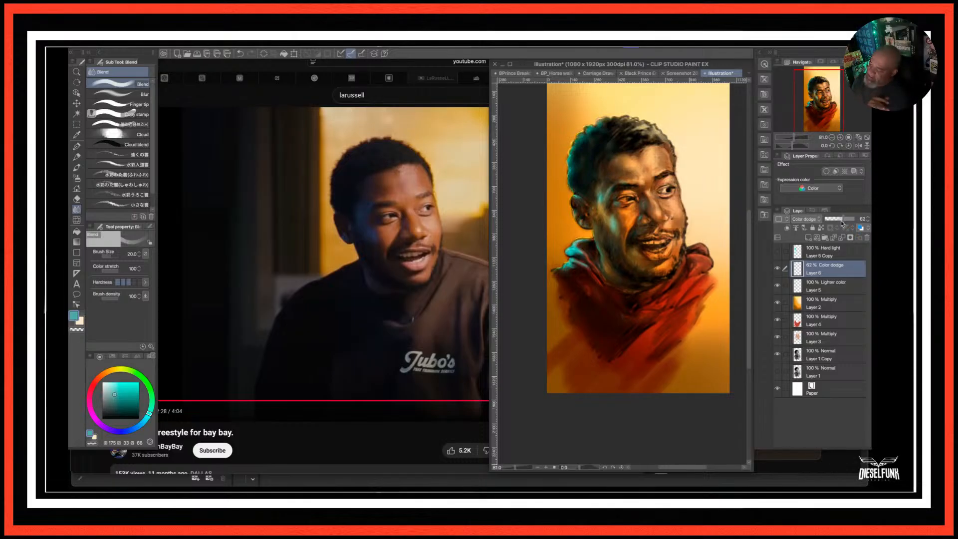
pyautogui.click(777, 269)
pyautogui.click(777, 269)
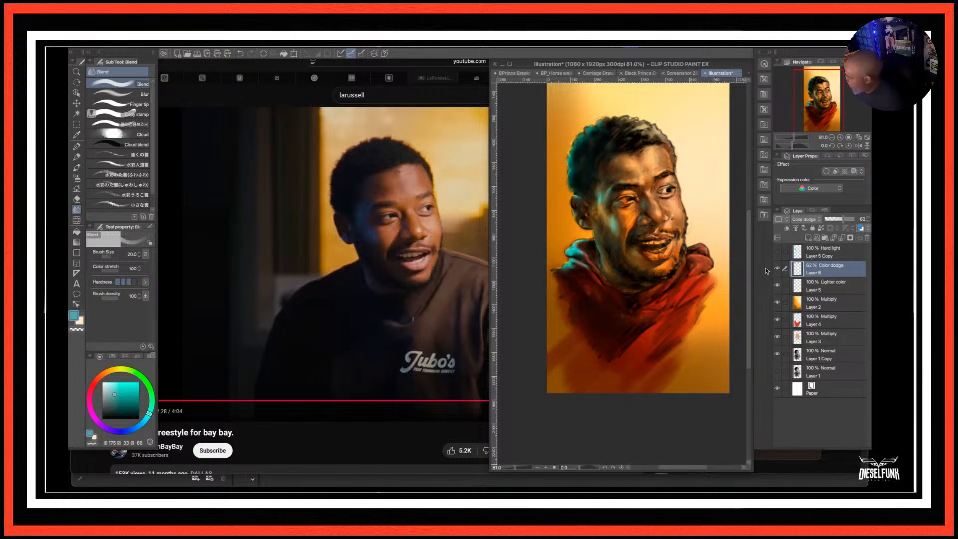
# Paint white highlights on the face on a new layer above Layer 6 using the Soft airbrush at size 10.
pyautogui.click(809, 238)
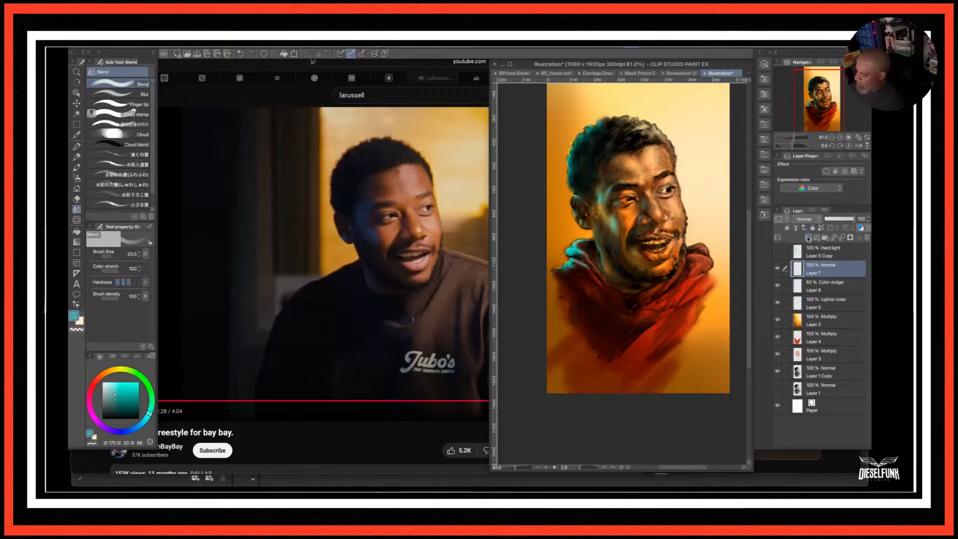
pyautogui.click(116, 384)
pyautogui.click(102, 381)
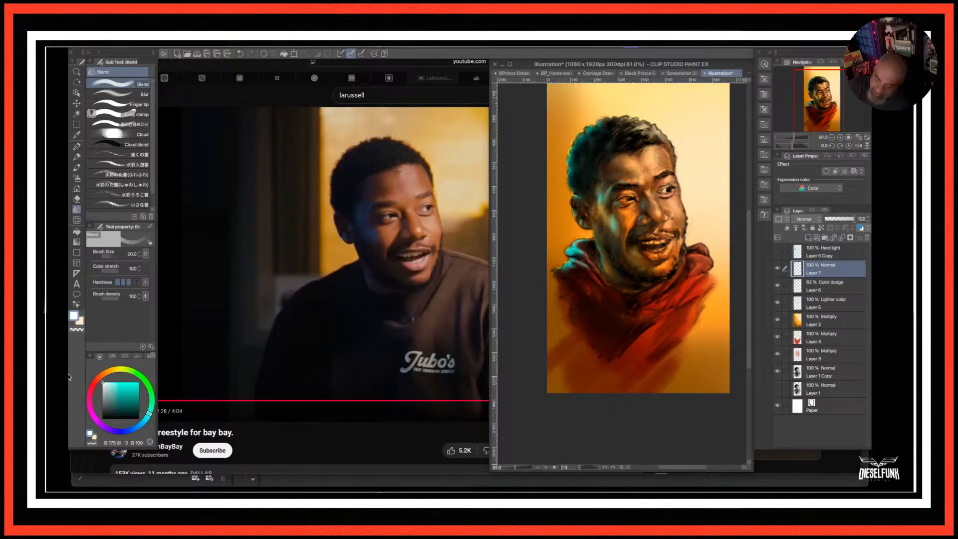
pyautogui.click(76, 177)
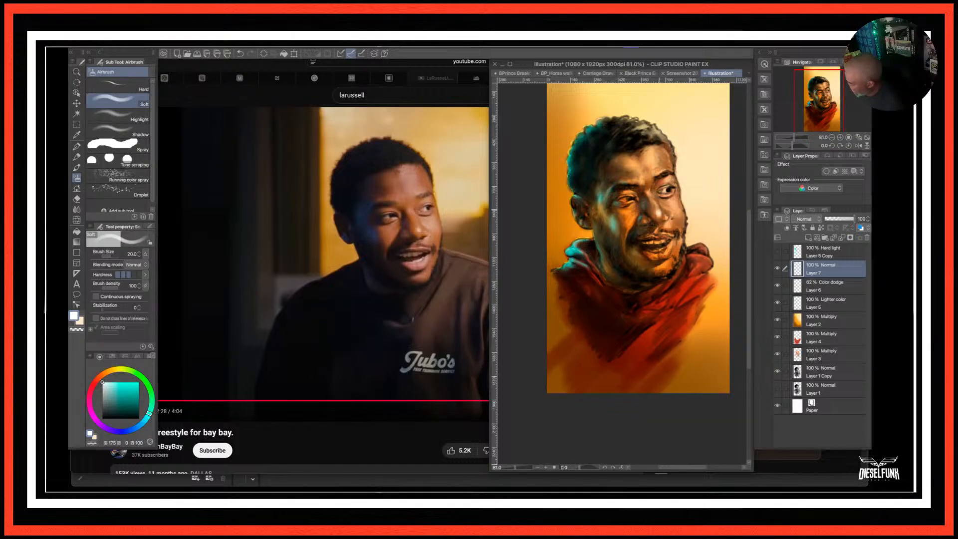
pyautogui.press('[')
pyautogui.press('[')
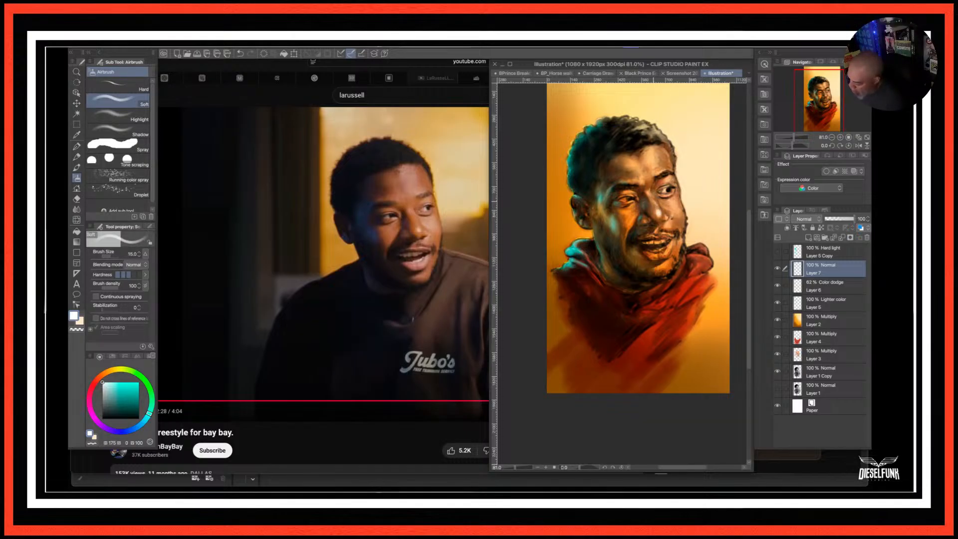
pyautogui.press('[')
pyautogui.press('[')
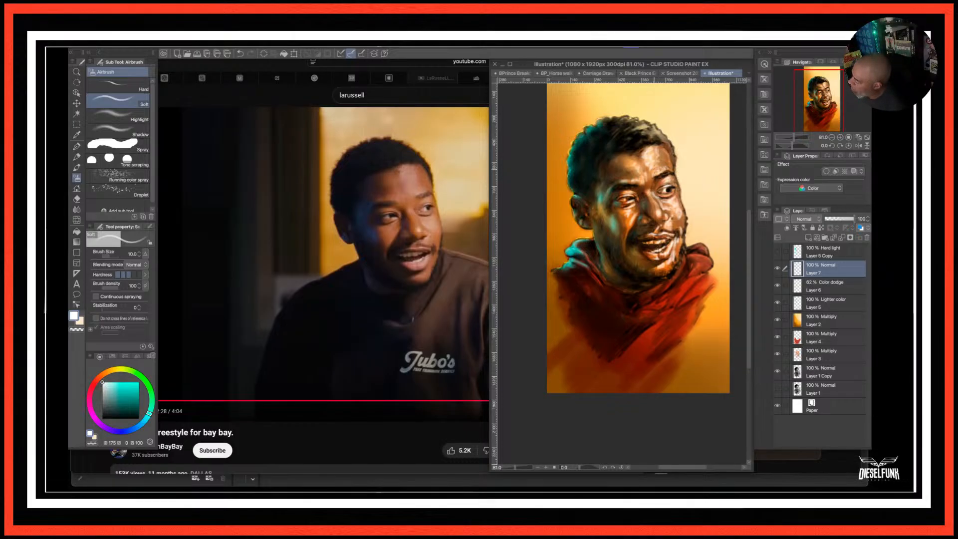
# Set Layer 7's blending mode to Add (Glow) and extend the bright highlights onto the hair and hood.
pyautogui.click(819, 221)
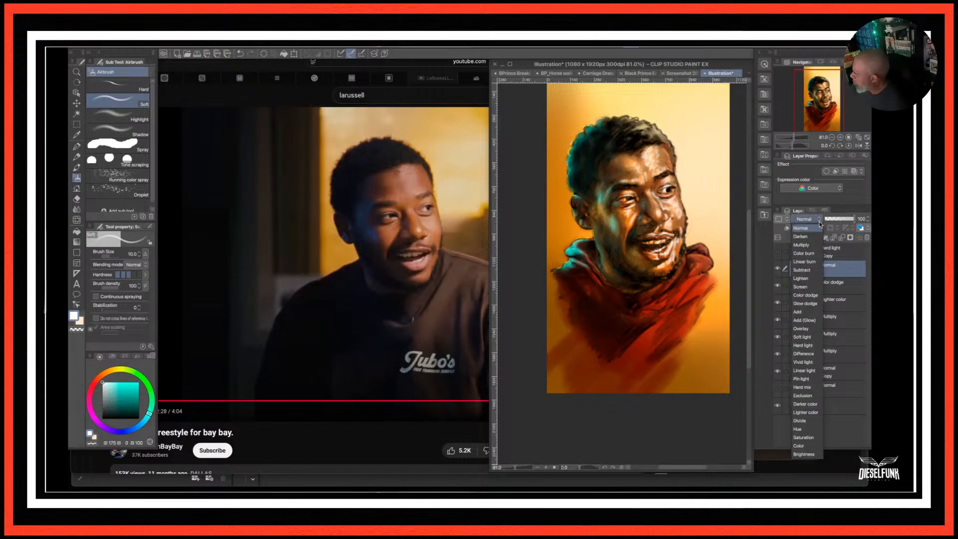
pyautogui.click(810, 321)
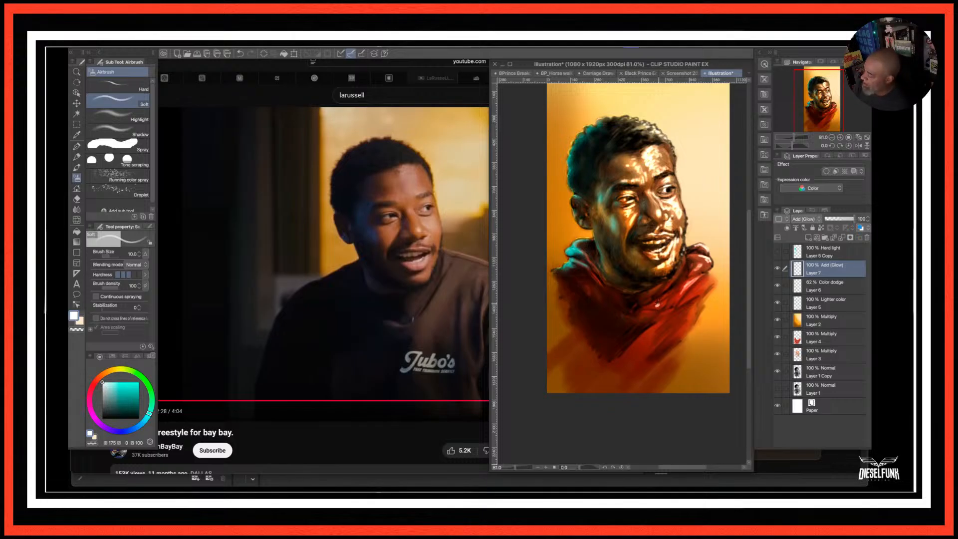
# Duplicate Layer 7, hide the copy, and soften the original layer's glowing highlights using the Blend brush at size 20.
pyautogui.rightClick(836, 273)
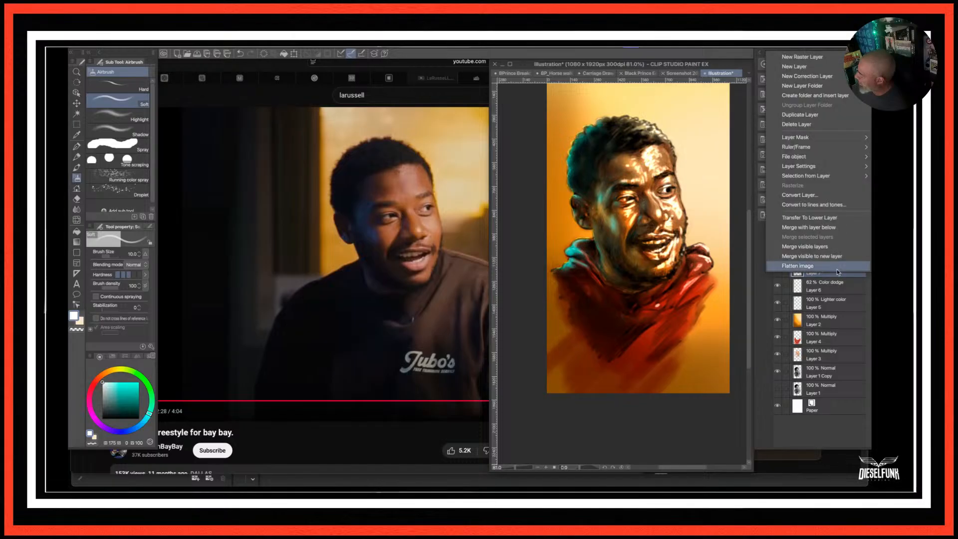
pyautogui.click(811, 116)
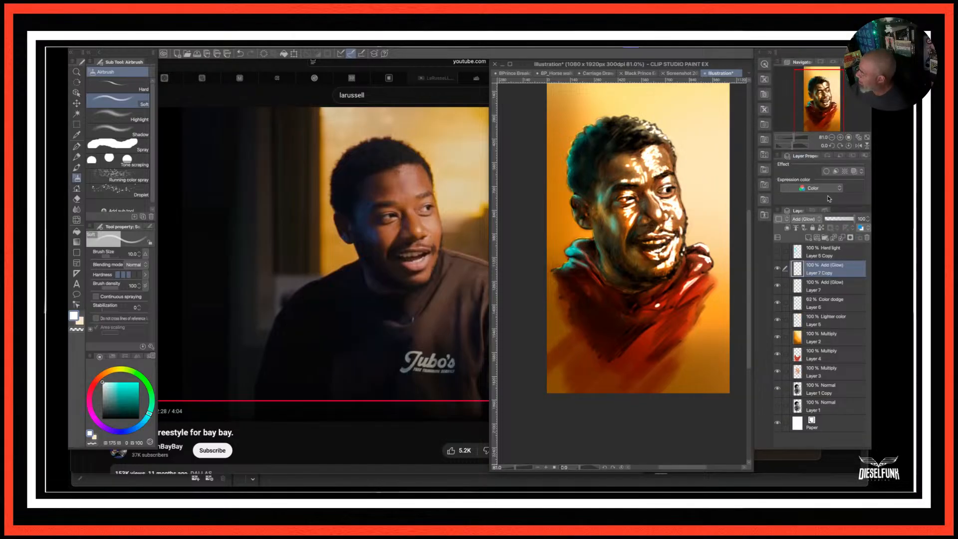
pyautogui.click(777, 269)
pyautogui.click(815, 286)
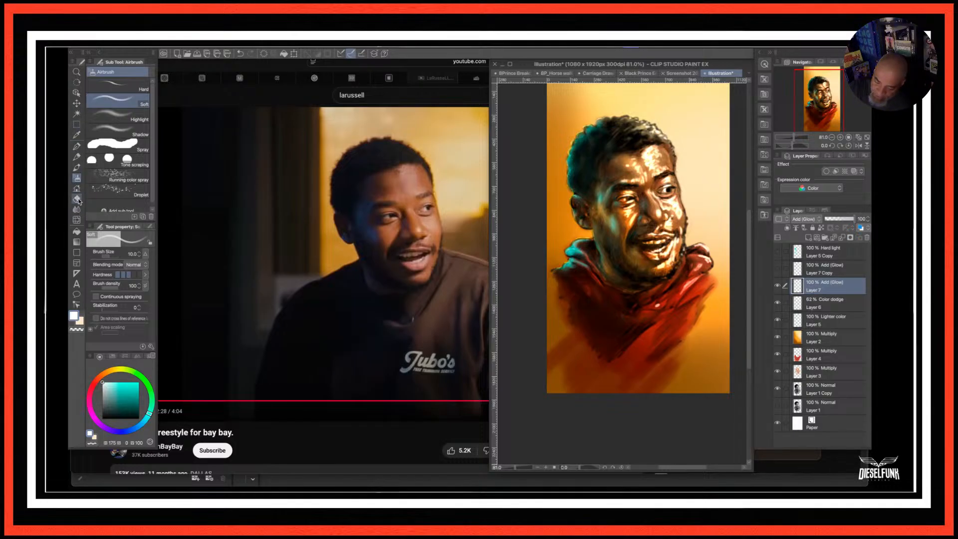
pyautogui.click(79, 208)
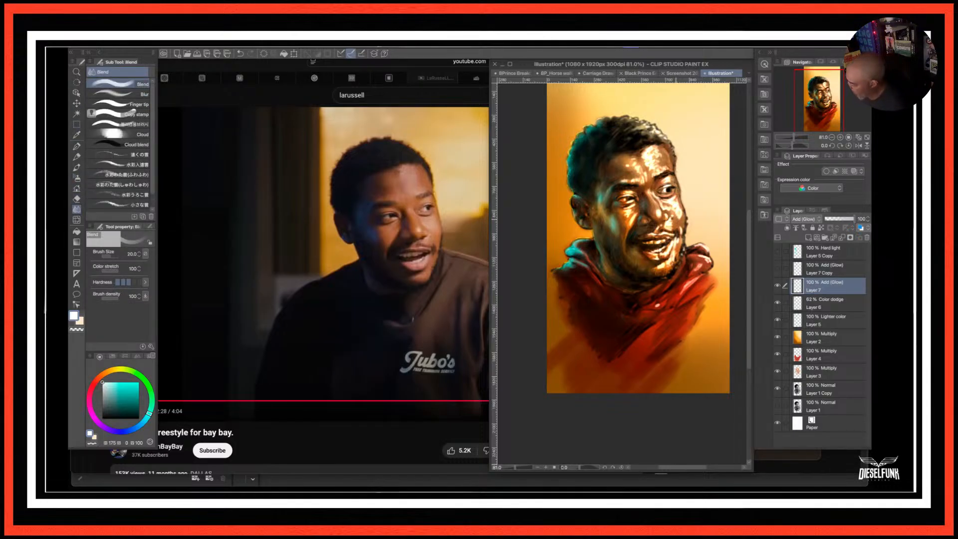
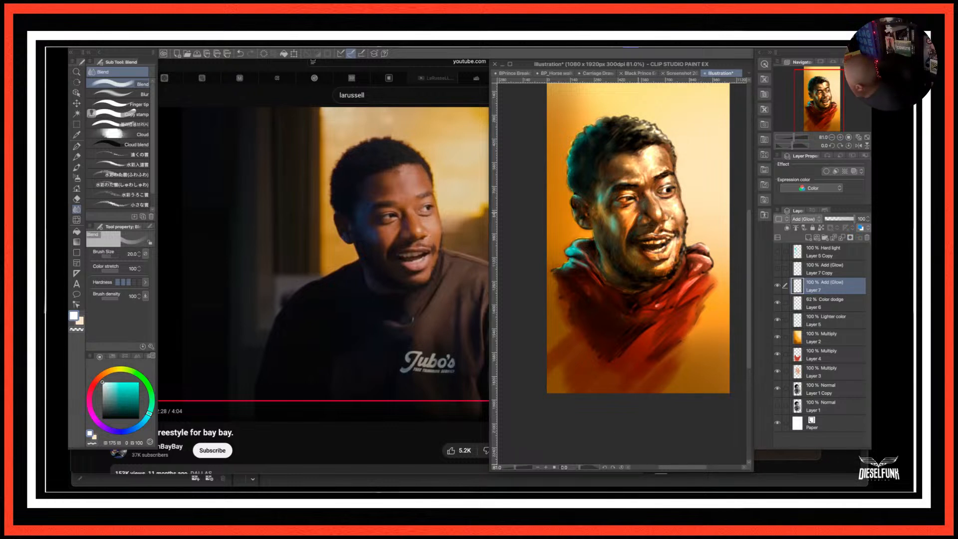
# Set up the Textured pen at size 20 in black for painting on Layer 1 Copy.
pyautogui.click(814, 389)
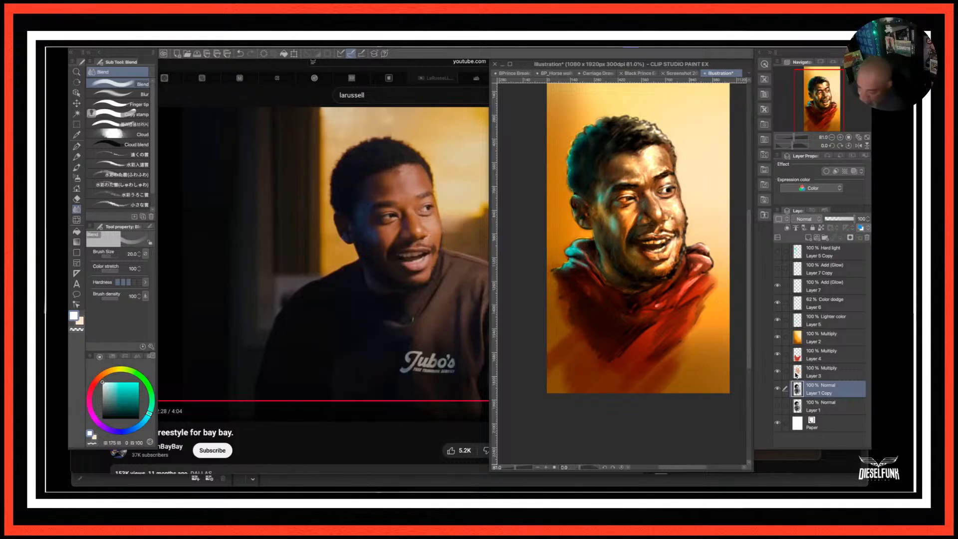
pyautogui.click(76, 145)
pyautogui.click(89, 434)
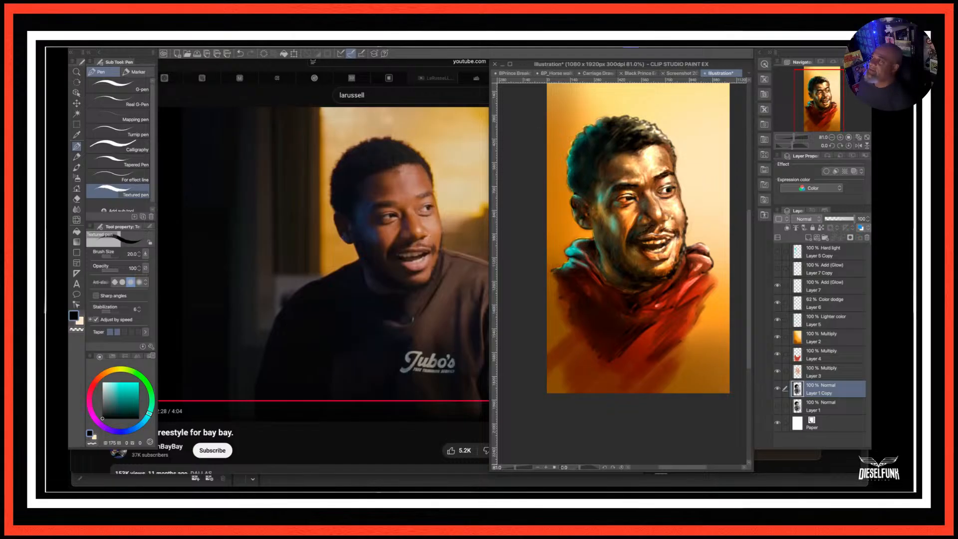
# Examine the portrait beside the reference photo with the palettes hidden, and restore the palettes.
pyautogui.press('super+Tab')
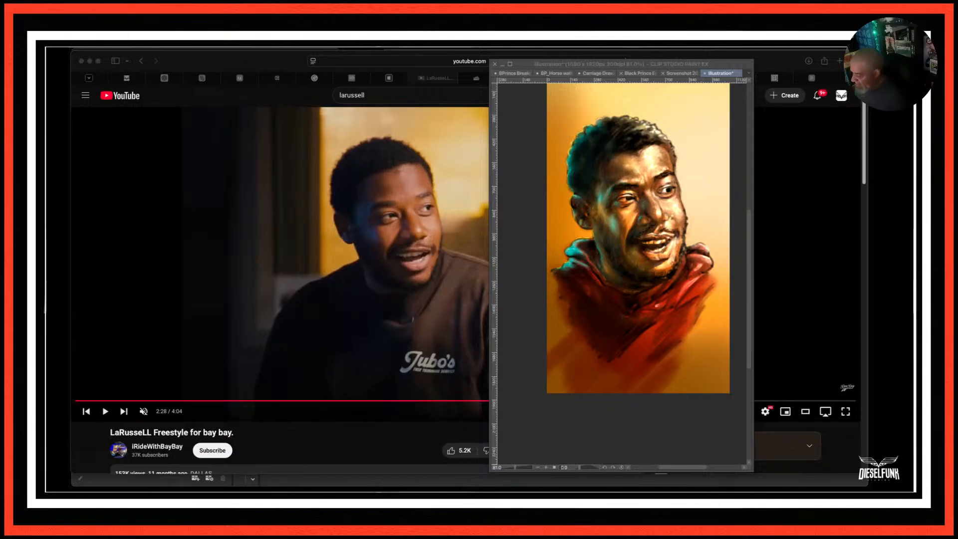
pyautogui.press('Tab')
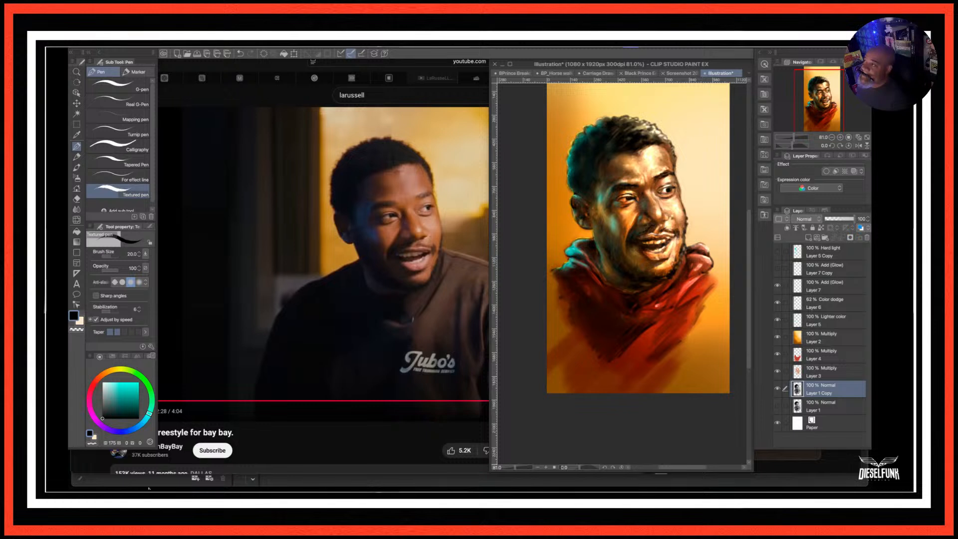
pyautogui.press('Tab')
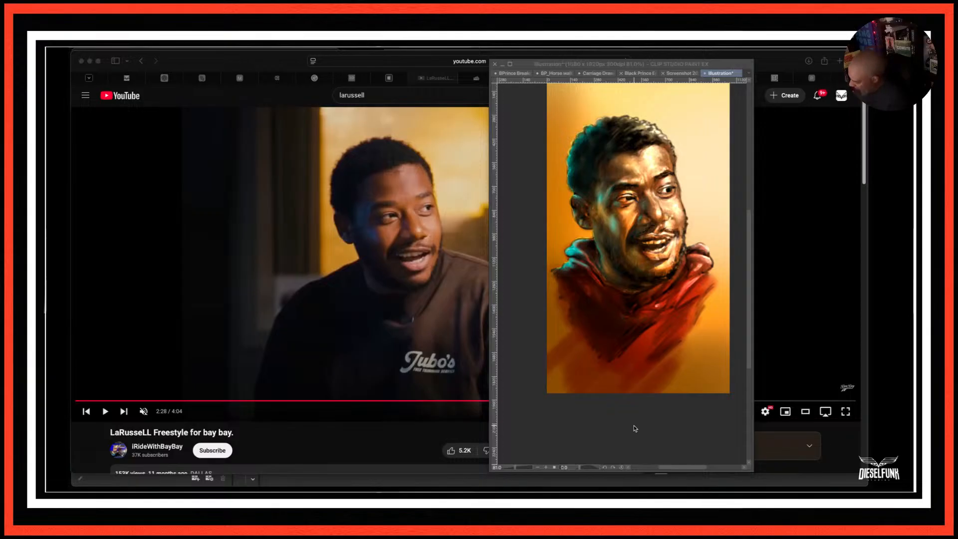
pyautogui.press('Tab')
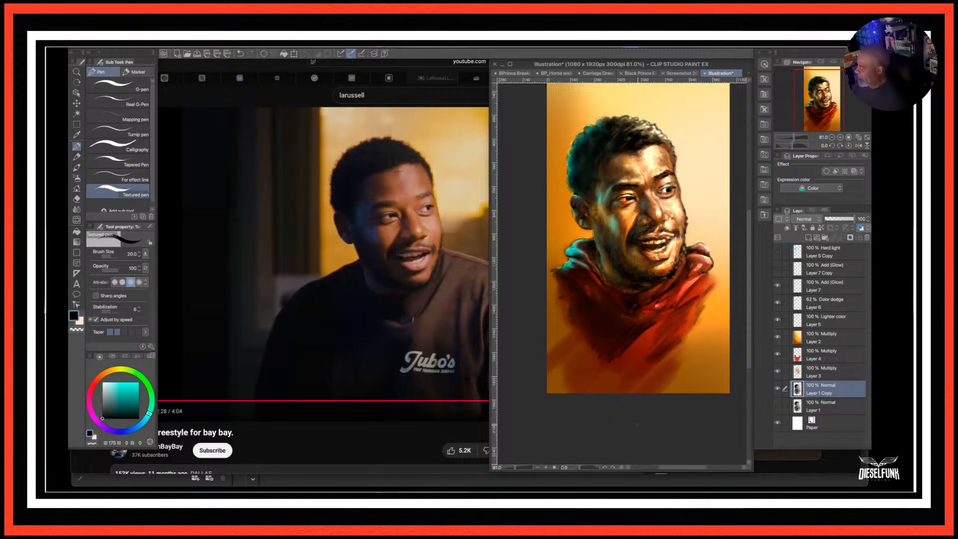
# Compare the portrait with Layer 7 hidden and shown, and reduce that layer's opacity to 44%.
pyautogui.click(777, 285)
pyautogui.click(777, 285)
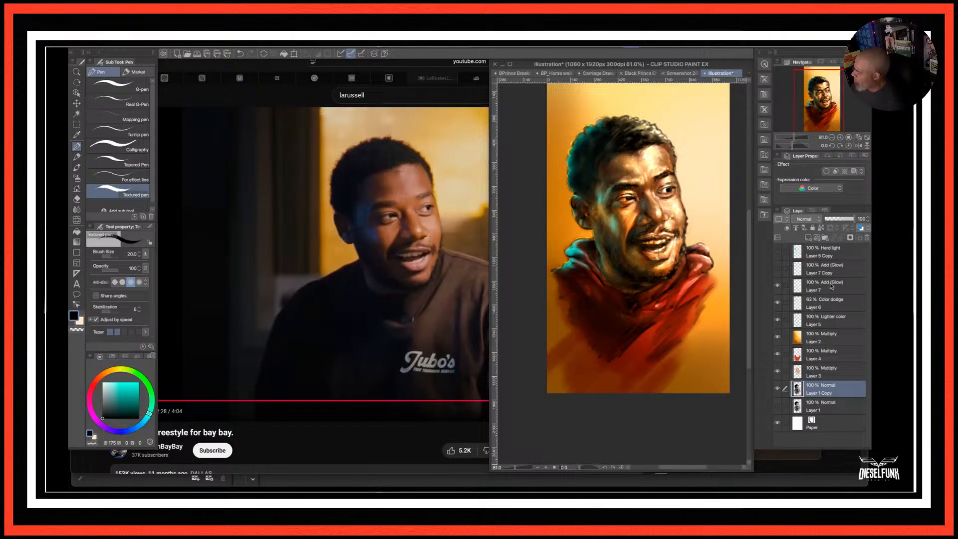
pyautogui.click(828, 291)
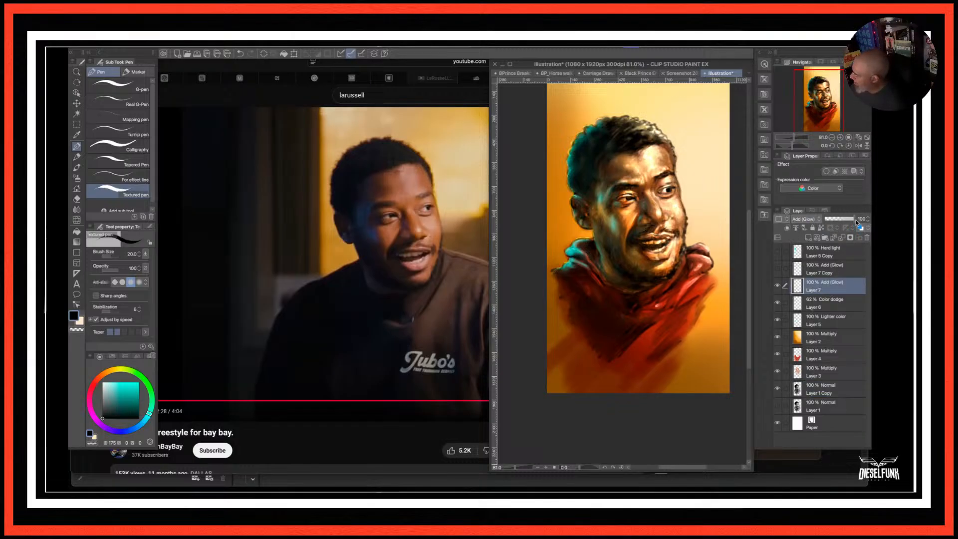
pyautogui.moveTo(855, 220)
pyautogui.mouseDown()
pyautogui.moveTo(829, 224)
pyautogui.moveTo(838, 227)
pyautogui.mouseUp()
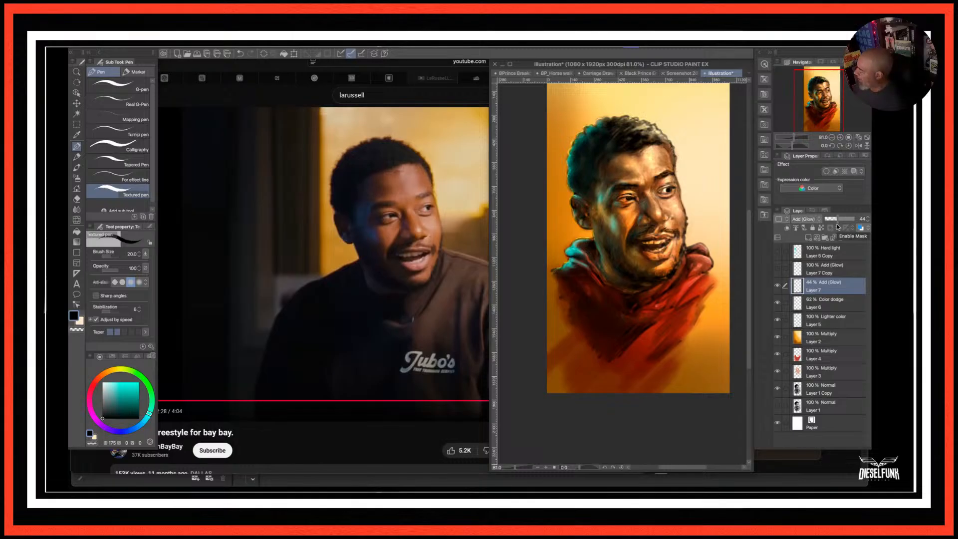
# Paint crisp white highlights on the face on a new layer above Layer 7 using the Textured pen, enlarged to size 40.
pyautogui.click(787, 228)
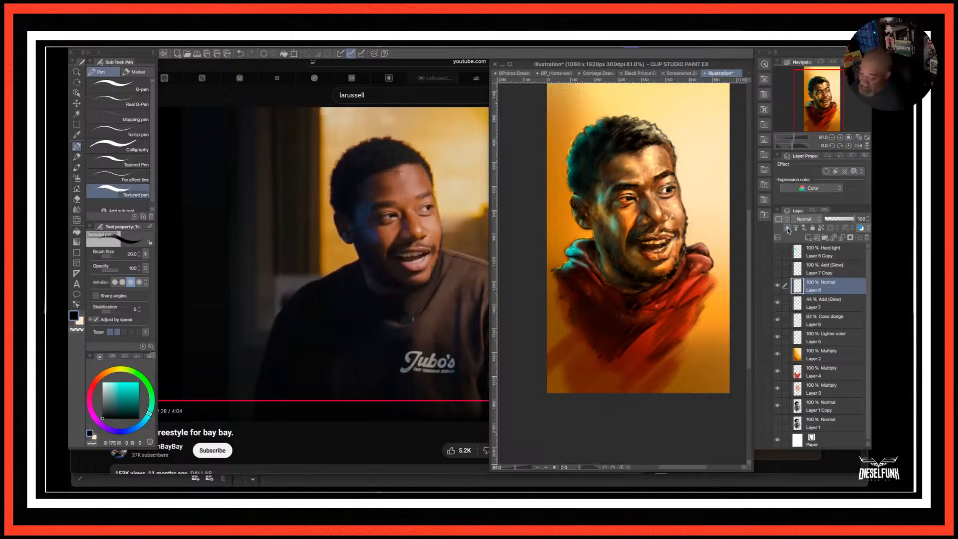
pyautogui.press('x')
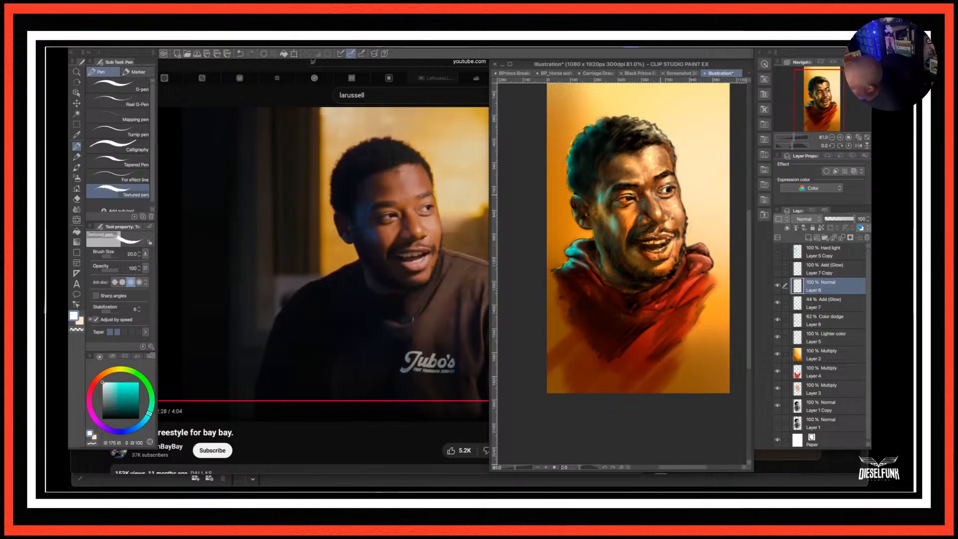
pyautogui.press(']')
pyautogui.press(']')
pyautogui.press(']')
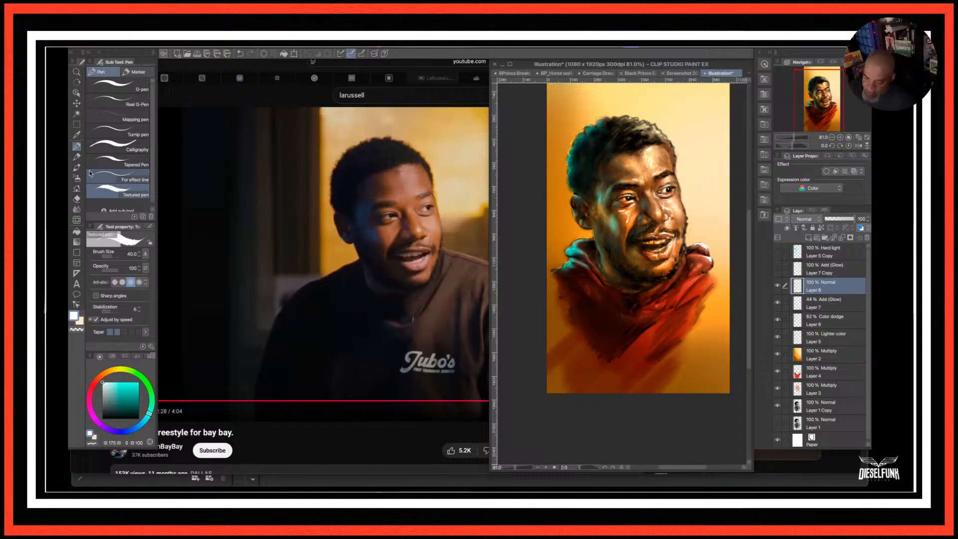
# Choose the Blur brush, duplicate Layer 8, and merge the duplicate with the original layer.
pyautogui.click(77, 210)
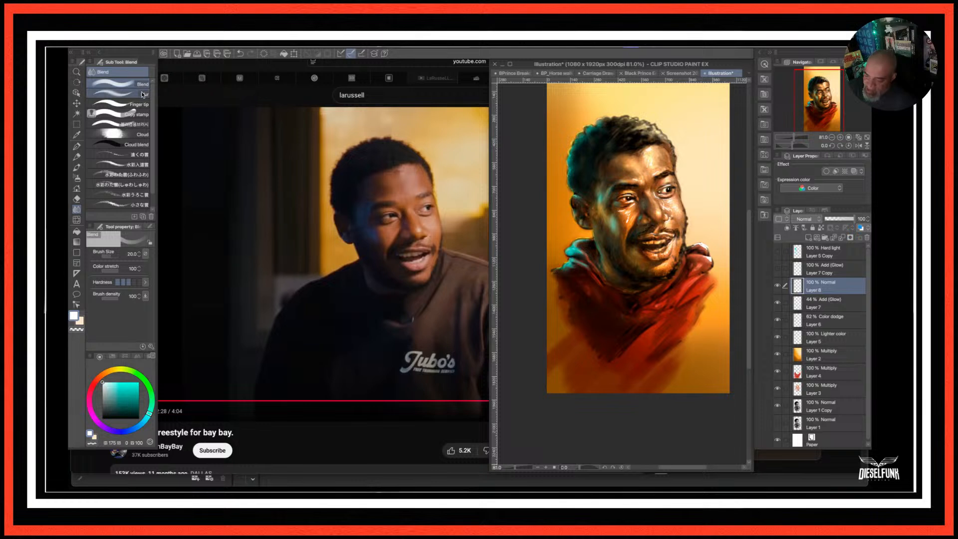
pyautogui.click(143, 94)
pyautogui.rightClick(838, 287)
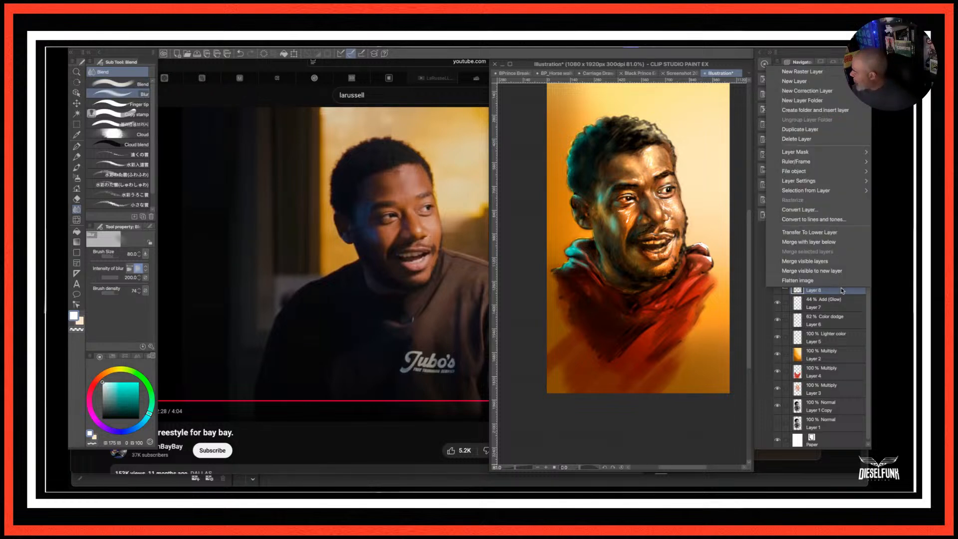
pyautogui.click(821, 129)
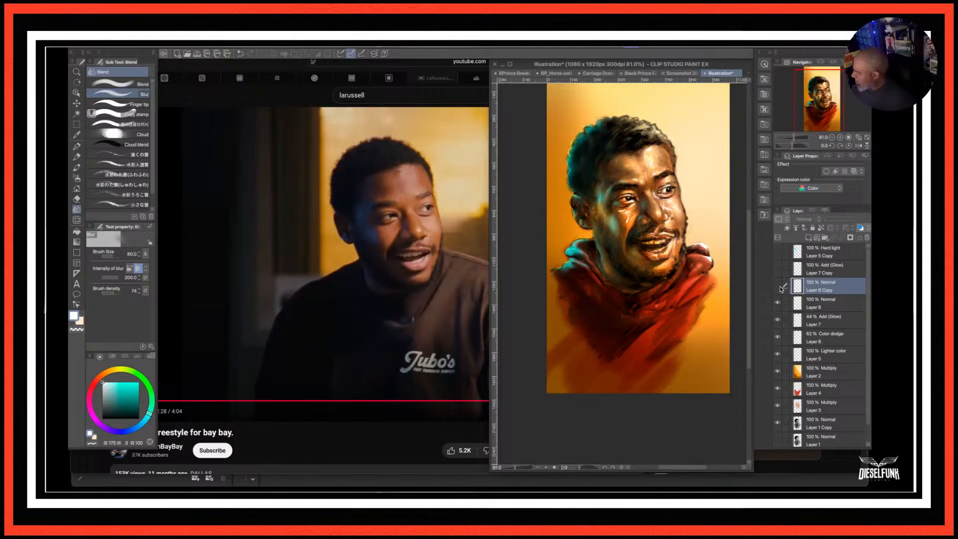
pyautogui.rightClick(839, 303)
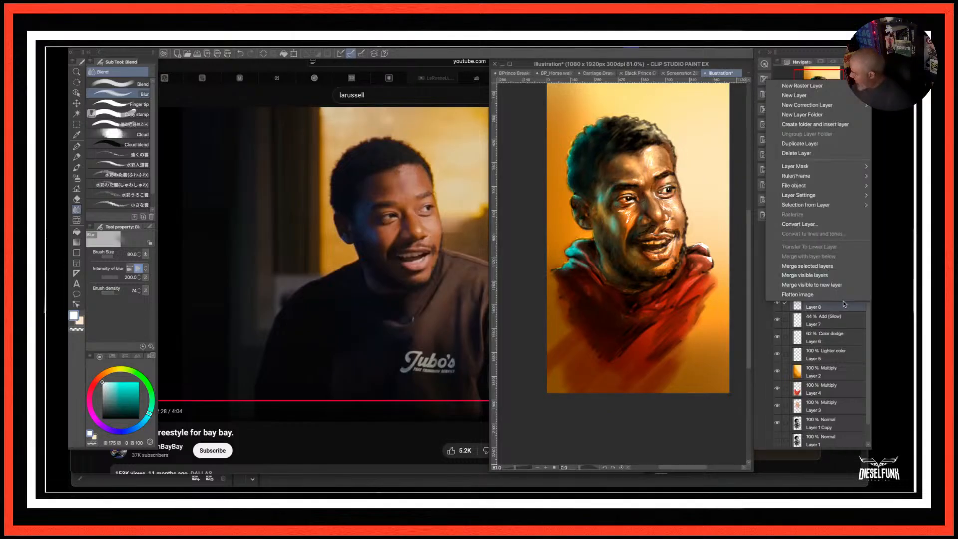
pyautogui.click(831, 266)
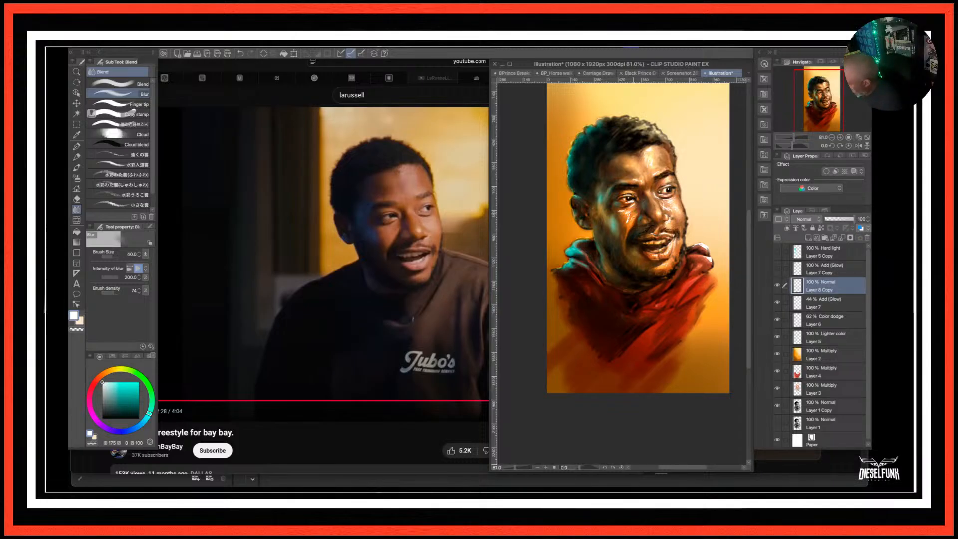
# Soften the white facial highlights on the merged Layer 8 Copy using the Blur brush, ending at size 17.
pyautogui.press(']')
pyautogui.press(']')
pyautogui.press(']')
pyautogui.press(']')
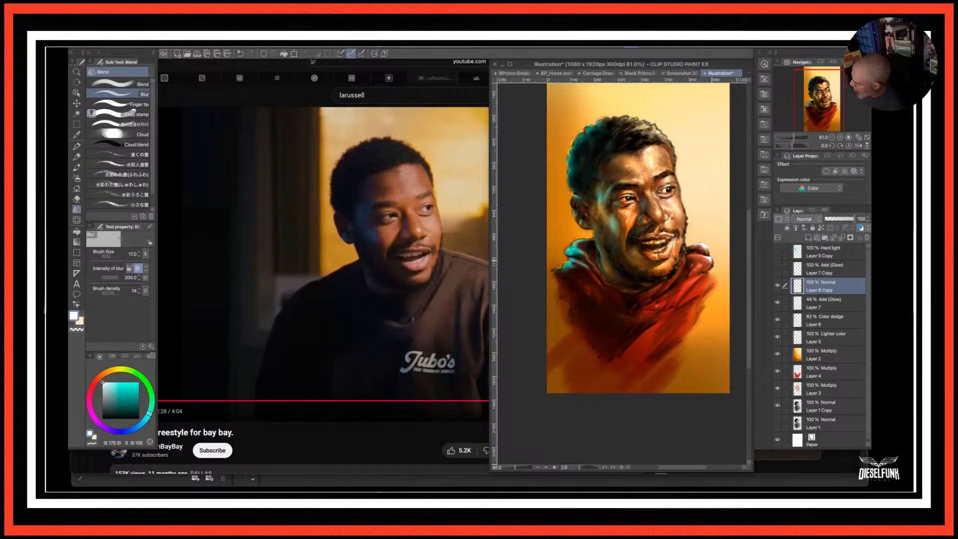
# Set Layer 8 Copy's blending mode to Add (Glow) and reduce its opacity to 37%.
pyautogui.click(818, 219)
pyautogui.click(808, 320)
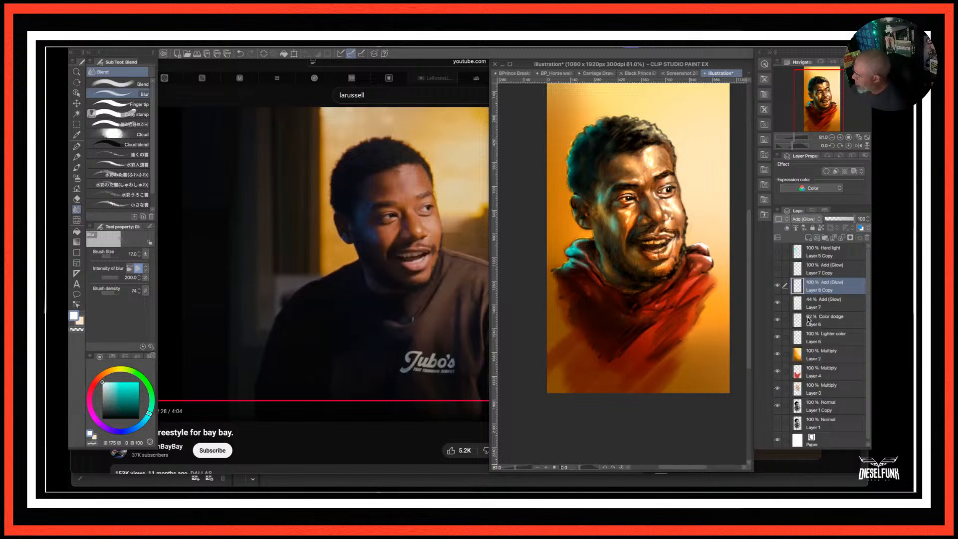
pyautogui.moveTo(854, 223); pyautogui.dragTo(835, 223)
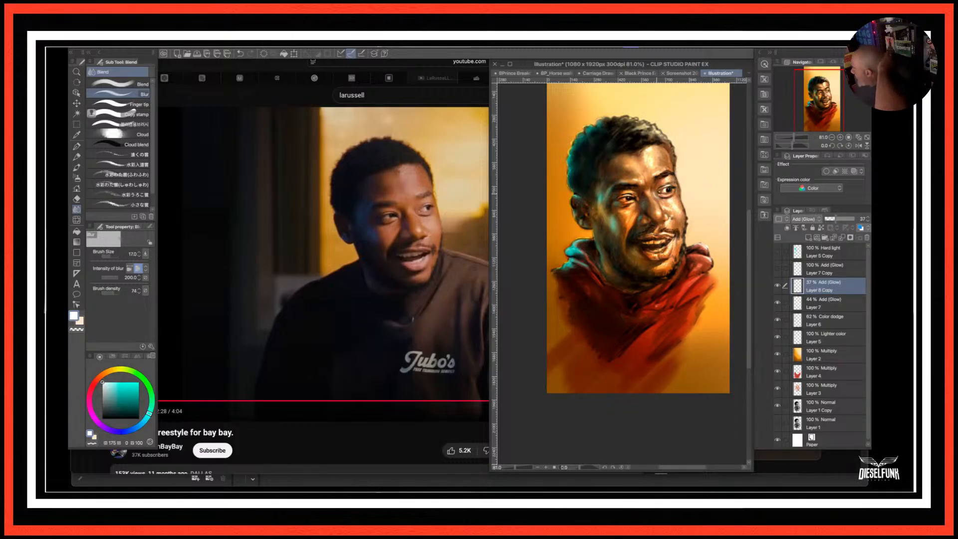
# Add a new raster layer above Layer 8 Copy and switch to the Textured pen.
pyautogui.click(806, 236)
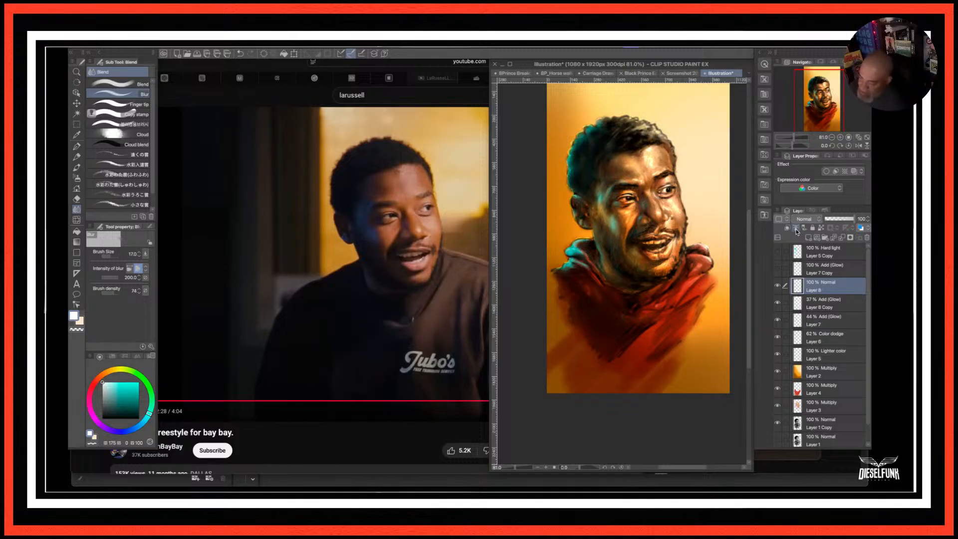
pyautogui.click(76, 147)
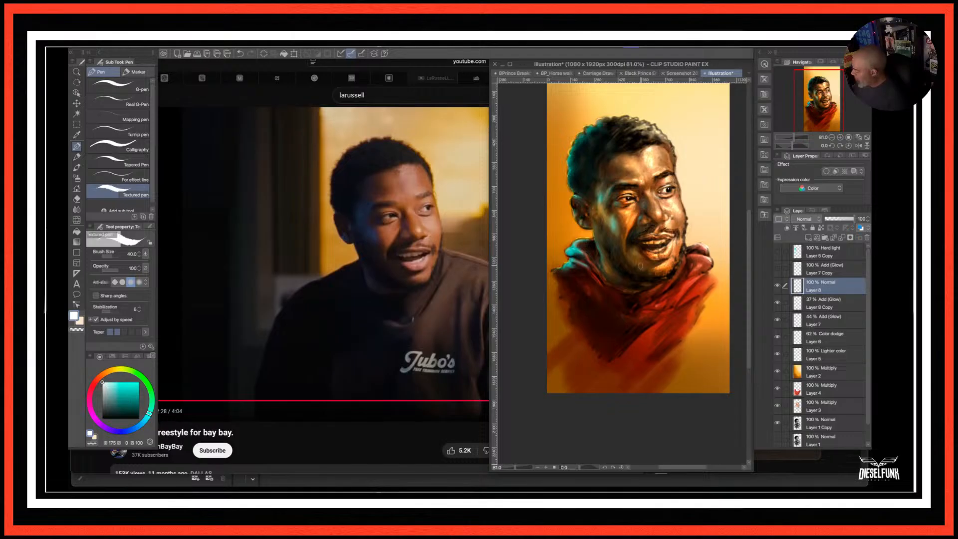
# Compare the portrait with Layers 7, 6 and 5 hidden and shown to examine each layer's lighting contribution.
pyautogui.click(777, 321)
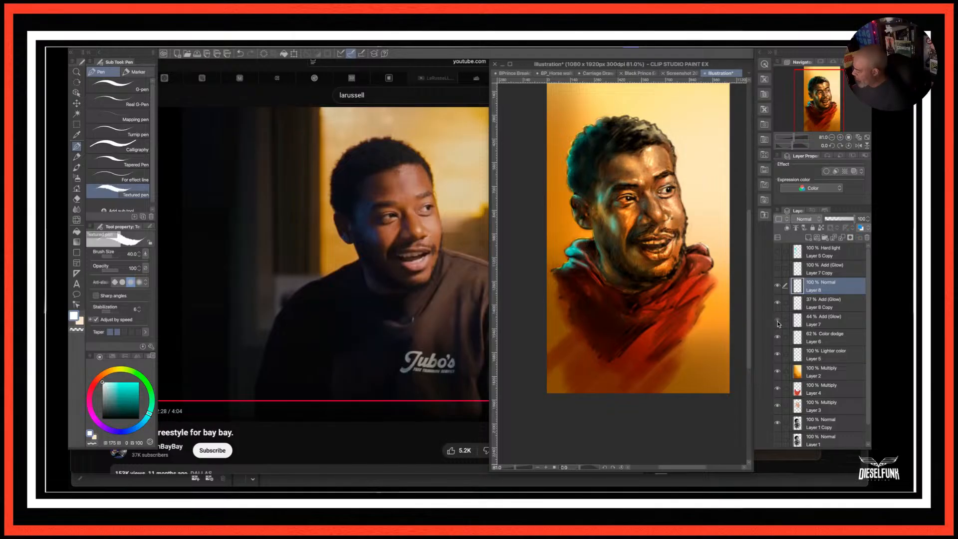
pyautogui.click(777, 321)
pyautogui.click(778, 338)
pyautogui.click(778, 338)
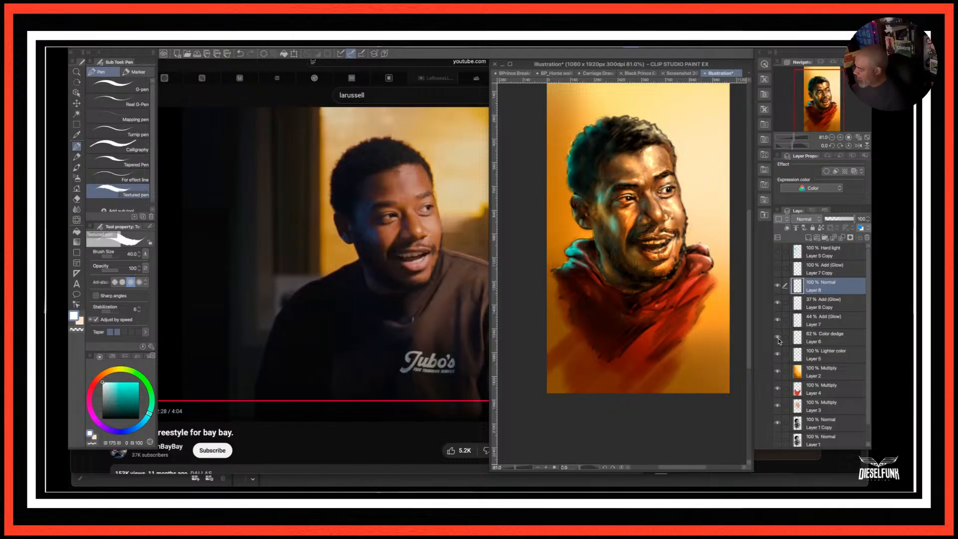
pyautogui.click(783, 356)
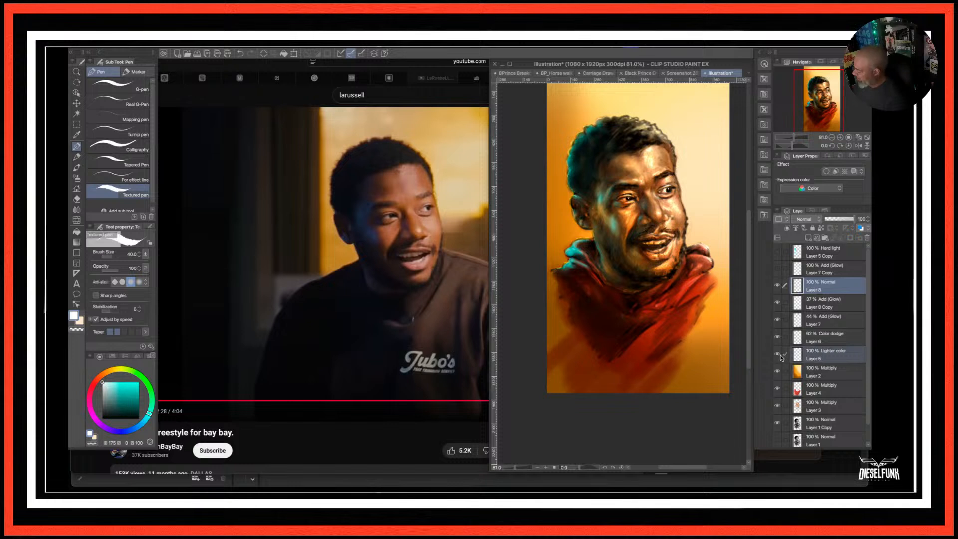
pyautogui.click(778, 355)
pyautogui.click(778, 356)
pyautogui.click(778, 356)
pyautogui.click(779, 356)
pyautogui.click(779, 355)
pyautogui.click(777, 337)
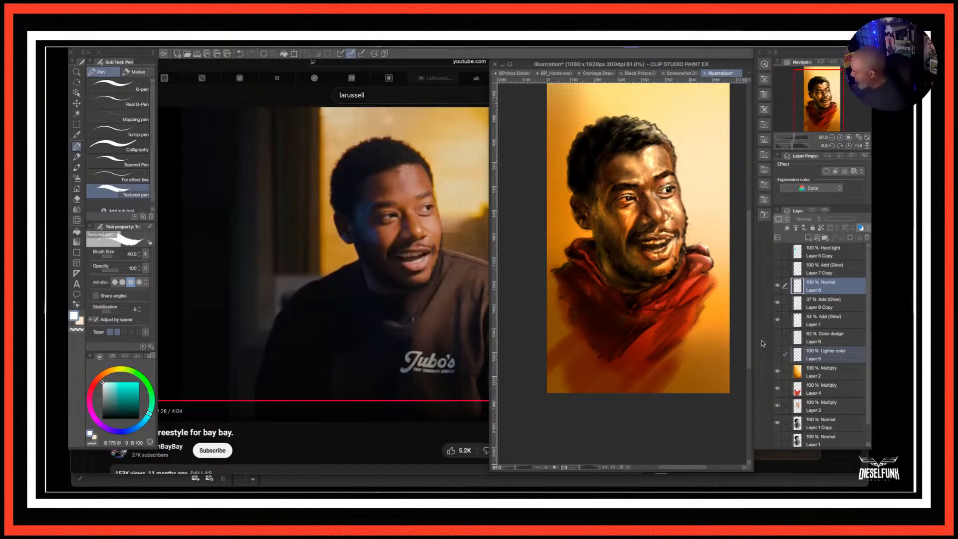
pyautogui.click(778, 354)
pyautogui.click(777, 337)
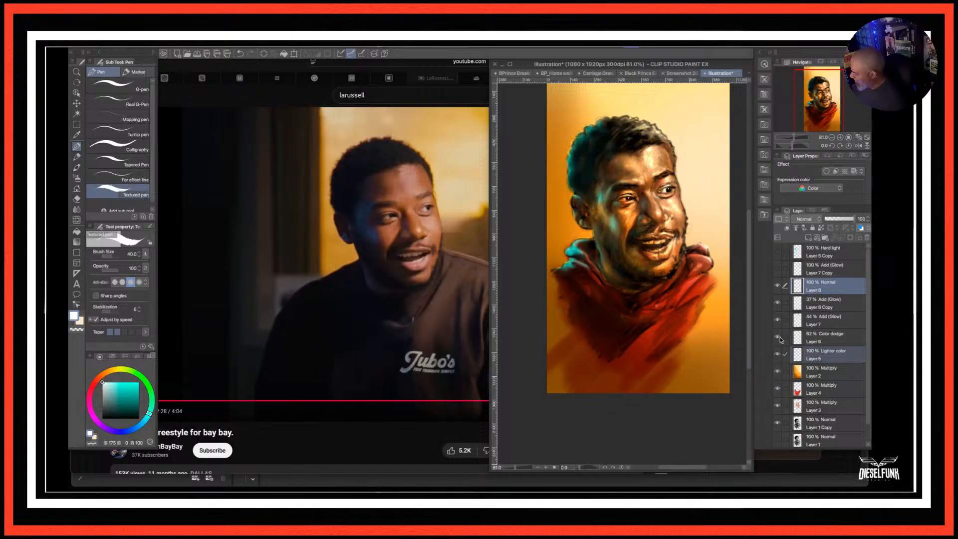
# Reduce the opacity of the Color dodge Layer 6 to 0%.
pyautogui.click(828, 341)
pyautogui.moveTo(848, 220)
pyautogui.mouseDown()
pyautogui.moveTo(856, 219)
pyautogui.moveTo(823, 220)
pyautogui.mouseUp()
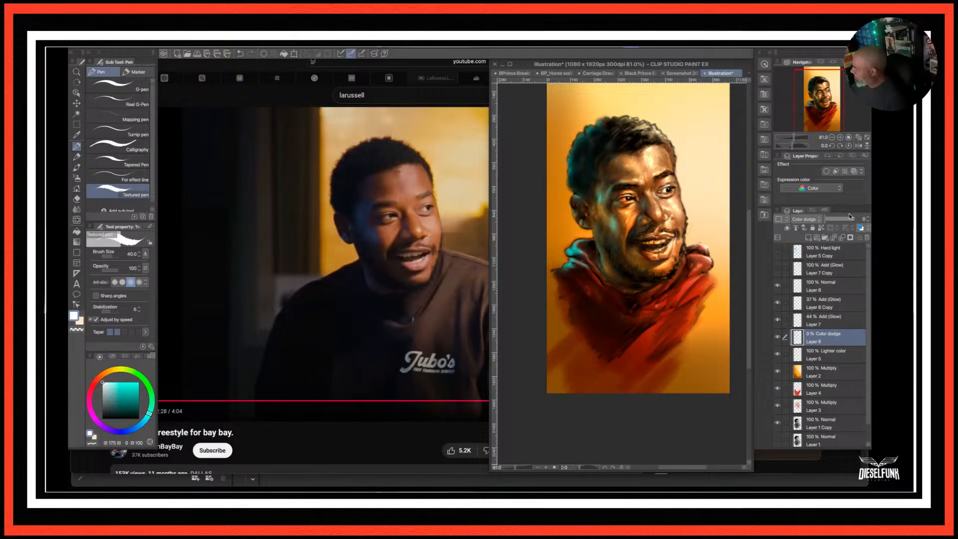
pyautogui.moveTo(827, 222)
pyautogui.mouseDown()
pyautogui.moveTo(863, 220)
pyautogui.moveTo(822, 220)
pyautogui.mouseUp()
# Compare the portrait with the Lighter color Layer 5 hidden and shown, and try varying that layer's opacity.
pyautogui.click(830, 355)
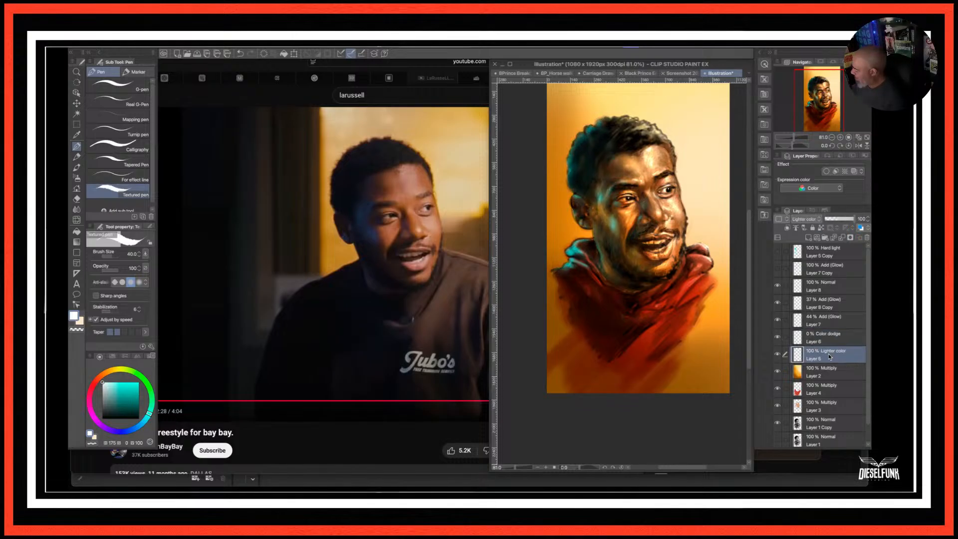
pyautogui.click(777, 355)
pyautogui.click(777, 354)
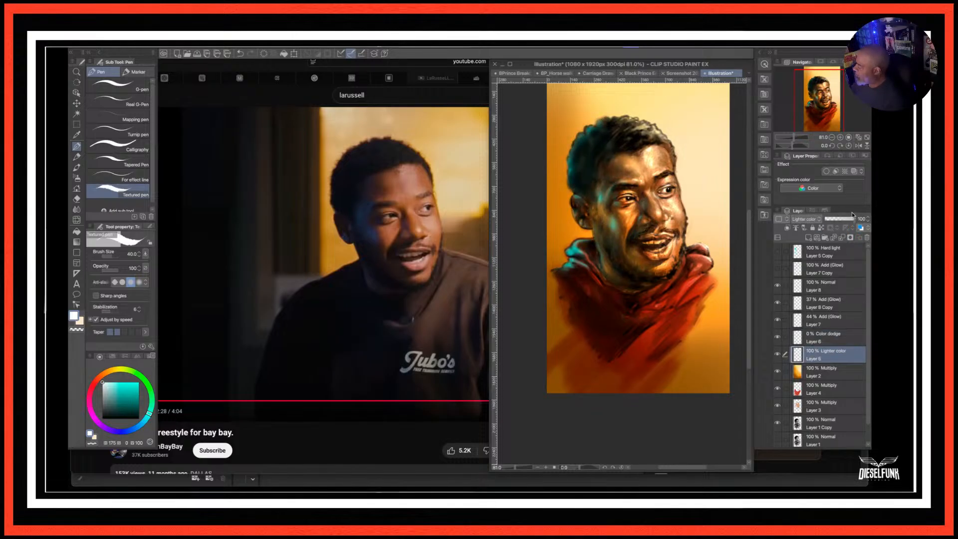
pyautogui.moveTo(854, 222)
pyautogui.mouseDown()
pyautogui.moveTo(830, 220)
pyautogui.moveTo(865, 220)
pyautogui.mouseUp()
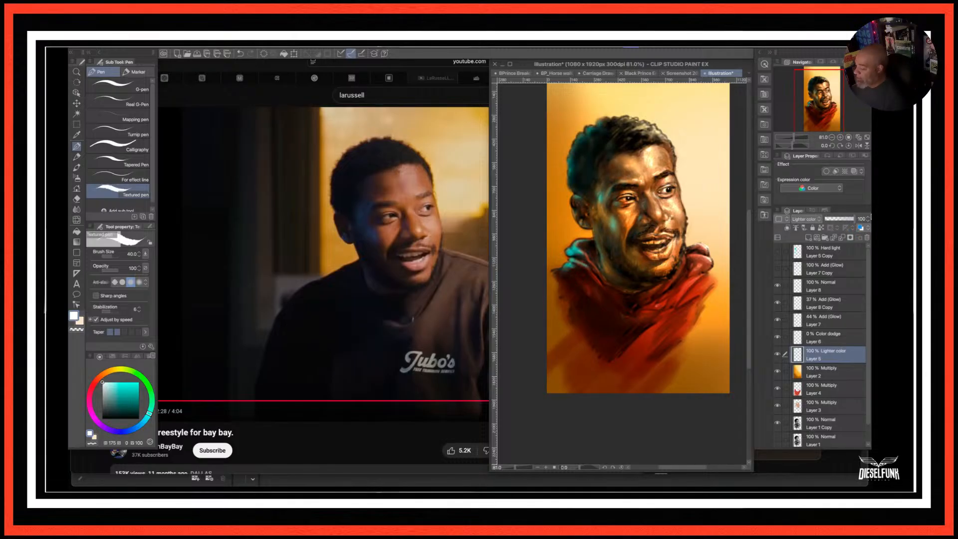
# Add a new raster layer above Layer 8 and set up the Soft airbrush with a near-black colour.
pyautogui.click(827, 289)
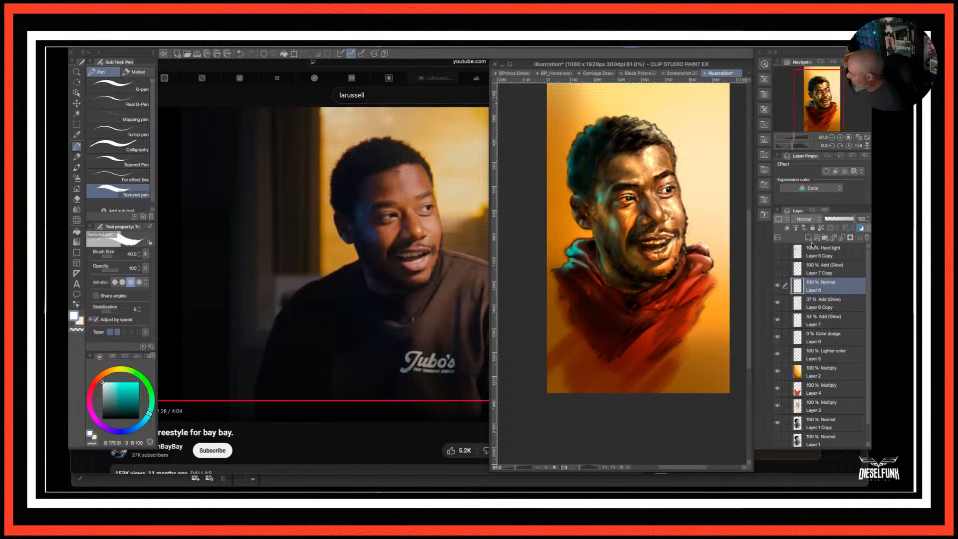
pyautogui.click(810, 238)
pyautogui.click(102, 419)
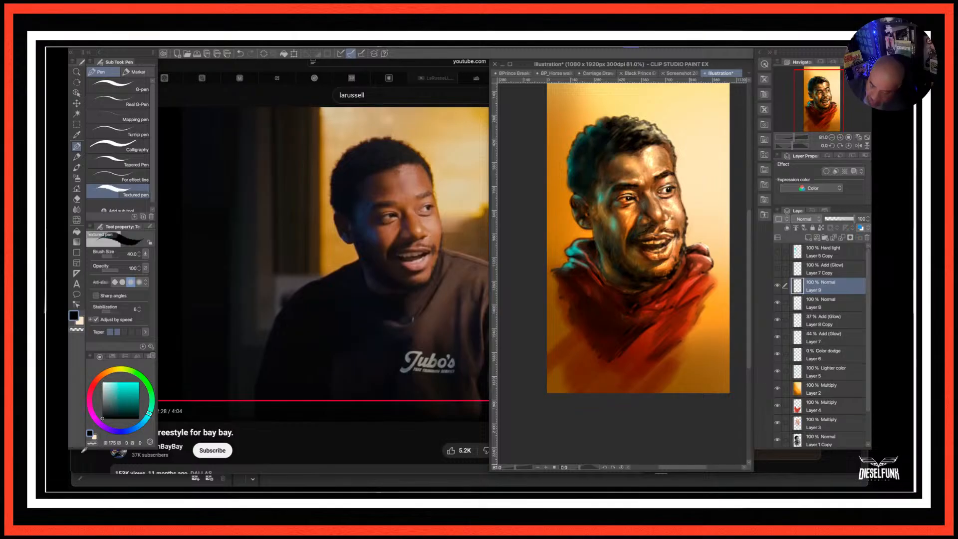
pyautogui.click(77, 177)
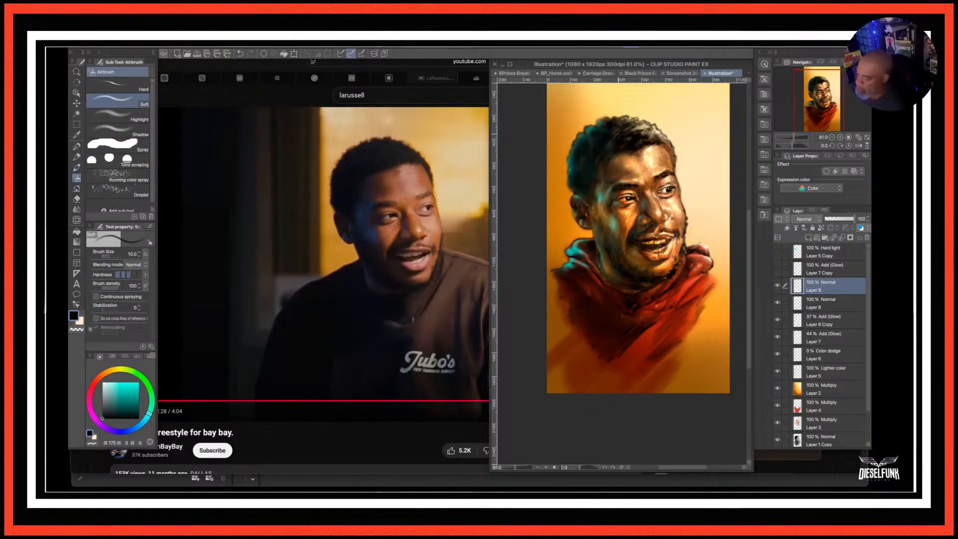
# Airbrush soft dark shadows over the teal-lit hair, side of the face and hood, using brush sizes of about 50 to 70.
pyautogui.press('[')
pyautogui.press('[')
pyautogui.press('[')
pyautogui.press('[')
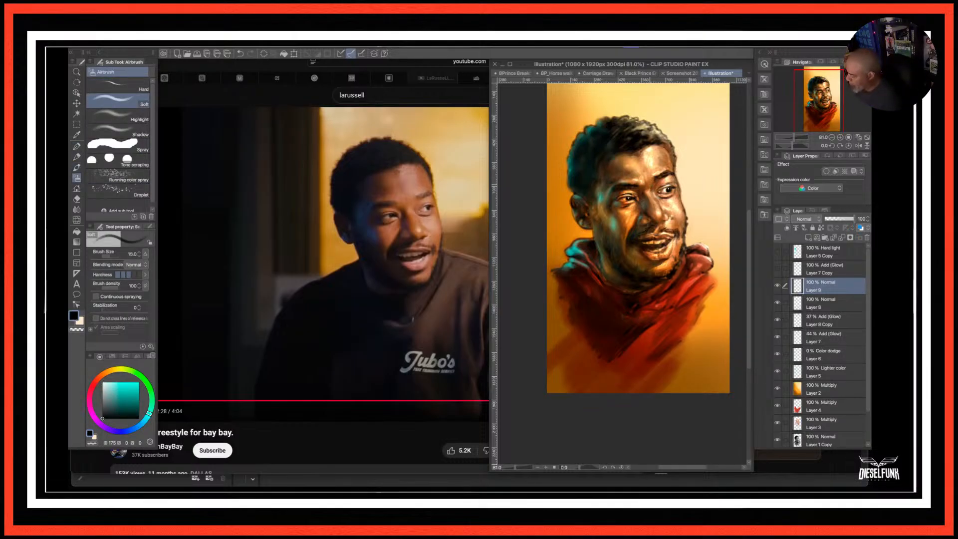
pyautogui.press('[')
pyautogui.press('[')
pyautogui.press('[')
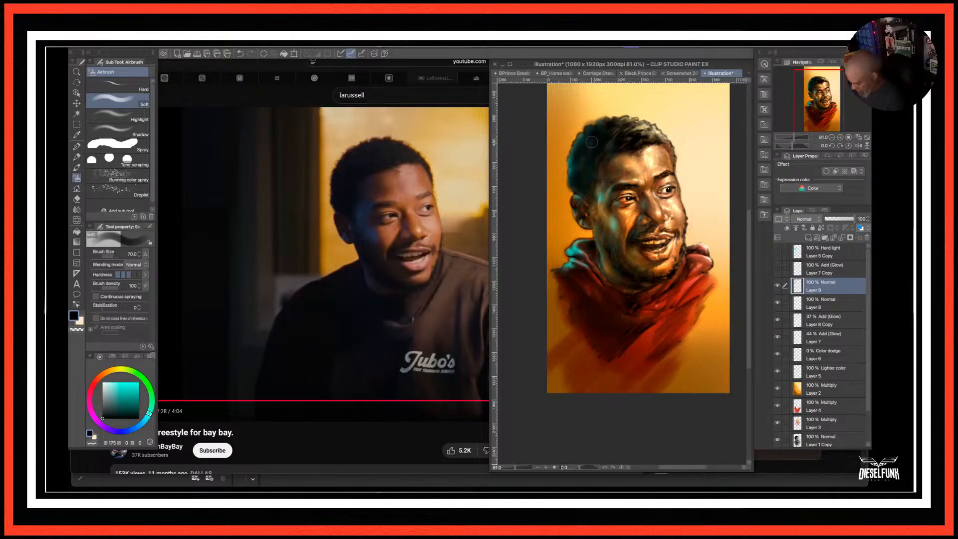
pyautogui.press('[')
pyautogui.press('[')
pyautogui.press('[')
pyautogui.press(']')
pyautogui.press(']')
pyautogui.press(']')
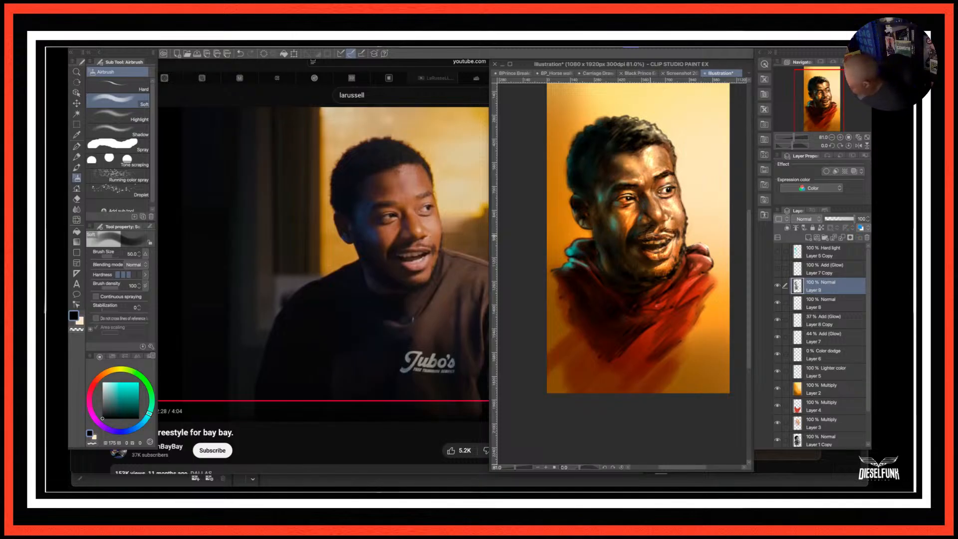
# Refine the dark airbrushed shading on Layer 9, varying the brush size between 20 and 60.
pyautogui.press('[')
pyautogui.press('[')
pyautogui.press('[')
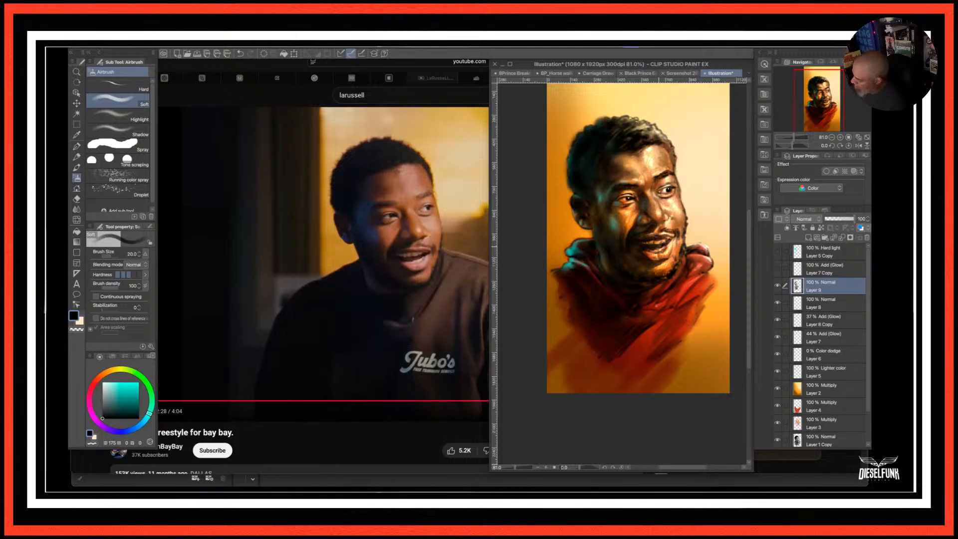
pyautogui.press(']')
pyautogui.press(']')
pyautogui.press(']')
pyautogui.press(']')
pyautogui.press(']')
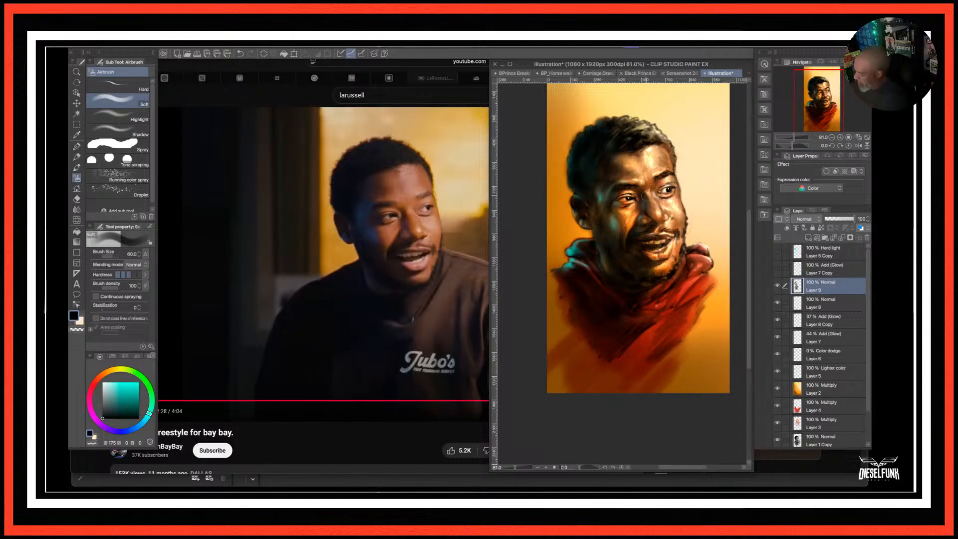
pyautogui.press('[')
pyautogui.press('[')
pyautogui.press('[')
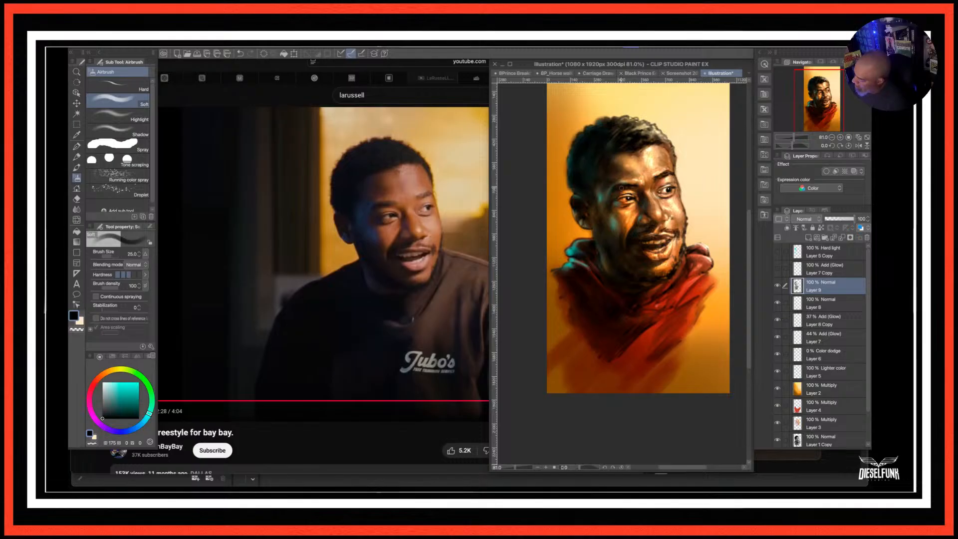
# Add a new raster layer above Layer 9 and ready the Textured pen with a saturated orange-red colour.
pyautogui.moveTo(670, 398); pyautogui.dragTo(666, 433)
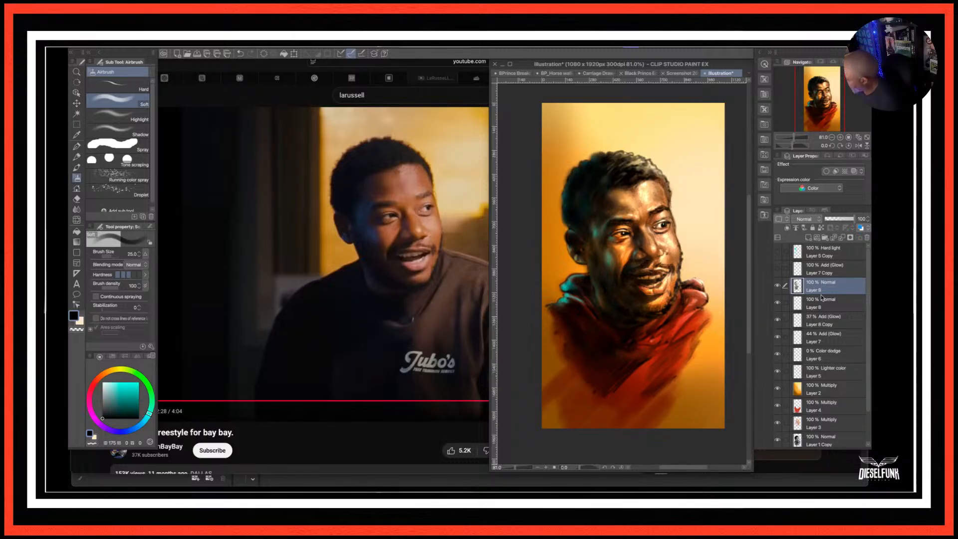
pyautogui.click(808, 238)
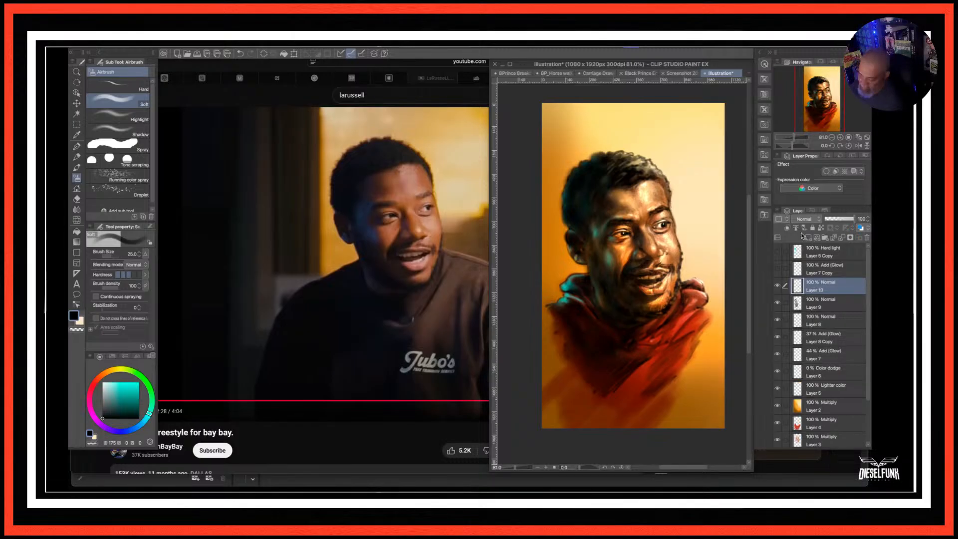
pyautogui.click(77, 148)
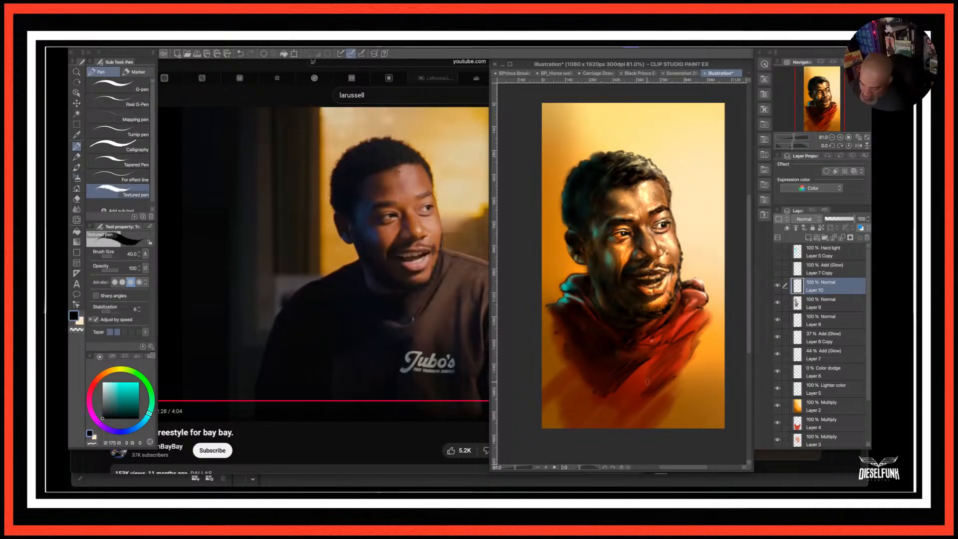
pyautogui.click(98, 378)
pyautogui.click(139, 392)
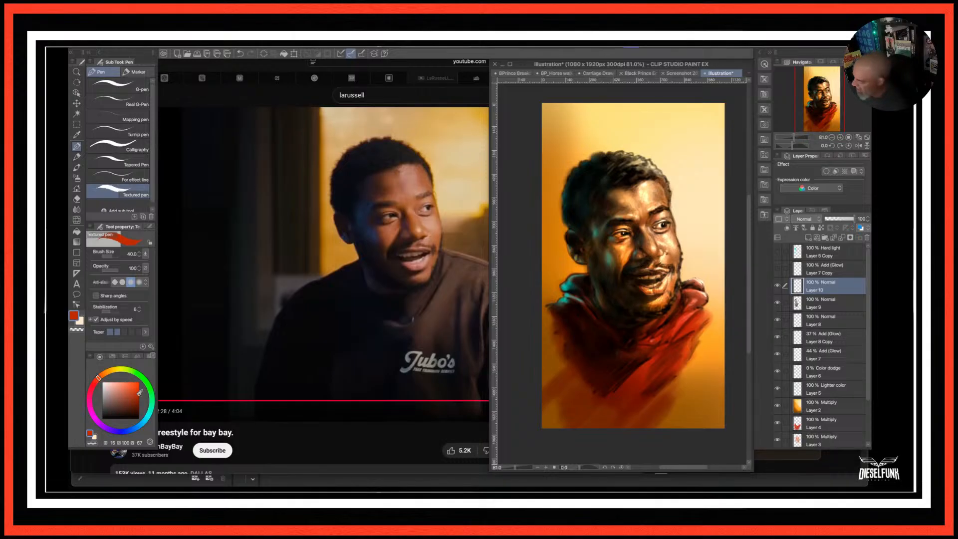
# Write the artist's signature in small red lettering beside the hoodie's lower edge with the Textured pen at size 8.
pyautogui.hotkey('ctrl', '+')
pyautogui.hotkey('ctrl', '+')
pyautogui.scroll(-5, 622, 269)
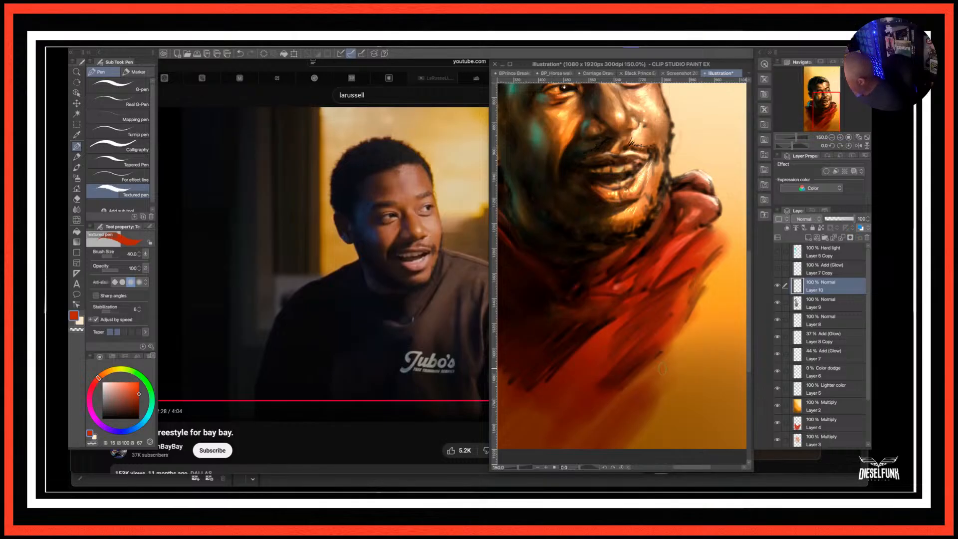
pyautogui.press('[')
pyautogui.press('[')
pyautogui.press('[')
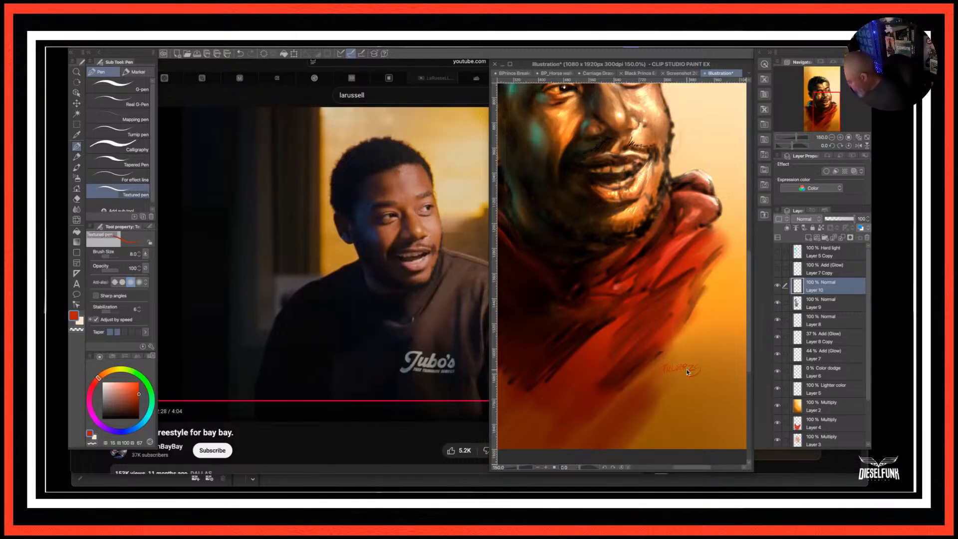
pyautogui.hotkey('ctrl', '-')
pyautogui.hotkey('ctrl', '-')
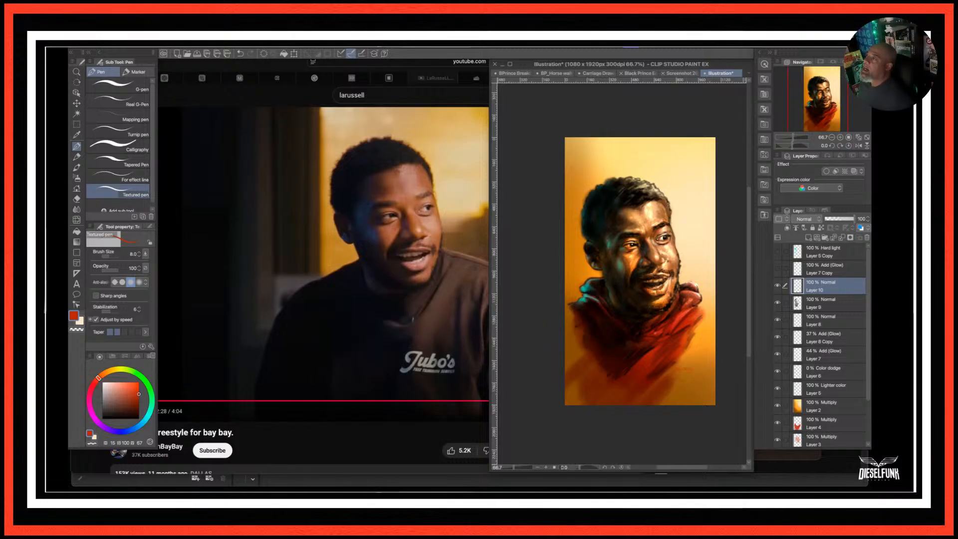
# Choose a muted orange-brown colour and add a new raster layer directly above the Multiply Layer 2.
pyautogui.press('super+Tab')
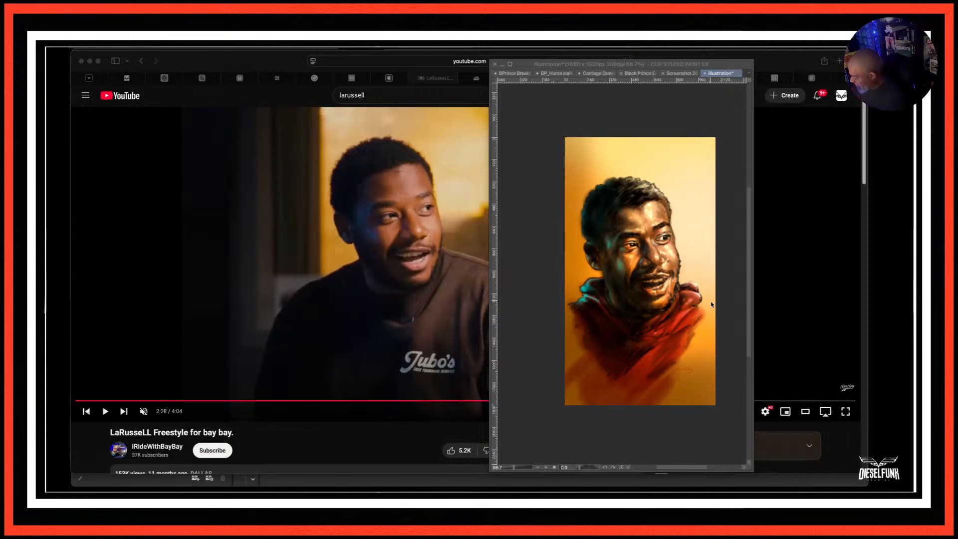
pyautogui.click(727, 315)
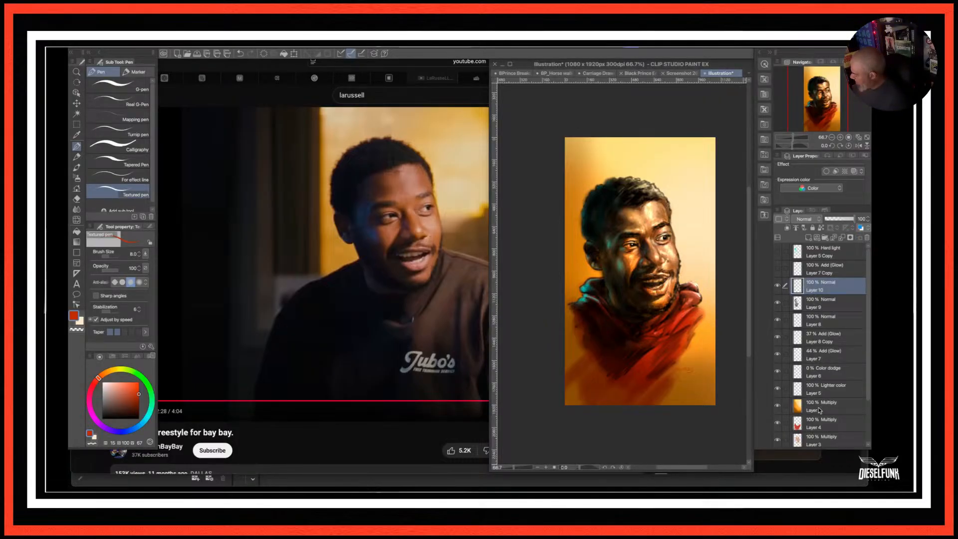
pyautogui.click(105, 375)
pyautogui.moveTo(138, 395); pyautogui.dragTo(126, 397)
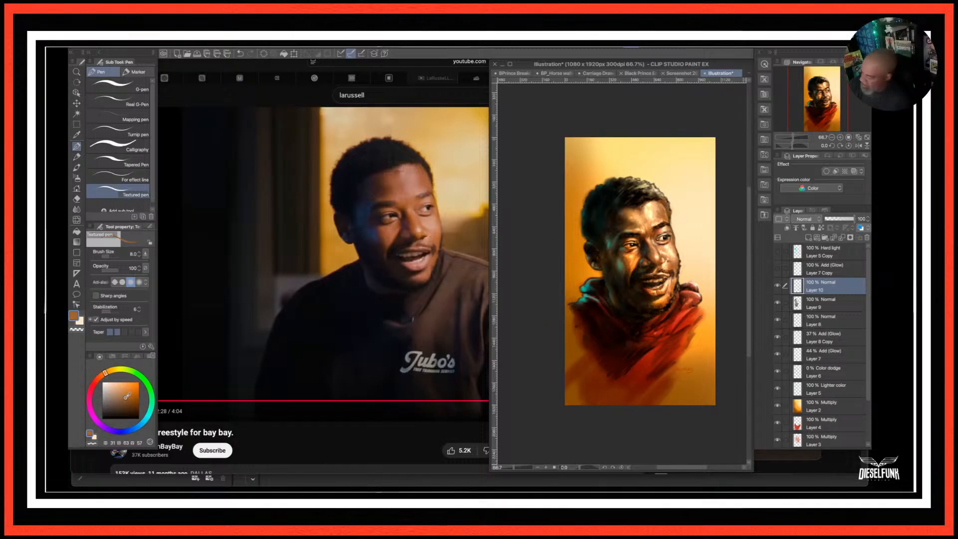
pyautogui.click(777, 388)
pyautogui.click(777, 388)
pyautogui.click(828, 409)
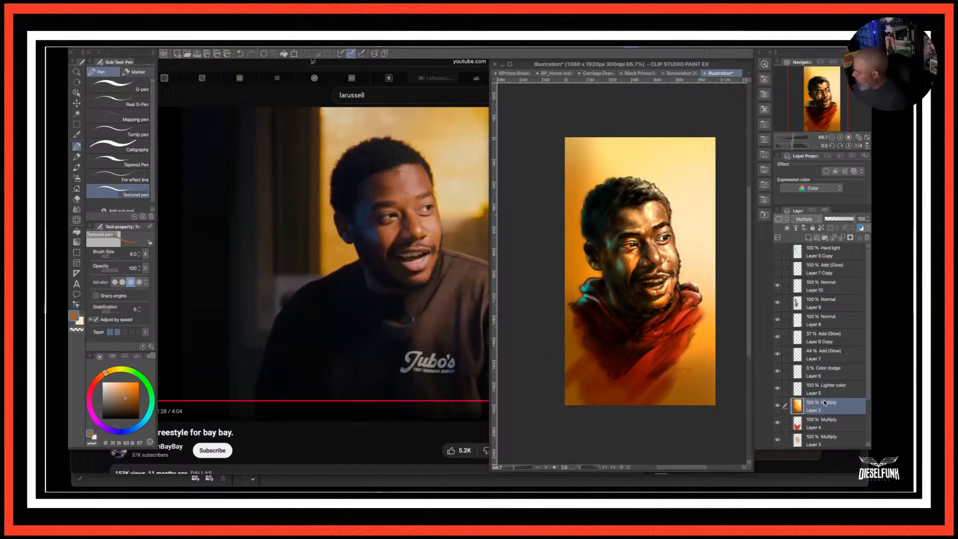
pyautogui.click(809, 237)
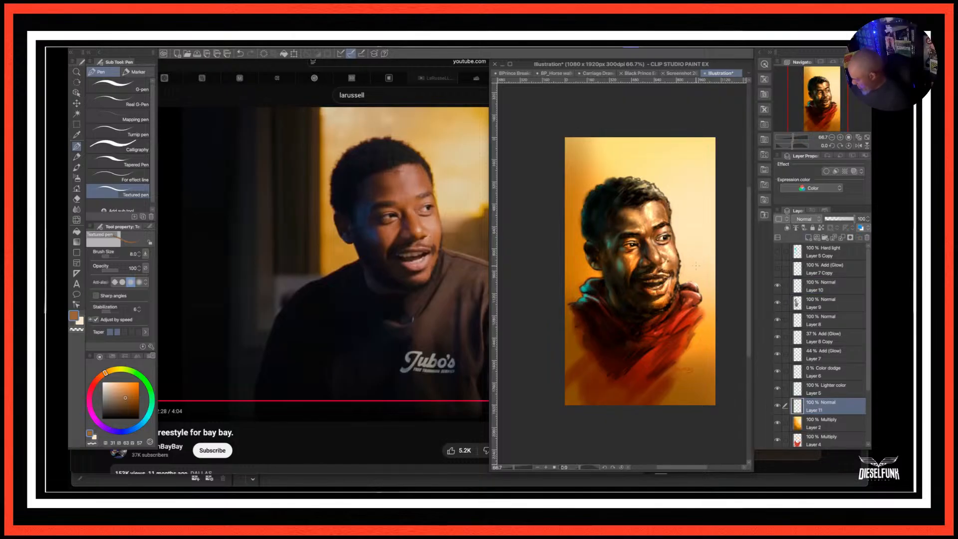
# Paint a rough brown shape in the background beside the face and shoulder with a much larger Textured pen.
pyautogui.press(']')
pyautogui.press(']')
pyautogui.press(']')
pyautogui.press(']')
pyautogui.press(']')
pyautogui.press(']')
pyautogui.press(']')
pyautogui.press(']')
pyautogui.press(']')
pyautogui.press(']')
pyautogui.press(']')
pyautogui.press(']')
pyautogui.press(']')
pyautogui.press(']')
pyautogui.press(']')
pyautogui.press(']')
pyautogui.press(']')
pyautogui.press(']')
pyautogui.press(']')
pyautogui.press(']')
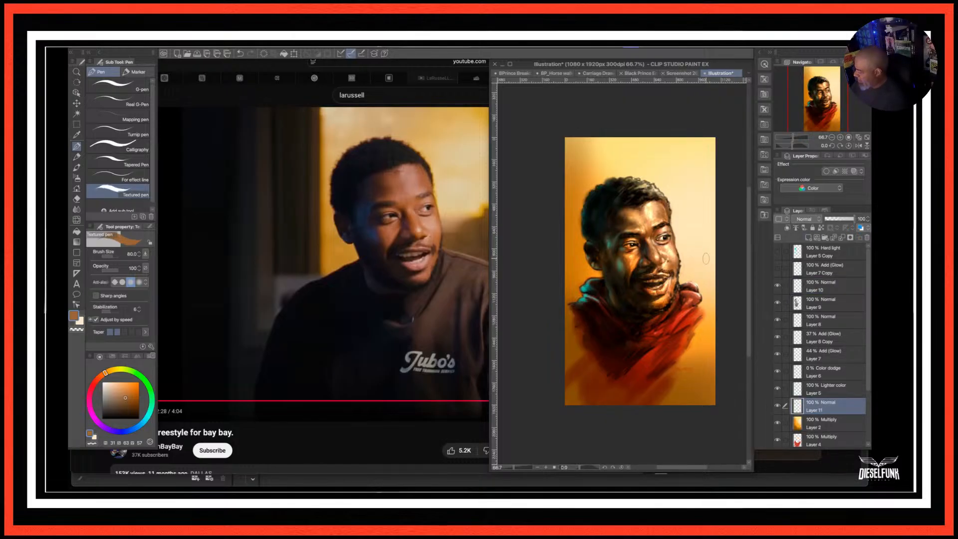
pyautogui.moveTo(715, 237)
pyautogui.mouseDown()
pyautogui.moveTo(687, 252)
pyautogui.moveTo(696, 234)
pyautogui.moveTo(704, 282)
pyautogui.moveTo(684, 267)
pyautogui.moveTo(704, 290)
pyautogui.moveTo(706, 319)
pyautogui.moveTo(684, 234)
pyautogui.moveTo(696, 220)
pyautogui.moveTo(686, 229)
pyautogui.mouseUp()
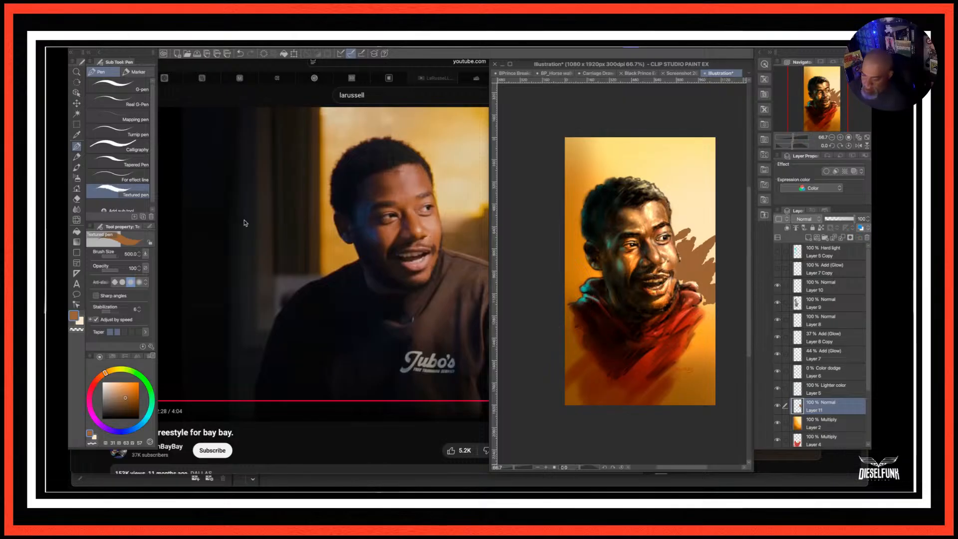
# Switch to the blending tool and set Layer 11's blending mode to Multiply.
pyautogui.click(78, 210)
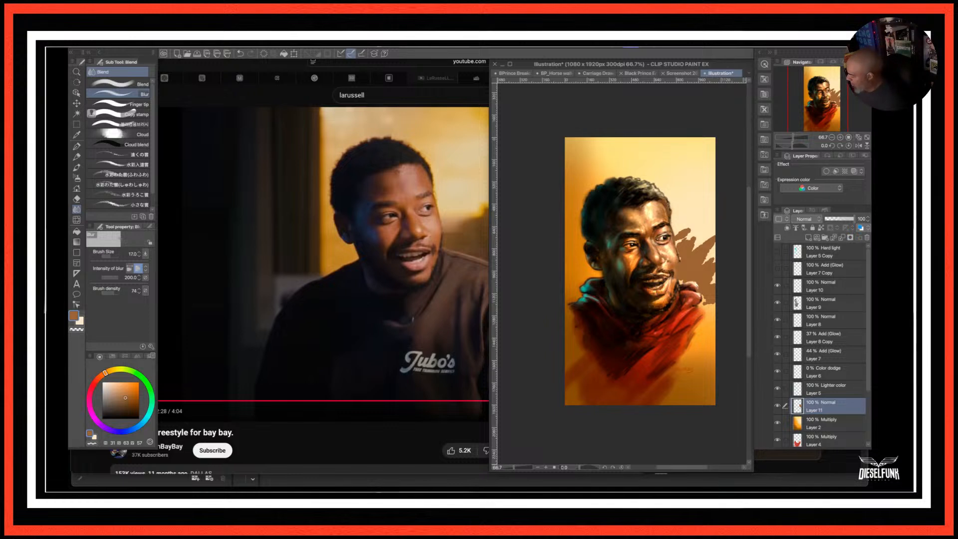
pyautogui.click(817, 219)
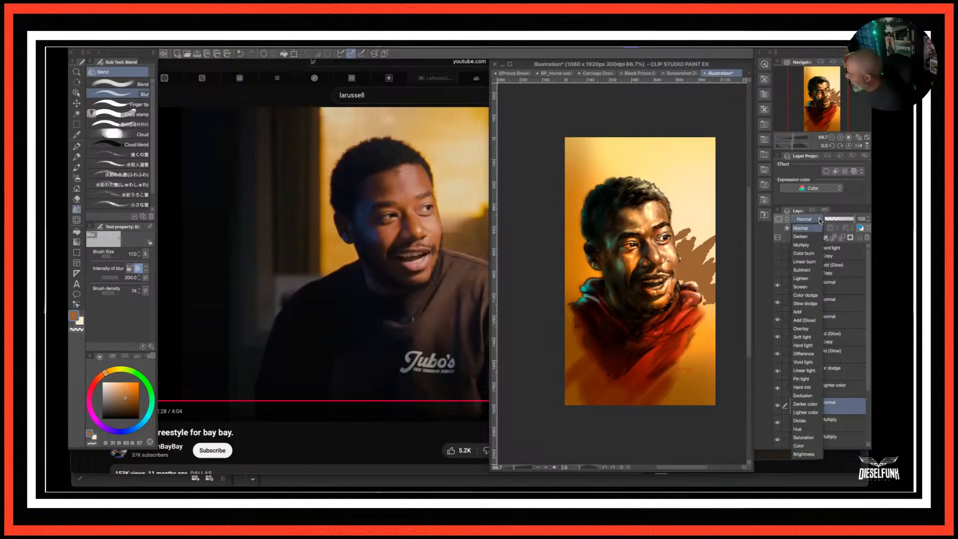
pyautogui.click(806, 246)
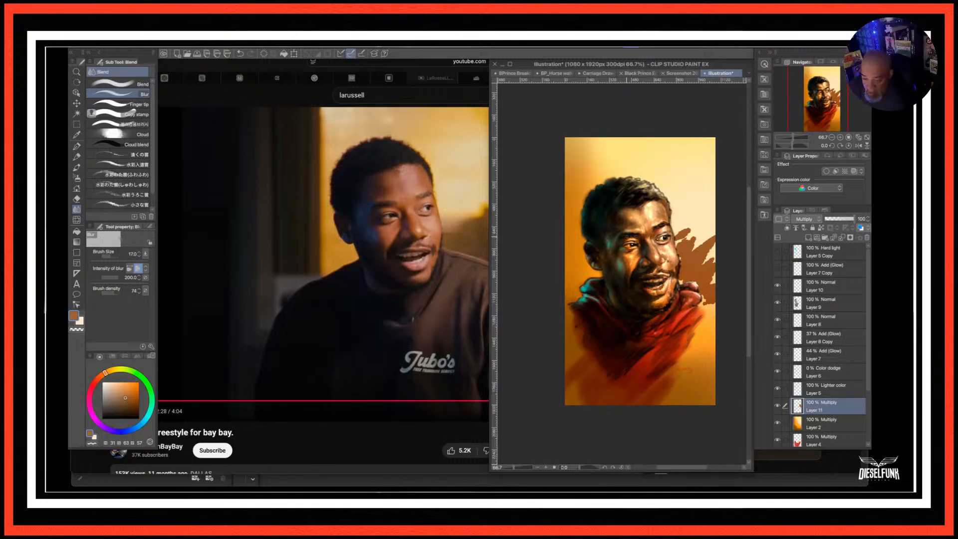
# Smudge the brown background shape's hard edges into soft clouds with the Blend brush at sizes 120 and 70.
pyautogui.click(115, 83)
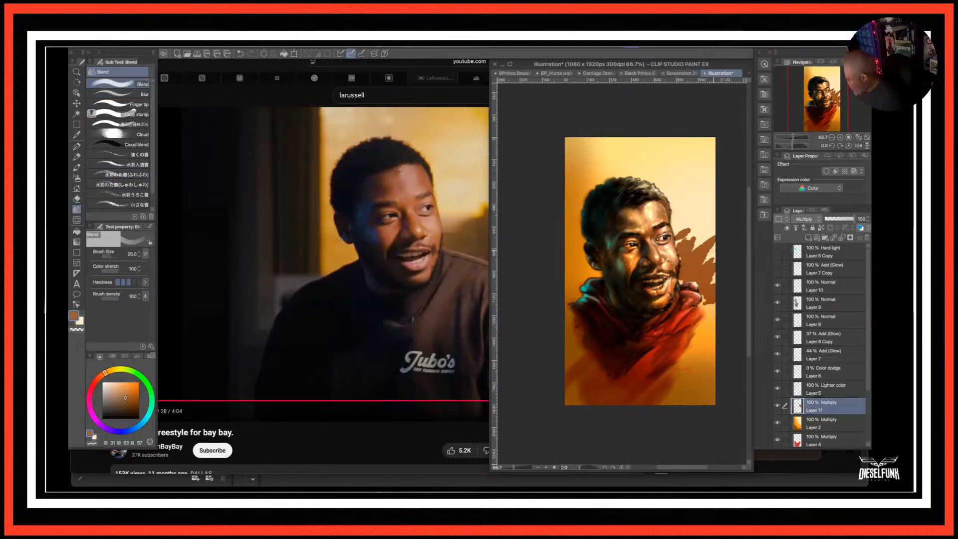
pyautogui.moveTo(711, 240)
pyautogui.mouseDown()
pyautogui.moveTo(713, 260)
pyautogui.moveTo(687, 206)
pyautogui.moveTo(698, 236)
pyautogui.moveTo(683, 245)
pyautogui.moveTo(687, 230)
pyautogui.mouseUp()
pyautogui.press('[')
pyautogui.press('[')
pyautogui.press('[')
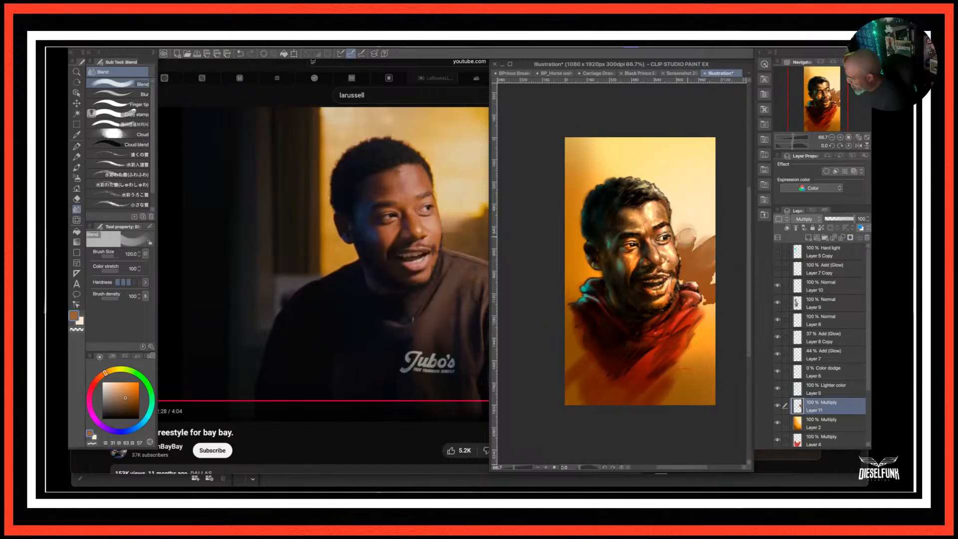
pyautogui.moveTo(693, 227)
pyautogui.mouseDown()
pyautogui.moveTo(681, 238)
pyautogui.moveTo(693, 233)
pyautogui.moveTo(691, 248)
pyautogui.moveTo(710, 236)
pyautogui.moveTo(682, 239)
pyautogui.moveTo(695, 234)
pyautogui.moveTo(686, 230)
pyautogui.mouseUp()
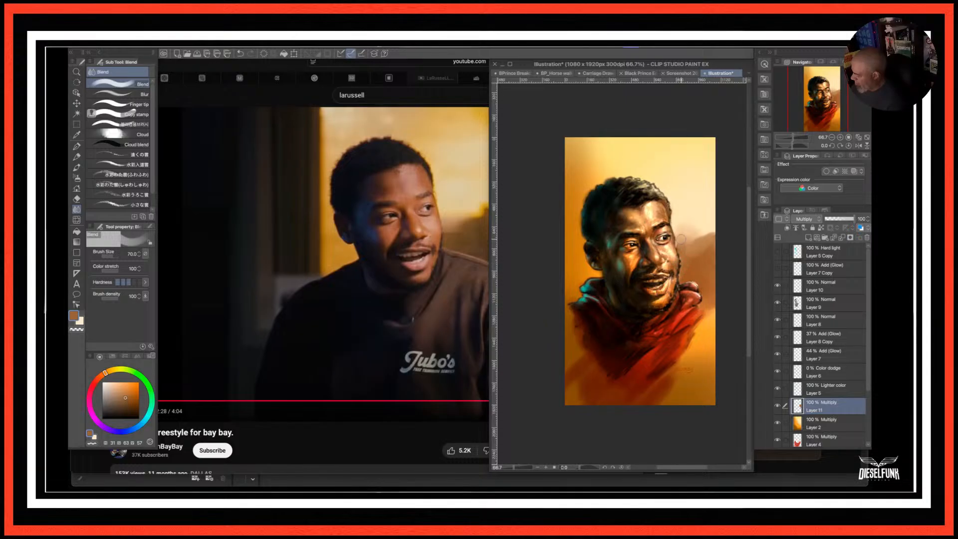
# Soften the brown background clouds further with the Blend brush enlarged to 100 and then 200.
pyautogui.press(']')
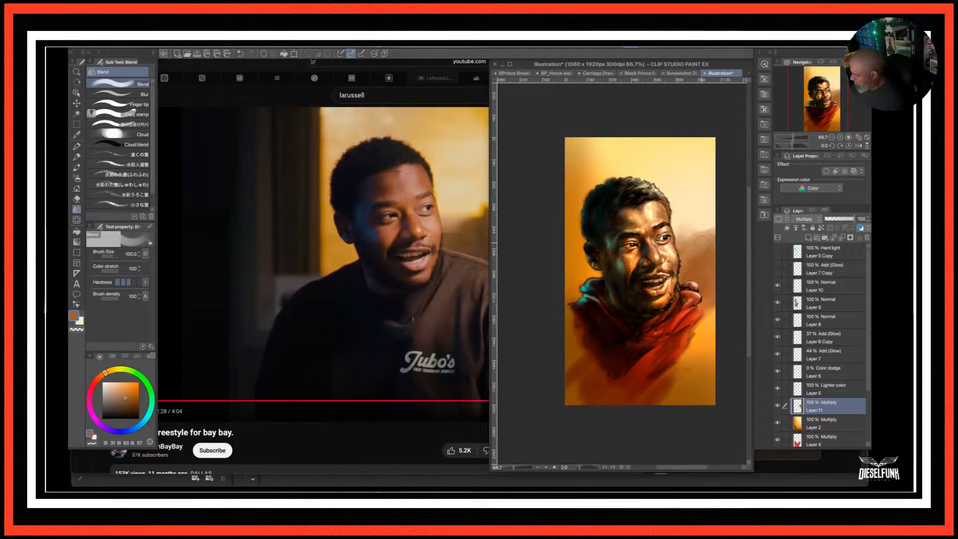
pyautogui.press(']')
pyautogui.press(']')
pyautogui.press(']')
pyautogui.press(']')
pyautogui.press(']')
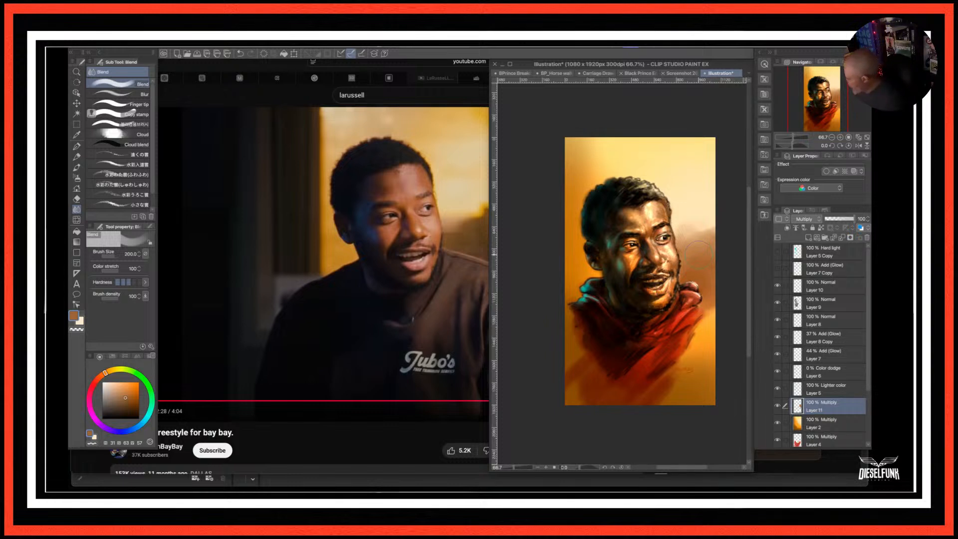
# Try Overlay and Soft light as Layer 11's blending mode, and set it back to Multiply.
pyautogui.click(818, 220)
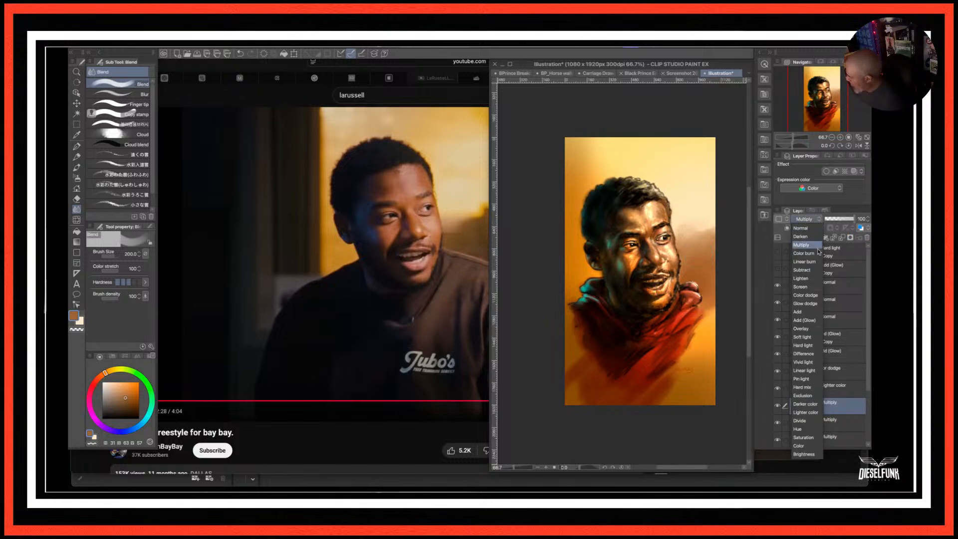
pyautogui.click(809, 330)
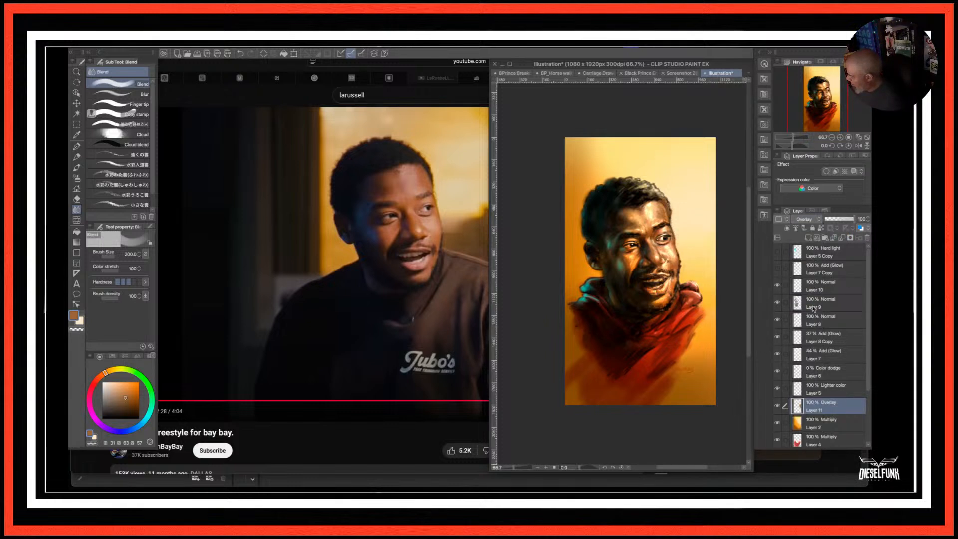
pyautogui.click(813, 220)
pyautogui.click(809, 338)
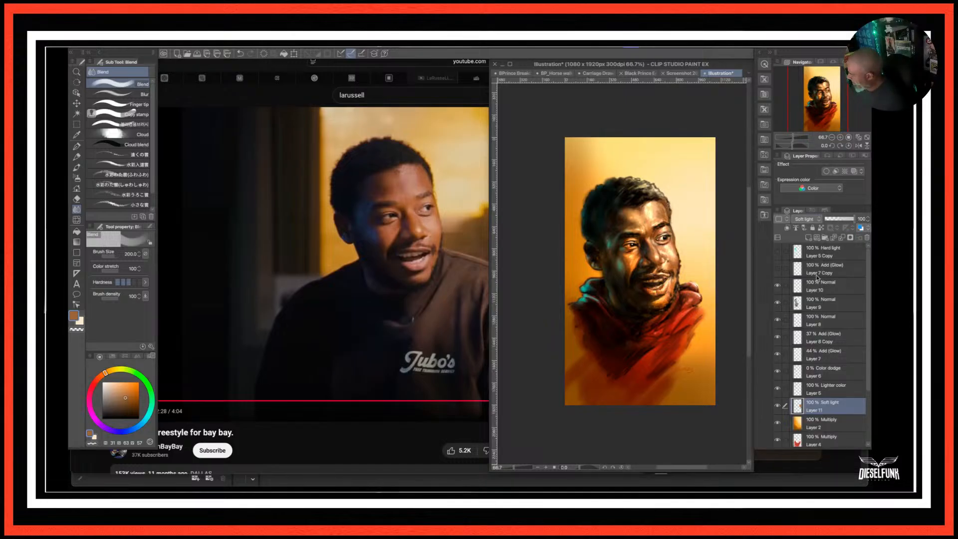
pyautogui.click(819, 221)
pyautogui.click(811, 239)
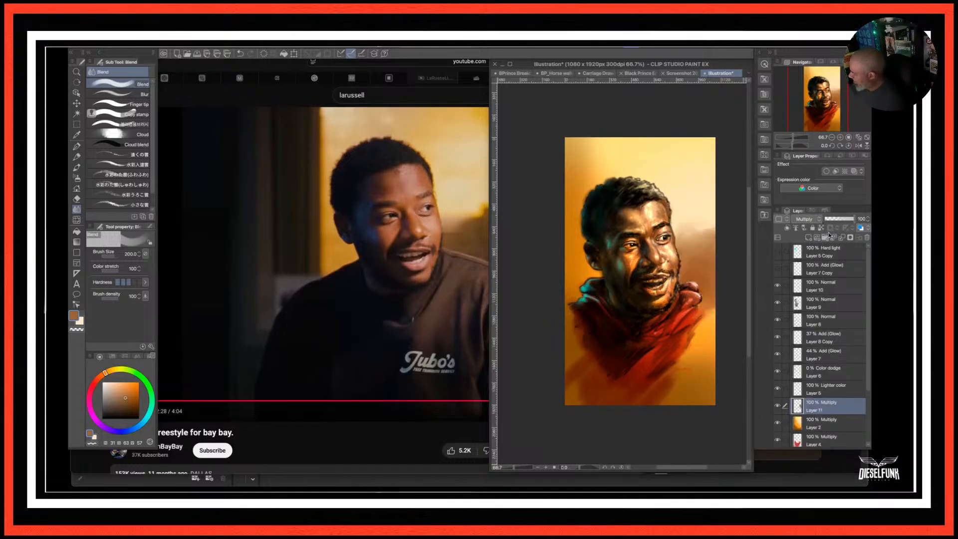
# Reduce Layer 11's opacity to 80 percent to lighten the brown background clouds.
pyautogui.moveTo(852, 222); pyautogui.dragTo(846, 224)
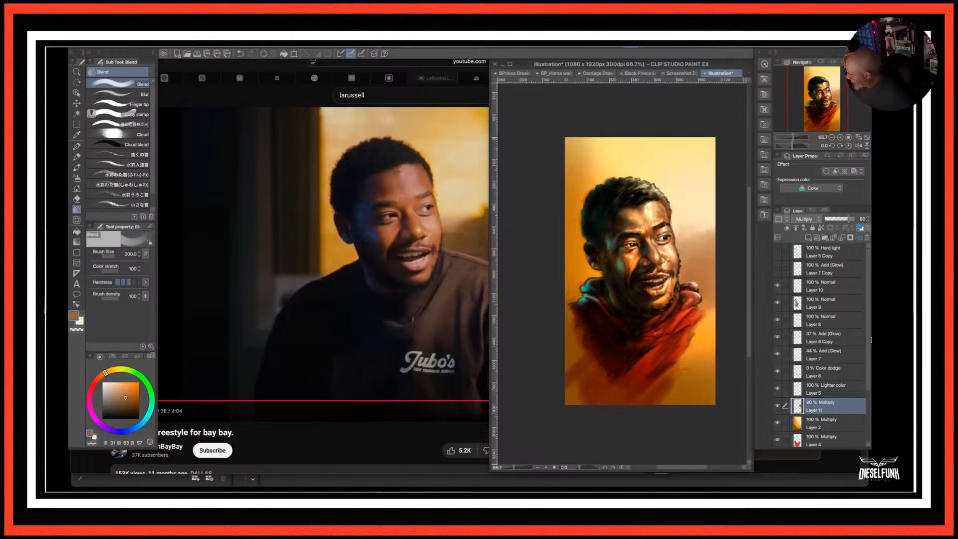
pyautogui.click(777, 286)
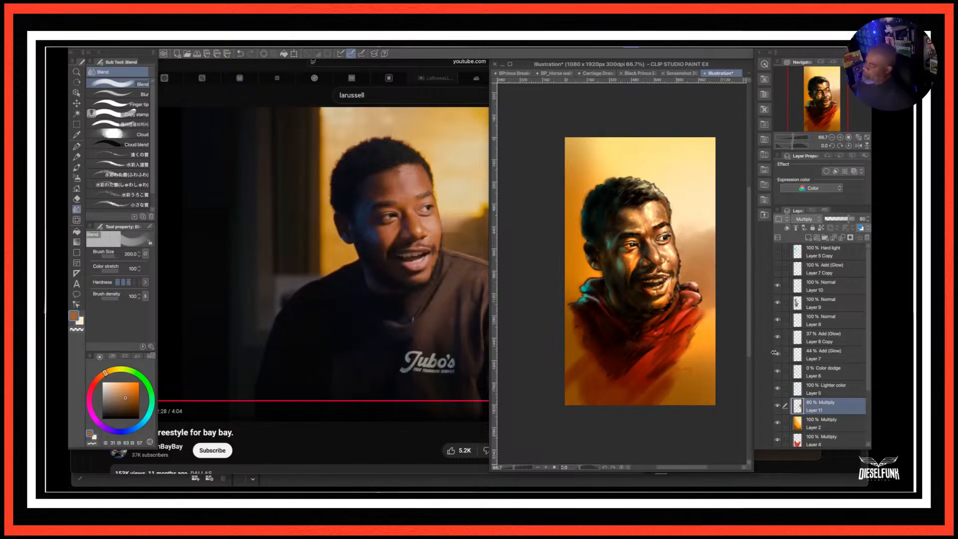
# Start saving the painting as a new file and choose the Dieselfunk Dispatch folder as its location.
pyautogui.click(160, 49)
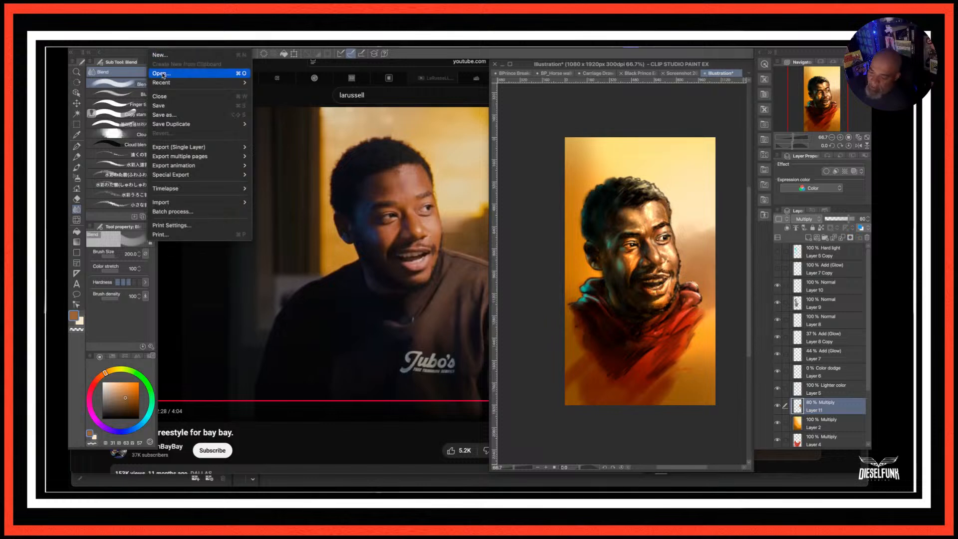
pyautogui.click(180, 115)
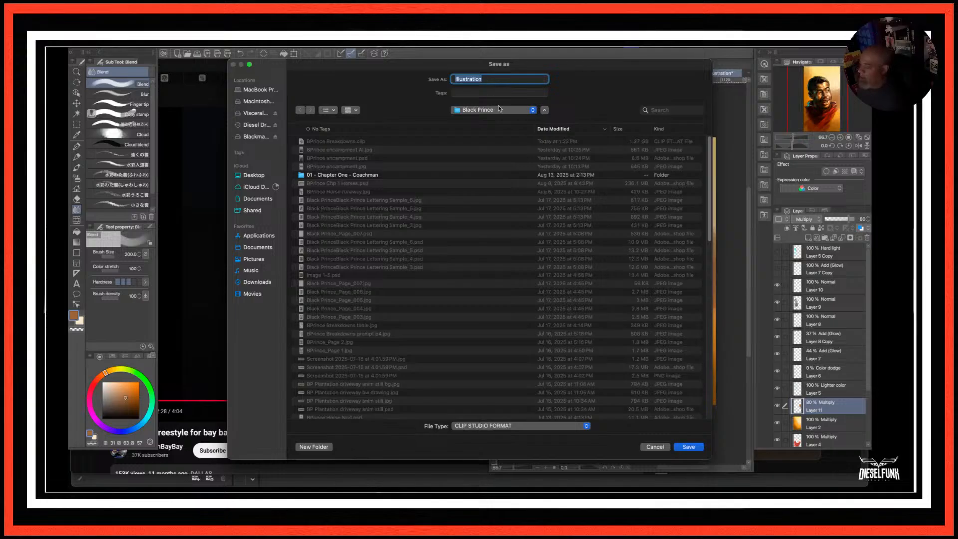
pyautogui.click(532, 111)
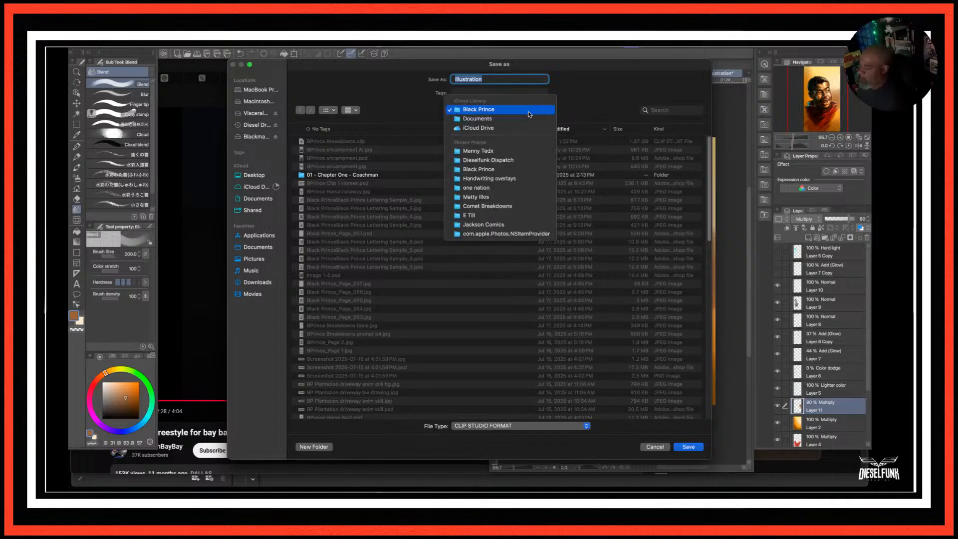
pyautogui.click(511, 161)
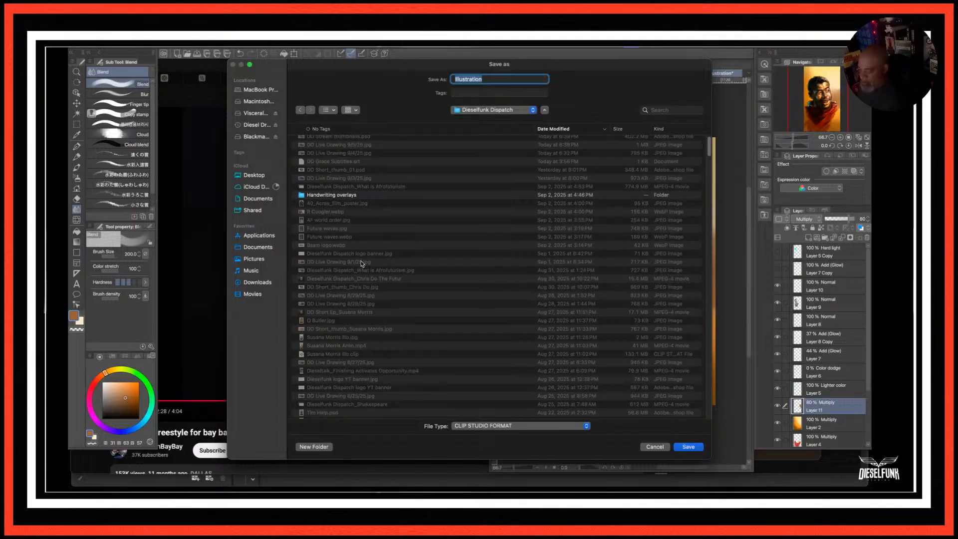
pyautogui.scroll(-1, 362, 263)
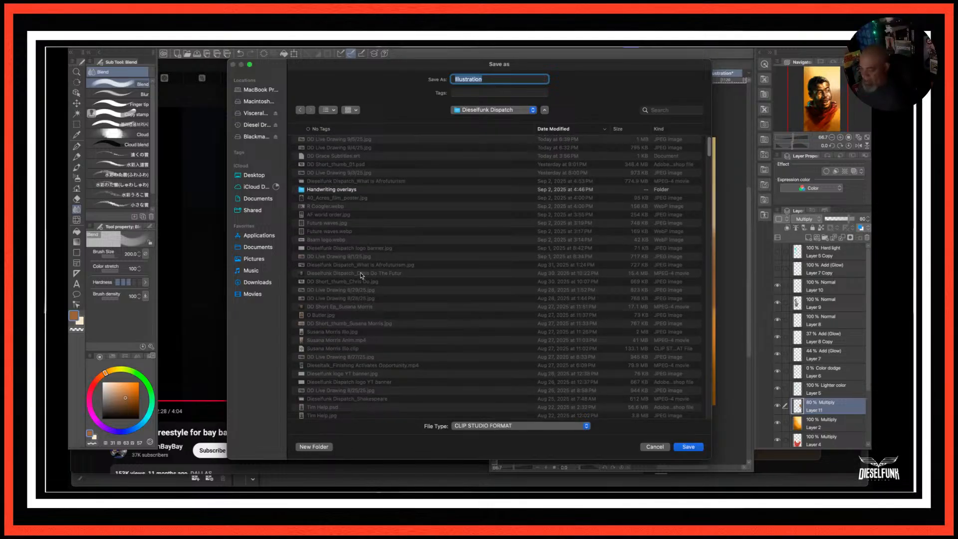
pyautogui.scroll(-1, 362, 275)
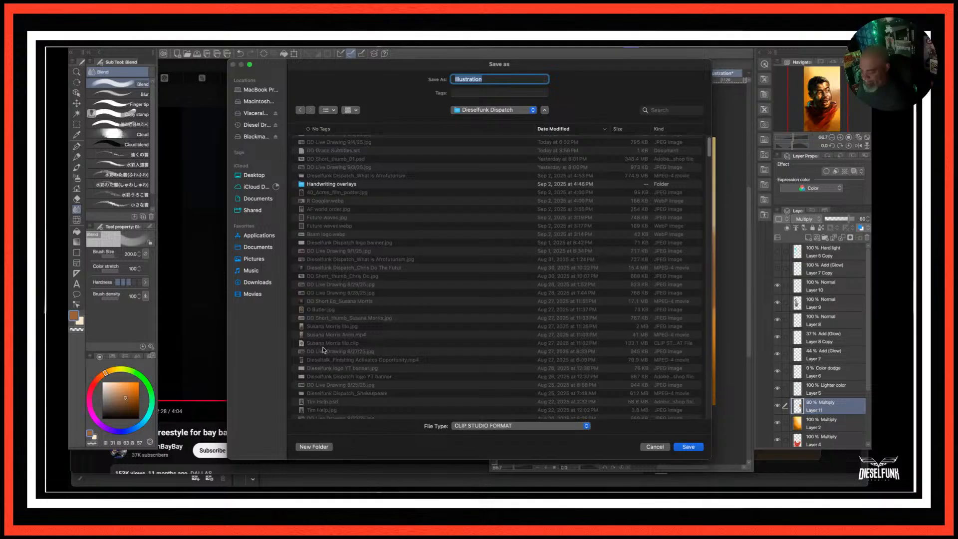
# Name the file LaRussell Illo and save it in CLIP STUDIO FORMAT.
pyautogui.click(334, 336)
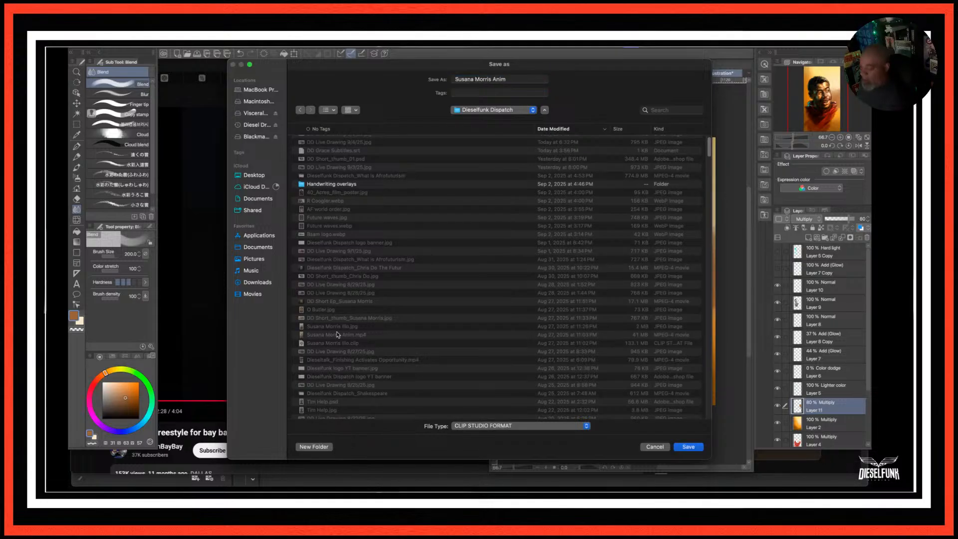
pyautogui.moveTo(492, 80); pyautogui.dragTo(444, 72)
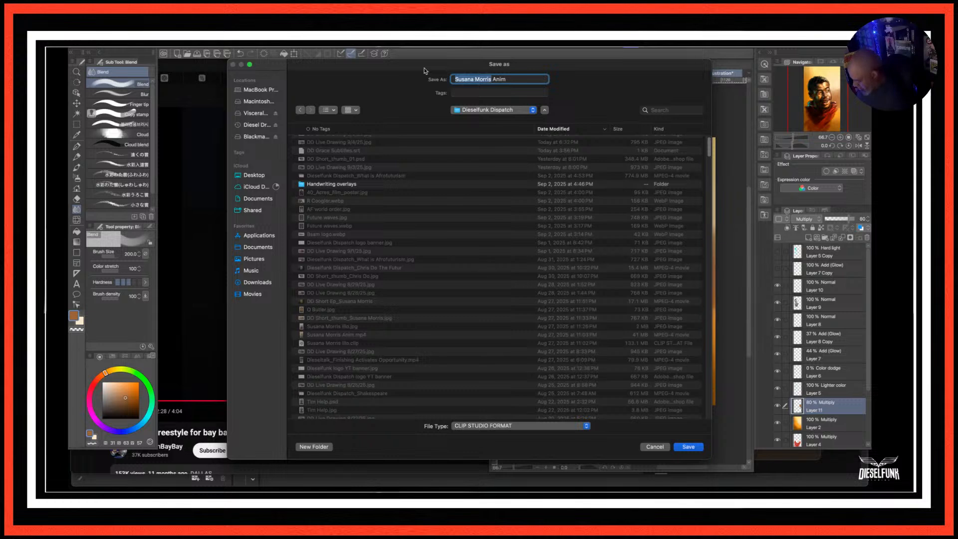
pyautogui.write('La')
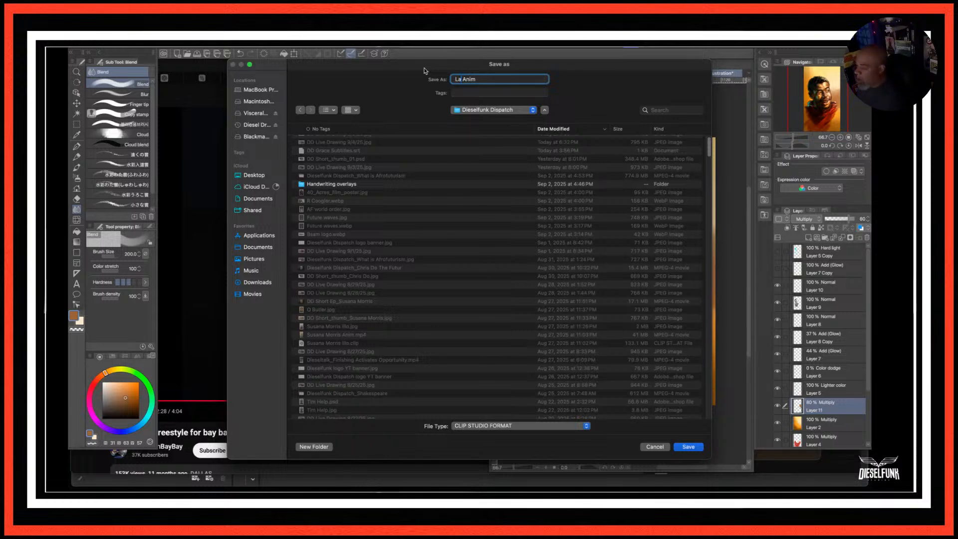
pyautogui.write('Russell')
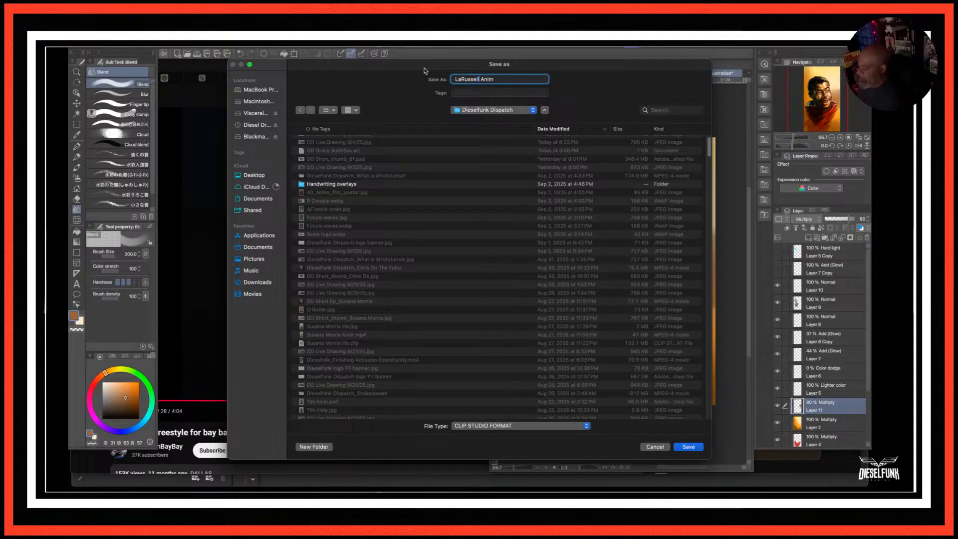
pyautogui.doubleClick(483, 79)
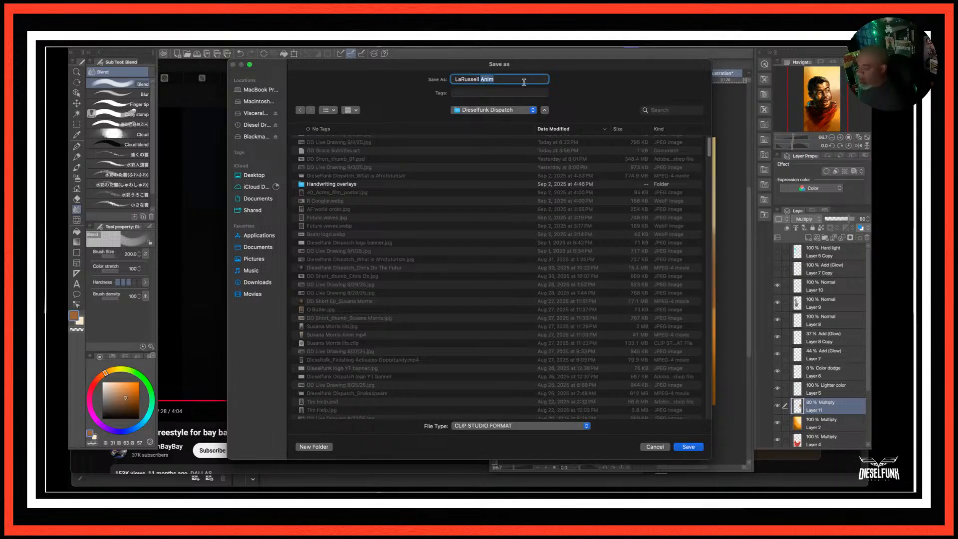
pyautogui.write('Still')
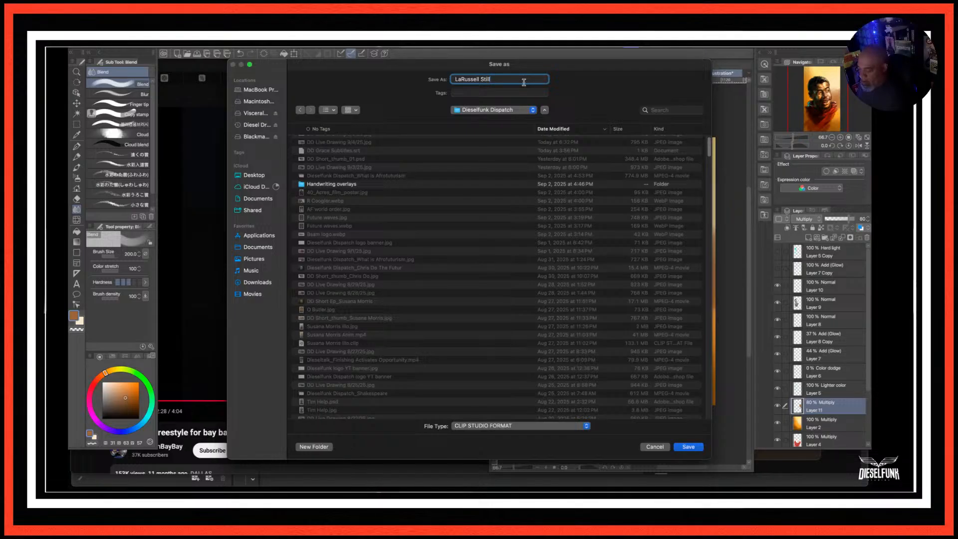
pyautogui.press('BackSpace')
pyautogui.press('BackSpace')
pyautogui.press('BackSpace')
pyautogui.press('BackSpace')
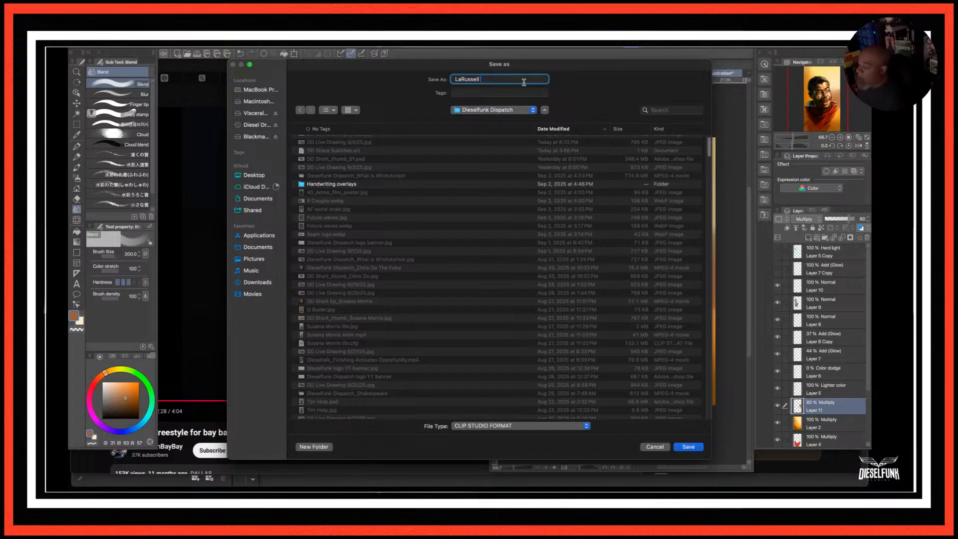
pyautogui.write('Illo')
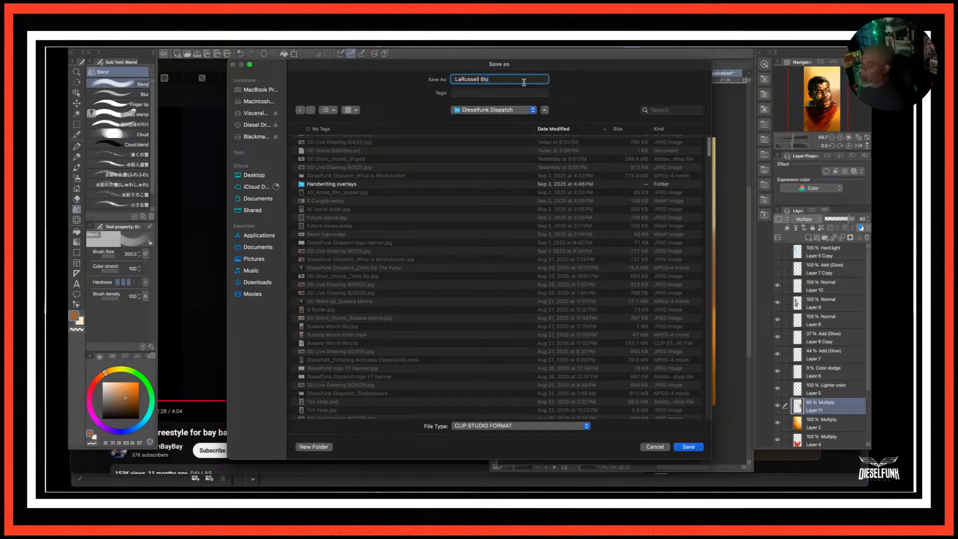
pyautogui.click(688, 447)
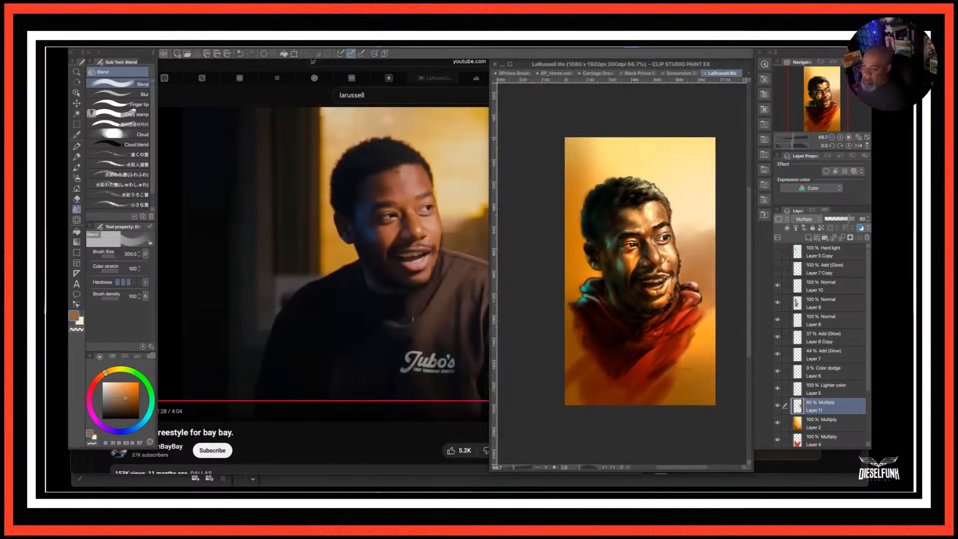
# Preview the painting's timelapse through to its end and export it at full length, 1080 px and original aspect ratio.
pyautogui.click(158, 48)
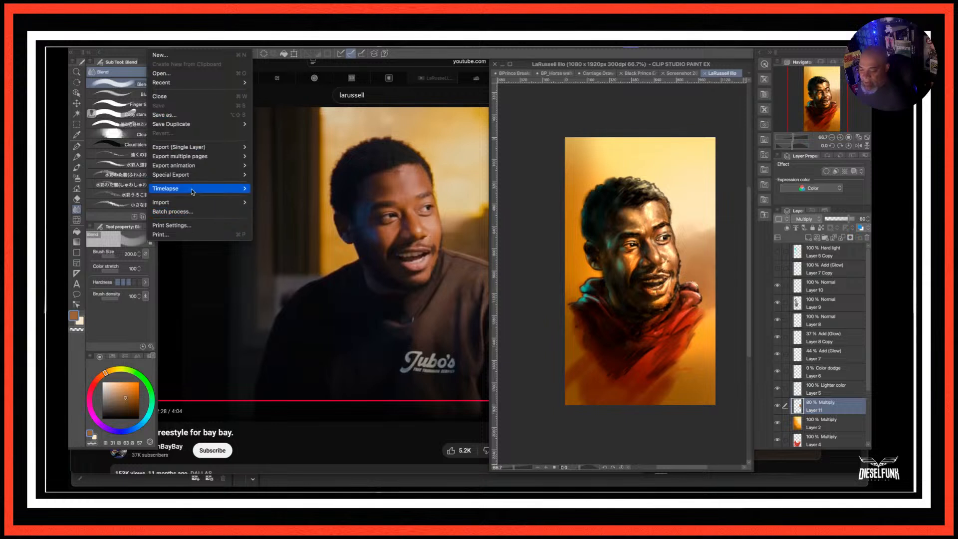
pyautogui.moveTo(190, 190)
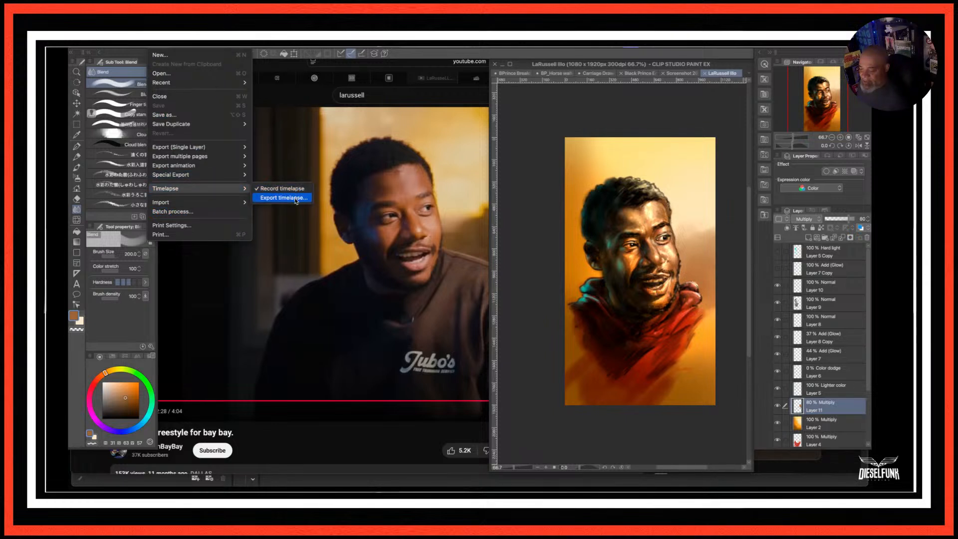
pyautogui.click(297, 198)
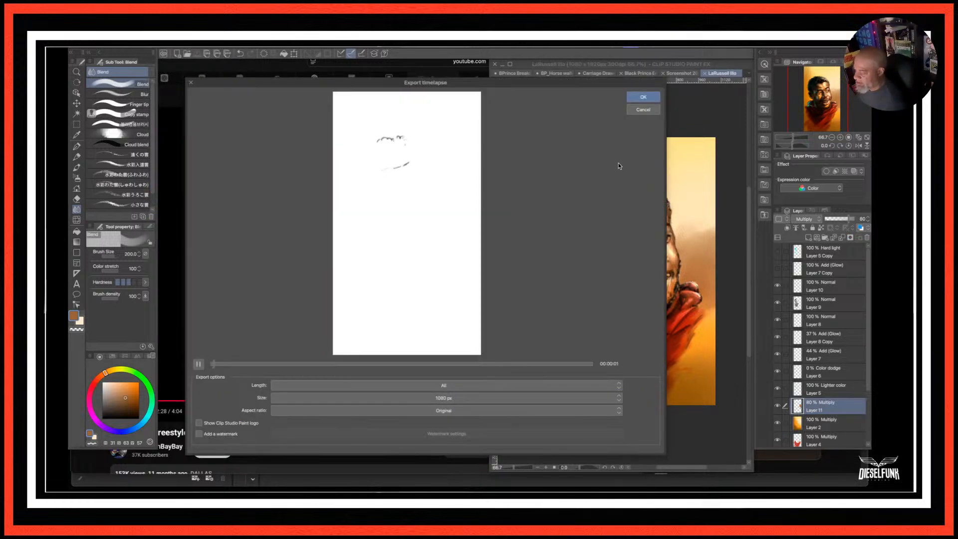
pyautogui.moveTo(218, 365); pyautogui.dragTo(597, 364)
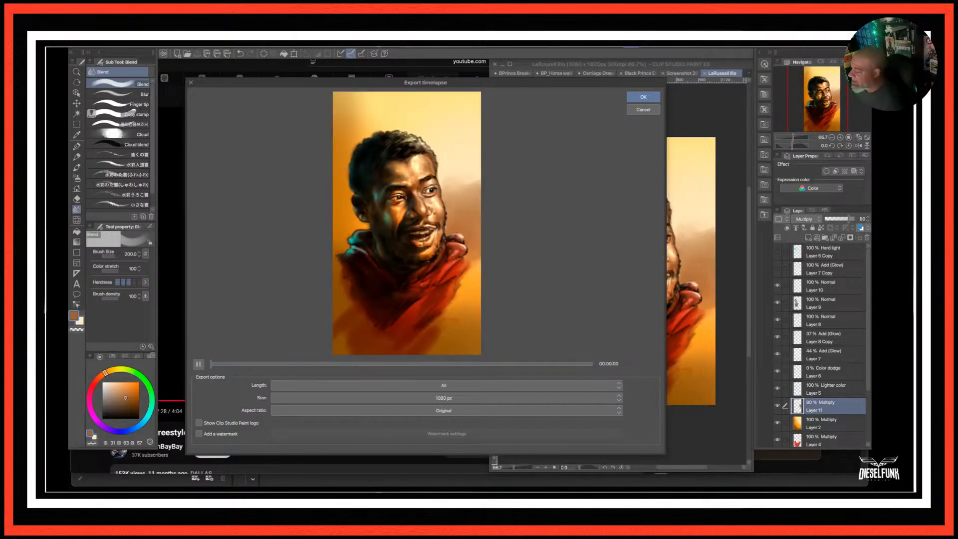
pyautogui.click(642, 98)
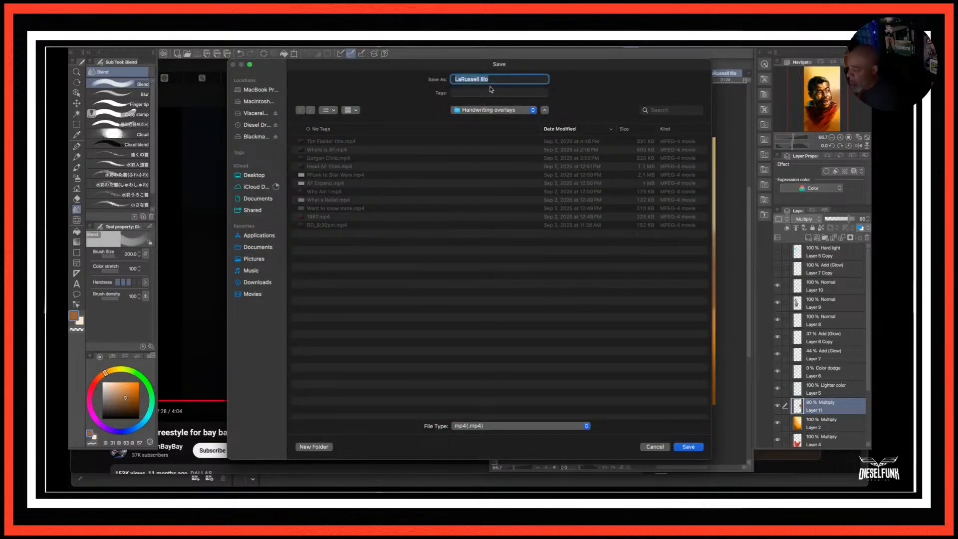
# Name the timelapse video LaRussell Anim and save it as an mp4 in the Handwriting overlays folder.
pyautogui.click(482, 80)
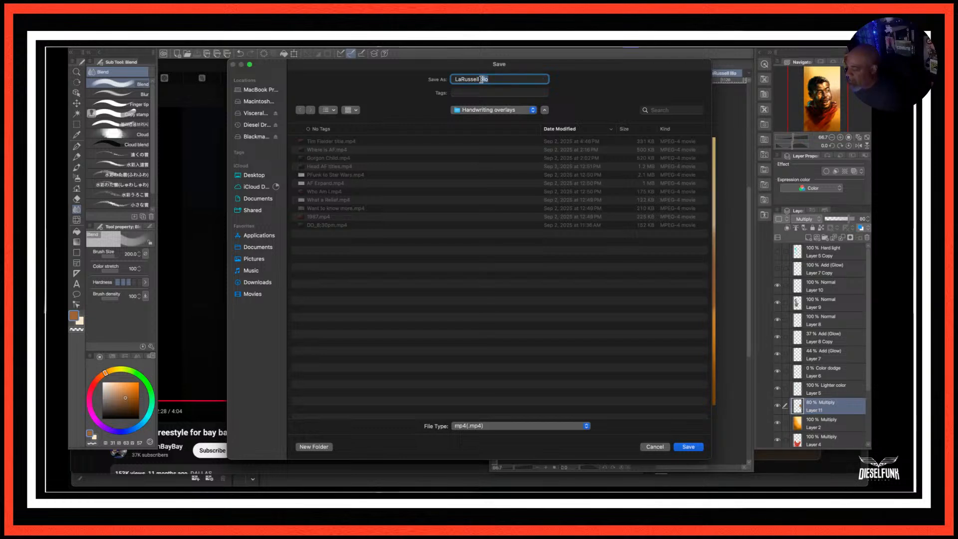
pyautogui.write('Anim')
pyautogui.press('Return')
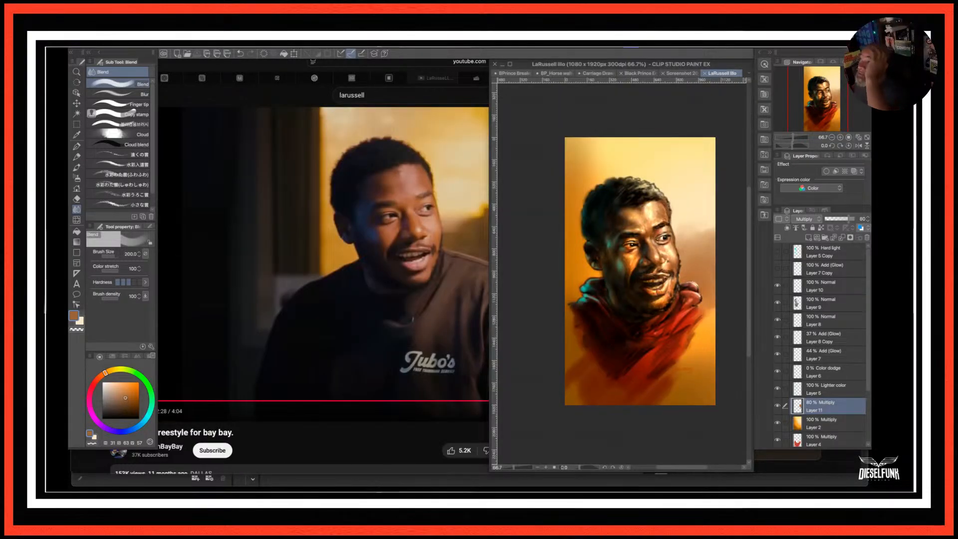
pyautogui.press('super+Tab')
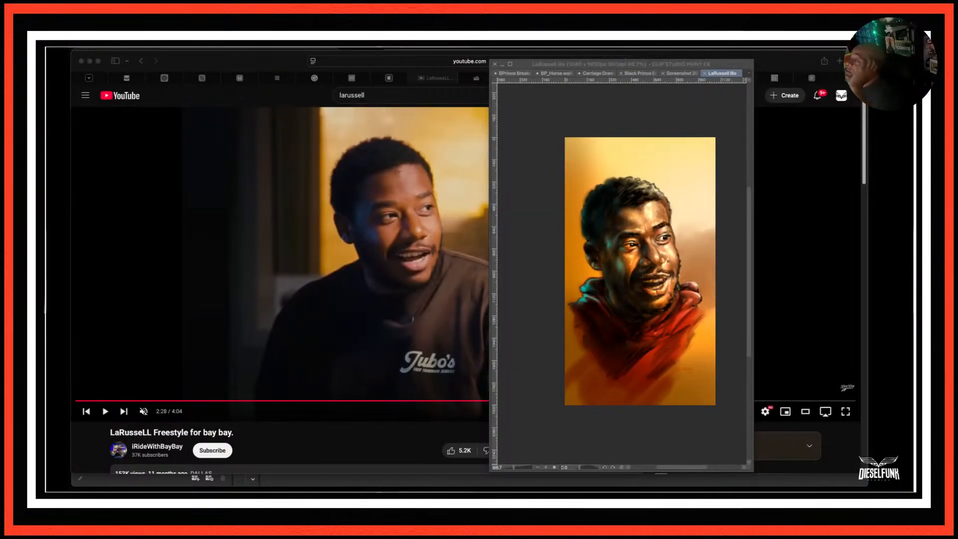
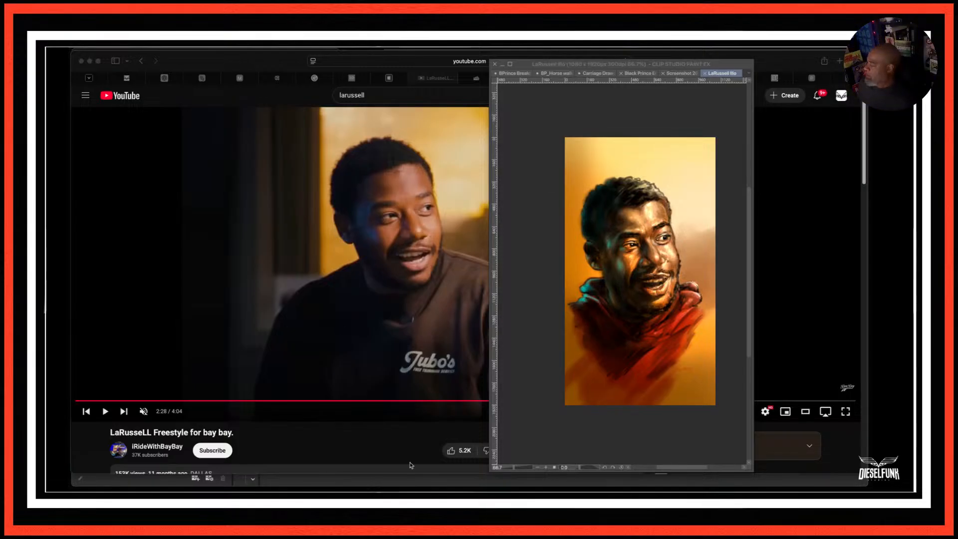
pyautogui.press('Tab')
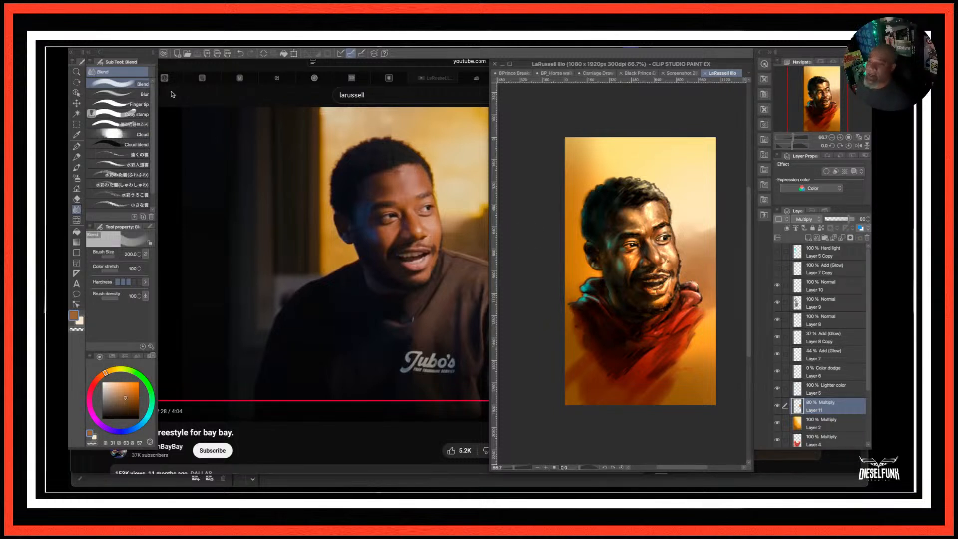
pyautogui.click(144, 48)
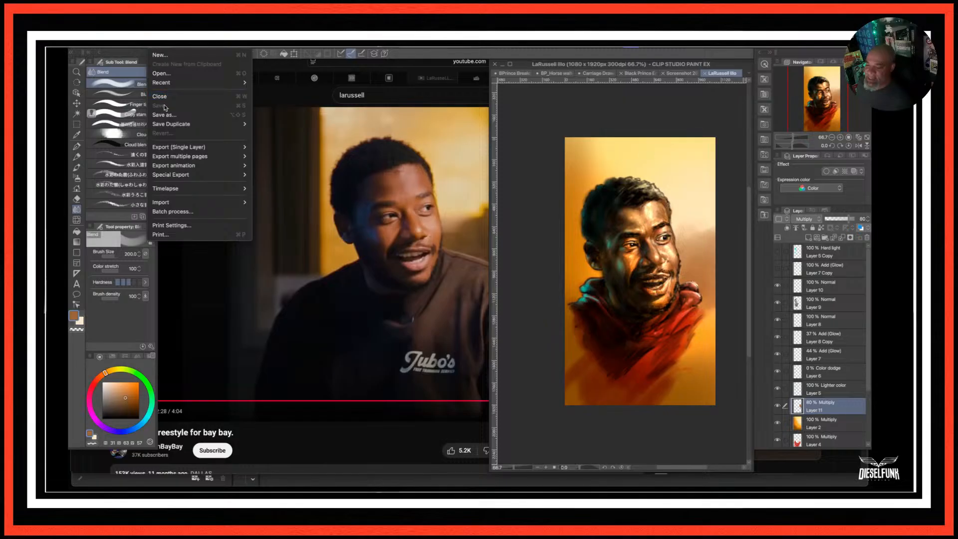
pyautogui.click(666, 103)
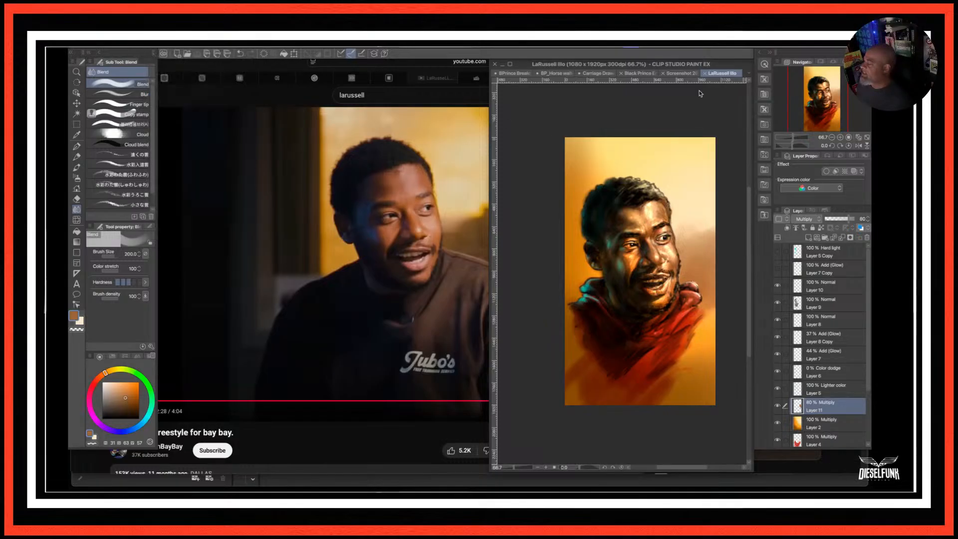
# Close the saved LaRussell Illo document and bring up the Carriage Drawings document.
pyautogui.click(705, 75)
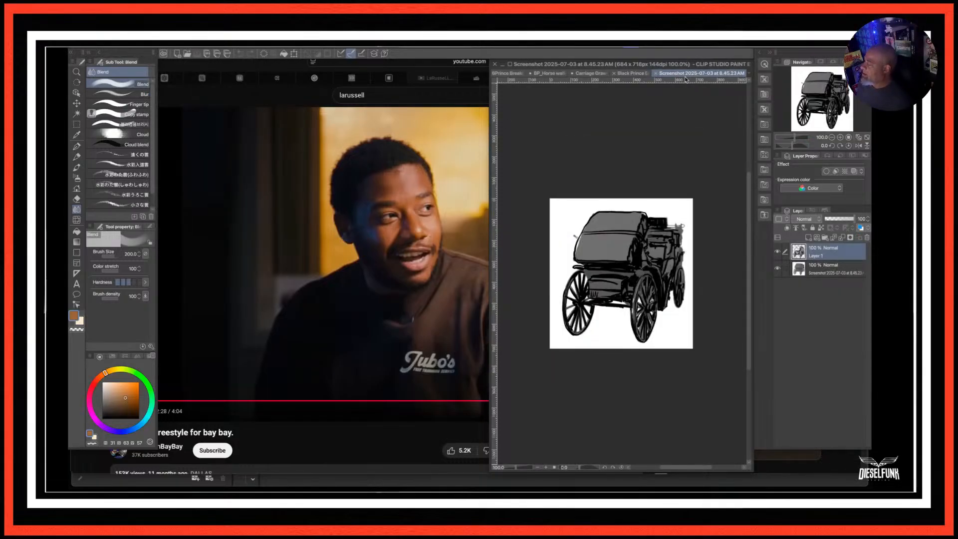
pyautogui.click(633, 75)
pyautogui.click(594, 75)
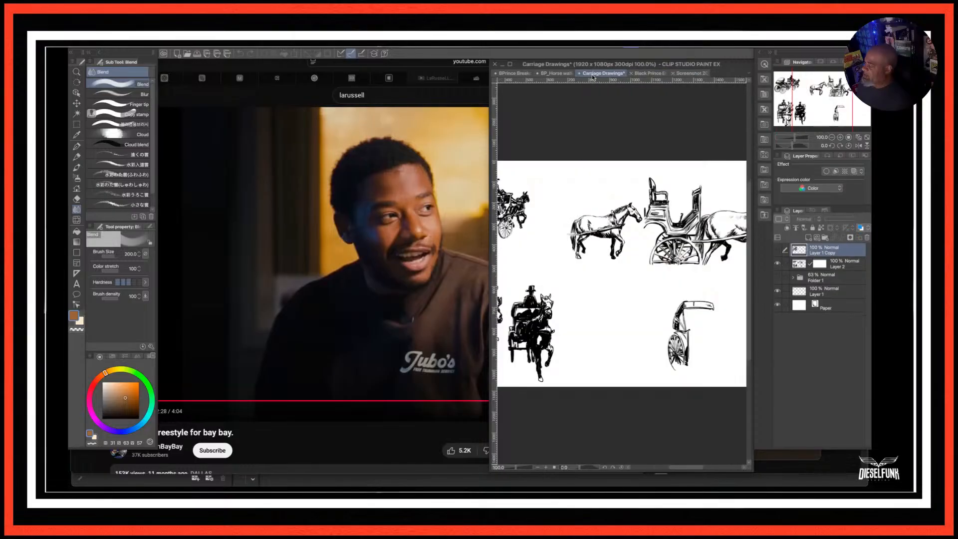
# Bring up the BP_Horse walk.psd document, switch to Safari and close the LaRusseLL Freestyle video's YouTube page.
pyautogui.click(560, 76)
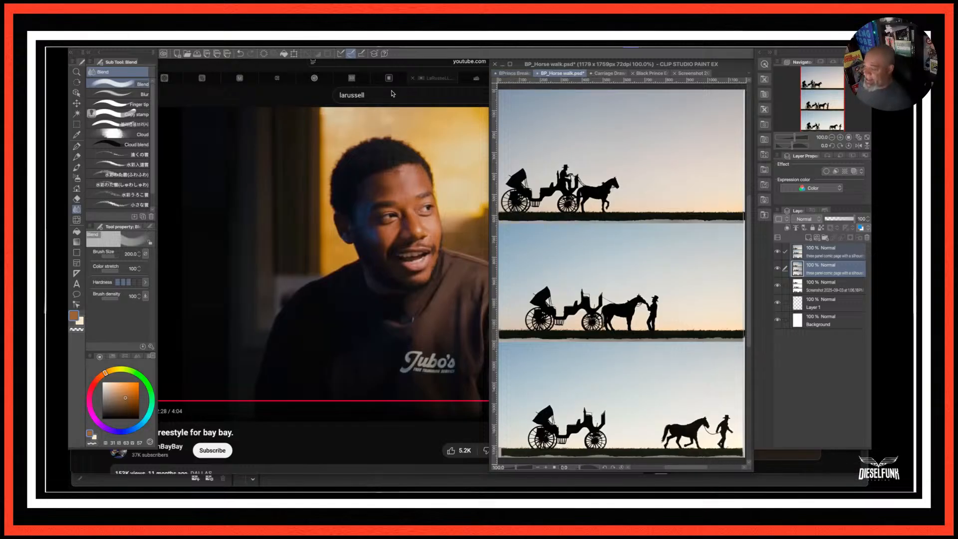
pyautogui.click(308, 96)
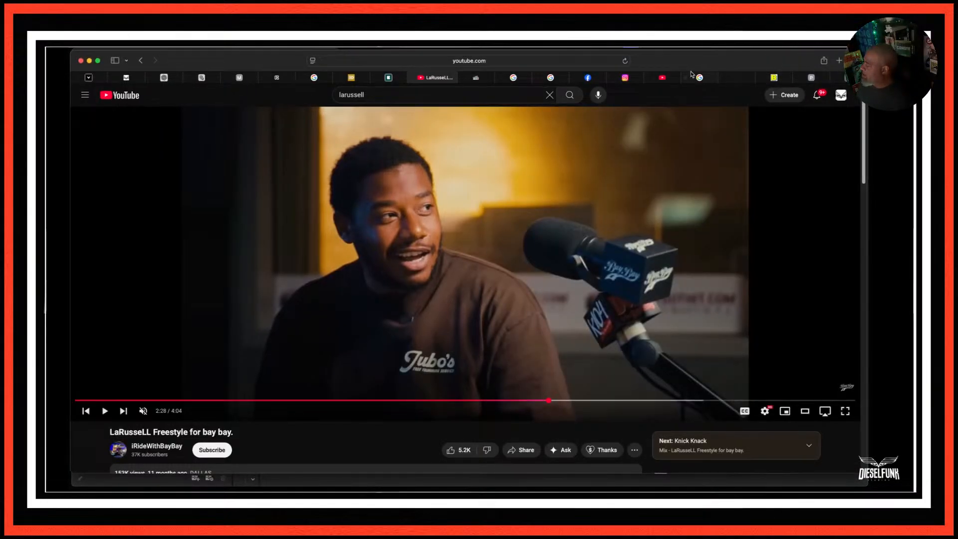
pyautogui.click(412, 77)
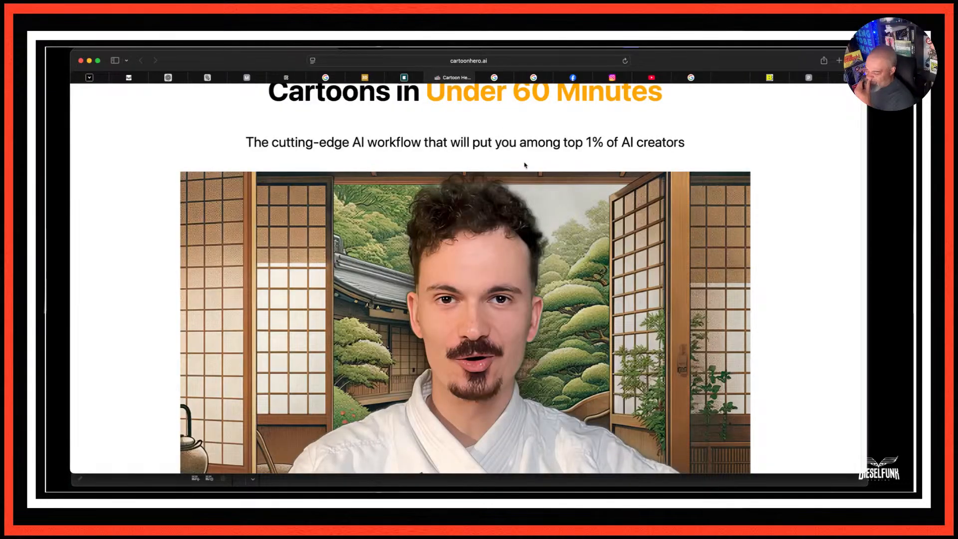
# Look through the cartoonhero.ai sales page about creating Pixar-style AI cartoons and return to its headline.
pyautogui.scroll(3, 523, 210)
pyautogui.scroll(-10, 523, 162)
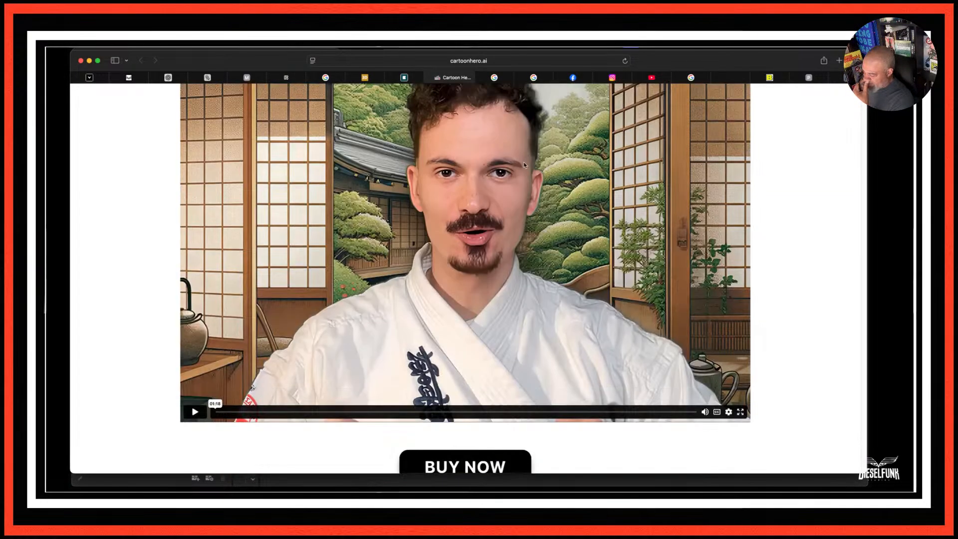
pyautogui.scroll(-5, 524, 165)
pyautogui.scroll(12, 523, 163)
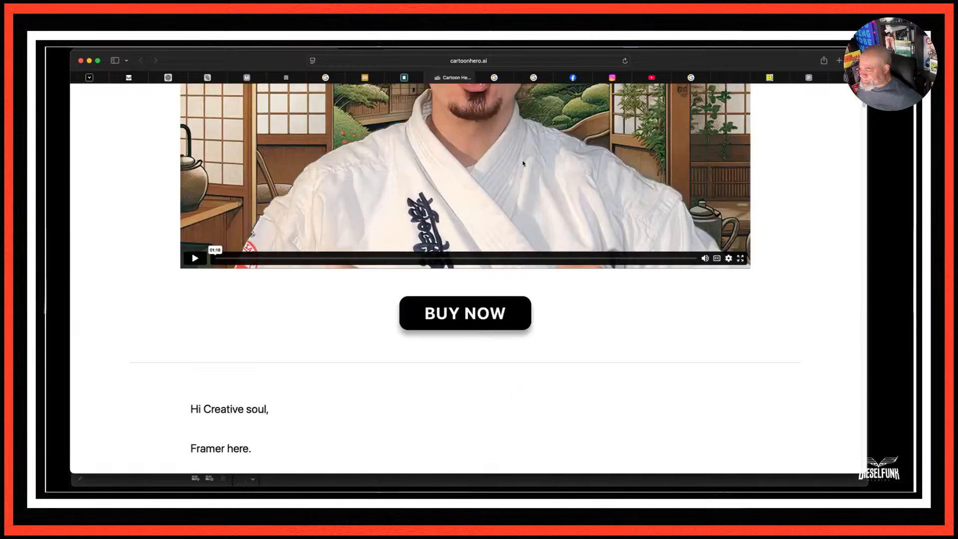
pyautogui.click(624, 60)
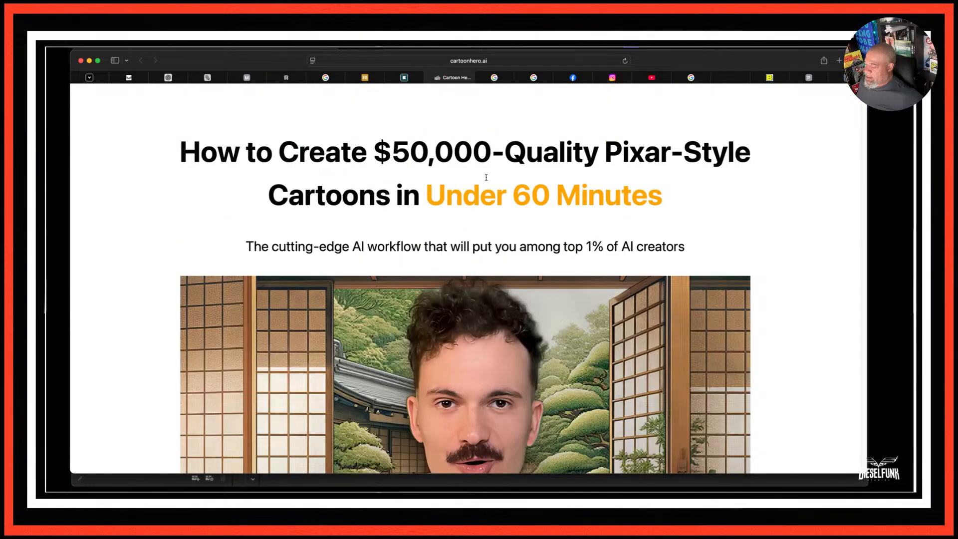
pyautogui.scroll(-7, 486, 180)
pyautogui.scroll(-20, 487, 179)
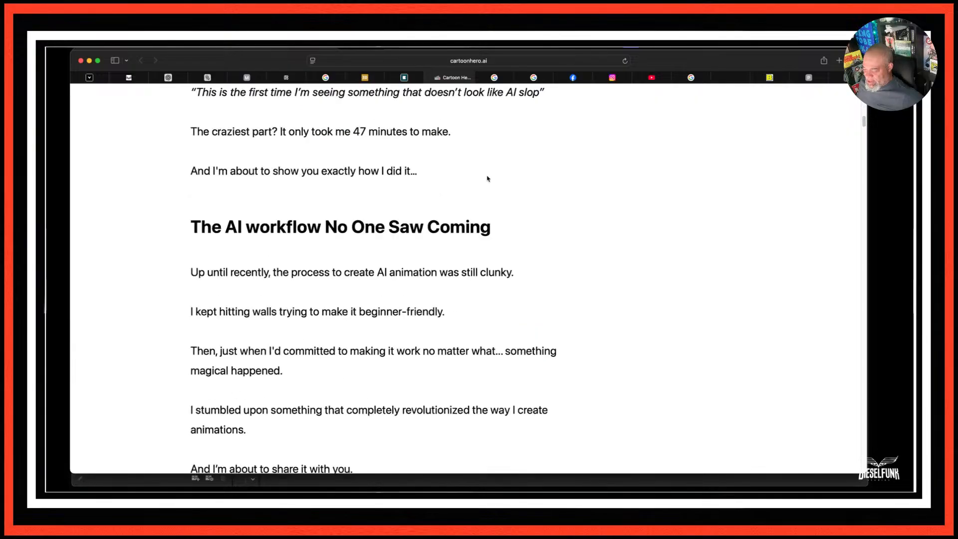
pyautogui.scroll(-20, 488, 178)
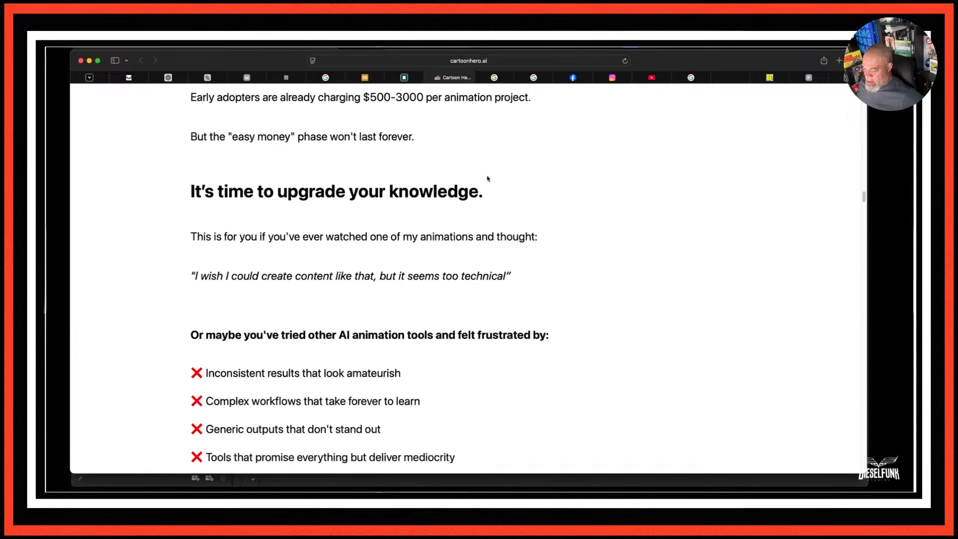
pyautogui.scroll(10, 487, 180)
pyautogui.scroll(20, 488, 178)
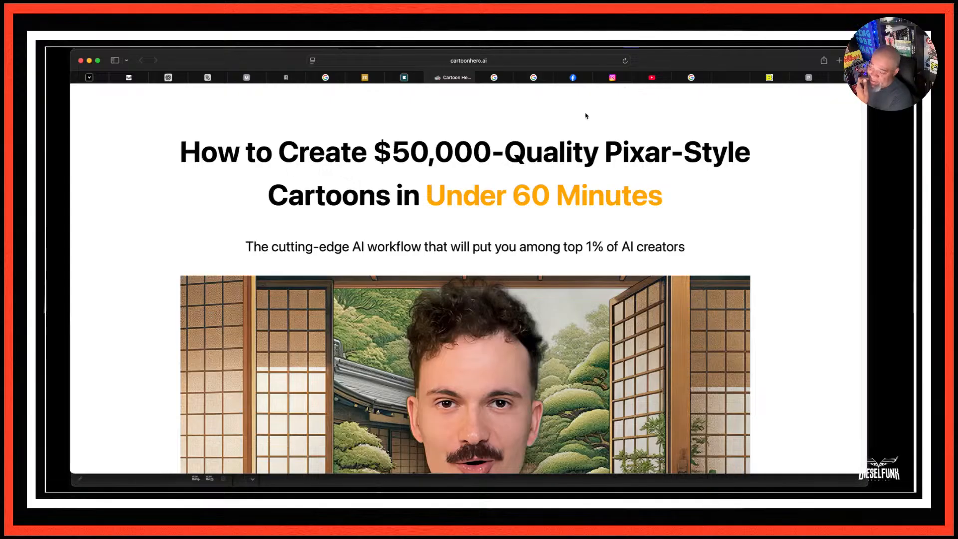
pyautogui.scroll(-10, 451, 187)
pyautogui.scroll(10, 459, 206)
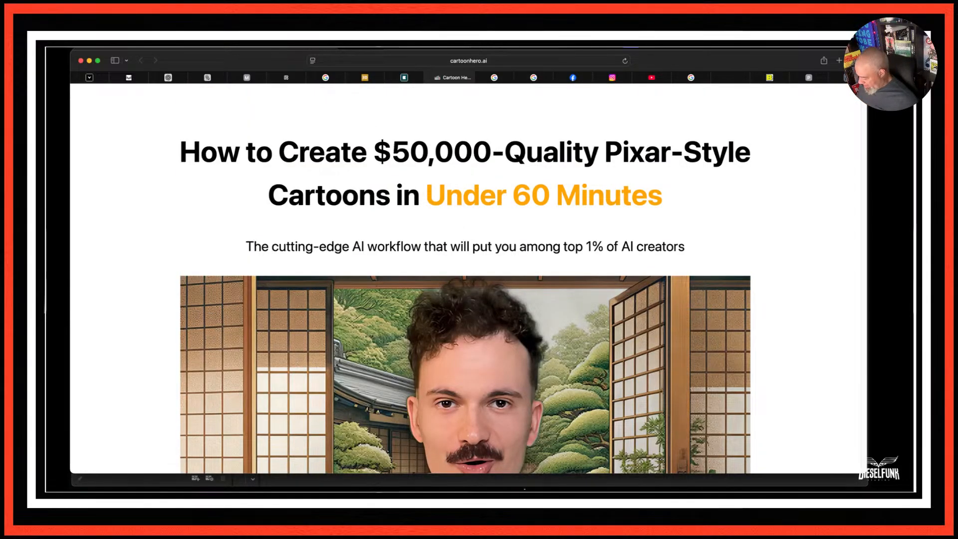
# Switch to Photoshop with Comet Rough Breakdowns.psd and open Notes beside it.
pyautogui.moveTo(526, 482)
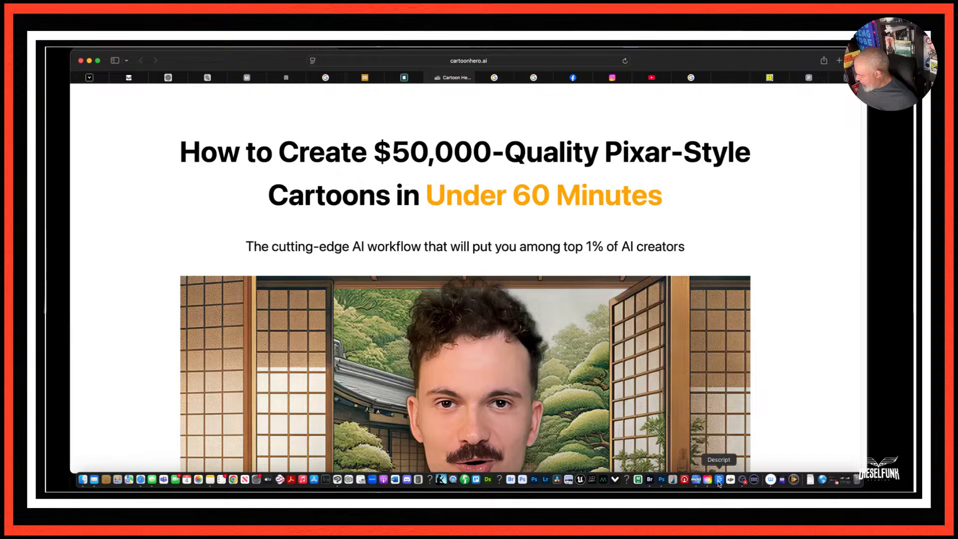
pyautogui.click(663, 480)
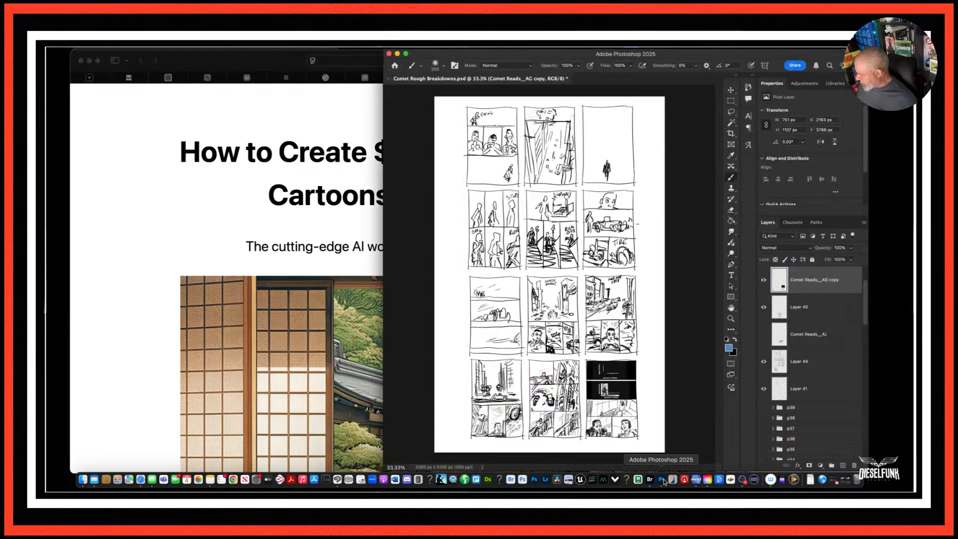
pyautogui.click(210, 480)
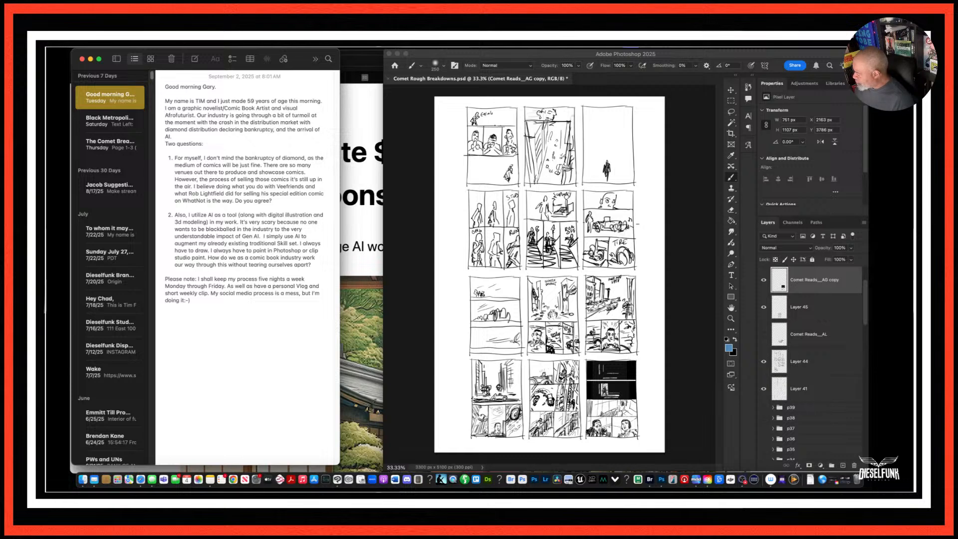
# Check what the Comet Reads__AG copy, Layer 45 and Layer 44 layers contain by hiding and showing each one.
pyautogui.click(763, 283)
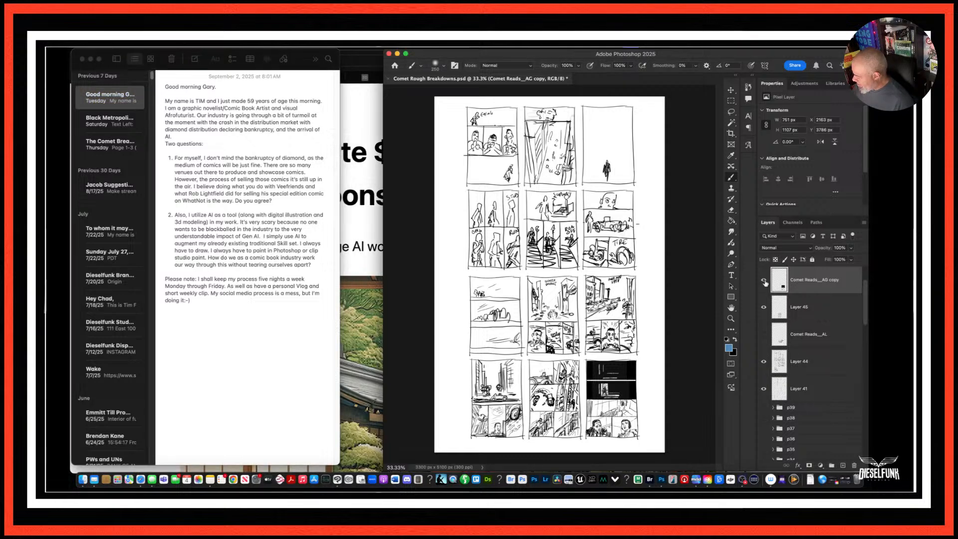
pyautogui.click(763, 282)
pyautogui.click(765, 282)
pyautogui.click(764, 307)
pyautogui.click(764, 307)
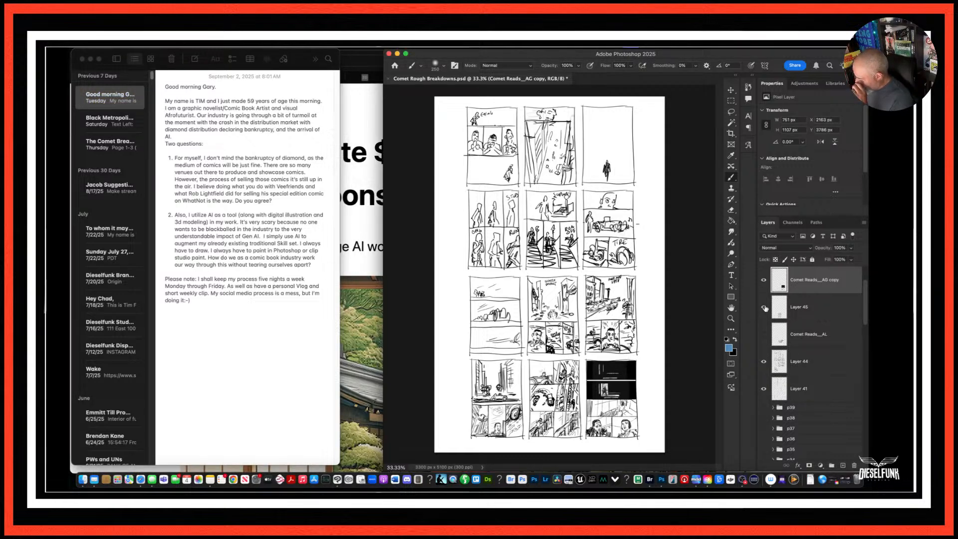
pyautogui.click(764, 361)
pyautogui.click(764, 363)
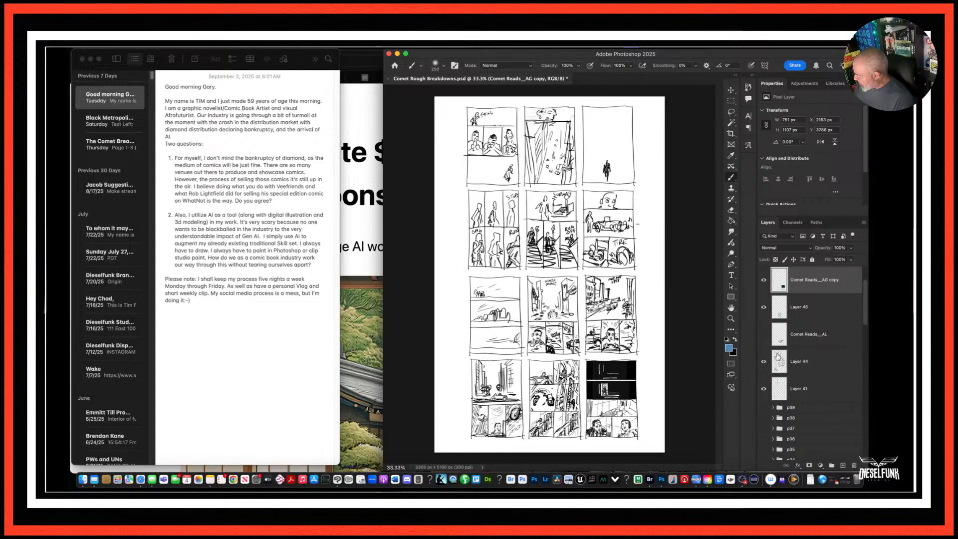
pyautogui.click(763, 308)
pyautogui.click(764, 308)
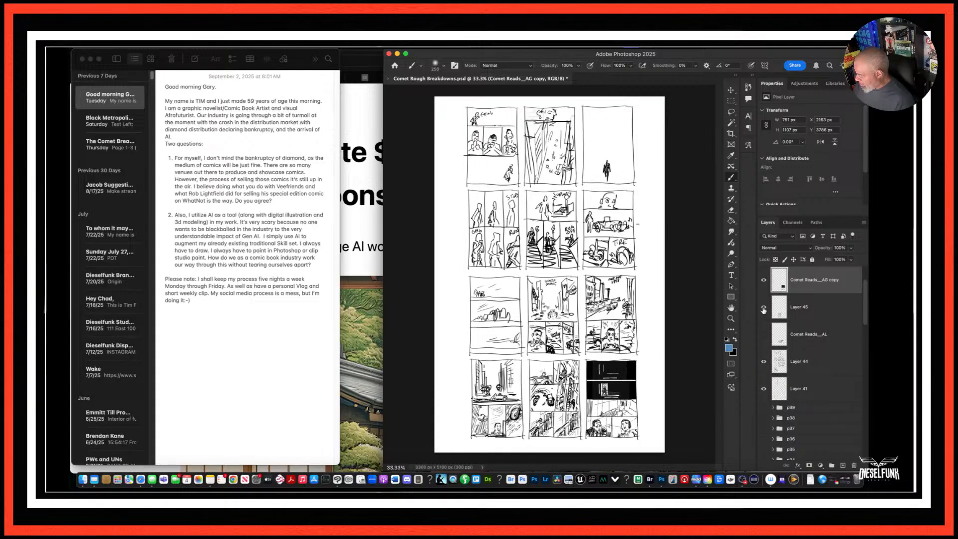
# Check the hidden Comet Reads__AL layer's content and delete that layer.
pyautogui.click(763, 335)
pyautogui.click(764, 338)
pyautogui.click(763, 338)
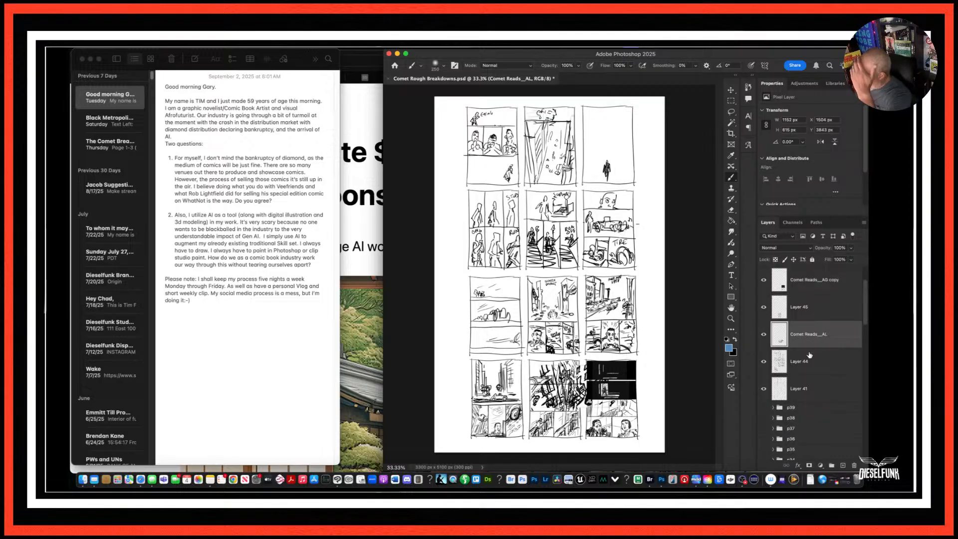
pyautogui.click(854, 465)
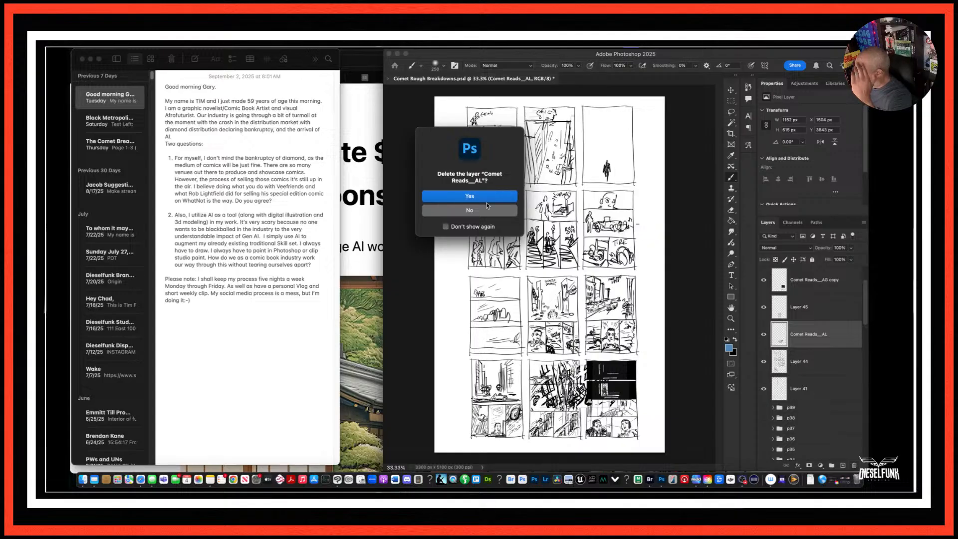
pyautogui.press('Return')
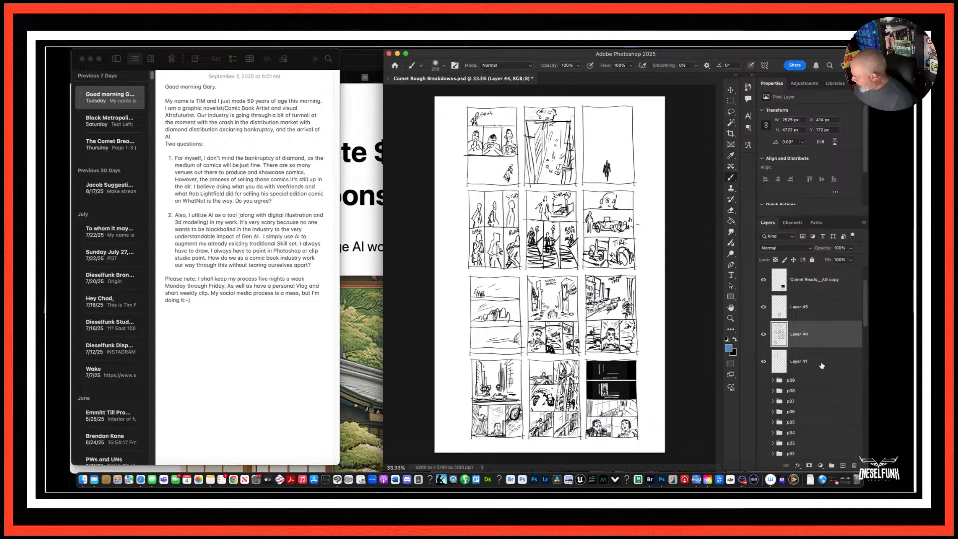
# Check Layer 41's panel borders and merge Comet Reads__AG copy, Layer 45 and Layer 44 into one layer.
pyautogui.click(763, 362)
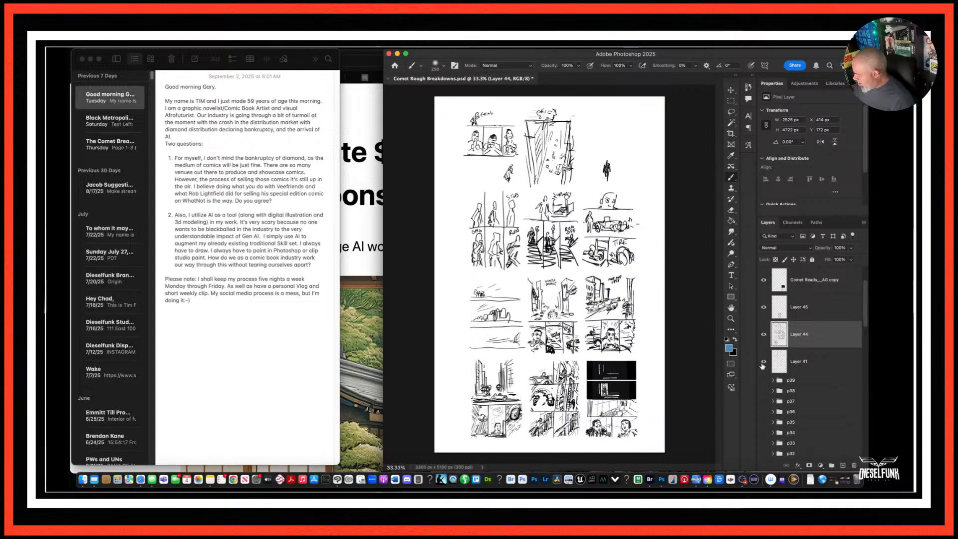
pyautogui.click(763, 362)
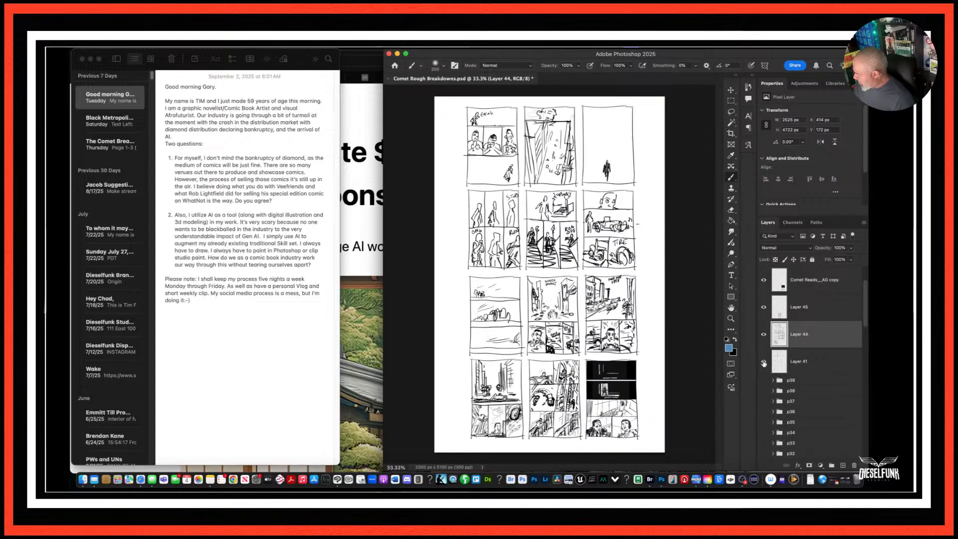
pyautogui.keyDown('shift'); pyautogui.click(822, 286); pyautogui.keyUp('shift')
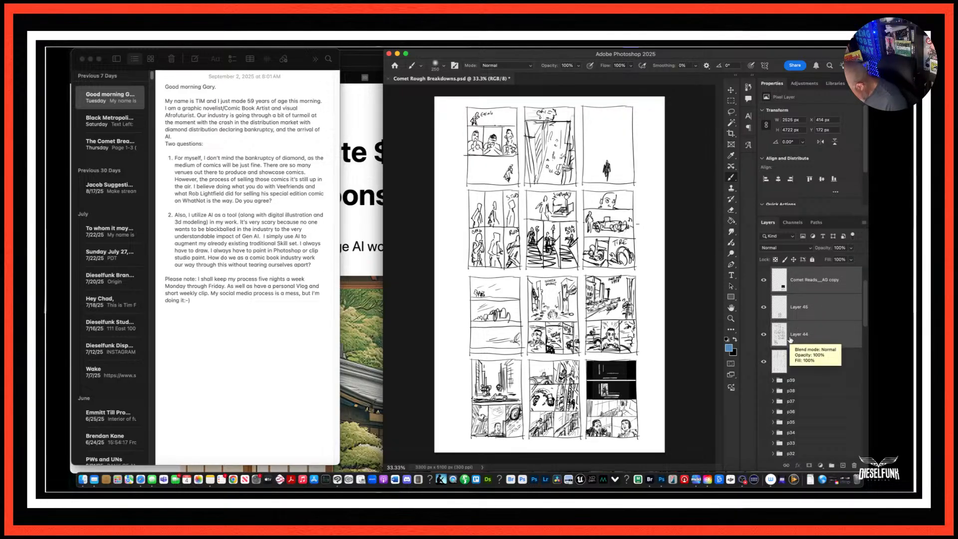
pyautogui.press('super+e')
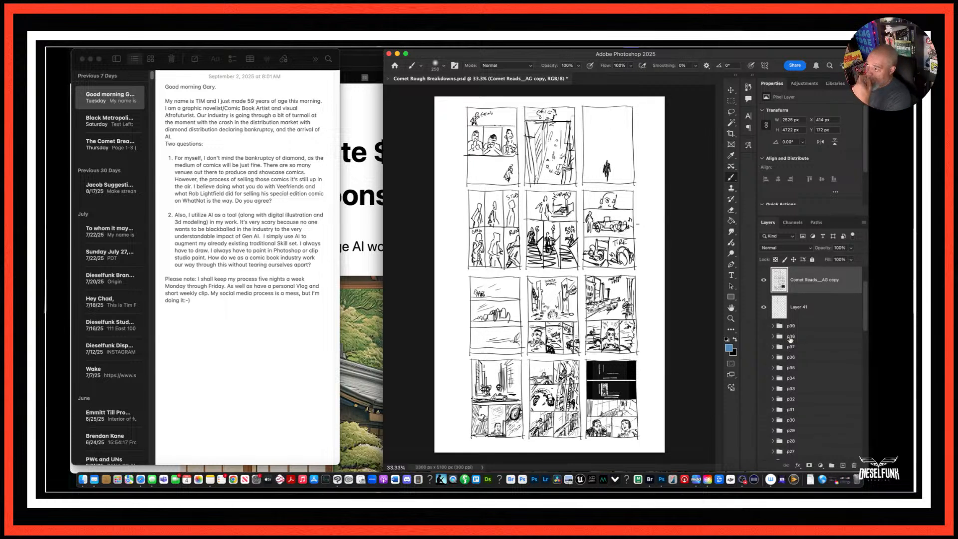
# Hide the merged Comet Reads__AG copy sketch layer and add a new empty layer directly above Layer 41.
pyautogui.click(764, 281)
pyautogui.click(764, 280)
pyautogui.click(764, 280)
pyautogui.click(764, 280)
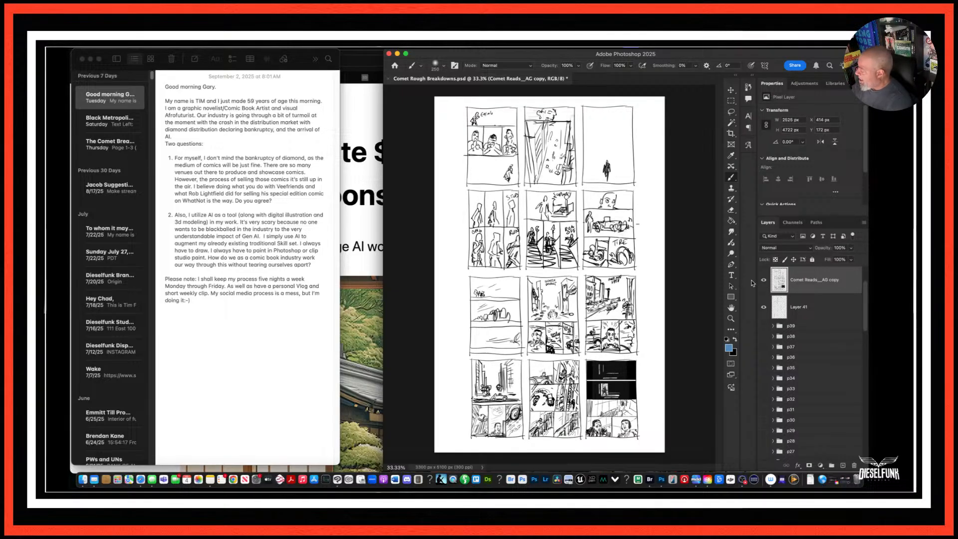
pyautogui.click(764, 280)
pyautogui.click(819, 307)
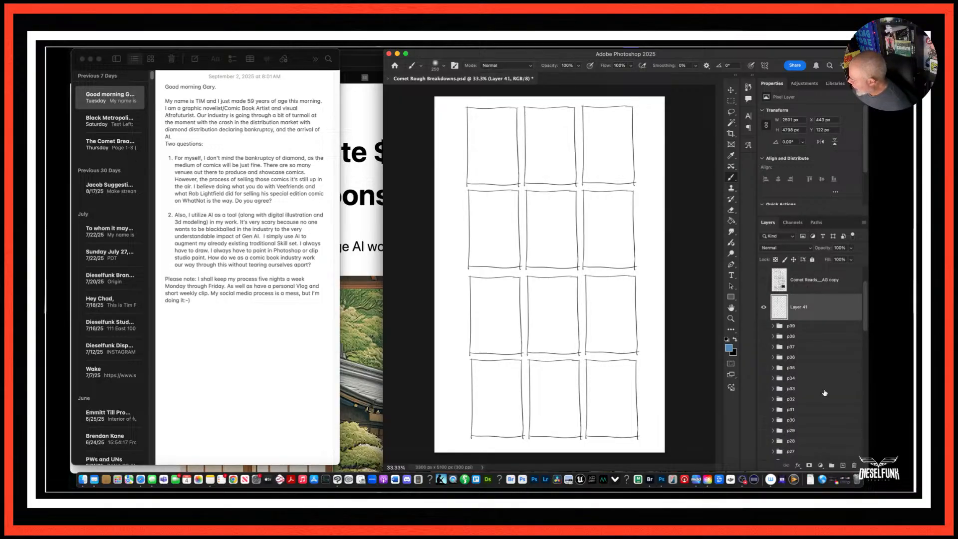
pyautogui.click(843, 464)
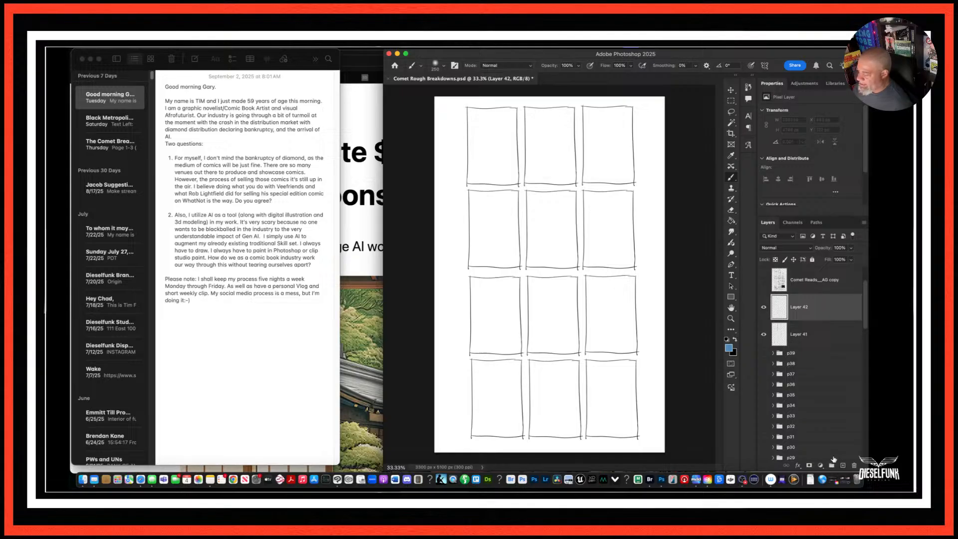
# Reset the colours to default black and white, and try a zigzag brush stroke across the middle panels before undoing it.
pyautogui.click(727, 340)
pyautogui.moveTo(588, 179); pyautogui.dragTo(559, 321)
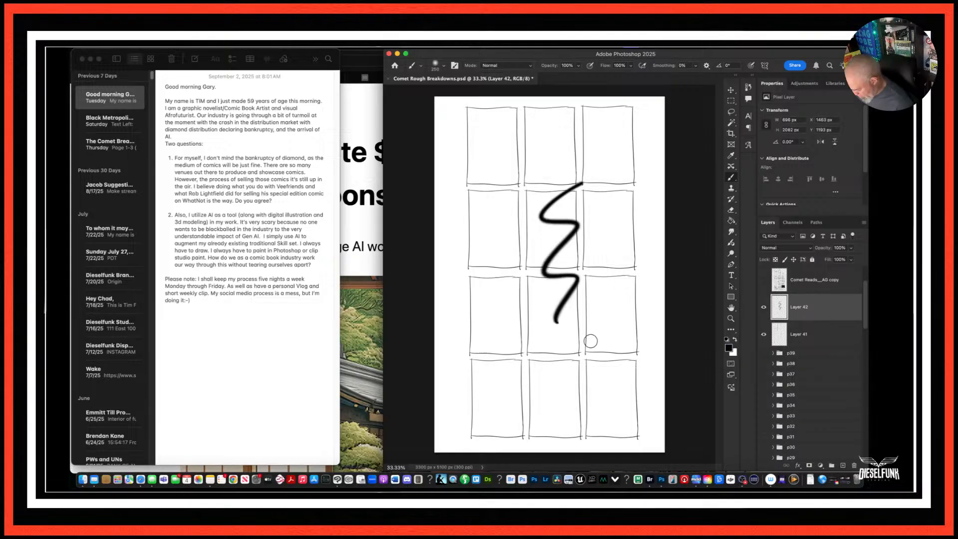
pyautogui.press('super+z')
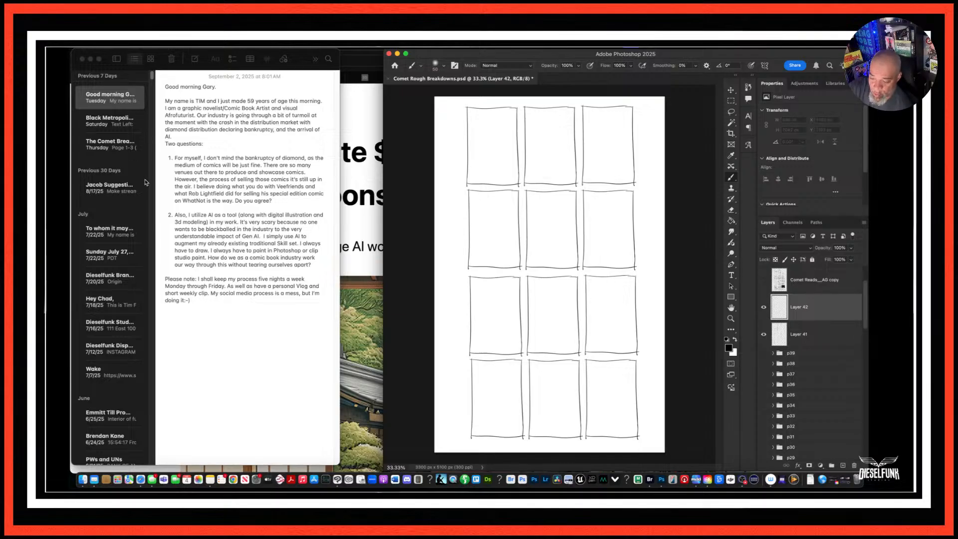
# Open The Comet Breakdowns note and go through its script to the text for pages 30 to 36.
pyautogui.click(193, 168)
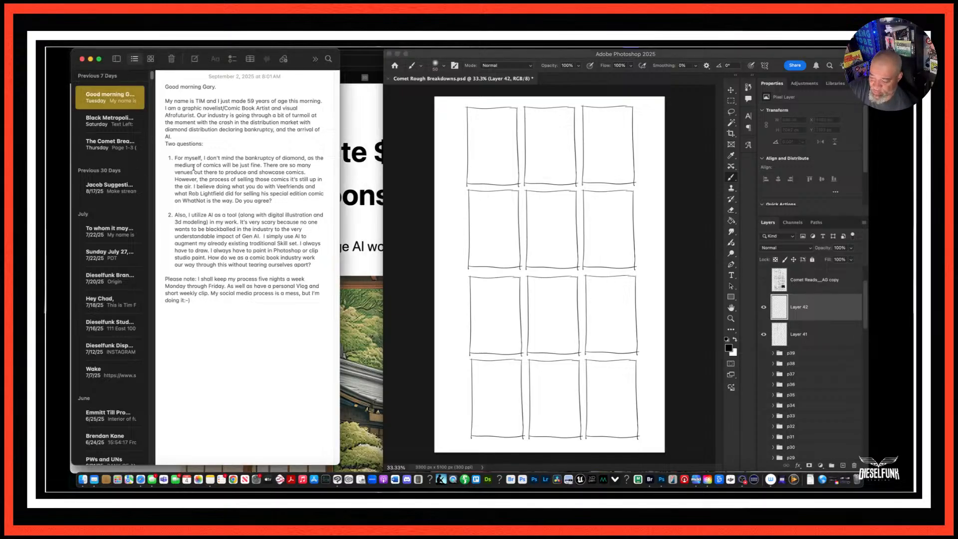
pyautogui.doubleClick(129, 144)
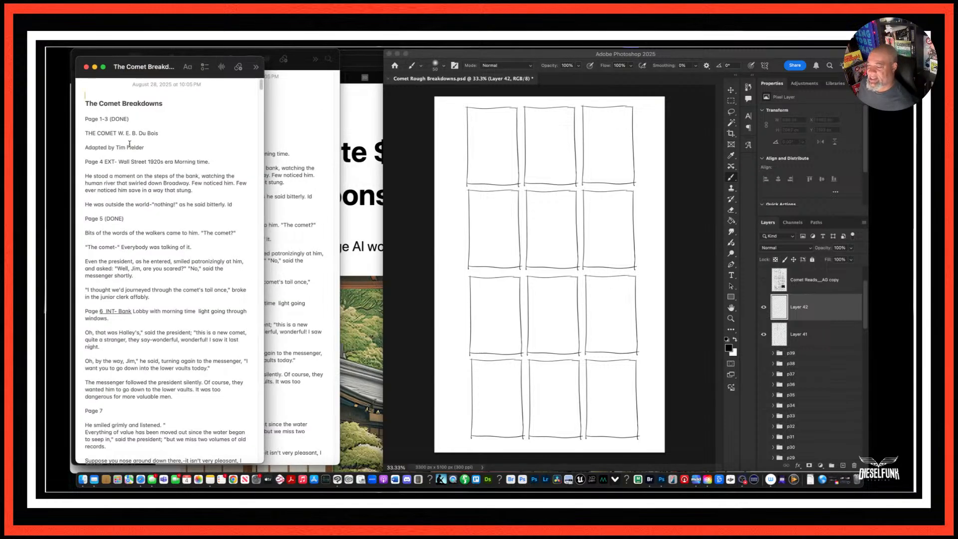
pyautogui.scroll(-1, 129, 144)
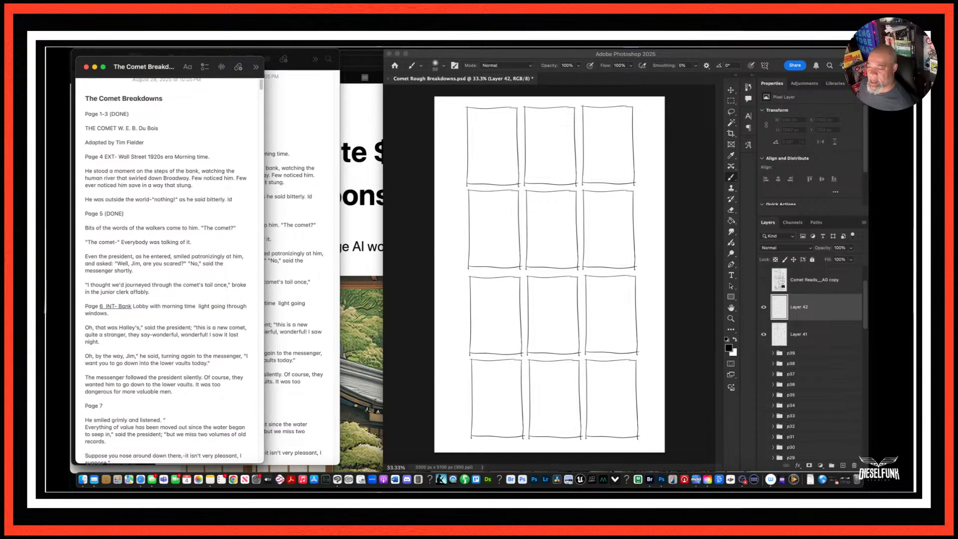
pyautogui.click(86, 67)
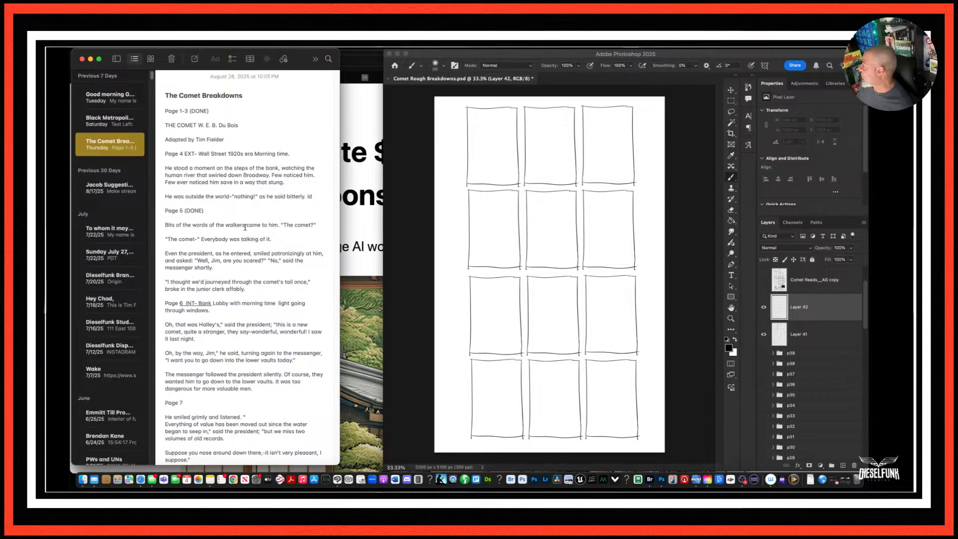
pyautogui.scroll(-8, 245, 227)
pyautogui.scroll(-20, 245, 228)
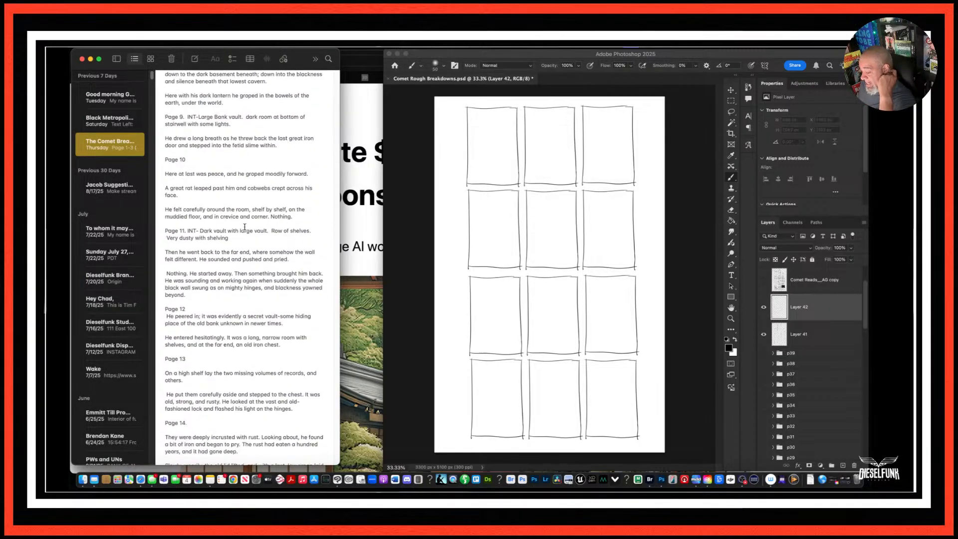
pyautogui.scroll(4, 244, 228)
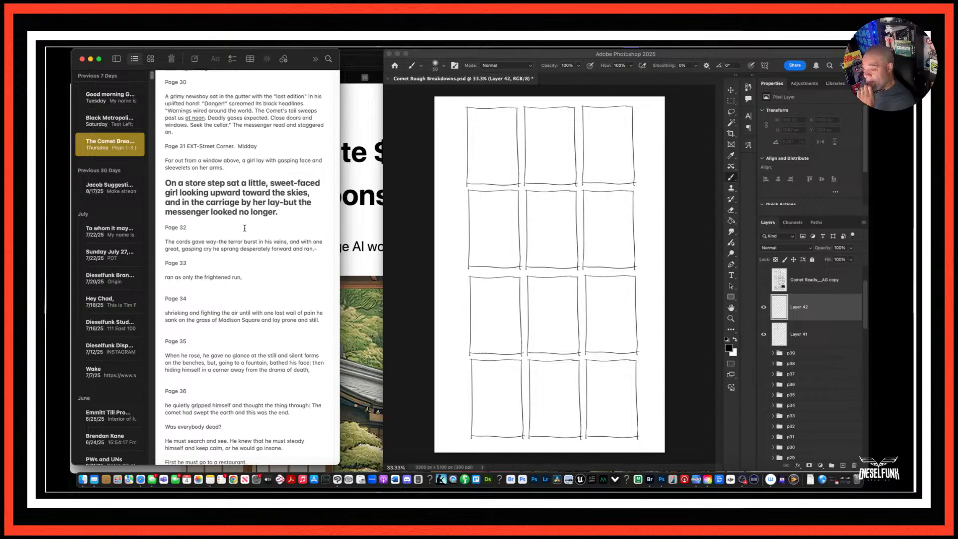
# Read on through the script in The Comet Breakdowns note to the scenes on pages 46 to 53.
pyautogui.scroll(-16, 244, 228)
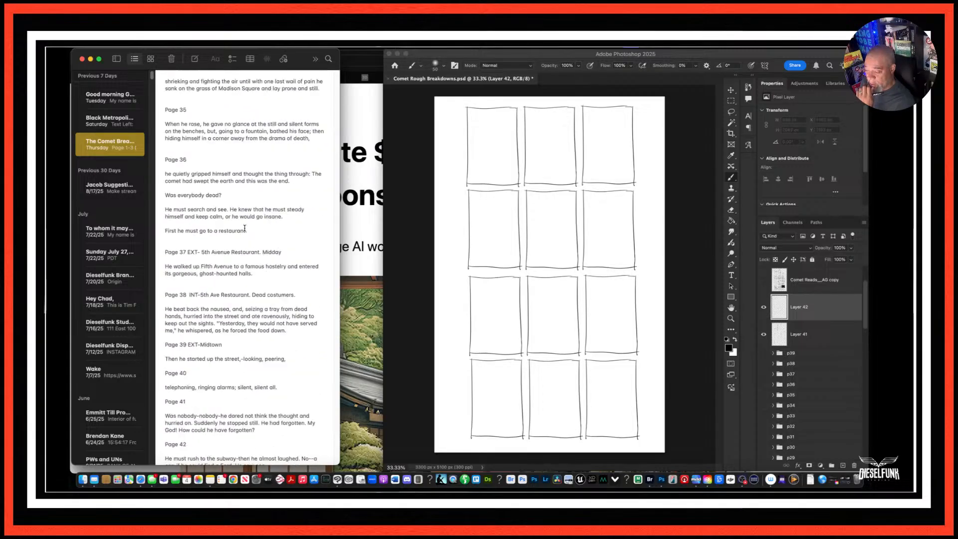
pyautogui.scroll(-15, 245, 229)
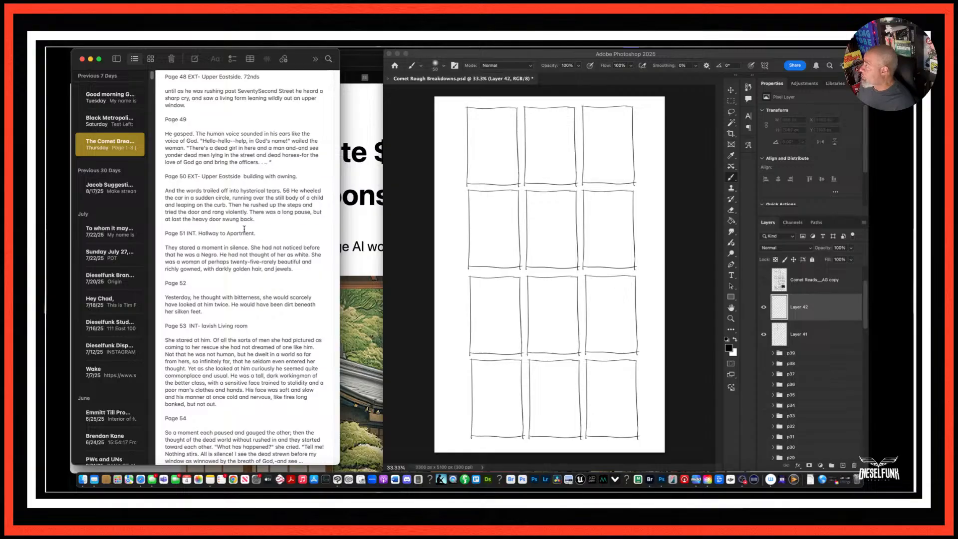
pyautogui.scroll(-3, 244, 228)
pyautogui.scroll(-2, 245, 229)
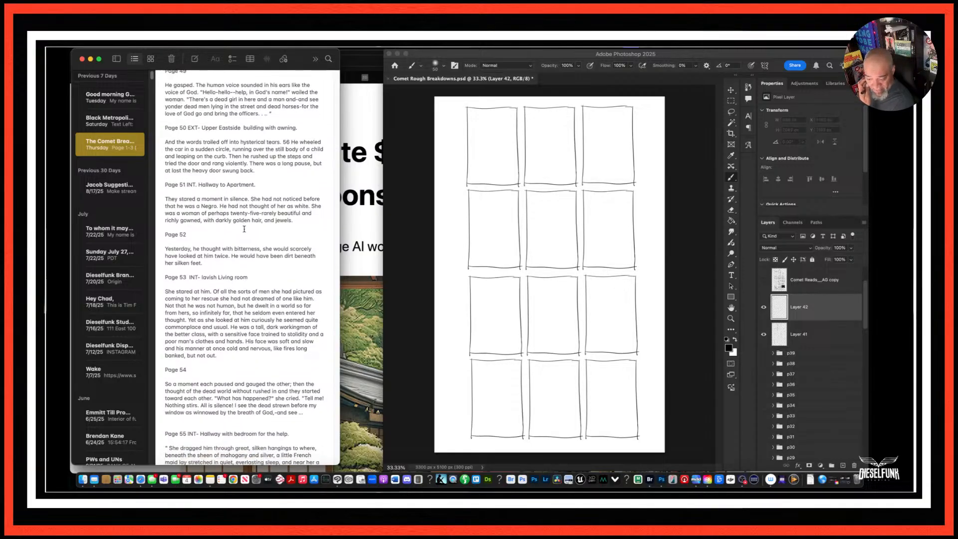
pyautogui.scroll(10, 244, 229)
pyautogui.scroll(1, 245, 229)
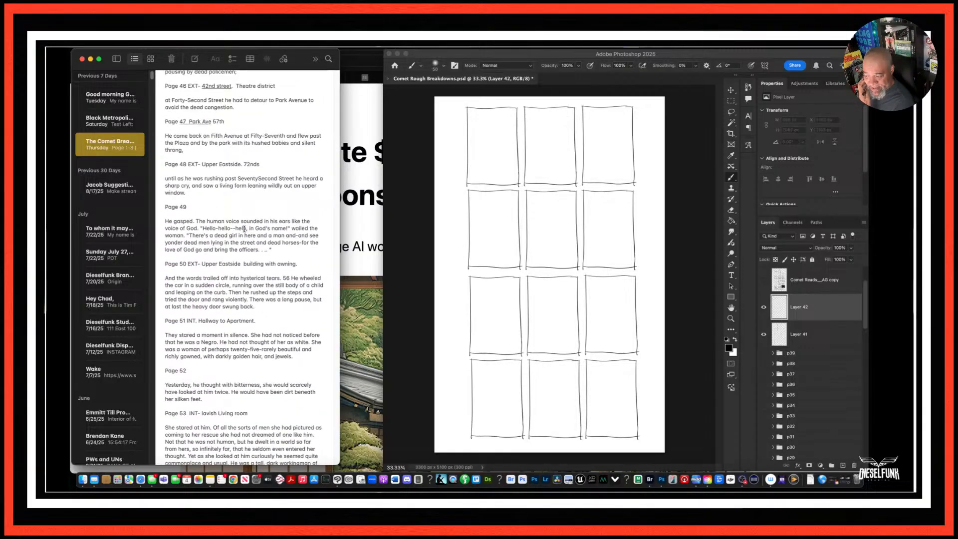
# Move the empty Layer 42 above the Comet Reads__AG copy sketch layer and keep that sketch layer hidden.
pyautogui.click(766, 284)
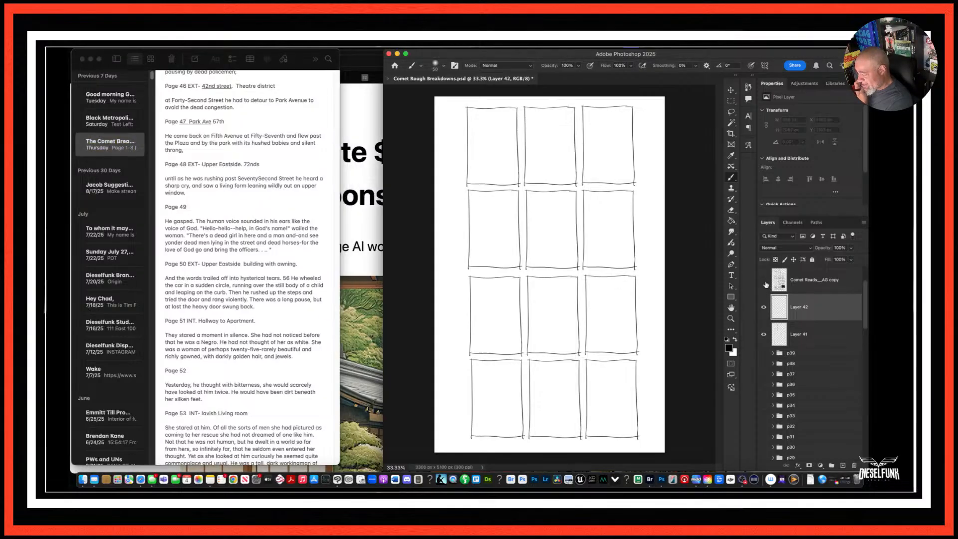
pyautogui.click(765, 282)
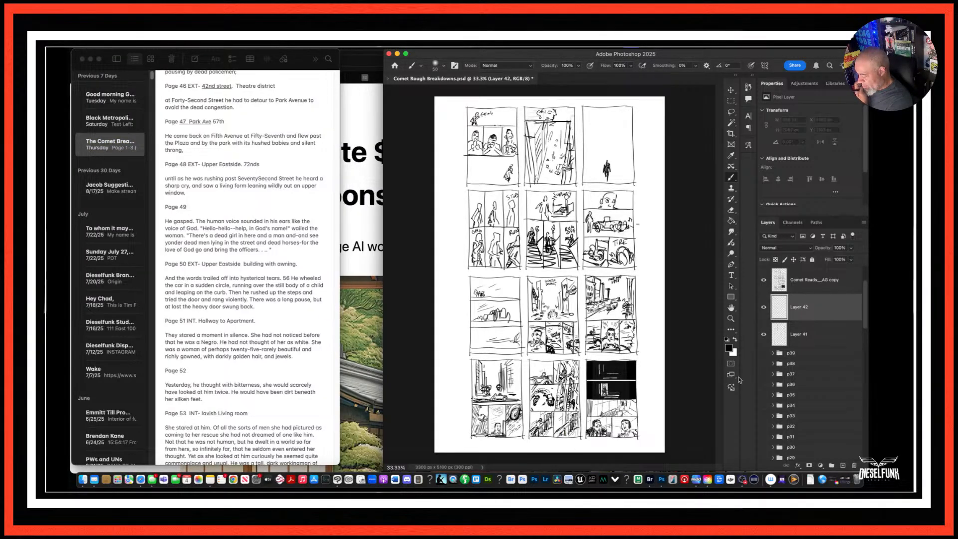
pyautogui.moveTo(817, 311); pyautogui.dragTo(794, 270)
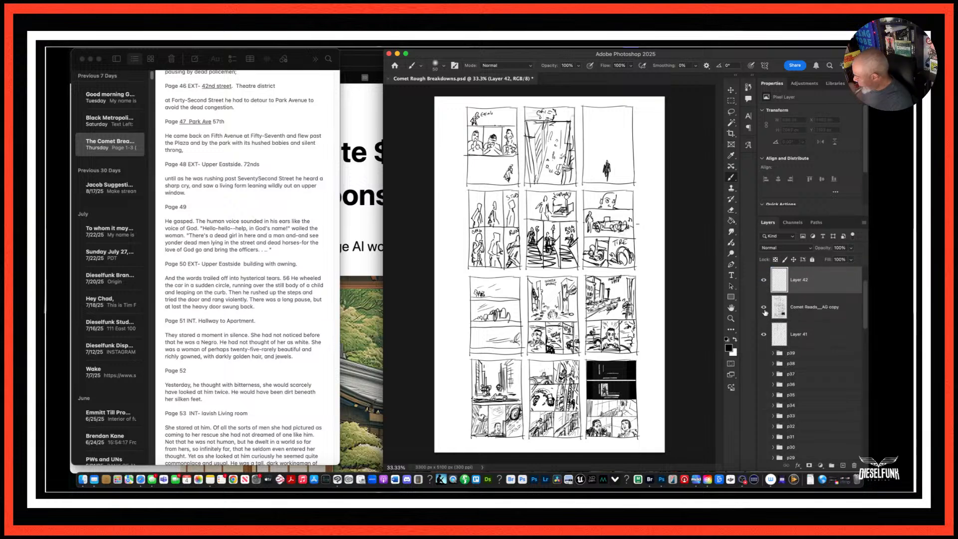
pyautogui.click(764, 308)
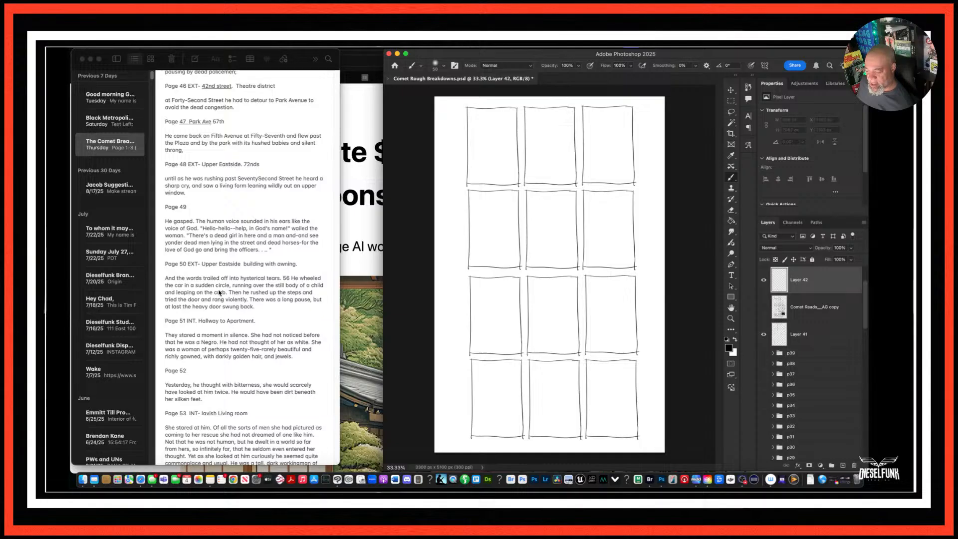
# Compare the last sketched pages on the Comet Reads__AG copy layer with the script around pages 48 to 54, and hide the layer again.
pyautogui.scroll(-4, 214, 298)
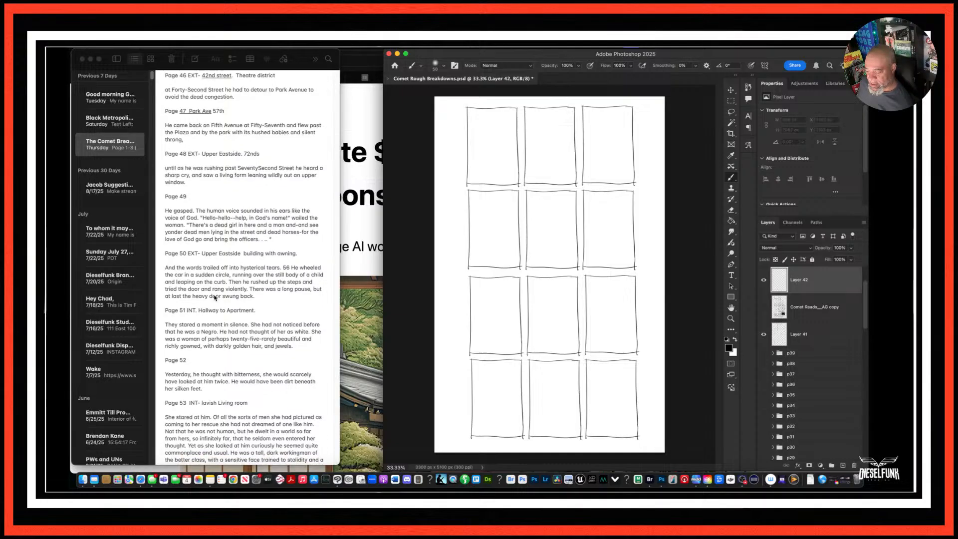
pyautogui.scroll(-3, 215, 298)
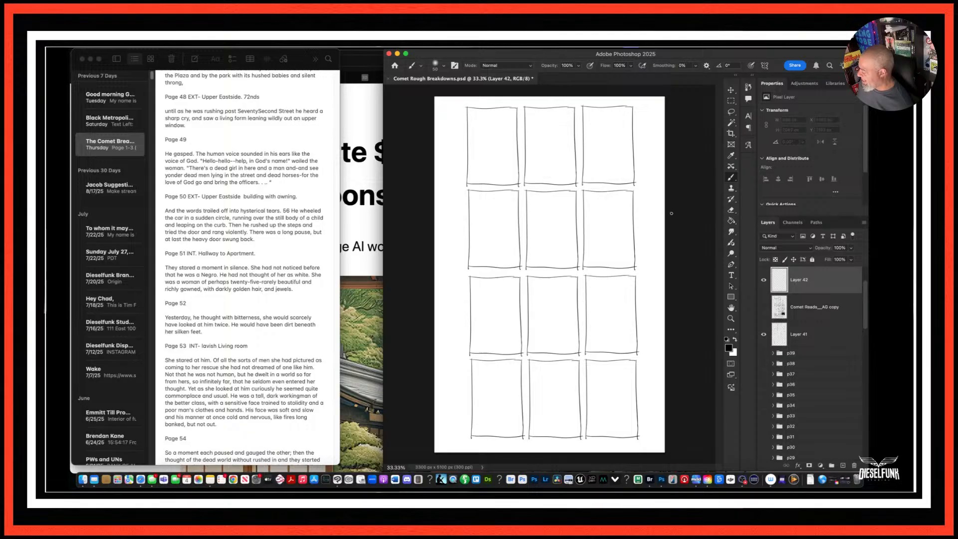
pyautogui.click(763, 307)
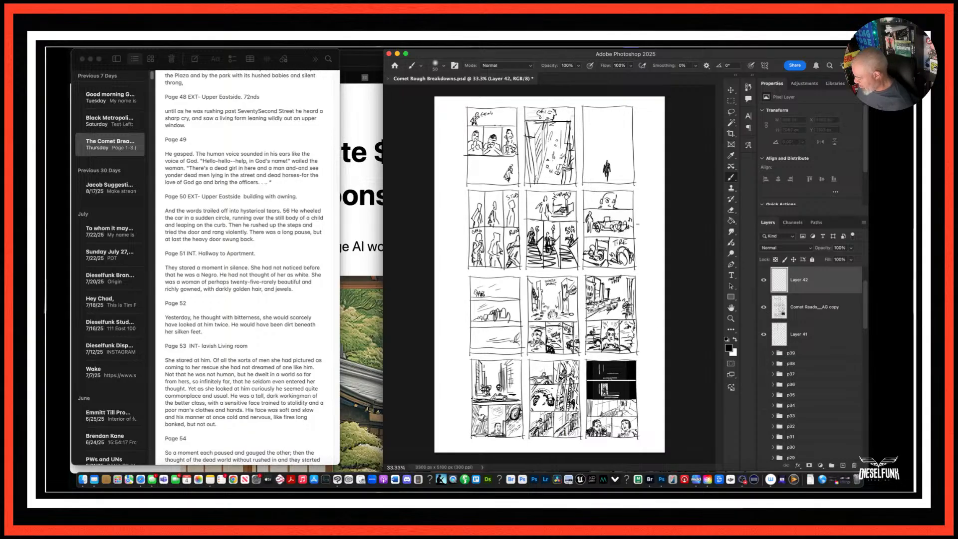
pyautogui.press('super+equal')
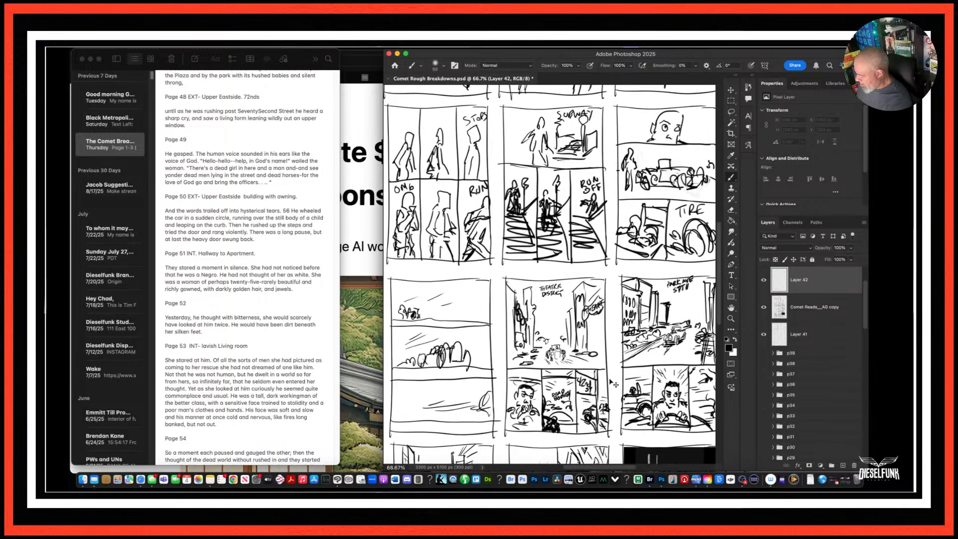
pyautogui.press('super+equal')
pyautogui.moveTo(617, 374); pyautogui.dragTo(497, 80)
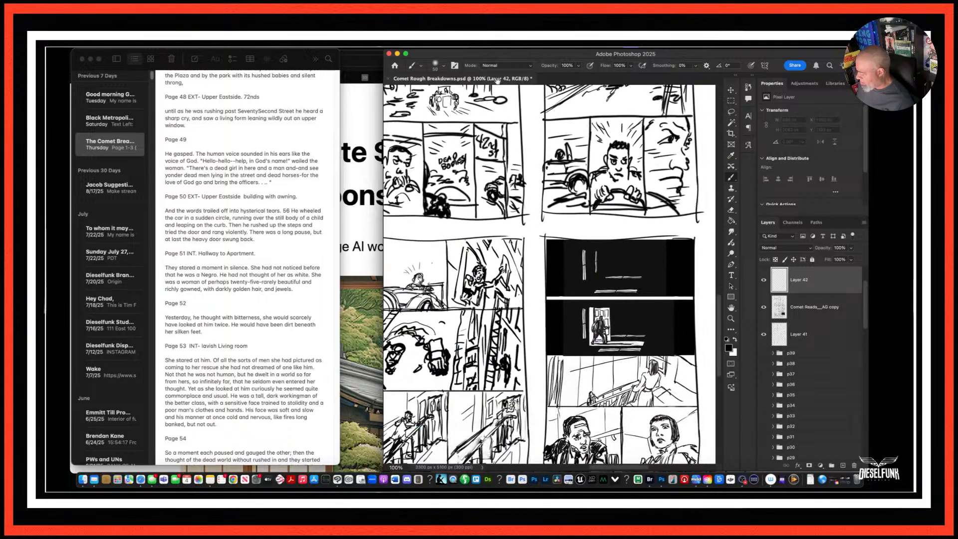
pyautogui.moveTo(612, 253); pyautogui.dragTo(574, 208)
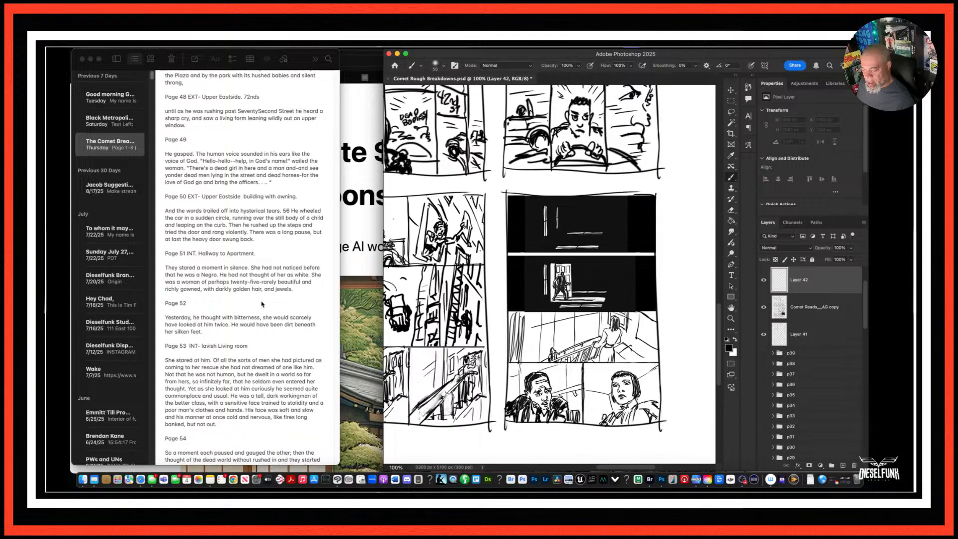
pyautogui.scroll(-3, 262, 304)
pyautogui.scroll(-3, 262, 304)
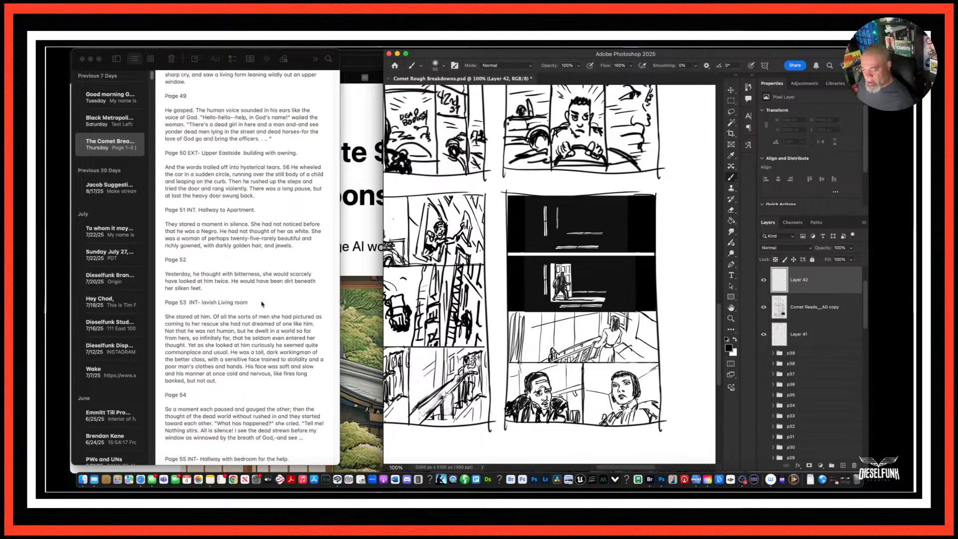
pyautogui.click(764, 309)
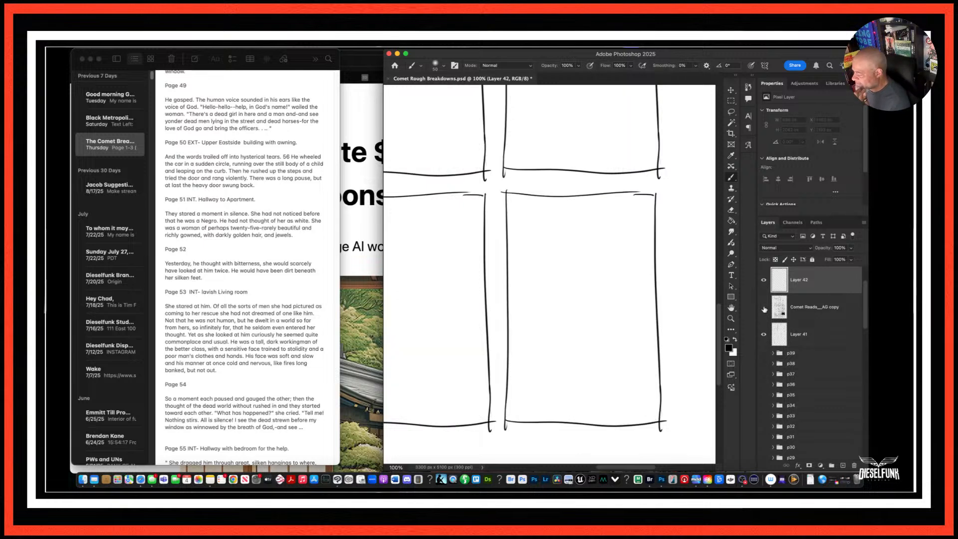
# Review all rows of page sketches on the Comet Reads__AG copy layer once more, leaving only the empty panels showing.
pyautogui.press('super+z')
pyautogui.press('super+minus')
pyautogui.press('super+minus')
pyautogui.moveTo(497, 168); pyautogui.dragTo(569, 409)
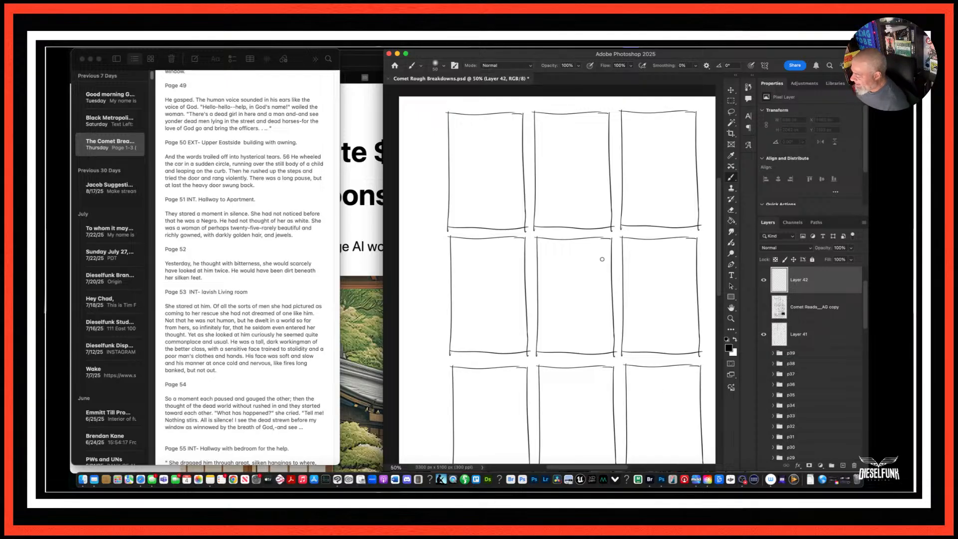
pyautogui.moveTo(606, 257); pyautogui.dragTo(586, 270)
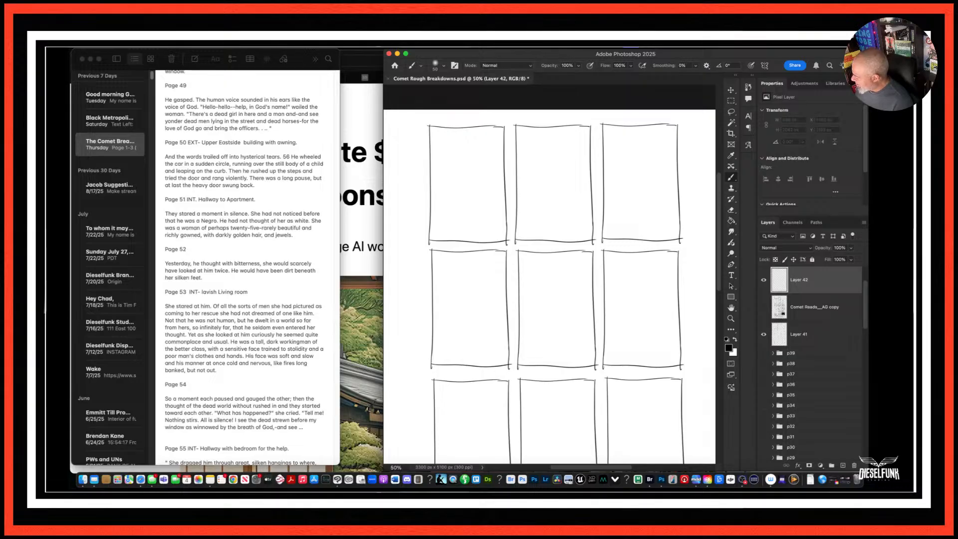
pyautogui.click(764, 307)
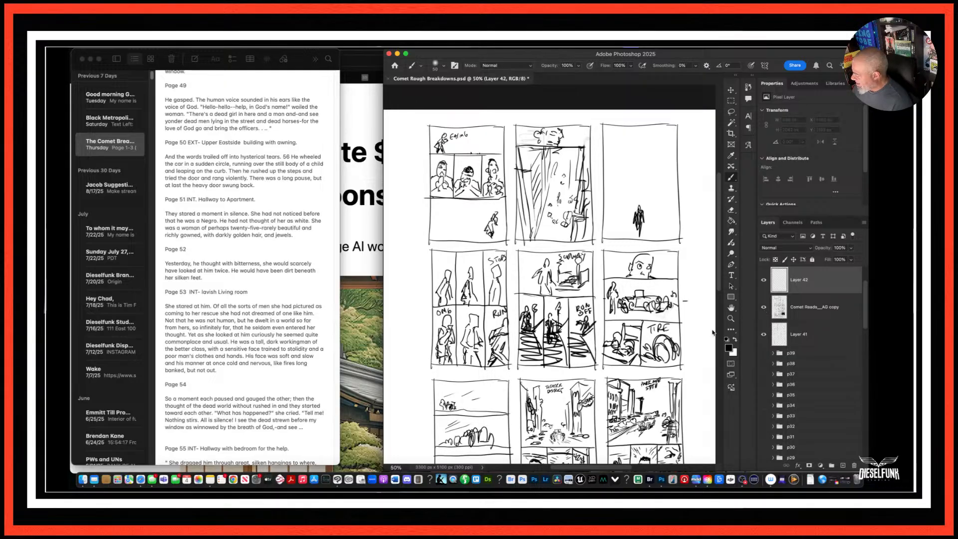
pyautogui.scroll(-2, 641, 370)
pyautogui.scroll(-5, 650, 318)
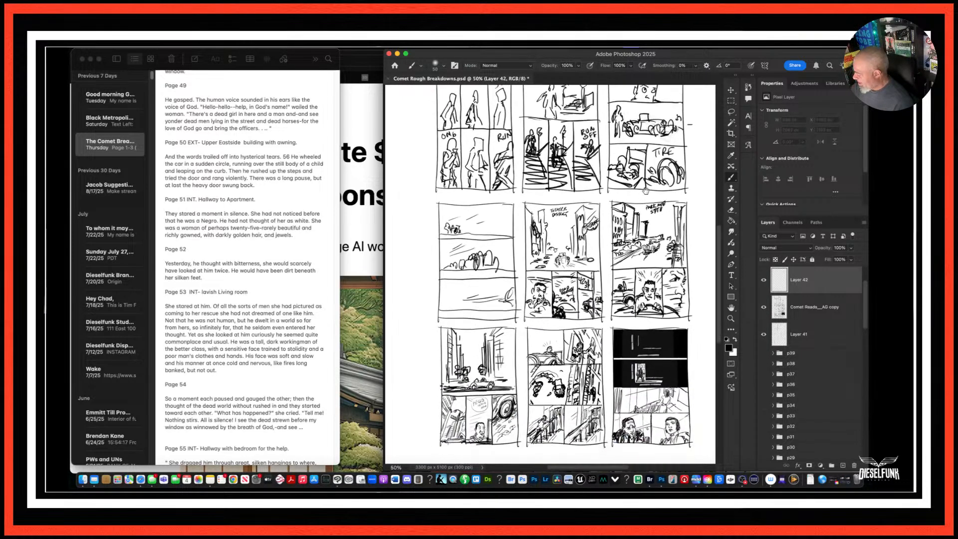
pyautogui.moveTo(649, 317); pyautogui.dragTo(653, 374)
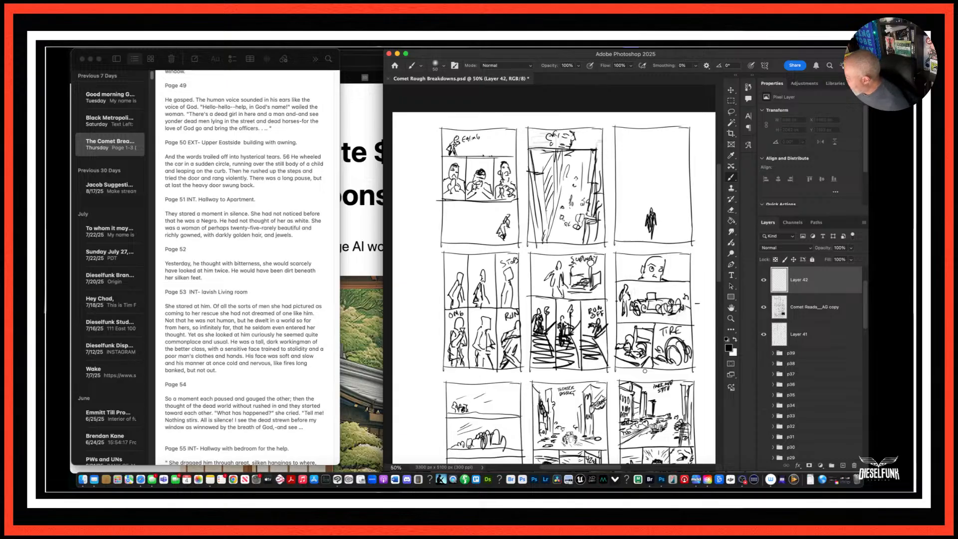
pyautogui.click(765, 310)
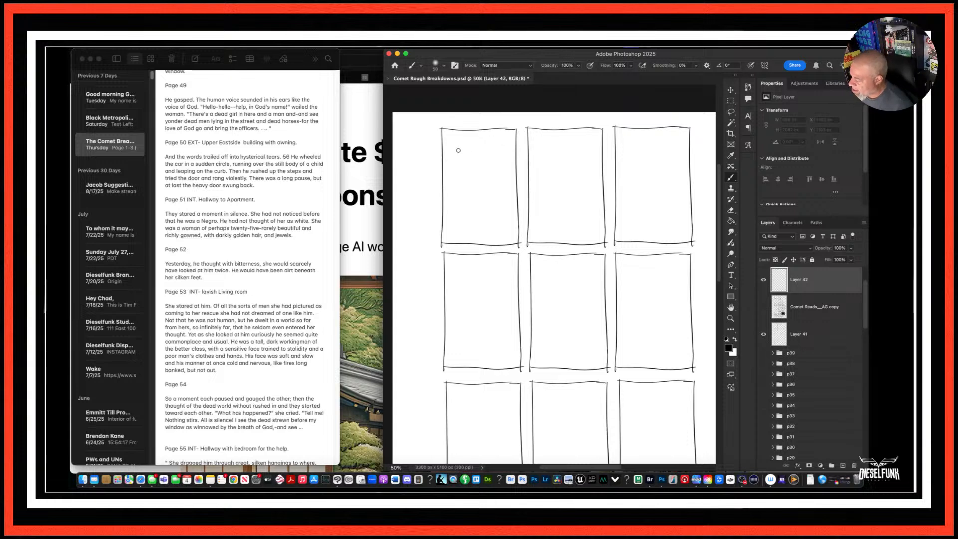
# Reduce the brush size and sketch a small walking figure, about 100 by 315 px, in the upper left part of the first panel.
pyautogui.press('super+equal')
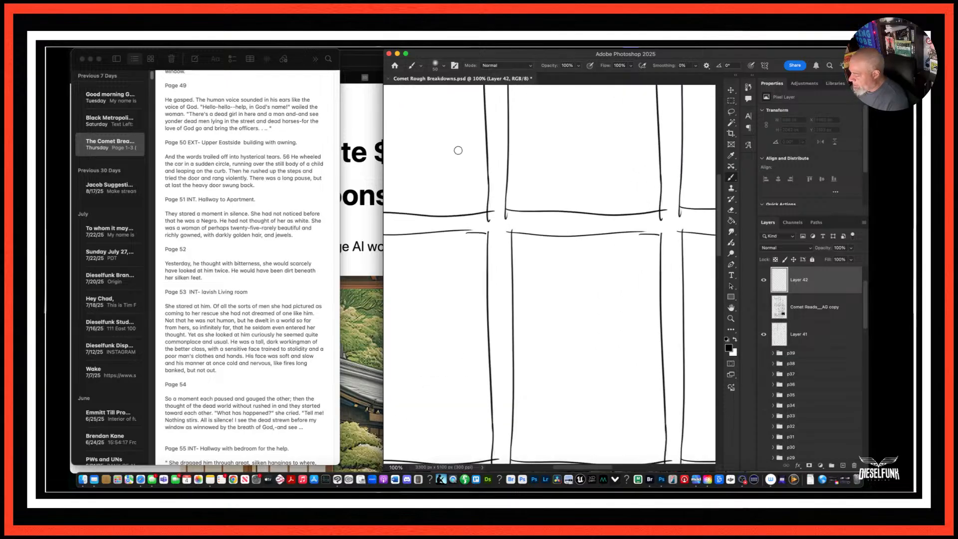
pyautogui.moveTo(456, 150); pyautogui.dragTo(636, 394)
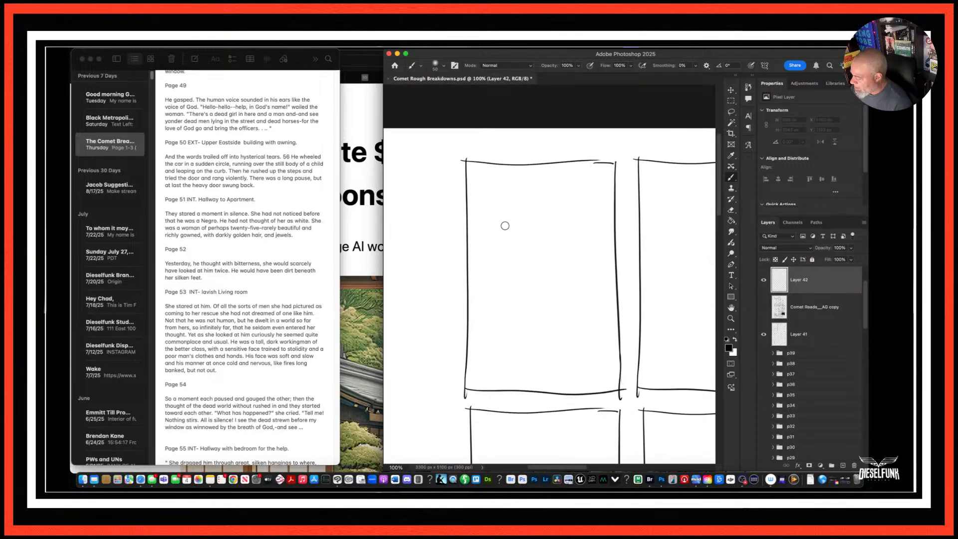
pyautogui.moveTo(500, 223); pyautogui.dragTo(500, 219)
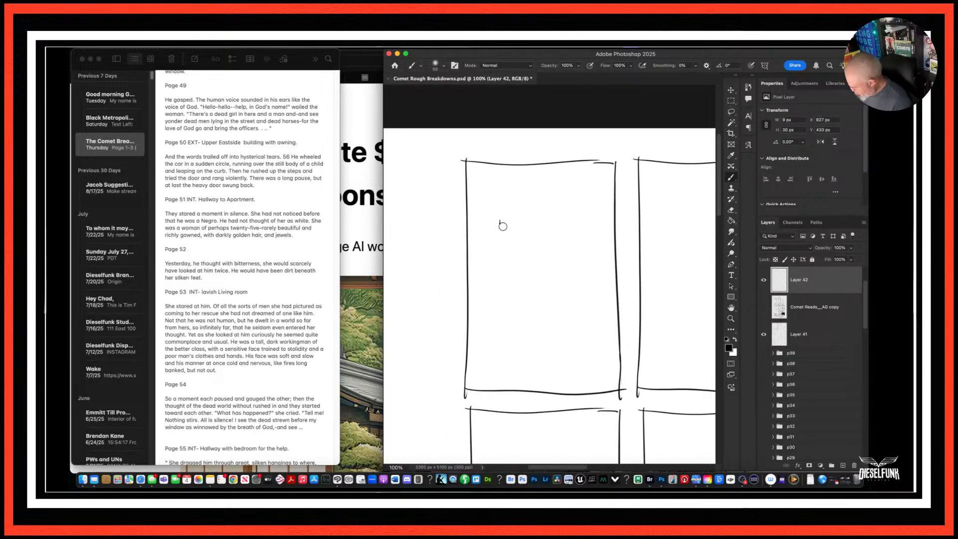
pyautogui.press('[')
pyautogui.press('[')
pyautogui.press('[')
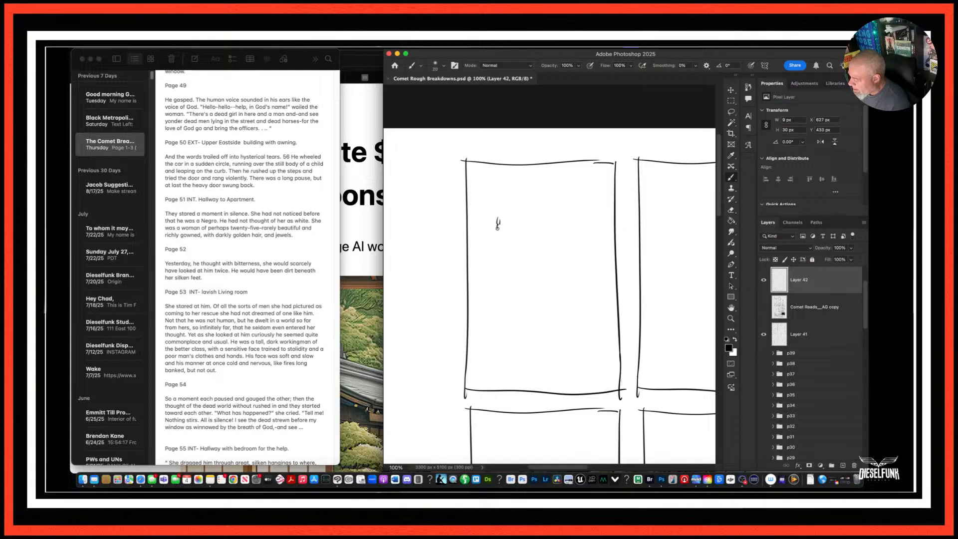
pyautogui.moveTo(499, 218); pyautogui.dragTo(498, 227)
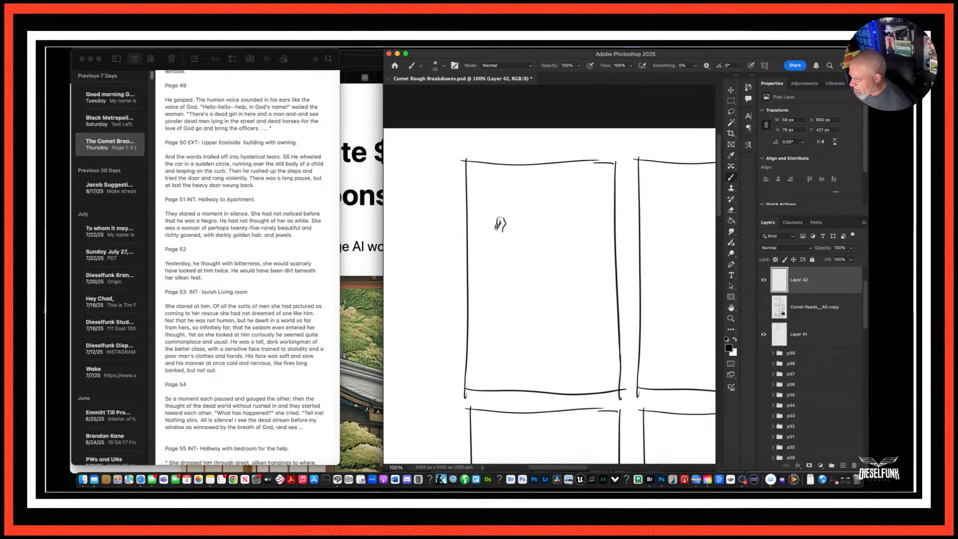
pyautogui.moveTo(495, 230)
pyautogui.mouseDown()
pyautogui.moveTo(499, 253)
pyautogui.moveTo(496, 241)
pyautogui.moveTo(492, 260)
pyautogui.moveTo(510, 269)
pyautogui.mouseUp()
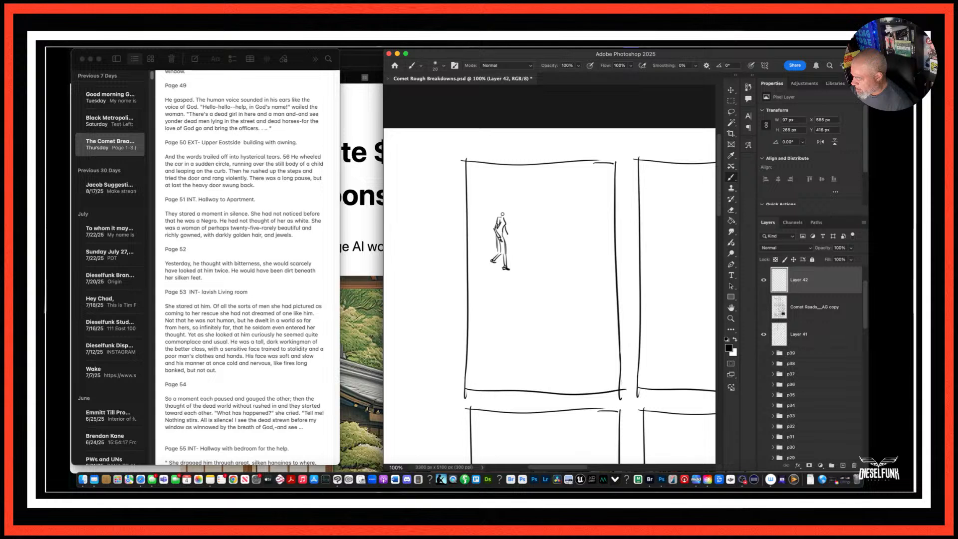
pyautogui.moveTo(502, 214)
pyautogui.mouseDown()
pyautogui.moveTo(509, 210)
pyautogui.moveTo(493, 249)
pyautogui.moveTo(507, 270)
pyautogui.mouseUp()
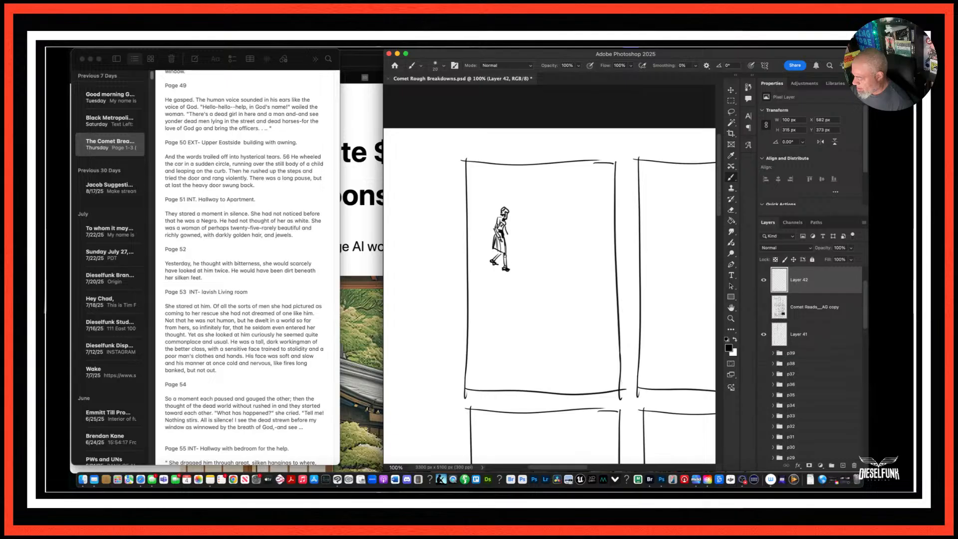
# Draw a diagonal stair handrail descending to the right from the figure, with a short post at its upper end.
pyautogui.moveTo(506, 236); pyautogui.dragTo(547, 265)
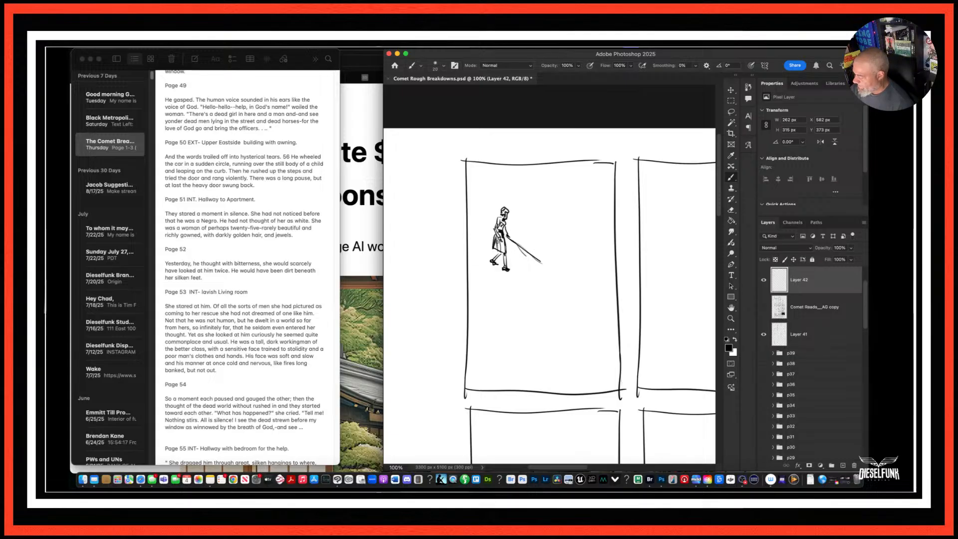
pyautogui.moveTo(499, 242); pyautogui.dragTo(546, 284)
pyautogui.moveTo(512, 253); pyautogui.dragTo(563, 303)
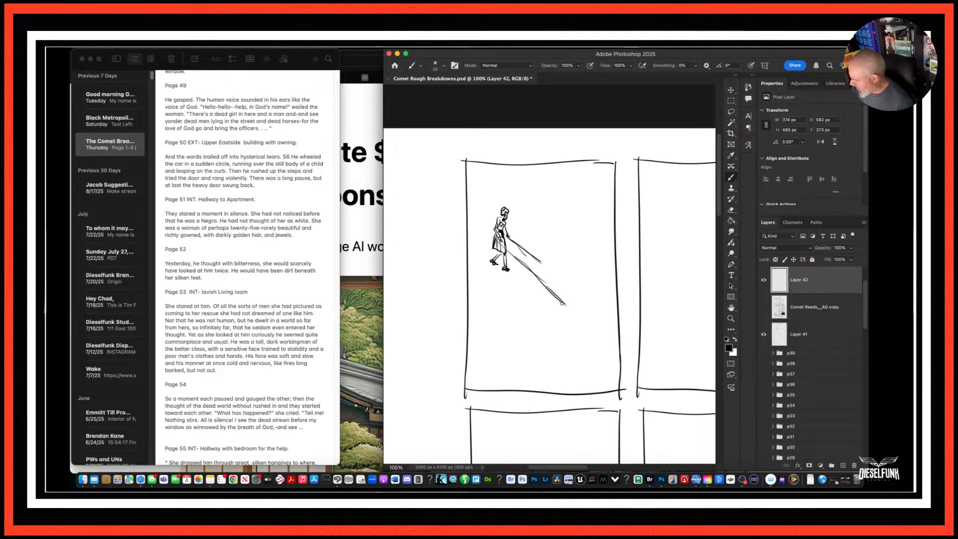
pyautogui.moveTo(517, 242)
pyautogui.mouseDown()
pyautogui.moveTo(517, 282)
pyautogui.moveTo(521, 233)
pyautogui.mouseUp()
# Sketch the landing beneath the figure and the doorway and wall lines around it, and extend the handrail's lower end.
pyautogui.moveTo(515, 272); pyautogui.dragTo(478, 272)
pyautogui.moveTo(481, 187); pyautogui.dragTo(478, 272)
pyautogui.moveTo(480, 234)
pyautogui.mouseDown()
pyautogui.moveTo(476, 180)
pyautogui.moveTo(485, 183)
pyautogui.moveTo(473, 162)
pyautogui.moveTo(487, 178)
pyautogui.moveTo(488, 239)
pyautogui.mouseUp()
pyautogui.moveTo(488, 180)
pyautogui.mouseDown()
pyautogui.moveTo(487, 211)
pyautogui.moveTo(517, 180)
pyautogui.moveTo(522, 226)
pyautogui.moveTo(532, 180)
pyautogui.moveTo(532, 240)
pyautogui.mouseUp()
pyautogui.moveTo(534, 189)
pyautogui.mouseDown()
pyautogui.moveTo(546, 287)
pyautogui.moveTo(585, 315)
pyautogui.mouseUp()
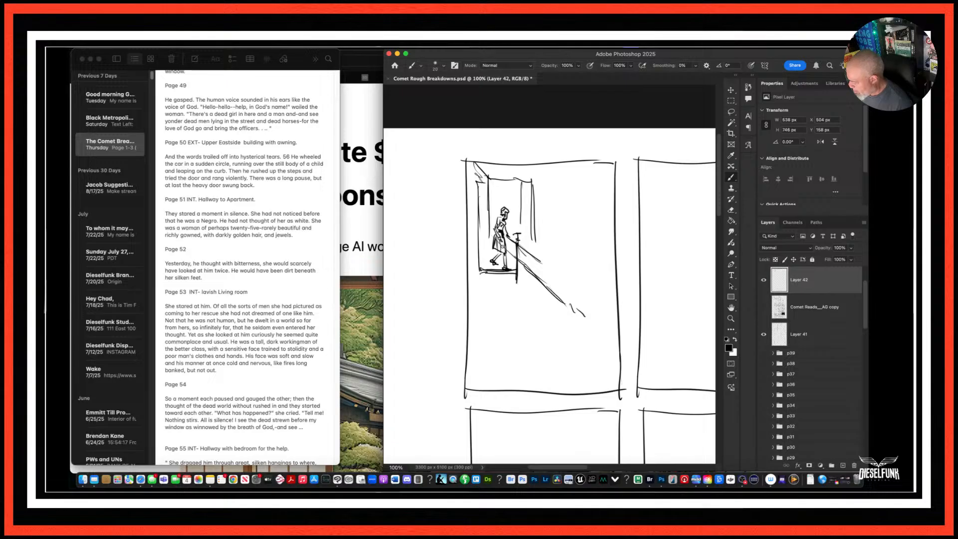
# Draw a narrow upright support below the landing, floor lines across the panel's lower part, and stair steps descending under the handrail.
pyautogui.moveTo(491, 235); pyautogui.dragTo(575, 315)
pyautogui.moveTo(498, 284)
pyautogui.mouseDown()
pyautogui.moveTo(520, 286)
pyautogui.moveTo(520, 348)
pyautogui.moveTo(530, 300)
pyautogui.moveTo(519, 292)
pyautogui.moveTo(518, 336)
pyautogui.moveTo(532, 352)
pyautogui.moveTo(529, 318)
pyautogui.mouseUp()
pyautogui.moveTo(466, 369); pyautogui.dragTo(601, 364)
pyautogui.moveTo(487, 360); pyautogui.dragTo(614, 361)
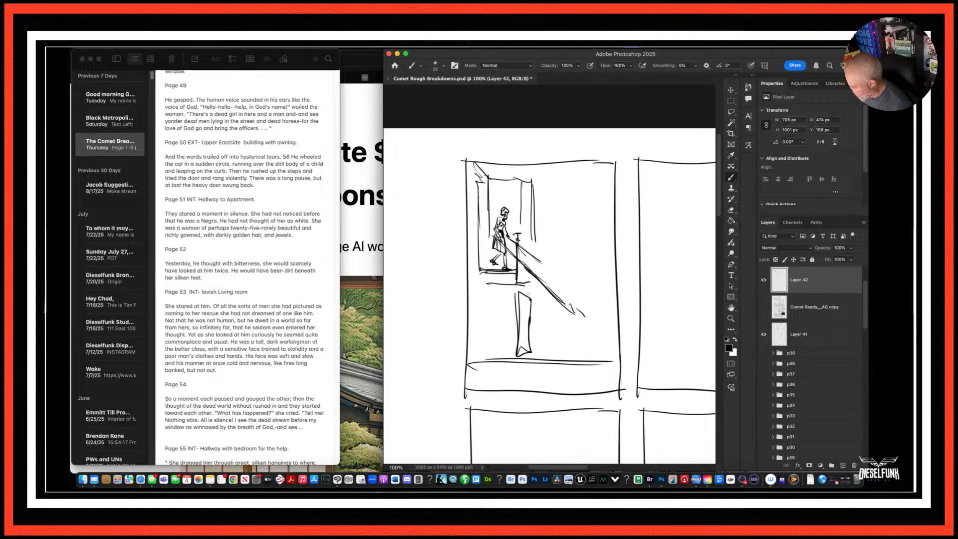
pyautogui.rightClick(528, 290)
pyautogui.press('Escape')
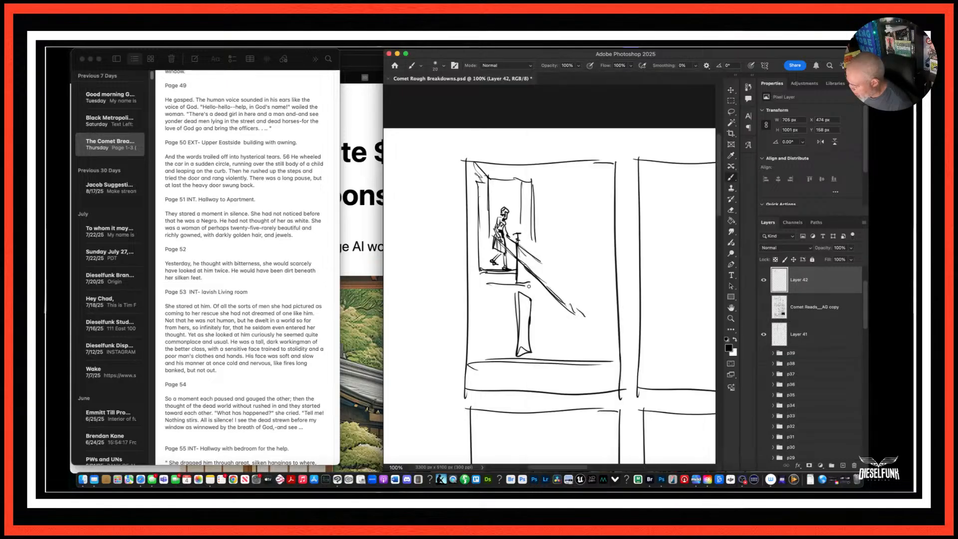
pyautogui.moveTo(539, 294)
pyautogui.mouseDown()
pyautogui.moveTo(563, 334)
pyautogui.moveTo(582, 332)
pyautogui.moveTo(579, 345)
pyautogui.moveTo(618, 361)
pyautogui.mouseUp()
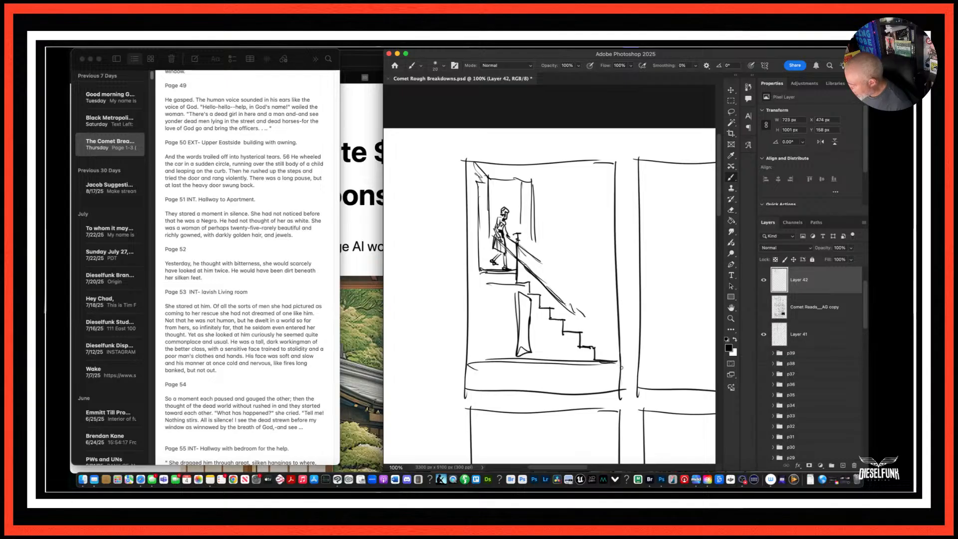
# Draw radiating floor pattern lines and a small table base in the staircase panel's lower part, and erase the upright support below the landing.
pyautogui.moveTo(513, 367)
pyautogui.mouseDown()
pyautogui.moveTo(590, 369)
pyautogui.moveTo(532, 350)
pyautogui.moveTo(576, 354)
pyautogui.moveTo(542, 359)
pyautogui.moveTo(558, 368)
pyautogui.moveTo(488, 375)
pyautogui.moveTo(604, 370)
pyautogui.moveTo(621, 385)
pyautogui.mouseUp()
pyautogui.moveTo(579, 372)
pyautogui.mouseDown()
pyautogui.moveTo(573, 386)
pyautogui.moveTo(541, 387)
pyautogui.mouseUp()
pyautogui.moveTo(535, 372); pyautogui.dragTo(499, 390)
pyautogui.moveTo(514, 376); pyautogui.dragTo(500, 380)
pyautogui.moveTo(498, 376); pyautogui.dragTo(470, 386)
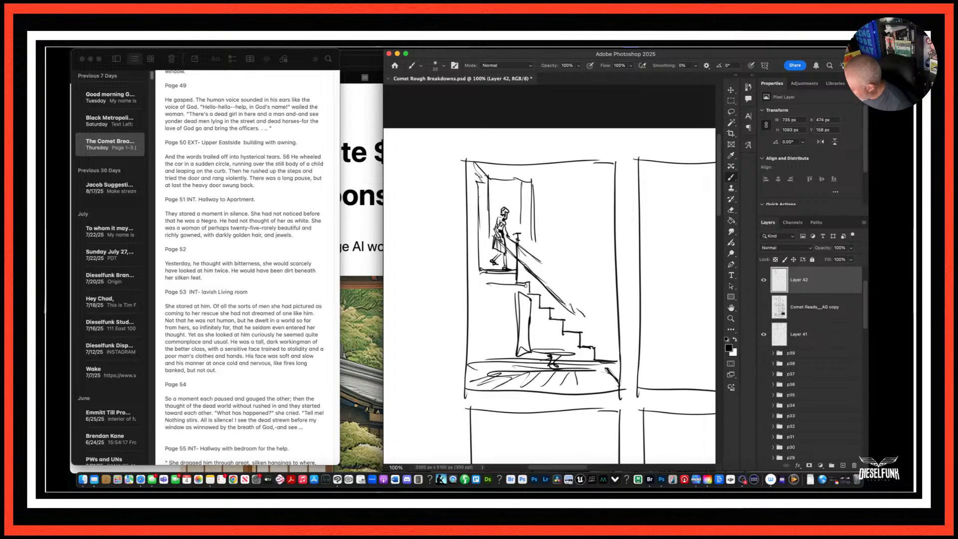
pyautogui.moveTo(518, 282)
pyautogui.mouseDown()
pyautogui.moveTo(537, 295)
pyautogui.moveTo(520, 352)
pyautogui.moveTo(519, 317)
pyautogui.moveTo(531, 305)
pyautogui.moveTo(521, 322)
pyautogui.mouseUp()
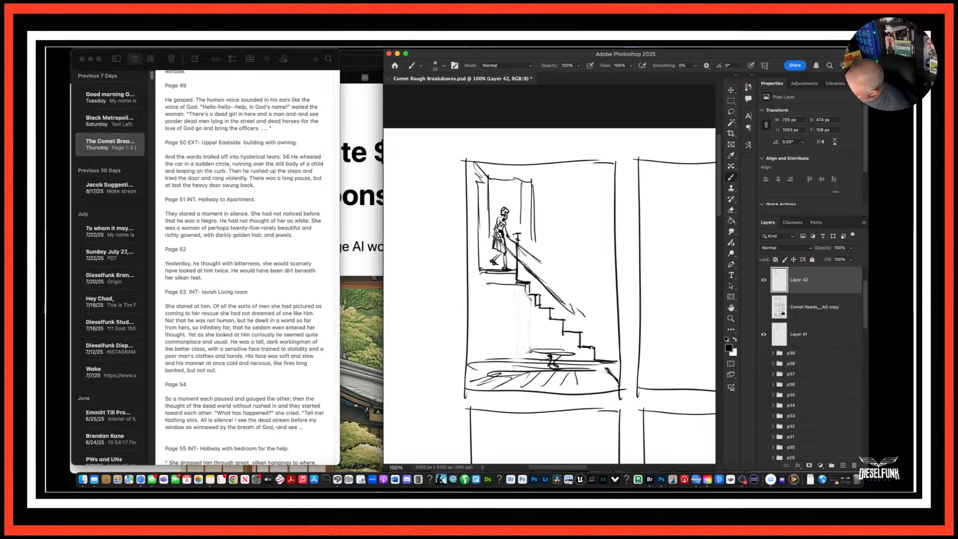
# Redraw the handrail down to a newel post at the foot of the stairs and sketch a second standing figure beside it.
pyautogui.moveTo(497, 236)
pyautogui.mouseDown()
pyautogui.moveTo(469, 221)
pyautogui.moveTo(596, 329)
pyautogui.moveTo(594, 349)
pyautogui.mouseUp()
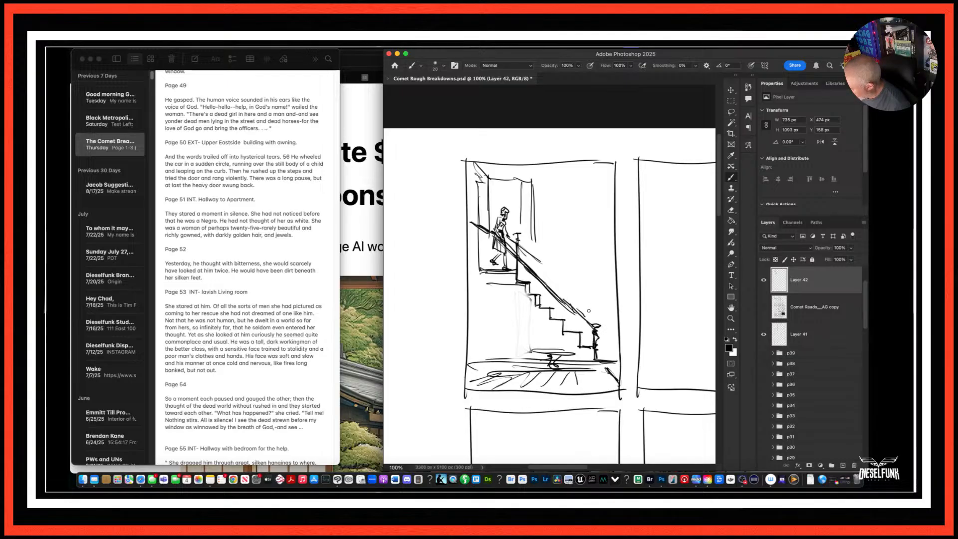
pyautogui.moveTo(593, 325)
pyautogui.mouseDown()
pyautogui.moveTo(610, 316)
pyautogui.moveTo(608, 339)
pyautogui.moveTo(601, 336)
pyautogui.moveTo(610, 342)
pyautogui.moveTo(606, 299)
pyautogui.moveTo(612, 305)
pyautogui.mouseUp()
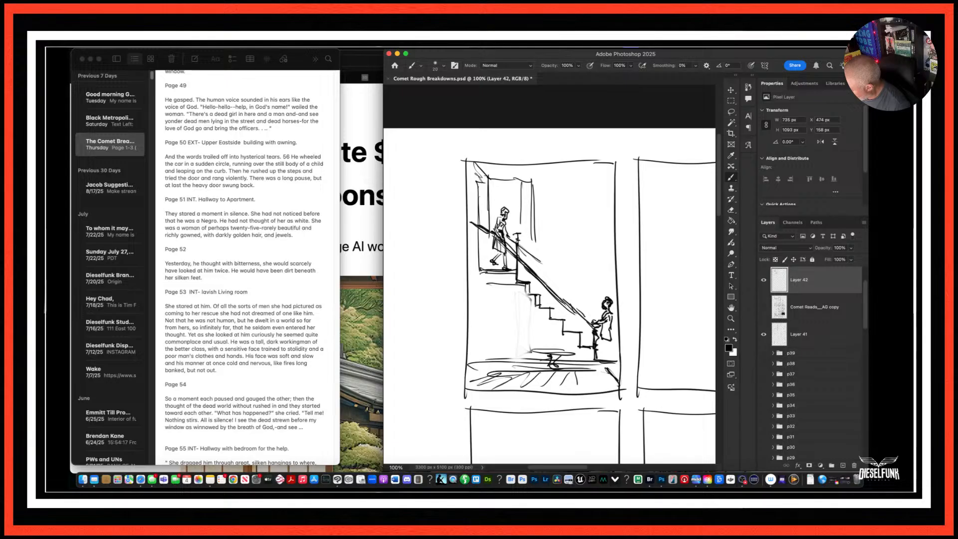
pyautogui.moveTo(610, 302)
pyautogui.mouseDown()
pyautogui.moveTo(600, 360)
pyautogui.moveTo(607, 345)
pyautogui.moveTo(607, 366)
pyautogui.moveTo(606, 345)
pyautogui.moveTo(608, 363)
pyautogui.moveTo(598, 366)
pyautogui.mouseUp()
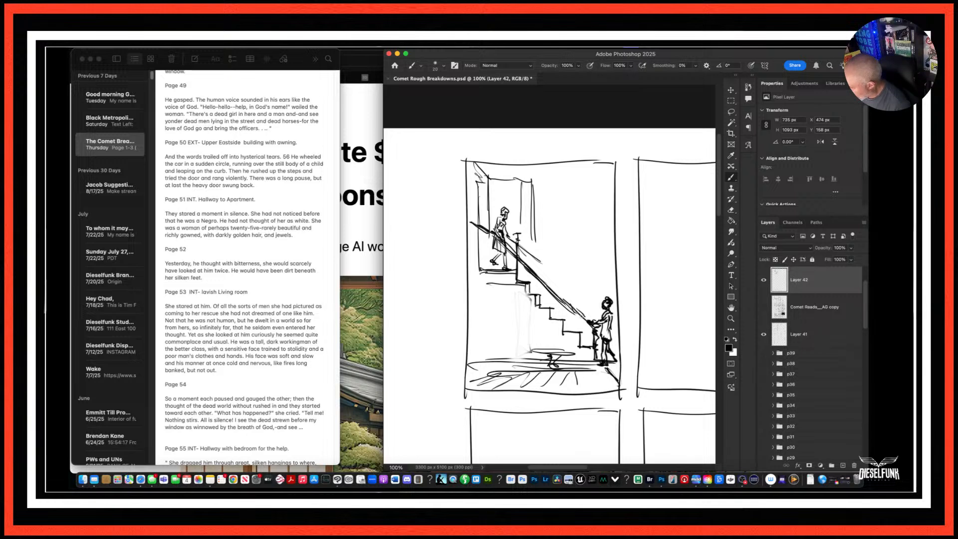
# Fill in the staircase scene with balusters, an oval rug, a long table with a plant, and a slanted line under the steps.
pyautogui.moveTo(504, 236)
pyautogui.mouseDown()
pyautogui.moveTo(596, 323)
pyautogui.moveTo(572, 336)
pyautogui.mouseUp()
pyautogui.moveTo(557, 297)
pyautogui.mouseDown()
pyautogui.moveTo(553, 319)
pyautogui.moveTo(604, 364)
pyautogui.moveTo(606, 384)
pyautogui.moveTo(482, 375)
pyautogui.moveTo(574, 383)
pyautogui.mouseUp()
pyautogui.moveTo(531, 352)
pyautogui.mouseDown()
pyautogui.moveTo(506, 344)
pyautogui.moveTo(560, 348)
pyautogui.moveTo(476, 345)
pyautogui.moveTo(567, 350)
pyautogui.moveTo(505, 345)
pyautogui.moveTo(559, 352)
pyautogui.moveTo(549, 371)
pyautogui.moveTo(499, 353)
pyautogui.moveTo(465, 355)
pyautogui.moveTo(497, 337)
pyautogui.moveTo(511, 361)
pyautogui.mouseUp()
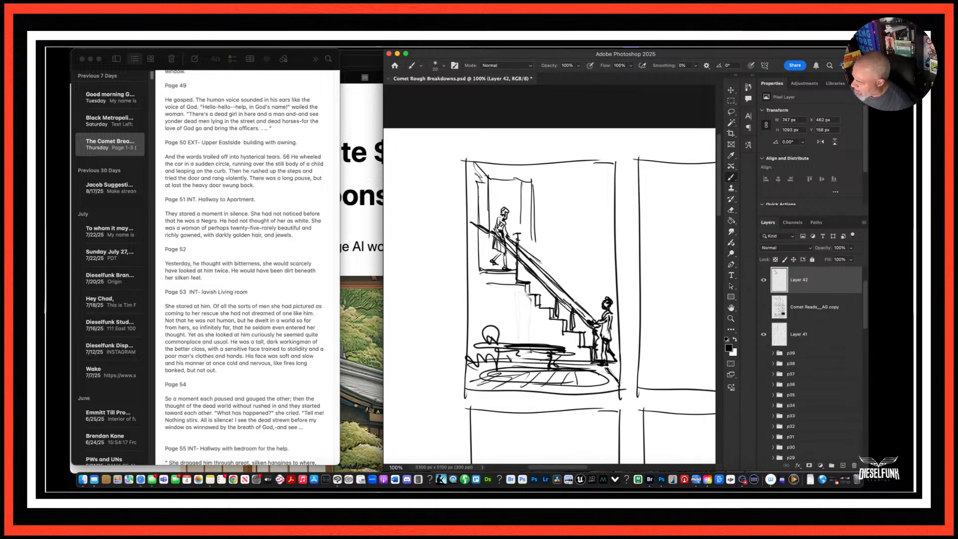
pyautogui.moveTo(517, 281); pyautogui.dragTo(588, 360)
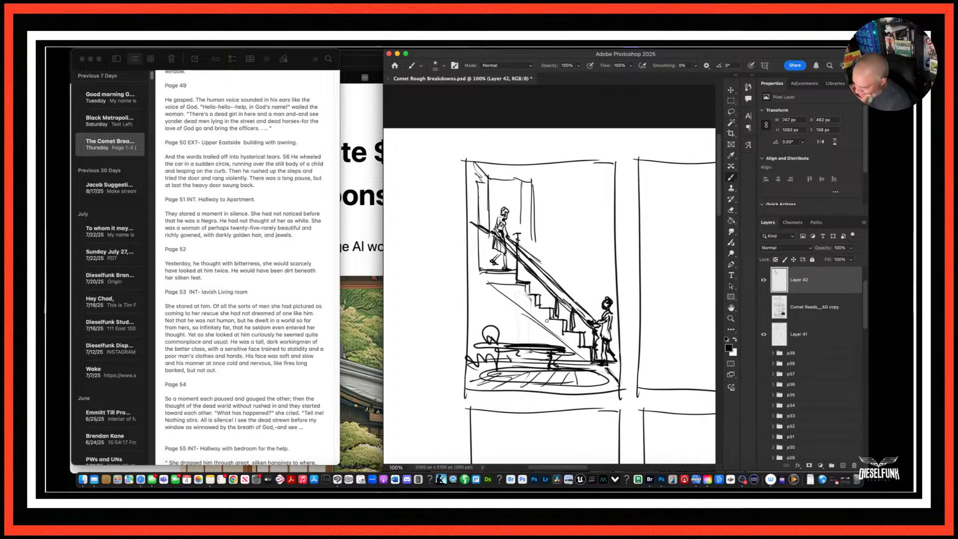
# Sketch a framed portrait with shaded edges on the wall above the stairs and add wall lines near the ceiling and a small oval.
pyautogui.moveTo(486, 177)
pyautogui.mouseDown()
pyautogui.moveTo(514, 167)
pyautogui.moveTo(541, 190)
pyautogui.moveTo(567, 185)
pyautogui.moveTo(556, 239)
pyautogui.moveTo(582, 255)
pyautogui.moveTo(582, 201)
pyautogui.mouseUp()
pyautogui.moveTo(583, 241)
pyautogui.mouseDown()
pyautogui.moveTo(582, 205)
pyautogui.moveTo(560, 201)
pyautogui.moveTo(563, 189)
pyautogui.moveTo(581, 247)
pyautogui.mouseUp()
pyautogui.moveTo(578, 194)
pyautogui.mouseDown()
pyautogui.moveTo(579, 248)
pyautogui.moveTo(550, 192)
pyautogui.moveTo(567, 256)
pyautogui.moveTo(588, 255)
pyautogui.moveTo(589, 210)
pyautogui.moveTo(583, 247)
pyautogui.mouseUp()
pyautogui.moveTo(583, 250); pyautogui.dragTo(564, 248)
pyautogui.moveTo(567, 204)
pyautogui.mouseDown()
pyautogui.moveTo(560, 235)
pyautogui.moveTo(604, 278)
pyautogui.moveTo(613, 333)
pyautogui.moveTo(601, 355)
pyautogui.mouseUp()
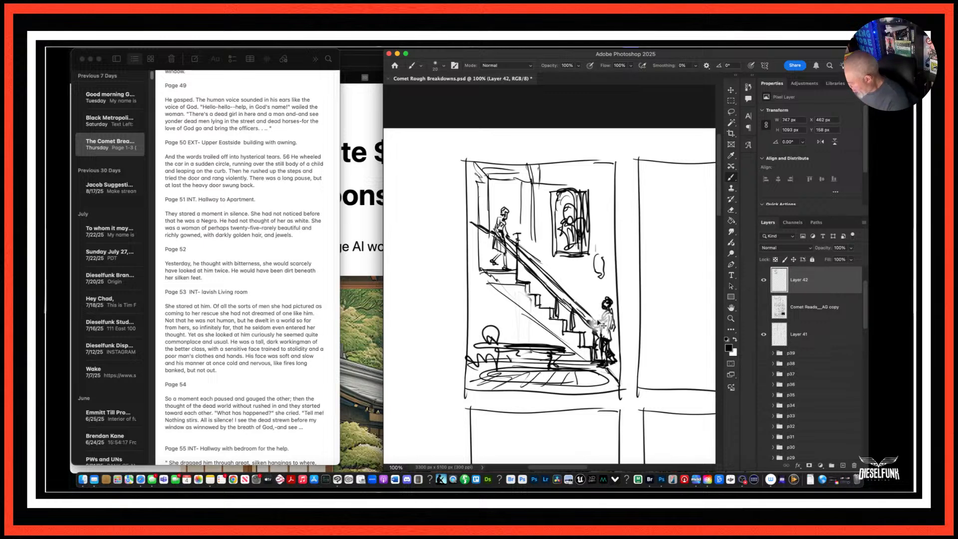
# Darken and refine the head, clothing and legs of the figure standing at the foot of the stairs.
pyautogui.press('super+equal')
pyautogui.press('super+equal')
pyautogui.moveTo(607, 249)
pyautogui.mouseDown()
pyautogui.moveTo(610, 312)
pyautogui.moveTo(533, 220)
pyautogui.mouseUp()
pyautogui.moveTo(603, 282)
pyautogui.mouseDown()
pyautogui.moveTo(605, 303)
pyautogui.moveTo(625, 277)
pyautogui.moveTo(614, 257)
pyautogui.moveTo(606, 279)
pyautogui.moveTo(631, 262)
pyautogui.moveTo(634, 349)
pyautogui.moveTo(610, 346)
pyautogui.mouseUp()
pyautogui.moveTo(604, 289)
pyautogui.mouseDown()
pyautogui.moveTo(570, 299)
pyautogui.moveTo(589, 314)
pyautogui.moveTo(583, 299)
pyautogui.moveTo(603, 301)
pyautogui.moveTo(592, 307)
pyautogui.moveTo(619, 288)
pyautogui.moveTo(602, 328)
pyautogui.moveTo(632, 306)
pyautogui.moveTo(642, 315)
pyautogui.moveTo(628, 251)
pyautogui.moveTo(639, 332)
pyautogui.moveTo(634, 295)
pyautogui.moveTo(615, 285)
pyautogui.moveTo(604, 429)
pyautogui.moveTo(633, 421)
pyautogui.moveTo(633, 410)
pyautogui.moveTo(626, 426)
pyautogui.moveTo(654, 424)
pyautogui.mouseUp()
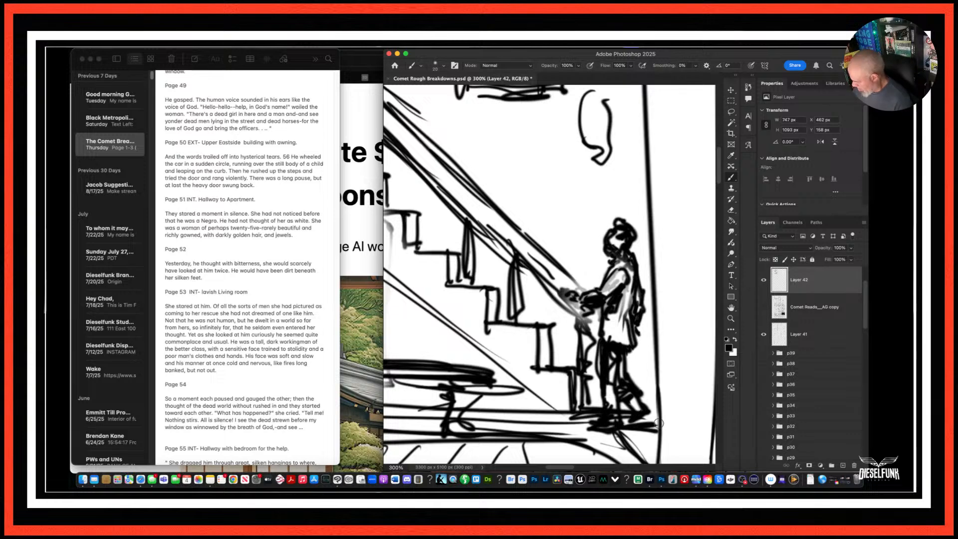
pyautogui.press('super+1')
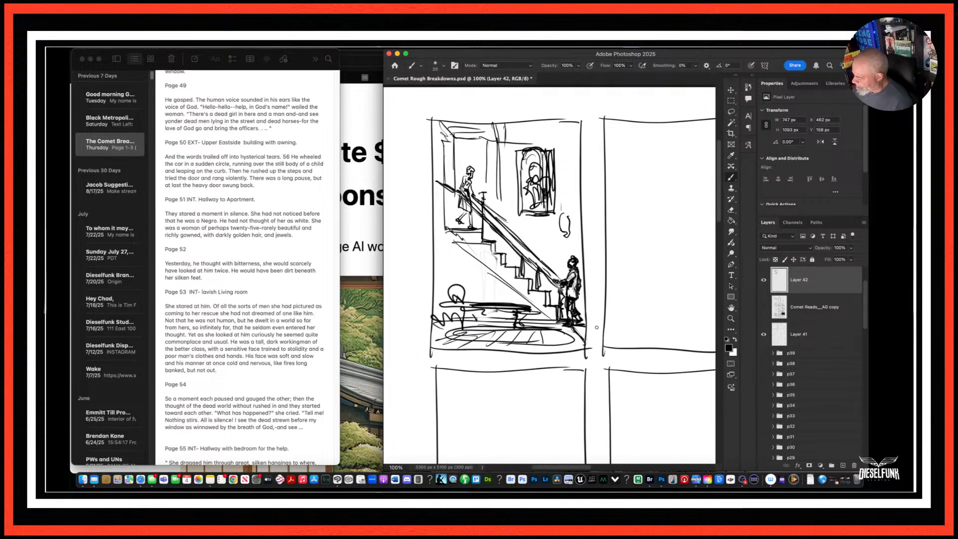
# Complete two small oval ornaments on the wall below the framed portrait, and detail the upper figure's skirt and the upper balusters.
pyautogui.hscroll(-3, 549, 274)
pyautogui.scroll(1, 549, 275)
pyautogui.moveTo(612, 250)
pyautogui.mouseDown()
pyautogui.moveTo(611, 228)
pyautogui.moveTo(584, 259)
pyautogui.moveTo(594, 245)
pyautogui.moveTo(594, 267)
pyautogui.moveTo(589, 252)
pyautogui.mouseUp()
pyautogui.moveTo(528, 185)
pyautogui.mouseDown()
pyautogui.moveTo(524, 250)
pyautogui.moveTo(533, 270)
pyautogui.moveTo(551, 268)
pyautogui.moveTo(550, 280)
pyautogui.moveTo(550, 249)
pyautogui.moveTo(549, 275)
pyautogui.mouseUp()
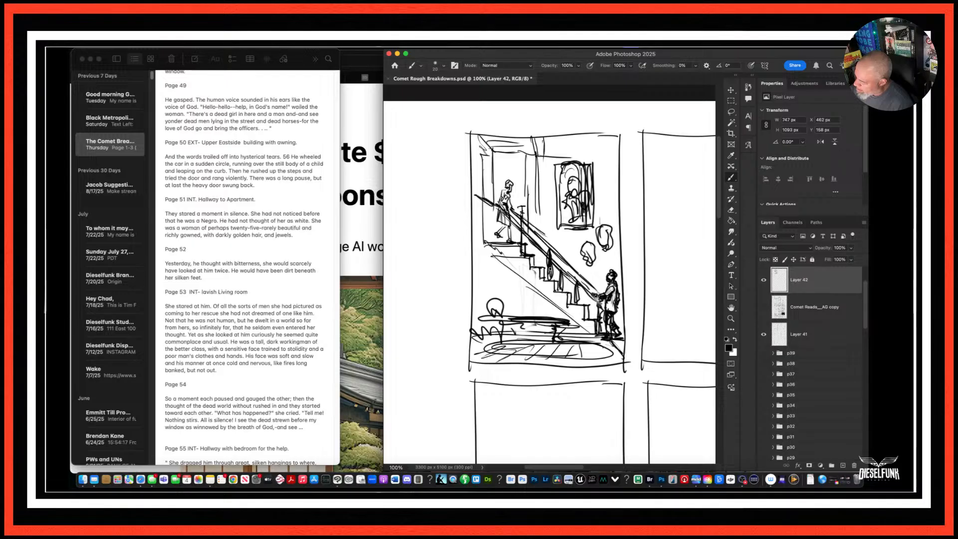
pyautogui.moveTo(538, 237)
pyautogui.mouseDown()
pyautogui.moveTo(537, 266)
pyautogui.moveTo(513, 239)
pyautogui.moveTo(496, 244)
pyautogui.moveTo(504, 231)
pyautogui.moveTo(495, 224)
pyautogui.mouseUp()
pyautogui.moveTo(496, 220); pyautogui.dragTo(496, 227)
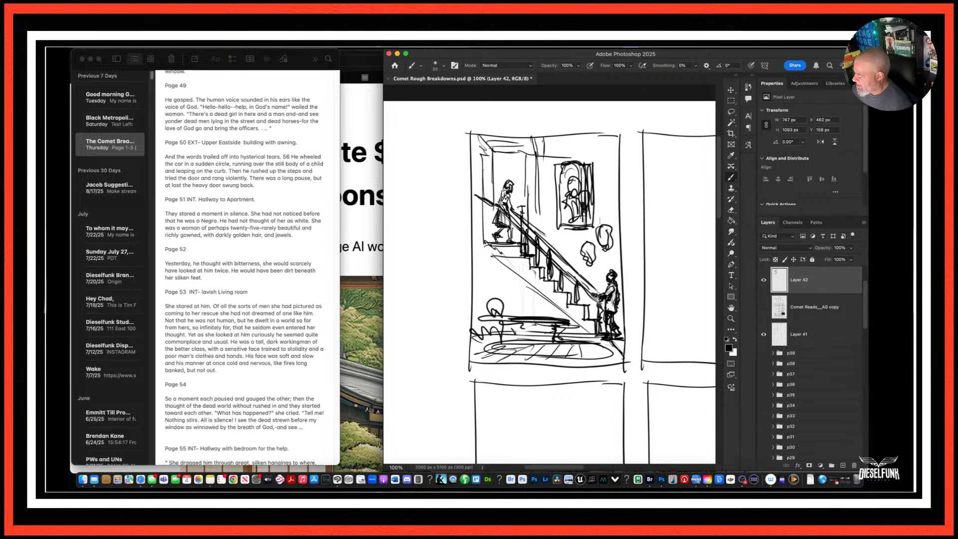
# Strengthen the long table's top edge and draw its legs down to the rug in the staircase panel.
pyautogui.moveTo(478, 319); pyautogui.dragTo(578, 318)
pyautogui.moveTo(563, 320); pyautogui.dragTo(495, 323)
pyautogui.moveTo(534, 321); pyautogui.dragTo(562, 346)
pyautogui.moveTo(505, 326)
pyautogui.mouseDown()
pyautogui.moveTo(501, 354)
pyautogui.moveTo(508, 343)
pyautogui.mouseUp()
pyautogui.moveTo(550, 325); pyautogui.dragTo(557, 353)
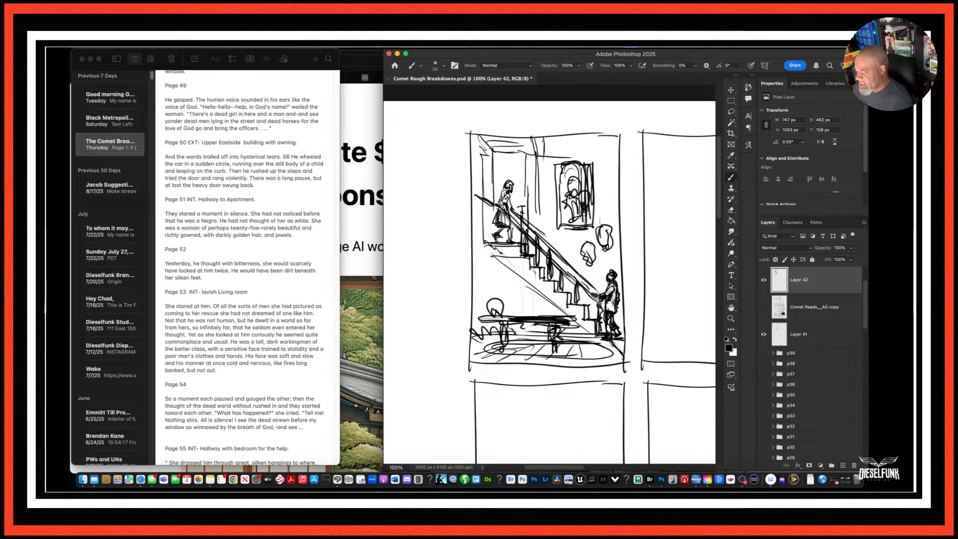
# Read the script notes for pages 51 to 56 to plan the next empty panel.
pyautogui.moveTo(589, 363); pyautogui.dragTo(455, 373)
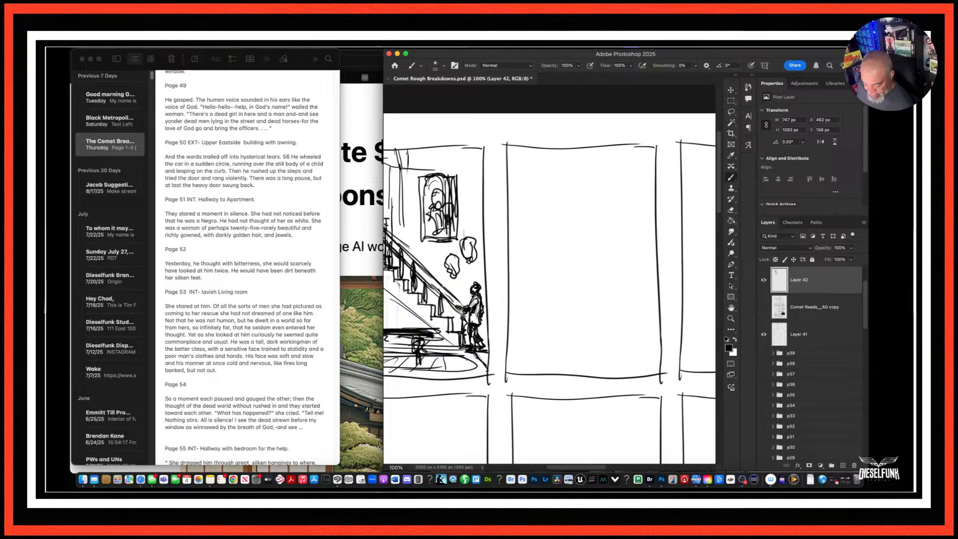
pyautogui.click(152, 480)
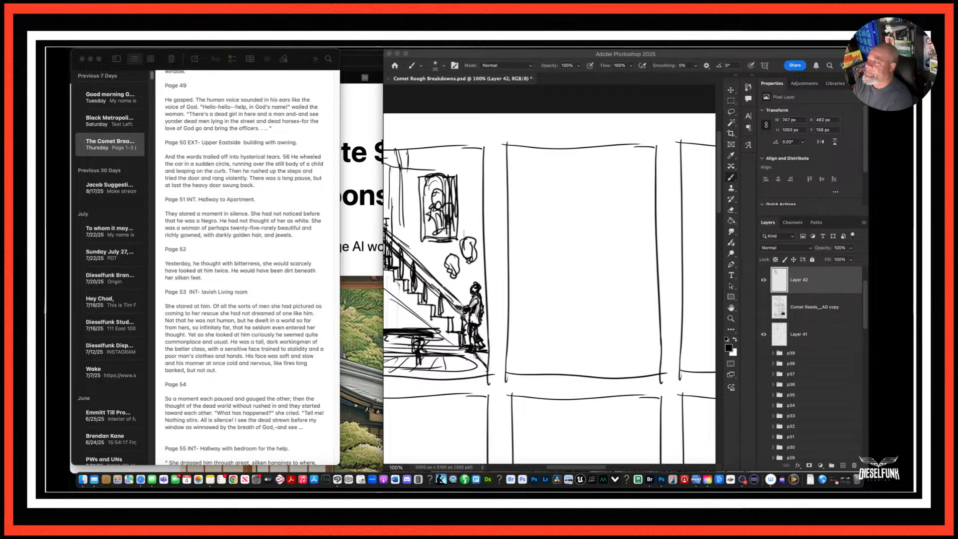
pyautogui.click(569, 375)
pyautogui.hscroll(-5, 579, 369)
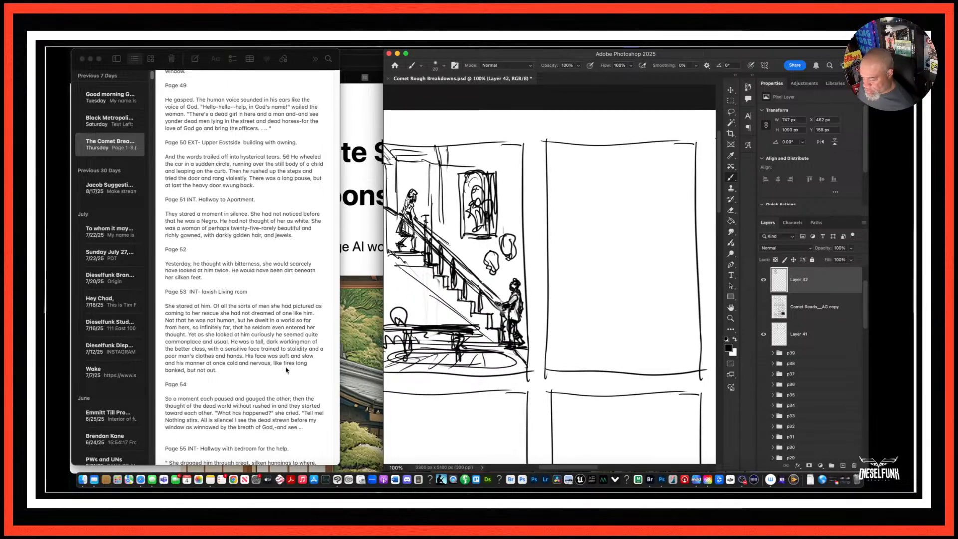
pyautogui.scroll(-3, 243, 356)
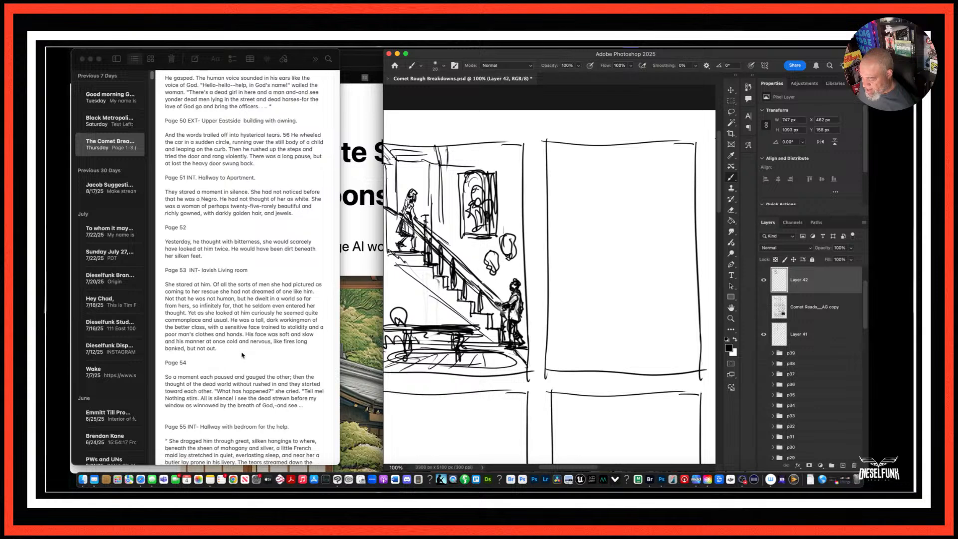
pyautogui.scroll(-5, 243, 355)
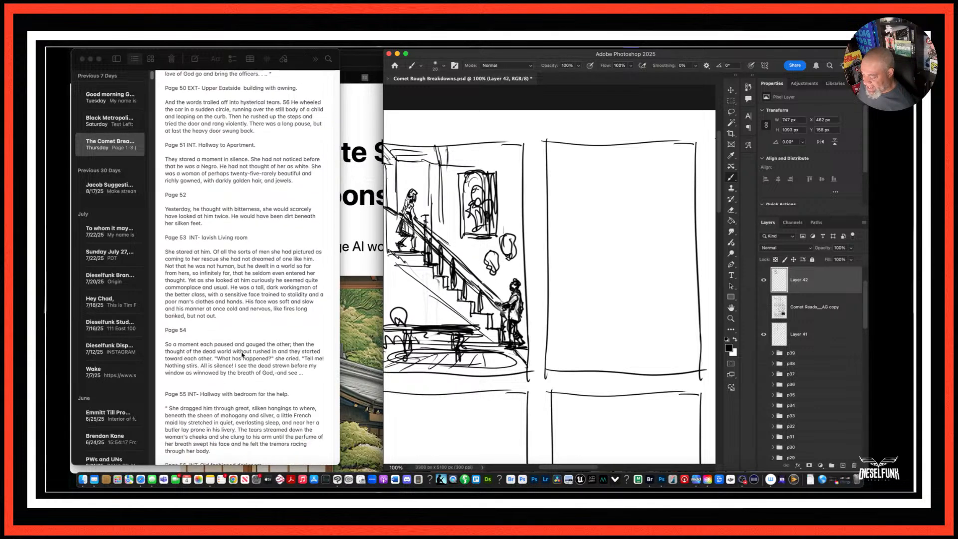
pyautogui.scroll(-2, 242, 356)
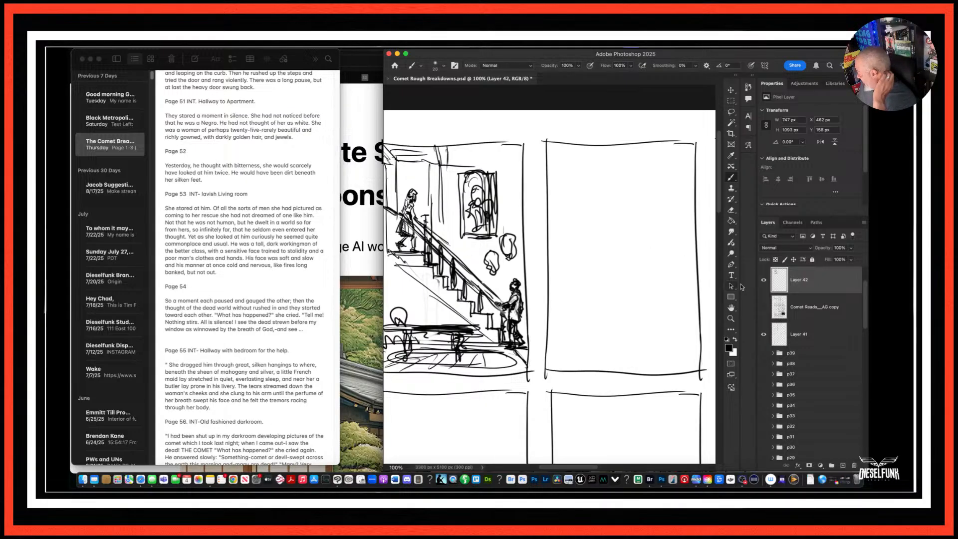
# Show the Comet Reads__AG copy layer in place of Layer 42 and examine its bottom row of pages through the last staircase page.
pyautogui.click(763, 281)
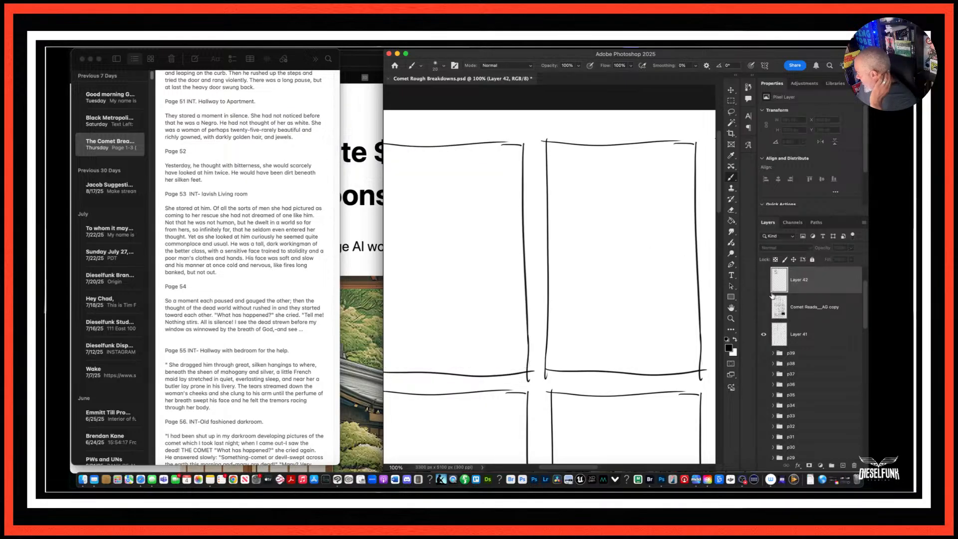
pyautogui.click(763, 310)
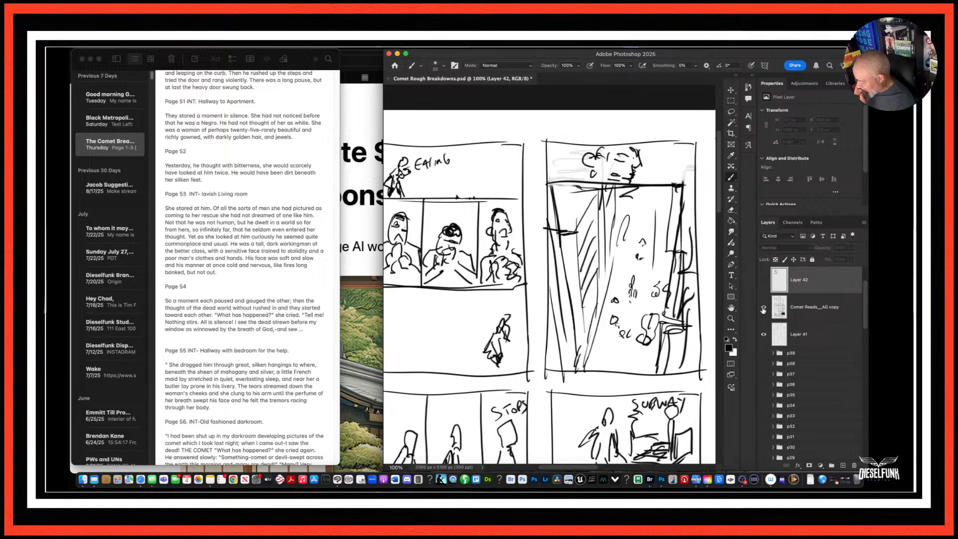
pyautogui.scroll(-10, 679, 308)
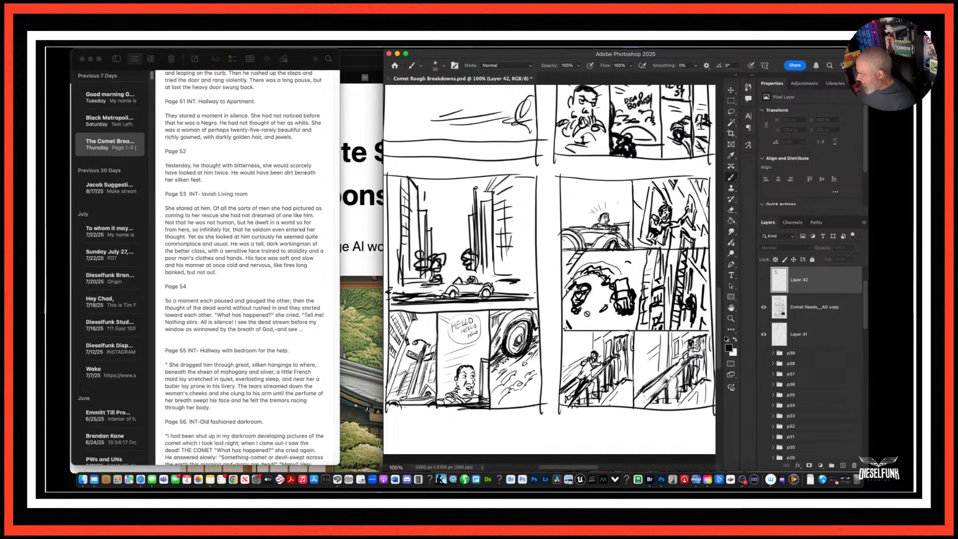
pyautogui.scroll(-5, 622, 322)
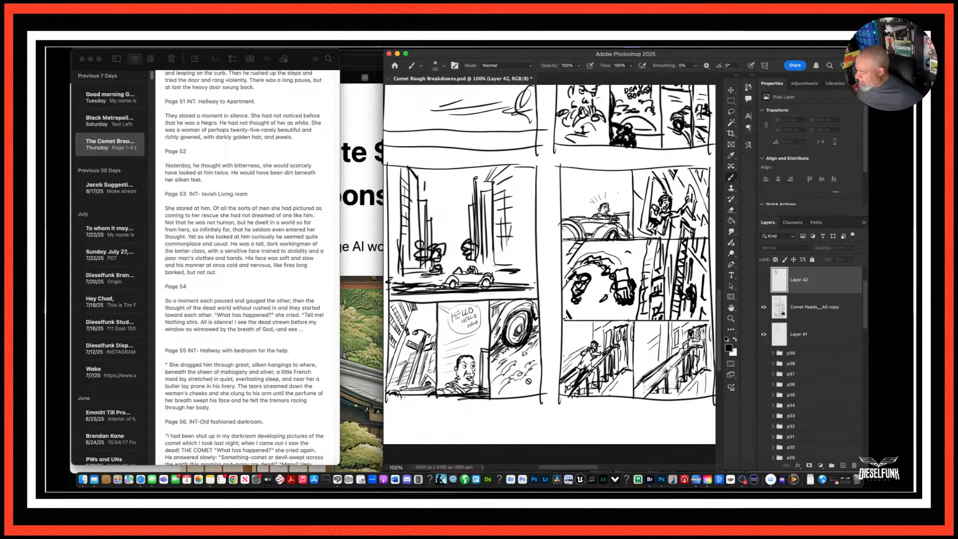
pyautogui.hscroll(5, 614, 288)
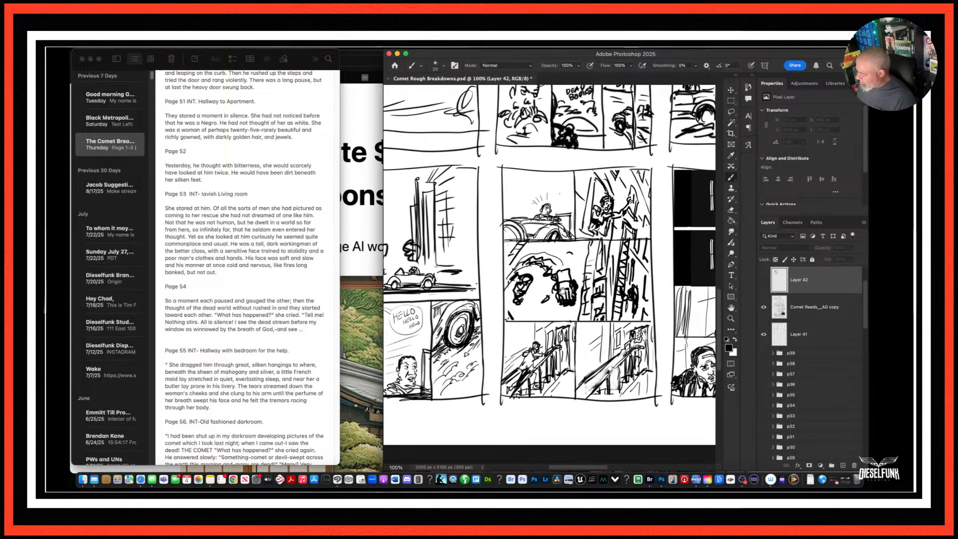
pyautogui.hscroll(2, 505, 289)
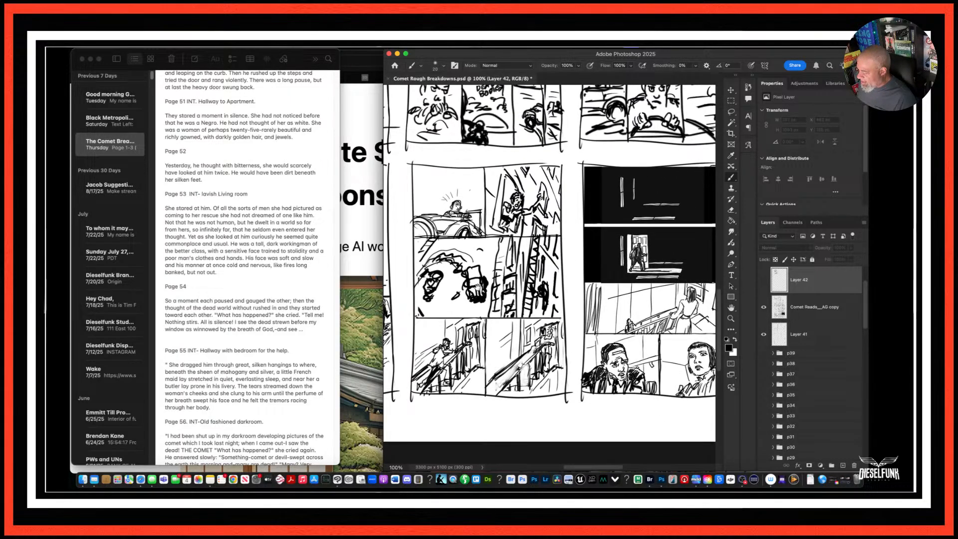
pyautogui.hscroll(4, 579, 279)
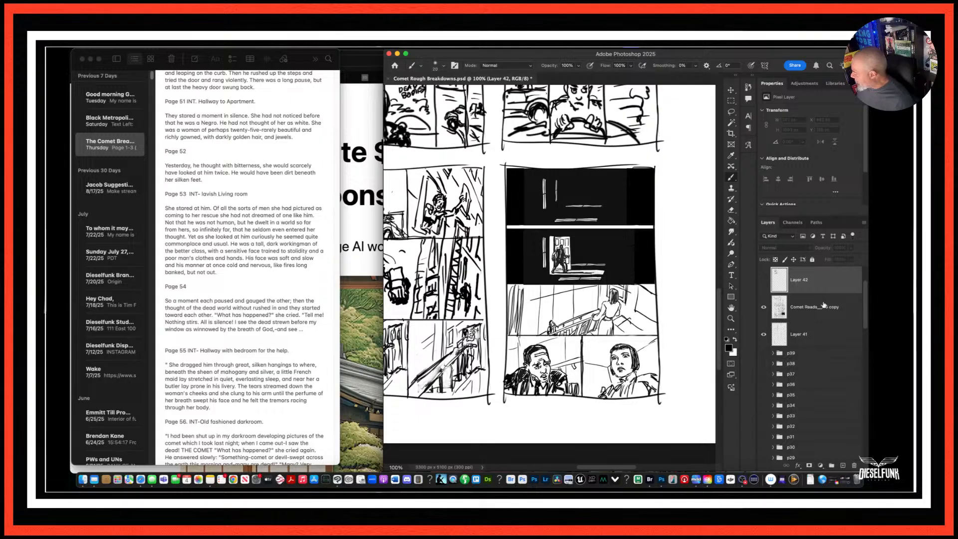
# Copy the two portrait panels at the end of the last page on Comet Reads__AG copy, and make Layer 42 visible instead of it.
pyautogui.click(808, 308)
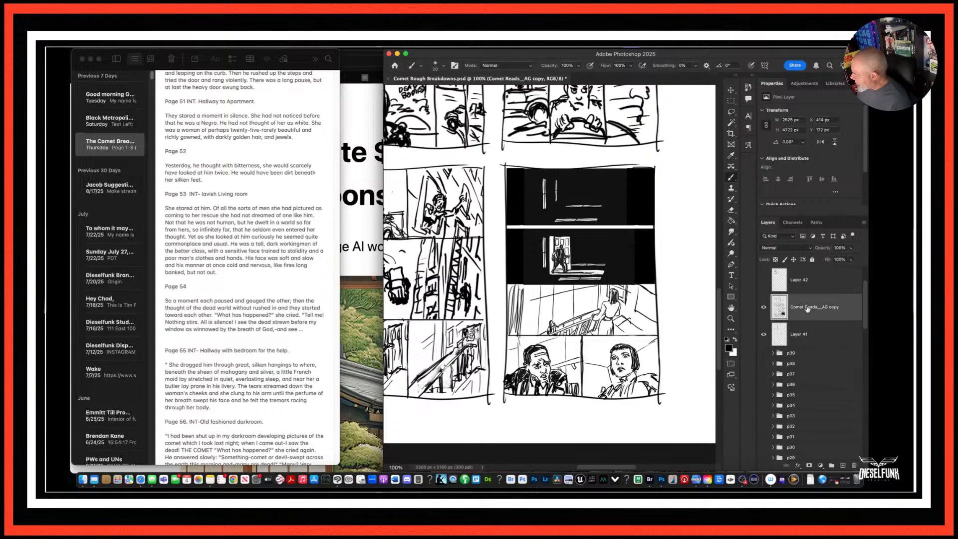
pyautogui.click(732, 102)
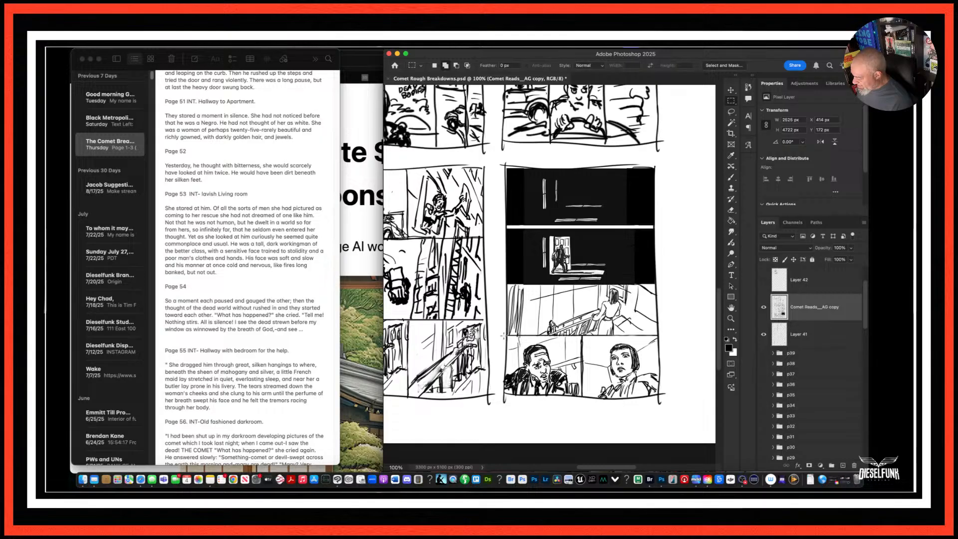
pyautogui.moveTo(506, 335); pyautogui.dragTo(664, 409)
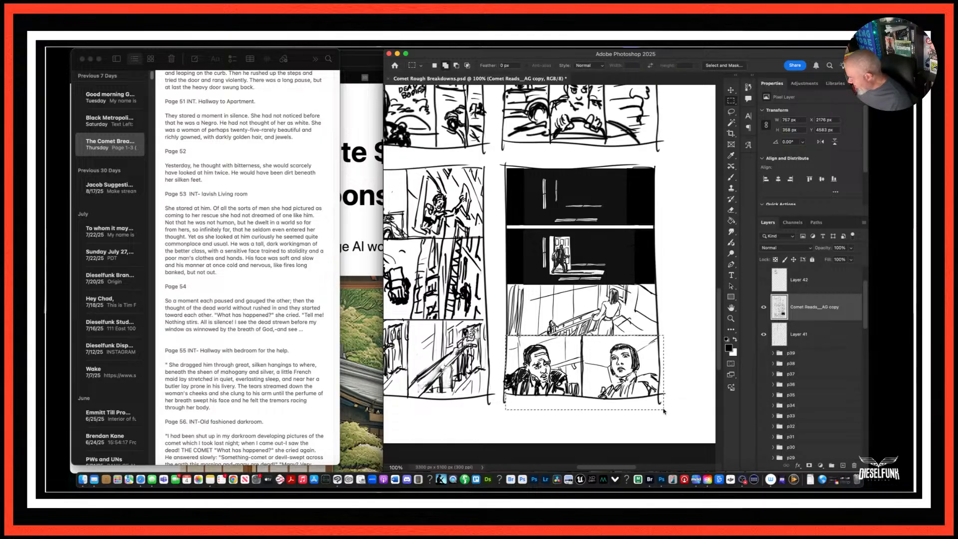
pyautogui.click(764, 311)
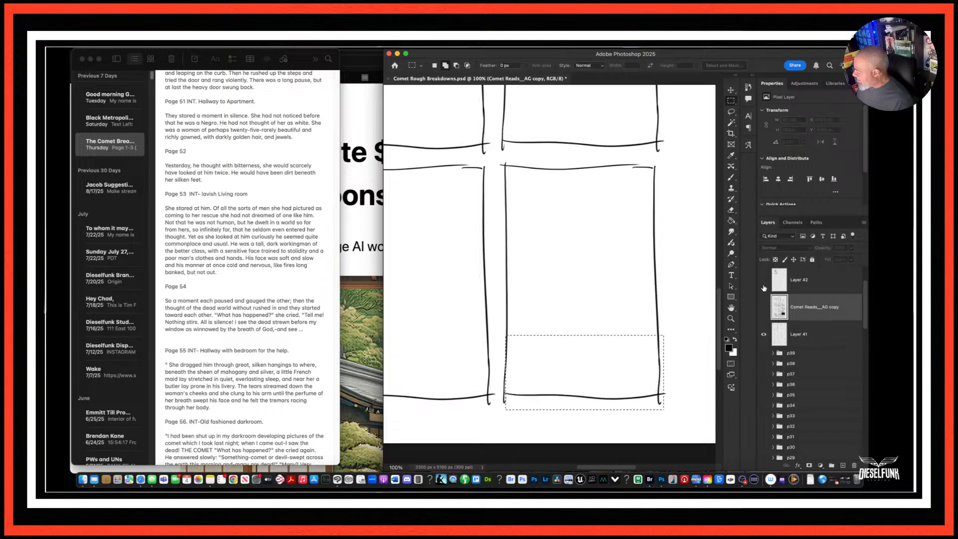
pyautogui.click(588, 277)
# Paste the copied portraits as a new layer near the first staircase panel and hide that layer.
pyautogui.hscroll(-5, 501, 262)
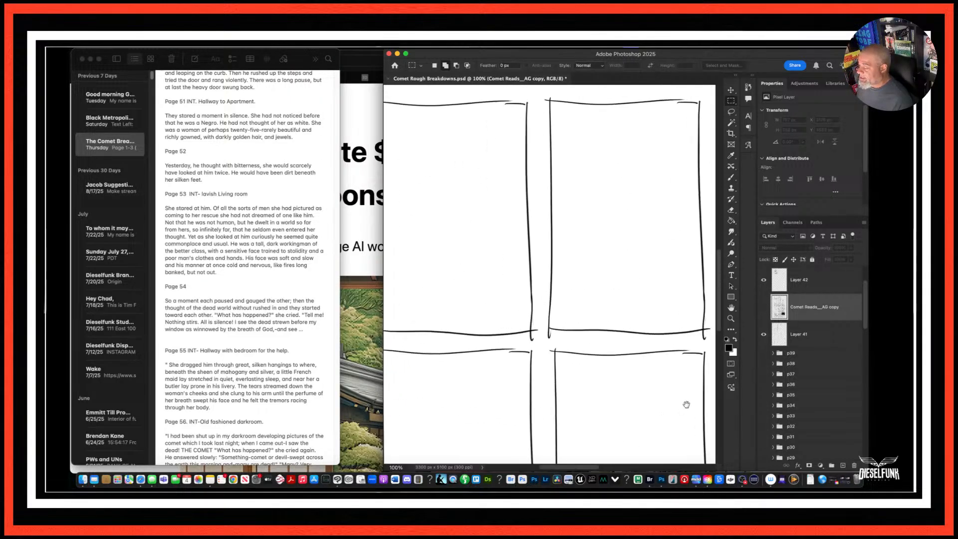
pyautogui.scroll(8, 592, 463)
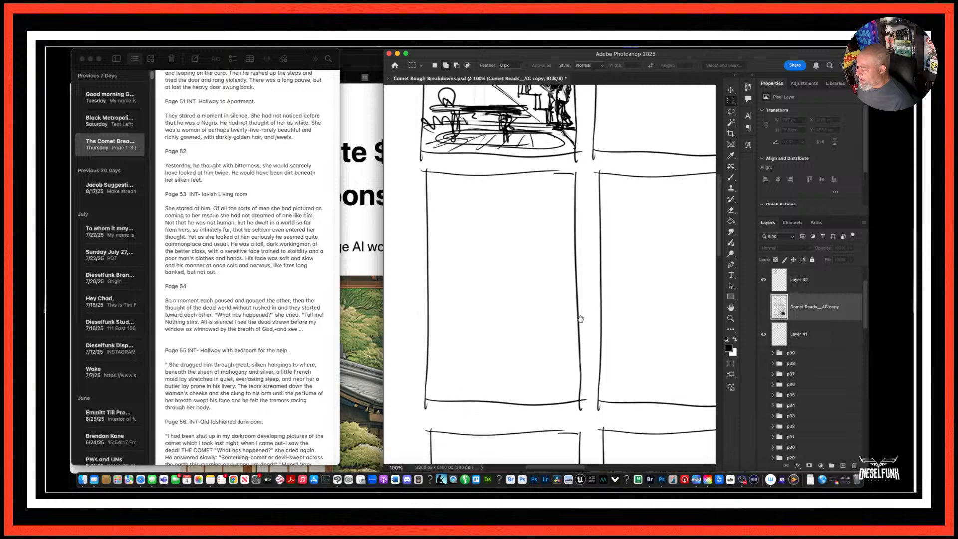
pyautogui.press('super+v')
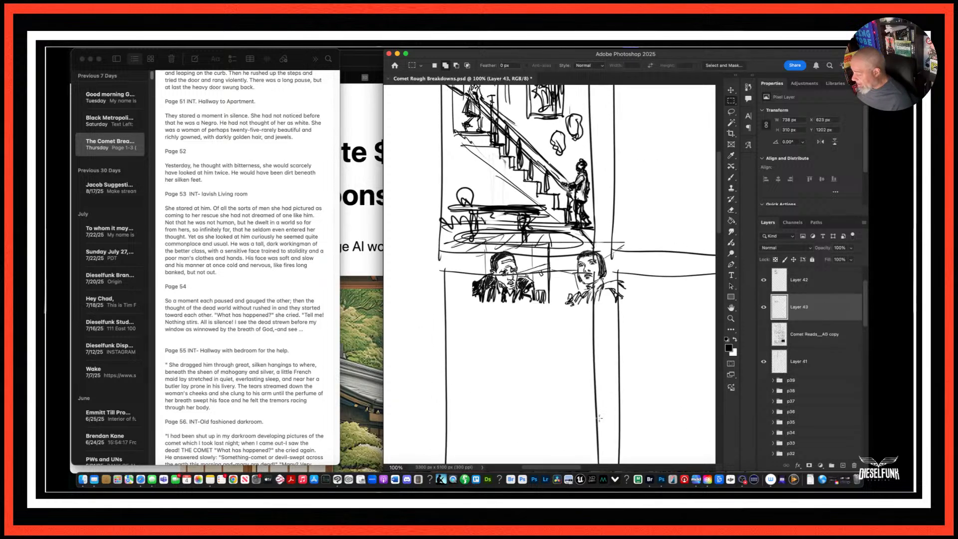
pyautogui.moveTo(613, 300); pyautogui.dragTo(619, 398)
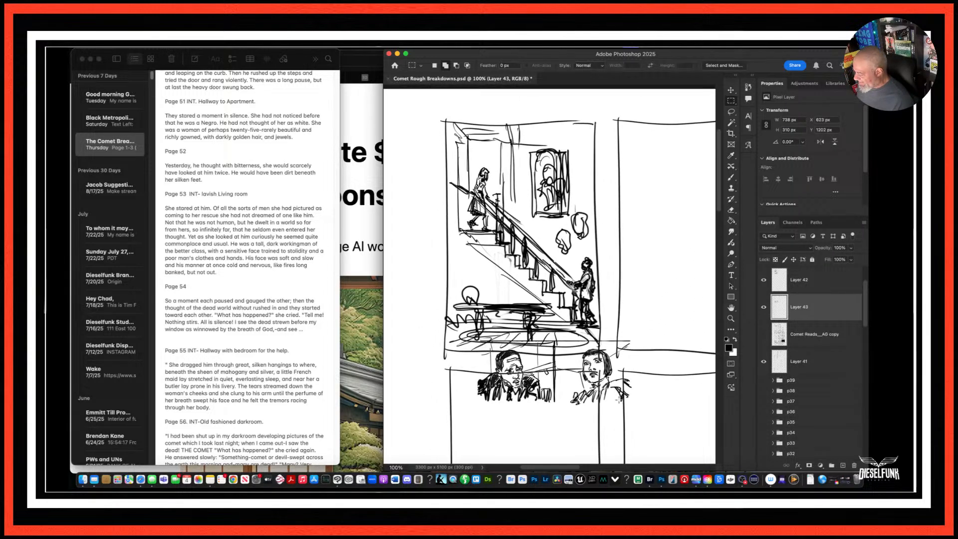
pyautogui.click(764, 307)
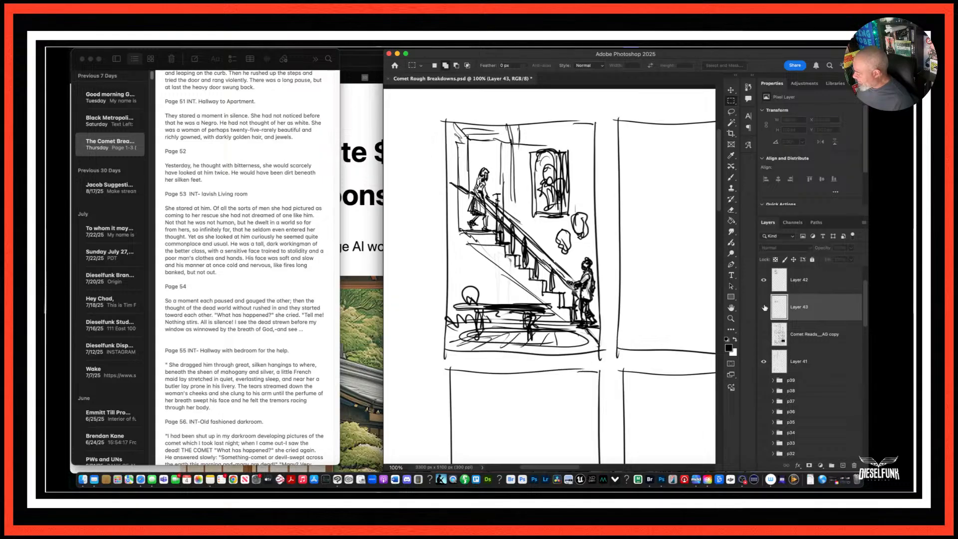
# Scale the staircase drawing on Layer 42 to about 75% width and 66% height, centred in the first page frame.
pyautogui.click(812, 287)
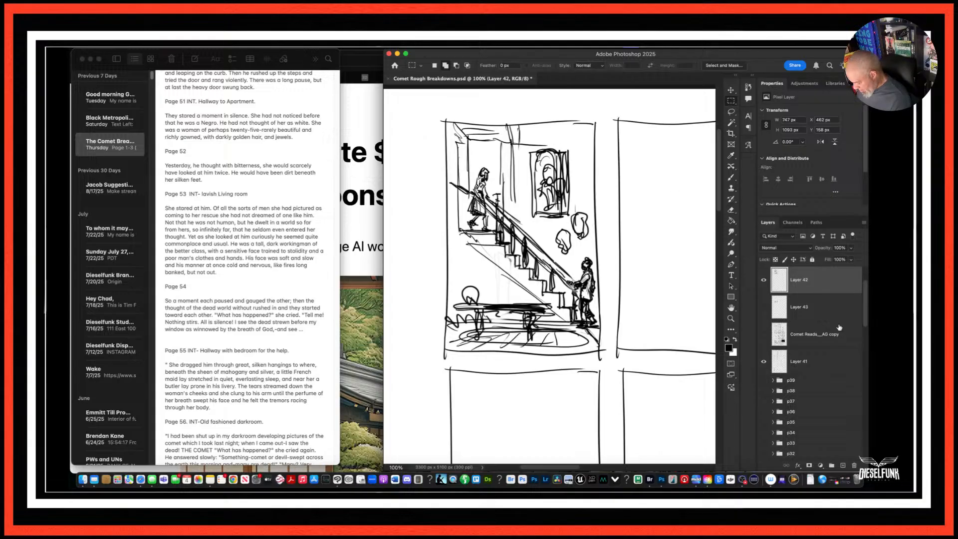
pyautogui.press('super+t')
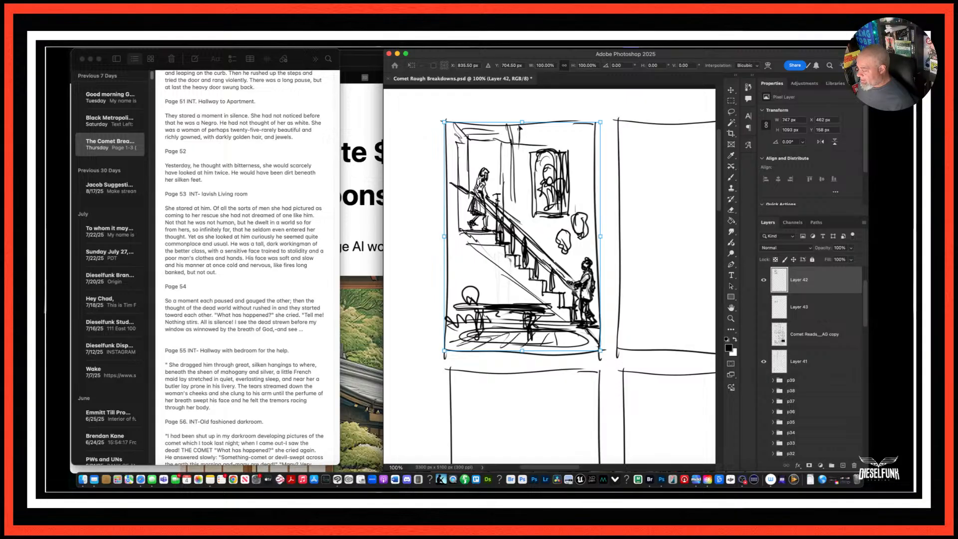
pyautogui.moveTo(522, 122); pyautogui.dragTo(523, 162)
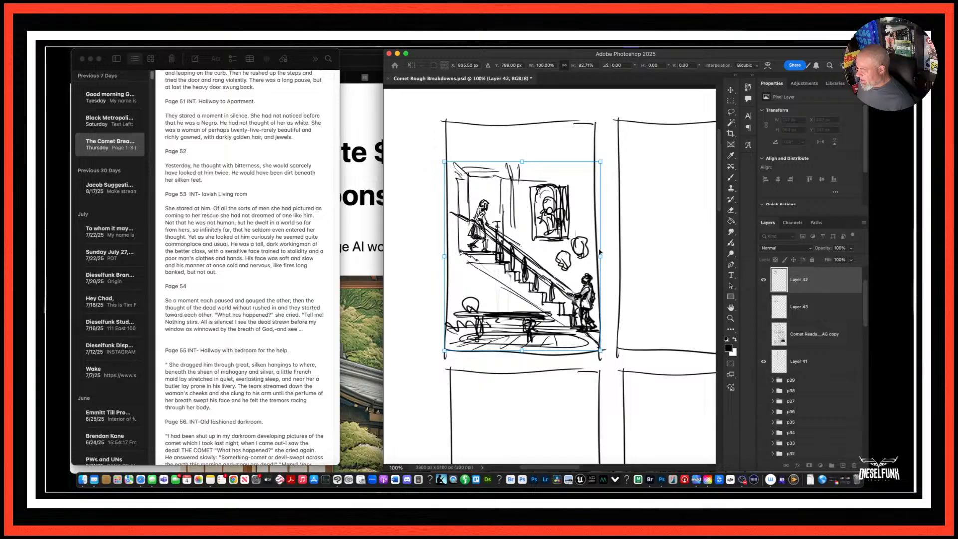
pyautogui.moveTo(601, 257); pyautogui.dragTo(592, 258)
pyautogui.moveTo(590, 164); pyautogui.dragTo(566, 196)
pyautogui.moveTo(556, 230); pyautogui.dragTo(567, 195)
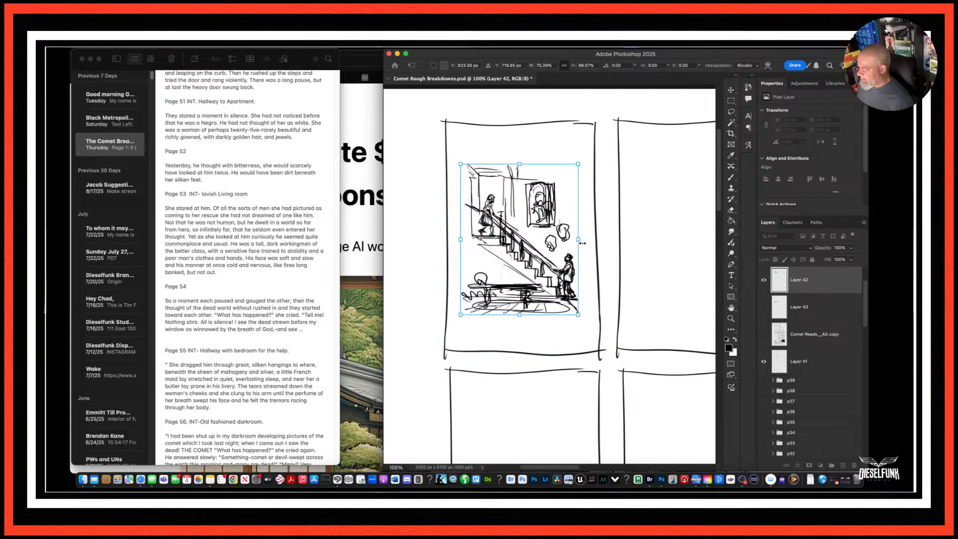
pyautogui.press('Return')
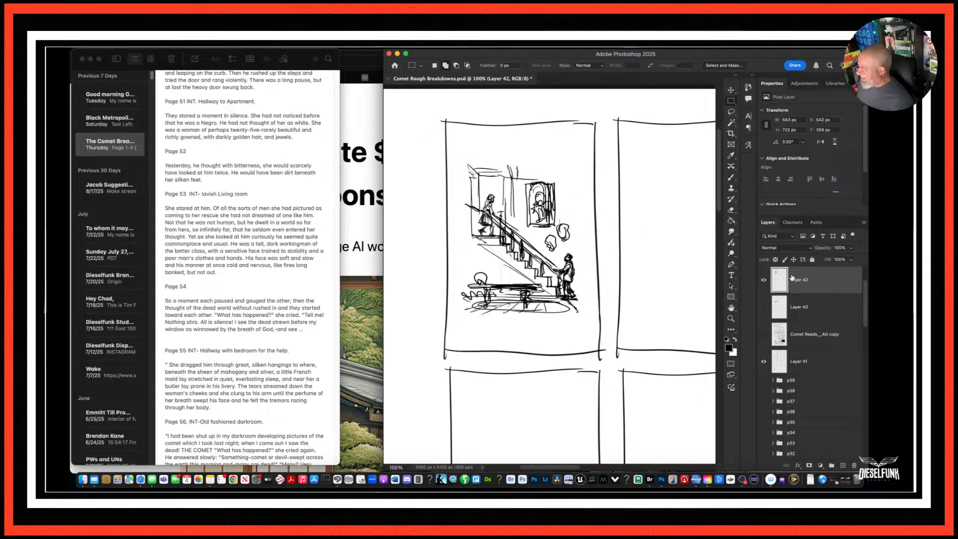
# Flip the portraits on Layer 43 horizontally and move the woman's portrait to the upper-left corner of the first page frame.
pyautogui.click(764, 308)
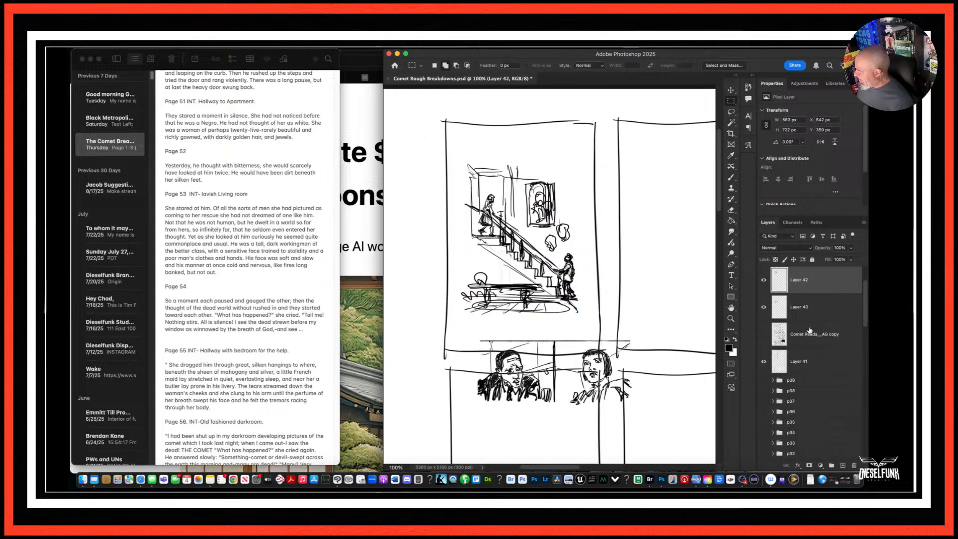
pyautogui.click(811, 332)
pyautogui.click(803, 310)
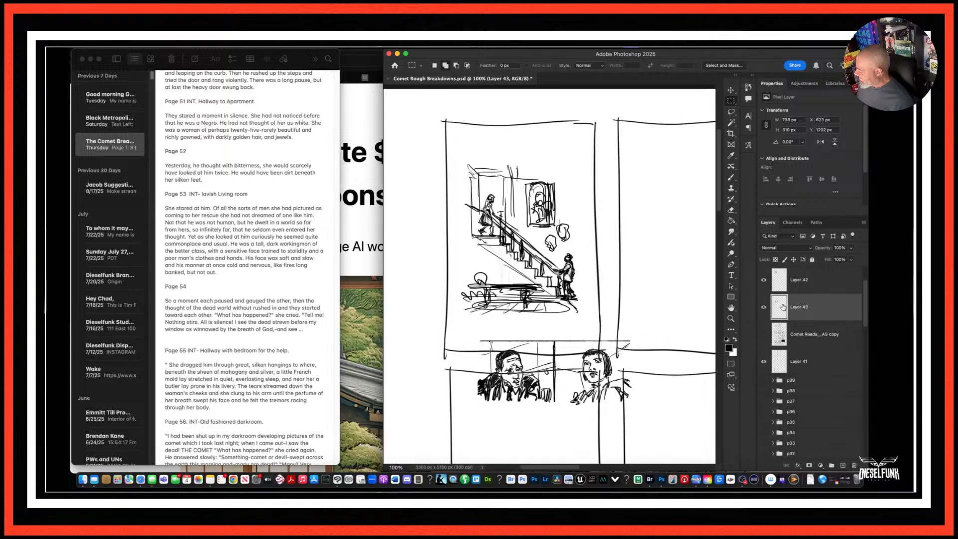
pyautogui.press('super+t')
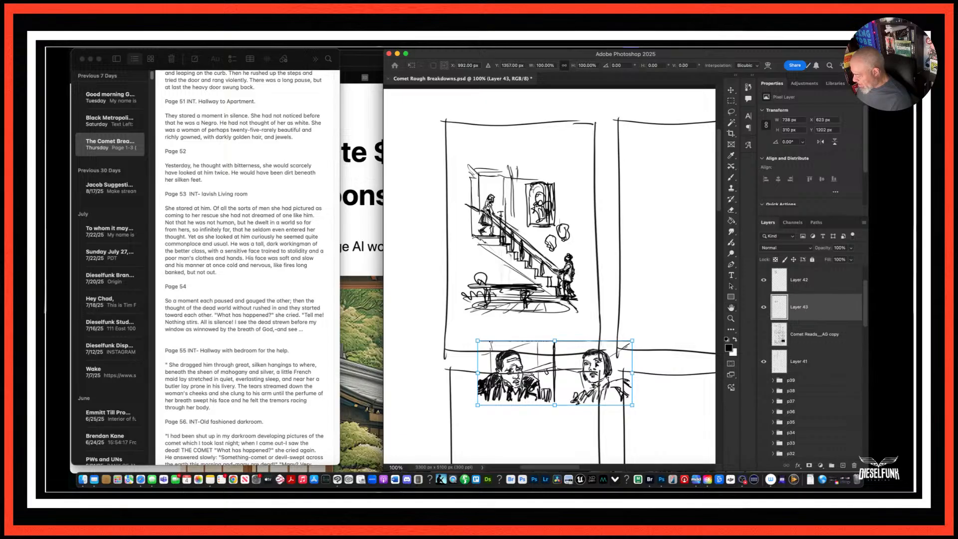
pyautogui.rightClick(590, 369)
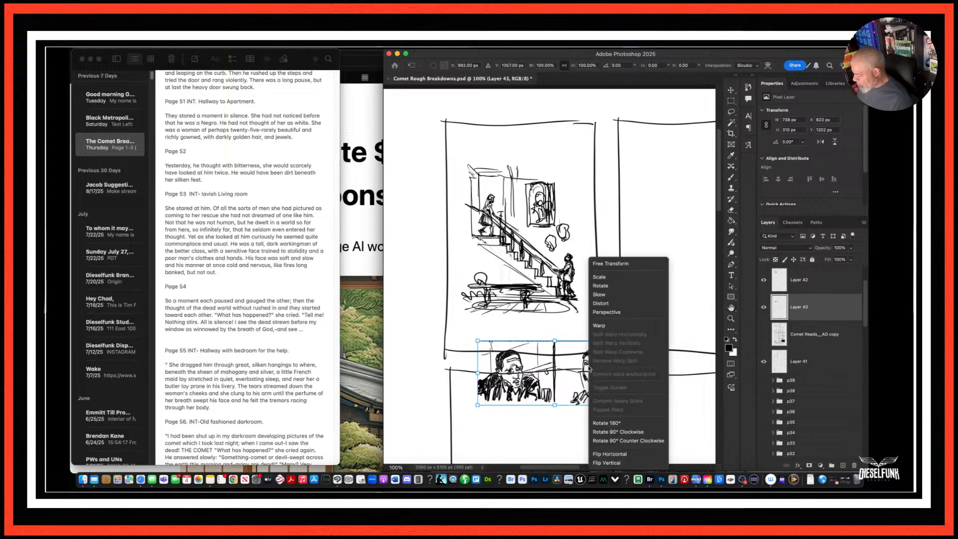
pyautogui.click(615, 455)
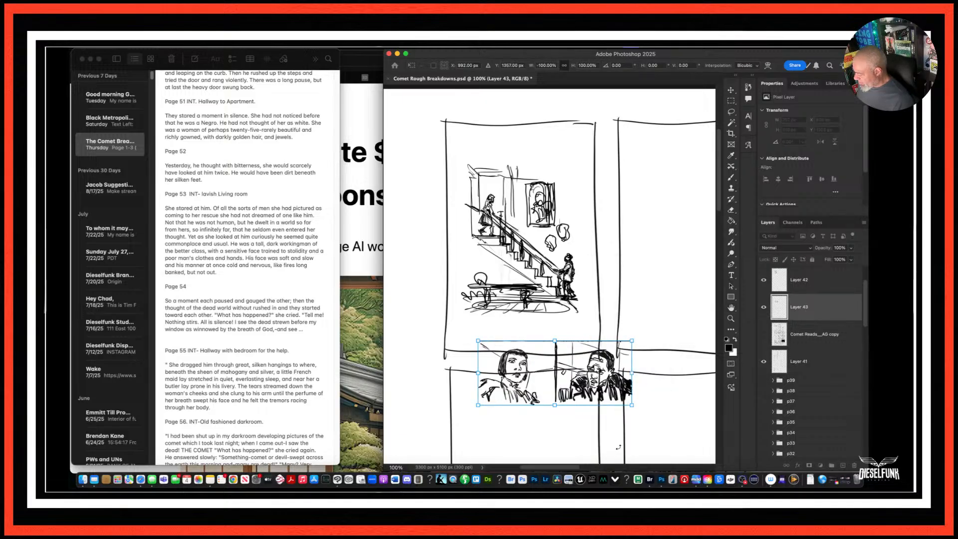
pyautogui.press('Return')
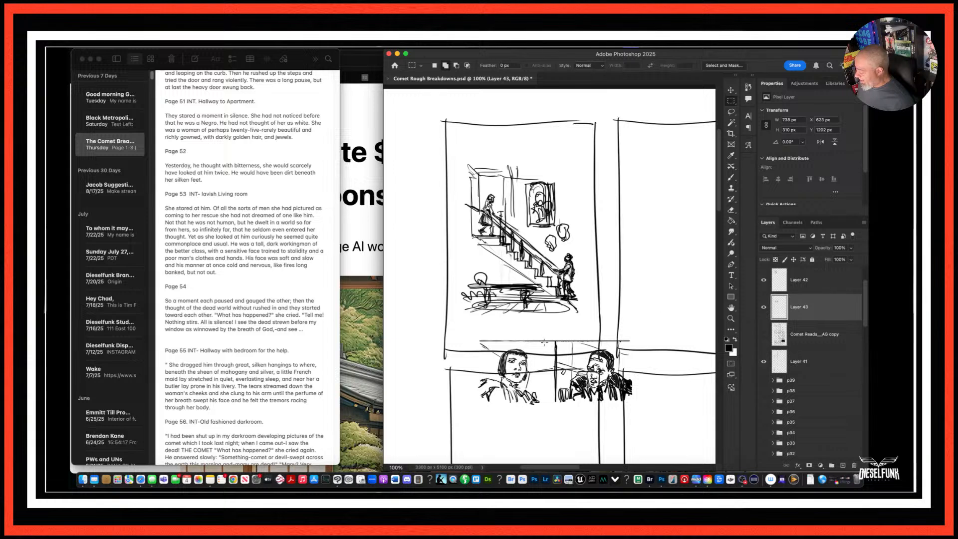
pyautogui.moveTo(461, 335)
pyautogui.mouseDown()
pyautogui.moveTo(551, 412)
pyautogui.moveTo(535, 176)
pyautogui.moveTo(512, 173)
pyautogui.mouseUp()
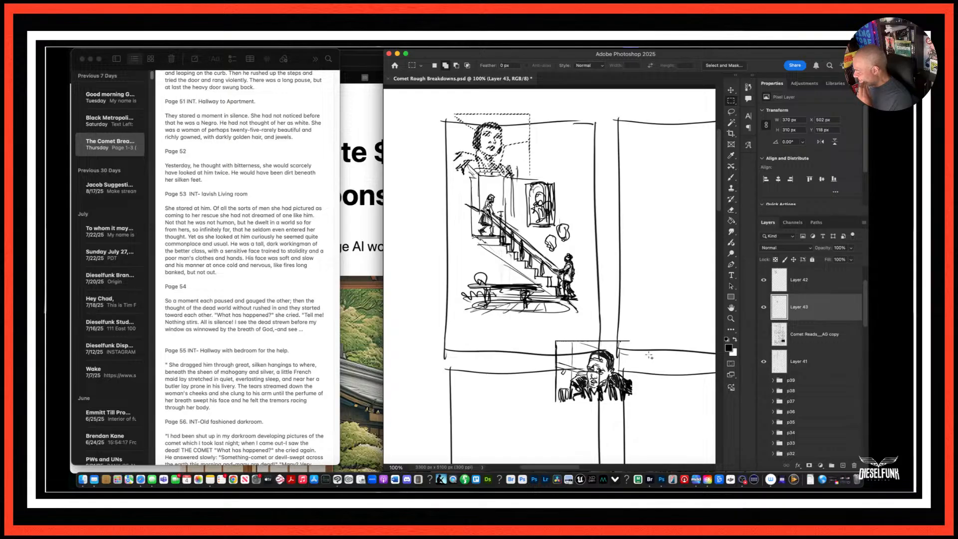
pyautogui.moveTo(646, 328)
pyautogui.mouseDown()
pyautogui.moveTo(558, 422)
pyautogui.moveTo(545, 423)
pyautogui.mouseUp()
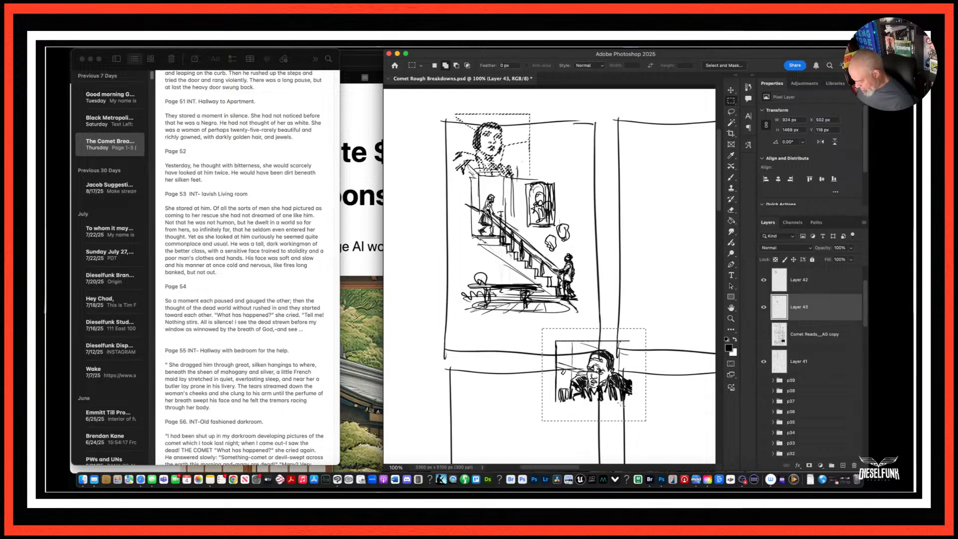
pyautogui.moveTo(623, 393); pyautogui.dragTo(609, 345)
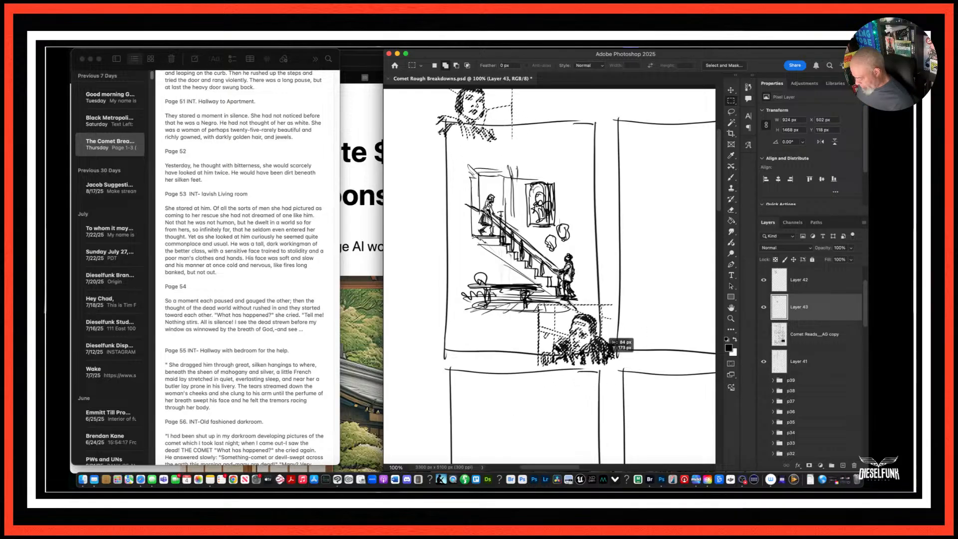
pyautogui.press('super+z')
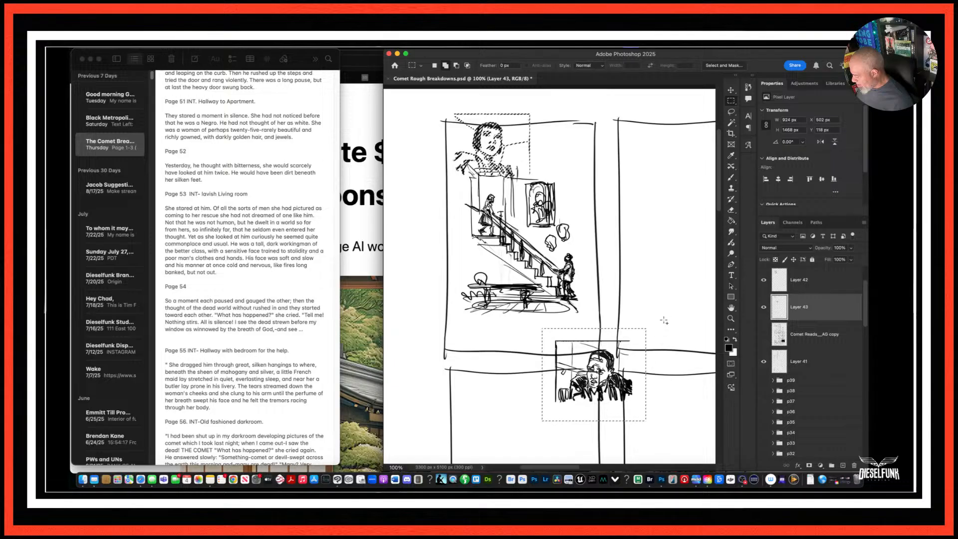
pyautogui.press('super+s')
pyautogui.press('super+d')
# Move the man's portrait on Layer 43 into the lower-right corner of the first page frame and clear the selection.
pyautogui.moveTo(648, 336); pyautogui.dragTo(553, 411)
pyautogui.moveTo(626, 376); pyautogui.dragTo(590, 330)
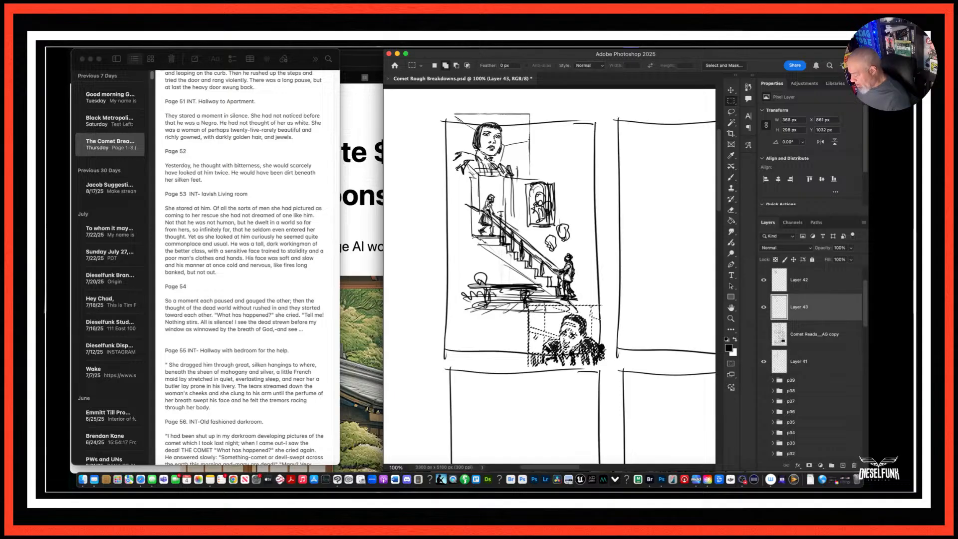
pyautogui.press('super+d')
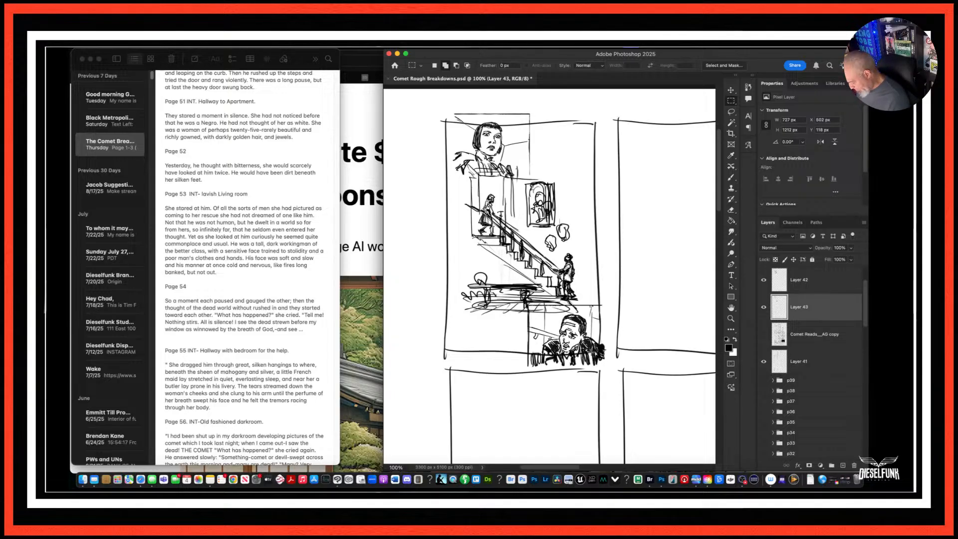
# Scale both portraits on Layer 43 together to about 91% so they fit inside the first page frame's borders.
pyautogui.press('super+t')
pyautogui.moveTo(604, 368); pyautogui.dragTo(596, 353)
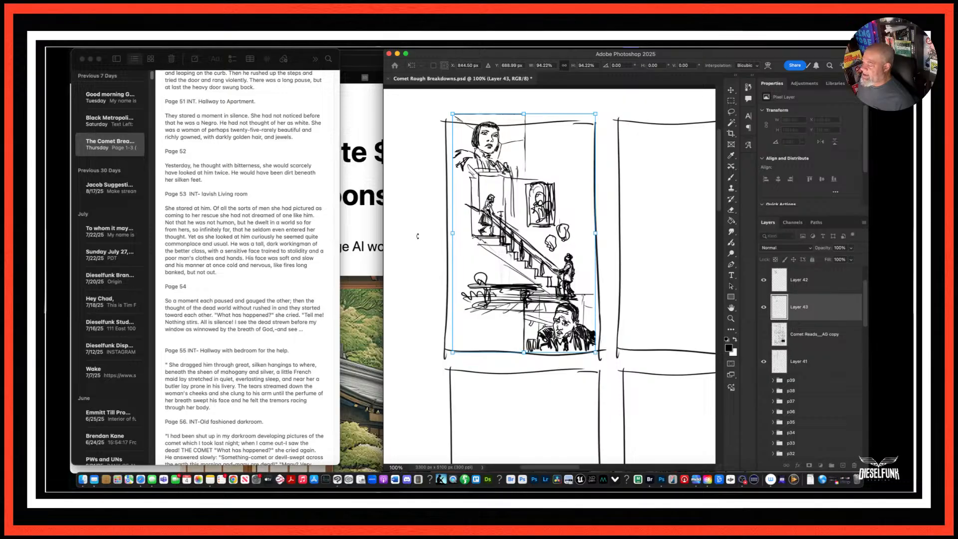
pyautogui.moveTo(453, 115); pyautogui.dragTo(460, 123)
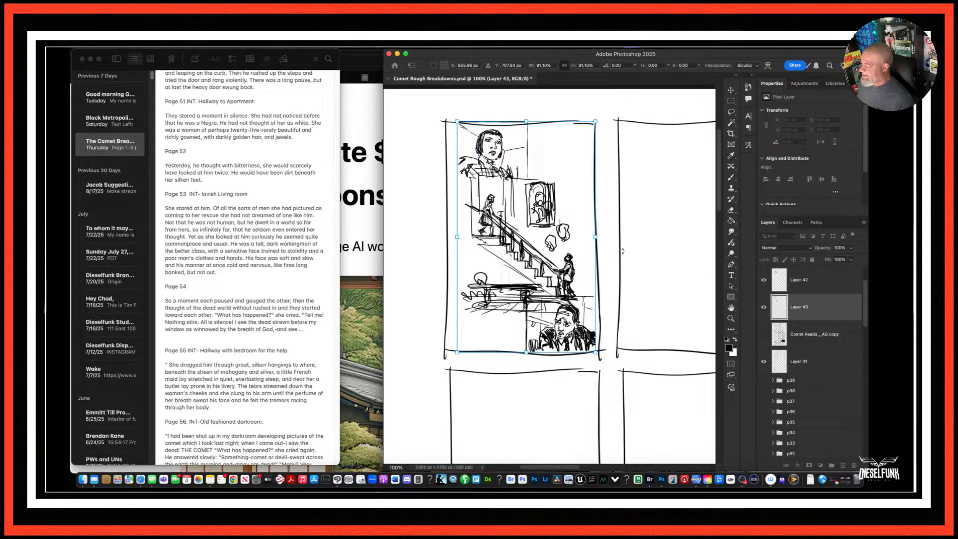
pyautogui.press('Return')
pyautogui.press('m')
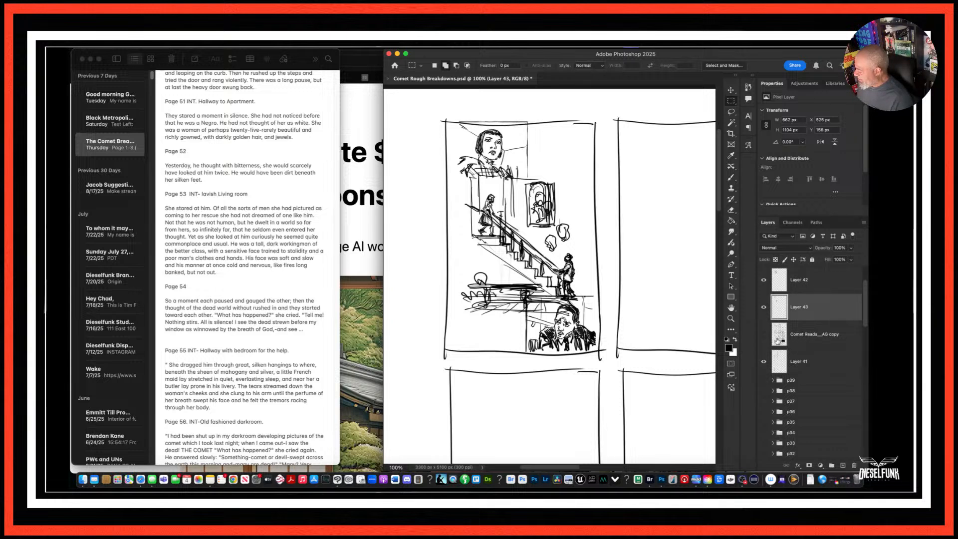
# Scale the staircase drawing on Layer 42 to about 85% and place it between the woman's and man's portraits.
pyautogui.click(763, 308)
pyautogui.click(764, 309)
pyautogui.click(763, 280)
pyautogui.click(764, 280)
pyautogui.click(808, 282)
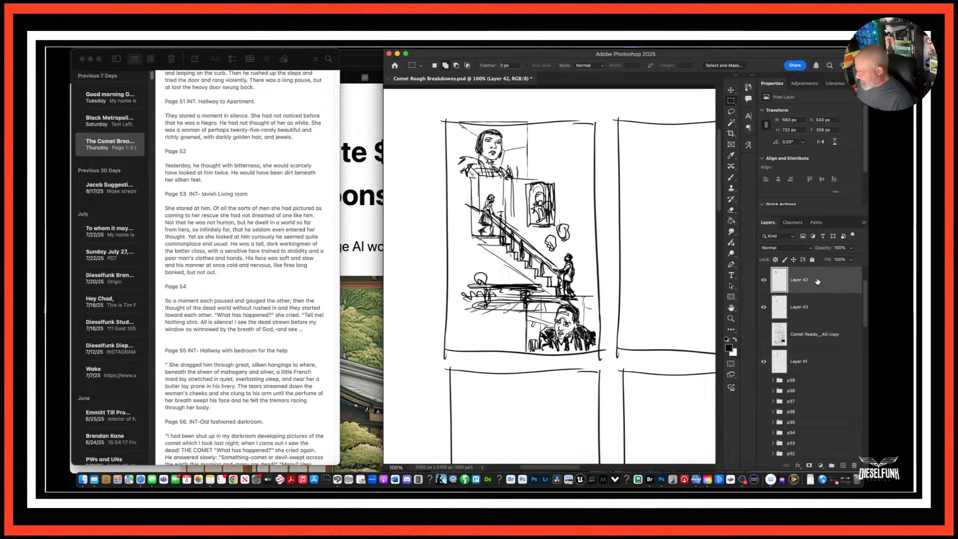
pyautogui.press('super+t')
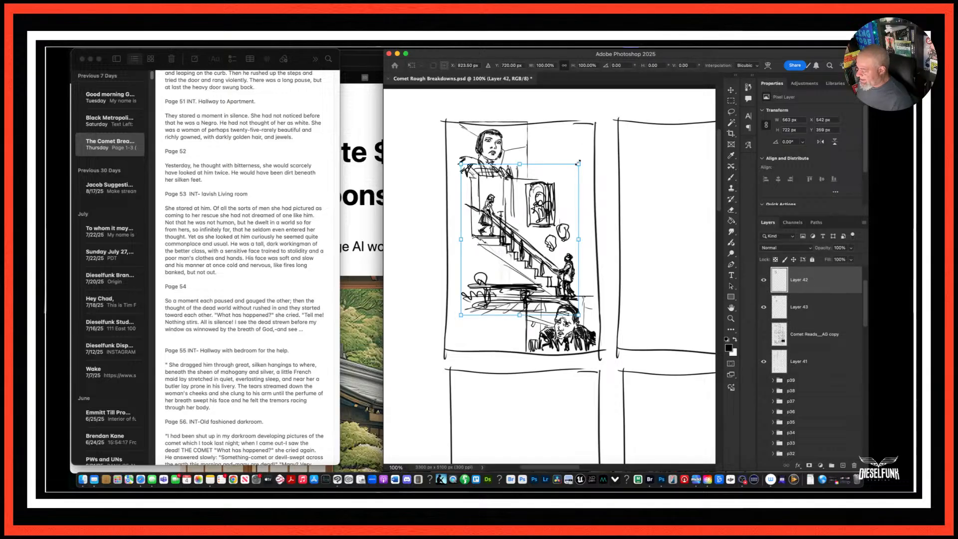
pyautogui.moveTo(578, 164); pyautogui.dragTo(560, 186)
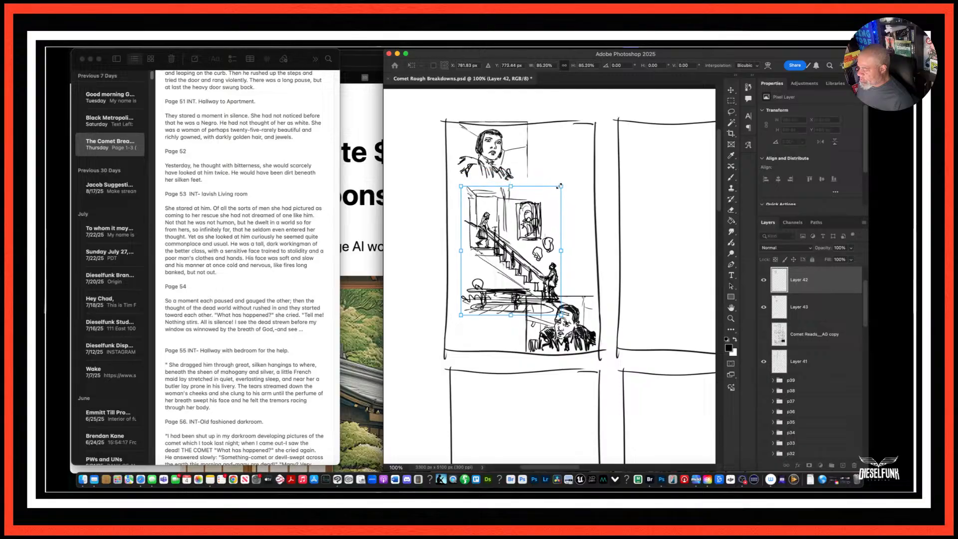
pyautogui.moveTo(533, 223); pyautogui.dragTo(534, 210)
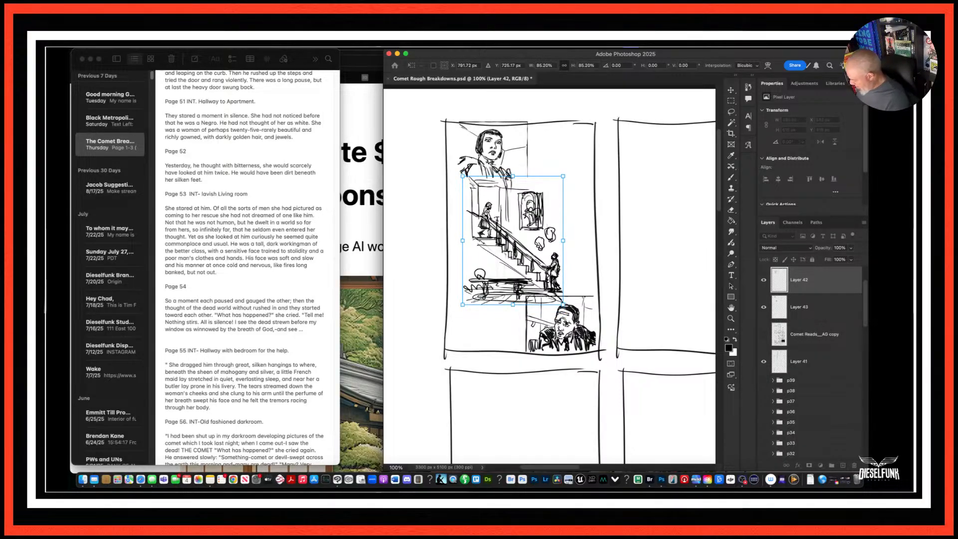
pyautogui.press('Return')
pyautogui.press('m')
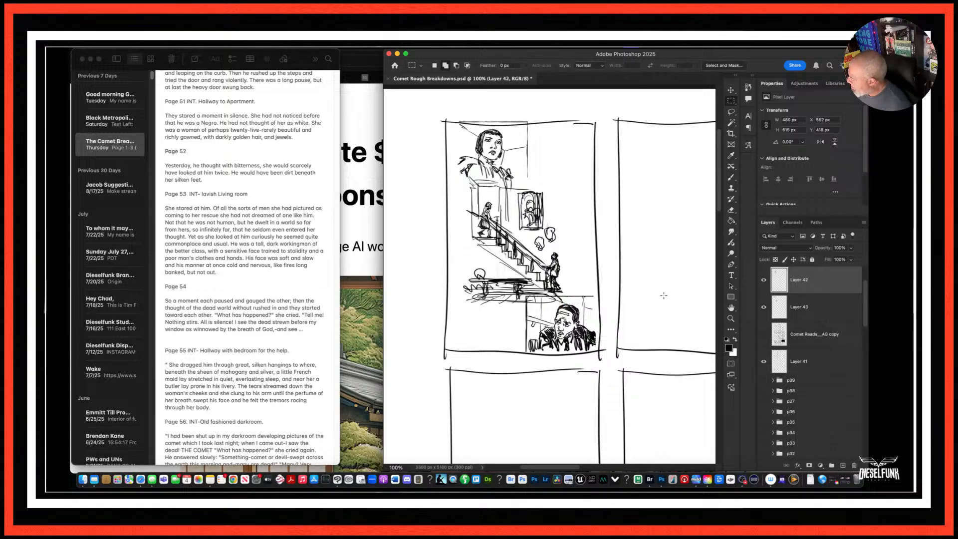
# Merge Layer 42 and Layer 43 into a single layer.
pyautogui.moveTo(483, 304); pyautogui.dragTo(490, 311)
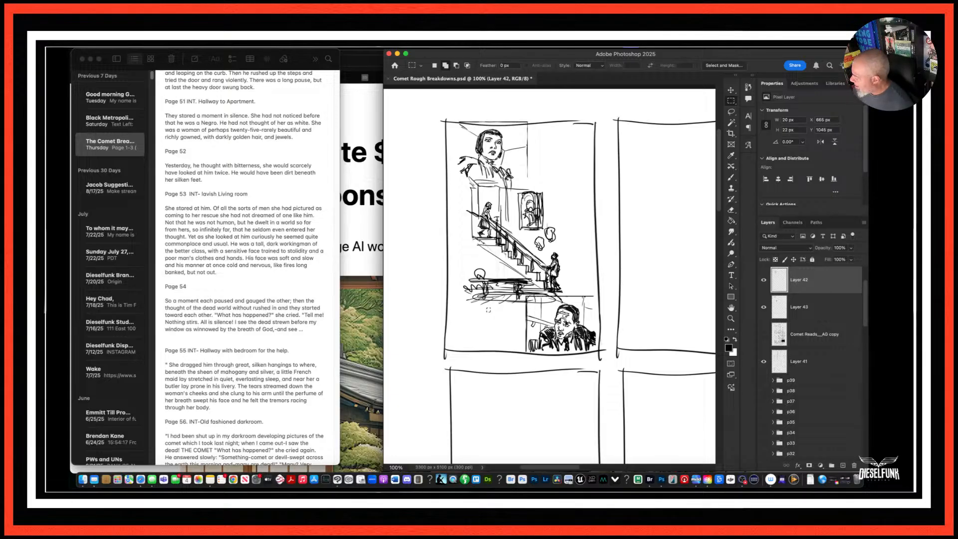
pyautogui.keyDown('shift'); pyautogui.click(826, 315); pyautogui.keyUp('shift')
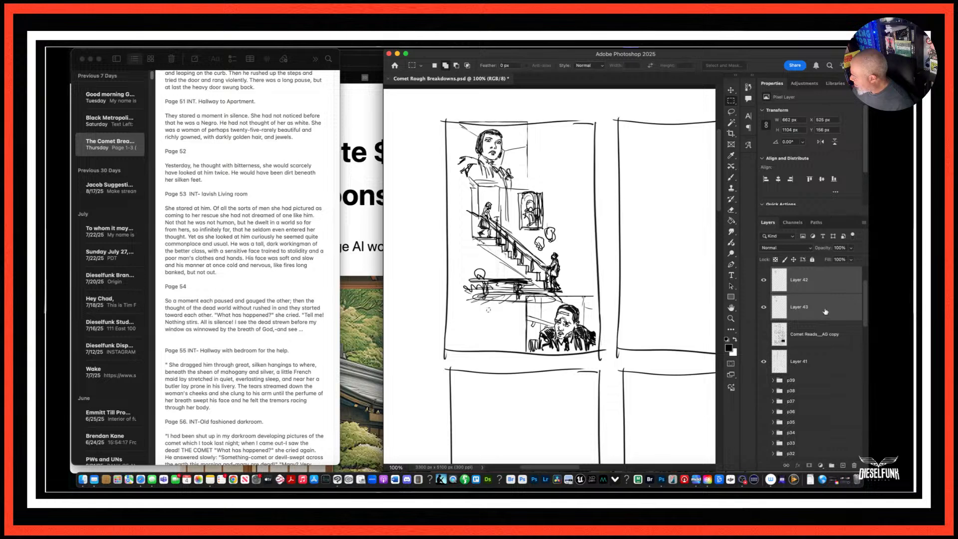
pyautogui.rightClick(825, 311)
pyautogui.click(843, 313)
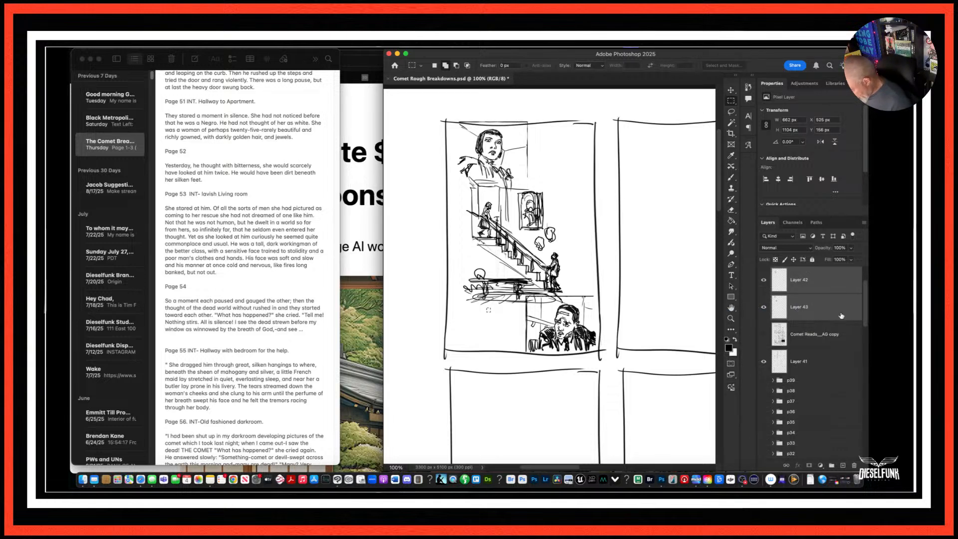
pyautogui.press('super+e')
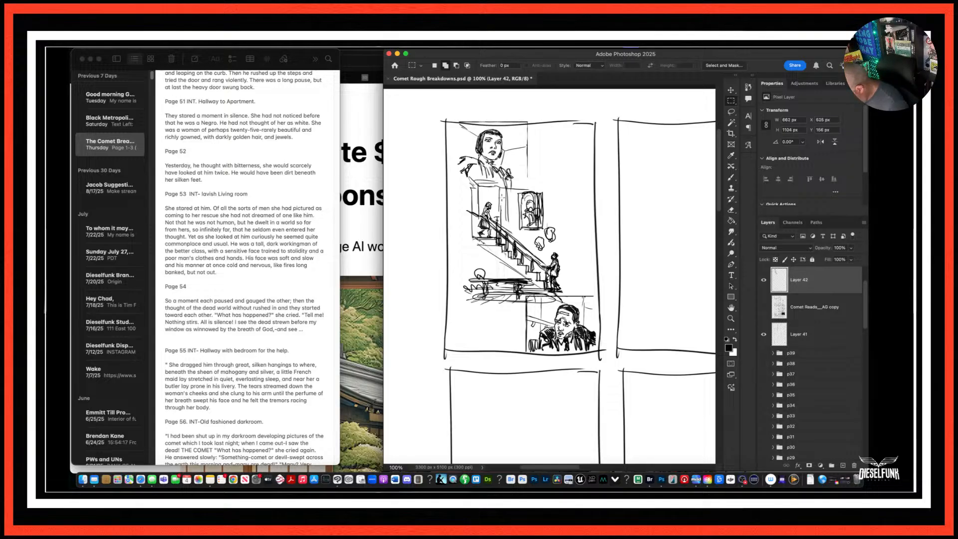
# Brush a heavy divider across the page below the woman's portrait, and extend her background line and shoulder to widen the panel.
pyautogui.click(732, 178)
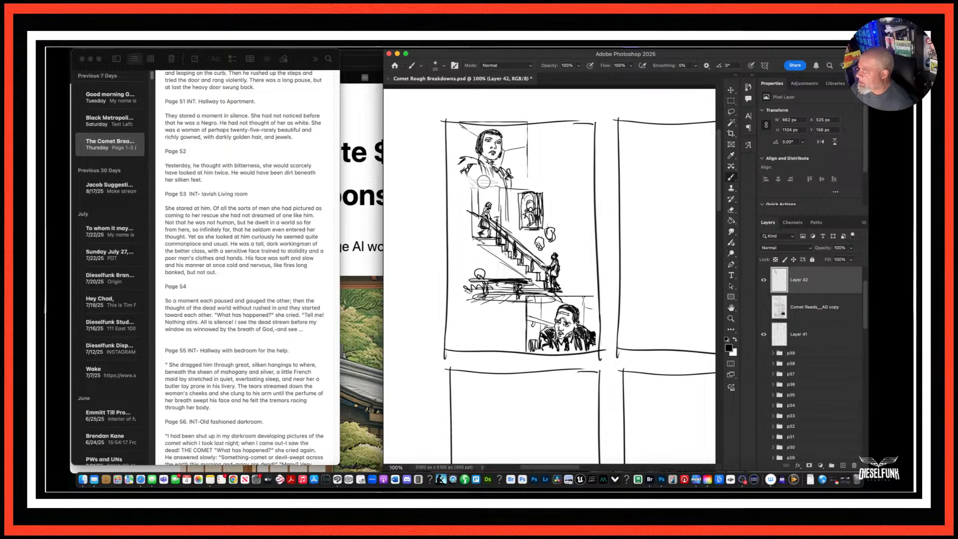
pyautogui.moveTo(447, 184)
pyautogui.mouseDown()
pyautogui.moveTo(547, 187)
pyautogui.moveTo(442, 186)
pyautogui.mouseUp()
pyautogui.moveTo(547, 181); pyautogui.dragTo(582, 180)
pyautogui.moveTo(473, 186)
pyautogui.mouseDown()
pyautogui.moveTo(593, 182)
pyautogui.moveTo(446, 184)
pyautogui.mouseUp()
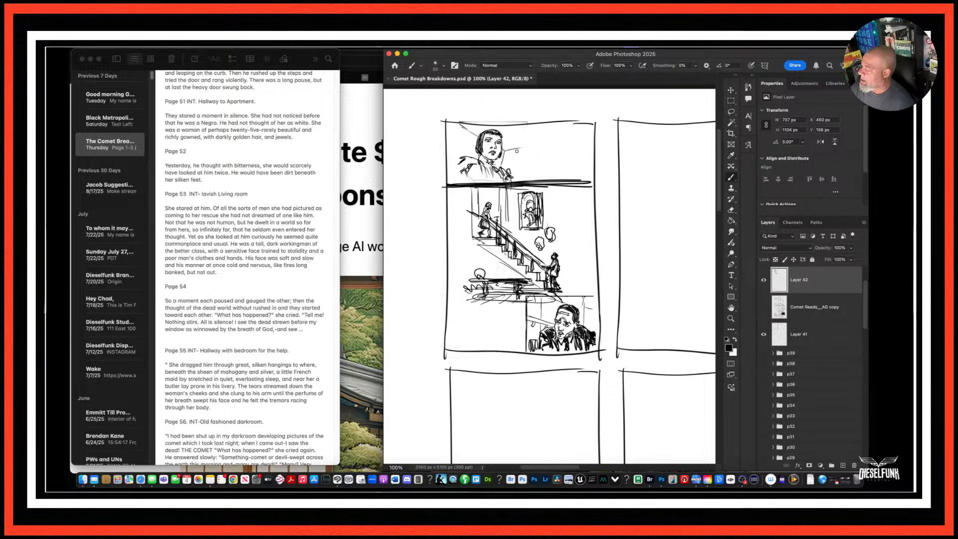
pyautogui.moveTo(509, 149); pyautogui.dragTo(596, 130)
pyautogui.moveTo(464, 159)
pyautogui.mouseDown()
pyautogui.moveTo(450, 175)
pyautogui.moveTo(463, 184)
pyautogui.moveTo(493, 176)
pyautogui.mouseUp()
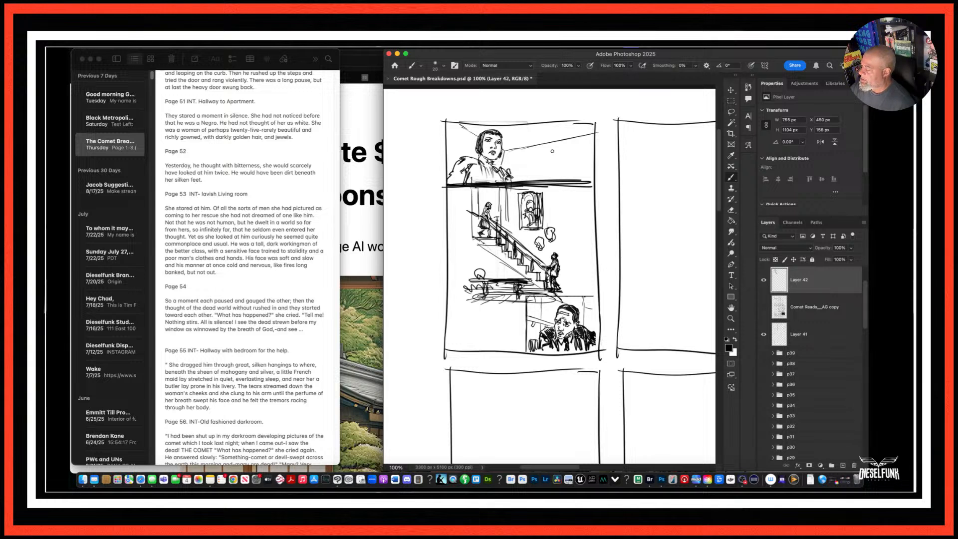
pyautogui.moveTo(541, 182); pyautogui.dragTo(594, 183)
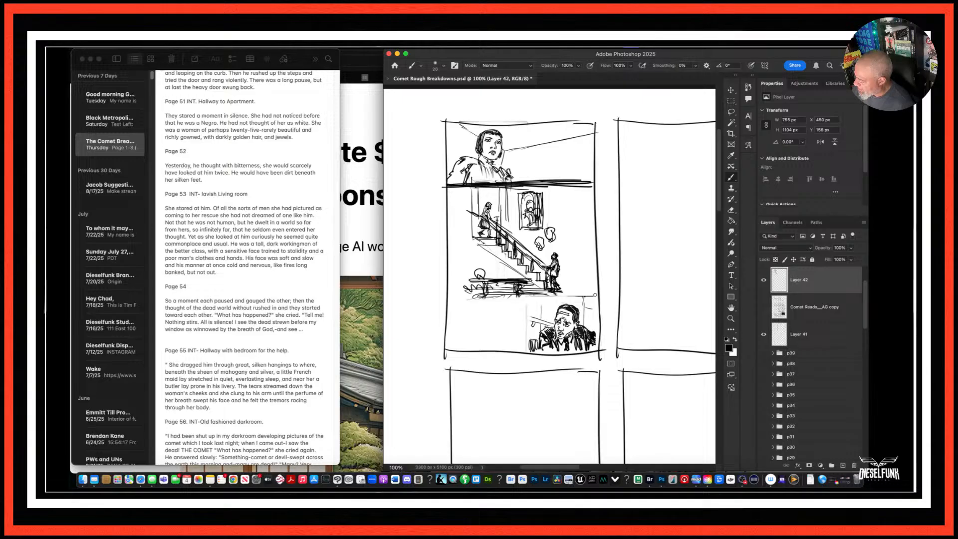
# Brush a divider across the page above the man's portrait and extend the lower edge of his coat.
pyautogui.moveTo(589, 296); pyautogui.dragTo(451, 298)
pyautogui.moveTo(510, 296); pyautogui.dragTo(446, 297)
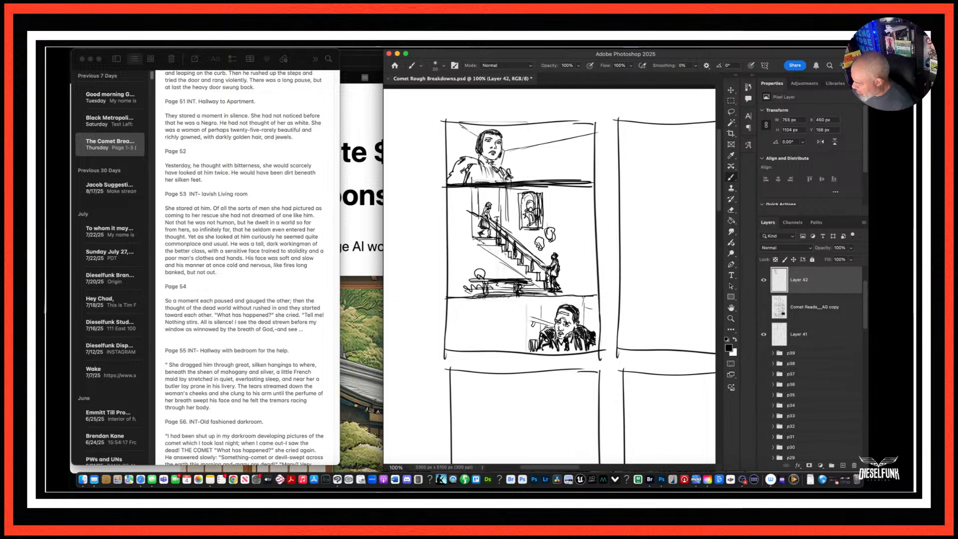
pyautogui.moveTo(553, 344); pyautogui.dragTo(561, 355)
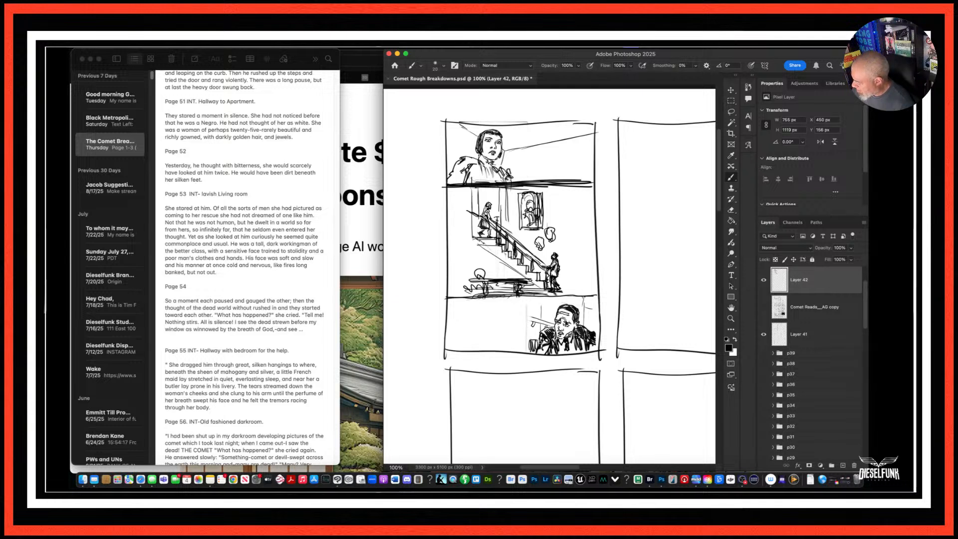
# Sketch the angled background wall lines and railing behind the man's portrait in the bottom panel, and darken the edge of his coat.
pyautogui.moveTo(528, 315)
pyautogui.mouseDown()
pyautogui.moveTo(474, 302)
pyautogui.moveTo(506, 317)
pyautogui.moveTo(474, 310)
pyautogui.moveTo(541, 327)
pyautogui.mouseUp()
pyautogui.moveTo(472, 305)
pyautogui.mouseDown()
pyautogui.moveTo(502, 321)
pyautogui.moveTo(488, 317)
pyautogui.moveTo(488, 342)
pyautogui.moveTo(459, 318)
pyautogui.mouseUp()
pyautogui.moveTo(461, 318); pyautogui.dragTo(467, 349)
pyautogui.moveTo(525, 329); pyautogui.dragTo(531, 351)
pyautogui.moveTo(546, 300); pyautogui.dragTo(542, 325)
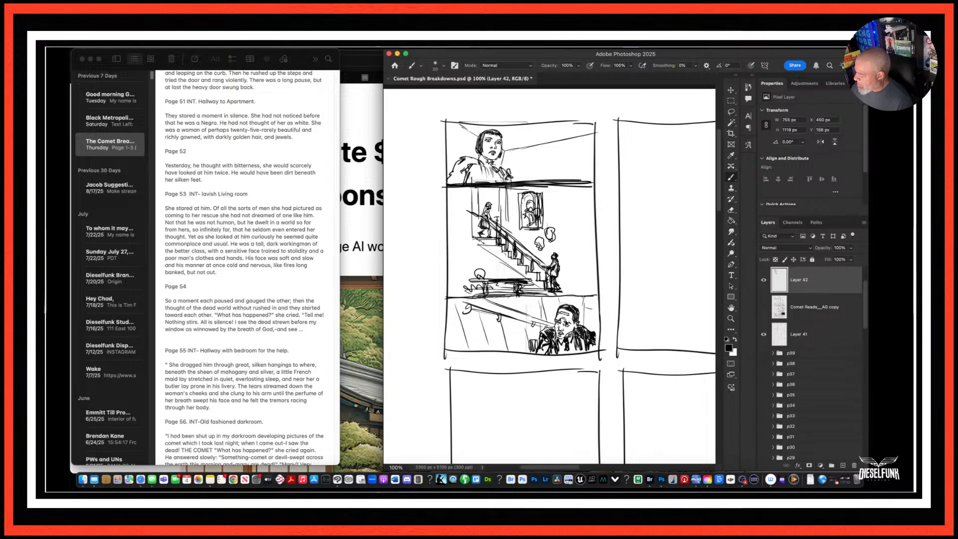
pyautogui.moveTo(555, 345)
pyautogui.mouseDown()
pyautogui.moveTo(558, 358)
pyautogui.moveTo(545, 346)
pyautogui.mouseUp()
pyautogui.moveTo(540, 349); pyautogui.dragTo(547, 340)
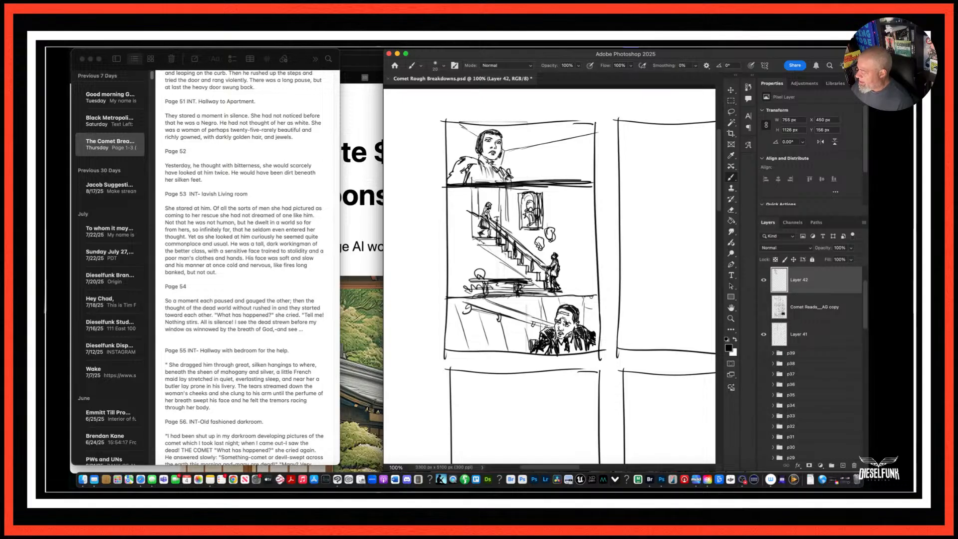
# Thin the heavy divider below the woman's portrait into a clean panel line.
pyautogui.moveTo(507, 184); pyautogui.dragTo(598, 182)
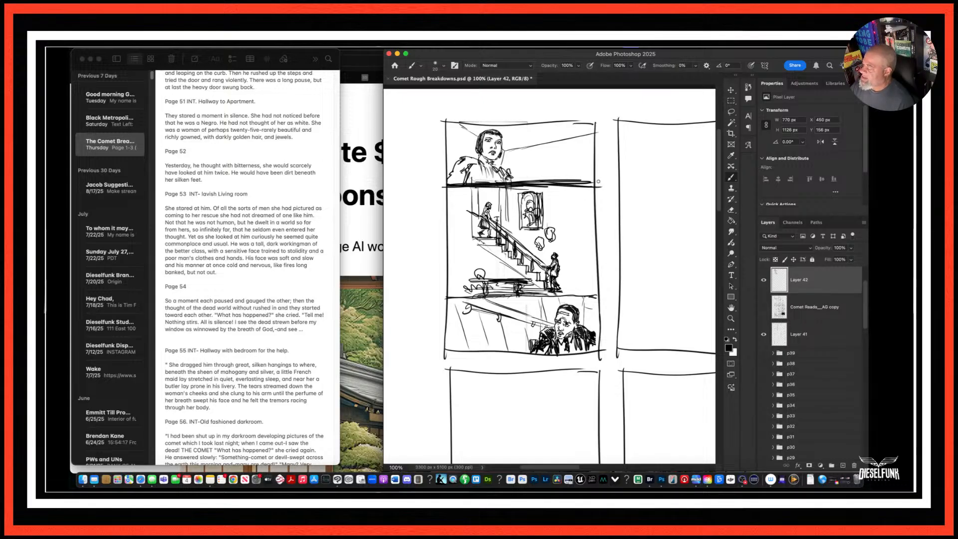
pyautogui.moveTo(522, 176)
pyautogui.mouseDown()
pyautogui.moveTo(576, 182)
pyautogui.moveTo(452, 182)
pyautogui.moveTo(541, 181)
pyautogui.mouseUp()
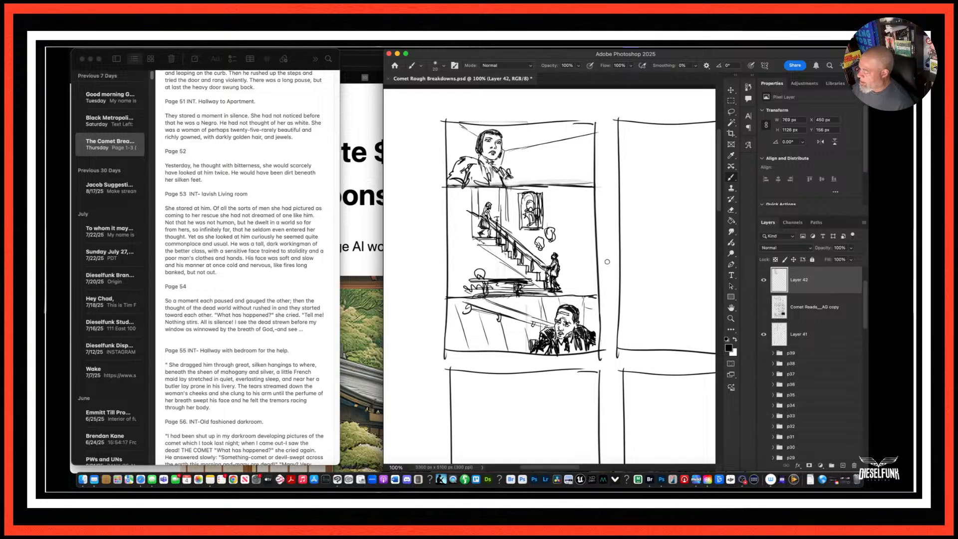
pyautogui.moveTo(452, 295); pyautogui.dragTo(579, 302)
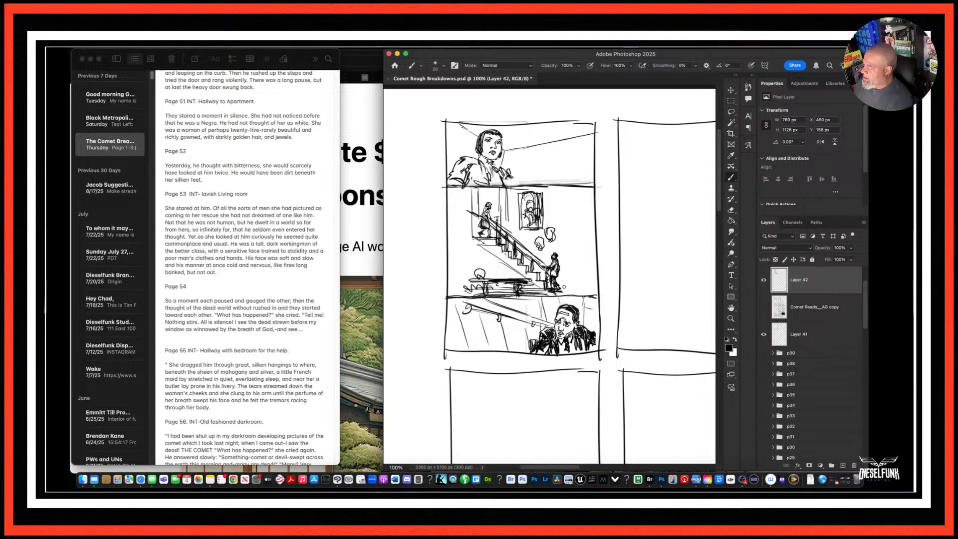
# Extend the floor line past the foot of the stairs and sketch a doorway behind the woman at the top of the staircase.
pyautogui.moveTo(597, 286); pyautogui.dragTo(564, 285)
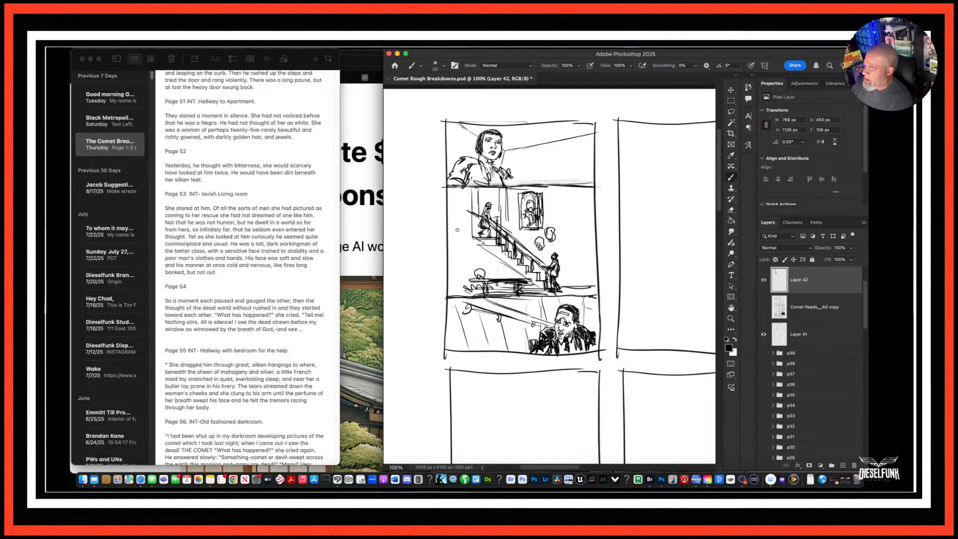
pyautogui.moveTo(471, 210)
pyautogui.mouseDown()
pyautogui.moveTo(471, 234)
pyautogui.moveTo(471, 190)
pyautogui.moveTo(504, 234)
pyautogui.mouseUp()
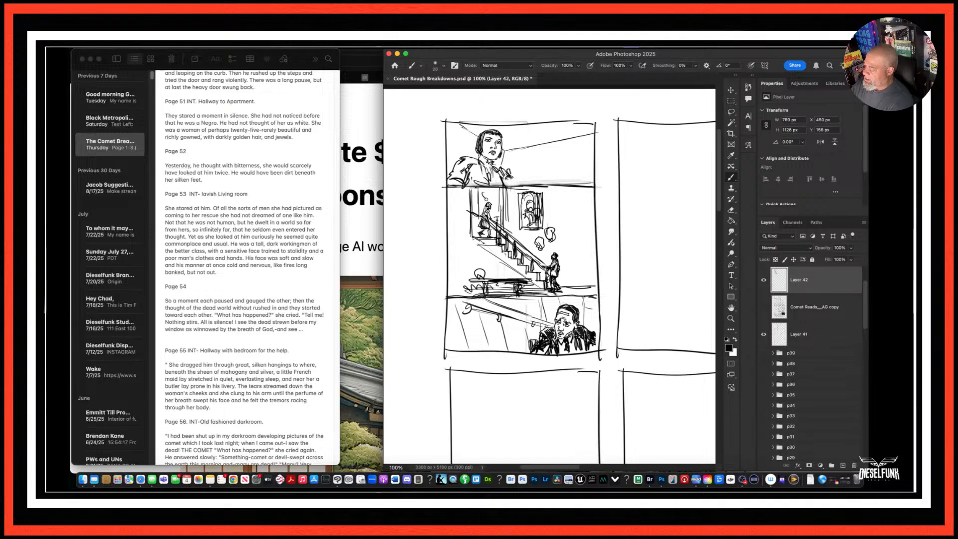
pyautogui.moveTo(494, 295); pyautogui.dragTo(600, 295)
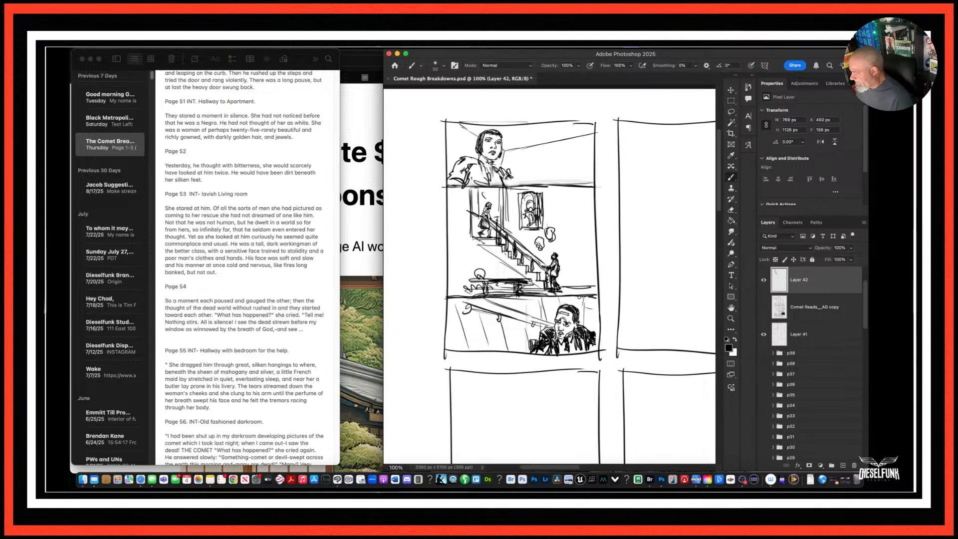
# Check Layer 42 on and off, and examine the earlier breakdowns on the Comet Reads__AG copy layer, especially the final page's staircase and portrait panels.
pyautogui.scroll(-1, 548, 274)
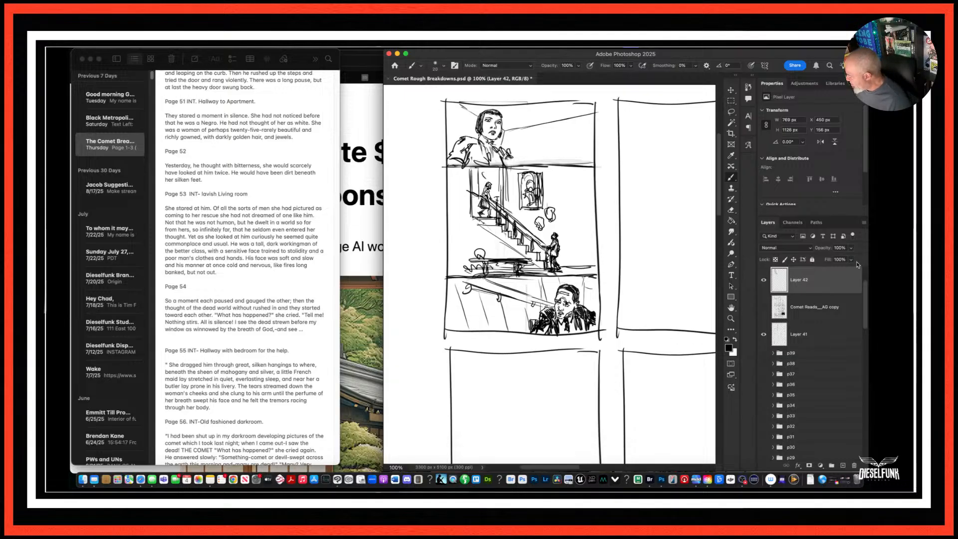
pyautogui.click(763, 280)
pyautogui.click(764, 280)
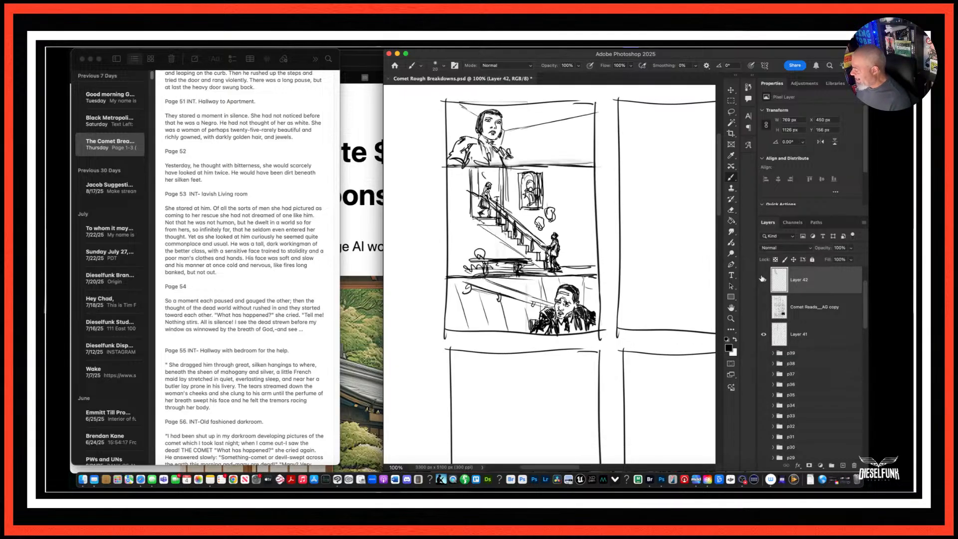
pyautogui.click(763, 280)
pyautogui.click(763, 280)
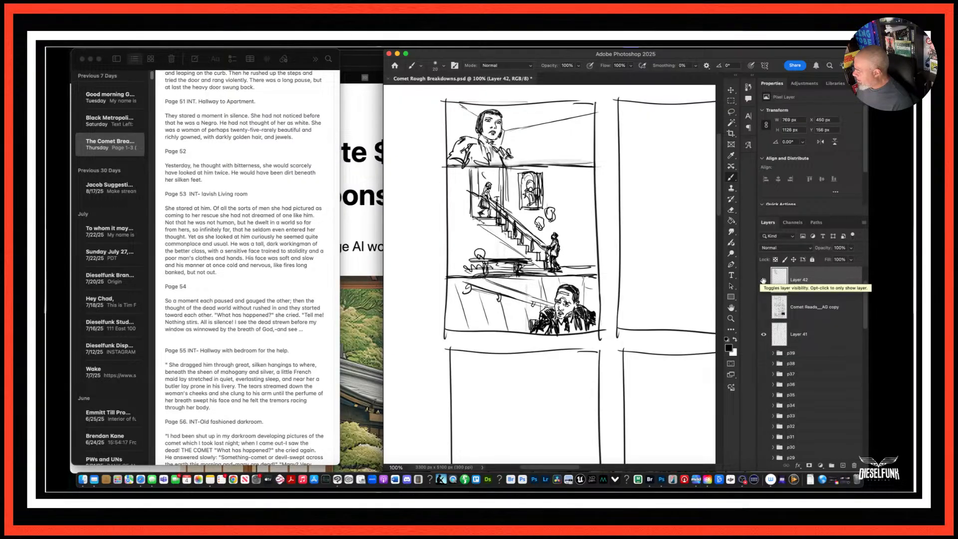
pyautogui.click(763, 281)
pyautogui.click(764, 307)
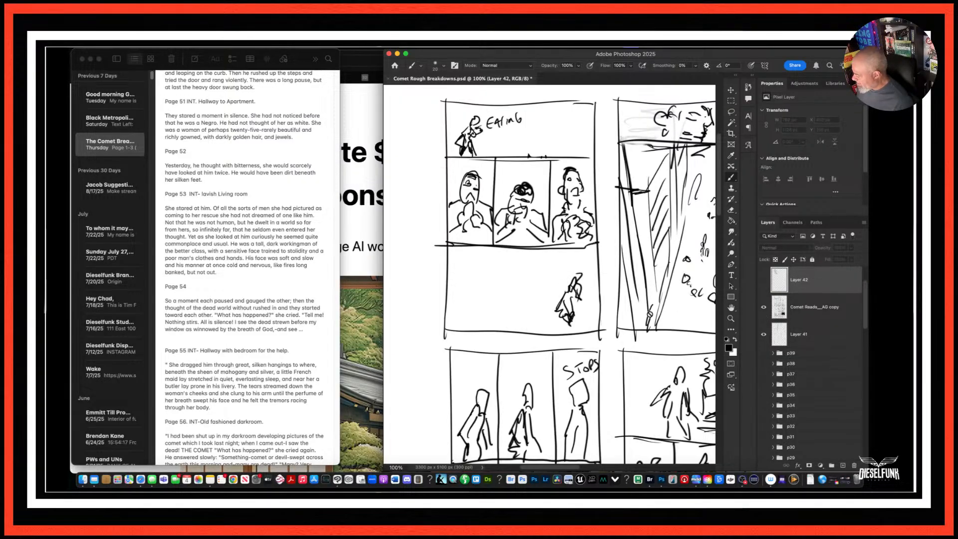
pyautogui.scroll(-15, 549, 274)
pyautogui.scroll(10, 549, 275)
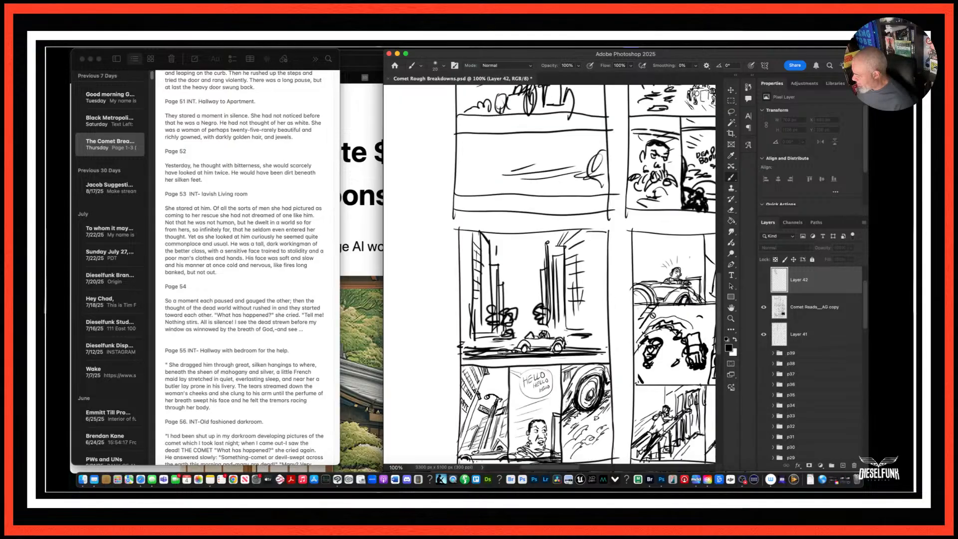
pyautogui.scroll(-10, 549, 274)
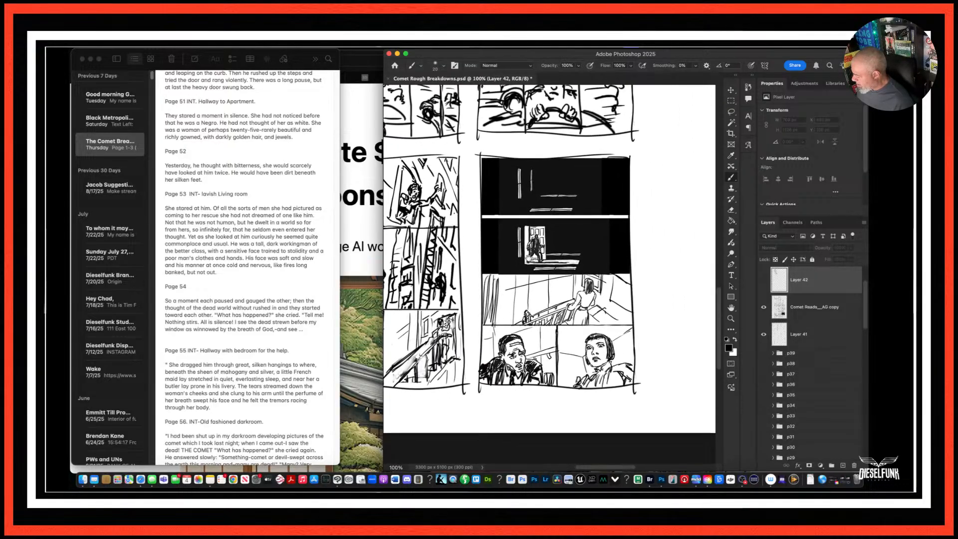
pyautogui.scroll(-1, 549, 274)
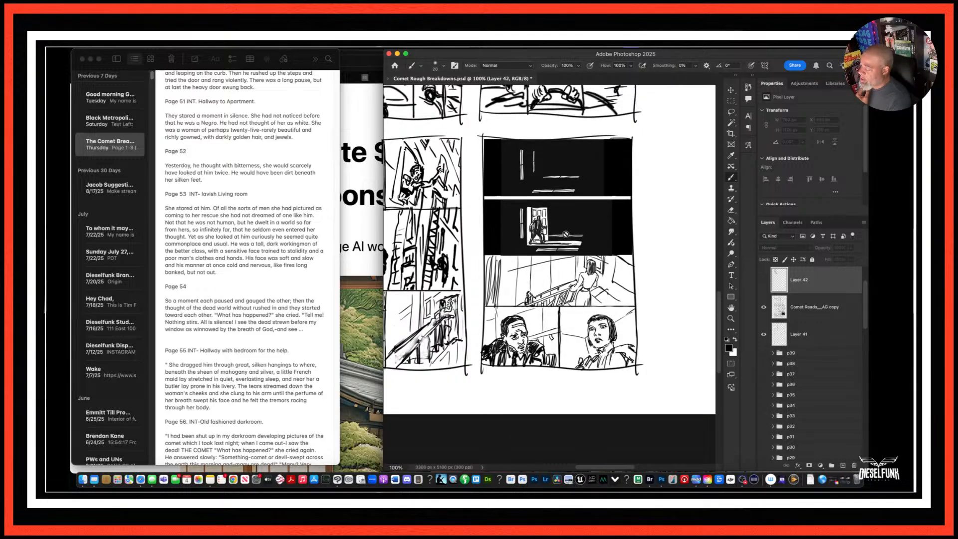
pyautogui.scroll(2, 623, 332)
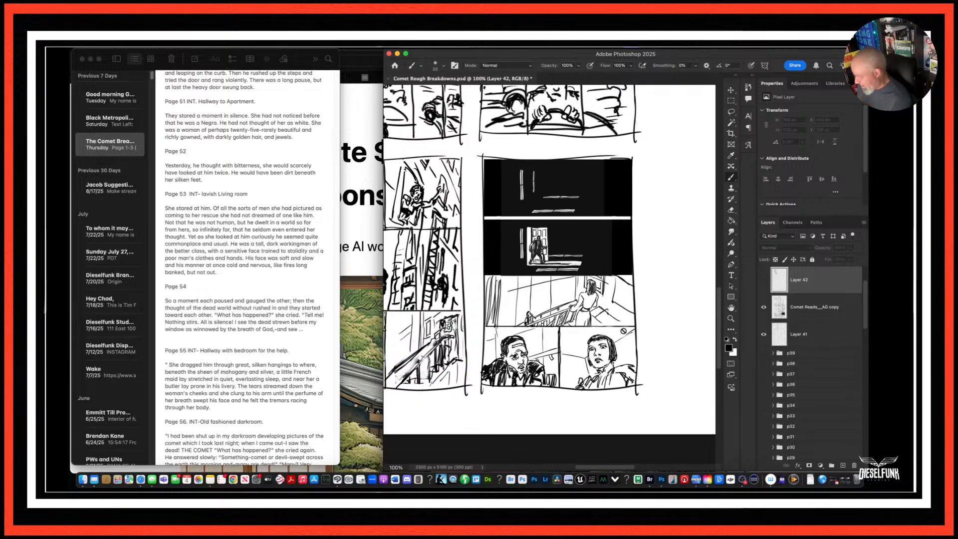
pyautogui.scroll(-3, 624, 332)
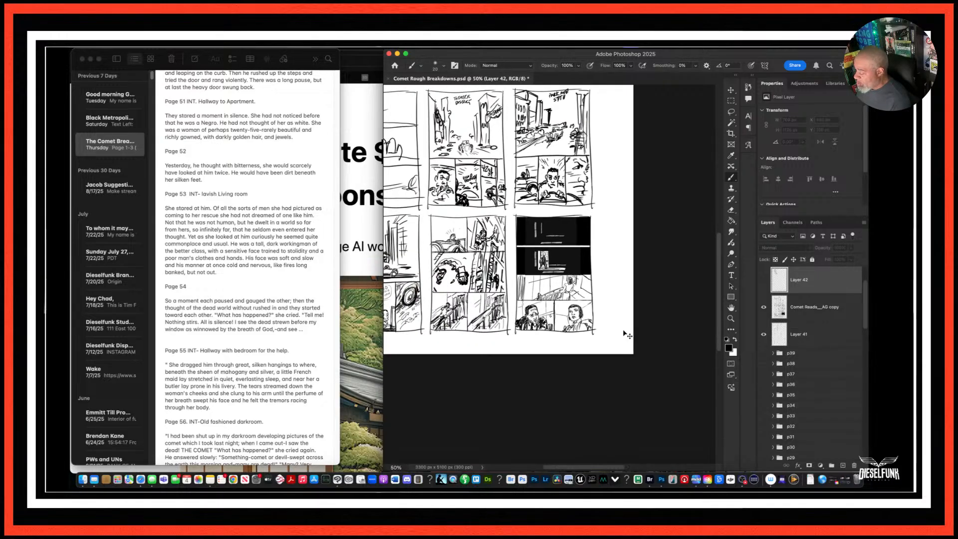
pyautogui.click(764, 307)
pyautogui.click(762, 278)
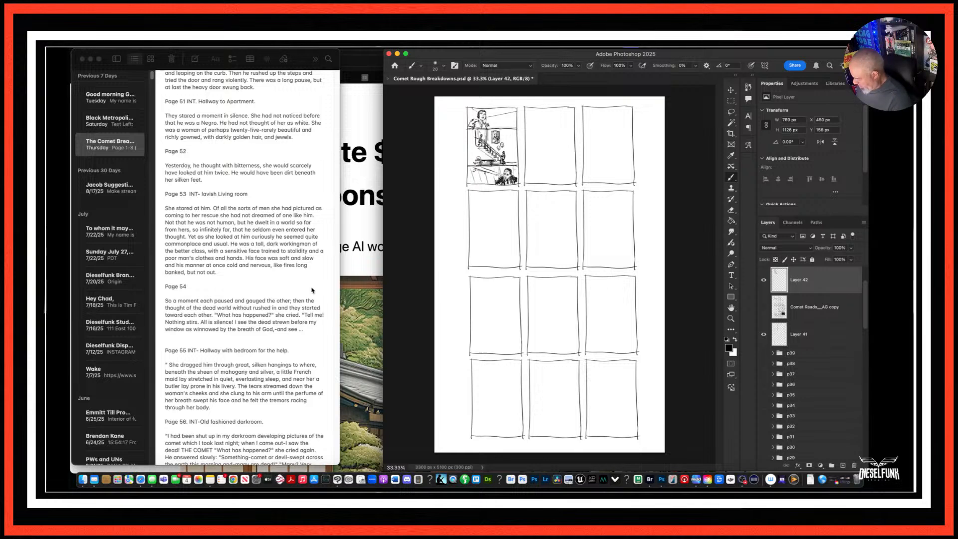
# Erase the man's portrait from the bottom panel and the woman's portrait from the top panel, keeping the staircase drawing between them.
pyautogui.press('super+1')
pyautogui.moveTo(513, 165); pyautogui.dragTo(611, 358)
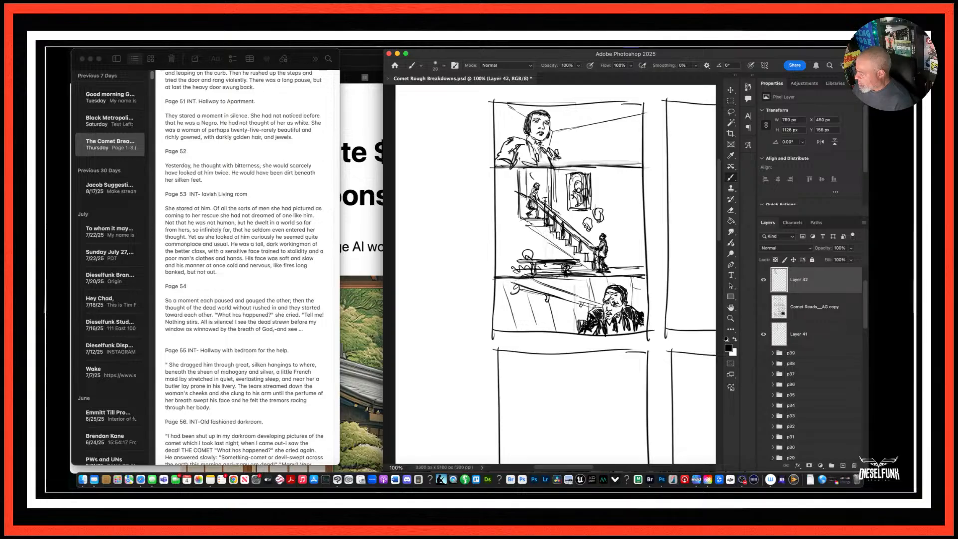
pyautogui.moveTo(626, 294)
pyautogui.mouseDown()
pyautogui.moveTo(586, 324)
pyautogui.moveTo(630, 302)
pyautogui.moveTo(506, 291)
pyautogui.moveTo(599, 287)
pyautogui.moveTo(523, 296)
pyautogui.moveTo(584, 303)
pyautogui.moveTo(513, 314)
pyautogui.moveTo(511, 304)
pyautogui.moveTo(589, 318)
pyautogui.moveTo(637, 309)
pyautogui.moveTo(638, 319)
pyautogui.moveTo(582, 325)
pyautogui.moveTo(634, 317)
pyautogui.moveTo(597, 295)
pyautogui.moveTo(604, 288)
pyautogui.moveTo(548, 291)
pyautogui.mouseUp()
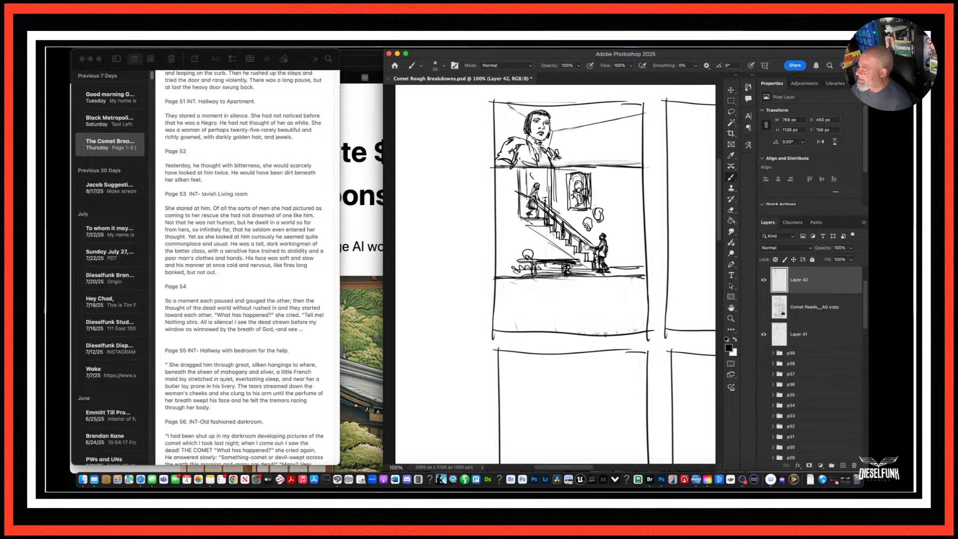
pyautogui.scroll(5, 582, 285)
pyautogui.moveTo(576, 230)
pyautogui.mouseDown()
pyautogui.moveTo(533, 237)
pyautogui.moveTo(527, 250)
pyautogui.moveTo(541, 268)
pyautogui.moveTo(585, 262)
pyautogui.moveTo(551, 247)
pyautogui.moveTo(593, 234)
pyautogui.moveTo(522, 222)
pyautogui.mouseUp()
pyautogui.moveTo(621, 222)
pyautogui.mouseDown()
pyautogui.moveTo(598, 240)
pyautogui.moveTo(627, 230)
pyautogui.moveTo(575, 250)
pyautogui.moveTo(592, 259)
pyautogui.moveTo(532, 243)
pyautogui.moveTo(525, 267)
pyautogui.moveTo(648, 269)
pyautogui.mouseUp()
pyautogui.scroll(-5, 647, 270)
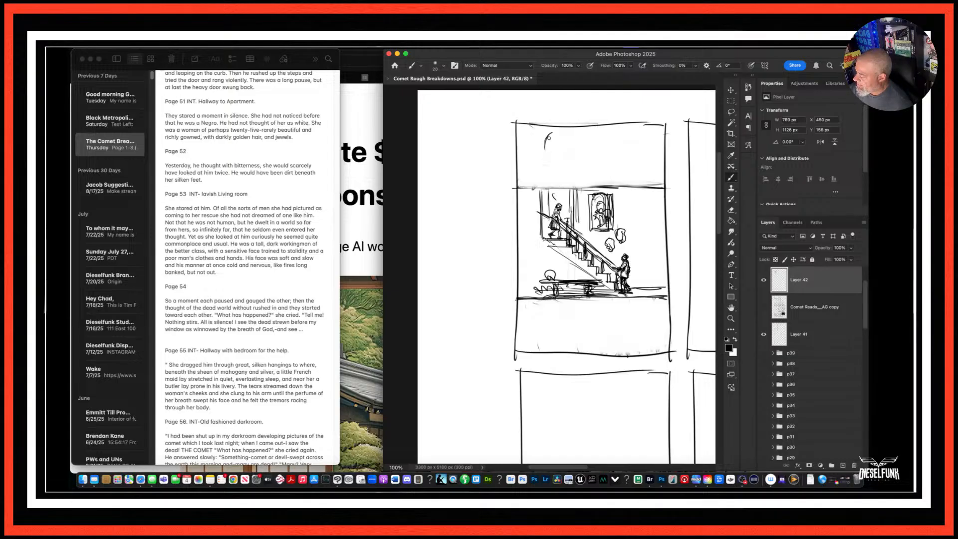
# Sketch the woman's bobbed head and shoulders from behind in the top panel, with angled strokes along the panel's left edge.
pyautogui.moveTo(566, 137)
pyautogui.mouseDown()
pyautogui.moveTo(579, 166)
pyautogui.moveTo(546, 160)
pyautogui.moveTo(559, 132)
pyautogui.moveTo(576, 162)
pyautogui.moveTo(570, 160)
pyautogui.mouseUp()
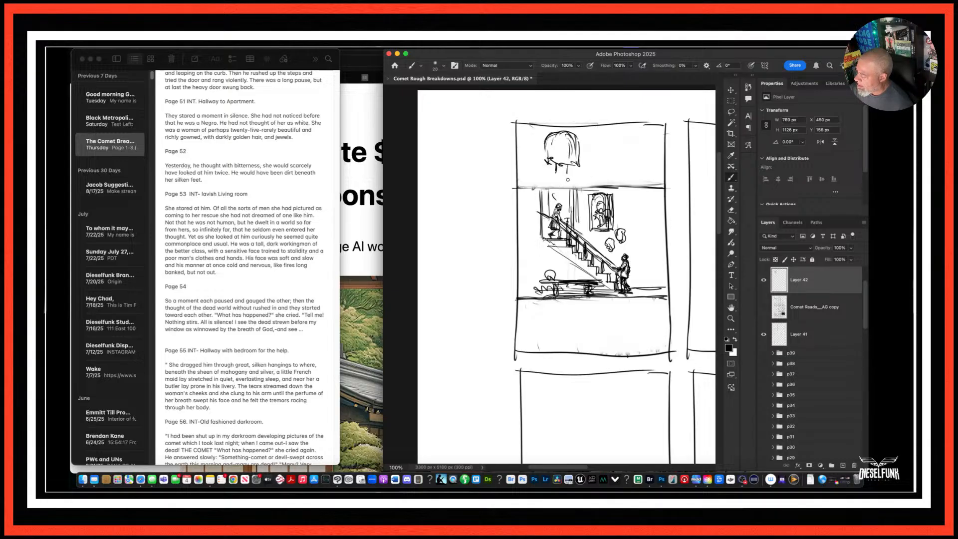
pyautogui.moveTo(555, 170); pyautogui.dragTo(586, 189)
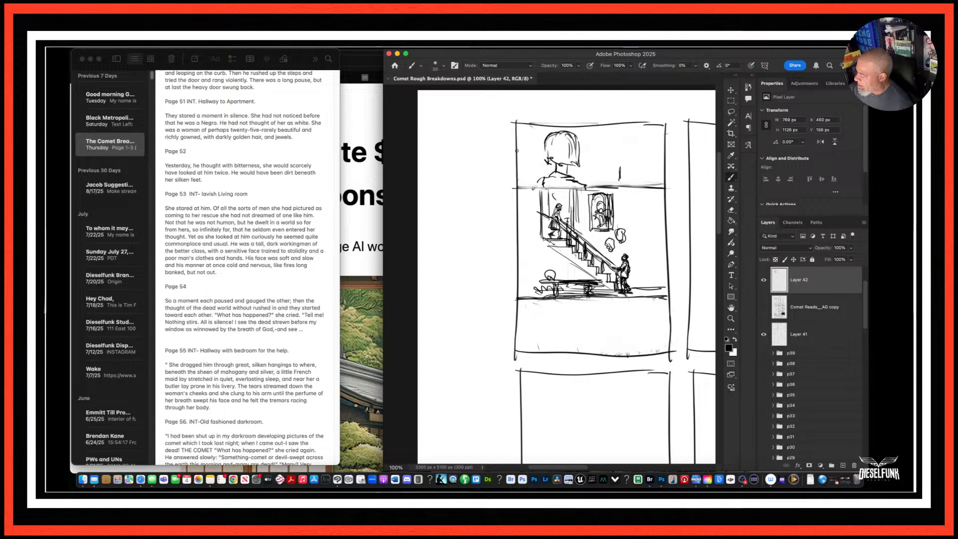
pyautogui.moveTo(518, 140); pyautogui.dragTo(542, 176)
pyautogui.moveTo(513, 140); pyautogui.dragTo(541, 173)
pyautogui.moveTo(516, 150); pyautogui.dragTo(531, 178)
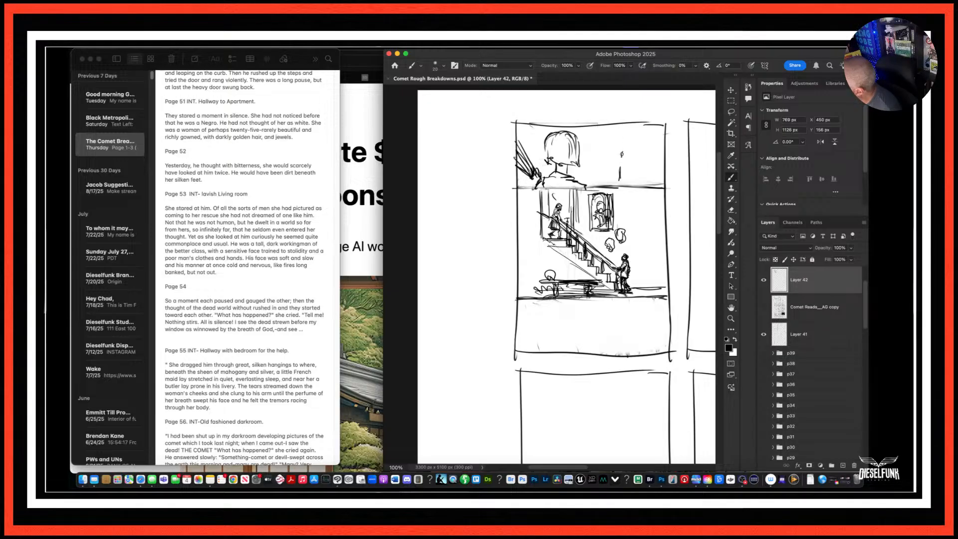
# Add vertical hair strands to the back of the woman's head, and shade her neck below the hairline.
pyautogui.press('super+equal')
pyautogui.press('super+equal')
pyautogui.press('super+equal')
pyautogui.scroll(5, 585, 214)
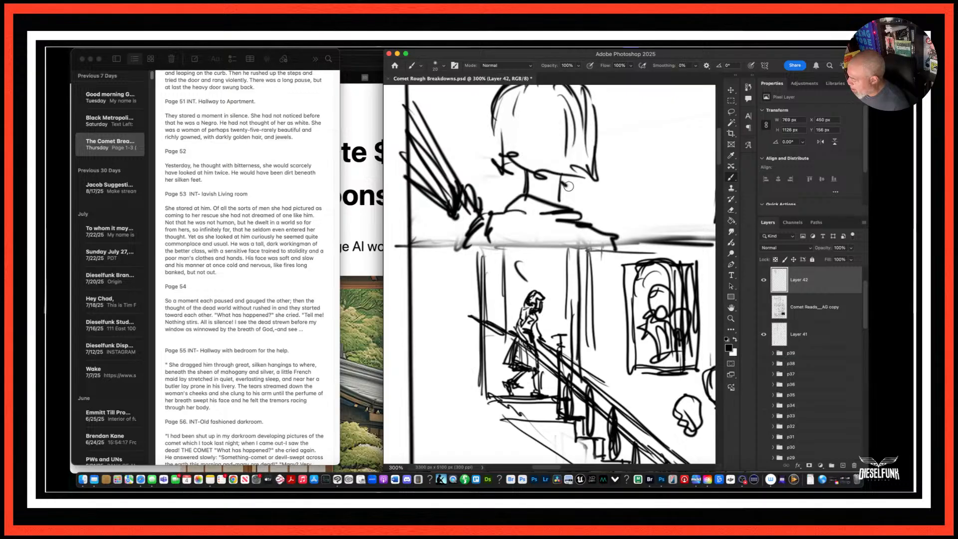
pyautogui.moveTo(574, 199); pyautogui.dragTo(579, 248)
pyautogui.moveTo(505, 159)
pyautogui.mouseDown()
pyautogui.moveTo(500, 213)
pyautogui.moveTo(514, 215)
pyautogui.mouseUp()
pyautogui.moveTo(530, 165); pyautogui.dragTo(534, 219)
pyautogui.moveTo(549, 174); pyautogui.dragTo(553, 222)
pyautogui.moveTo(563, 183)
pyautogui.mouseDown()
pyautogui.moveTo(560, 223)
pyautogui.moveTo(569, 223)
pyautogui.mouseUp()
pyautogui.moveTo(582, 187)
pyautogui.mouseDown()
pyautogui.moveTo(579, 224)
pyautogui.moveTo(588, 230)
pyautogui.mouseUp()
pyautogui.moveTo(598, 209); pyautogui.dragTo(596, 232)
pyautogui.moveTo(598, 178)
pyautogui.mouseDown()
pyautogui.moveTo(594, 224)
pyautogui.moveTo(569, 257)
pyautogui.mouseUp()
pyautogui.moveTo(534, 222)
pyautogui.mouseDown()
pyautogui.moveTo(569, 239)
pyautogui.moveTo(556, 234)
pyautogui.moveTo(568, 294)
pyautogui.mouseUp()
# Clear the stray marks from the empty right half of the top panel.
pyautogui.hscroll(6, 533, 268)
pyautogui.scroll(1, 533, 268)
pyautogui.moveTo(580, 207); pyautogui.dragTo(575, 223)
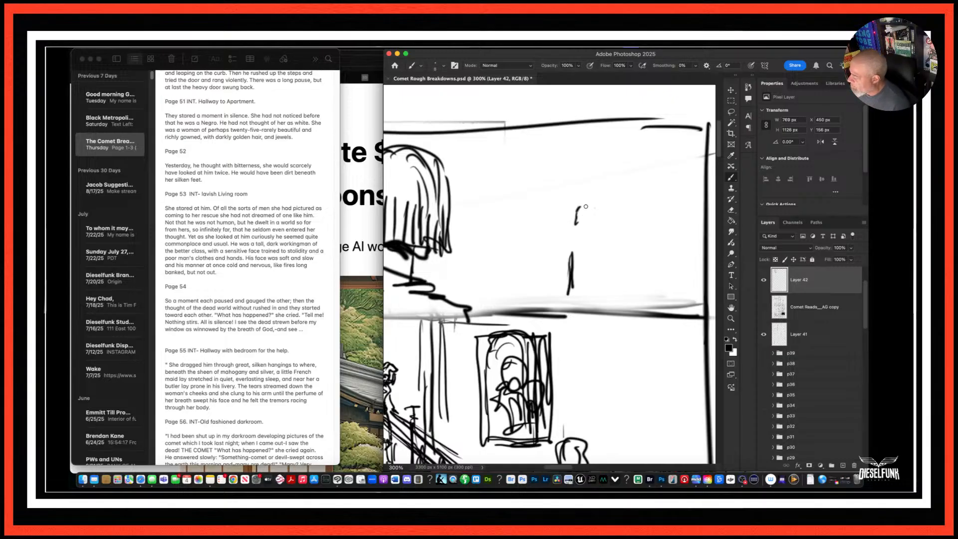
pyautogui.press(']')
pyautogui.press(']')
pyautogui.press(']')
pyautogui.press(']')
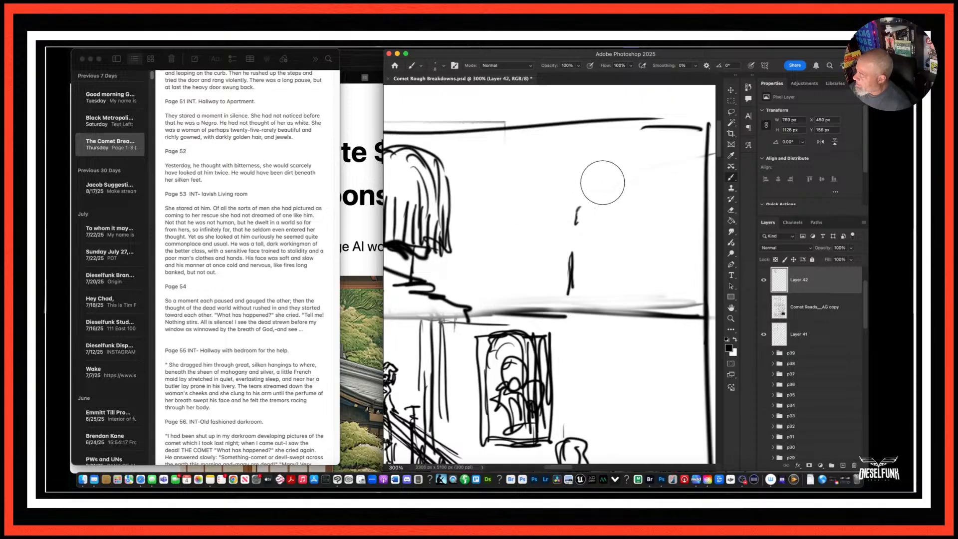
pyautogui.press('super+z')
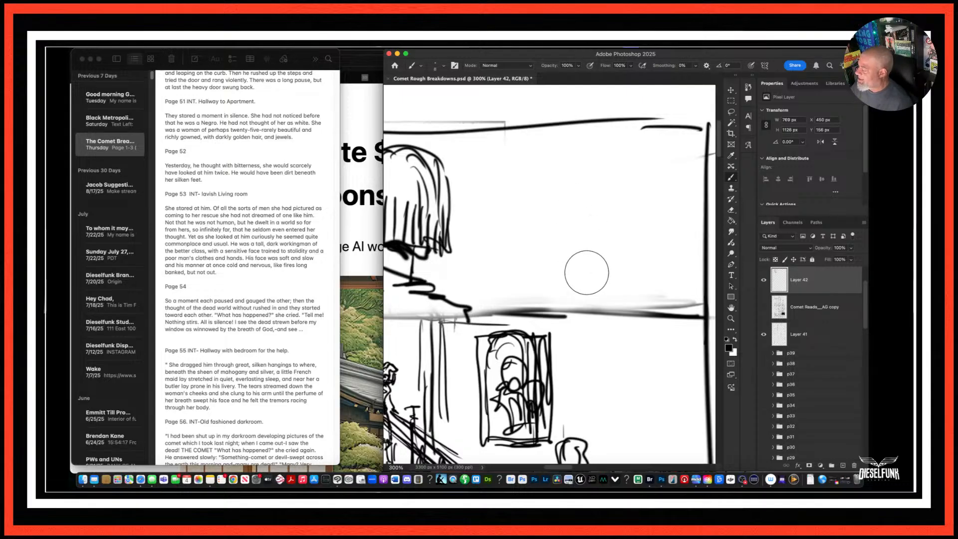
# Draw the man's small front-facing head with short hair and facial features in the right half of the top panel.
pyautogui.scroll(3, 599, 249)
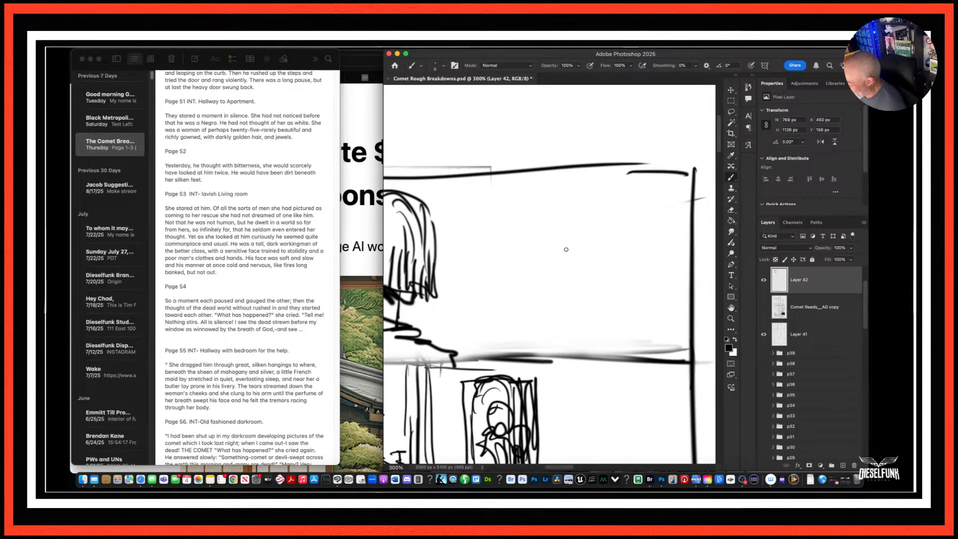
pyautogui.moveTo(568, 243)
pyautogui.mouseDown()
pyautogui.moveTo(571, 274)
pyautogui.moveTo(584, 275)
pyautogui.moveTo(588, 237)
pyautogui.moveTo(567, 237)
pyautogui.moveTo(581, 232)
pyautogui.moveTo(591, 262)
pyautogui.mouseUp()
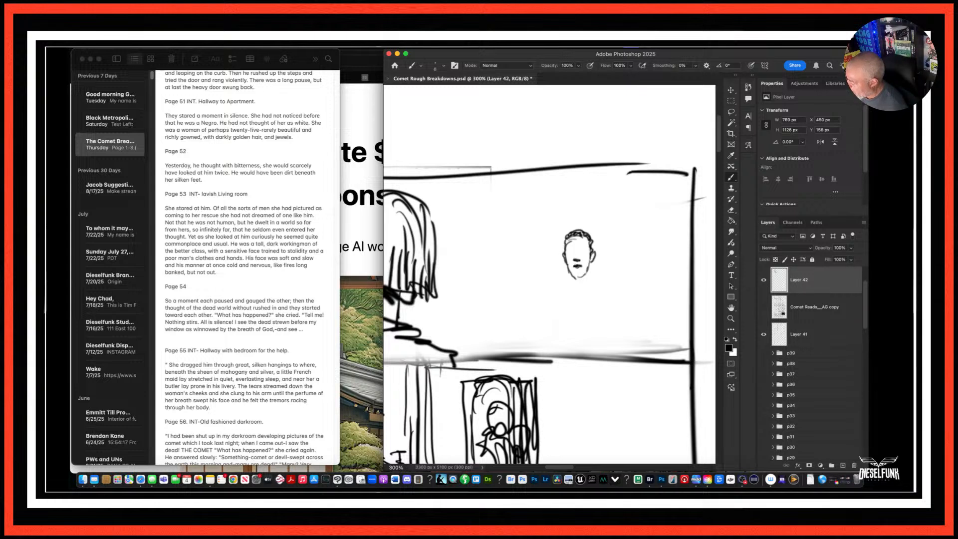
pyautogui.moveTo(567, 248); pyautogui.dragTo(577, 249)
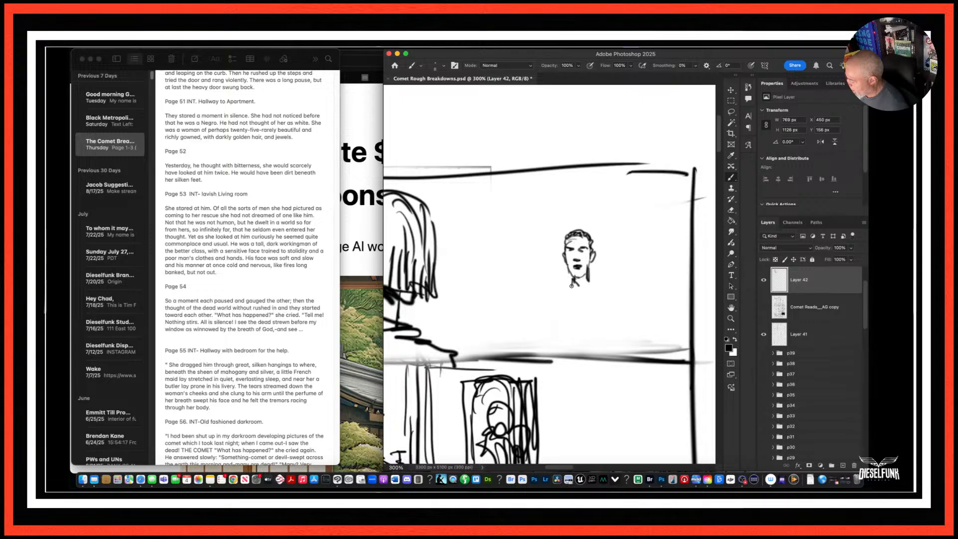
# Draw the man's collar, tie, jacket lapels, shoulders and arms down to the top panel's lower edge.
pyautogui.moveTo(578, 287); pyautogui.dragTo(583, 347)
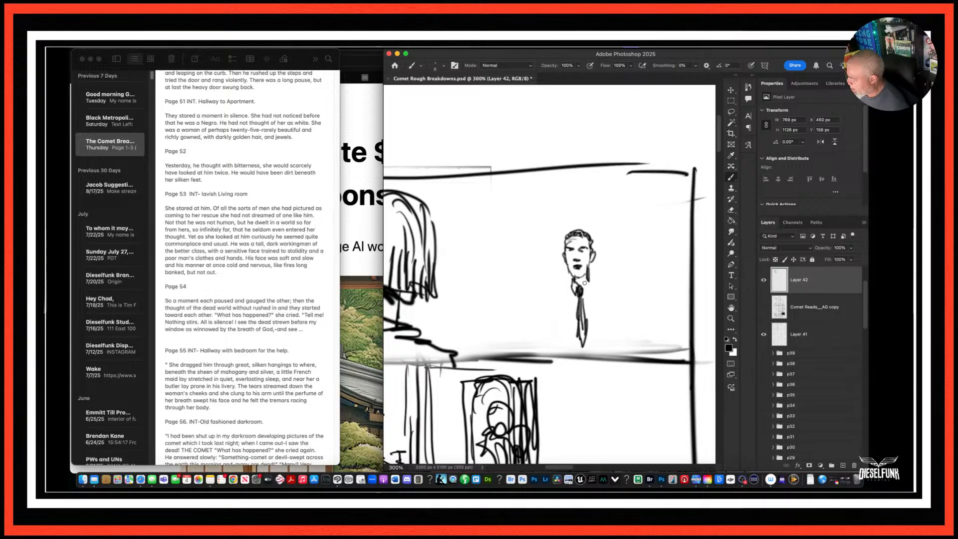
pyautogui.moveTo(585, 280); pyautogui.dragTo(593, 346)
pyautogui.moveTo(569, 284)
pyautogui.mouseDown()
pyautogui.moveTo(569, 329)
pyautogui.moveTo(567, 283)
pyautogui.moveTo(556, 295)
pyautogui.moveTo(589, 348)
pyautogui.moveTo(608, 310)
pyautogui.moveTo(591, 268)
pyautogui.mouseUp()
pyautogui.moveTo(560, 306); pyautogui.dragTo(569, 329)
pyautogui.moveTo(546, 287); pyautogui.dragTo(528, 345)
pyautogui.moveTo(549, 307)
pyautogui.mouseDown()
pyautogui.moveTo(552, 326)
pyautogui.moveTo(549, 353)
pyautogui.mouseUp()
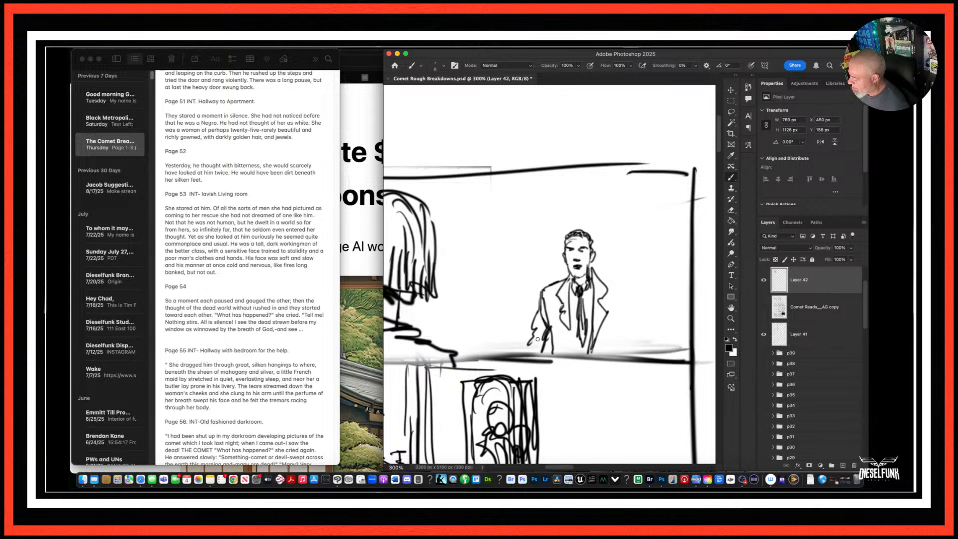
pyautogui.moveTo(599, 279)
pyautogui.mouseDown()
pyautogui.moveTo(618, 297)
pyautogui.moveTo(618, 285)
pyautogui.moveTo(626, 338)
pyautogui.moveTo(613, 329)
pyautogui.moveTo(608, 353)
pyautogui.moveTo(621, 351)
pyautogui.moveTo(606, 335)
pyautogui.moveTo(571, 351)
pyautogui.mouseUp()
pyautogui.moveTo(555, 335); pyautogui.dragTo(561, 350)
pyautogui.moveTo(554, 327)
pyautogui.mouseDown()
pyautogui.moveTo(567, 356)
pyautogui.moveTo(569, 345)
pyautogui.mouseUp()
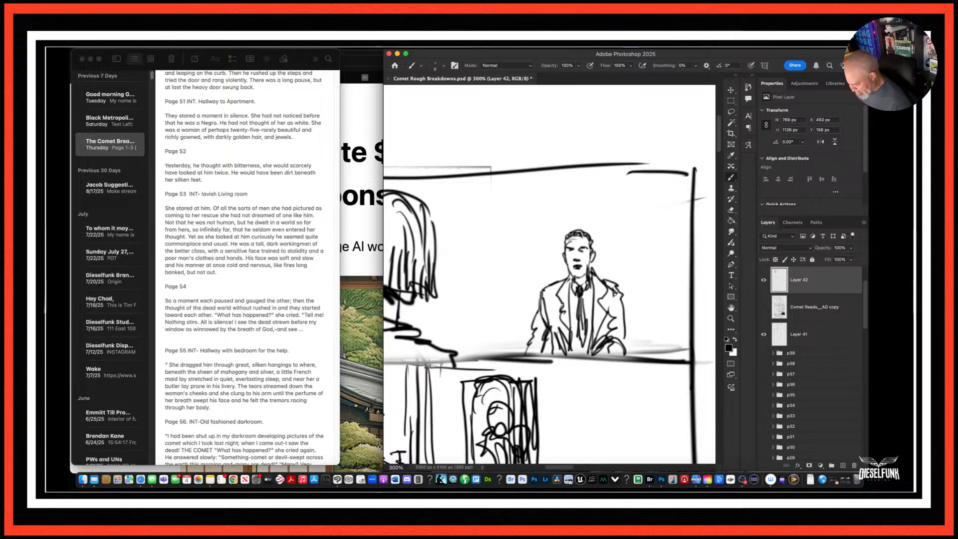
pyautogui.hscroll(-5, 578, 357)
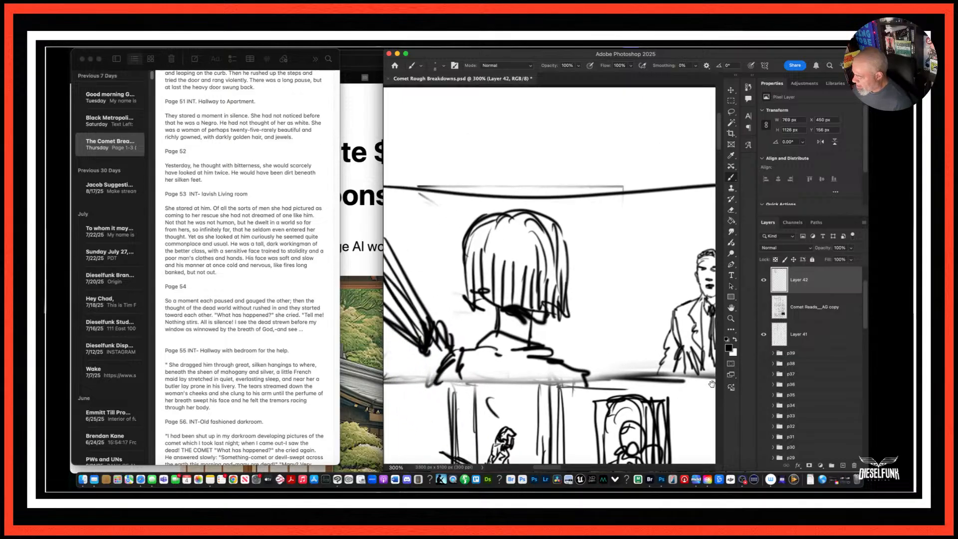
# Sketch a doorway frame with inner and outer lines around the man, and strengthen the top panel's lower edge.
pyautogui.hscroll(3, 618, 240)
pyautogui.scroll(-1, 618, 240)
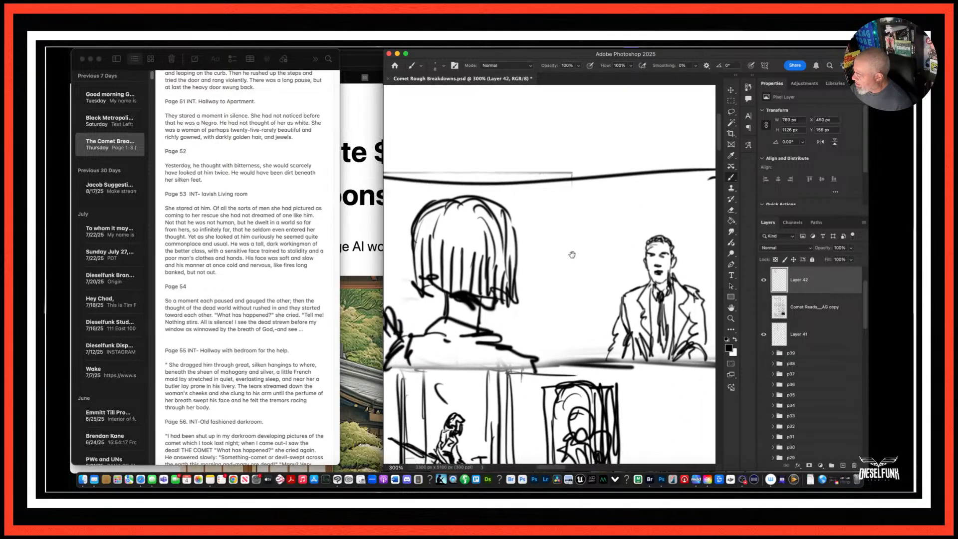
pyautogui.moveTo(583, 199); pyautogui.dragTo(586, 269)
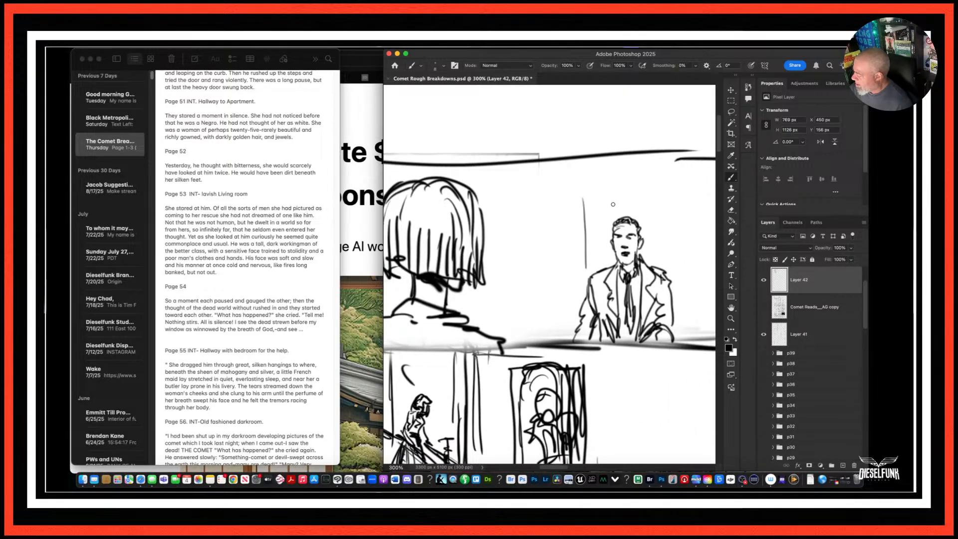
pyautogui.moveTo(602, 204)
pyautogui.mouseDown()
pyautogui.moveTo(603, 244)
pyautogui.moveTo(678, 191)
pyautogui.moveTo(686, 299)
pyautogui.mouseUp()
pyautogui.moveTo(689, 227)
pyautogui.mouseDown()
pyautogui.moveTo(690, 212)
pyautogui.moveTo(697, 338)
pyautogui.mouseUp()
pyautogui.moveTo(664, 191)
pyautogui.mouseDown()
pyautogui.moveTo(574, 192)
pyautogui.moveTo(657, 167)
pyautogui.moveTo(566, 171)
pyautogui.moveTo(570, 340)
pyautogui.mouseUp()
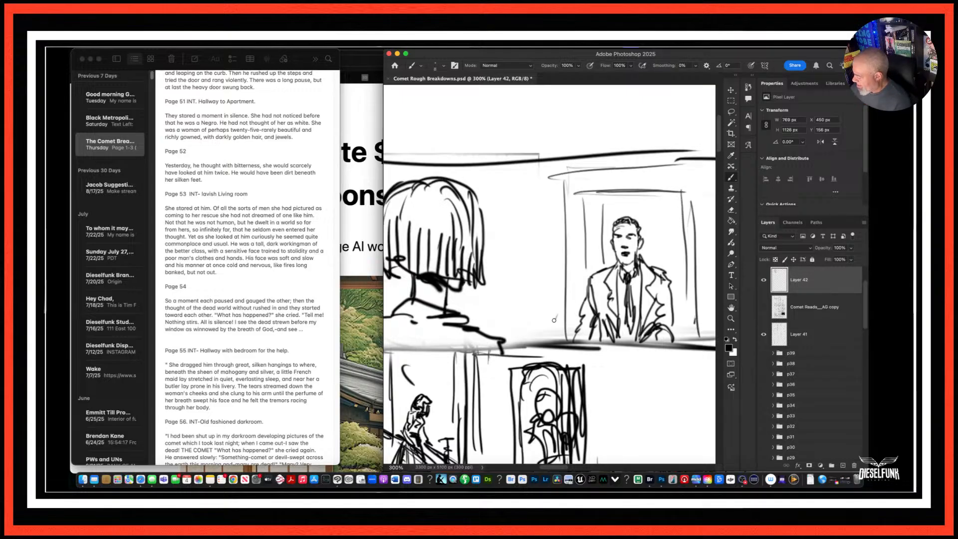
pyautogui.press('super+minus')
pyautogui.press('super+minus')
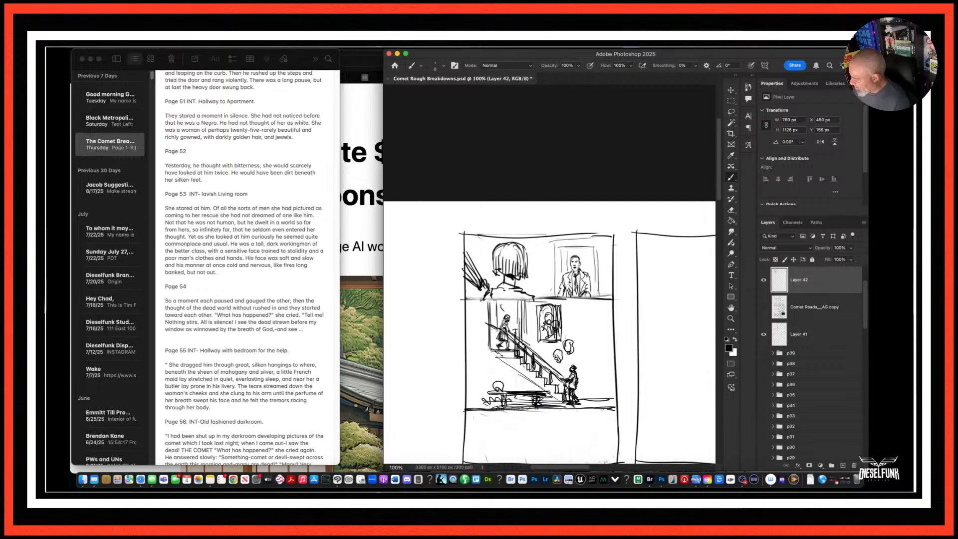
pyautogui.scroll(-3, 565, 329)
pyautogui.moveTo(621, 239); pyautogui.dragTo(508, 238)
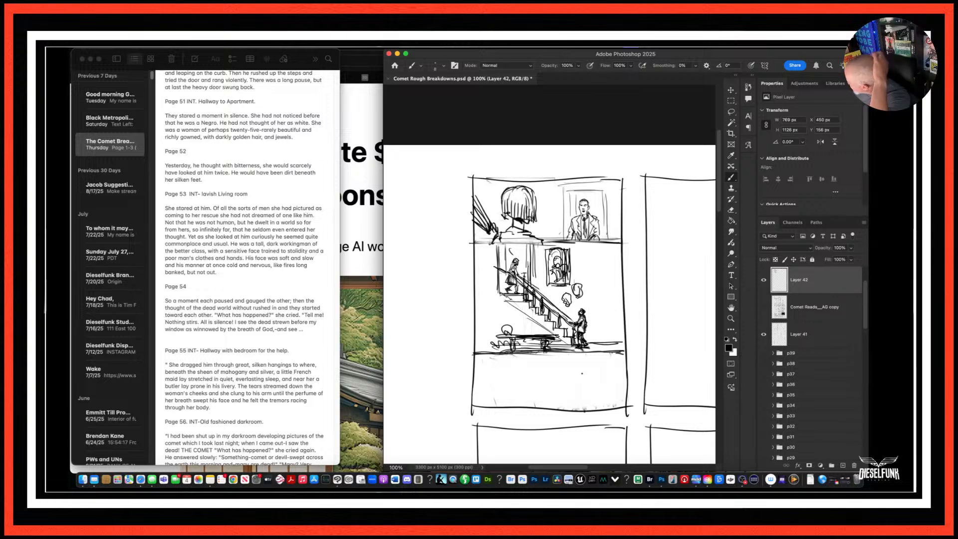
# Move the staircase drawing aside into the neighbouring page frame, and lower the woman-and-man panel toward the middle of its page.
pyautogui.scroll(-2, 582, 373)
pyautogui.hscroll(2, 582, 373)
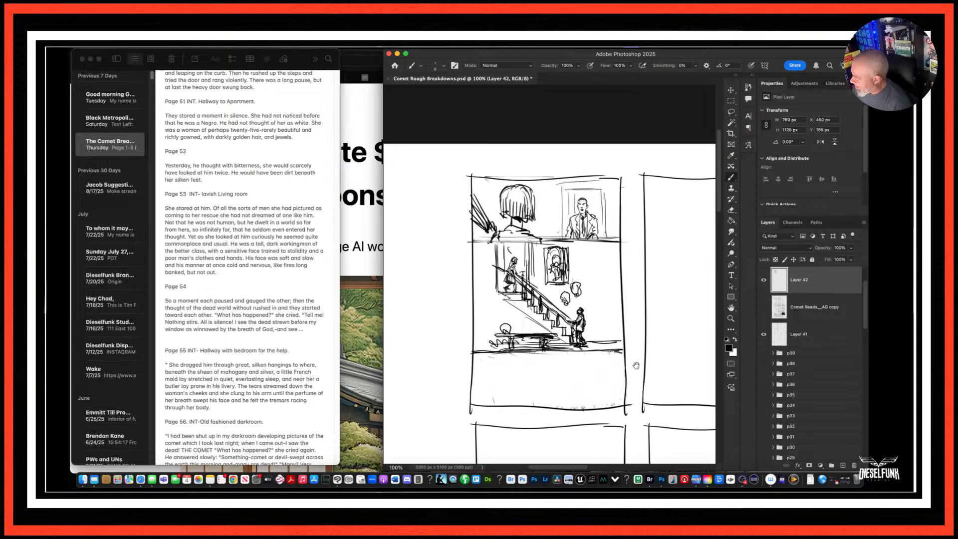
pyautogui.click(731, 102)
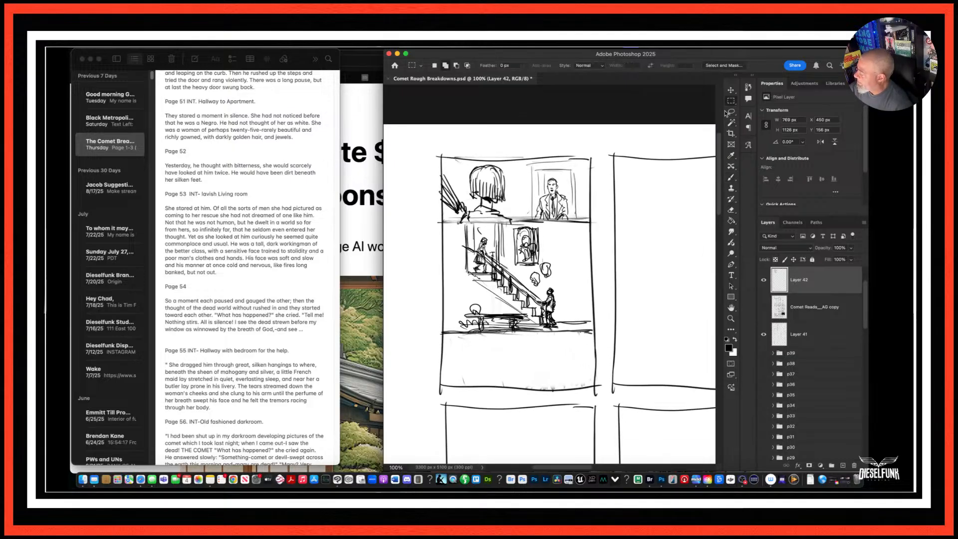
pyautogui.moveTo(595, 221); pyautogui.dragTo(437, 339)
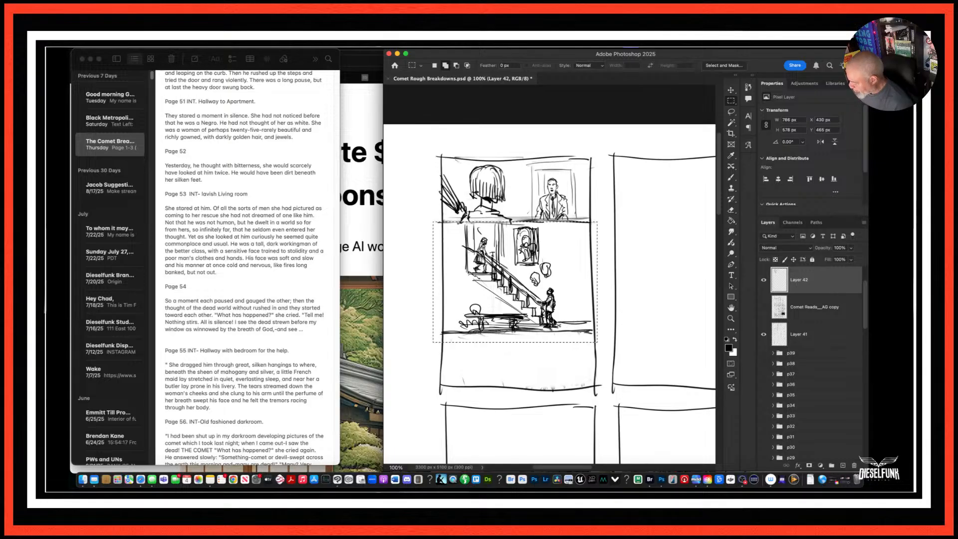
pyautogui.moveTo(573, 326); pyautogui.dragTo(715, 339)
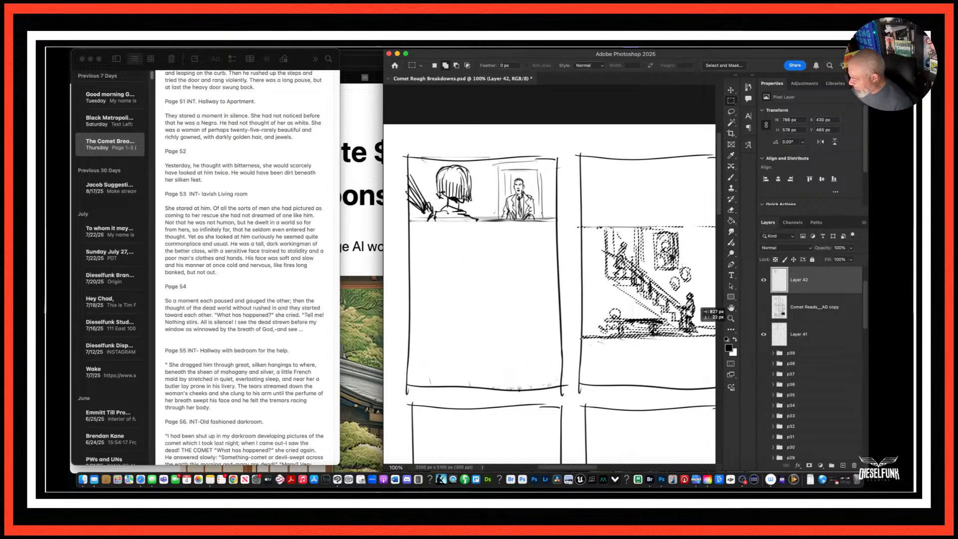
pyautogui.moveTo(560, 180); pyautogui.dragTo(360, 230)
pyautogui.moveTo(522, 220); pyautogui.dragTo(527, 330)
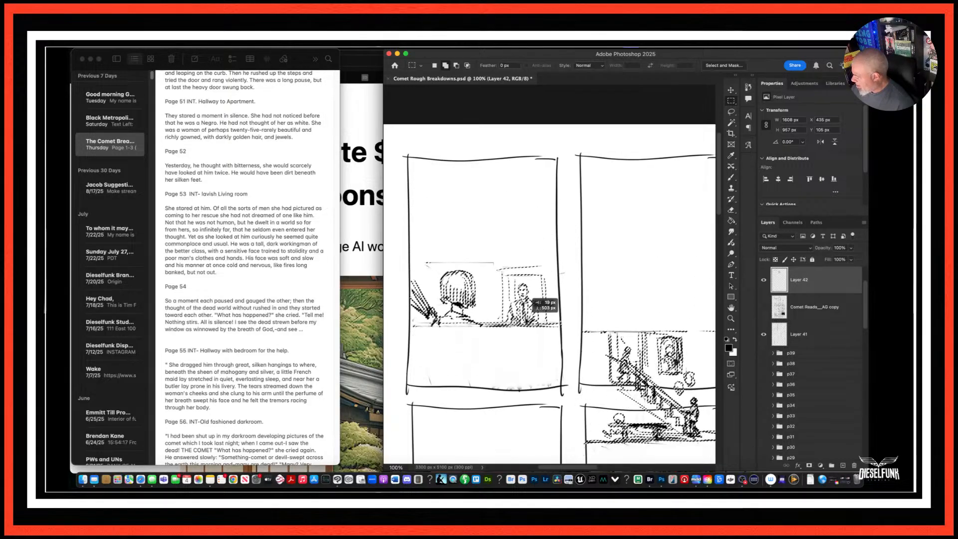
# Select the staircase drawing and move it back to the first page frame, aligned with the frame's upper edge and sides.
pyautogui.moveTo(566, 371); pyautogui.dragTo(519, 319)
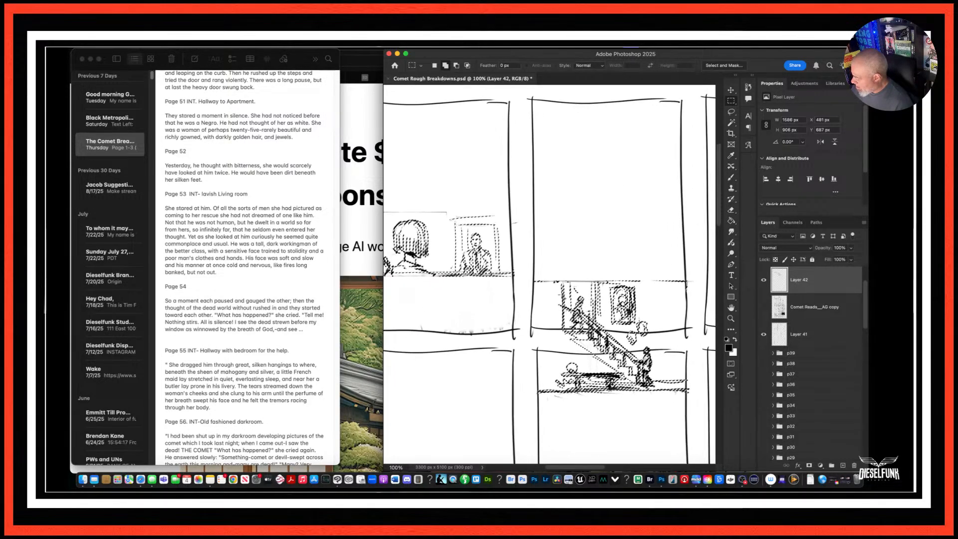
pyautogui.click(529, 270)
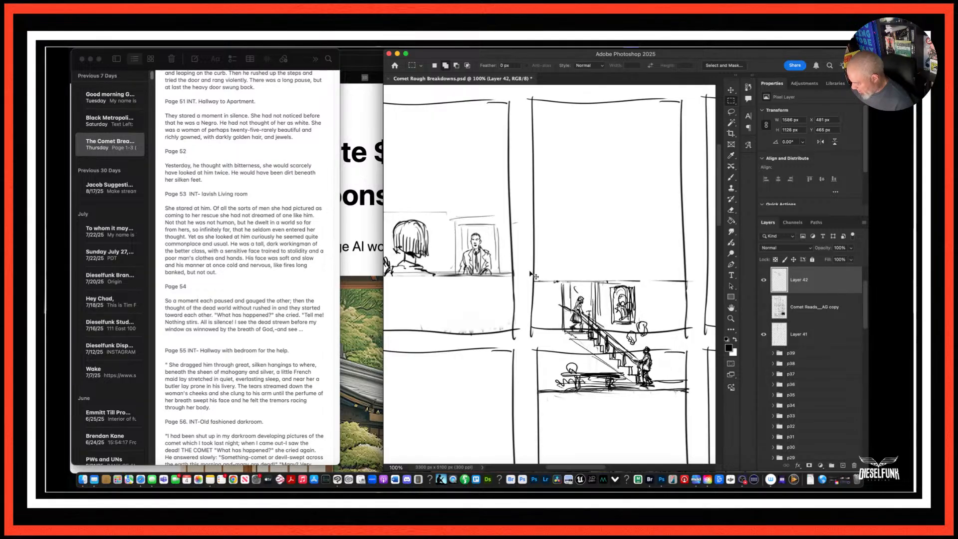
pyautogui.moveTo(528, 265)
pyautogui.mouseDown()
pyautogui.moveTo(621, 396)
pyautogui.moveTo(702, 406)
pyautogui.mouseUp()
pyautogui.moveTo(634, 399)
pyautogui.mouseDown()
pyautogui.moveTo(667, 433)
pyautogui.moveTo(682, 427)
pyautogui.mouseUp()
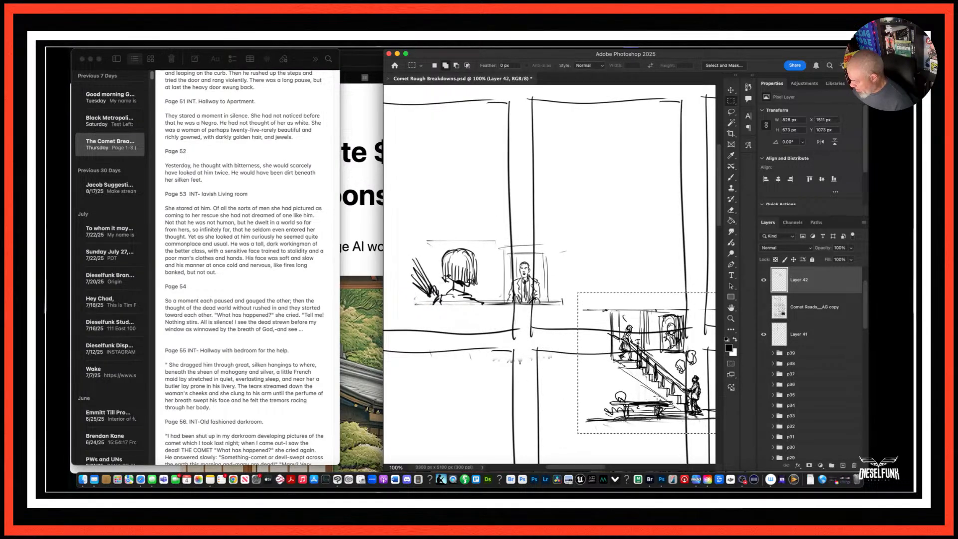
pyautogui.moveTo(661, 382)
pyautogui.mouseDown()
pyautogui.moveTo(661, 347)
pyautogui.moveTo(601, 192)
pyautogui.moveTo(461, 166)
pyautogui.mouseUp()
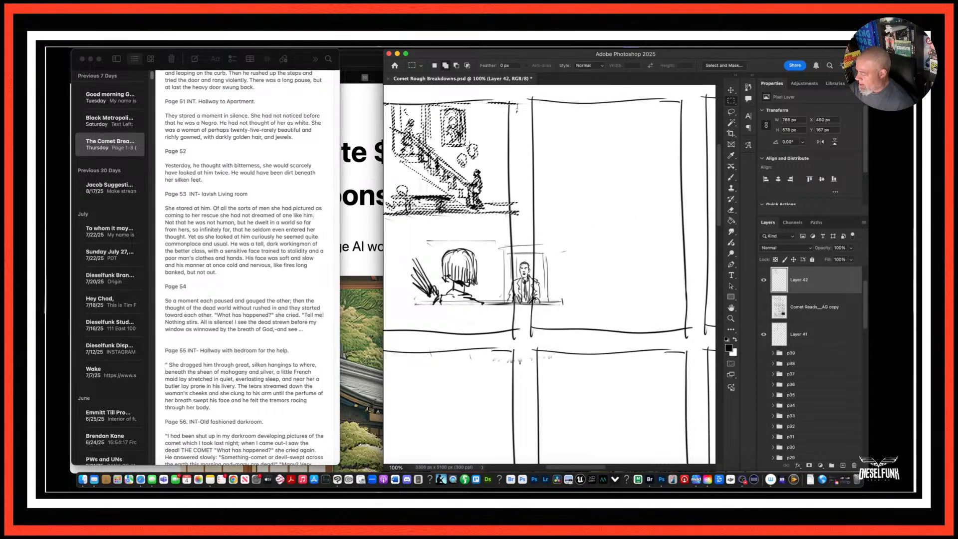
pyautogui.moveTo(565, 235); pyautogui.dragTo(647, 266)
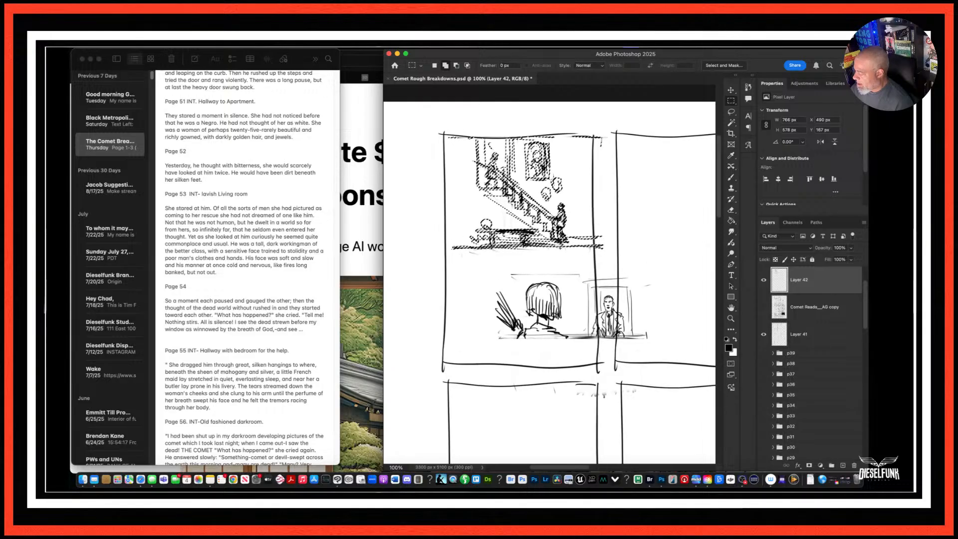
pyautogui.moveTo(564, 218); pyautogui.dragTo(556, 216)
# Select the woman-and-man panel and place it directly beneath the staircase panel within the first page frame, leaving nothing selected.
pyautogui.moveTo(668, 261)
pyautogui.mouseDown()
pyautogui.moveTo(548, 324)
pyautogui.moveTo(480, 342)
pyautogui.mouseUp()
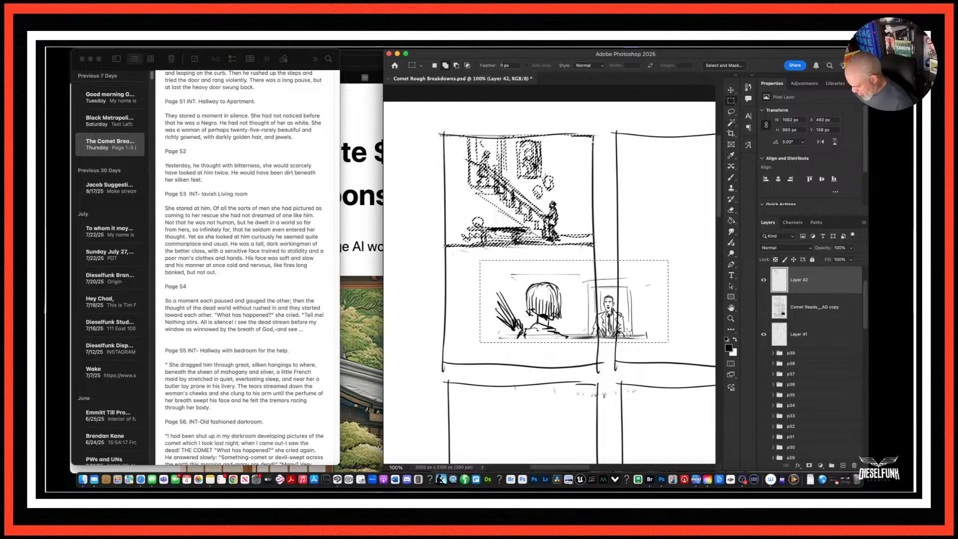
pyautogui.hotkey('ctrl', 'd')
pyautogui.moveTo(653, 268)
pyautogui.mouseDown()
pyautogui.moveTo(641, 304)
pyautogui.moveTo(486, 322)
pyautogui.moveTo(476, 334)
pyautogui.moveTo(493, 339)
pyautogui.mouseUp()
pyautogui.moveTo(625, 325); pyautogui.dragTo(566, 291)
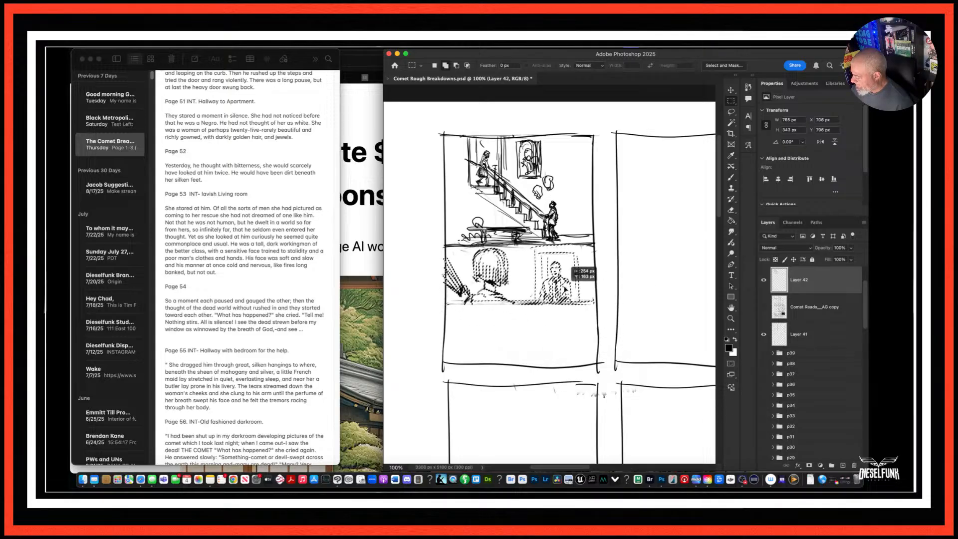
pyautogui.hotkey('ctrl', 'd')
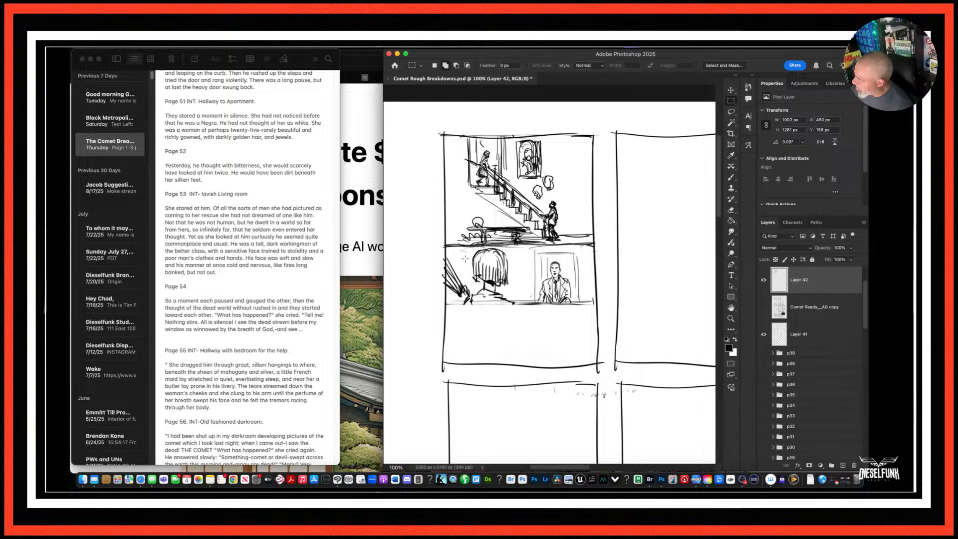
# Draw the man's large head, seen from behind, with neck and shoulders in the right half of the bottom panel.
pyautogui.click(731, 177)
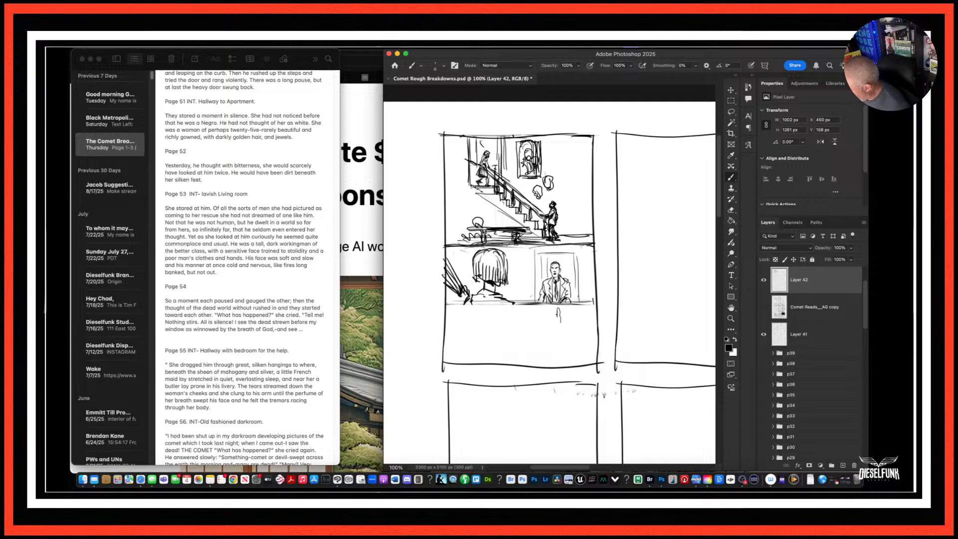
pyautogui.moveTo(554, 305)
pyautogui.mouseDown()
pyautogui.moveTo(559, 335)
pyautogui.moveTo(567, 312)
pyautogui.moveTo(559, 340)
pyautogui.moveTo(592, 343)
pyautogui.moveTo(560, 347)
pyautogui.moveTo(594, 339)
pyautogui.mouseUp()
pyautogui.moveTo(585, 327); pyautogui.dragTo(589, 303)
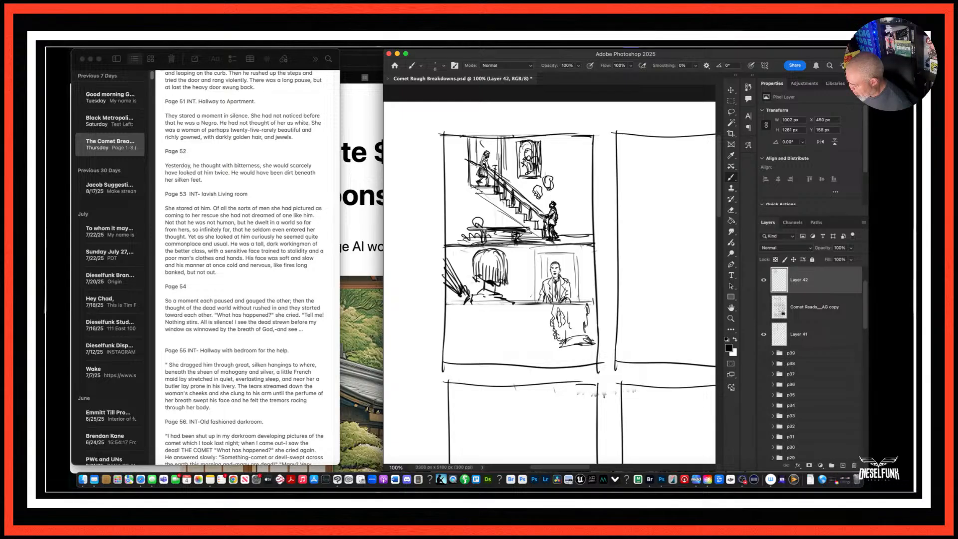
pyautogui.moveTo(590, 324); pyautogui.dragTo(587, 307)
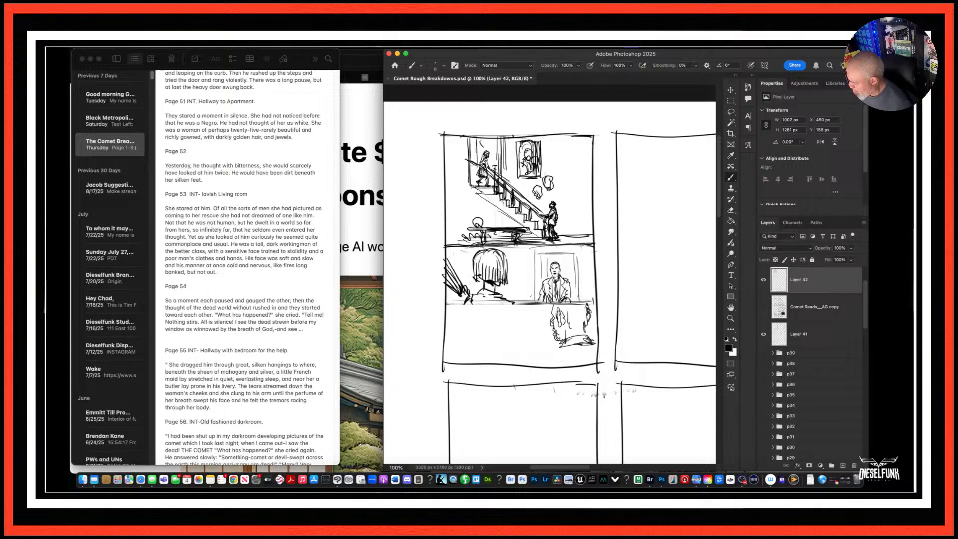
pyautogui.moveTo(564, 348)
pyautogui.mouseDown()
pyautogui.moveTo(536, 355)
pyautogui.moveTo(529, 371)
pyautogui.moveTo(547, 368)
pyautogui.mouseUp()
pyautogui.moveTo(592, 343); pyautogui.dragTo(600, 348)
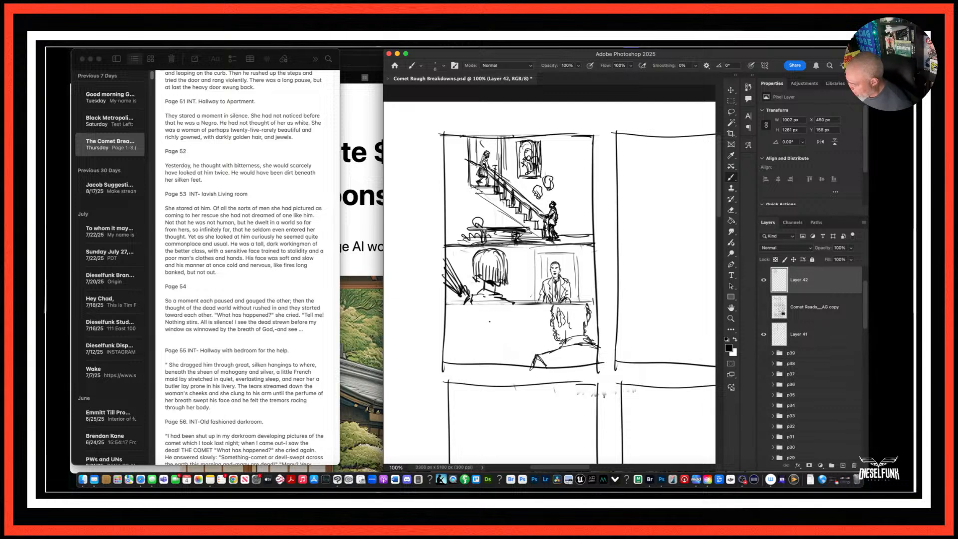
# Draw the woman's small front-facing figure with bobbed hair, face, arms and torso in the left half of the bottom panel.
pyautogui.moveTo(486, 323)
pyautogui.mouseDown()
pyautogui.moveTo(493, 315)
pyautogui.moveTo(491, 334)
pyautogui.mouseUp()
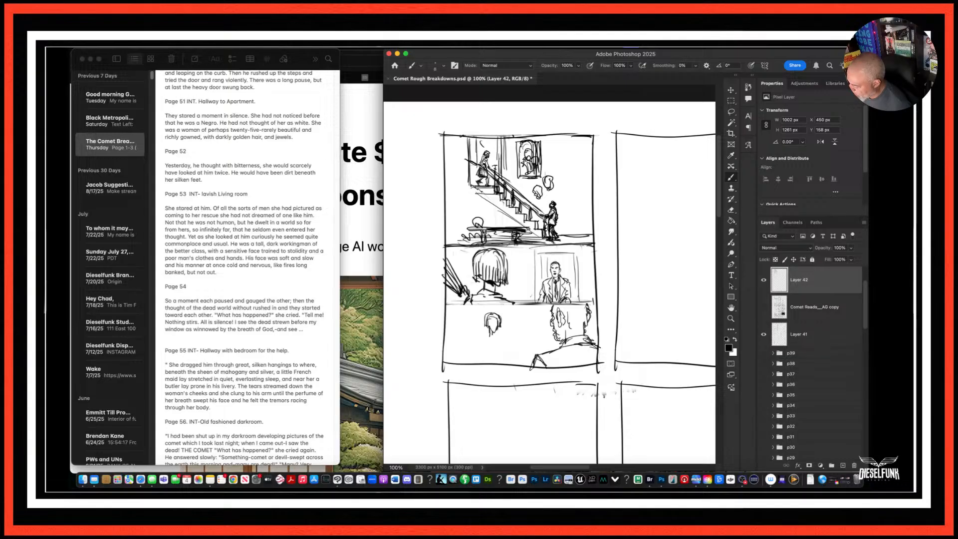
pyautogui.moveTo(492, 338); pyautogui.dragTo(496, 349)
pyautogui.moveTo(496, 335)
pyautogui.mouseDown()
pyautogui.moveTo(476, 353)
pyautogui.moveTo(505, 355)
pyautogui.mouseUp()
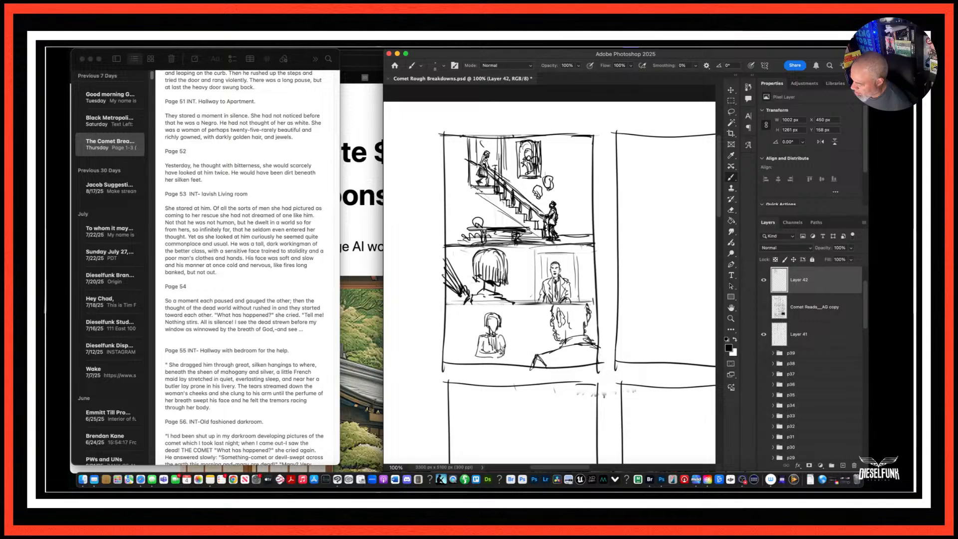
pyautogui.moveTo(485, 342); pyautogui.dragTo(489, 349)
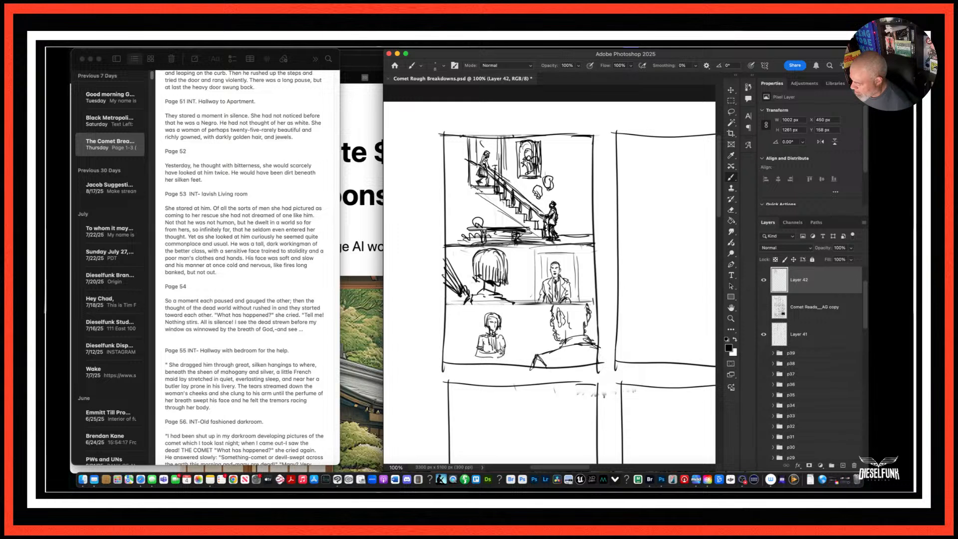
pyautogui.moveTo(498, 355); pyautogui.dragTo(500, 363)
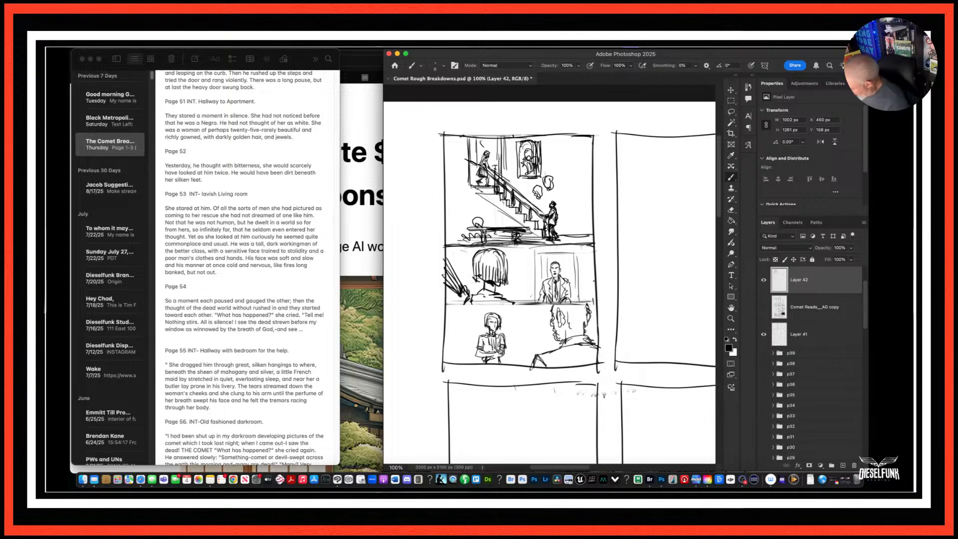
# Fill the man's hair in the bottom panel solid black with a larger brush.
pyautogui.press(']')
pyautogui.moveTo(569, 307)
pyautogui.mouseDown()
pyautogui.moveTo(582, 329)
pyautogui.moveTo(584, 317)
pyautogui.moveTo(554, 314)
pyautogui.moveTo(578, 312)
pyautogui.mouseUp()
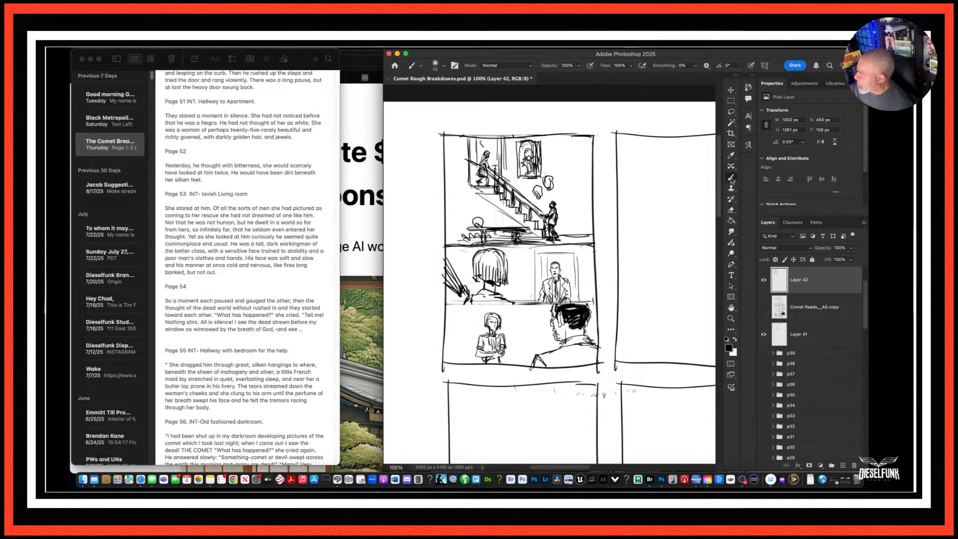
# With a smaller brush, sketch background lines around the woman and vertical wall lines between the two figures in the bottom panel.
pyautogui.press('[')
pyautogui.press('[')
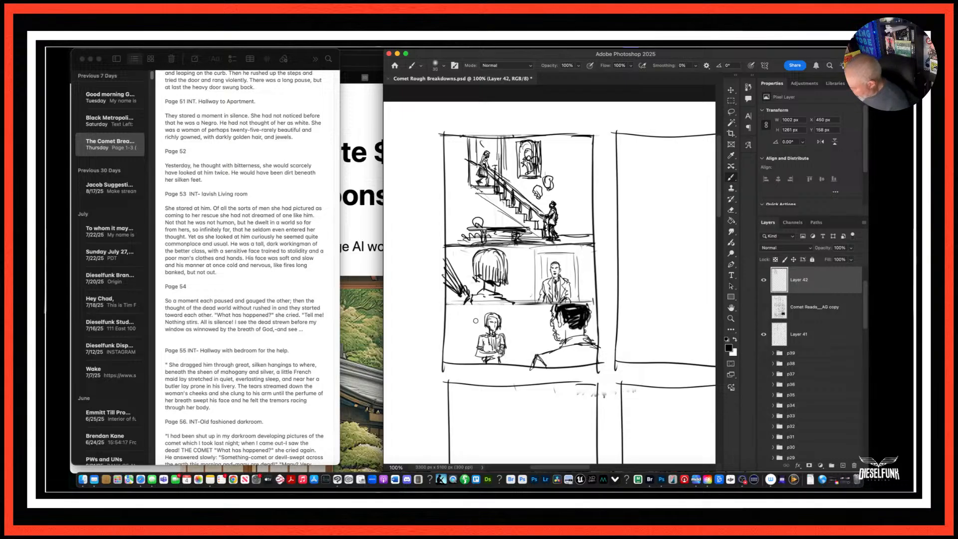
pyautogui.moveTo(506, 306)
pyautogui.mouseDown()
pyautogui.moveTo(514, 343)
pyautogui.moveTo(530, 350)
pyautogui.moveTo(521, 367)
pyautogui.mouseUp()
pyautogui.moveTo(451, 361)
pyautogui.mouseDown()
pyautogui.moveTo(456, 345)
pyautogui.moveTo(459, 364)
pyautogui.moveTo(458, 355)
pyautogui.mouseUp()
pyautogui.moveTo(447, 310)
pyautogui.mouseDown()
pyautogui.moveTo(453, 346)
pyautogui.moveTo(483, 320)
pyautogui.moveTo(479, 333)
pyautogui.moveTo(494, 309)
pyautogui.mouseUp()
pyautogui.moveTo(492, 307)
pyautogui.mouseDown()
pyautogui.moveTo(483, 340)
pyautogui.moveTo(506, 362)
pyautogui.mouseUp()
pyautogui.moveTo(499, 362)
pyautogui.mouseDown()
pyautogui.moveTo(510, 359)
pyautogui.moveTo(480, 355)
pyautogui.mouseUp()
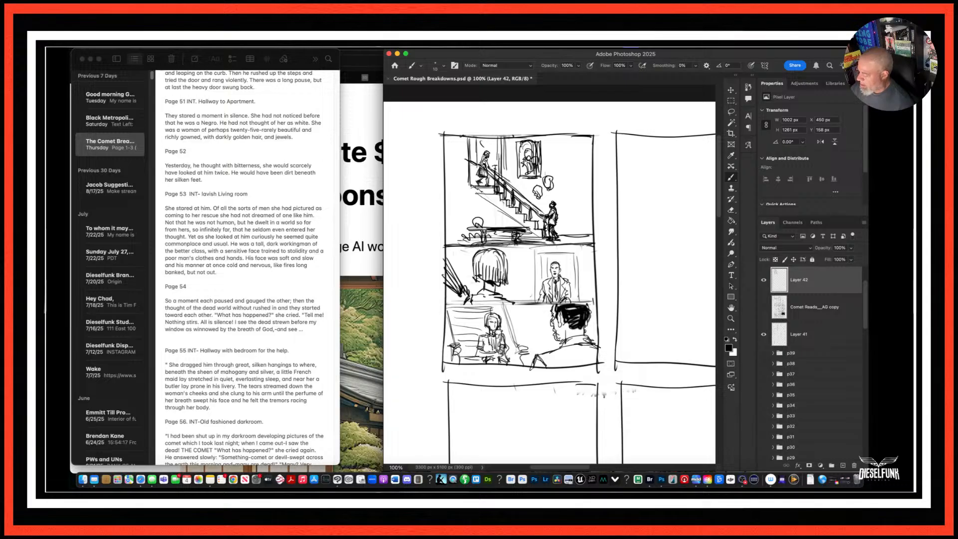
pyautogui.moveTo(538, 303); pyautogui.dragTo(542, 356)
pyautogui.moveTo(520, 306)
pyautogui.mouseDown()
pyautogui.moveTo(522, 327)
pyautogui.moveTo(521, 318)
pyautogui.moveTo(547, 352)
pyautogui.mouseUp()
pyautogui.moveTo(546, 307); pyautogui.dragTo(547, 353)
# Darken the border between the middle and bottom panels, and save the file.
pyautogui.moveTo(574, 301); pyautogui.dragTo(594, 299)
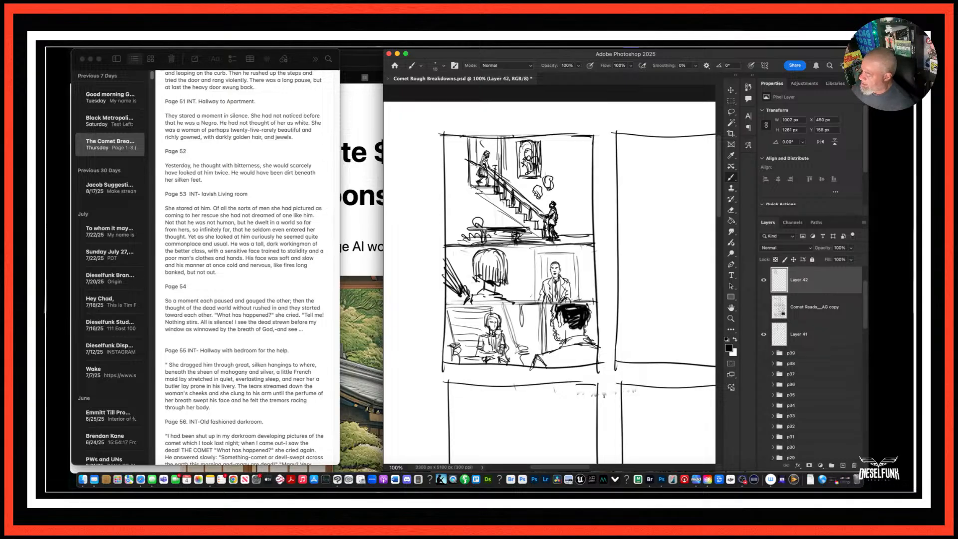
pyautogui.moveTo(509, 303); pyautogui.dragTo(451, 304)
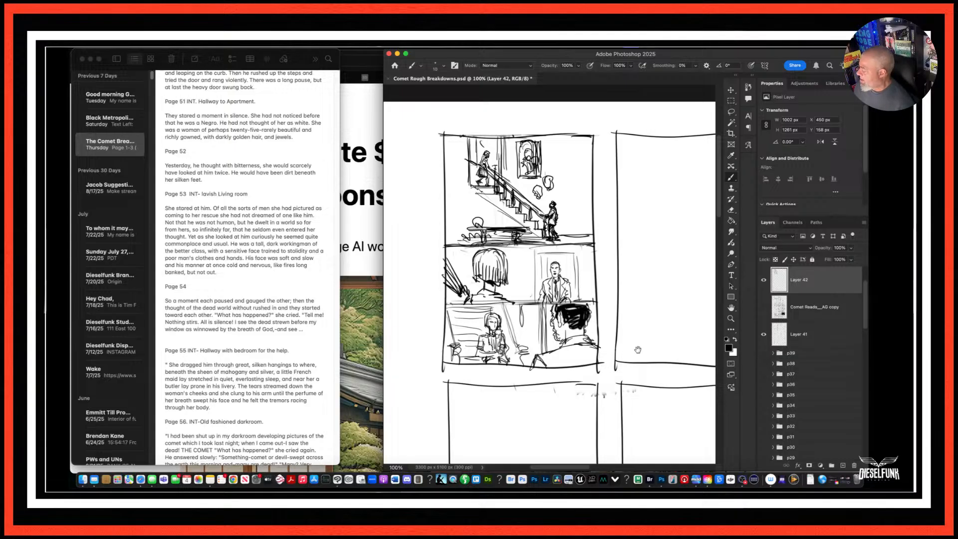
pyautogui.hscroll(3, 625, 360)
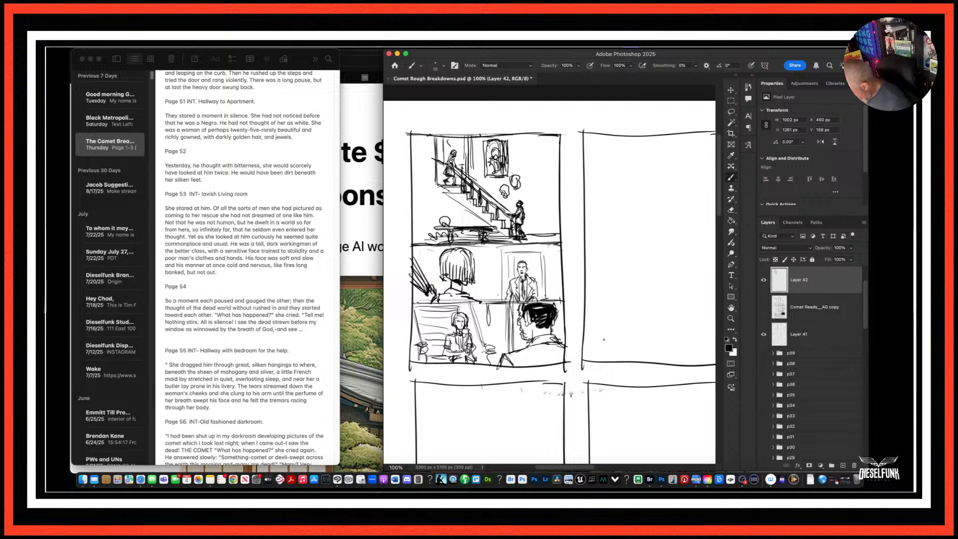
pyautogui.press('super+s')
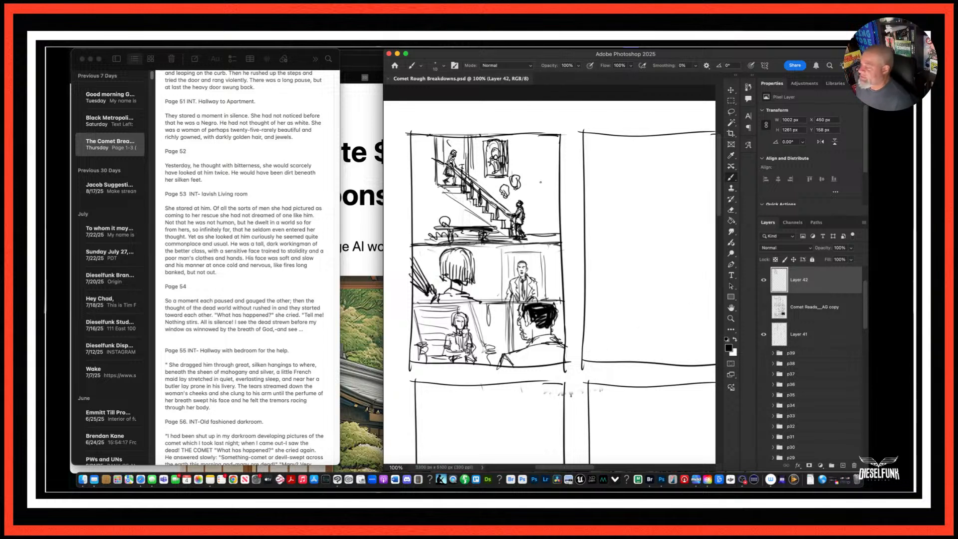